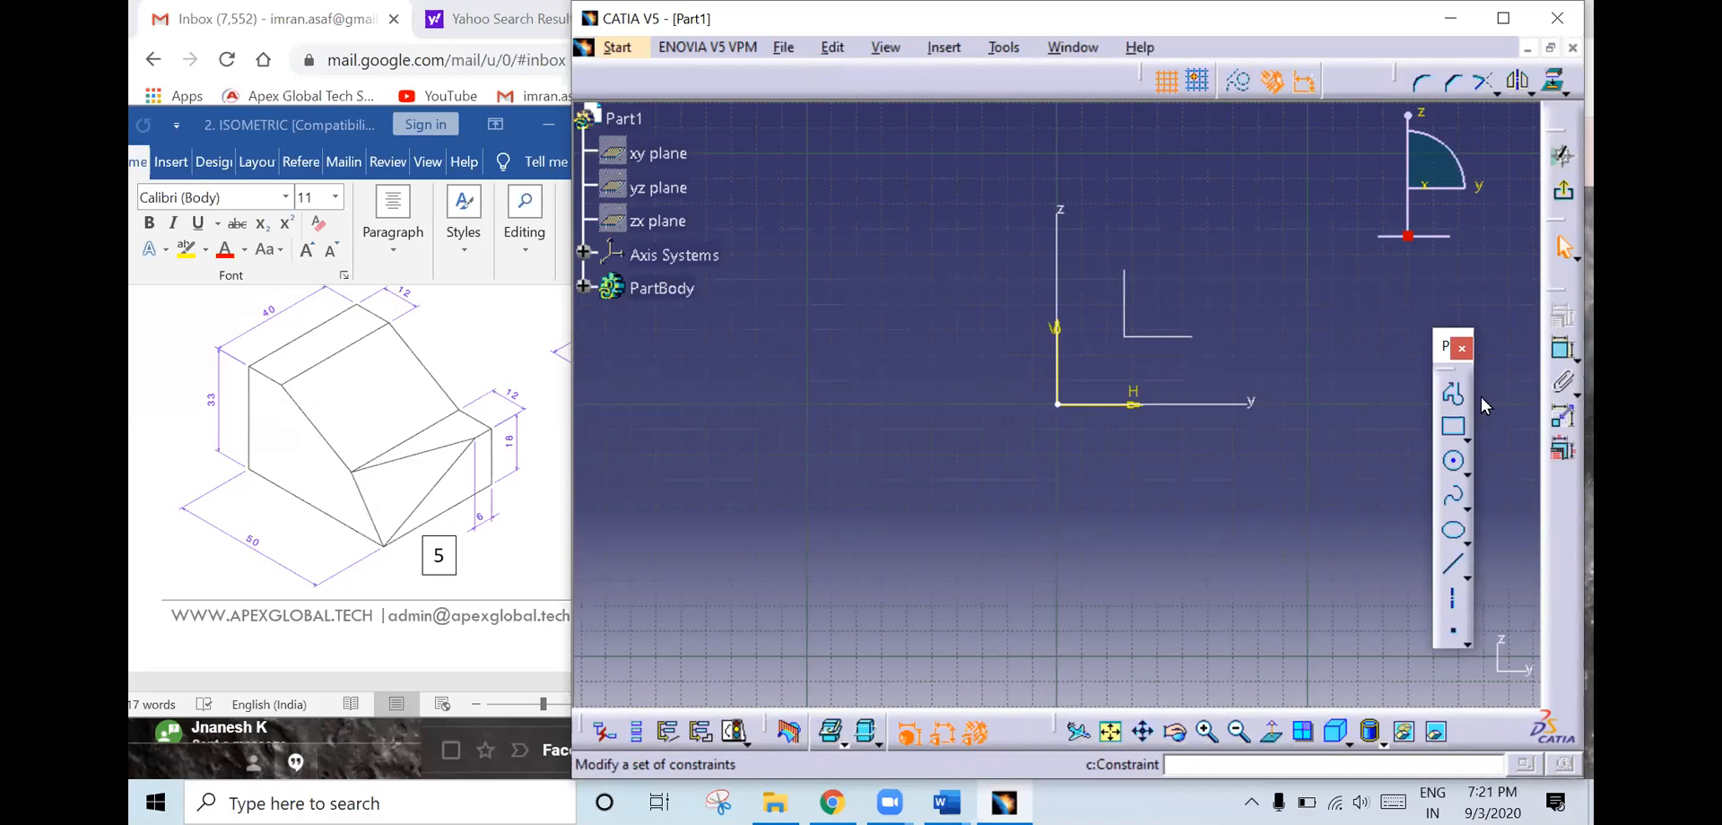
- Sketch a closed six-sided profile from the origin, about 104 mm wide and 70 mm high, with a sloped edge descending to a flat ledge
click(1452, 392)
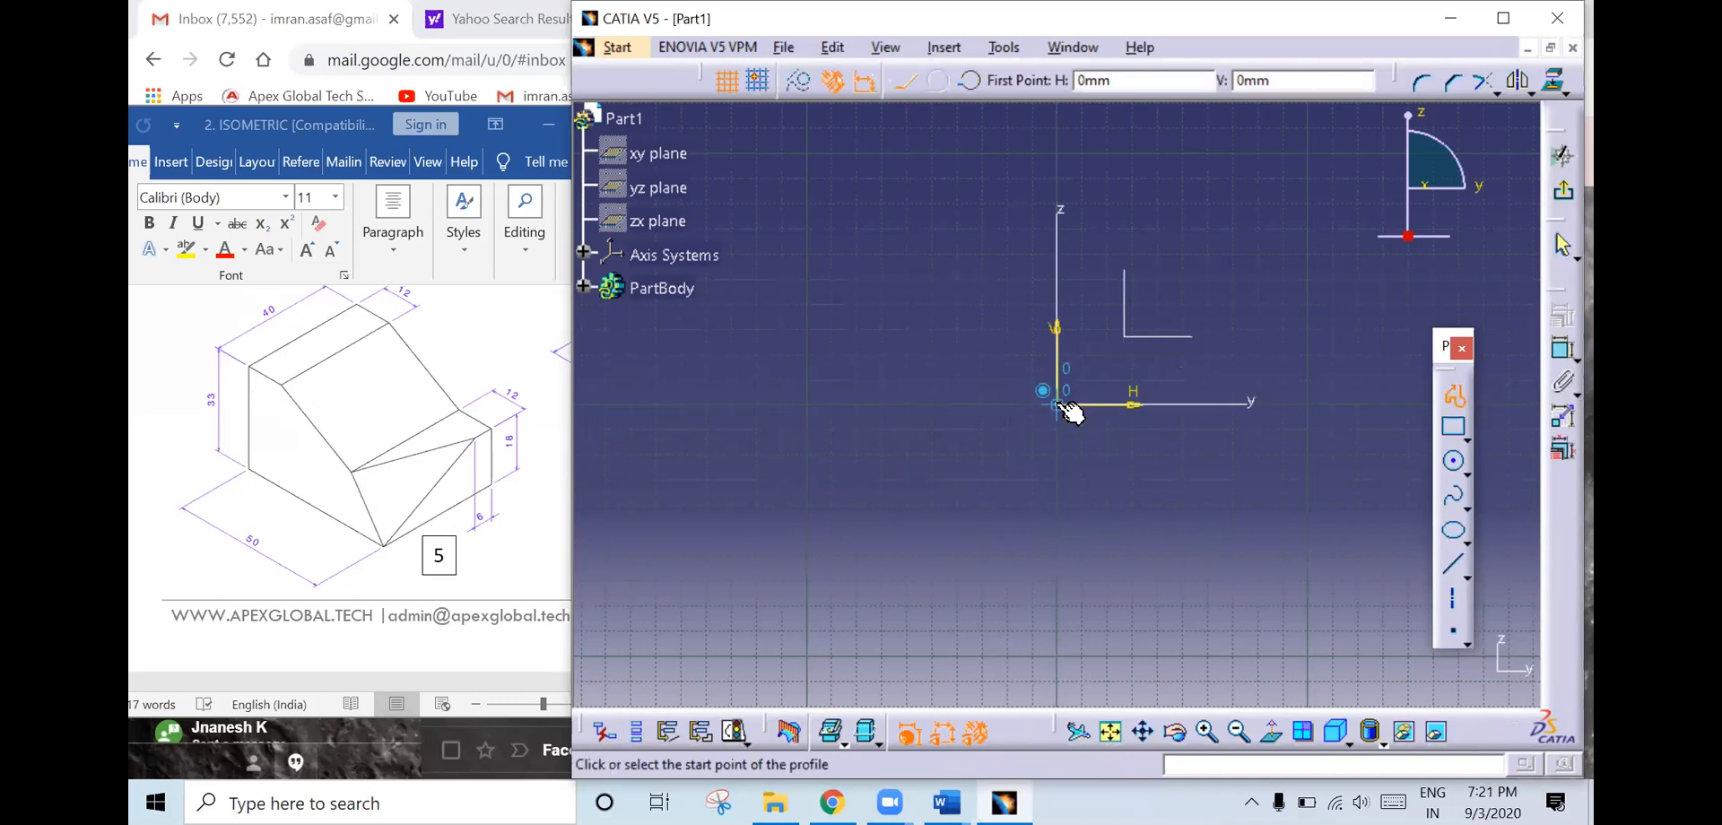
click(1058, 406)
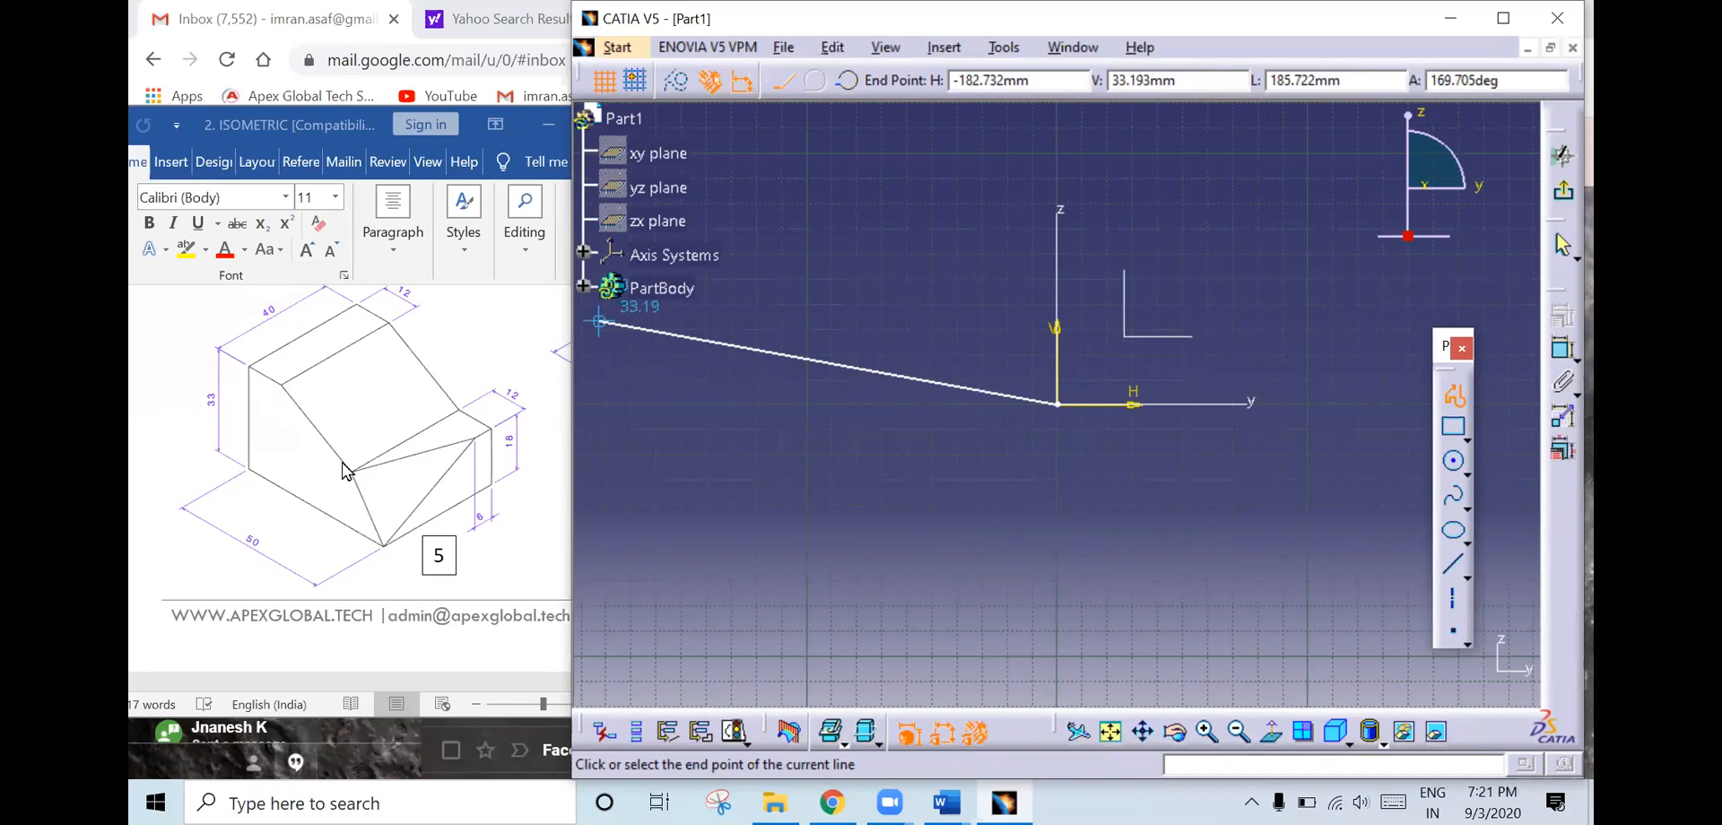
click(1096, 230)
click(1112, 229)
click(1264, 335)
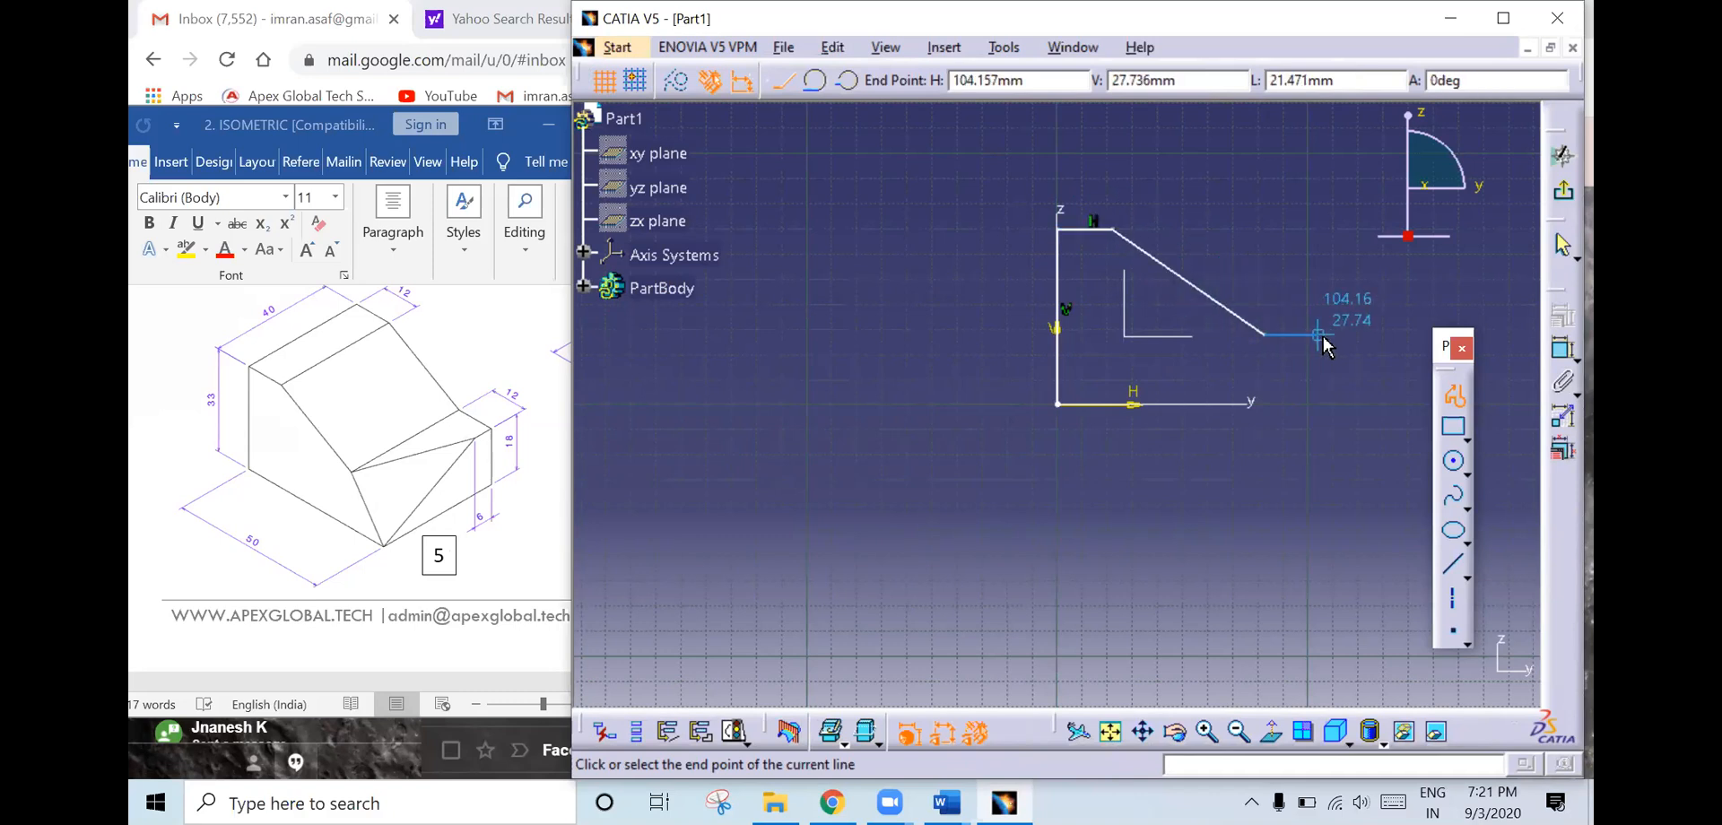
click(1322, 335)
click(1322, 405)
click(1058, 404)
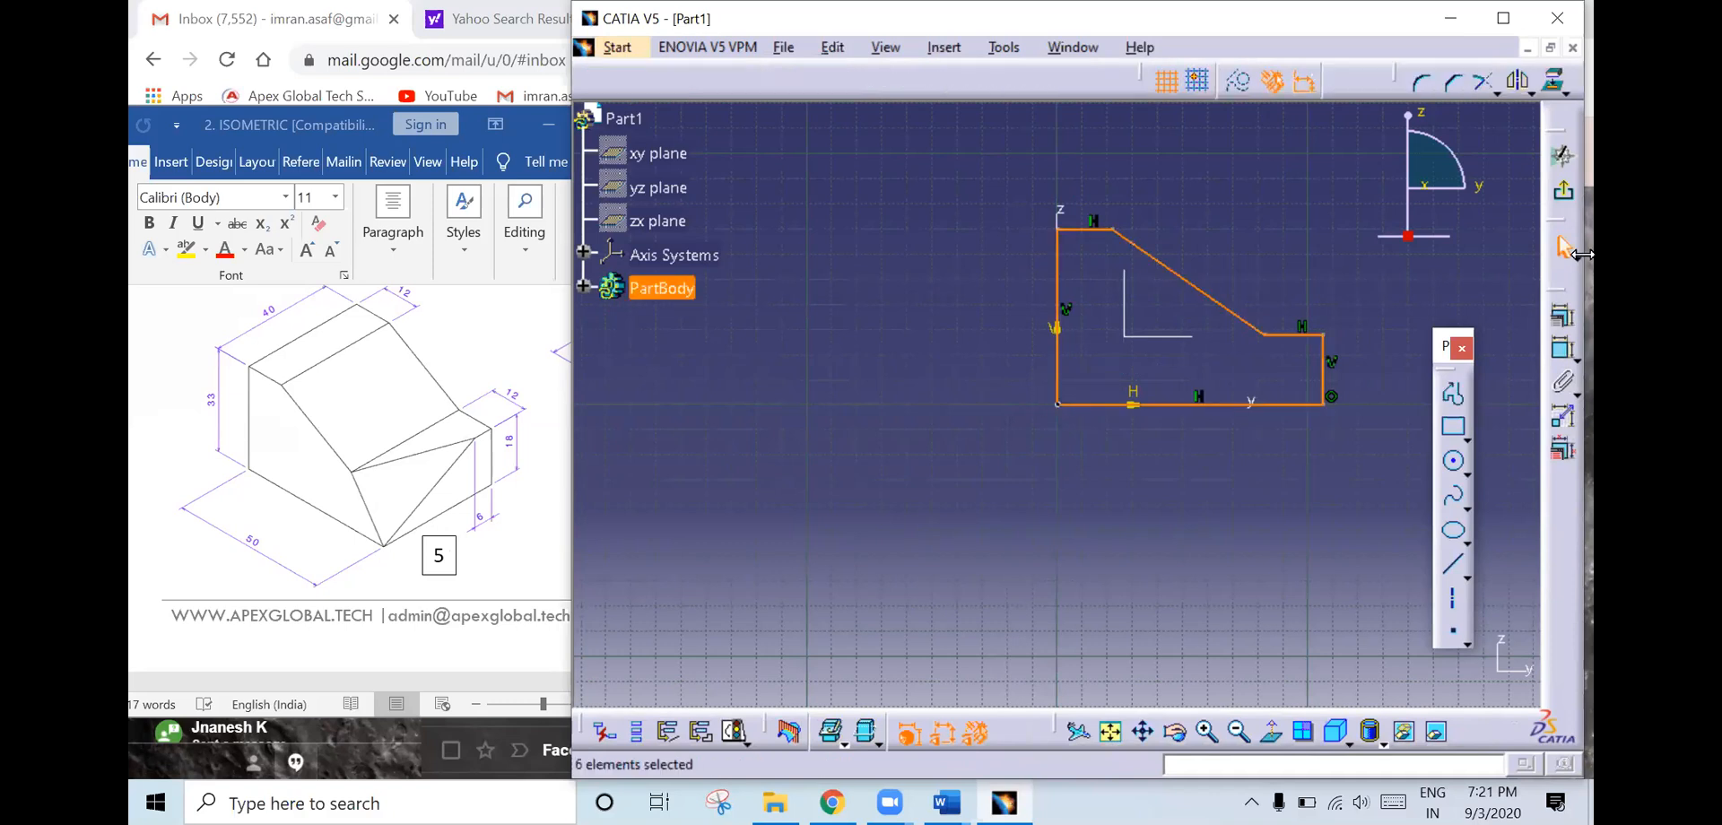
- Dimension the profile's overall height between its top and base edges and set it to 33 mm
click(1562, 350)
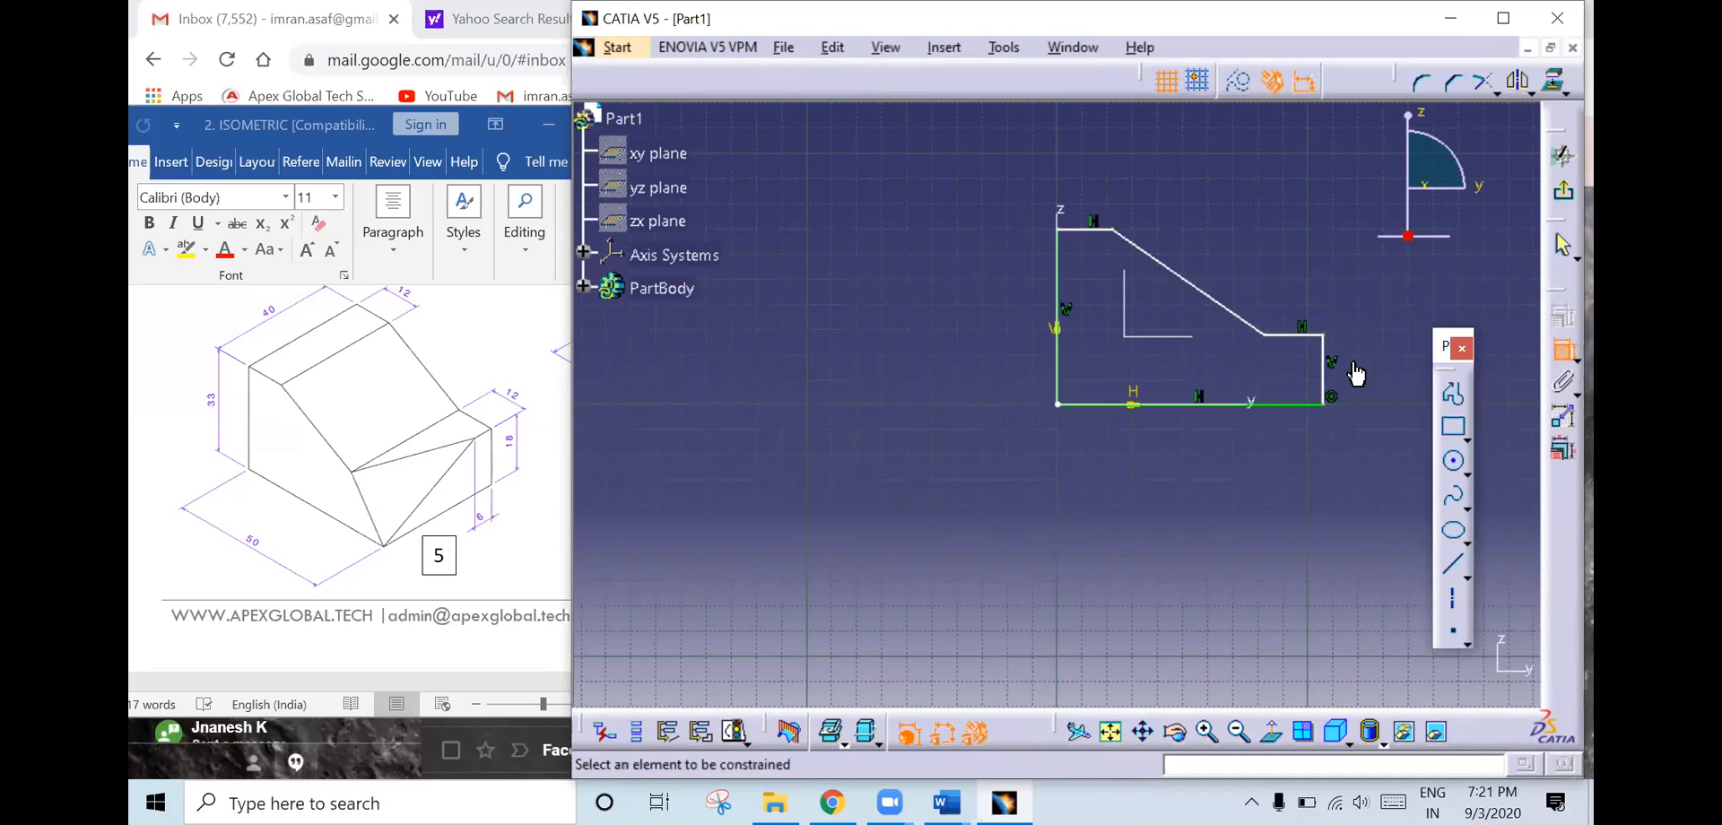
click(1094, 230)
click(1119, 408)
click(991, 333)
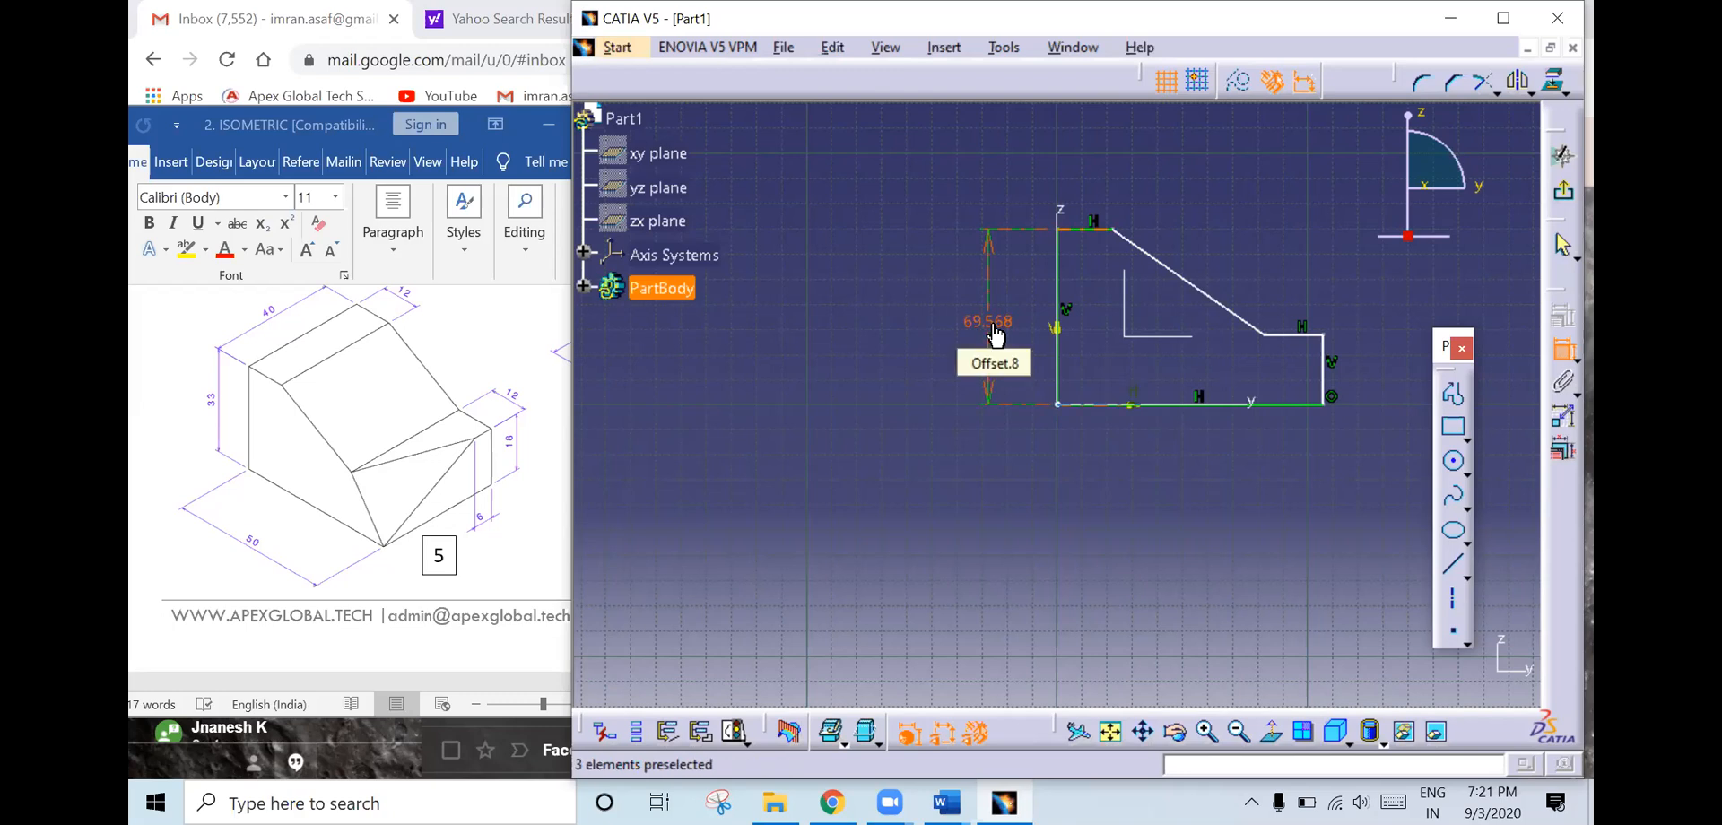
double_click(996, 336)
text(33)
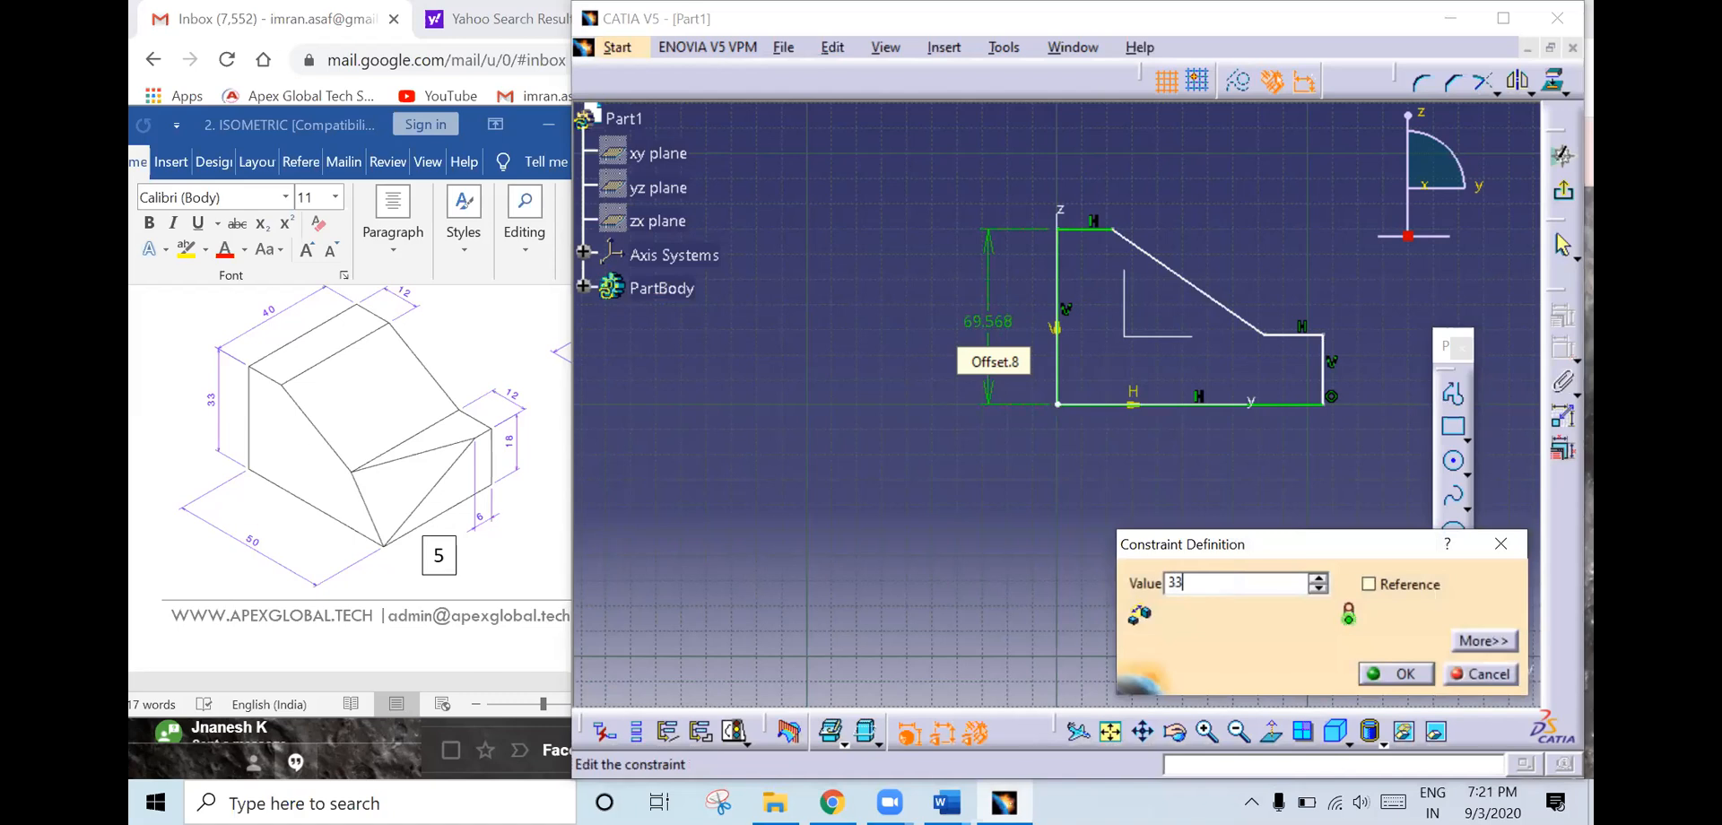
key(Return)
- Pull the ledge end of the profile inward to shorten the sketch horizontally
click(1560, 352)
mouse_move(1305, 429)
mouse_down()
mouse_move(1300, 399)
mouse_move(1197, 368)
mouse_up()
ctrl+middle_drag(1196, 368, 1193, 117)
middle_drag(1319, 219, 1152, 312)
scroll(1152, 313, up, 1)
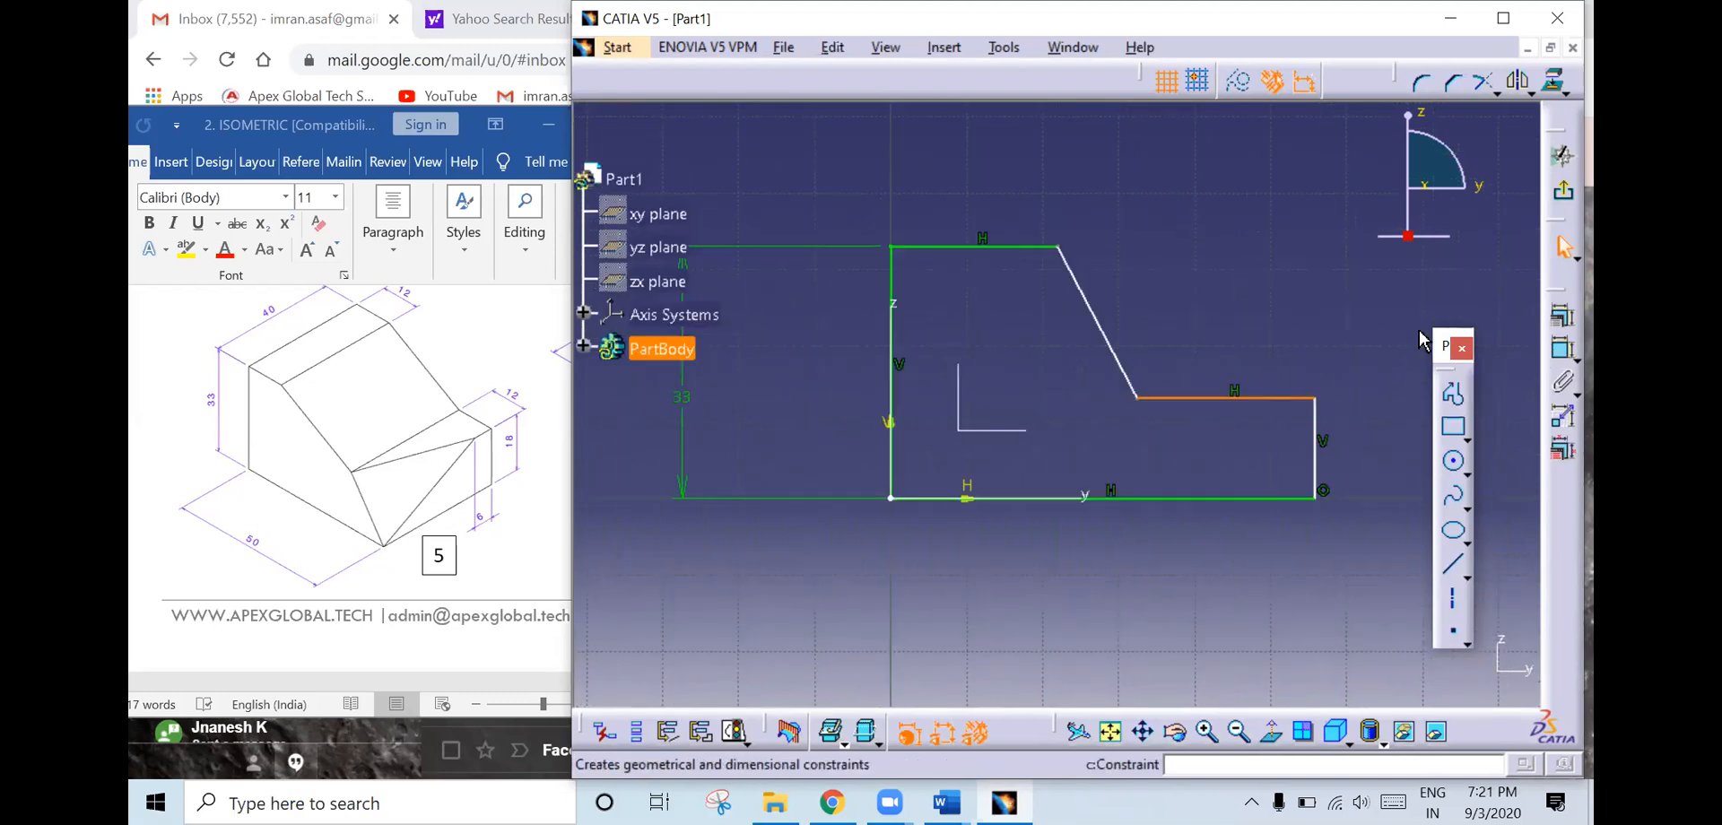
- Dimension the profile's top horizontal edge and set its length to 12 mm
click(1563, 350)
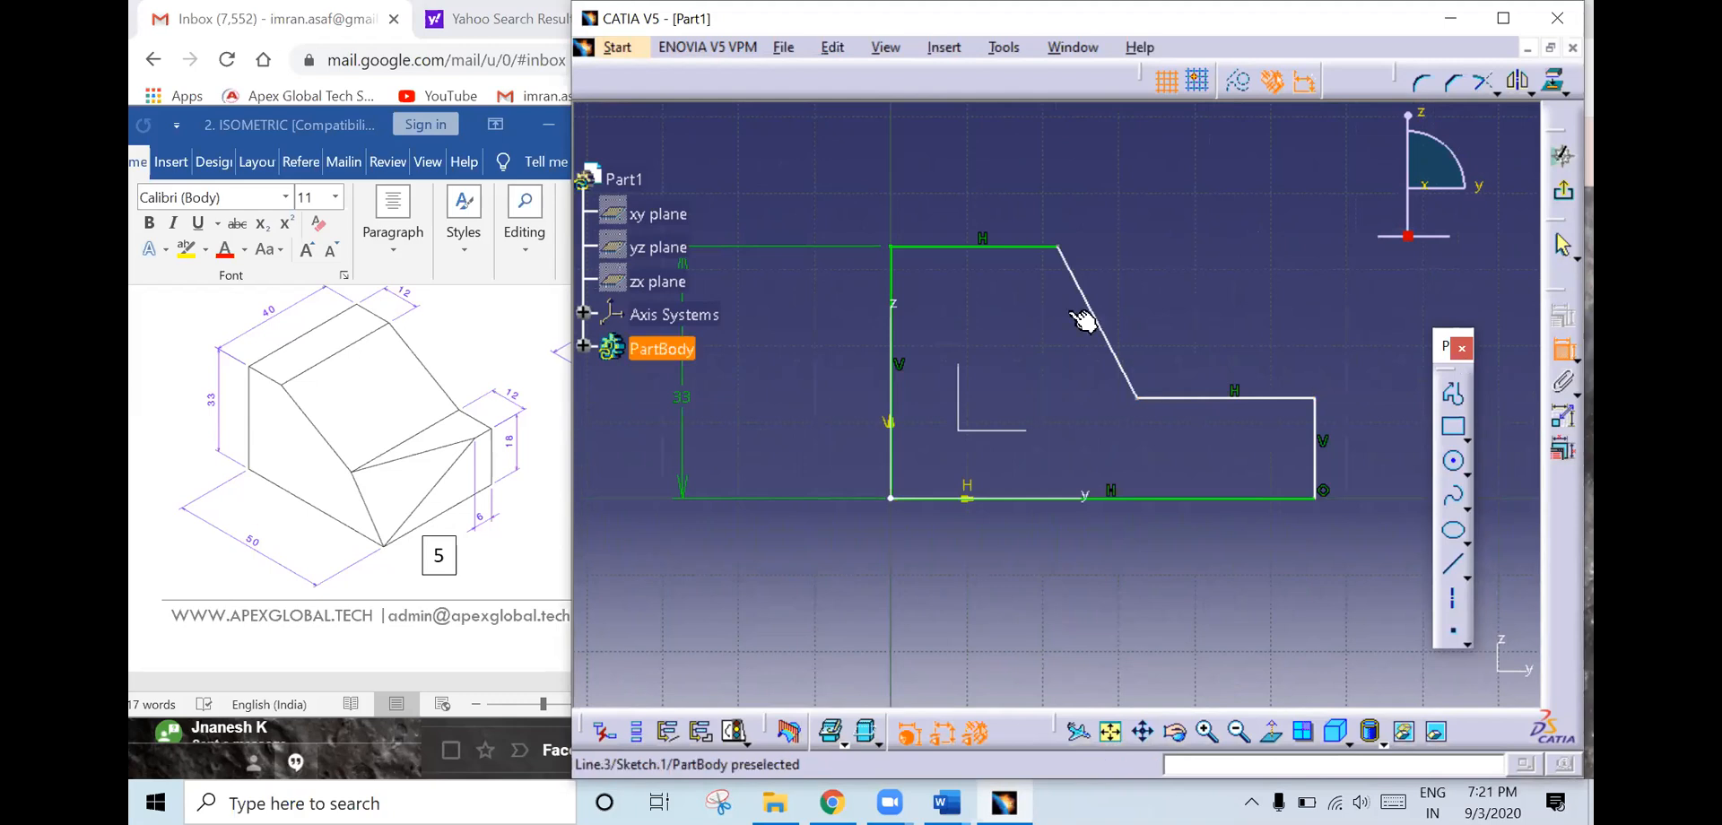
click(1009, 245)
click(995, 196)
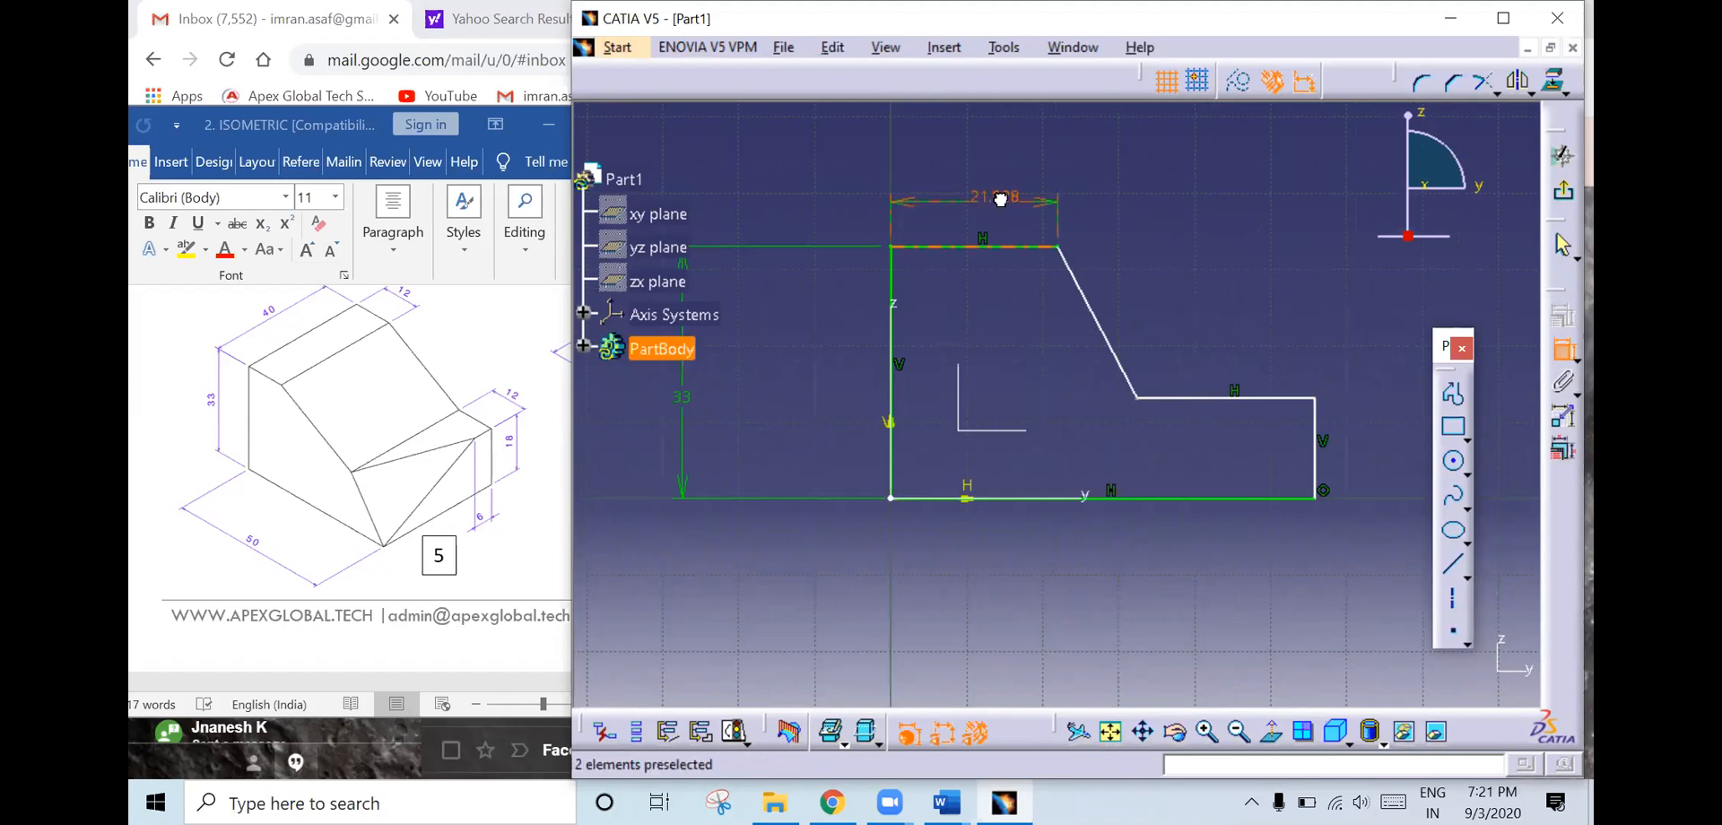
double_click(998, 197)
text(12)
key(Return)
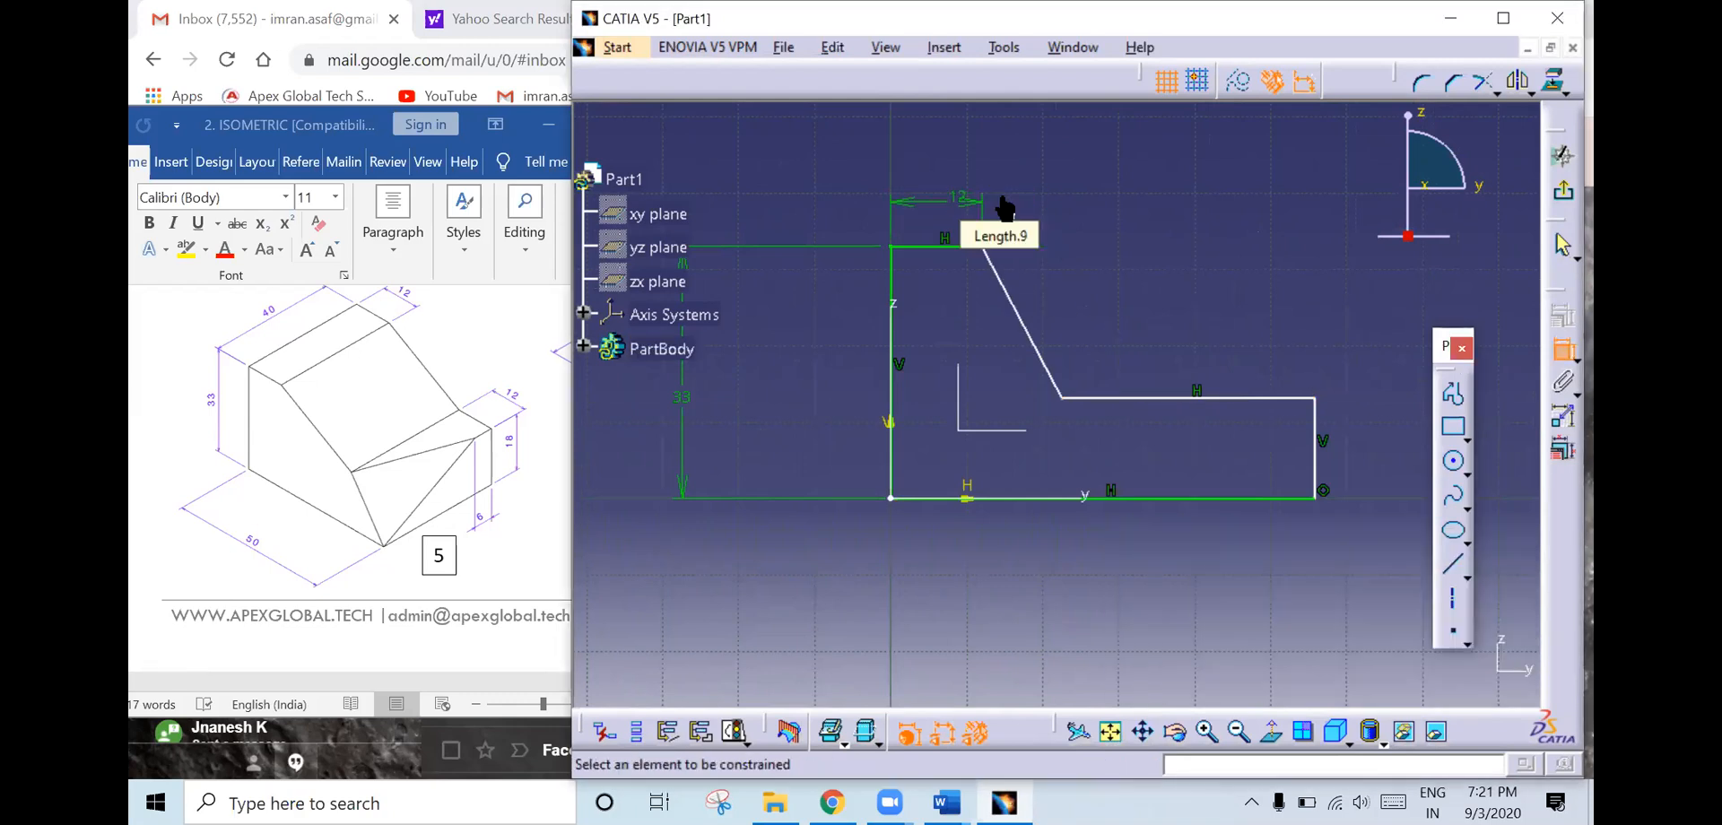
- Dimension the lower horizontal ledge and set its length to 12 mm
click(1227, 399)
click(1202, 361)
double_click(1201, 359)
text(12)
key(Return)
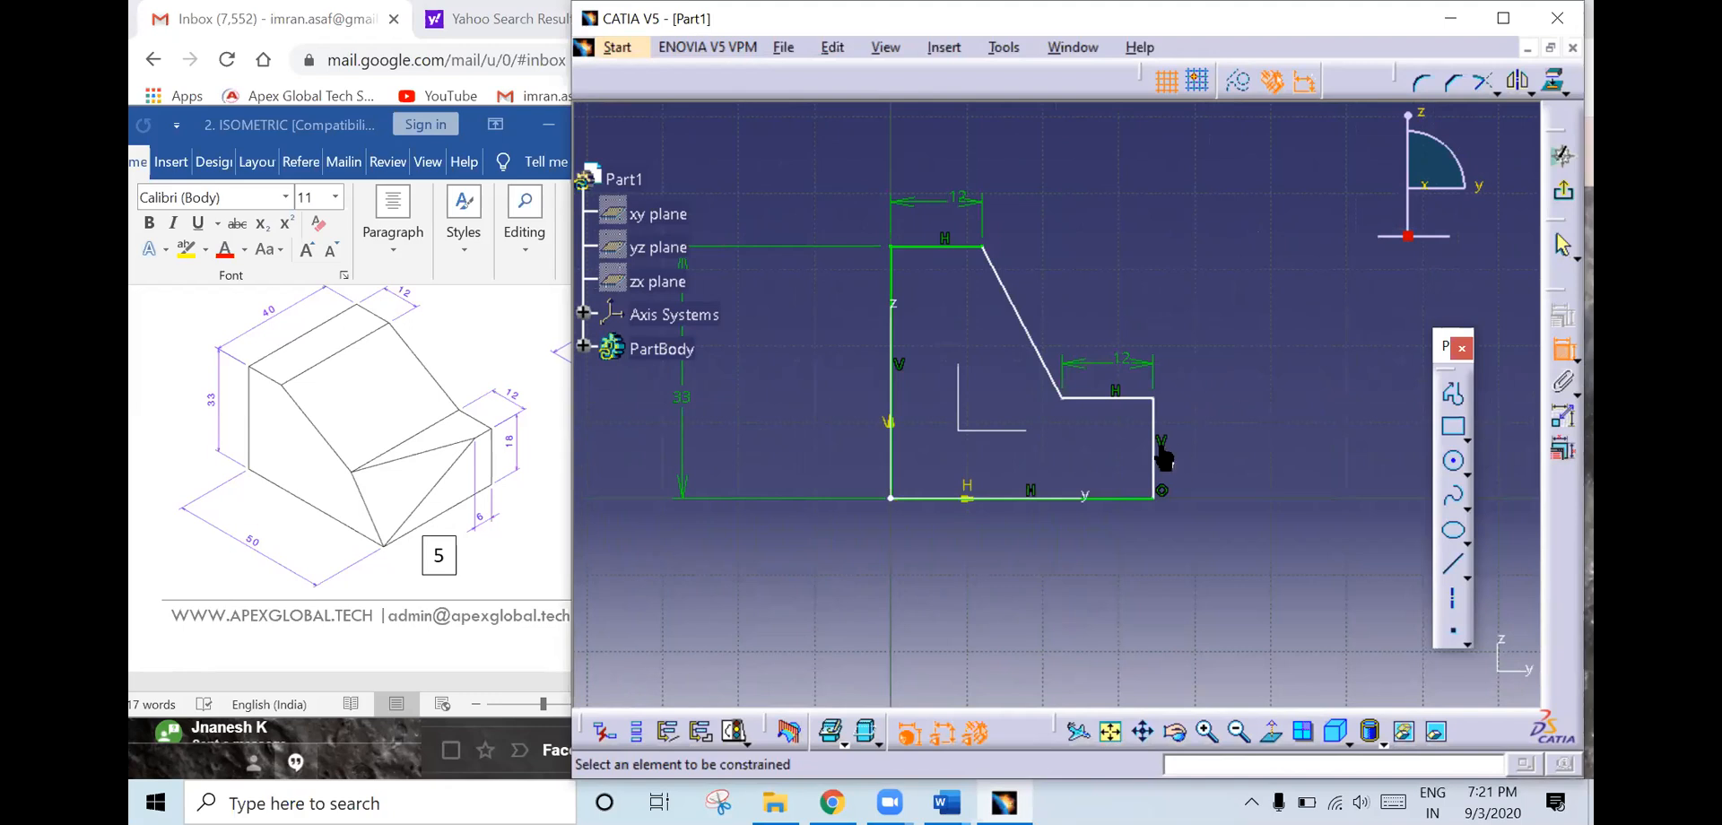
- Dimension the short vertical edge below the ledge and set its height to 18 mm
click(1158, 458)
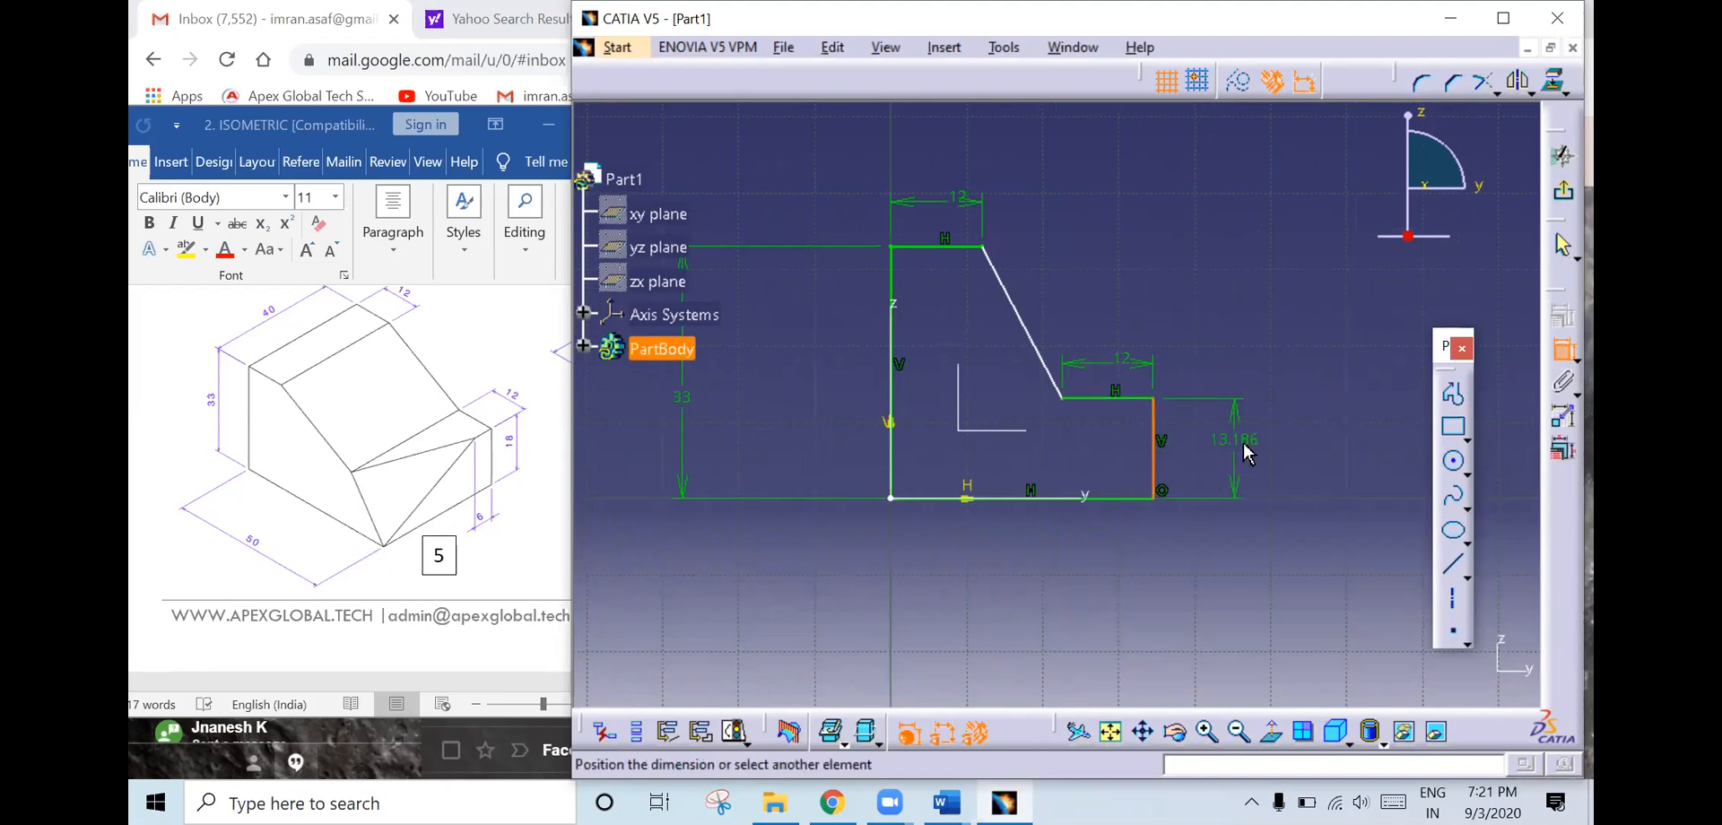
double_click(1245, 451)
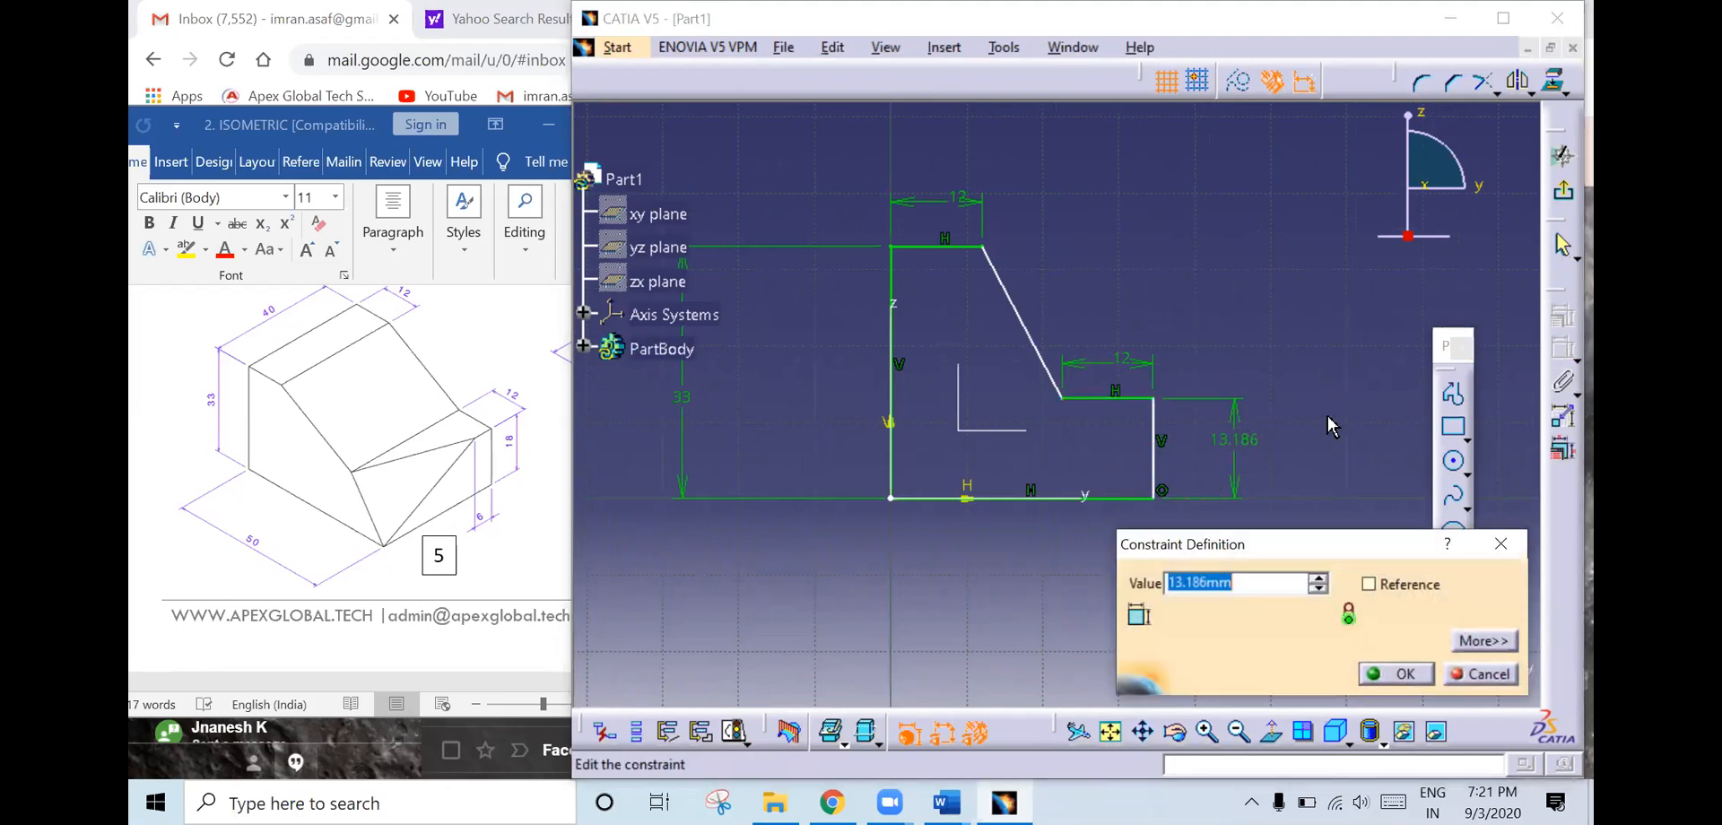
text(1)
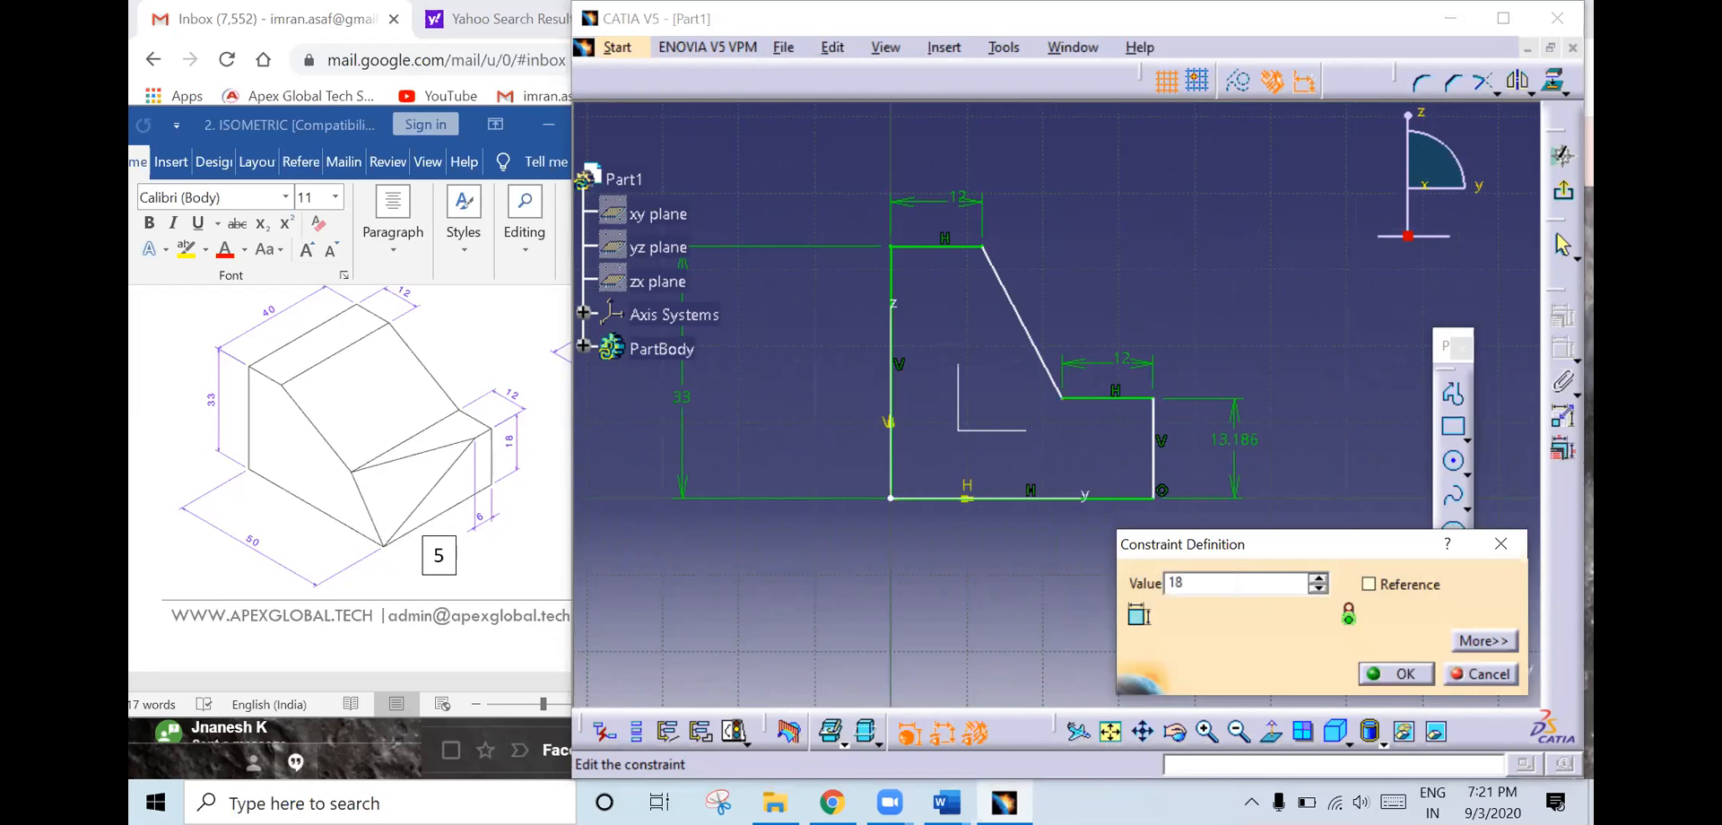
text(8)
key(Return)
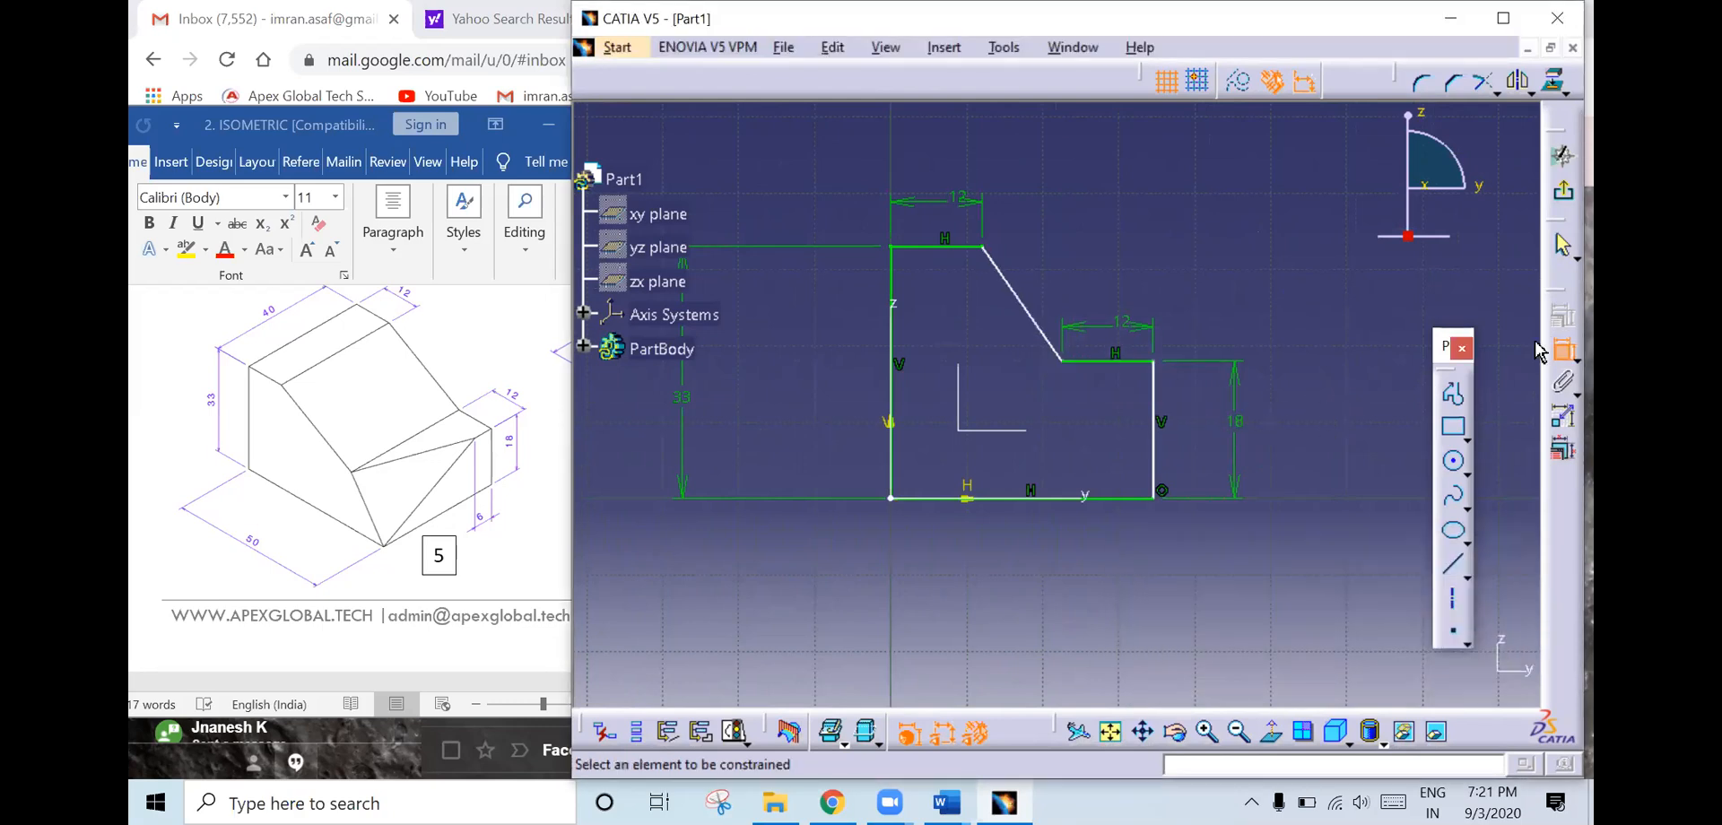
- Pull the ledge's inner corner outward to widen the profile, and dimension the base edge at 50 mm
click(1563, 350)
drag(1066, 363, 1132, 363)
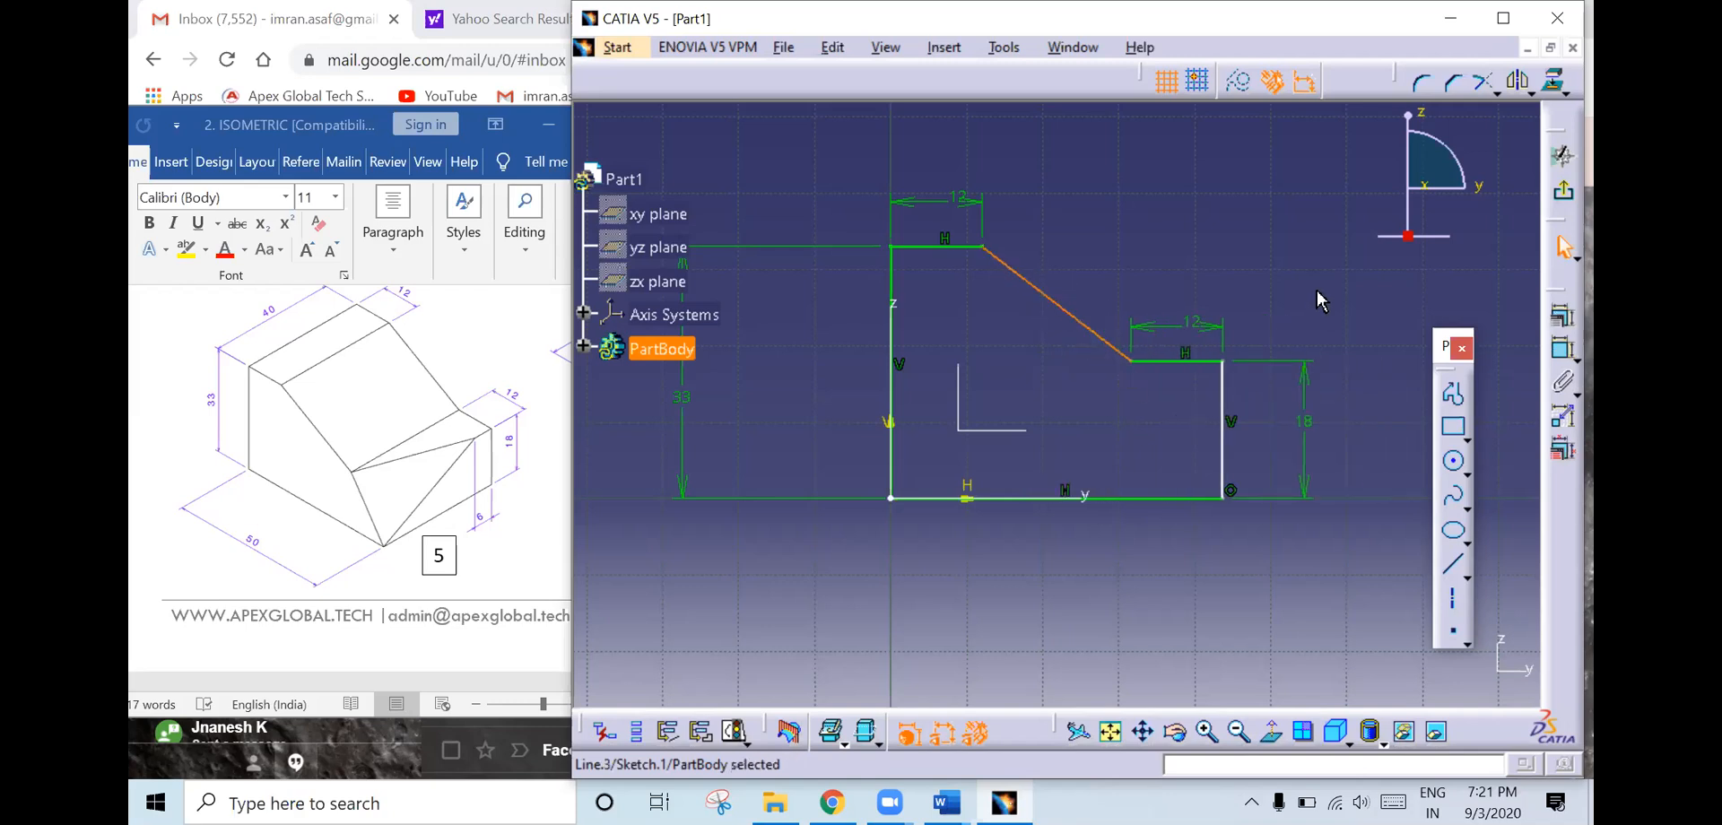
click(1322, 301)
click(1563, 350)
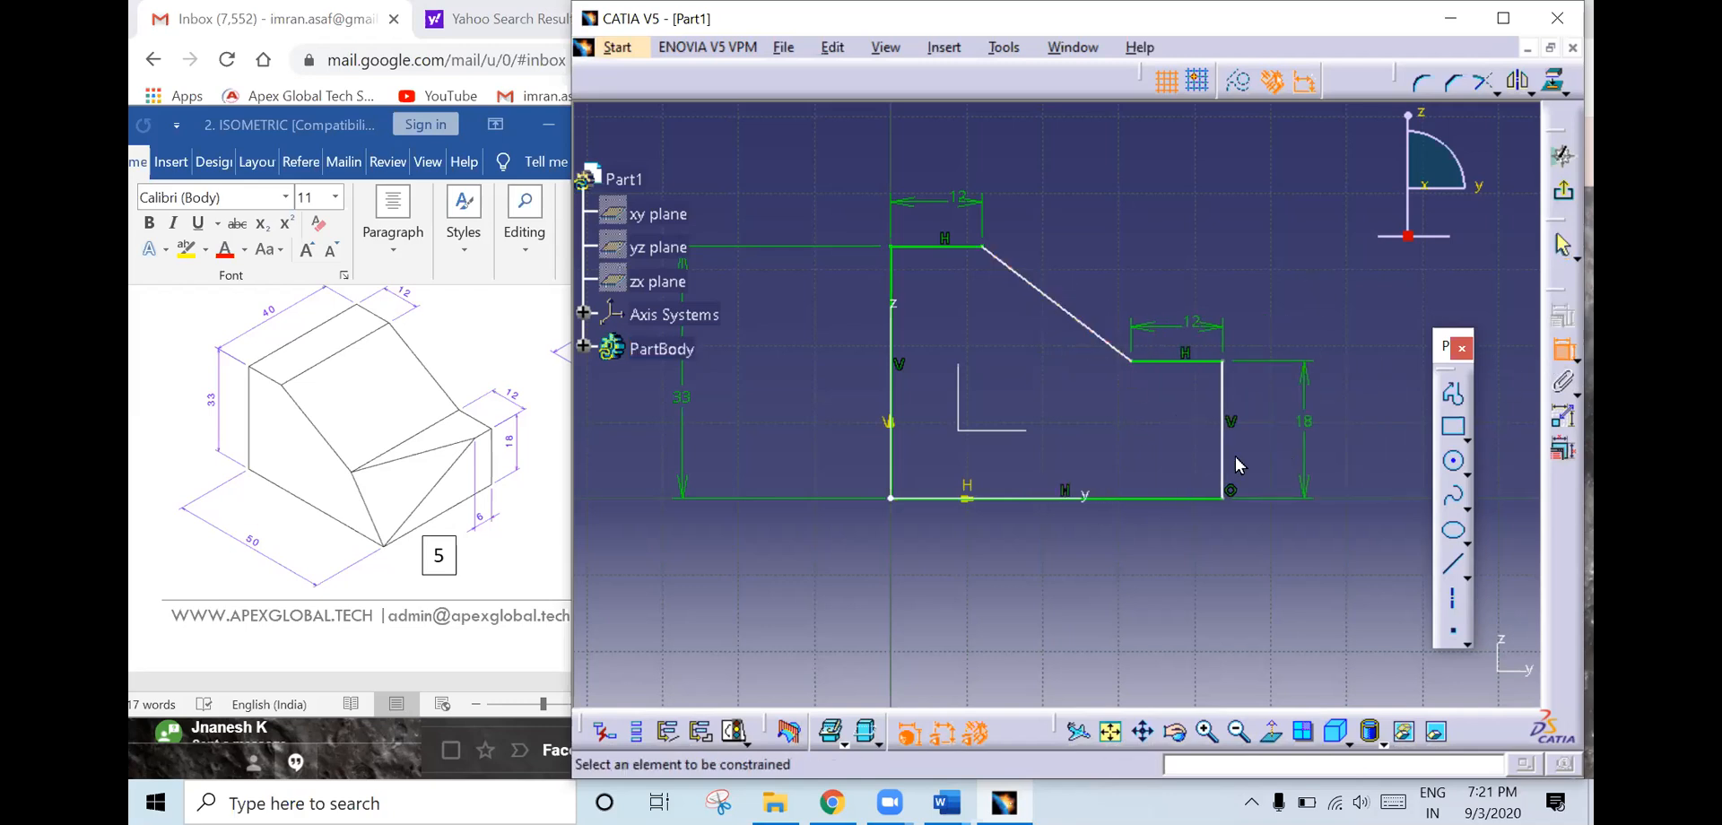
click(1114, 499)
click(1121, 575)
double_click(1117, 568)
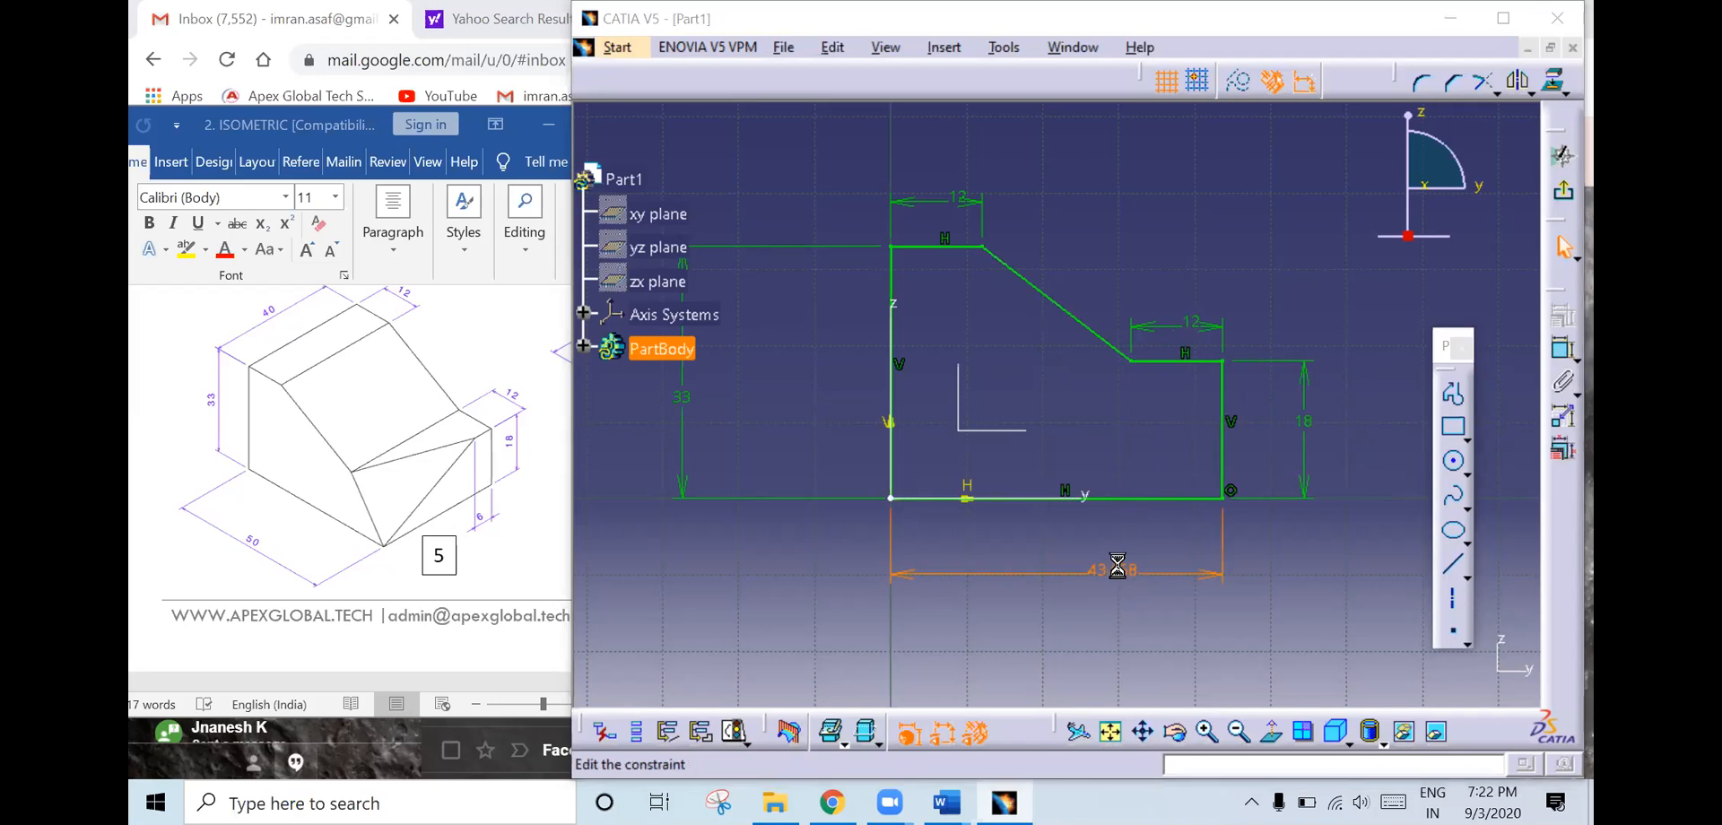
text(5)
key(Return)
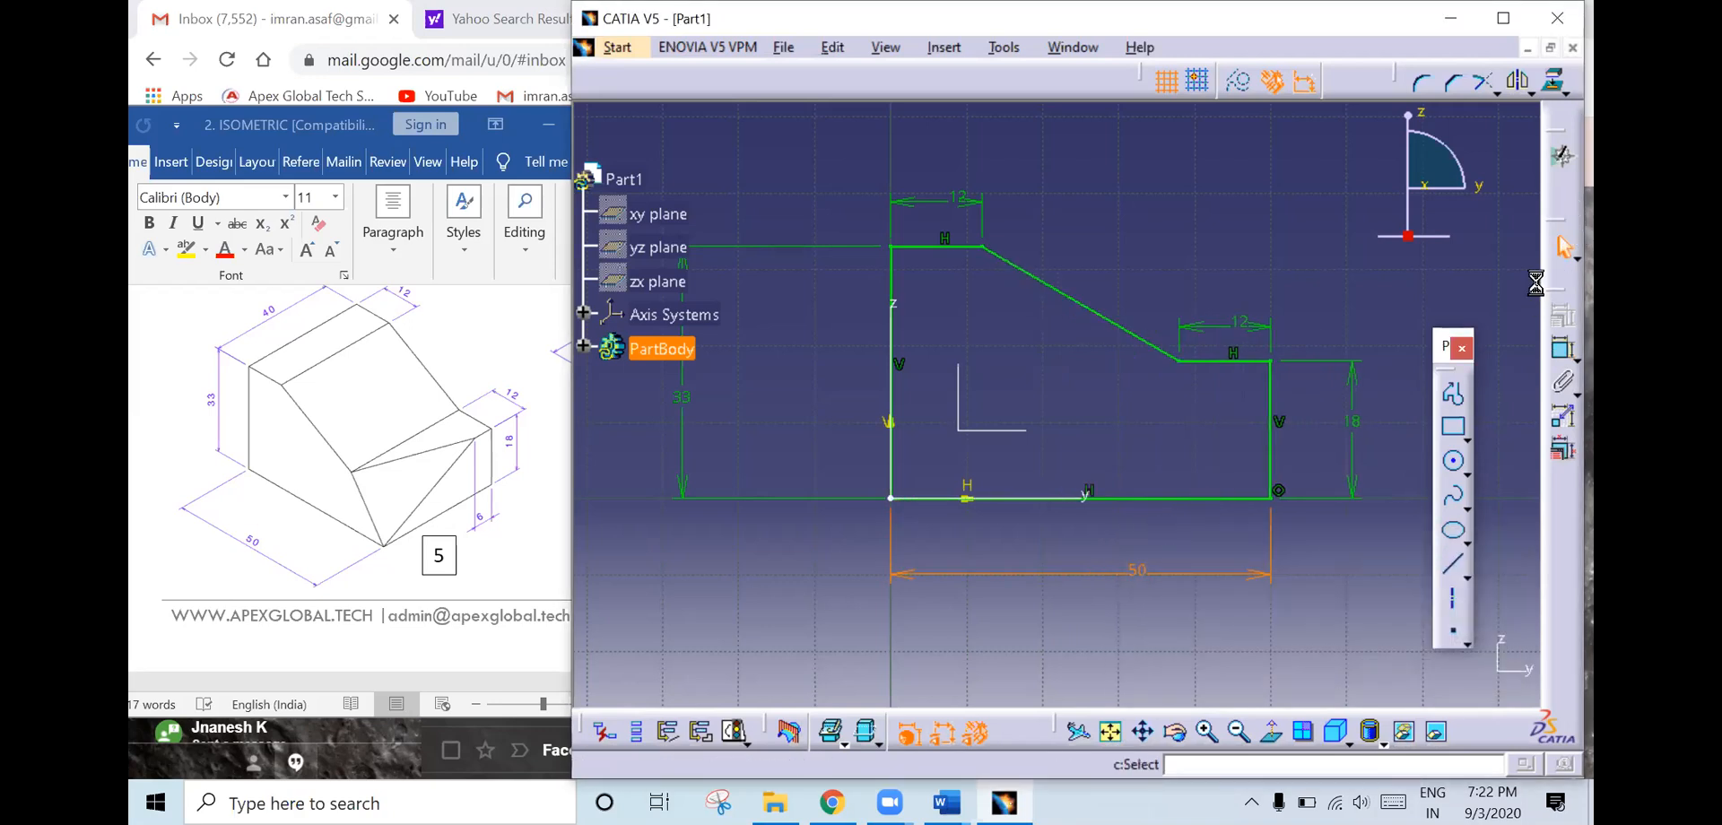
- Exit the sketch and pad the profile 20 mm with mirrored extent
click(1566, 192)
click(1562, 356)
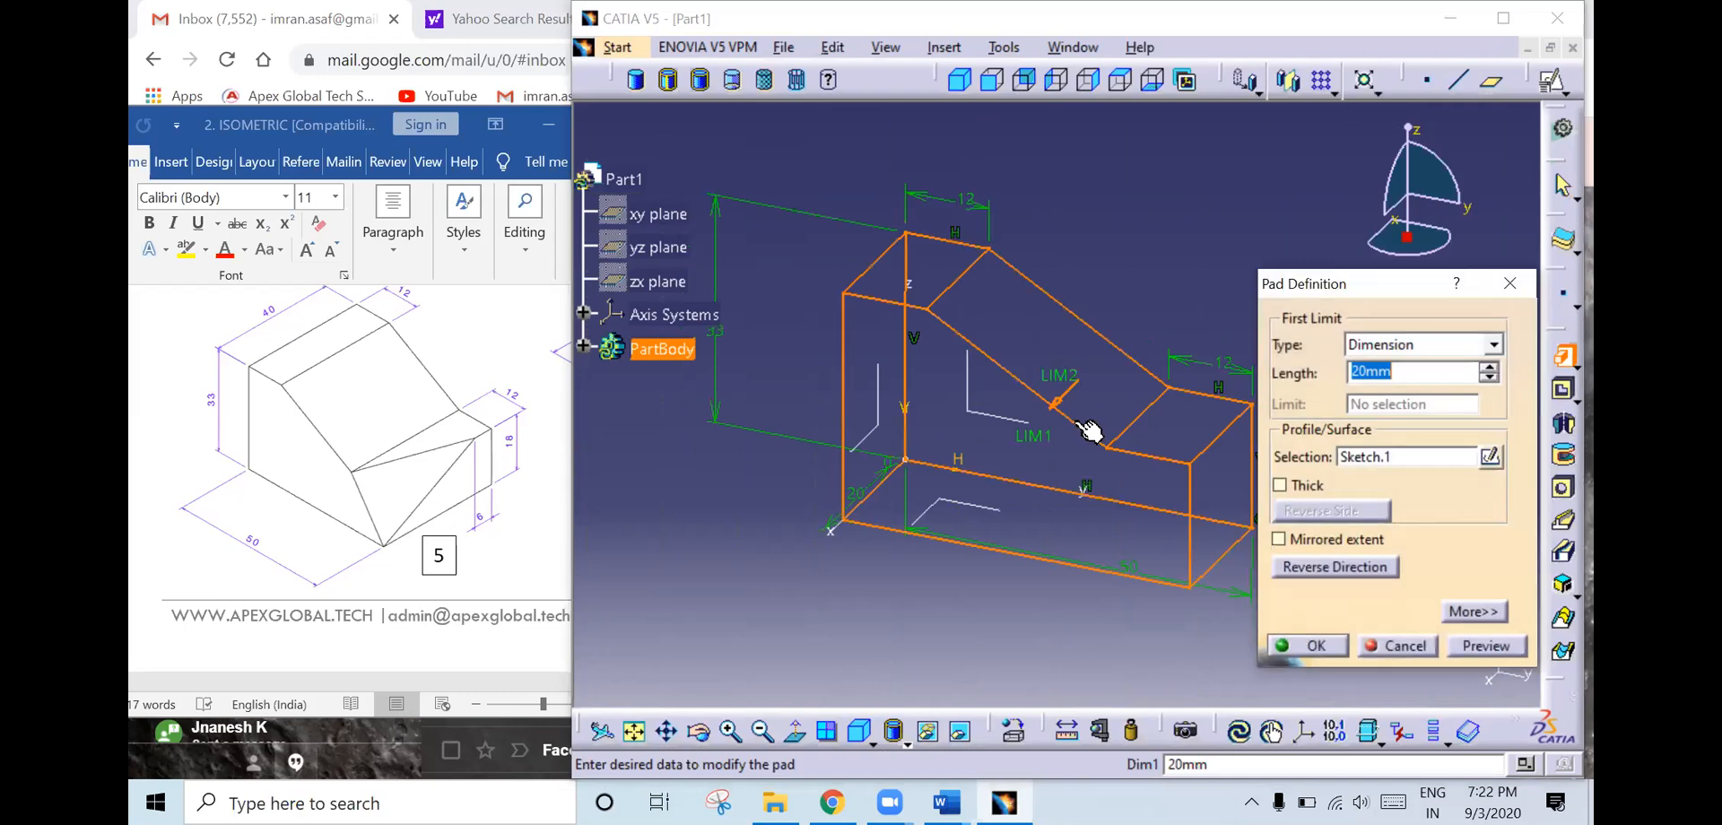
middle_drag(957, 478, 970, 494)
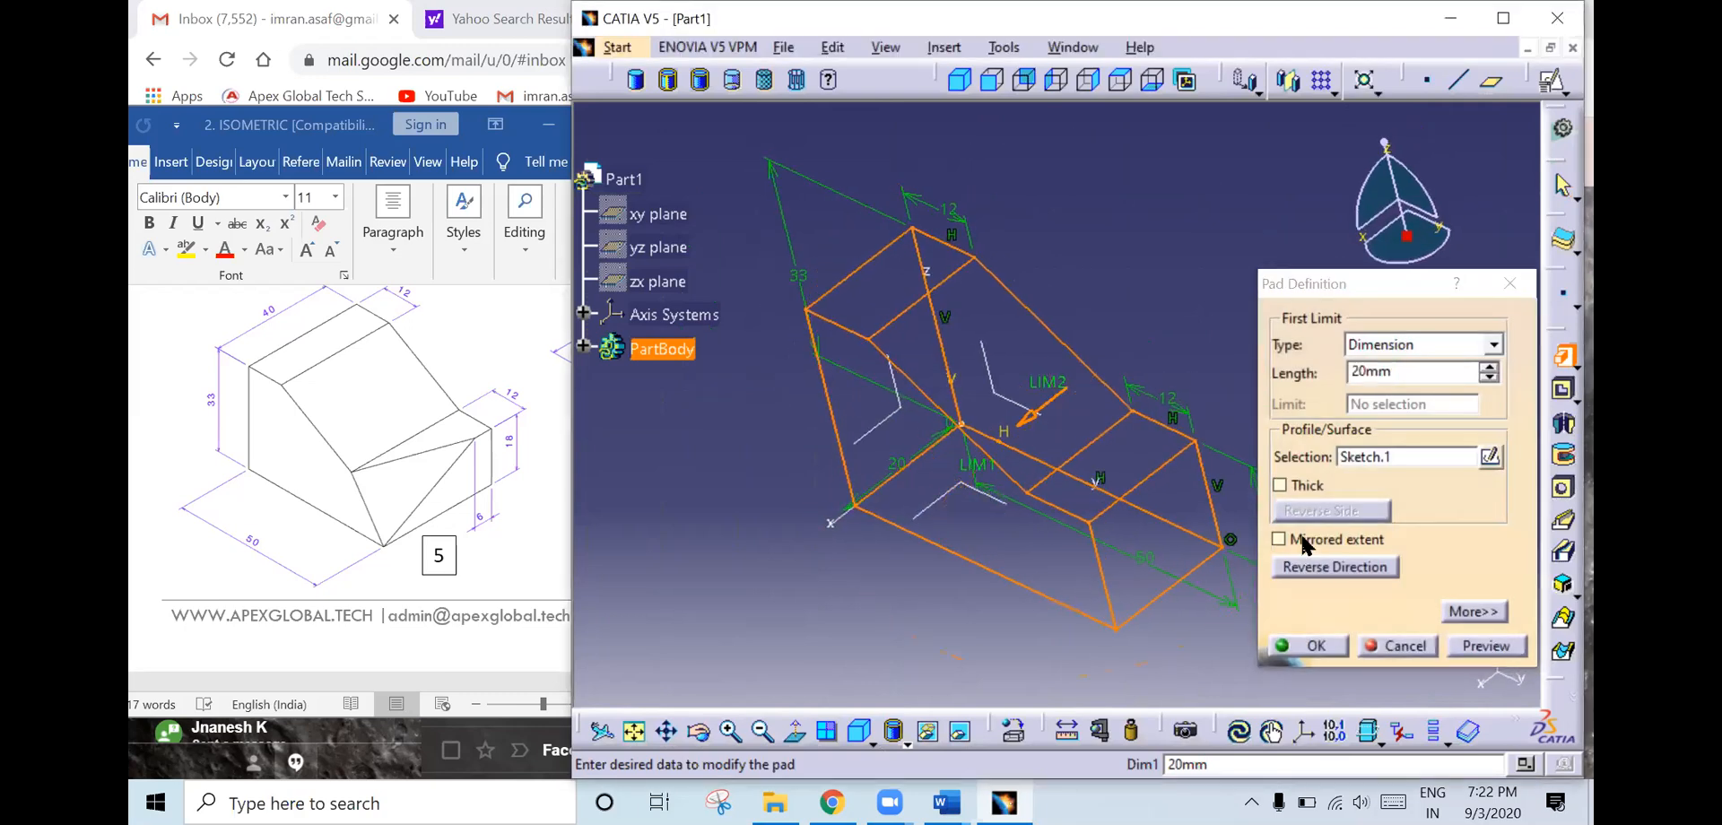
click(1303, 543)
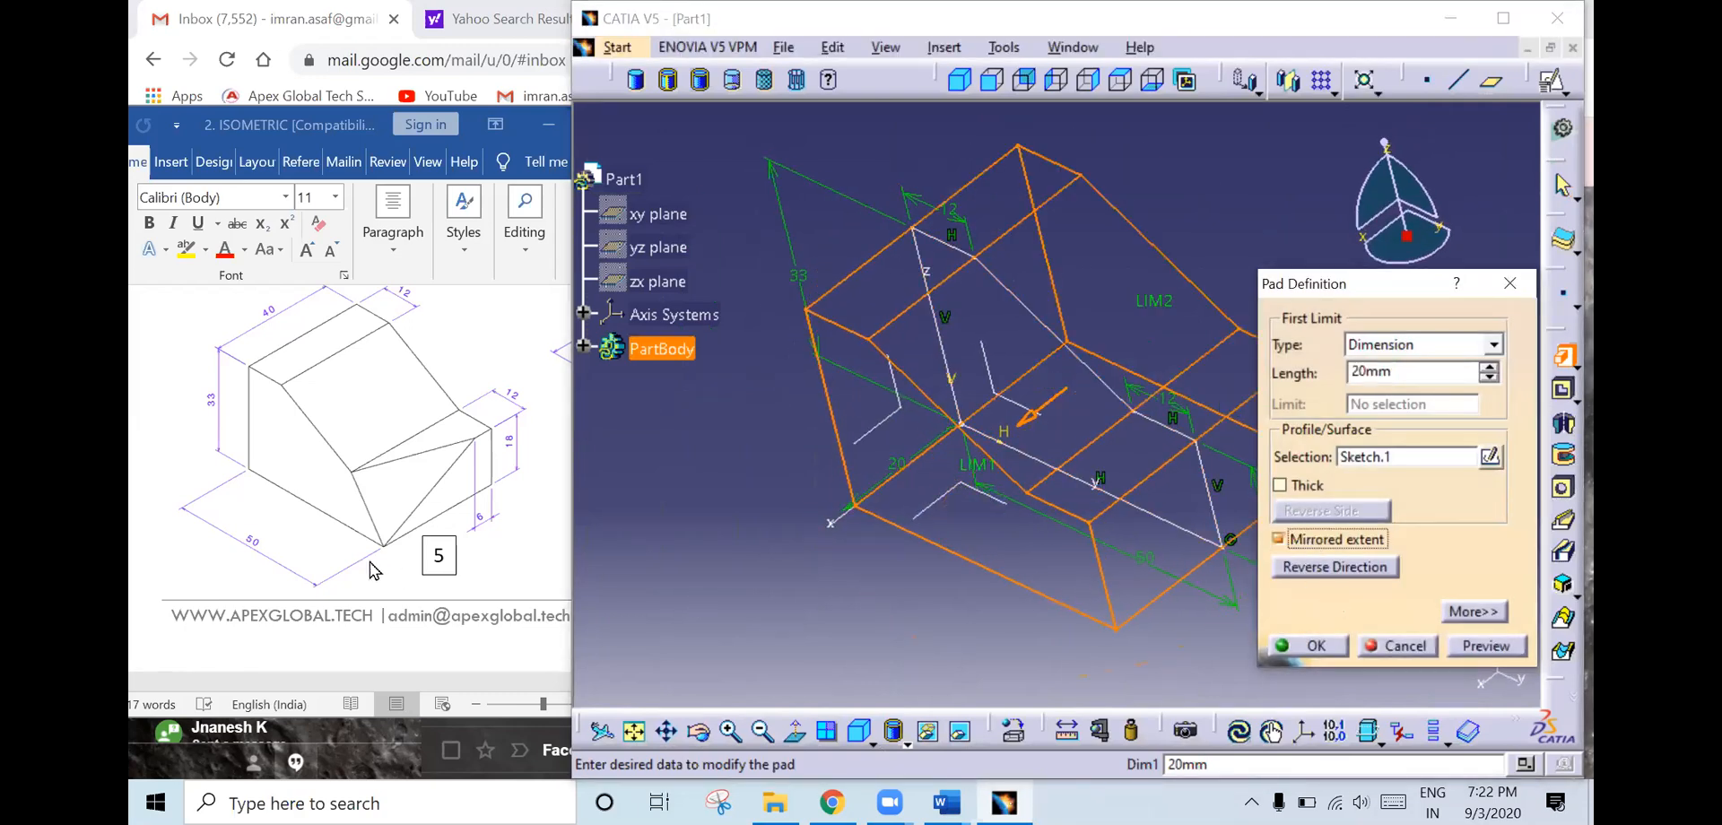
double_click(1431, 374)
click(1337, 646)
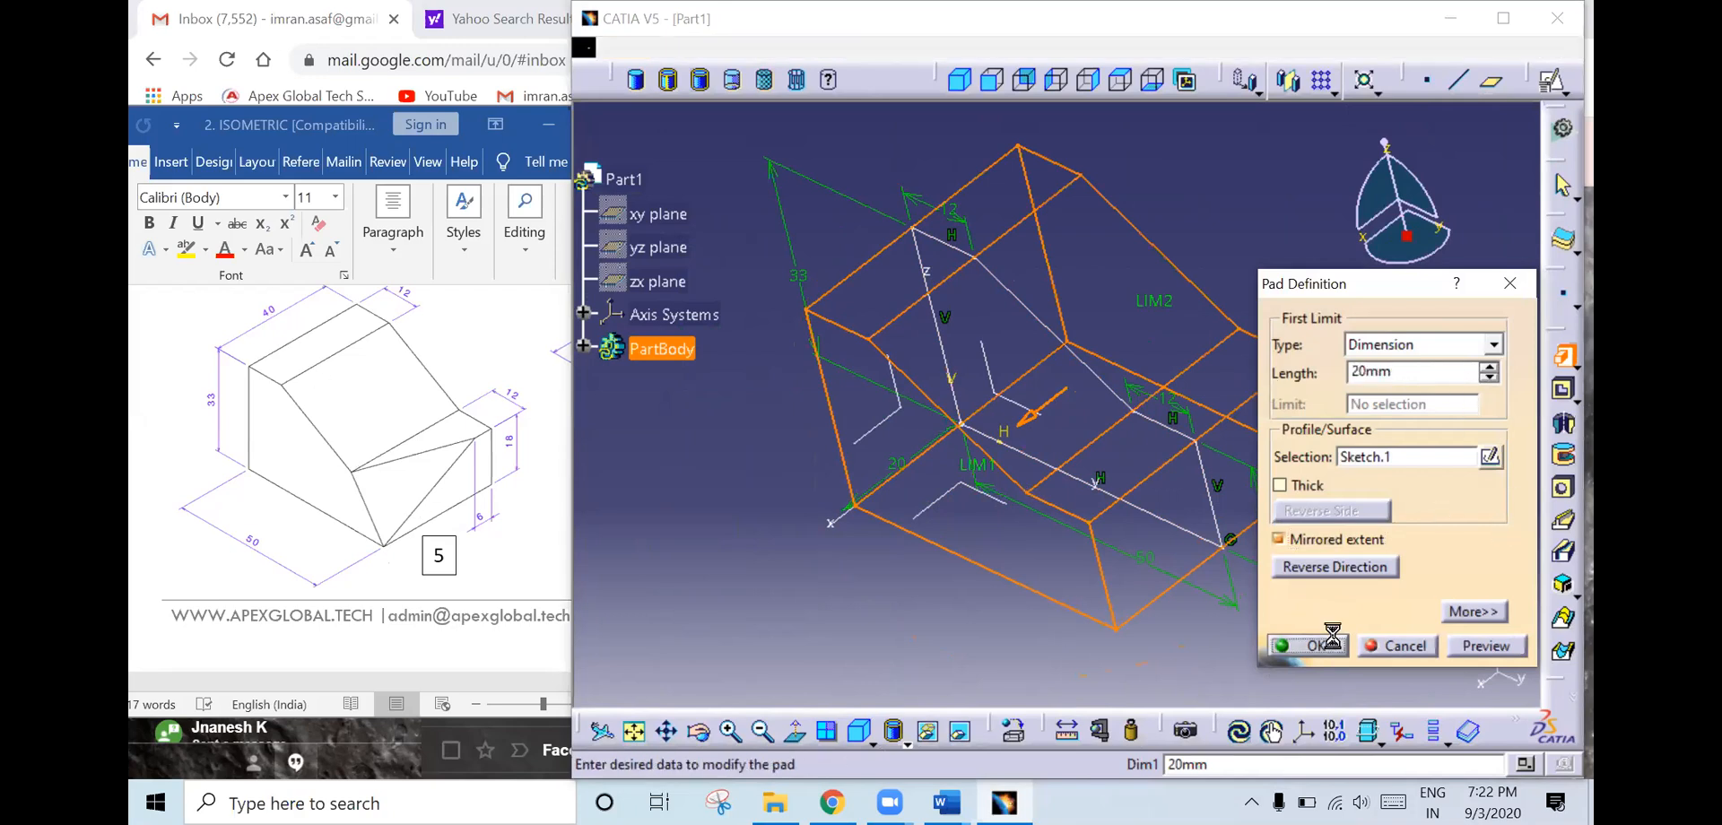
middle_drag(834, 502, 794, 473)
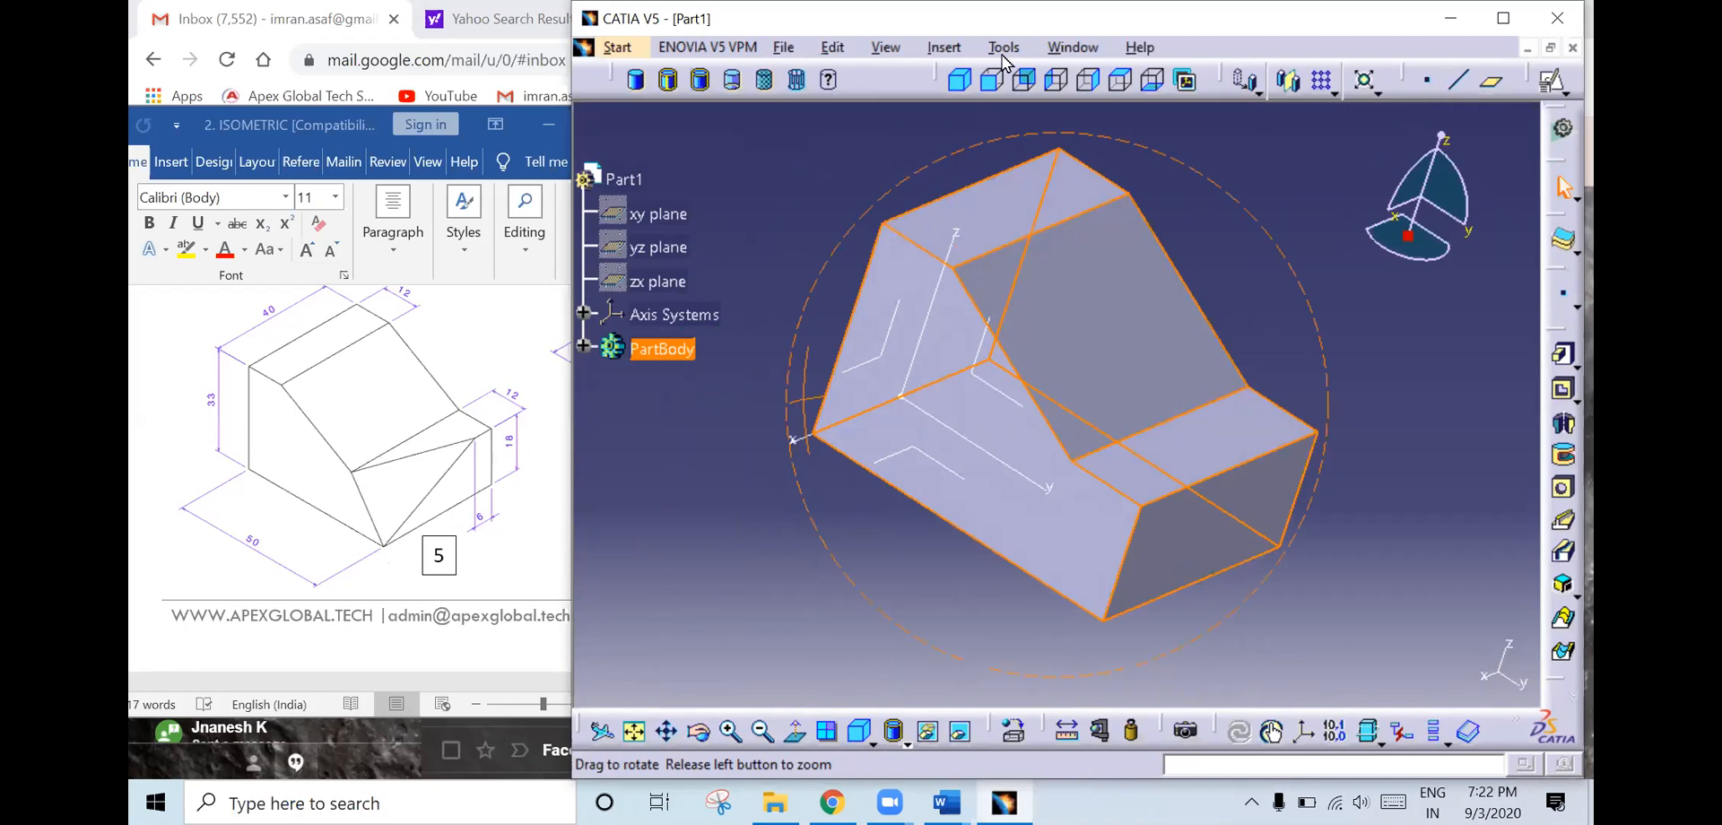
click(961, 79)
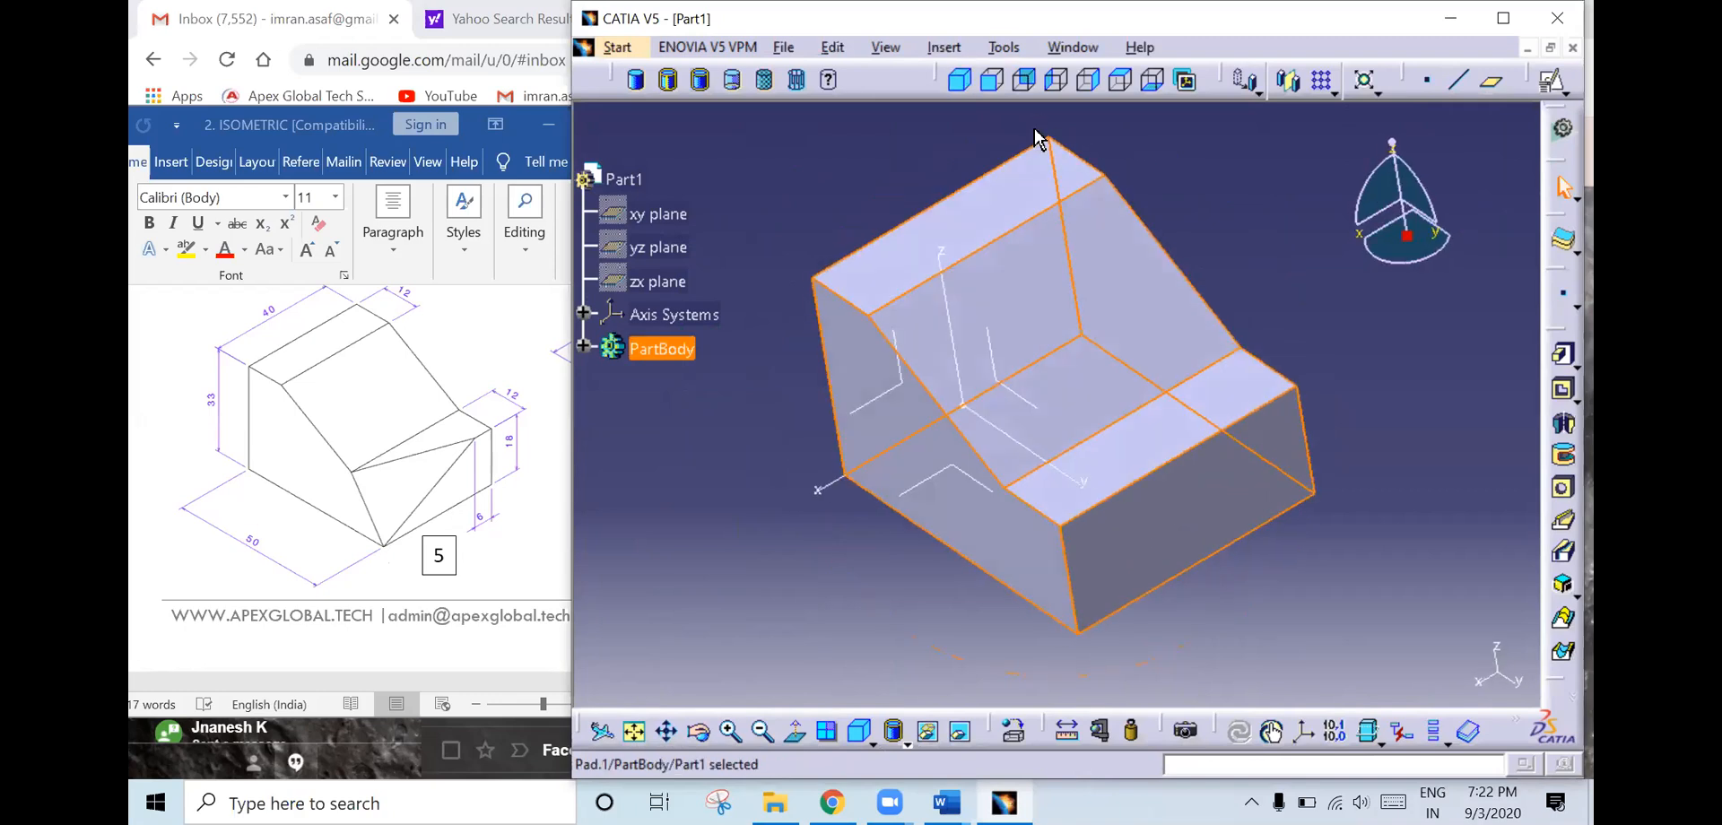
click(1277, 324)
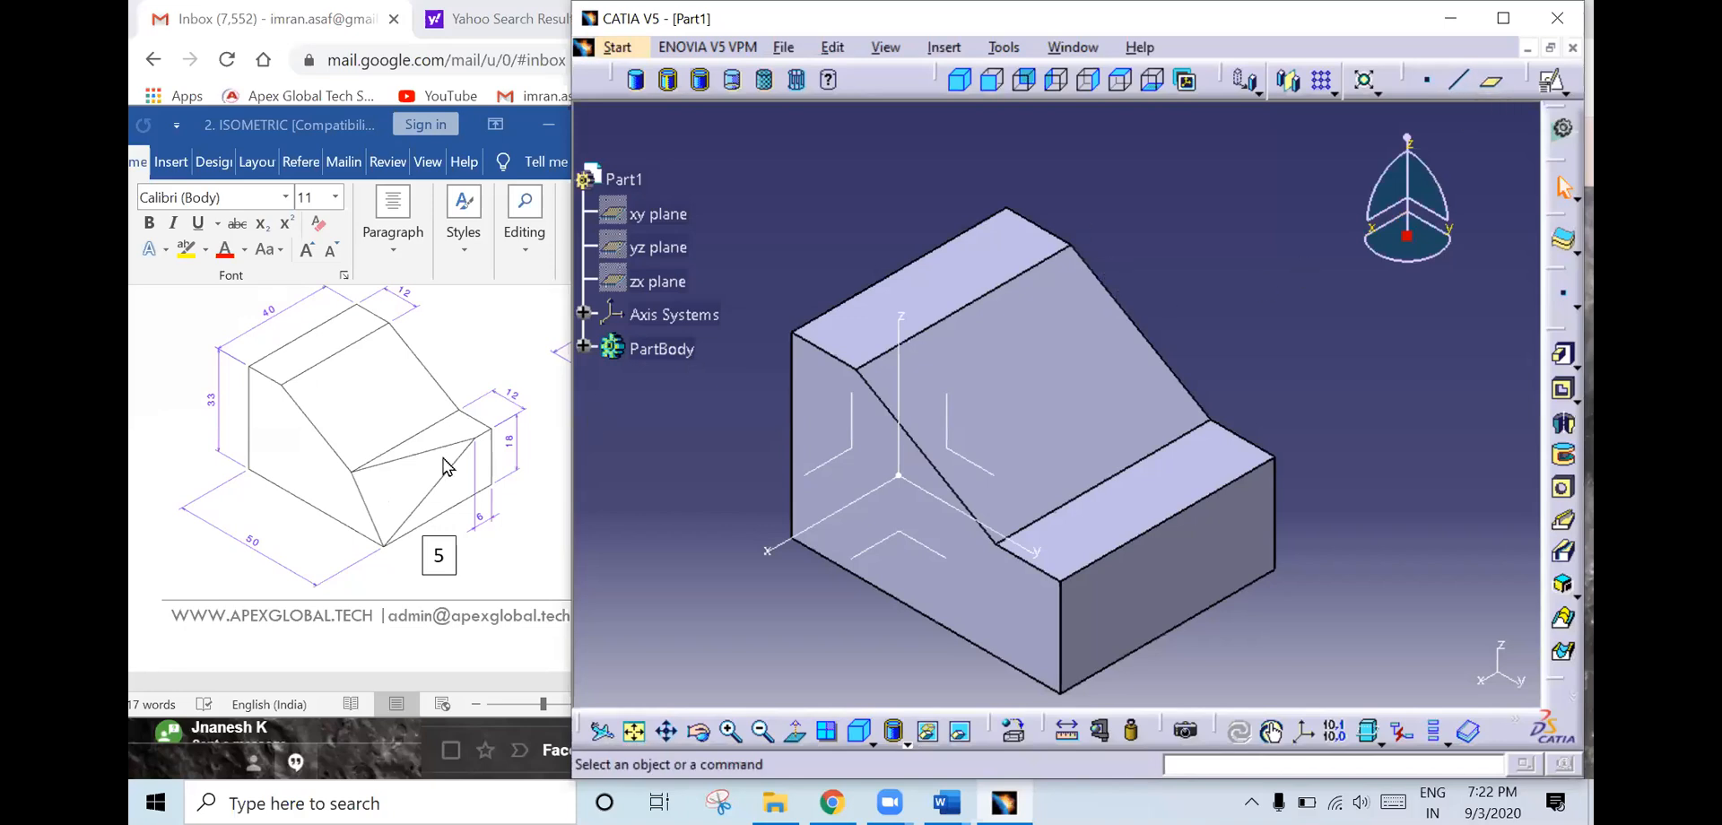
- Create a reference point on the ledge's upper outer edge, 6 mm from the edge's far end
click(1488, 87)
click(1430, 86)
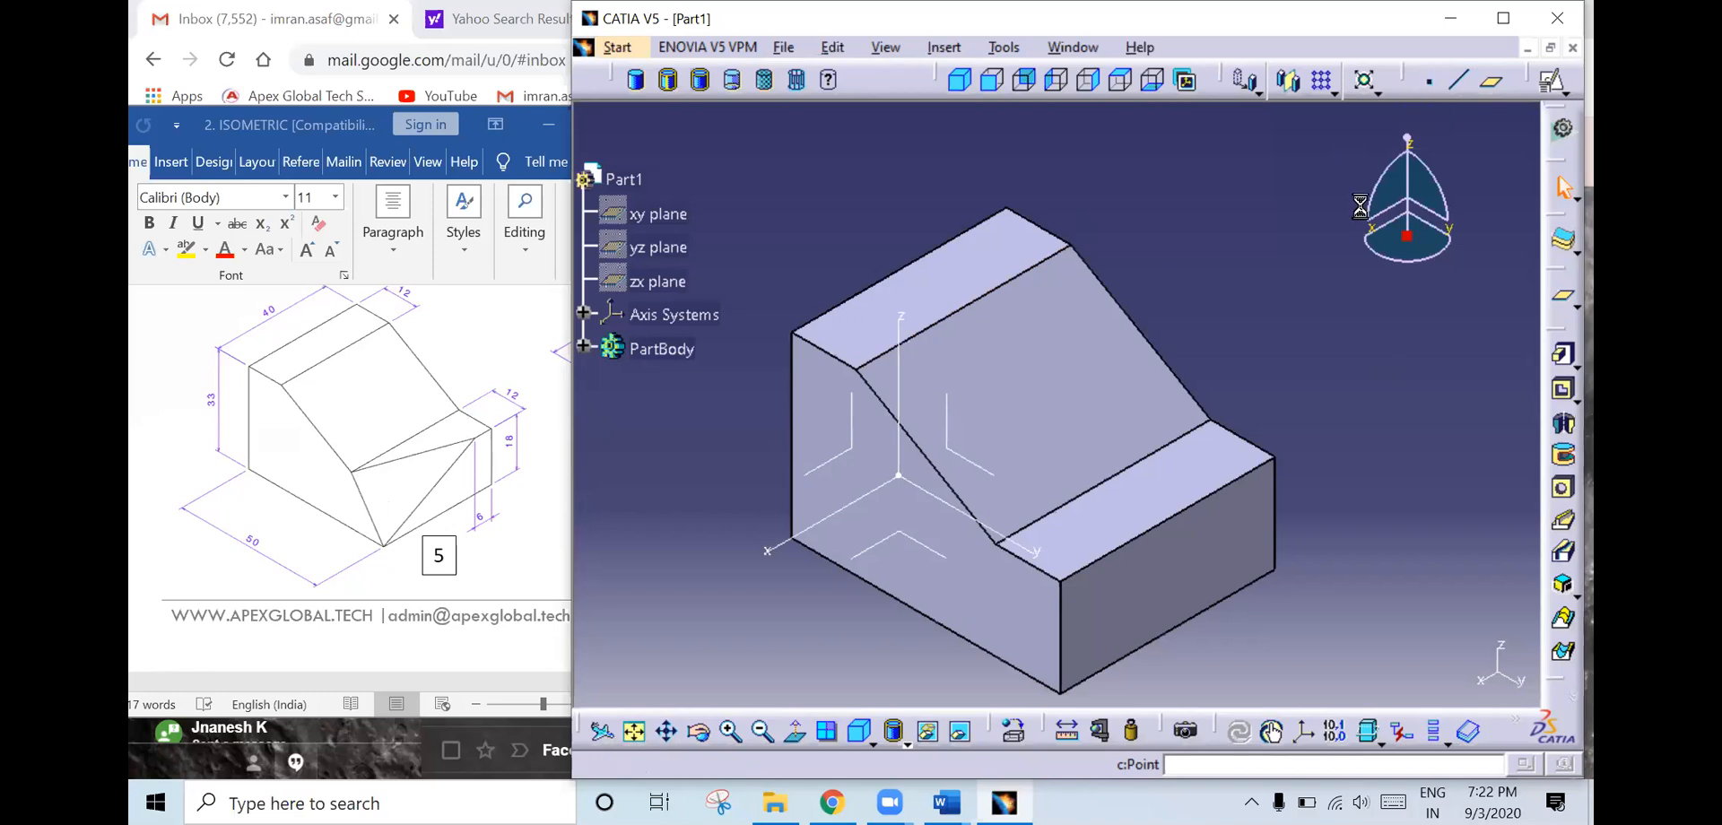
click(1227, 489)
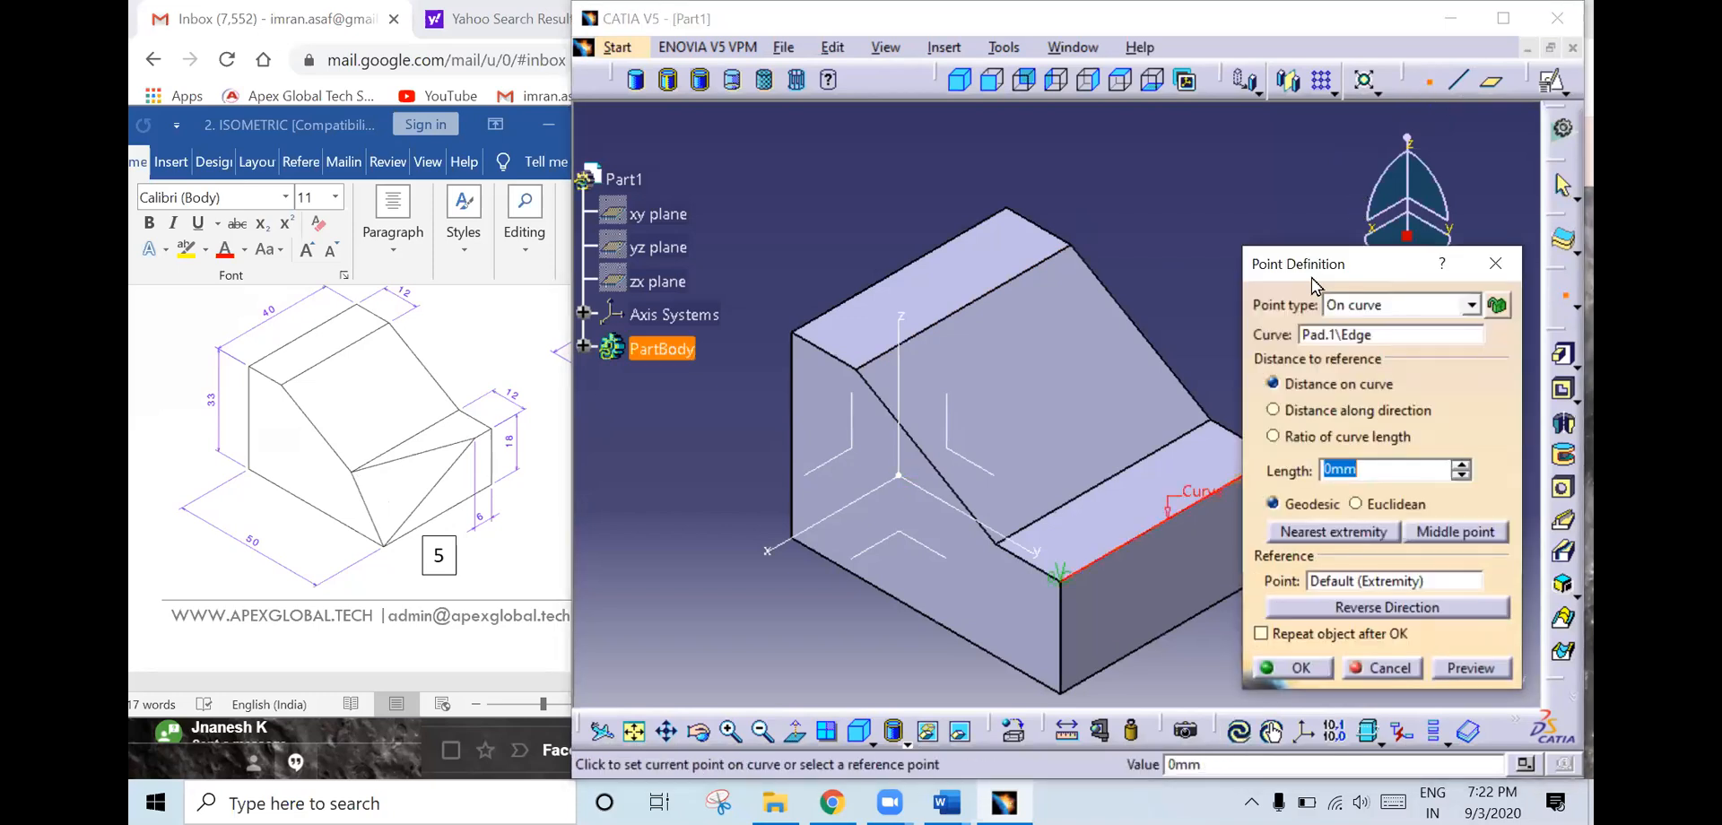
middle_drag(1212, 272, 1081, 279)
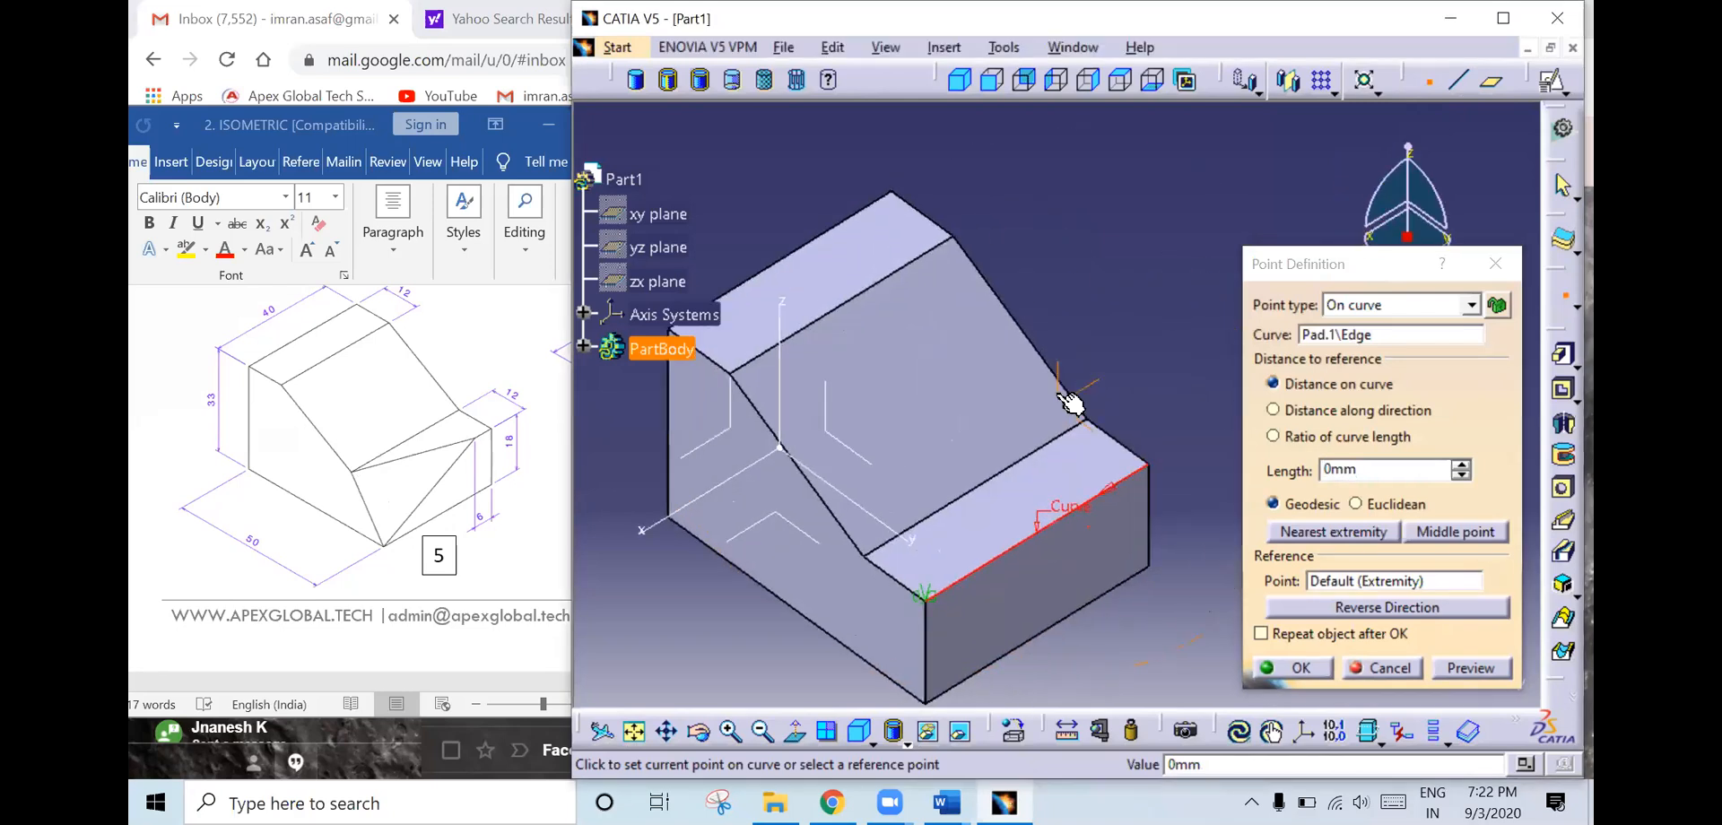
click(1147, 476)
text(40)
key(Return)
click(1164, 488)
click(1155, 487)
text(6)
key(Return)
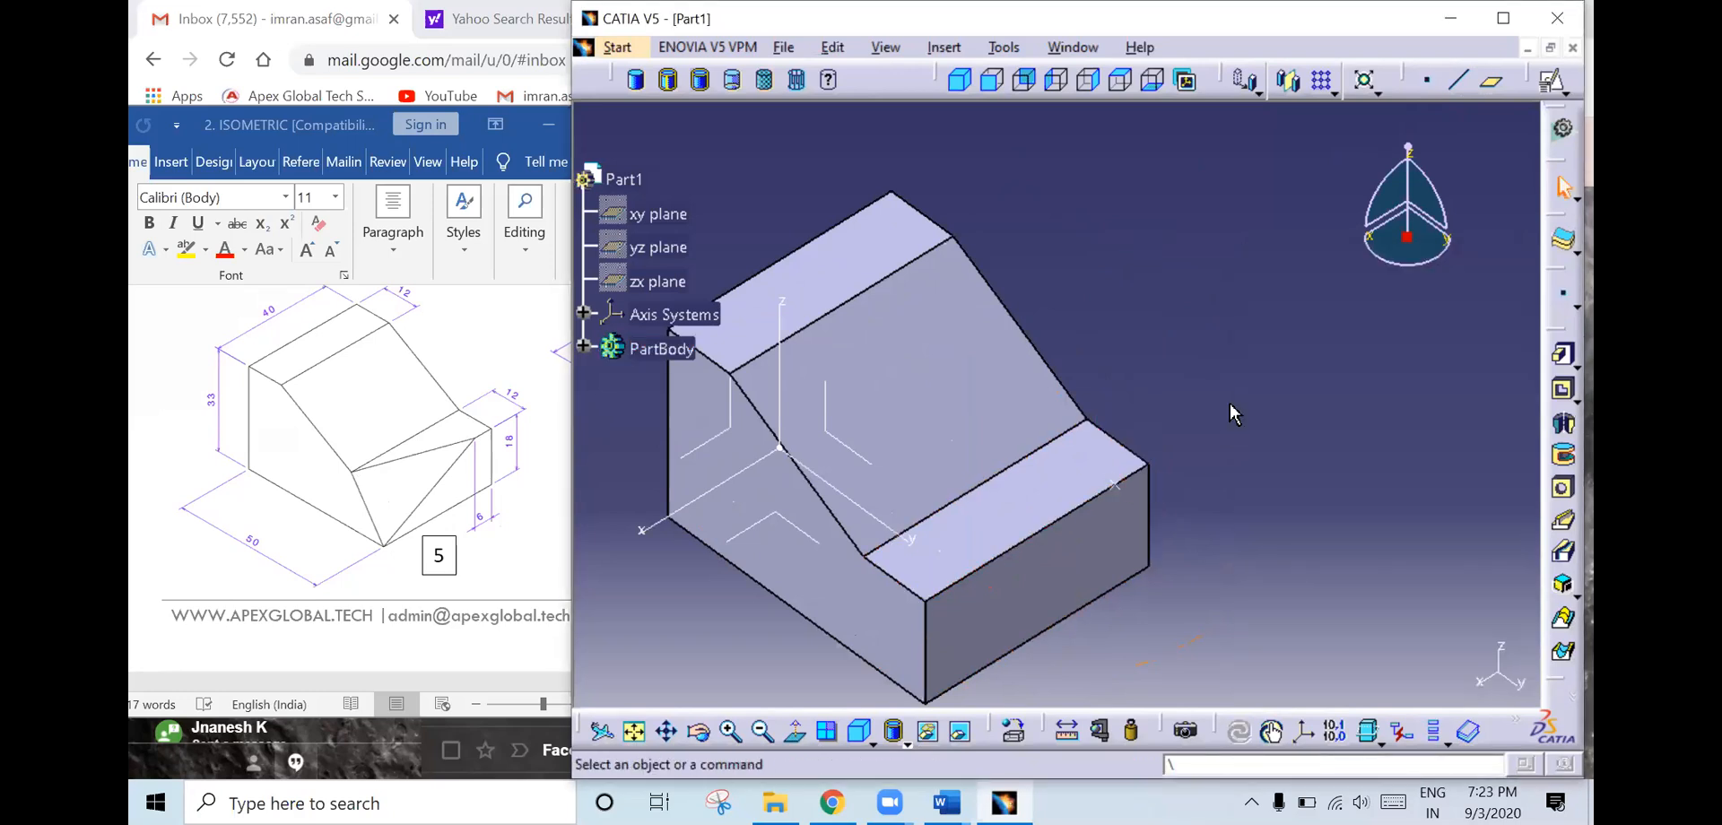
- Create a plane through three points: the near bottom outer corner, the near inner corner of the ledge, and the point on the outer edge
click(1490, 80)
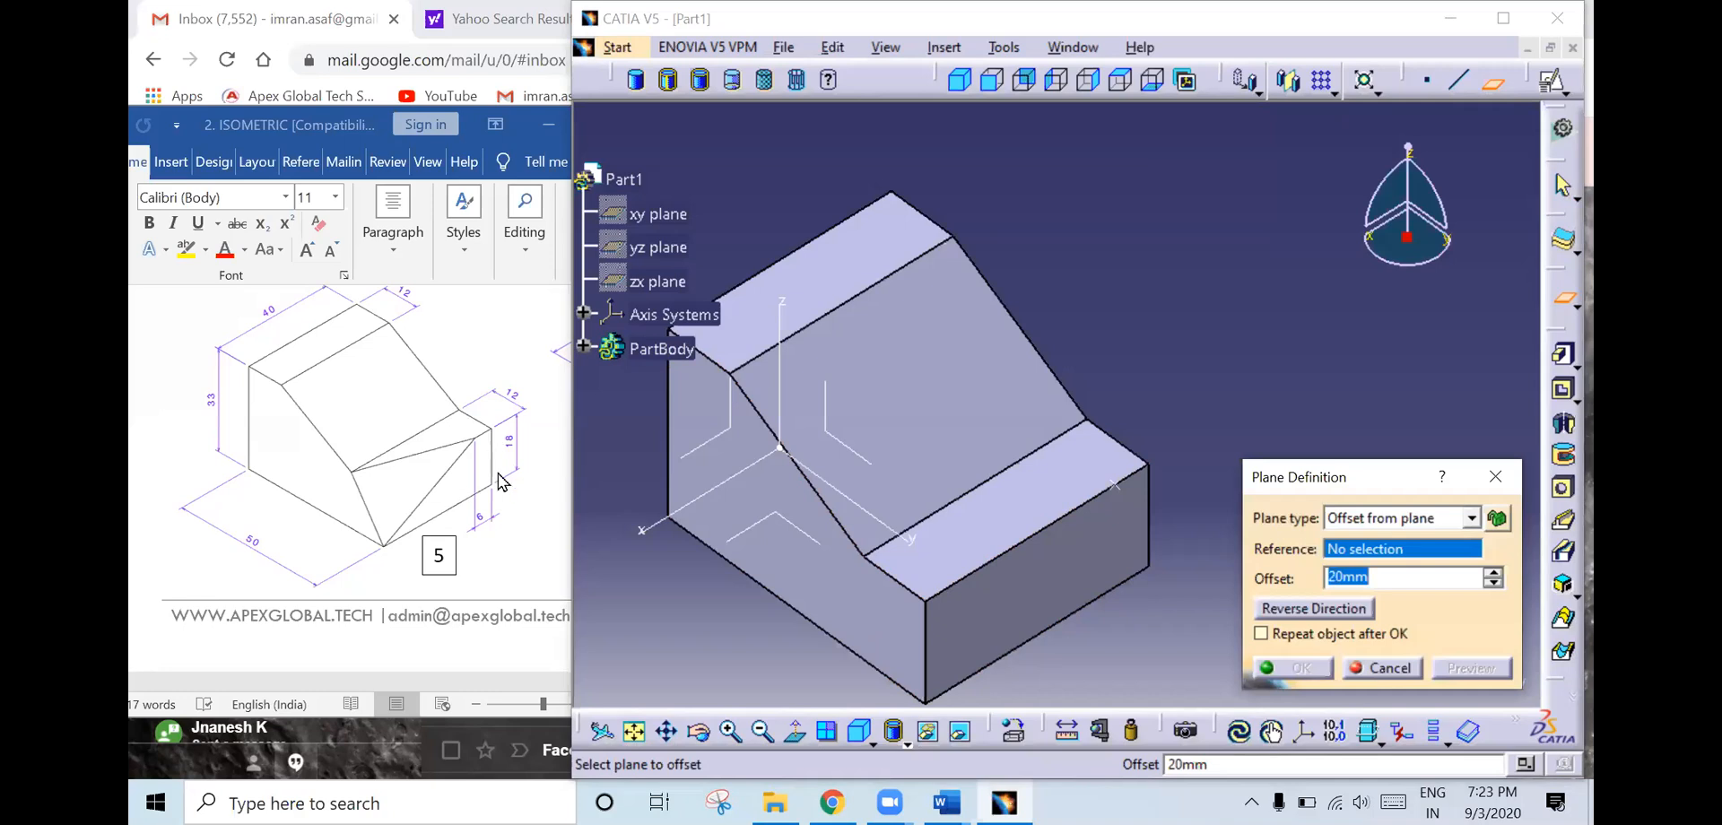
click(924, 701)
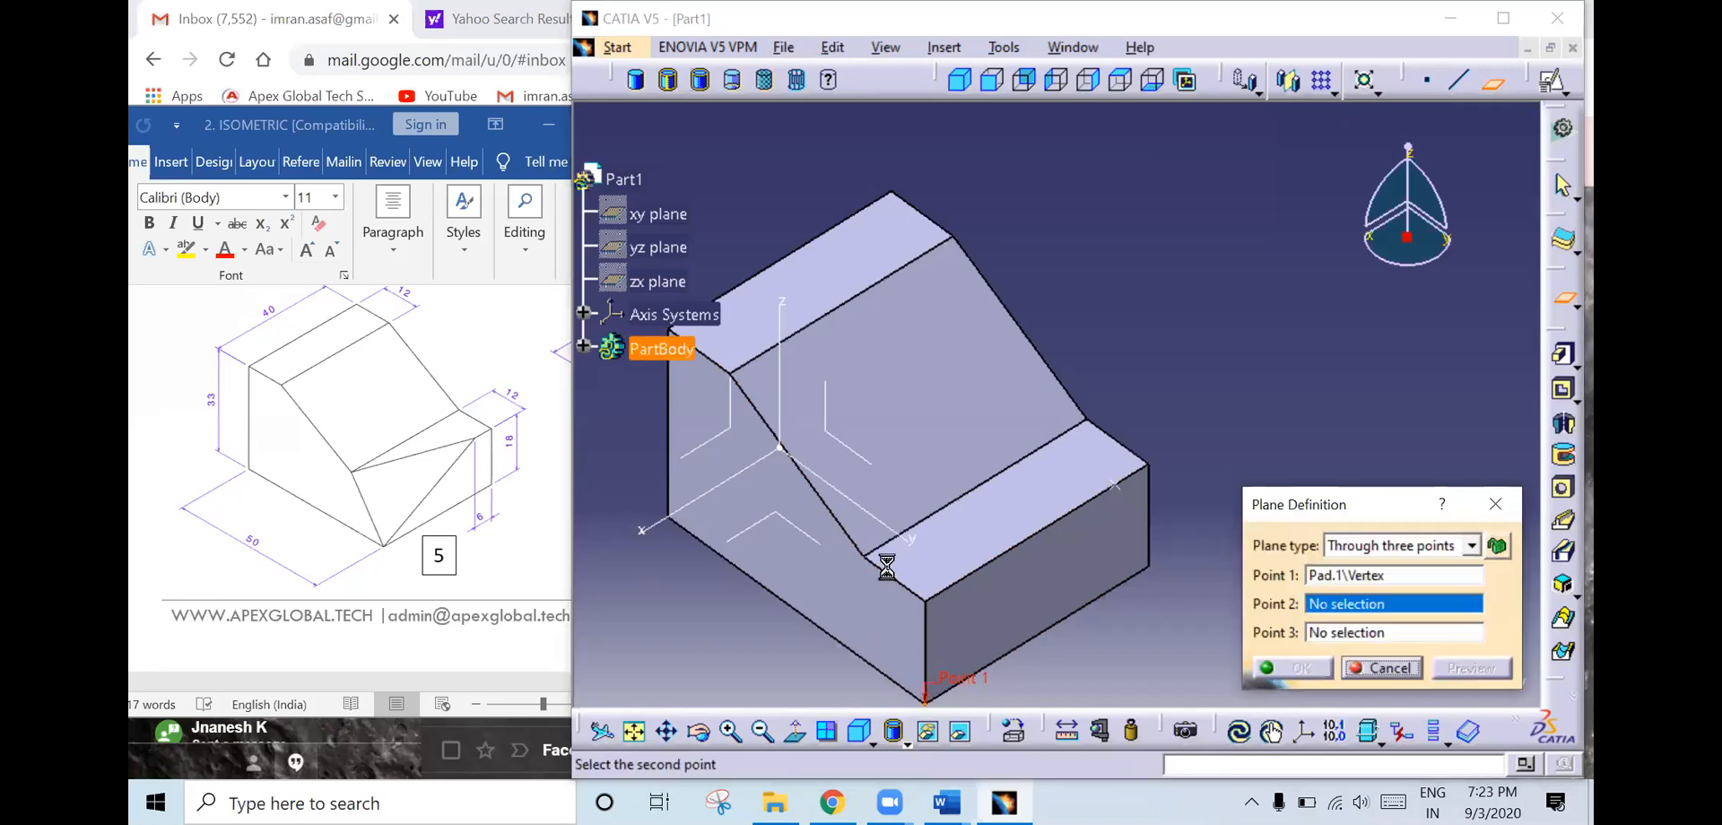
click(863, 555)
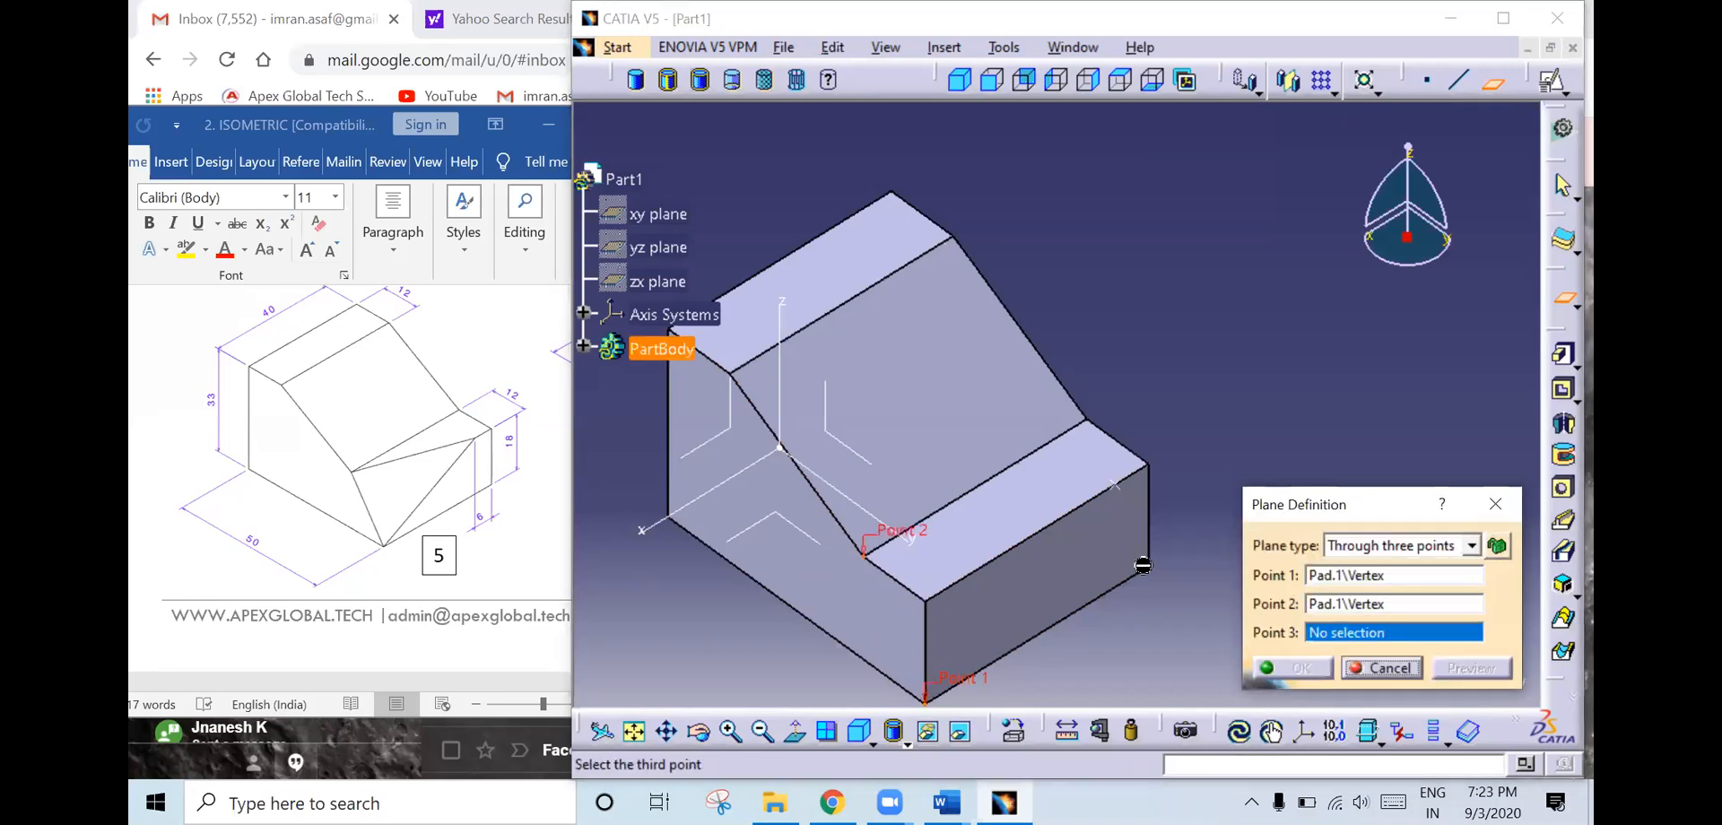
click(1117, 492)
middle_drag(1038, 490, 1103, 369)
click(1284, 668)
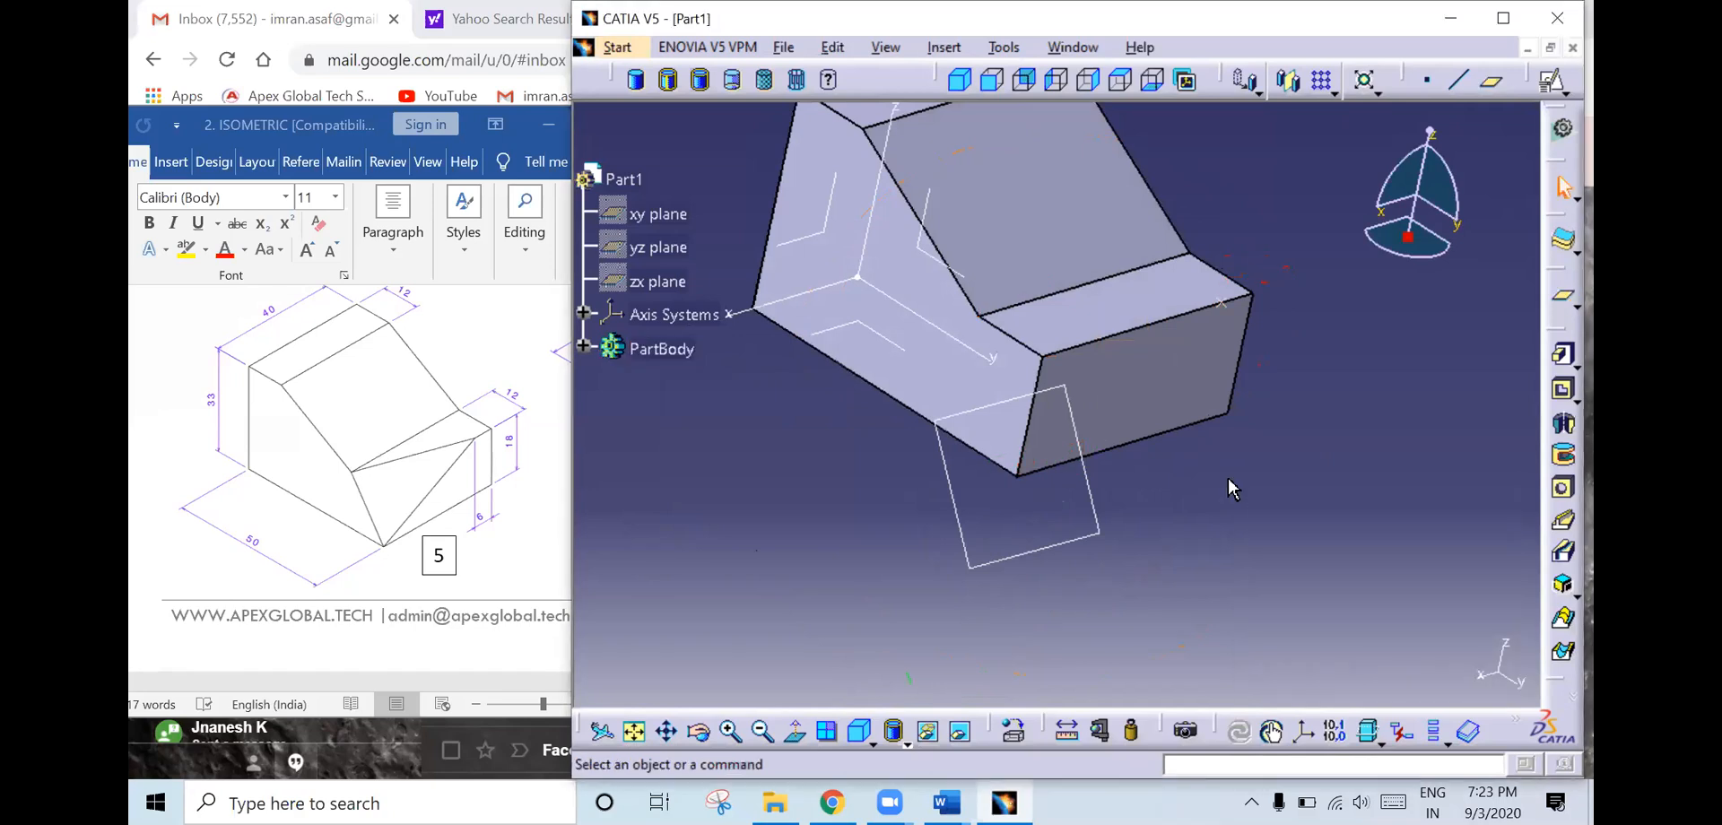
- Start a positioned sketch on the three-point plane with its horizontal direction reversed
click(1098, 518)
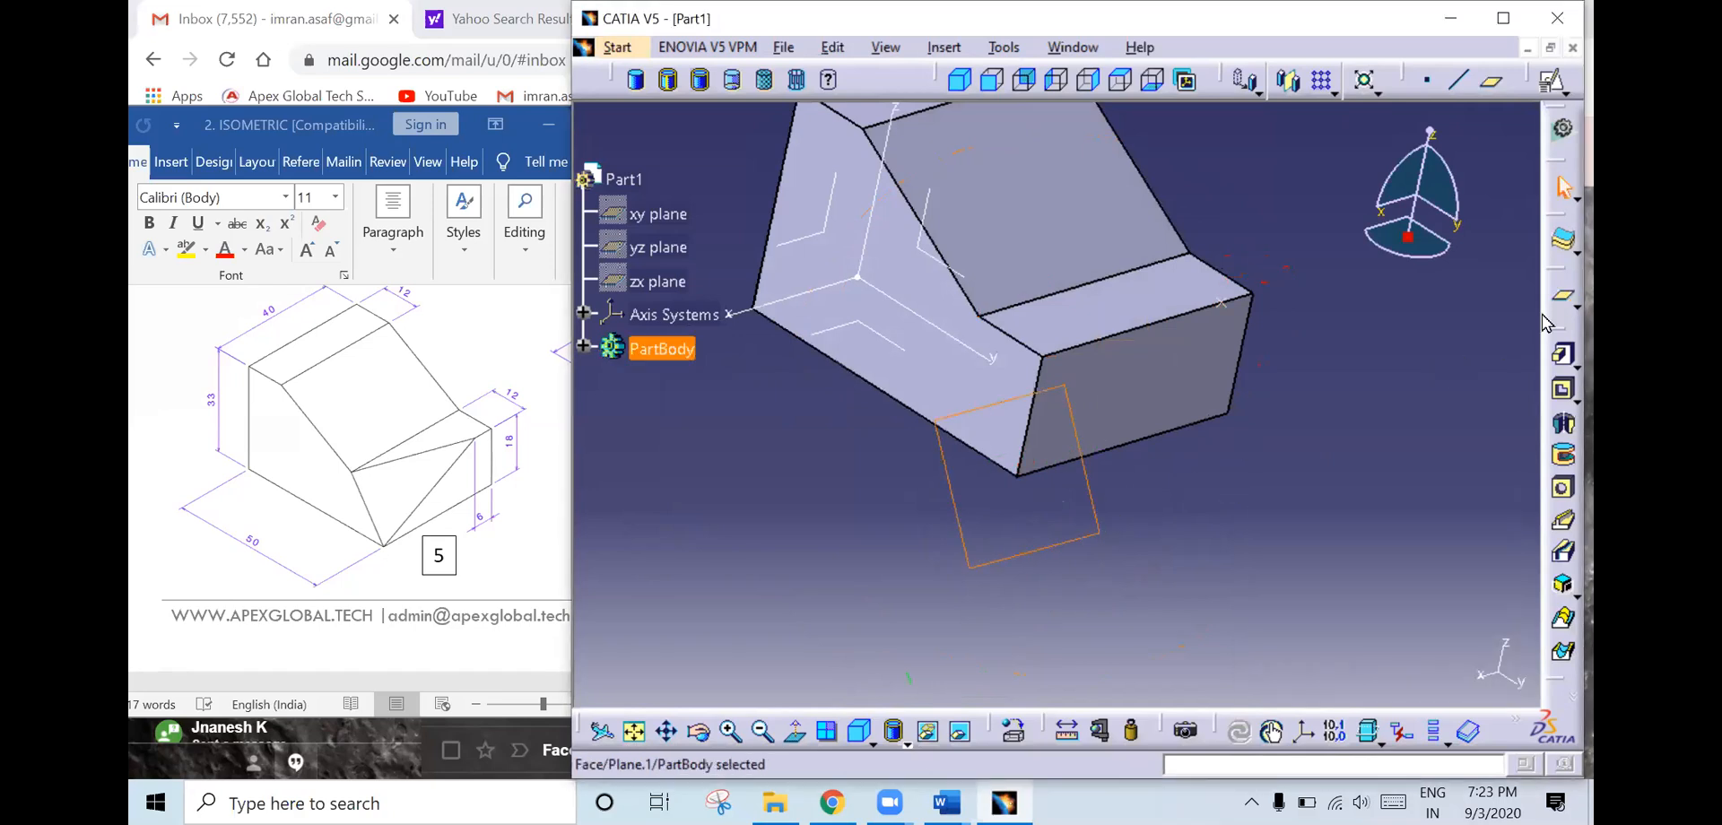
click(1554, 86)
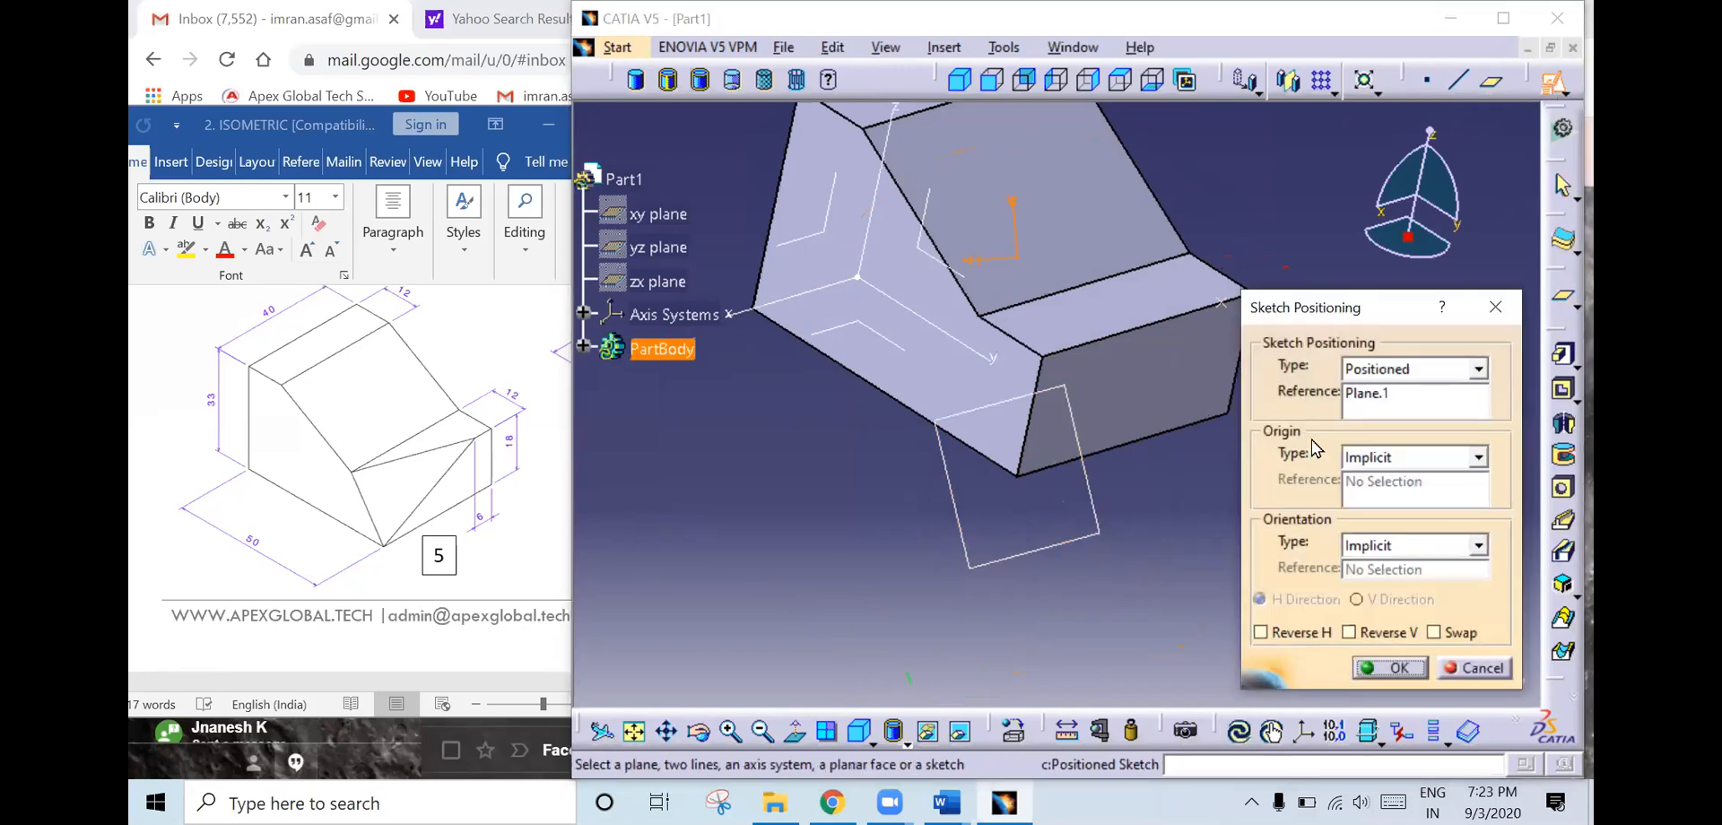
middle_drag(954, 466, 869, 466)
click(1300, 632)
click(1365, 668)
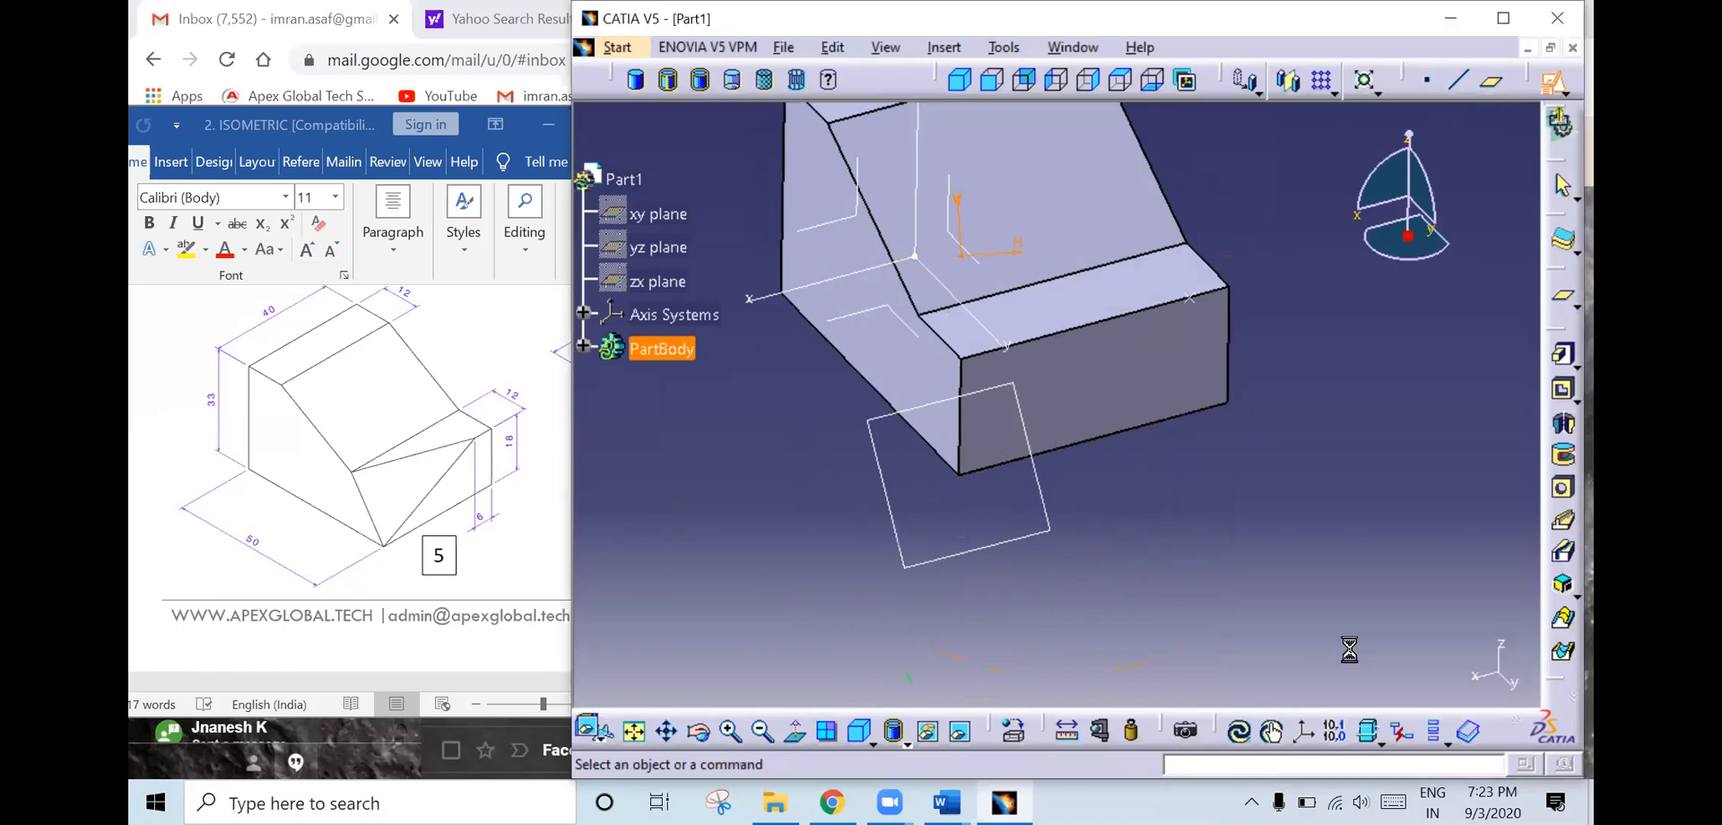
middle_drag(1191, 488, 1218, 581)
- Sketch a rectangle large enough to cover the block's angled corner, and exit the sketch
click(1451, 429)
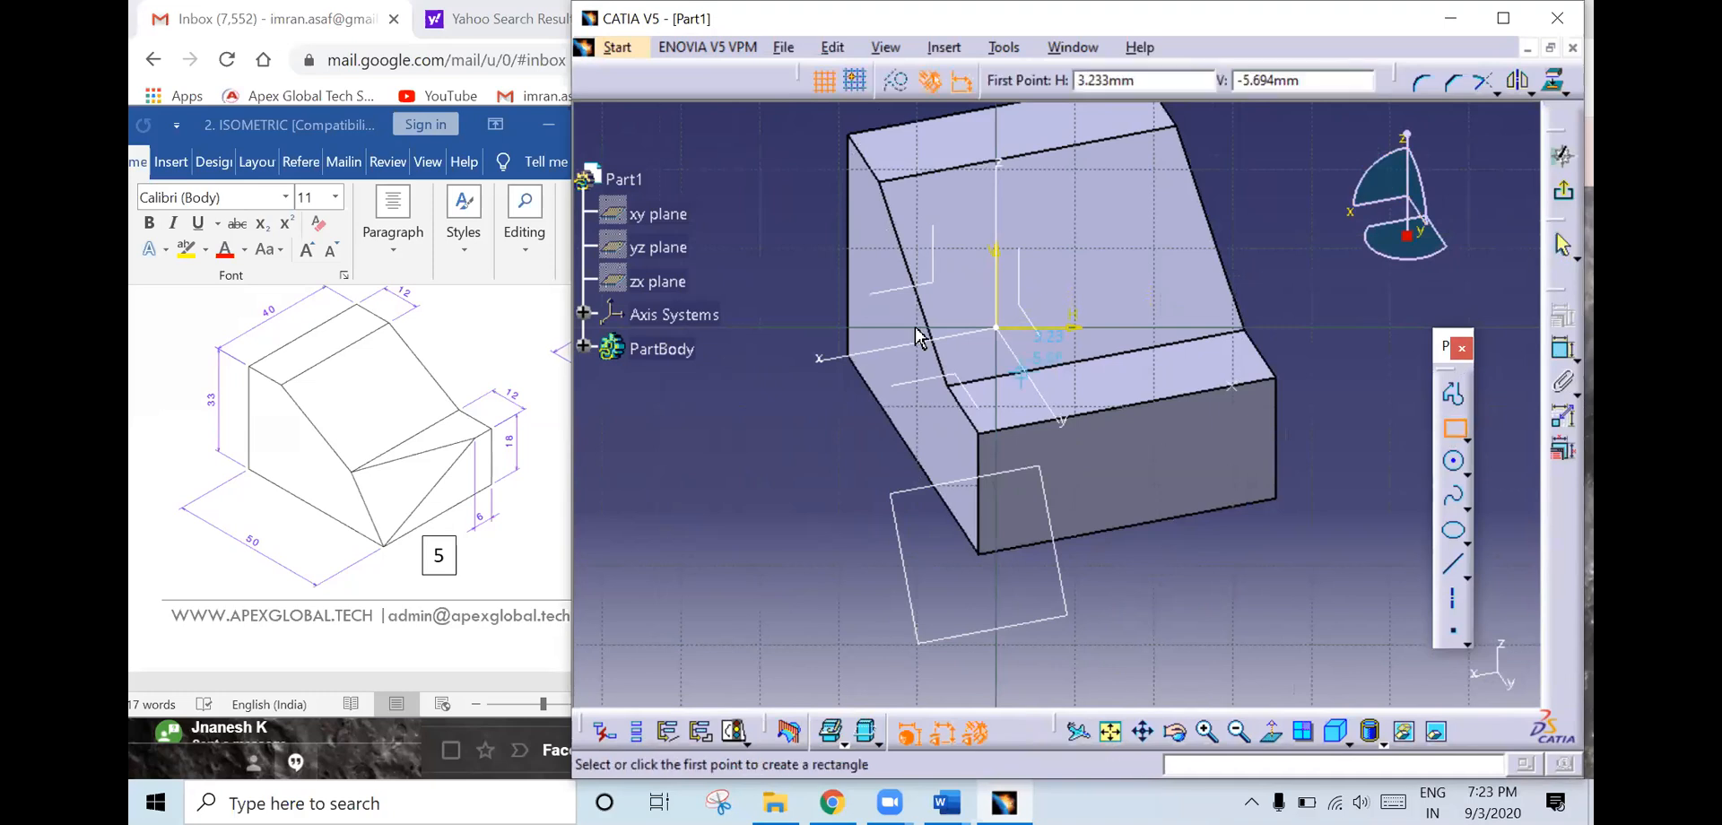
click(874, 307)
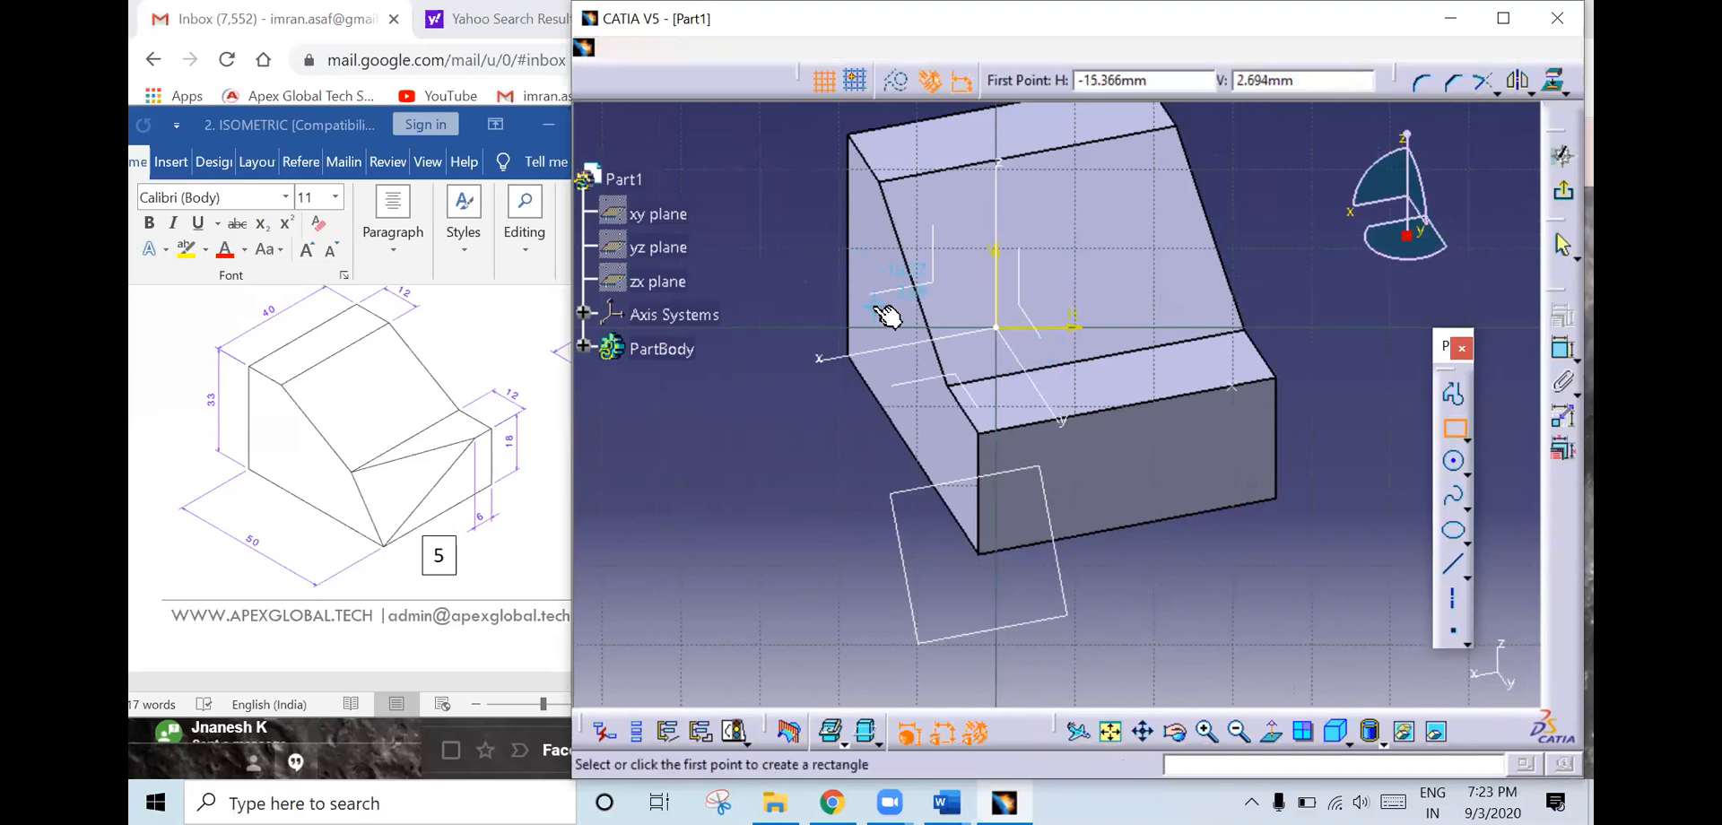
click(1241, 588)
click(1354, 310)
middle_drag(1355, 318, 1136, 441)
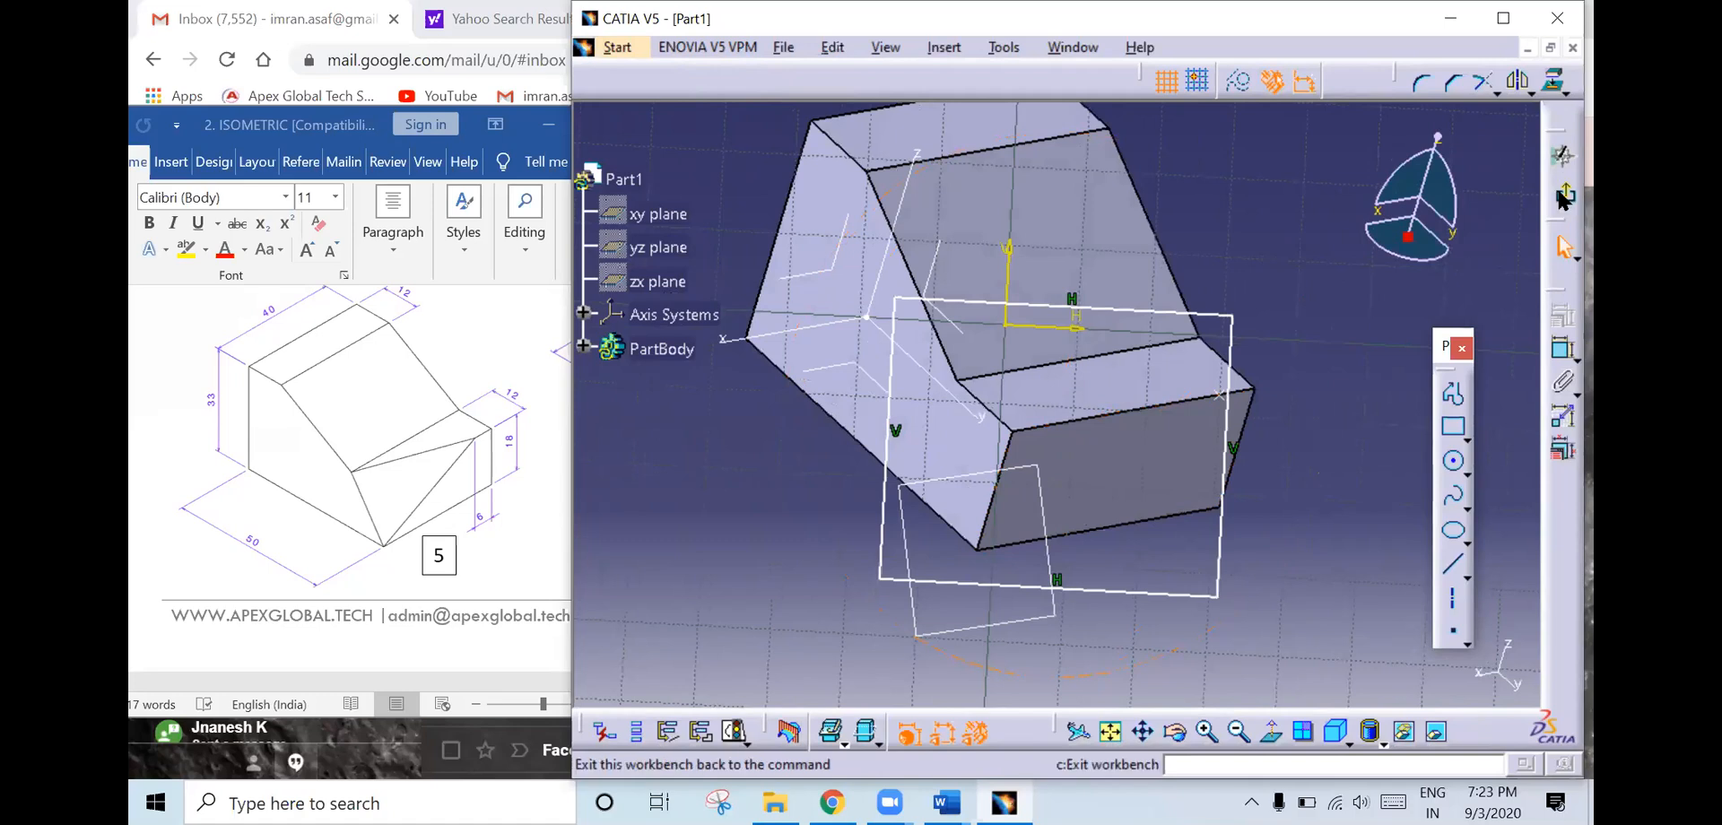
click(1561, 158)
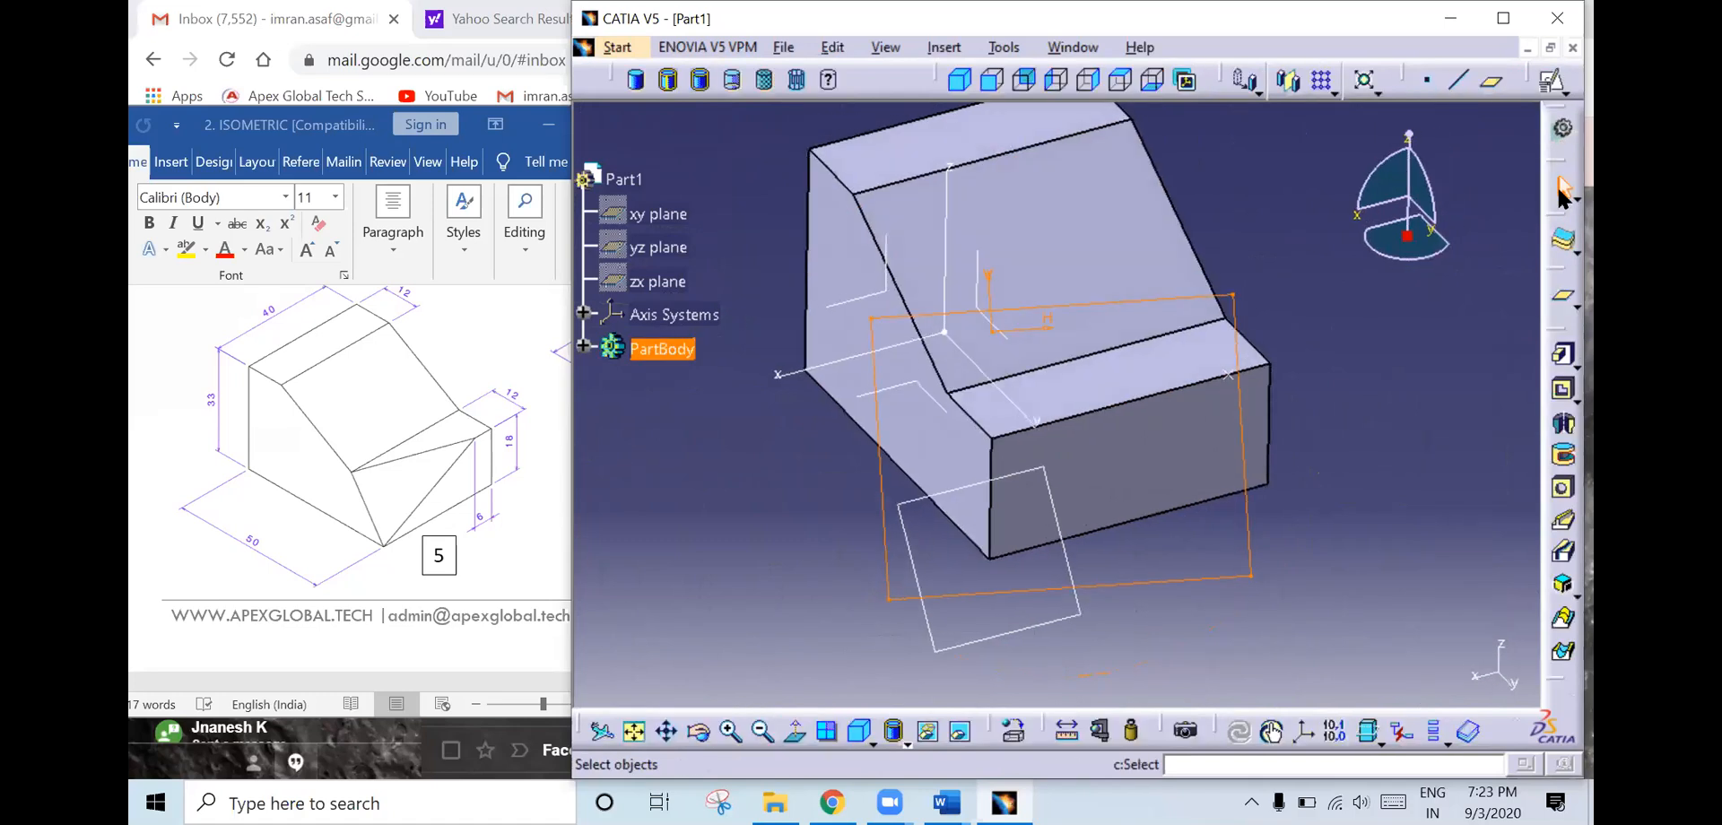
- Cut the angled corner with a 20 mm deep pocket from the rectangle sketch, reversing the direction to face outward
mouse_move(1202, 453)
middle_down()
mouse_move(1364, 442)
mouse_move(1311, 441)
middle_up()
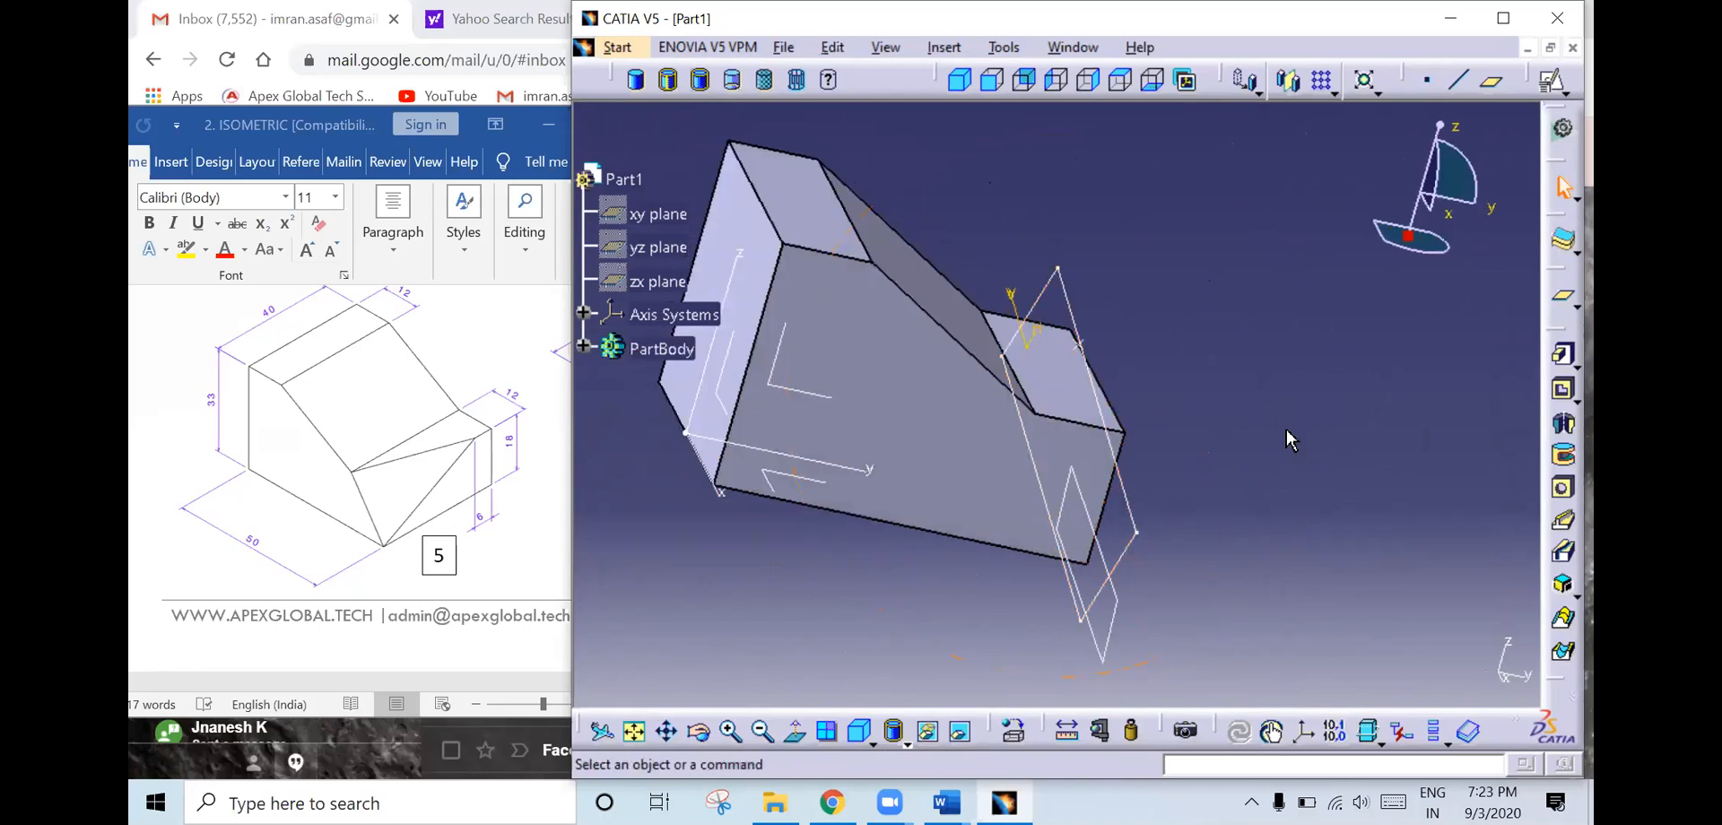
click(1560, 391)
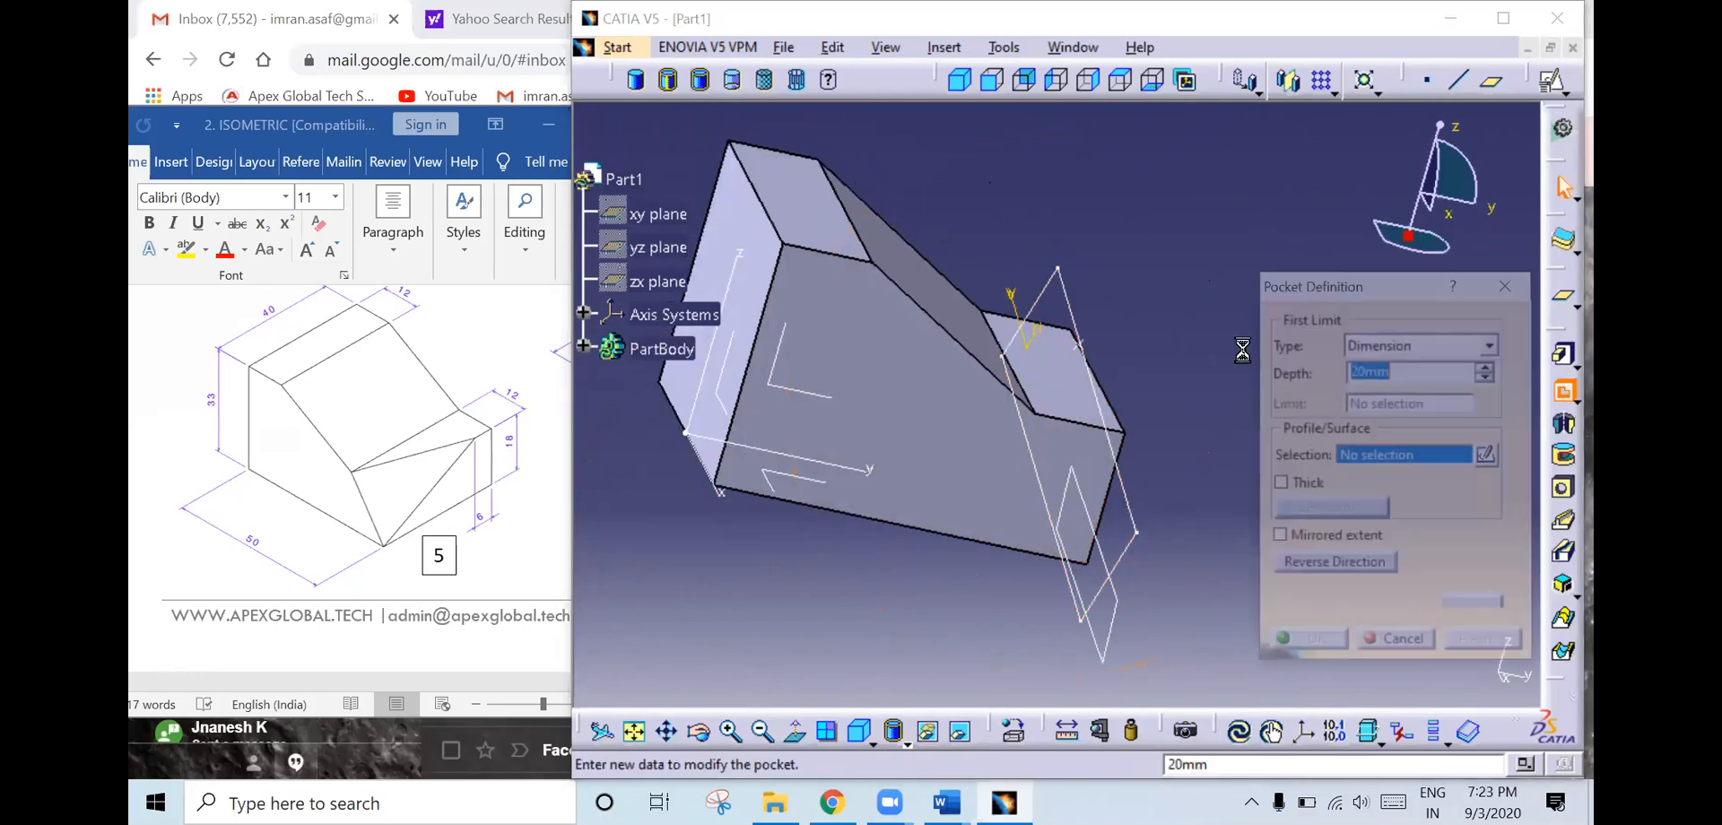
click(1094, 314)
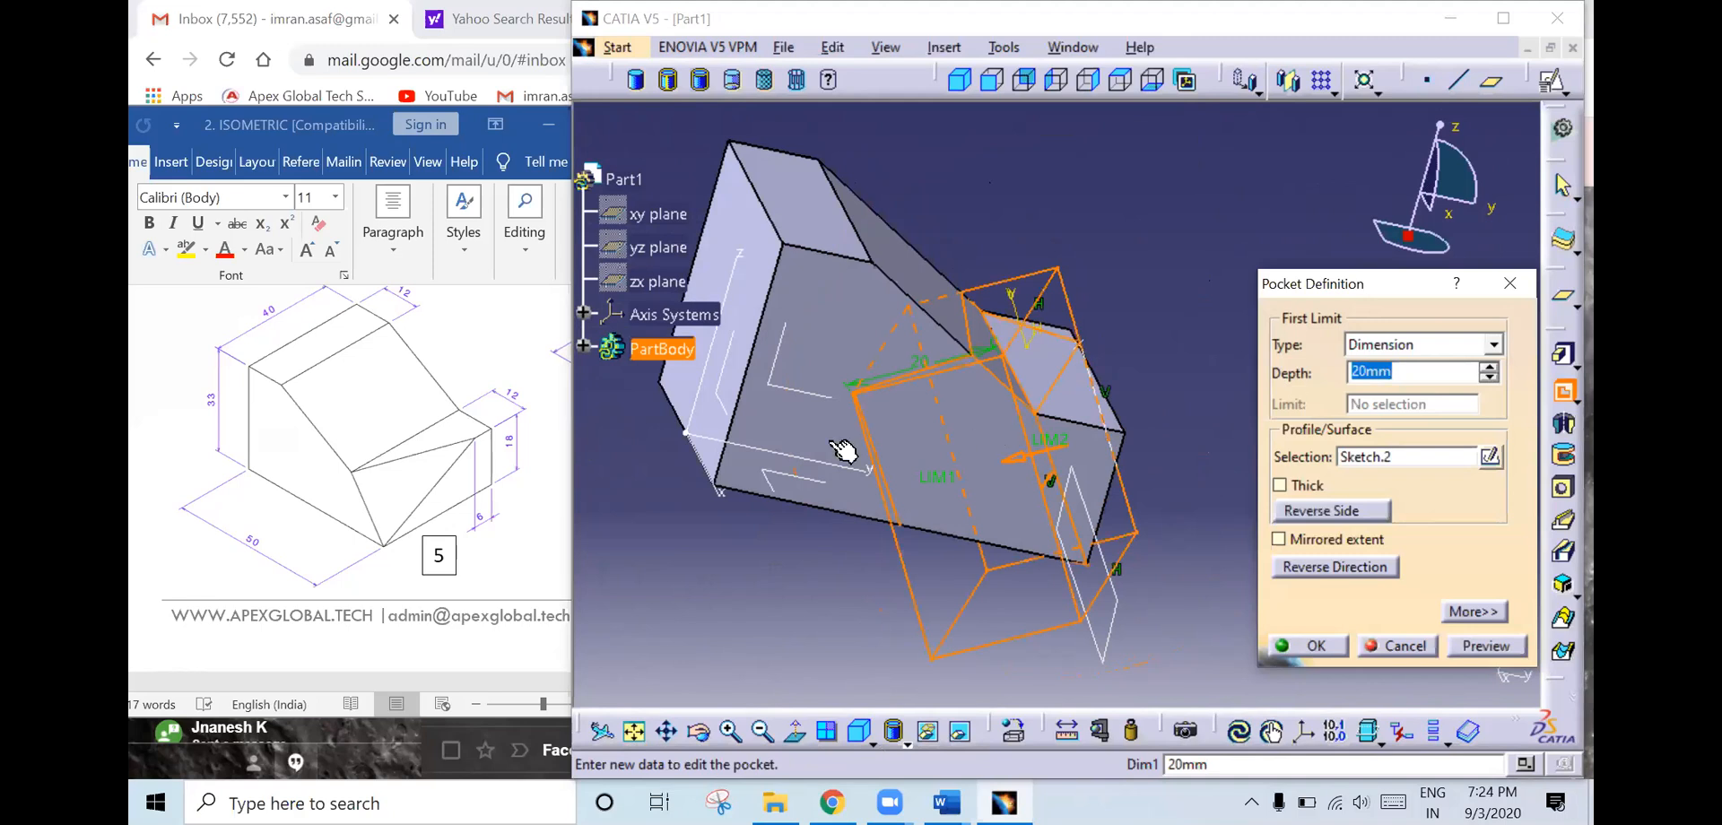
click(1311, 574)
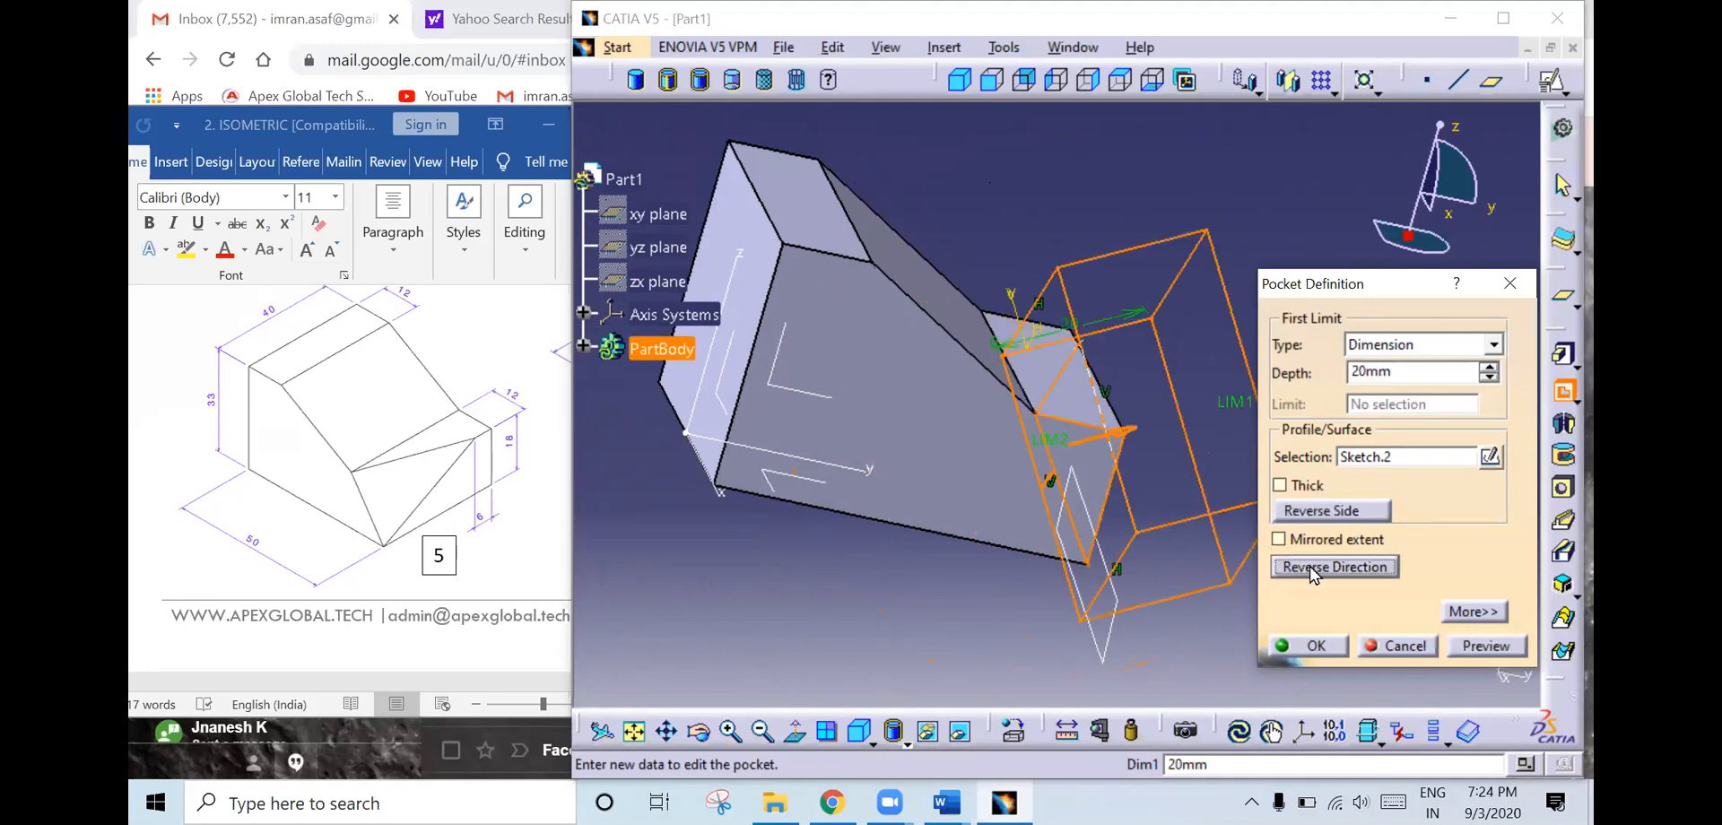
middle_drag(1155, 502, 1012, 495)
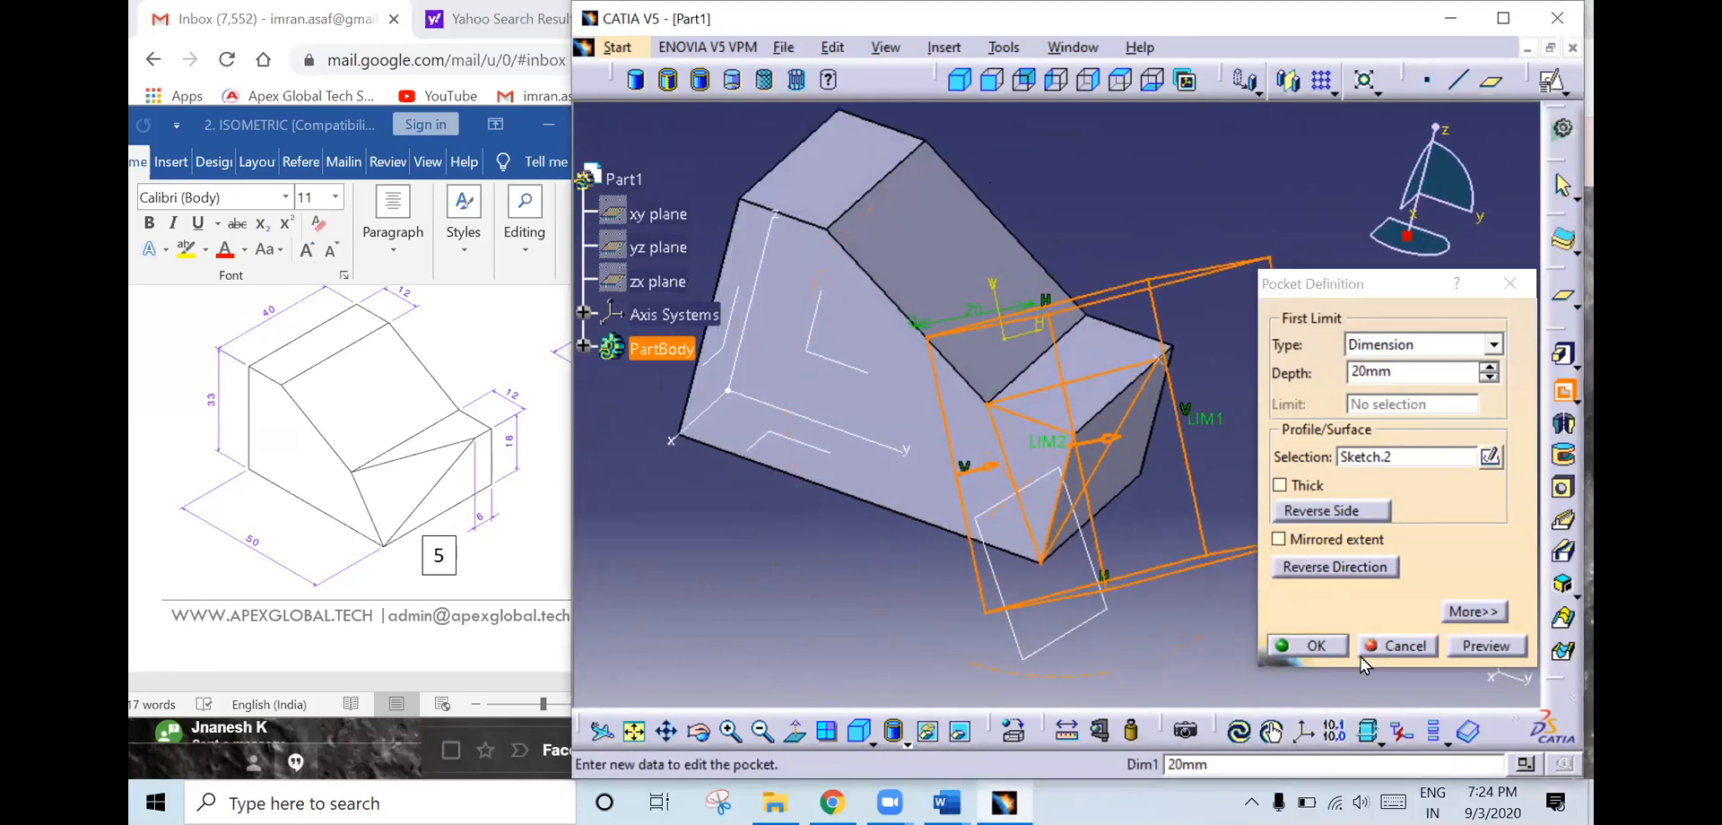
click(1311, 646)
middle_drag(1211, 476, 980, 473)
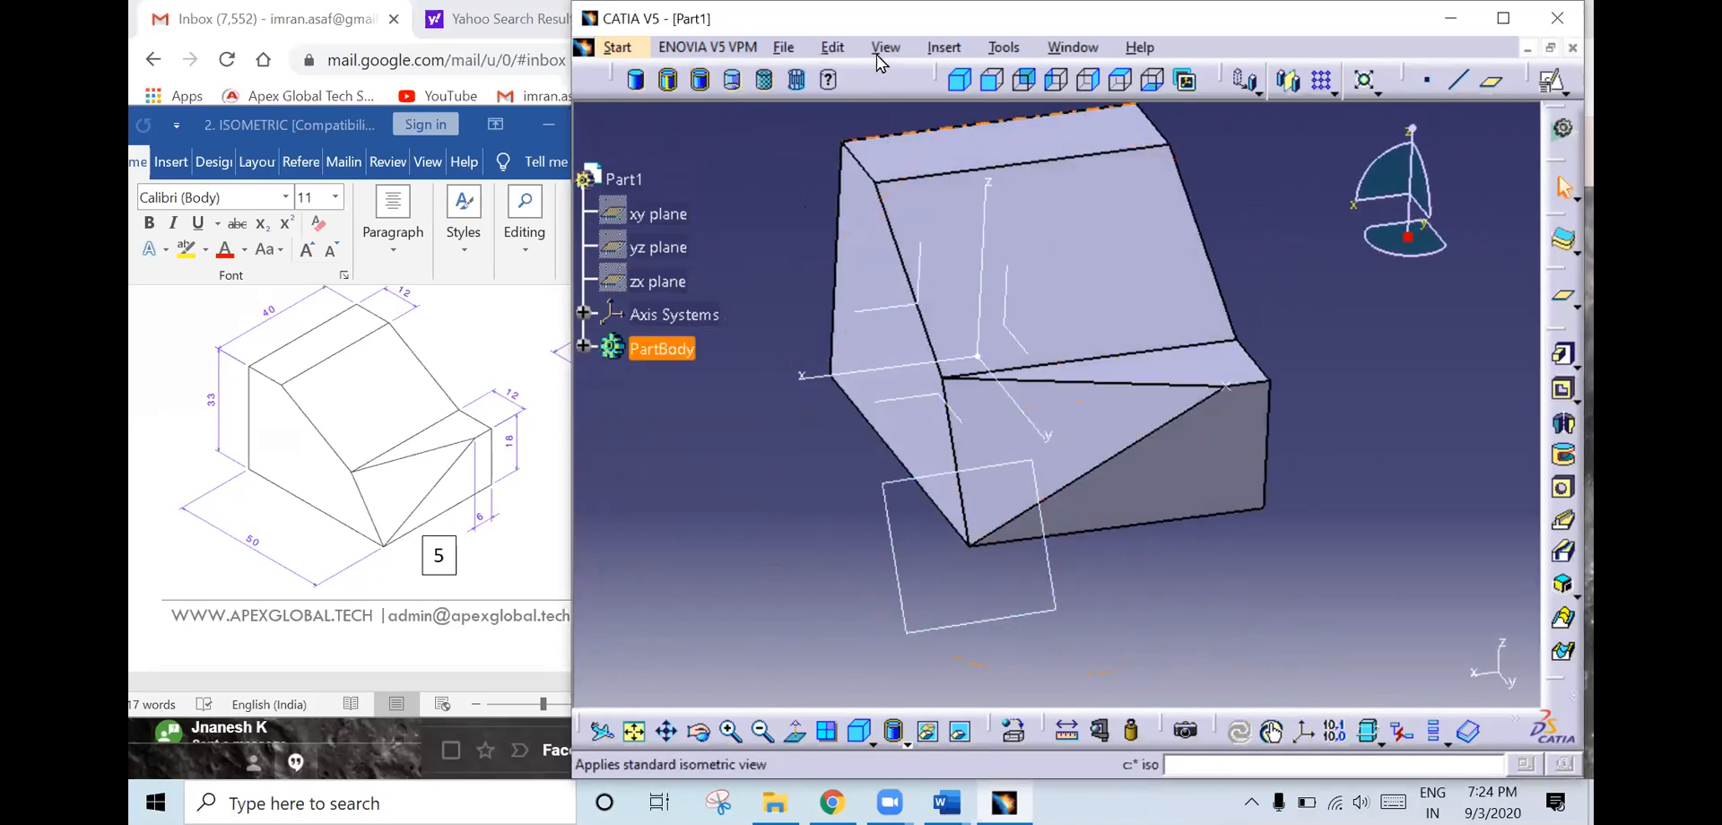
- Show the part in the standard isometric view, and hide the three-point plane and the reference point on the ledge's edge
click(960, 84)
middle_drag(1319, 442, 1328, 453)
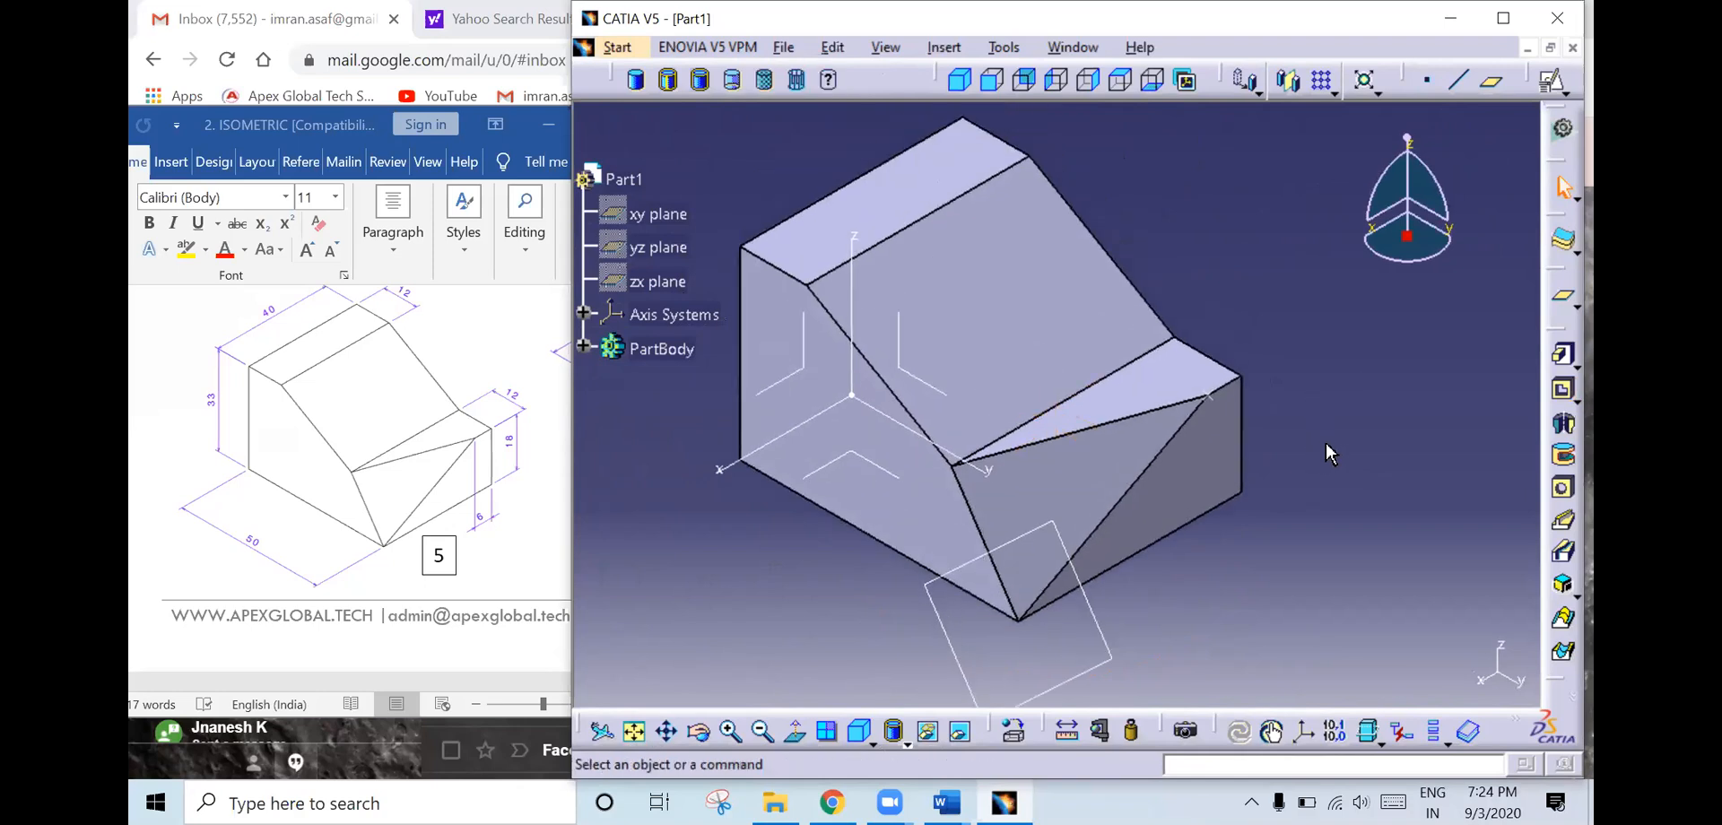
right_click(1112, 656)
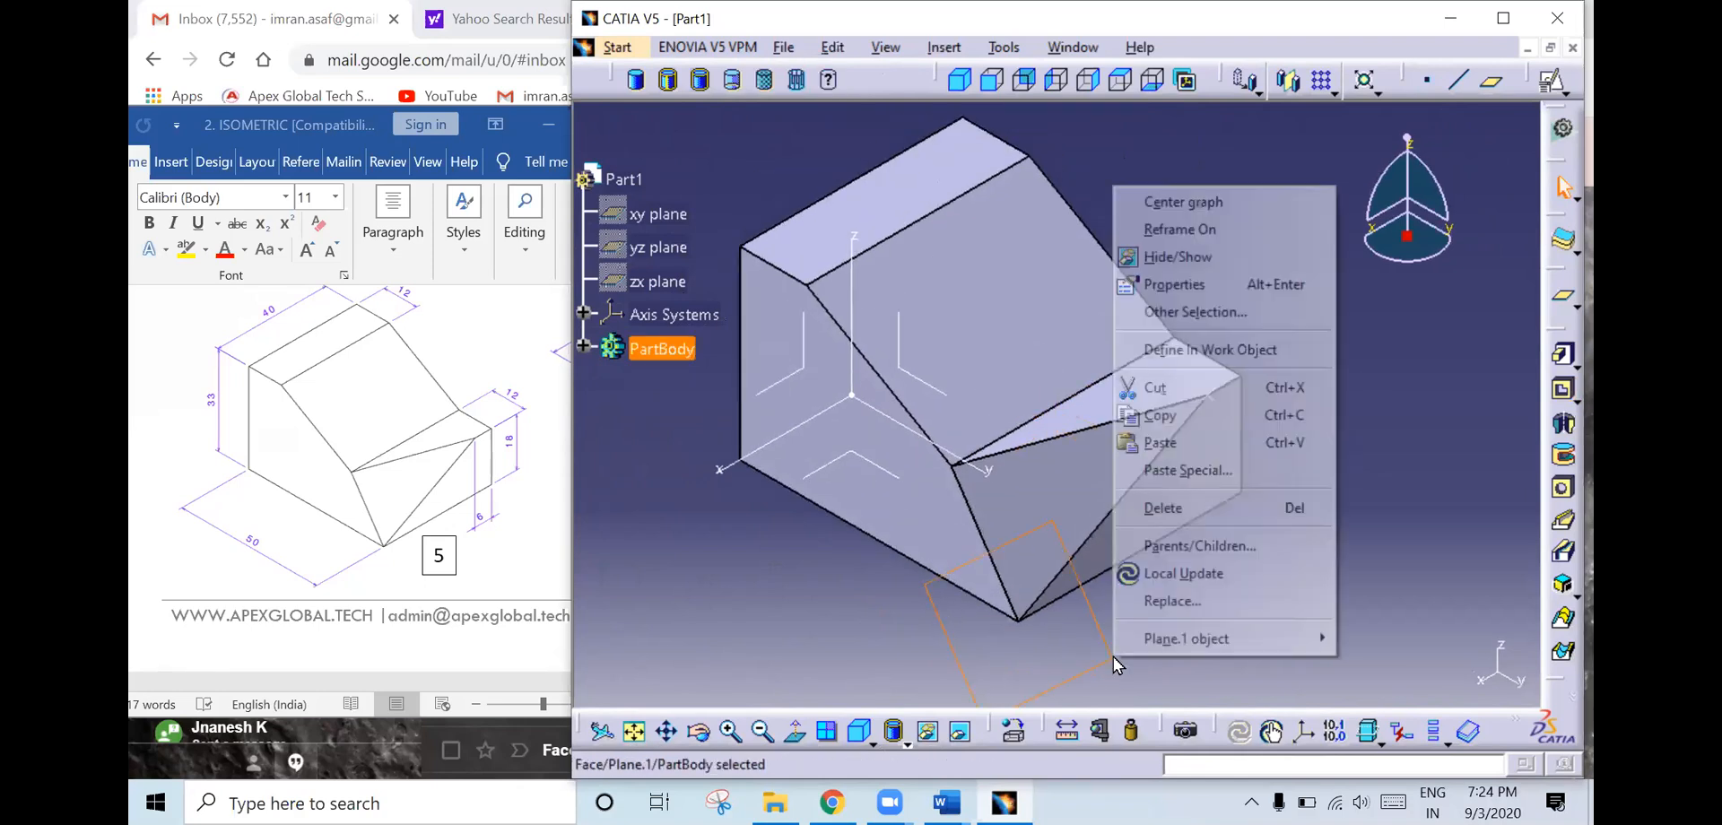
click(1173, 253)
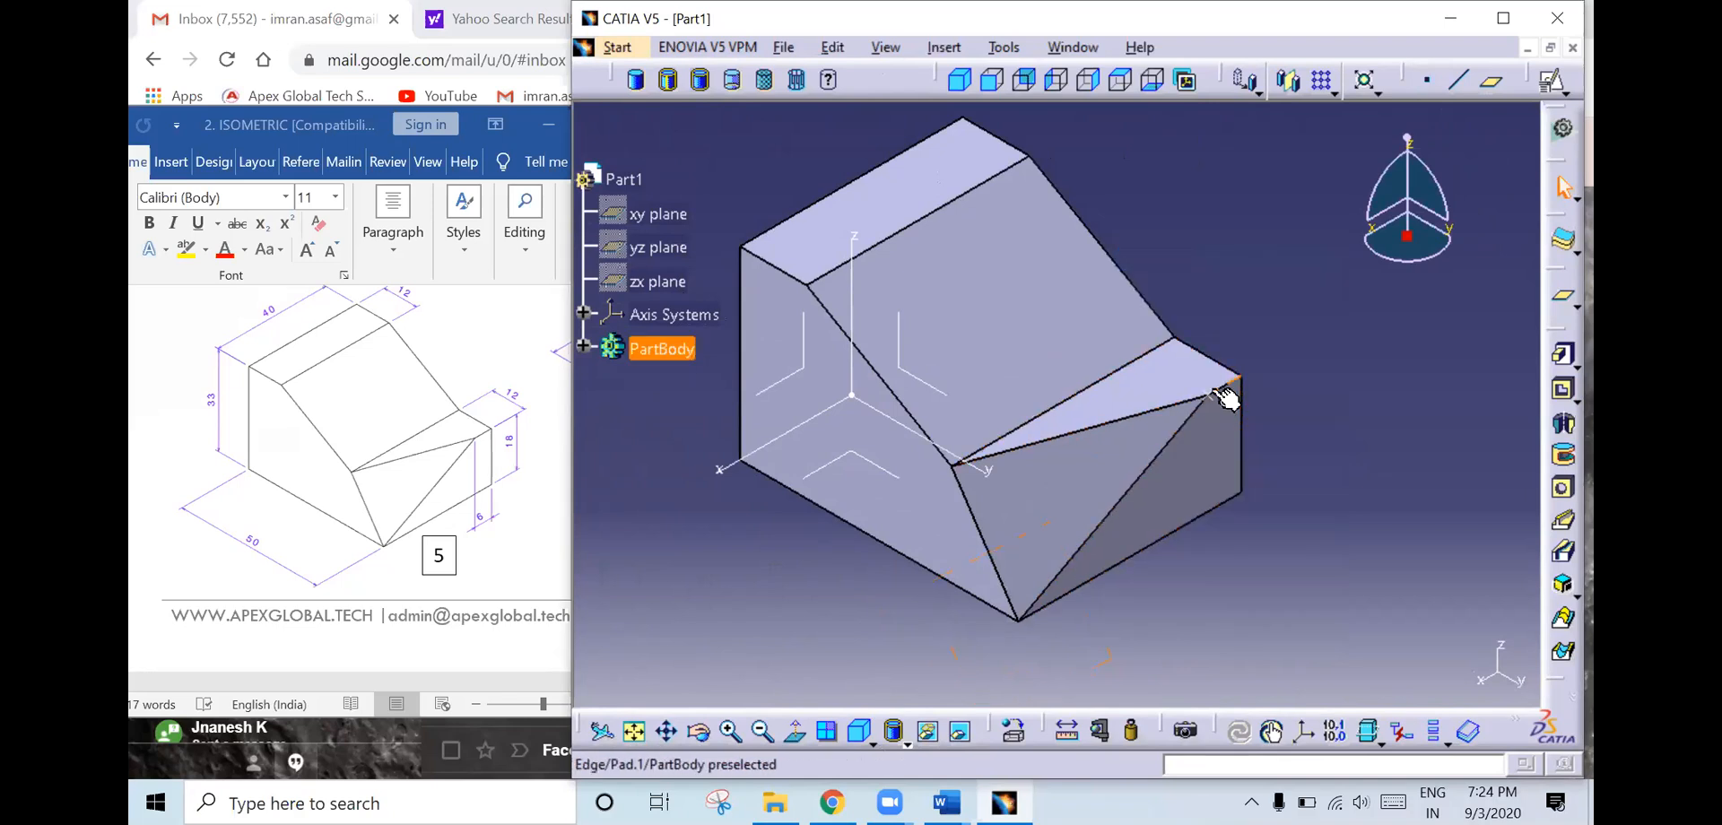
right_click(1209, 395)
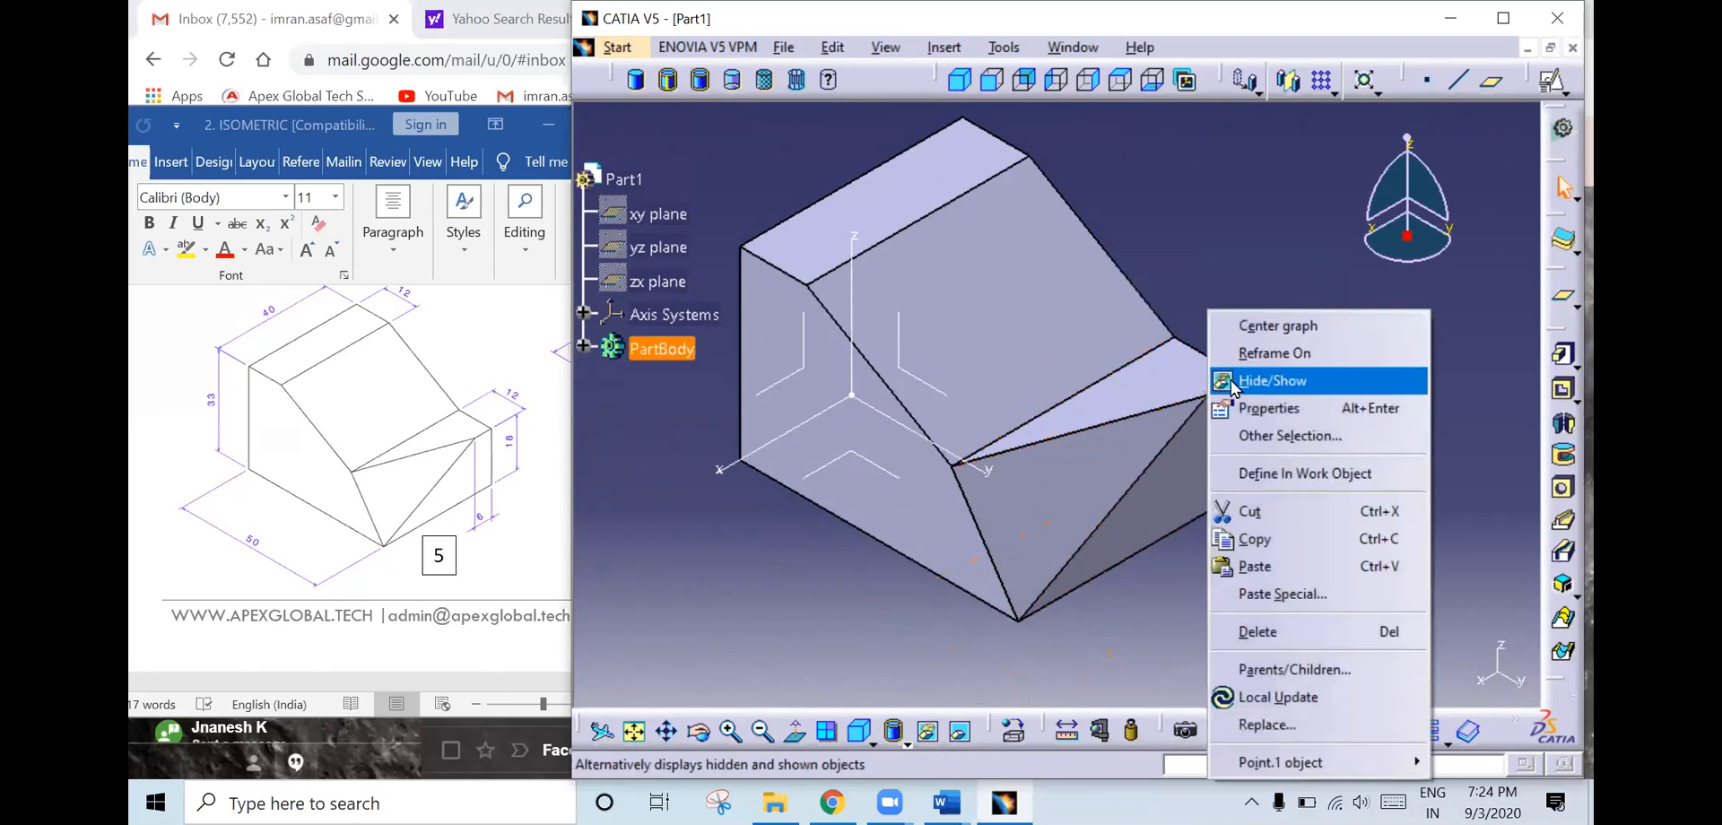
click(1231, 382)
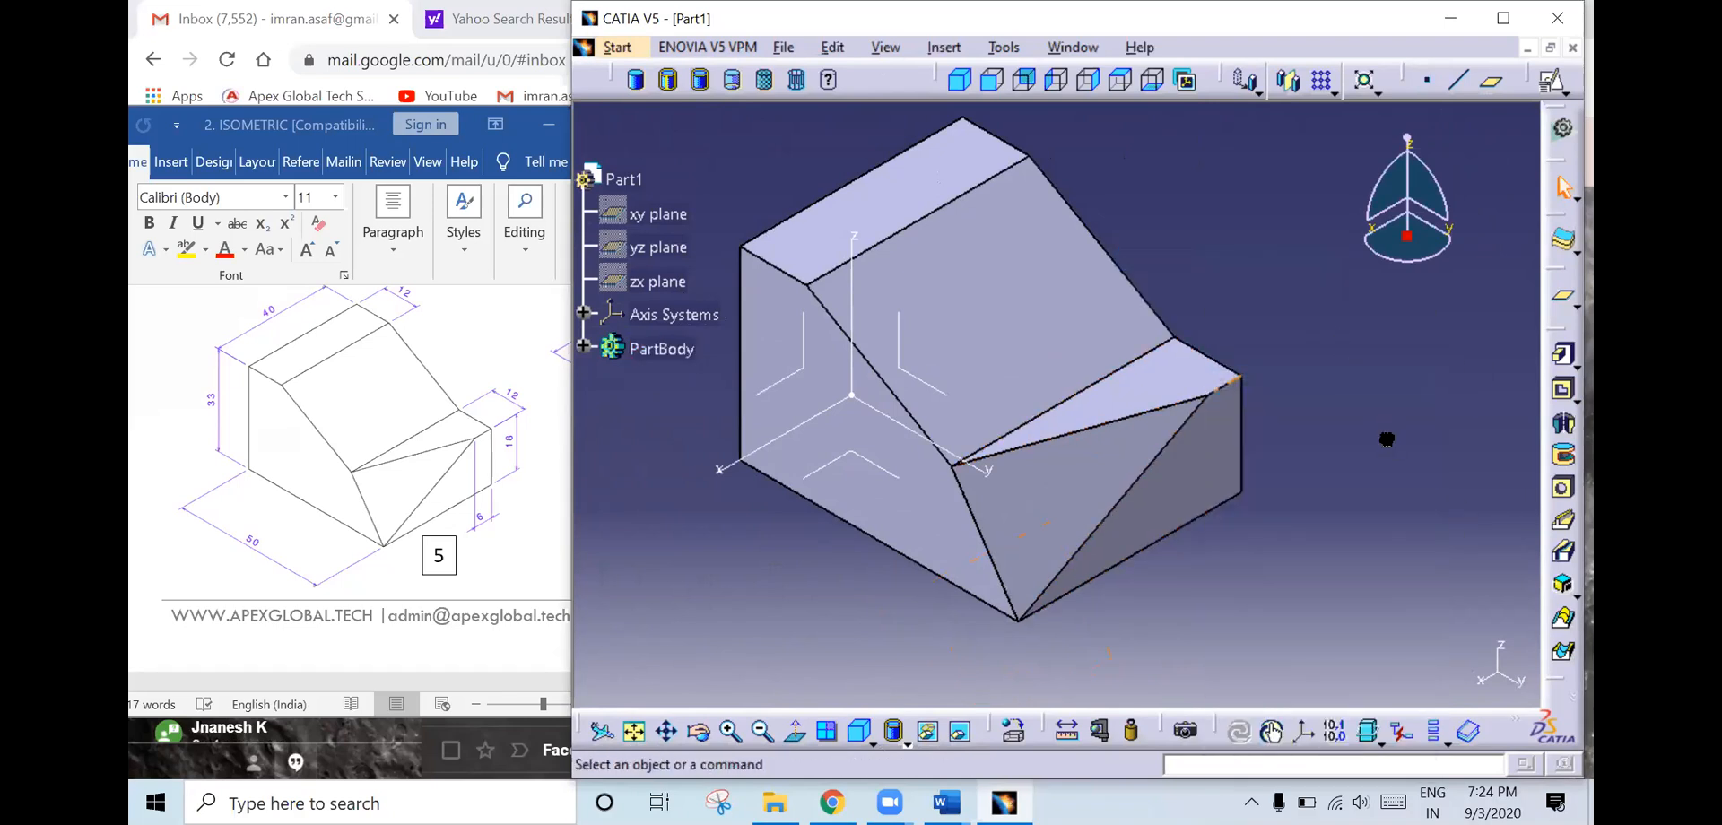
middle_drag(1245, 429, 1234, 408)
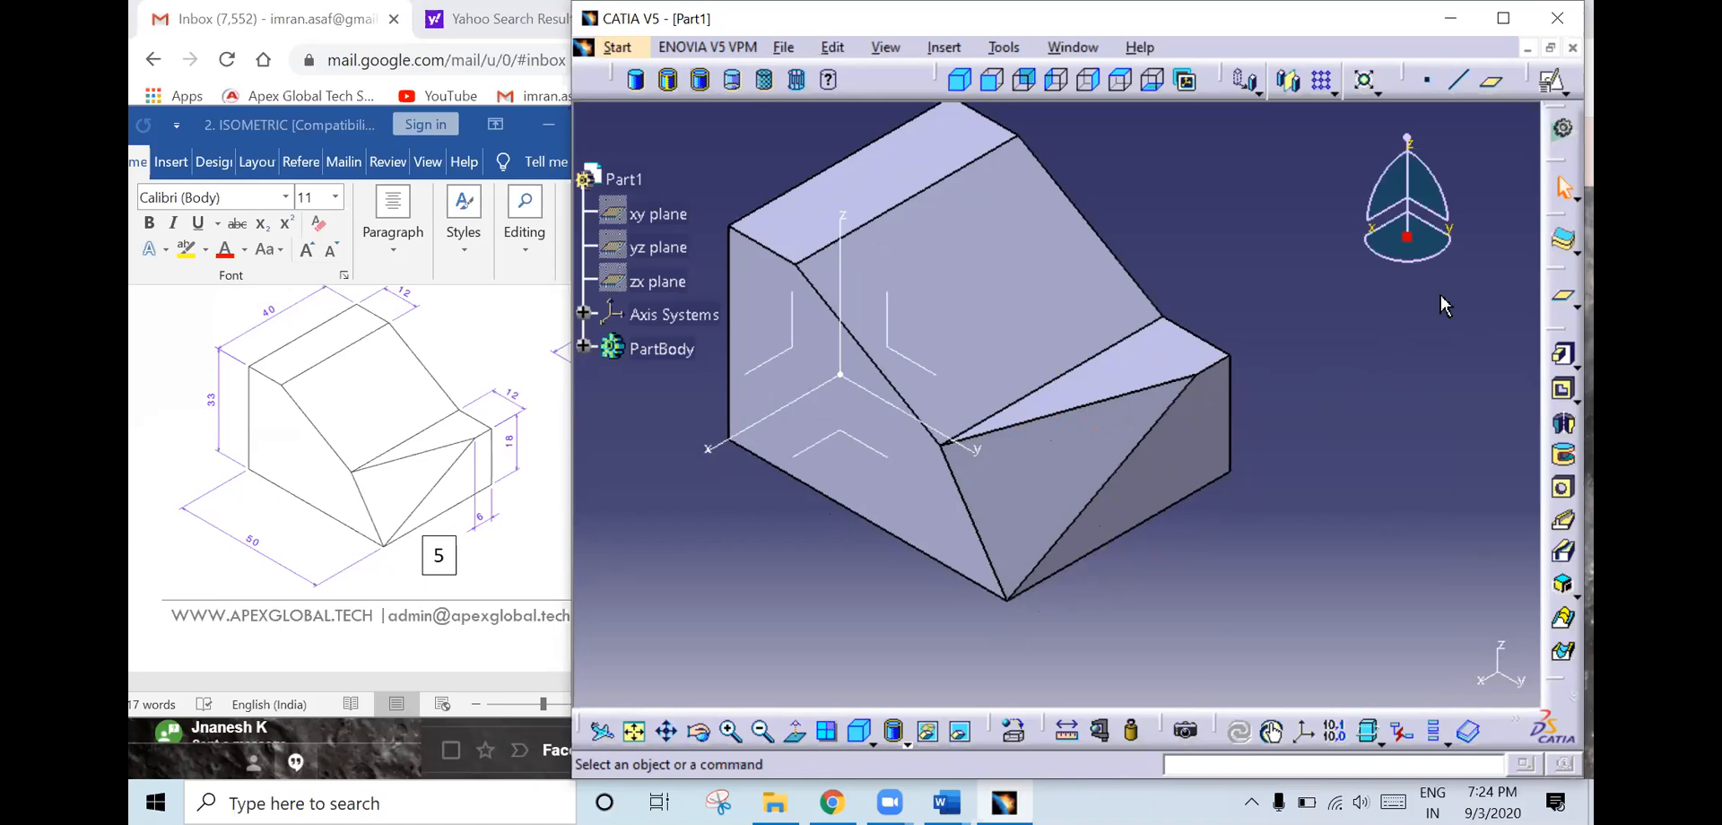
- Close CATIA without saving the changes to Part1, and show the Windows desktop
click(1539, 22)
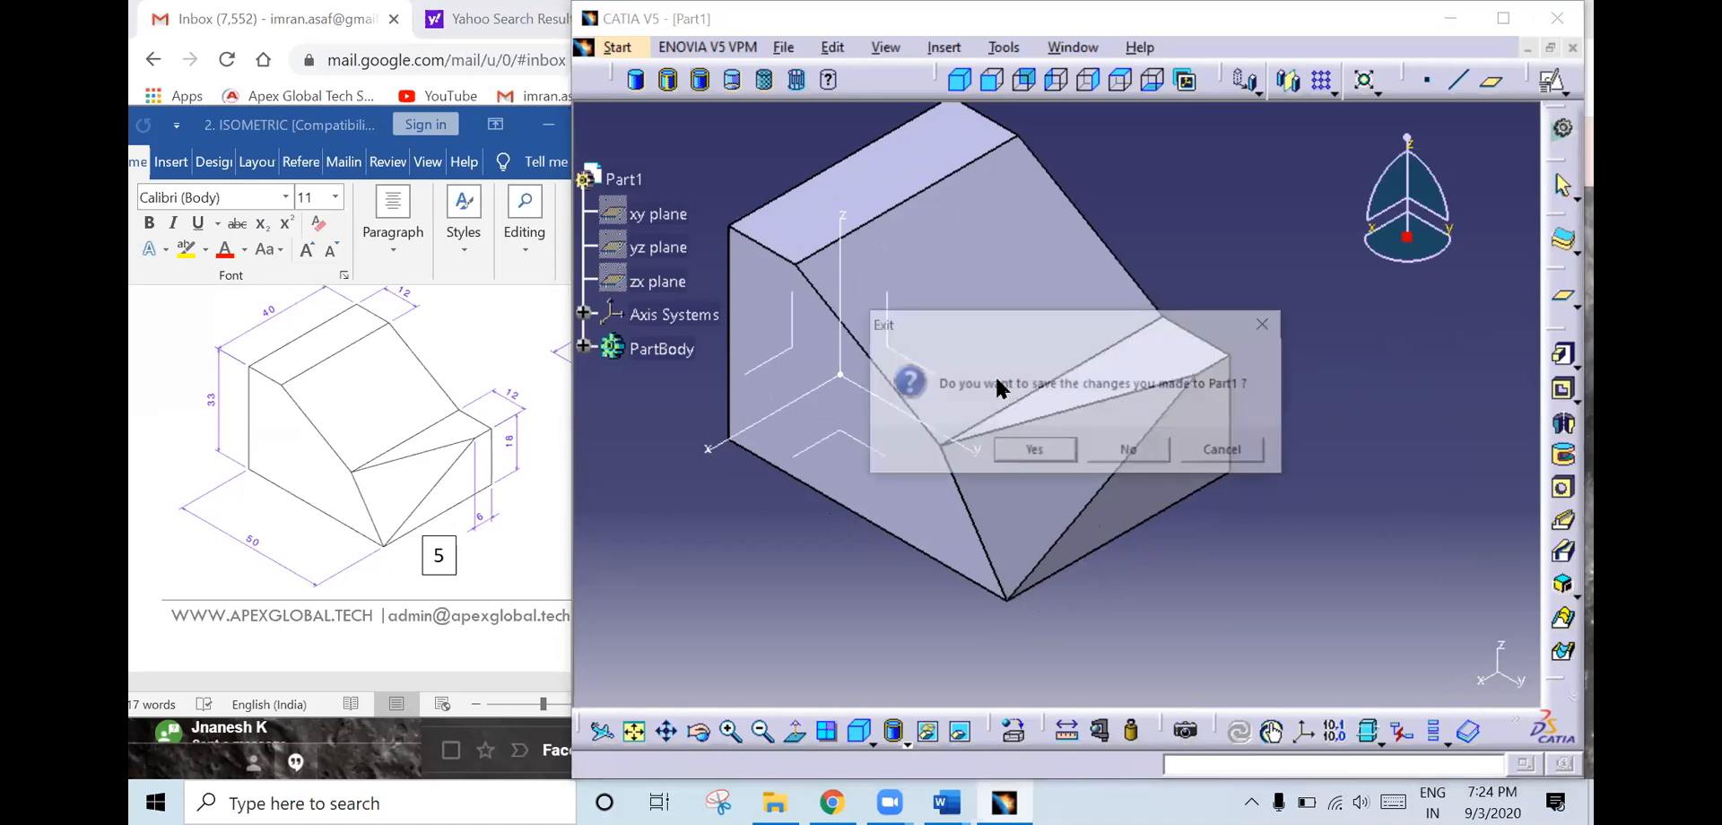
click(1123, 450)
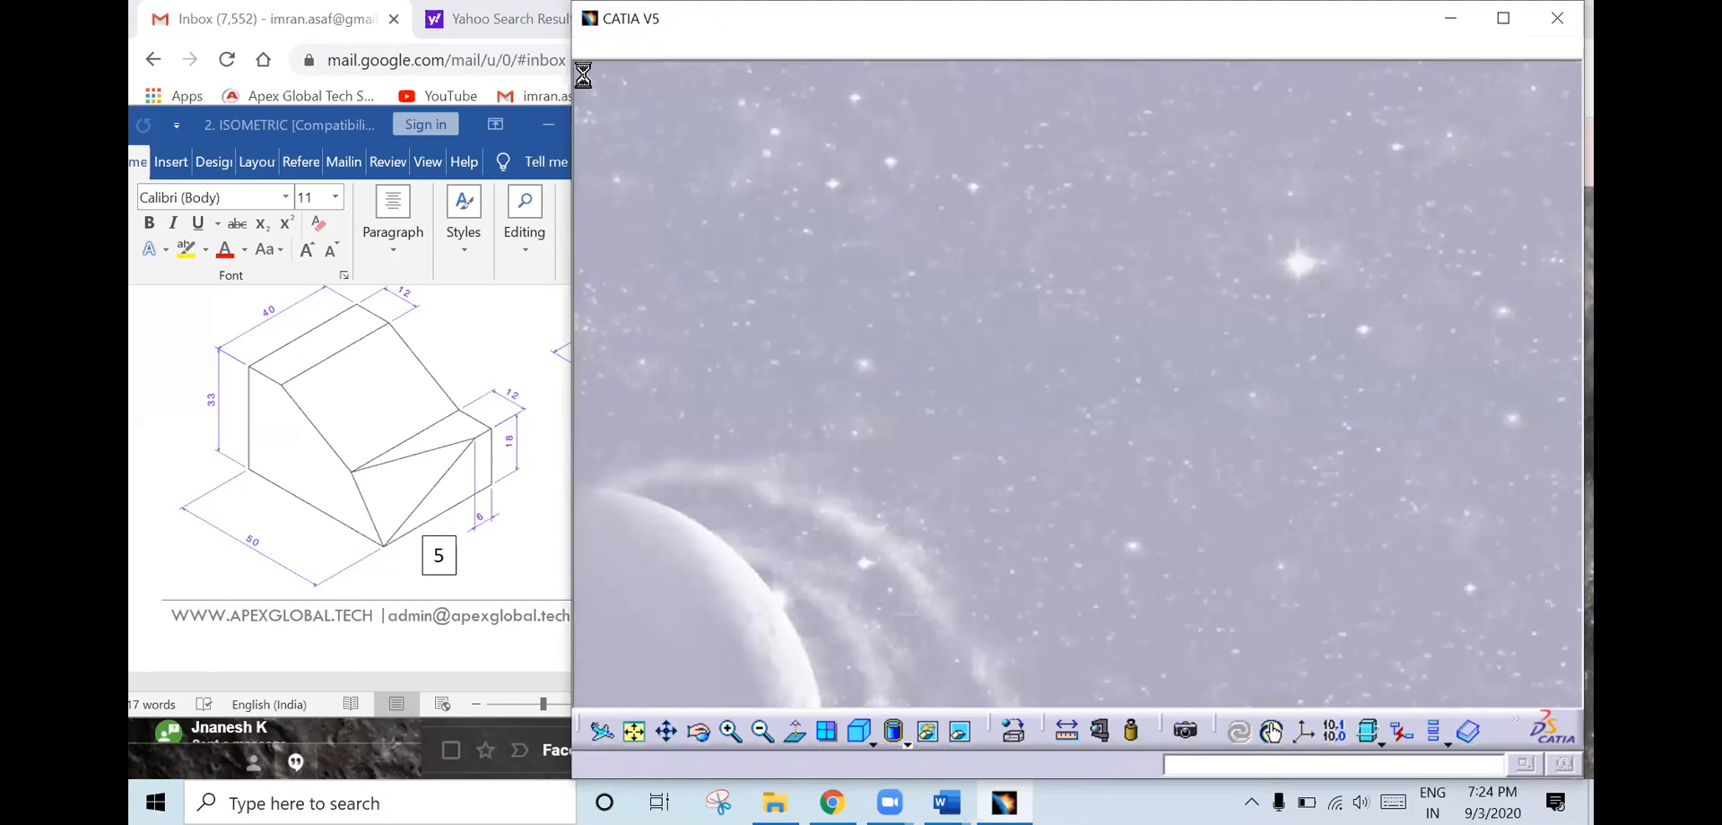
click(651, 141)
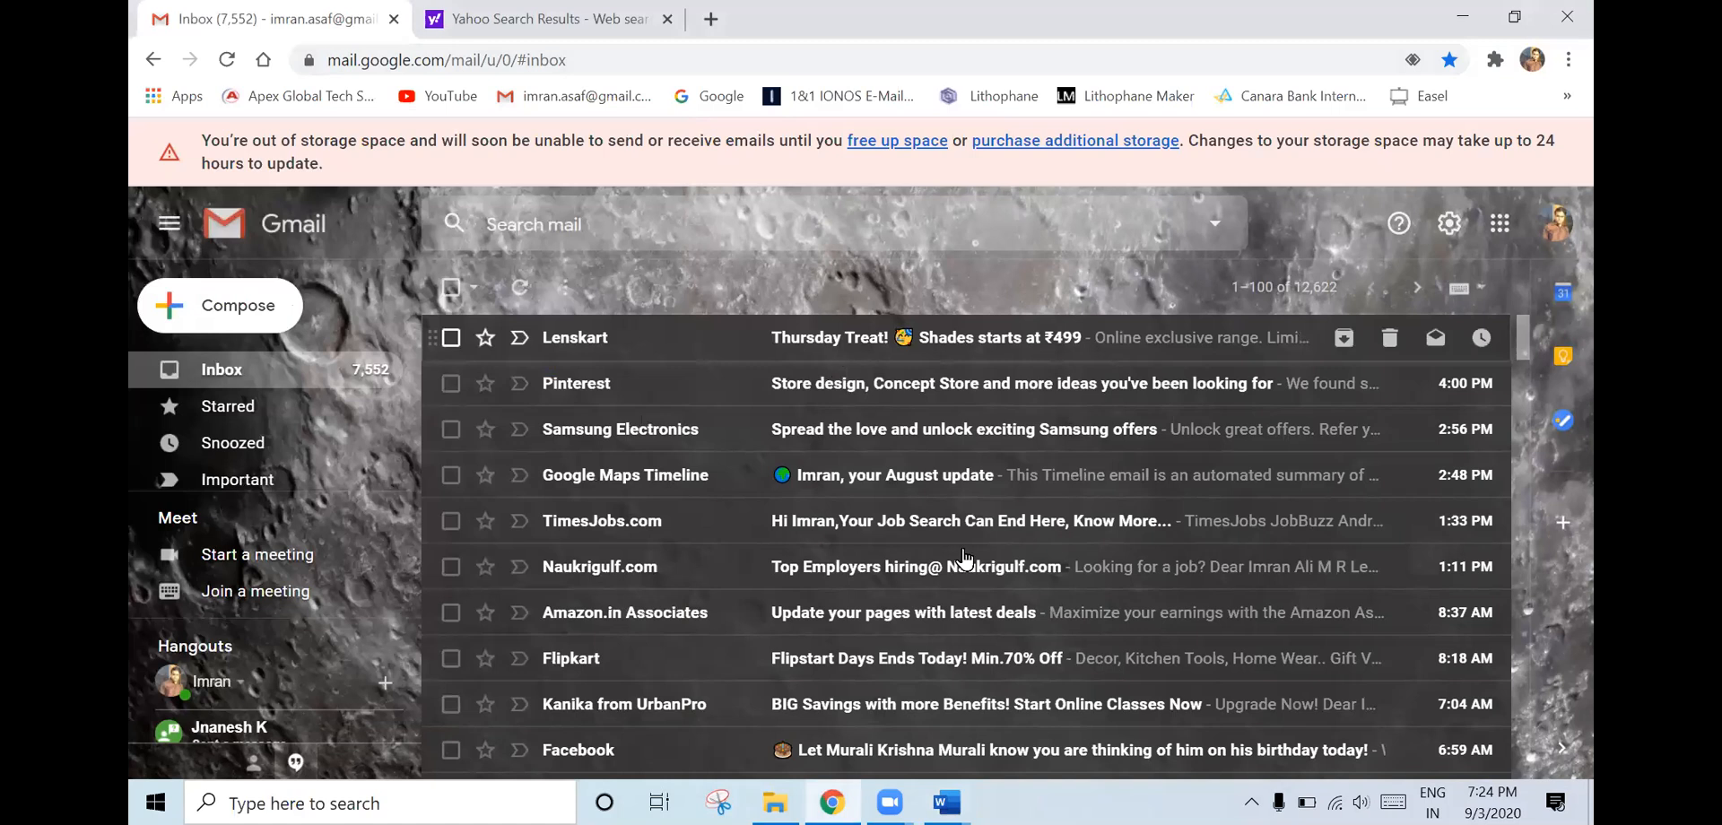
right_click(1077, 802)
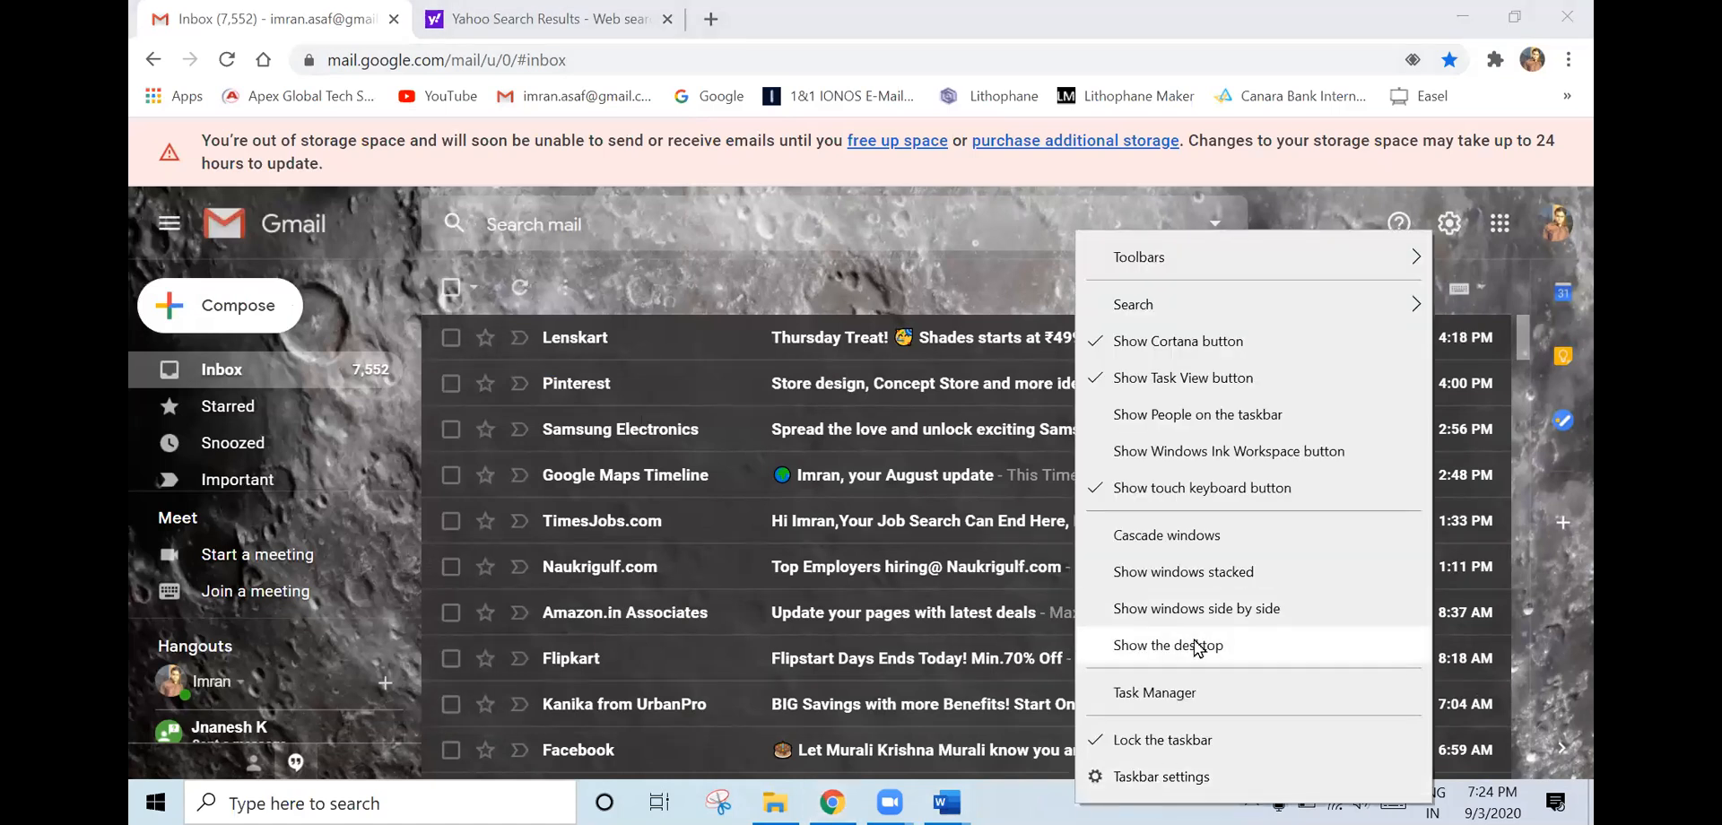
click(1197, 645)
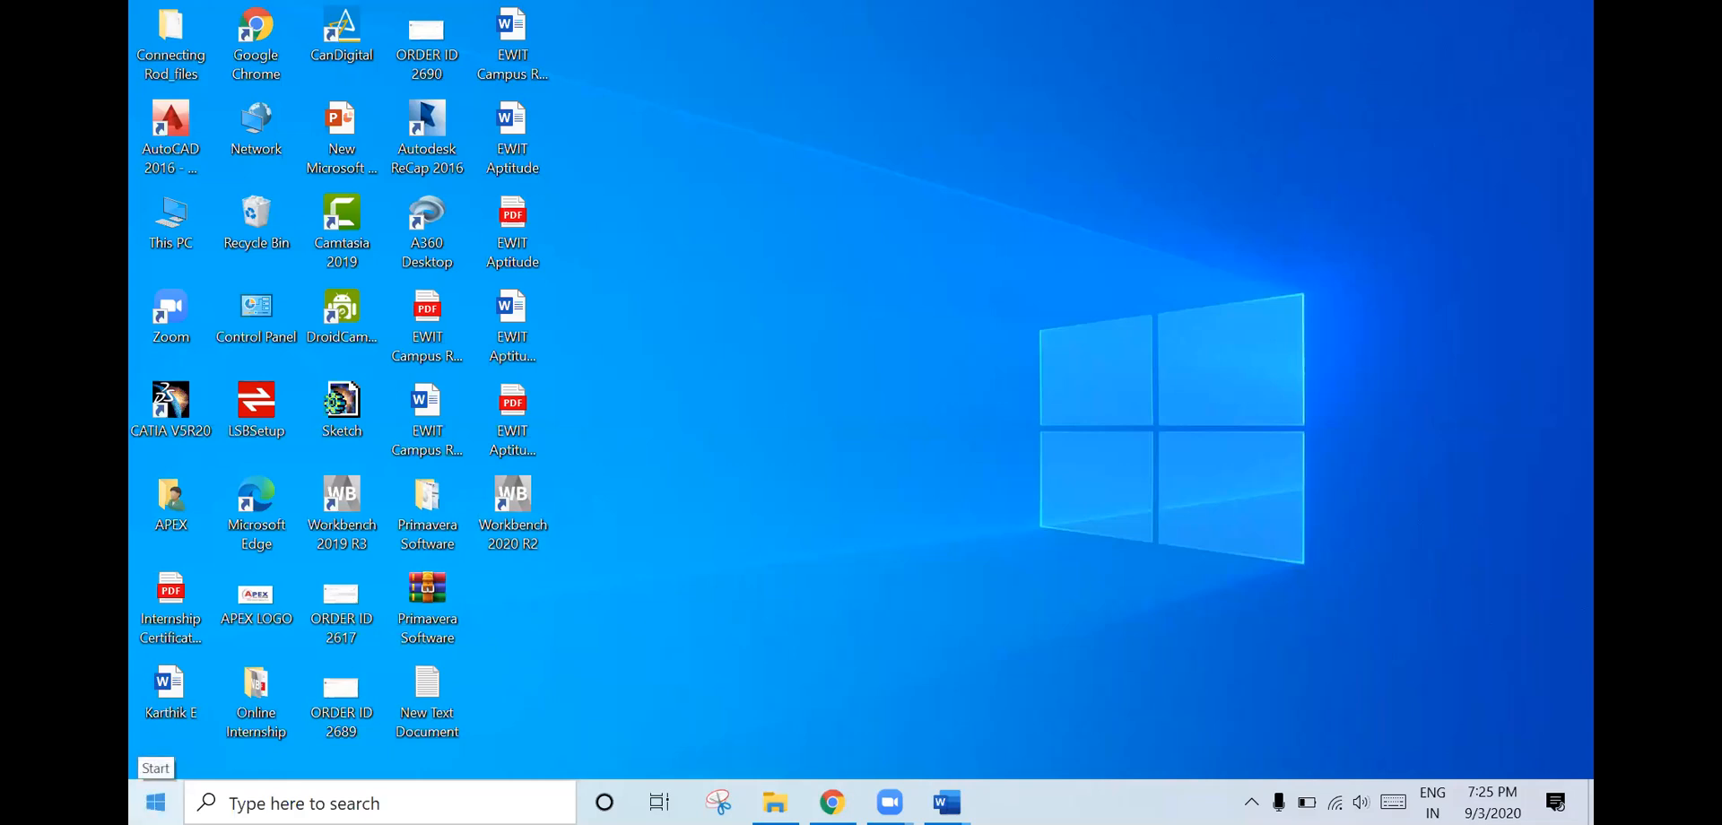
- Look through the installed ANSYS 2020 R2 programs down to Workbench 2020 R2, and close the list without launching any
click(155, 802)
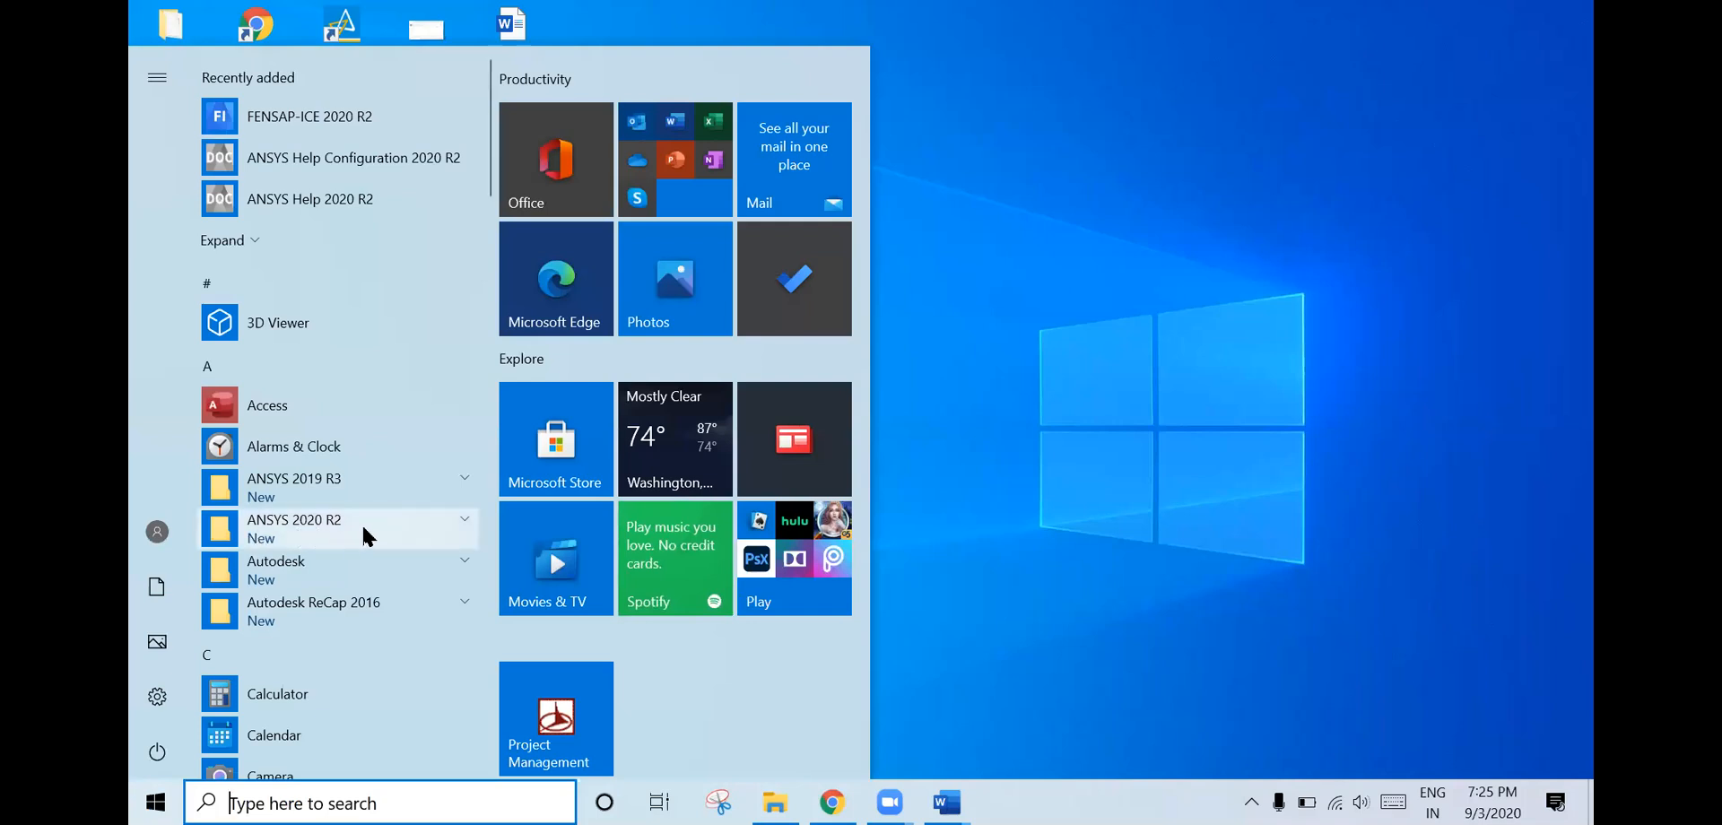
click(466, 525)
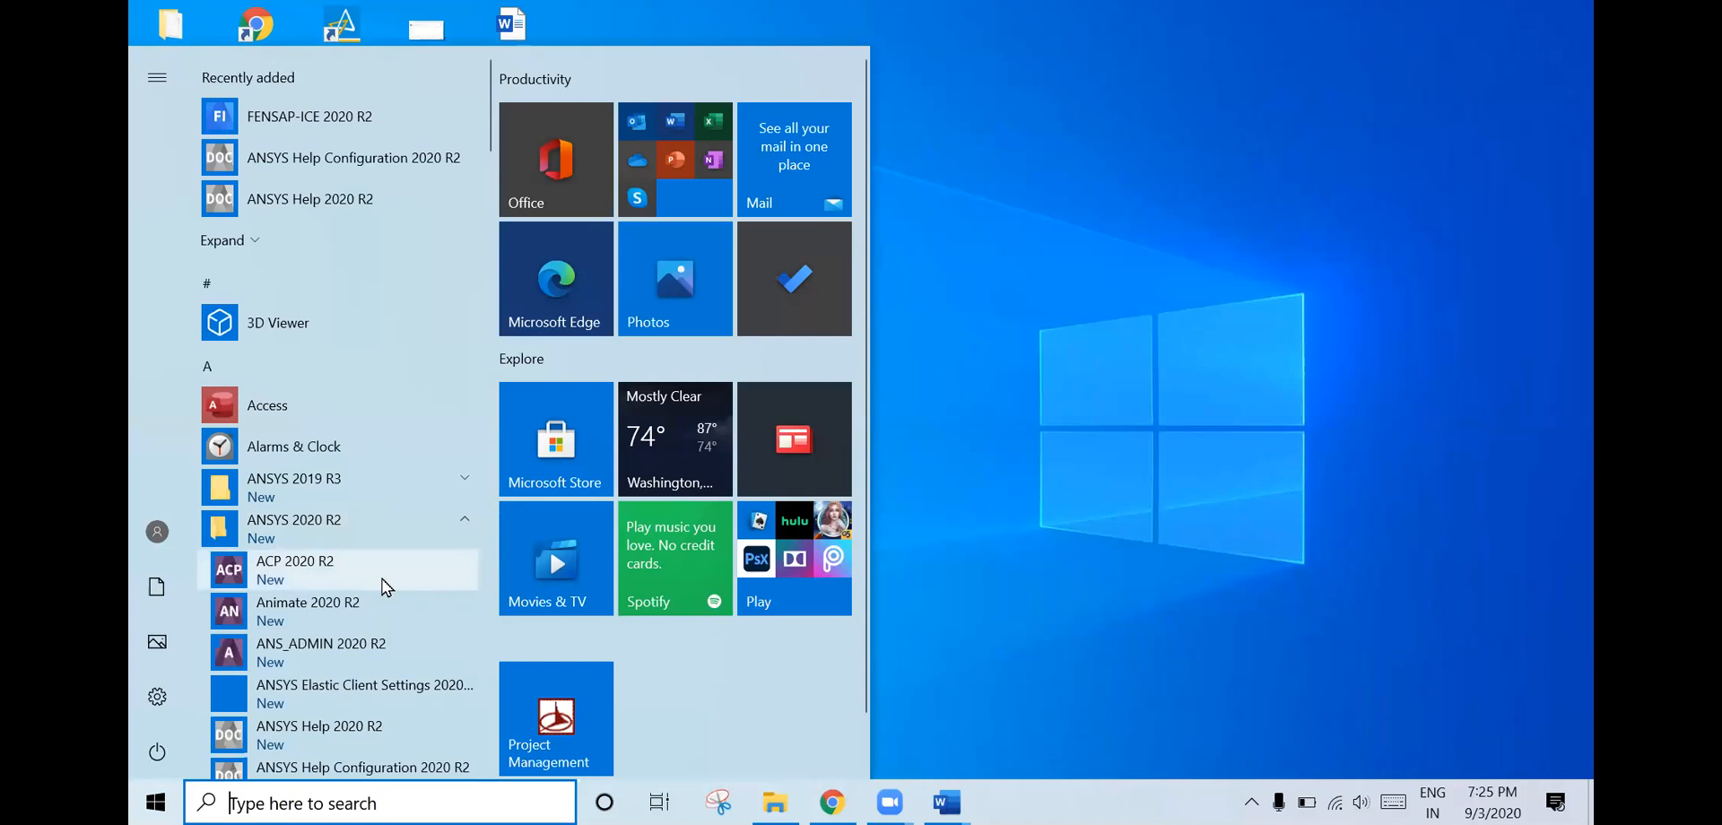
scroll(386, 588, down, 10)
scroll(386, 587, down, 6)
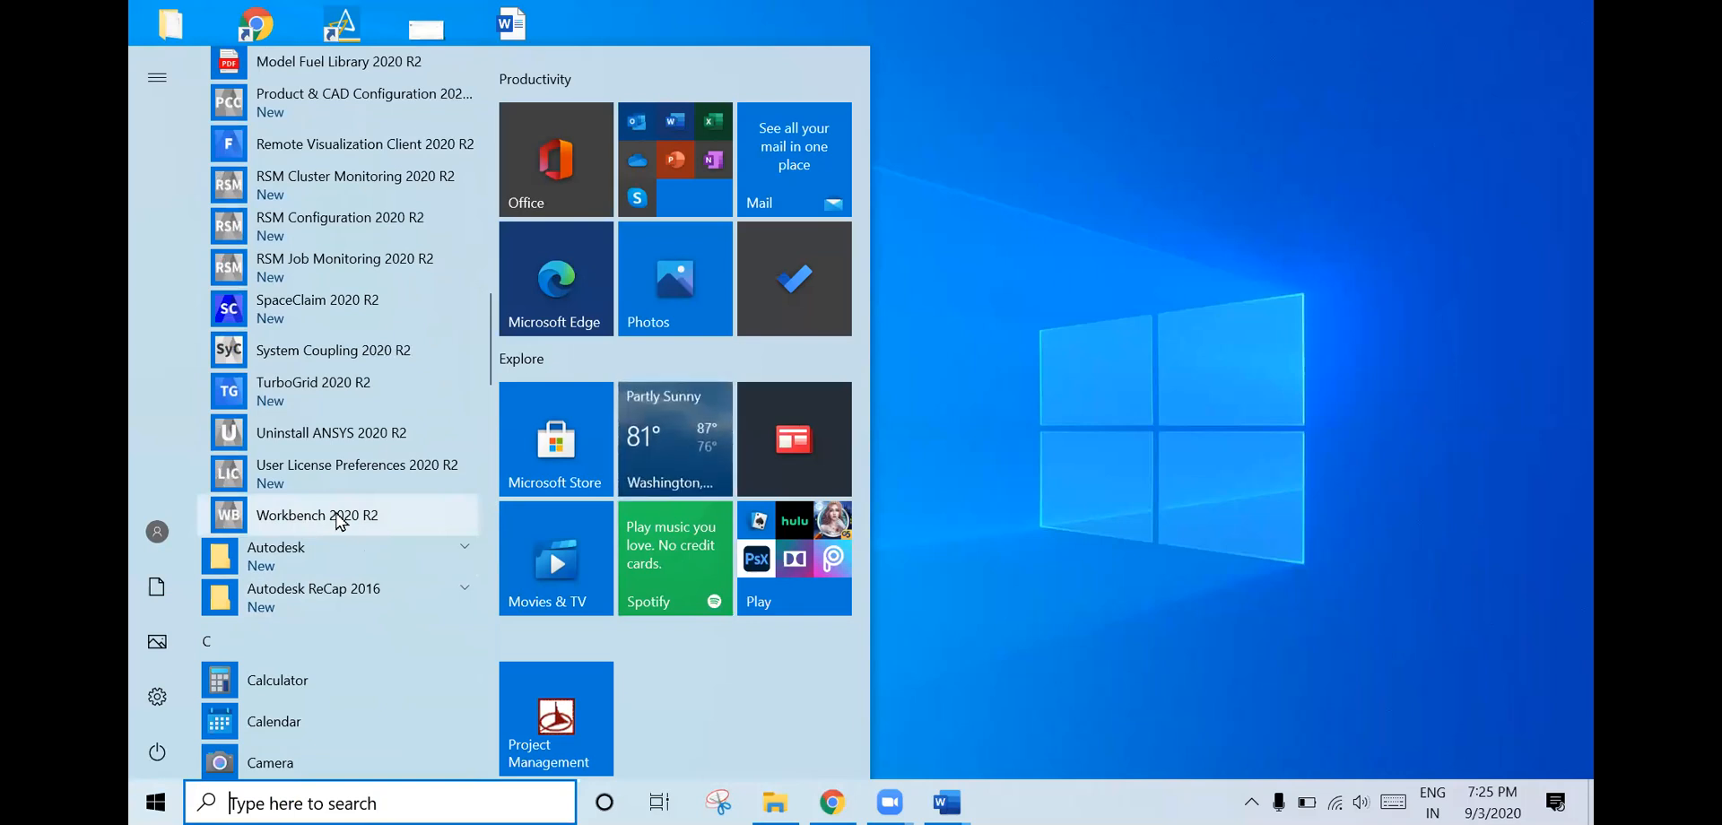
click(1047, 438)
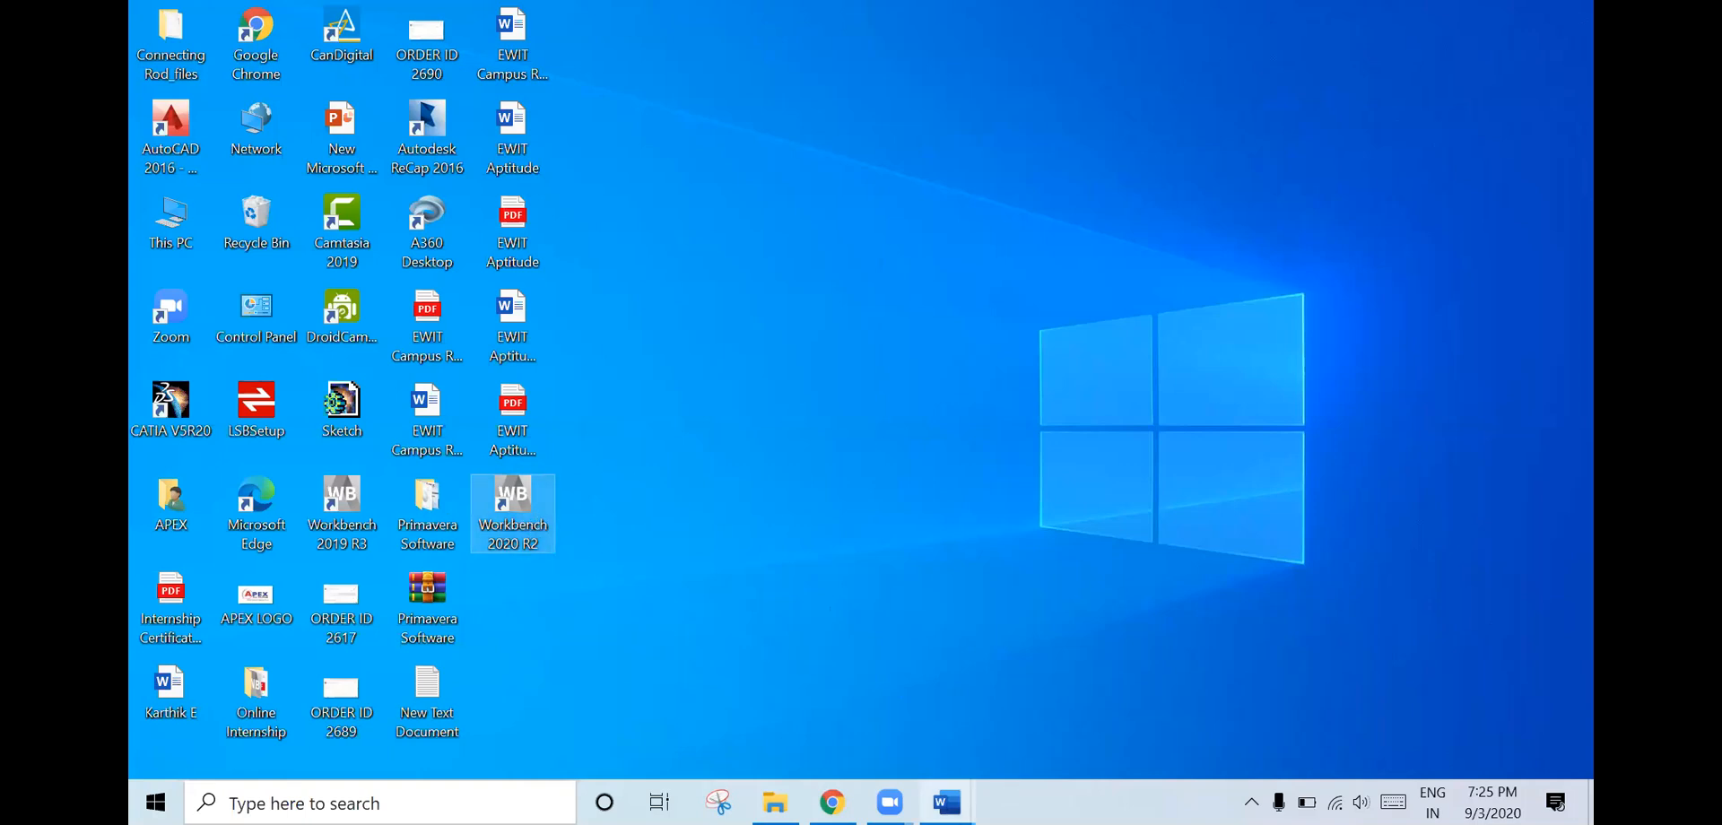
- Switch to the Word document 3_Objectives and Methodology and read its crankshaft study objectives
mouse_move(946, 803)
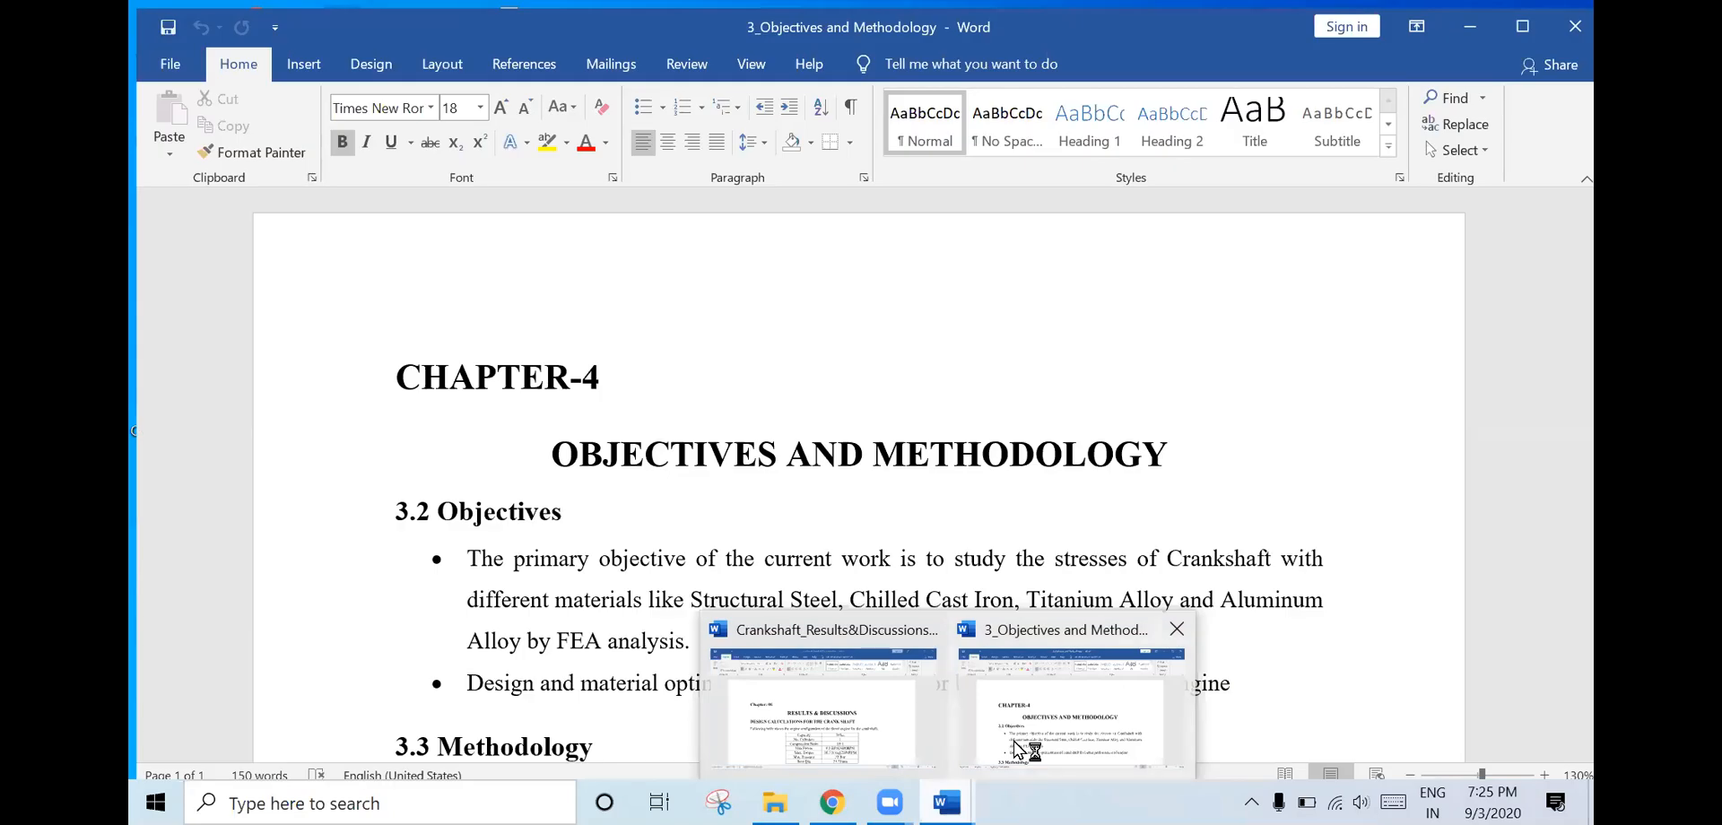
click(1017, 748)
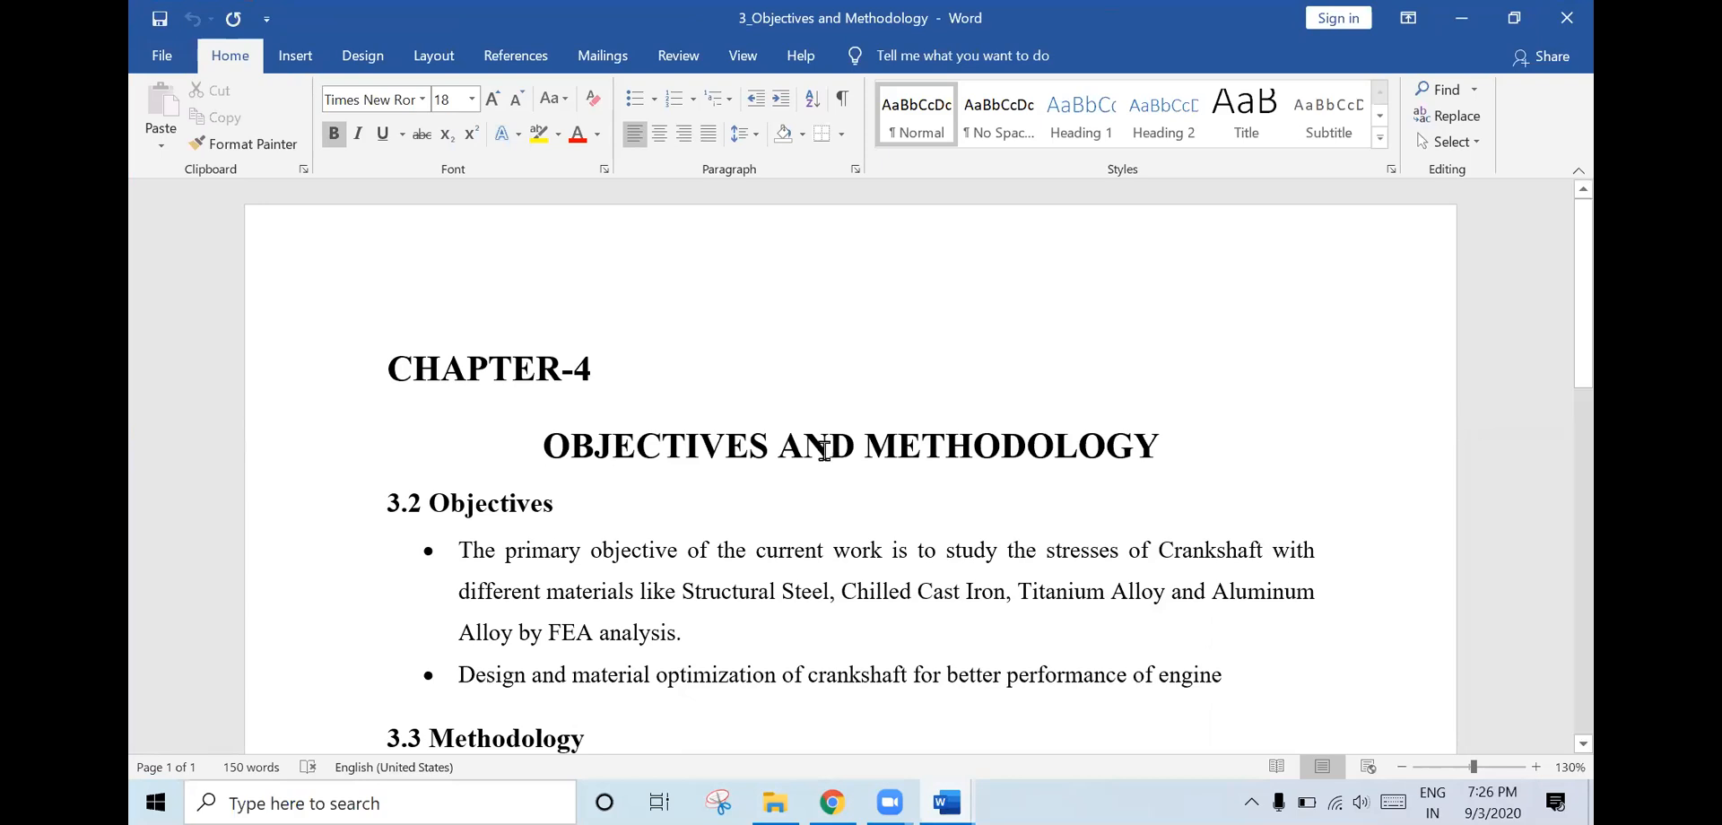
scroll(557, 493, down, 3)
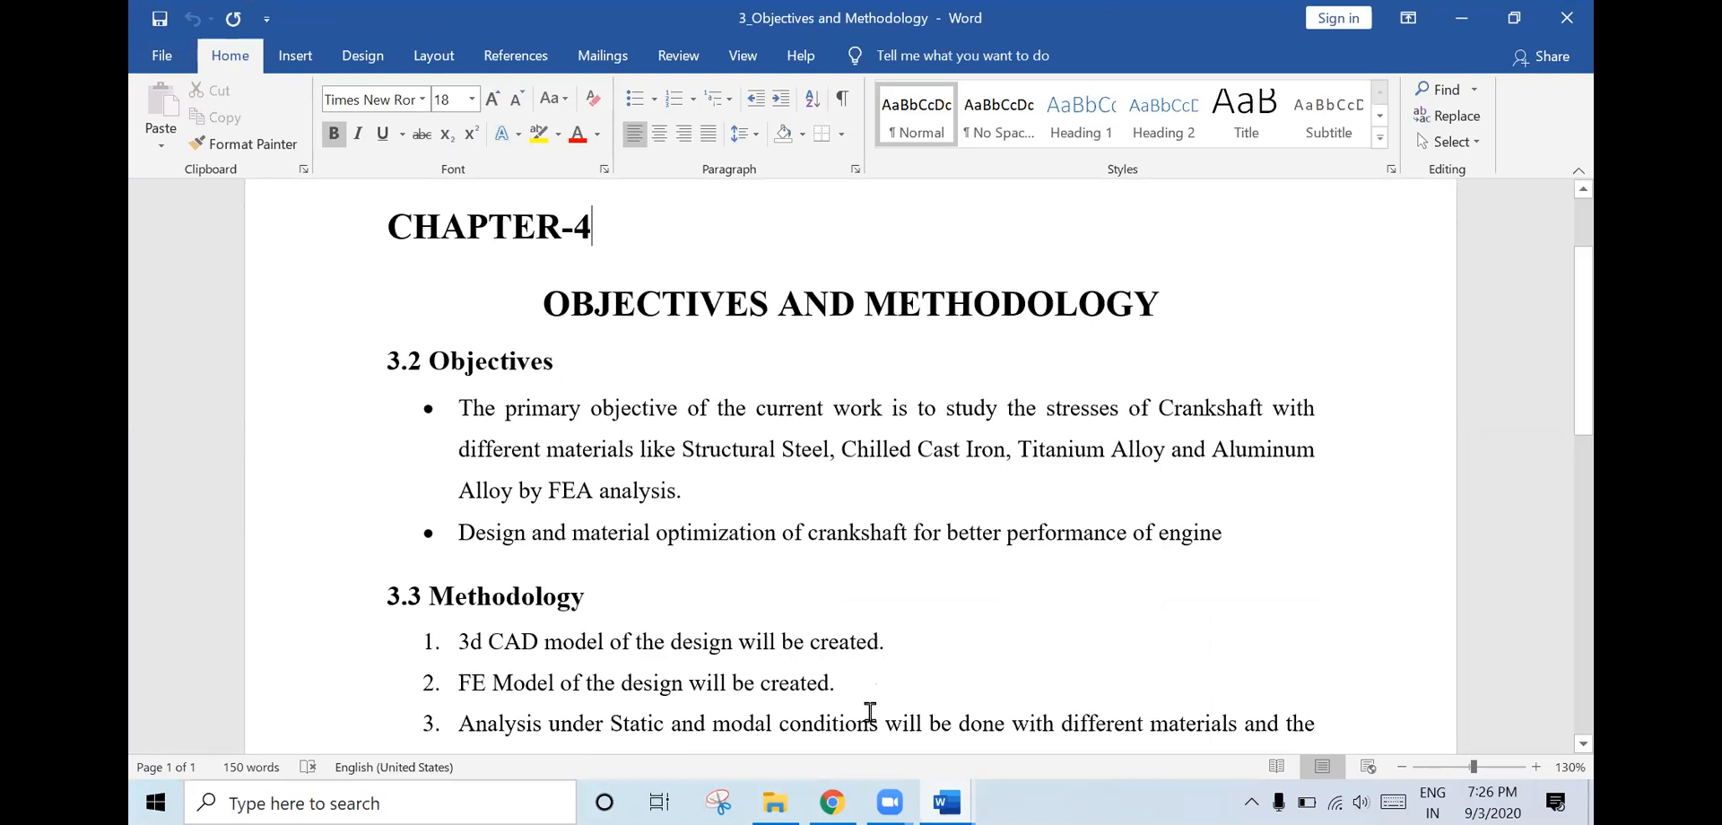
- Examine the numbered methodology steps and the flow chart down to the Figure 3.1 caption
mouse_move(889, 802)
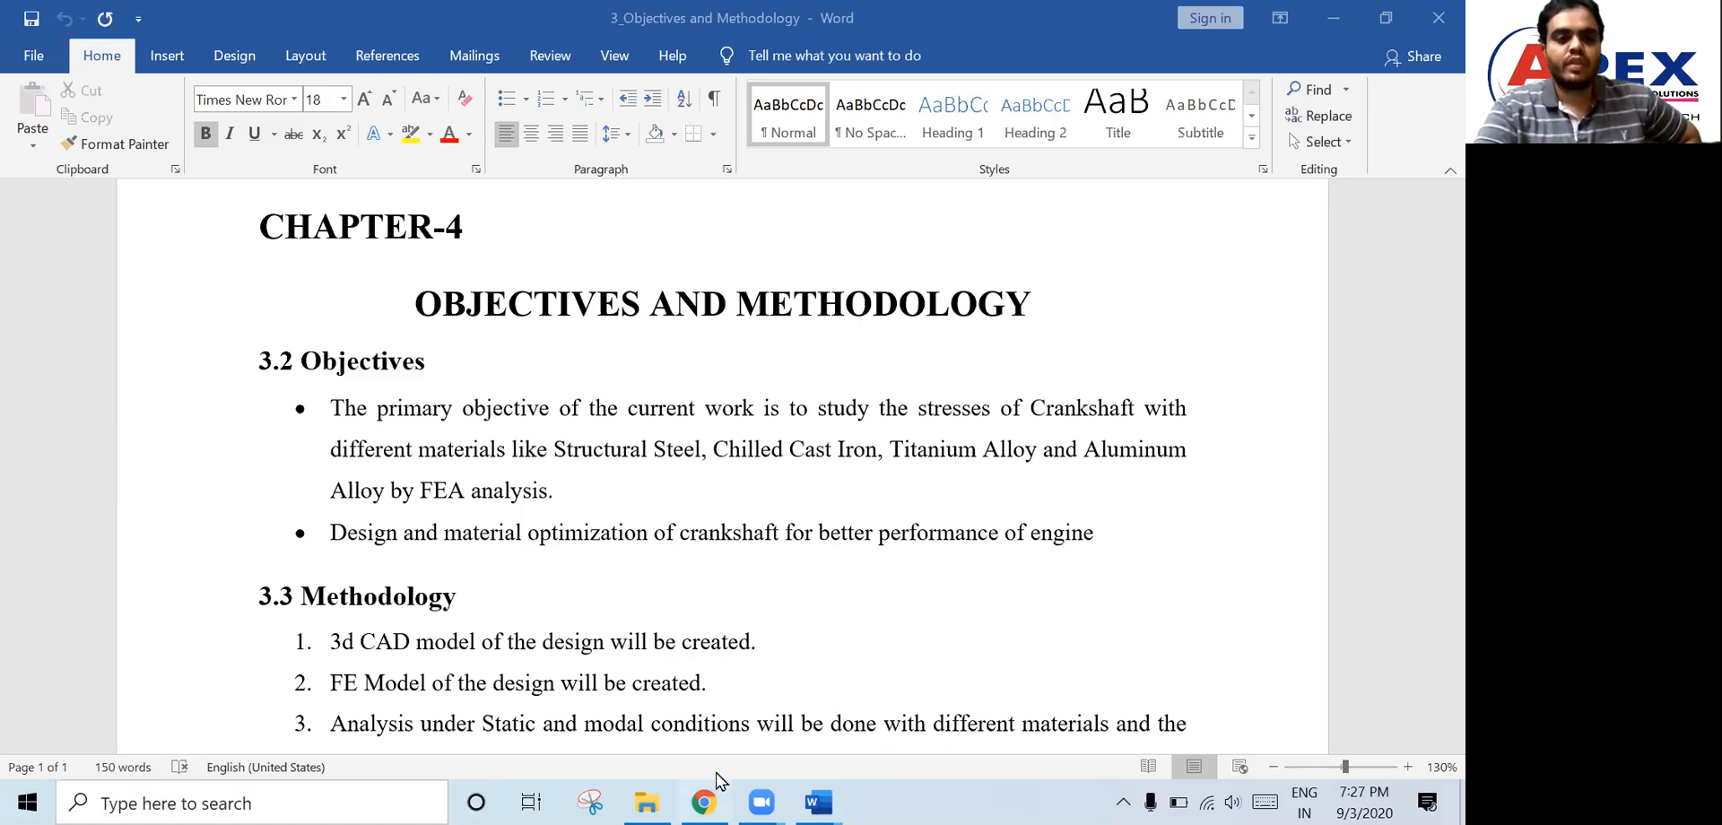
scroll(594, 367, down, 3)
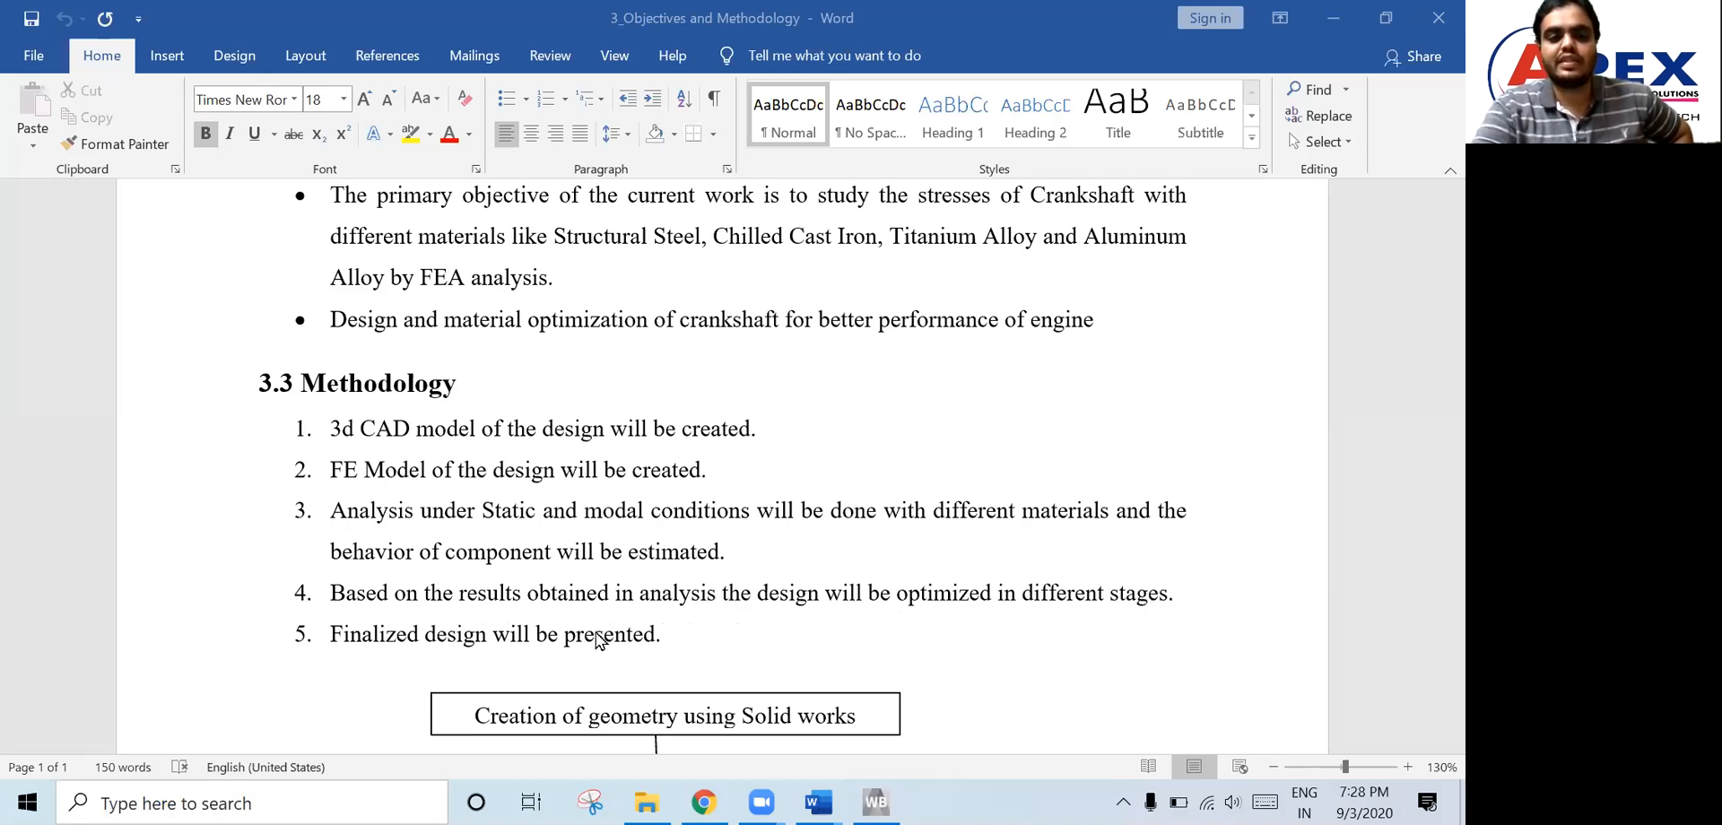
scroll(597, 637, down, 3)
scroll(598, 638, down, 2)
scroll(520, 448, down, 2)
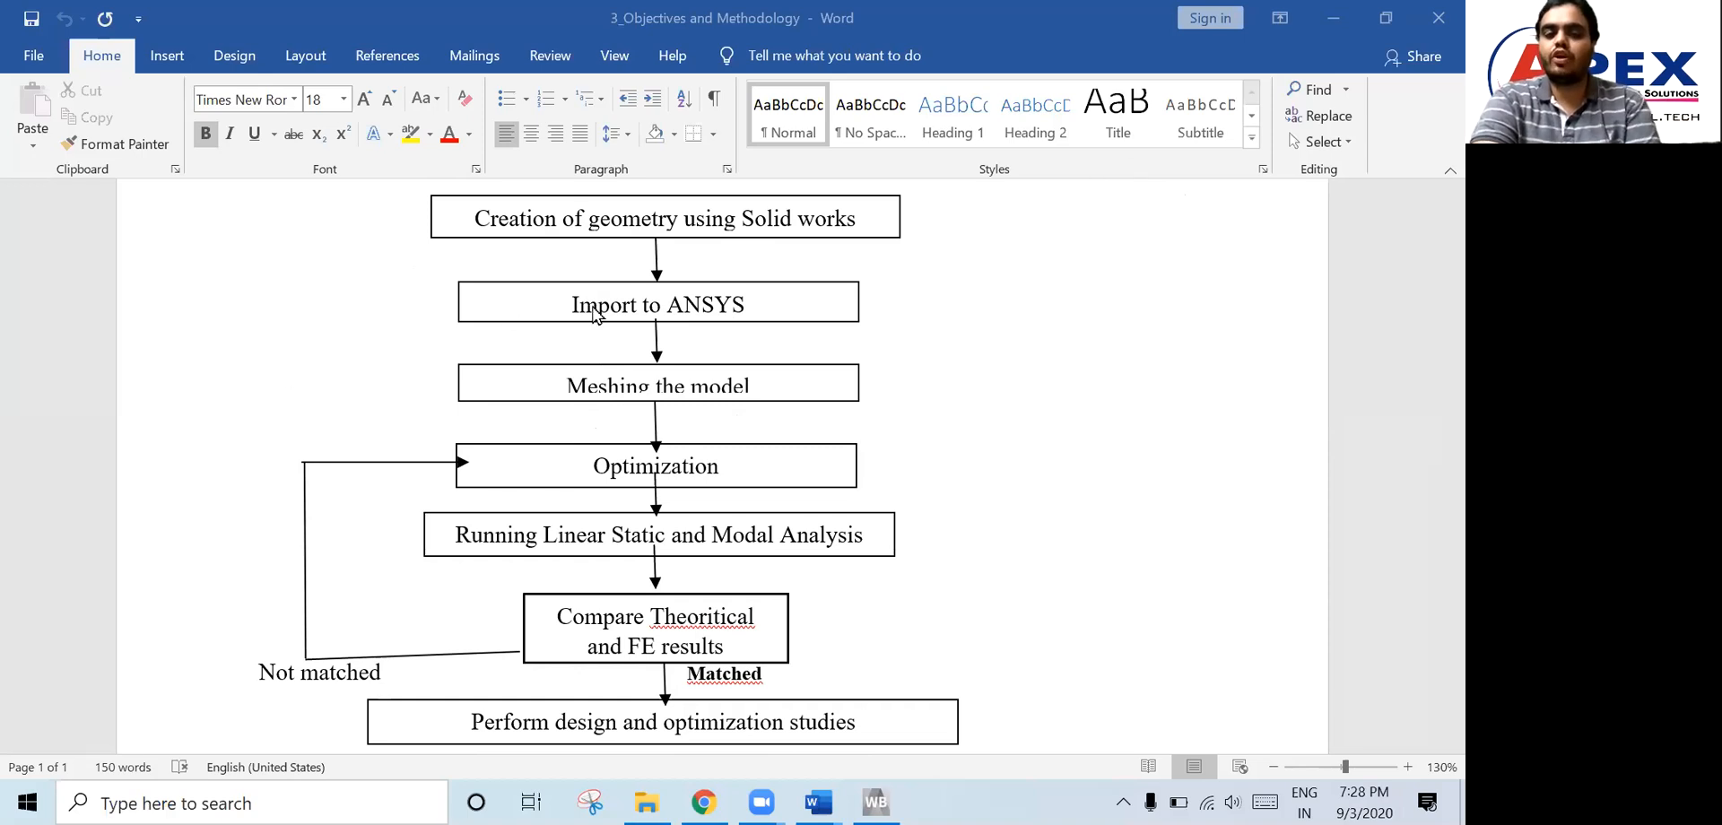
scroll(599, 315, down, 3)
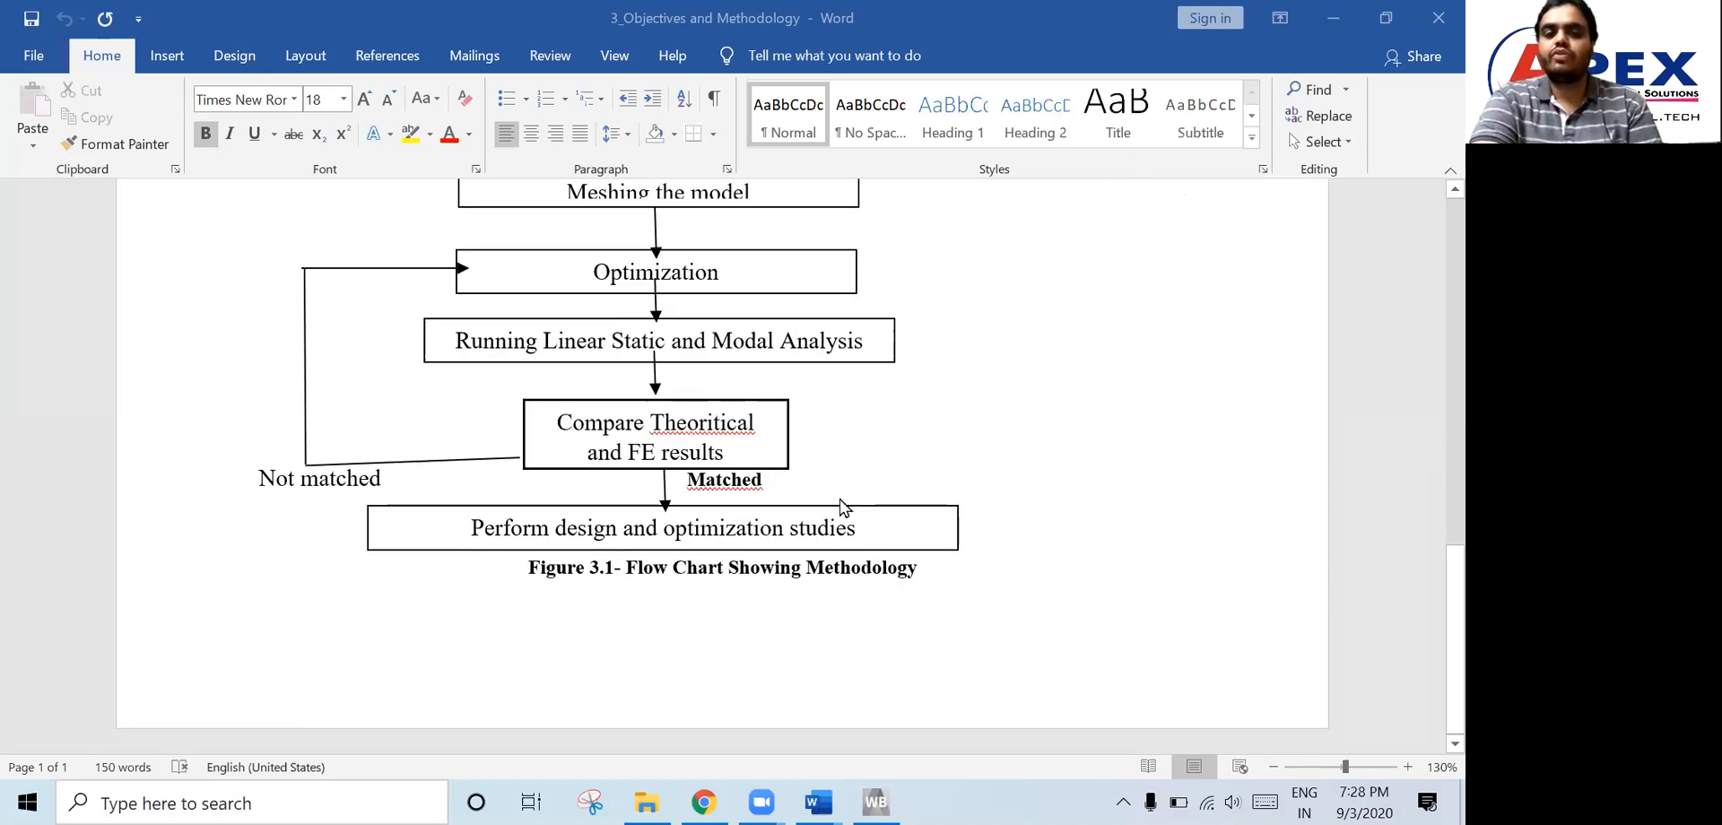
- Switch to the Word document Crankshaft_Results&DiscussionsNw and read its design calculations heading and engine specifications table
mouse_move(819, 801)
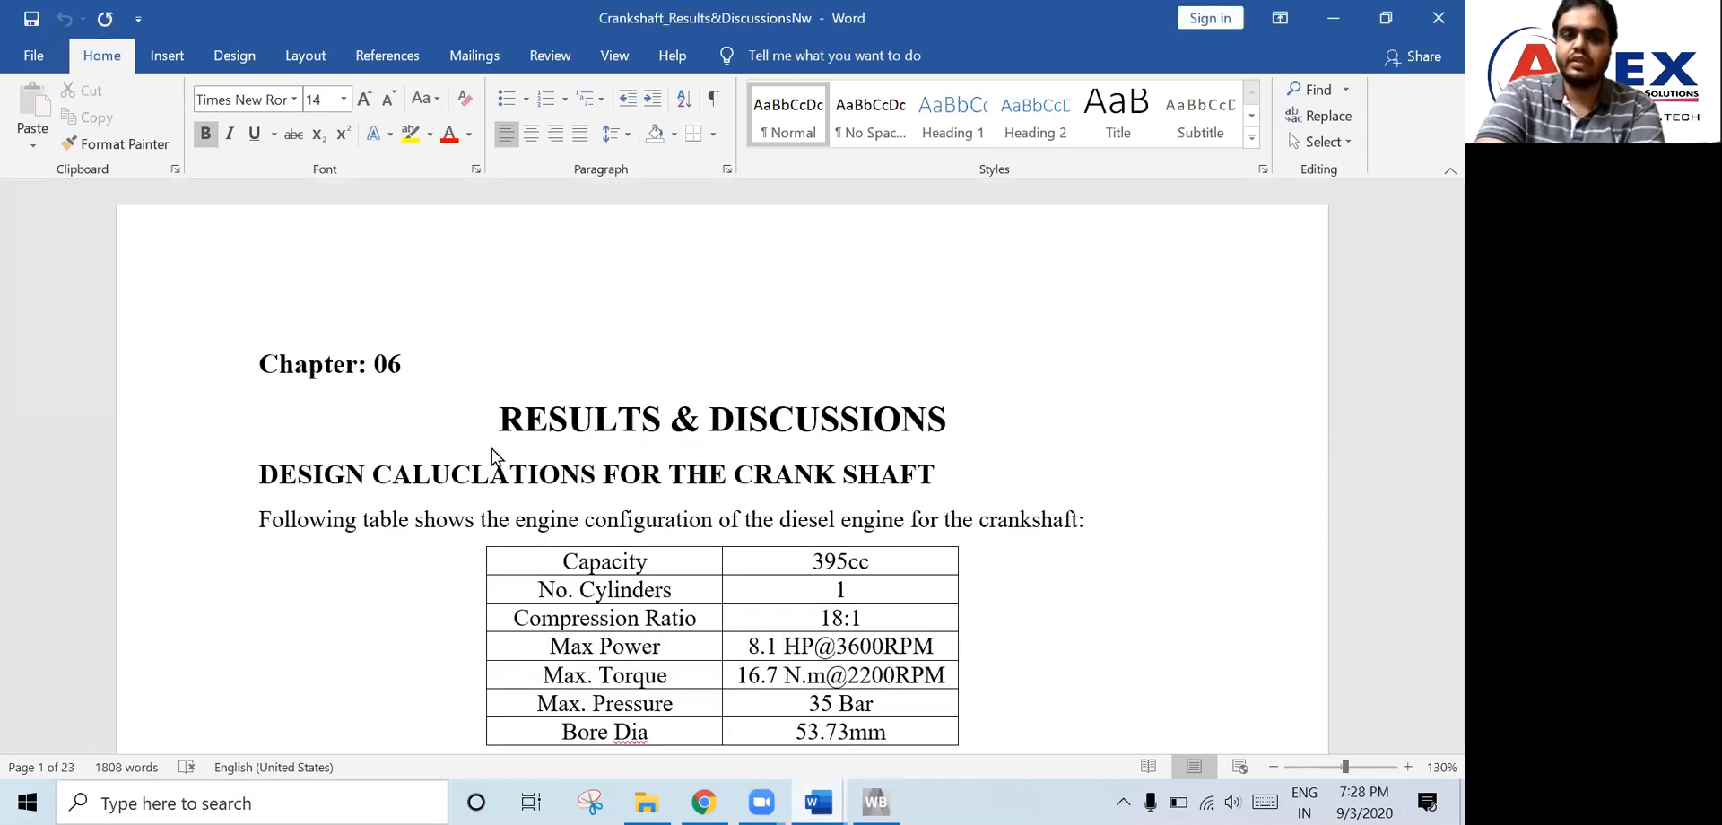
scroll(492, 462, down, 3)
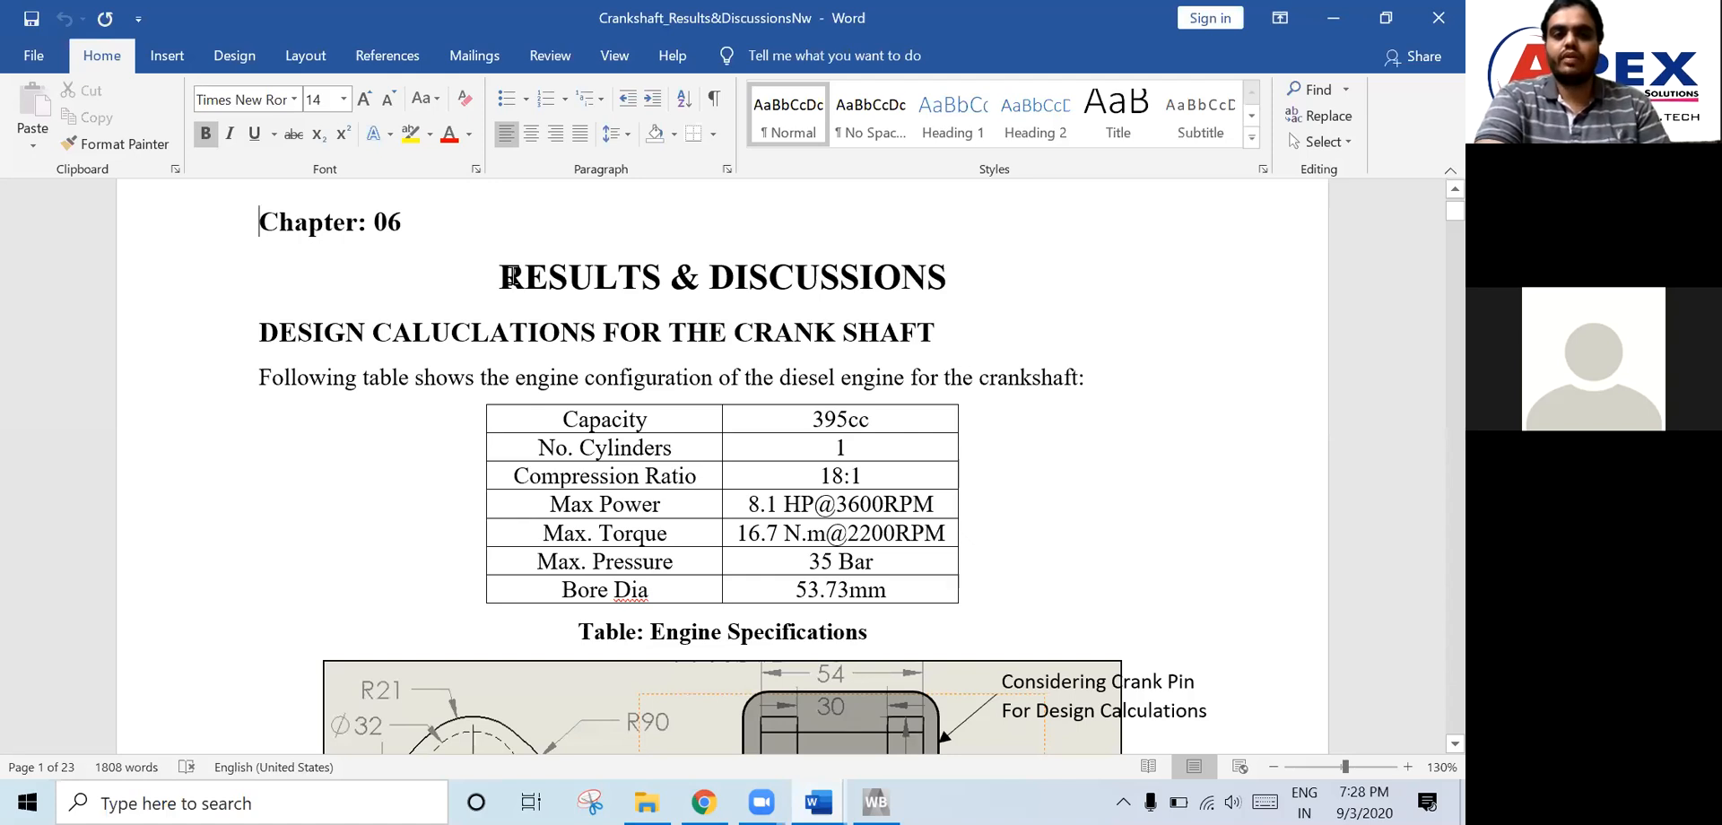
drag(509, 278, 903, 273)
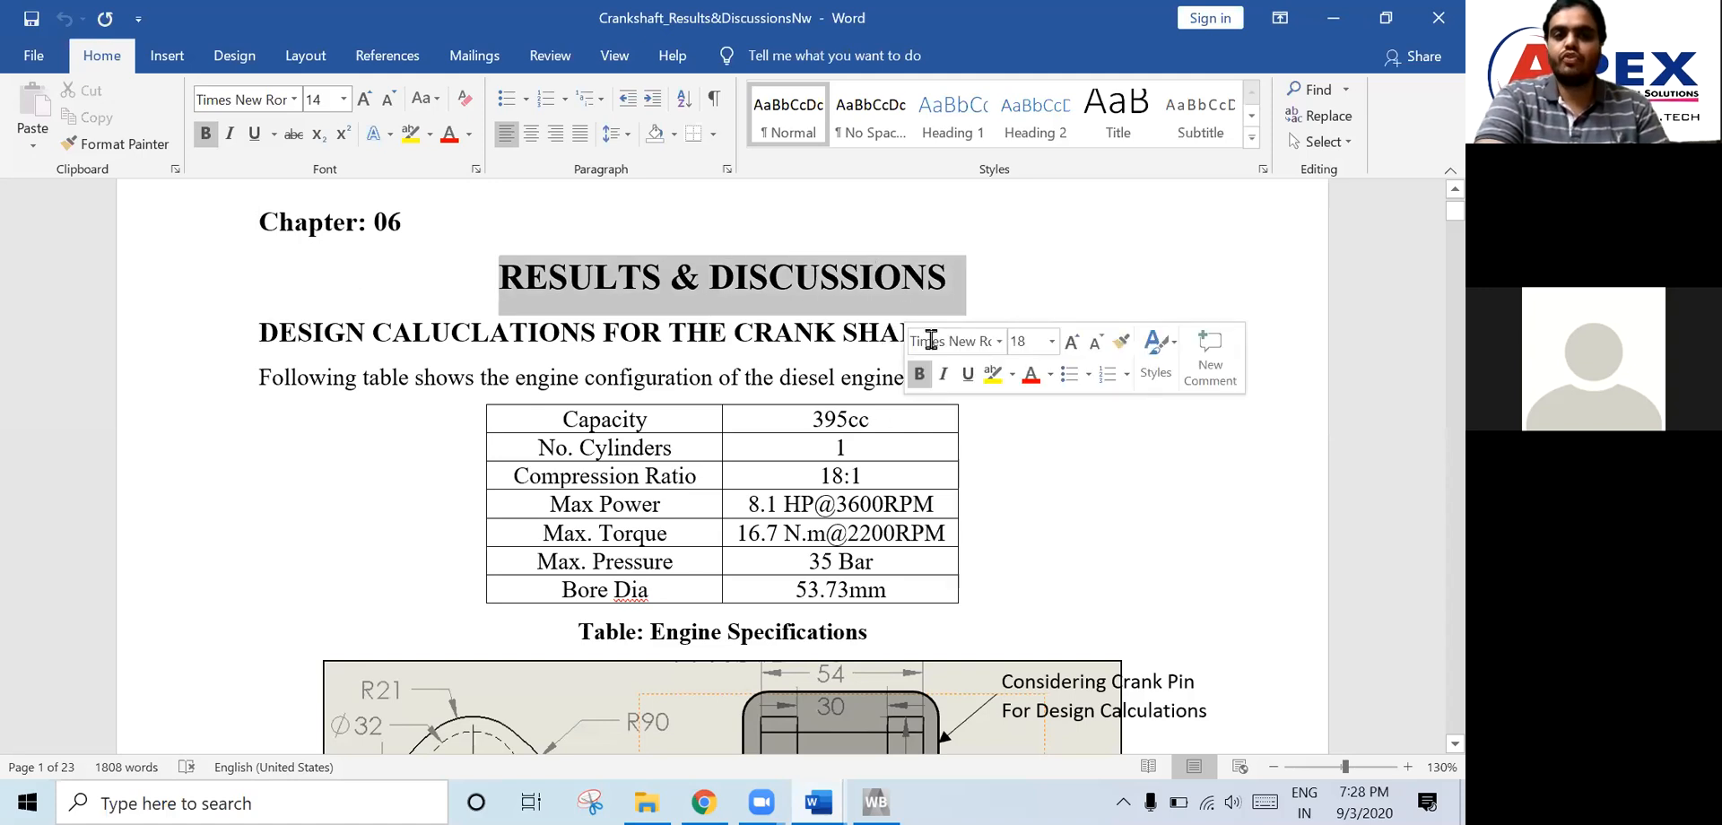
triple_click(931, 336)
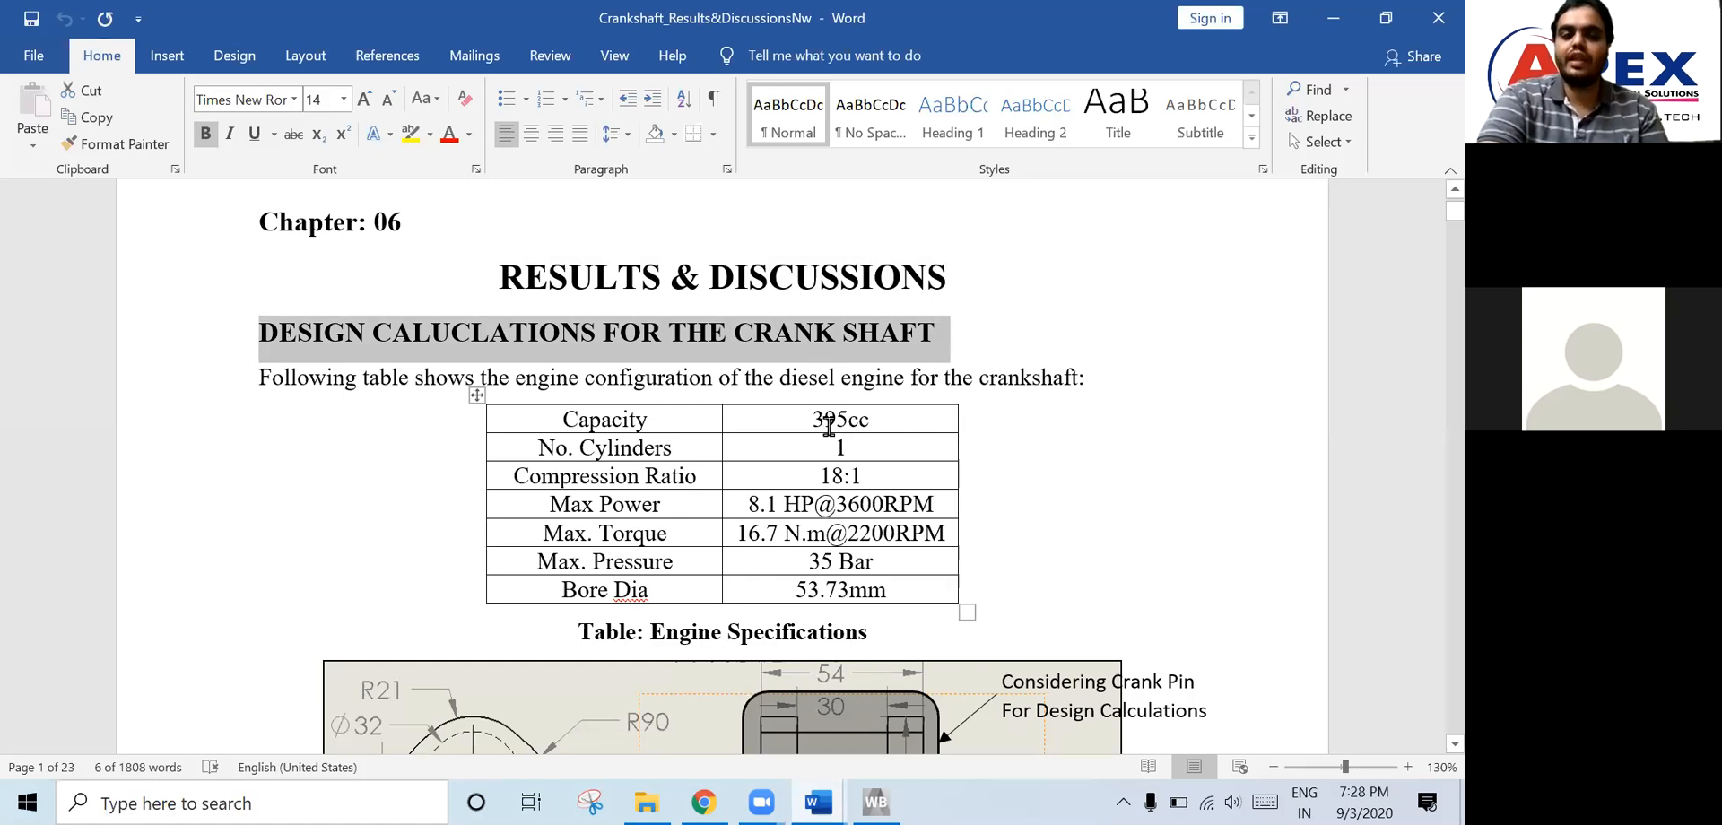
drag(565, 419, 938, 542)
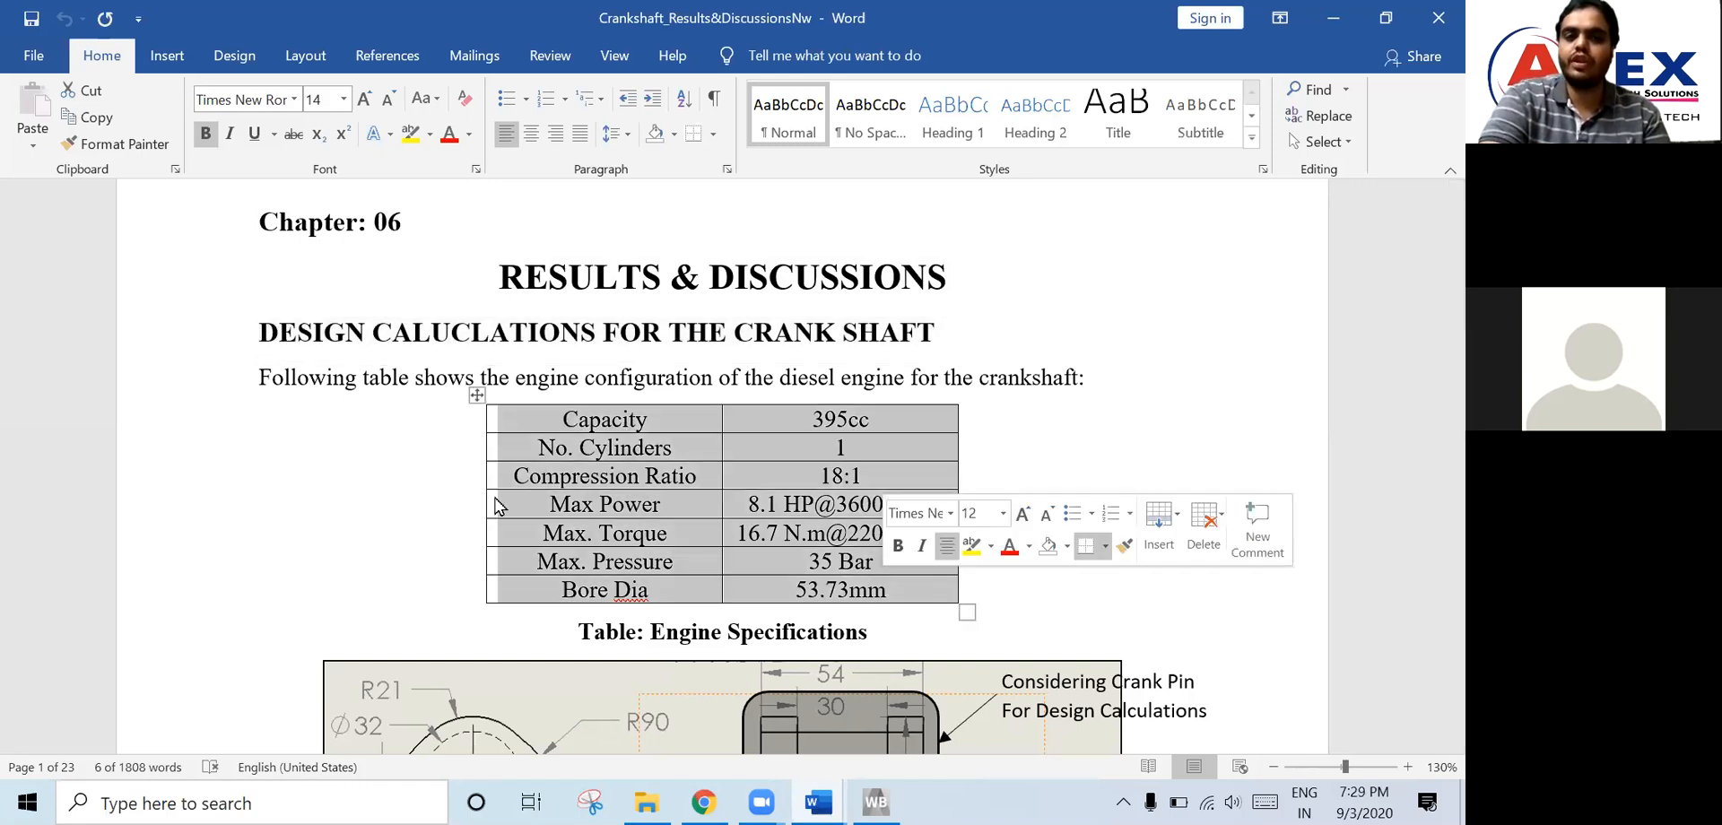
click(579, 423)
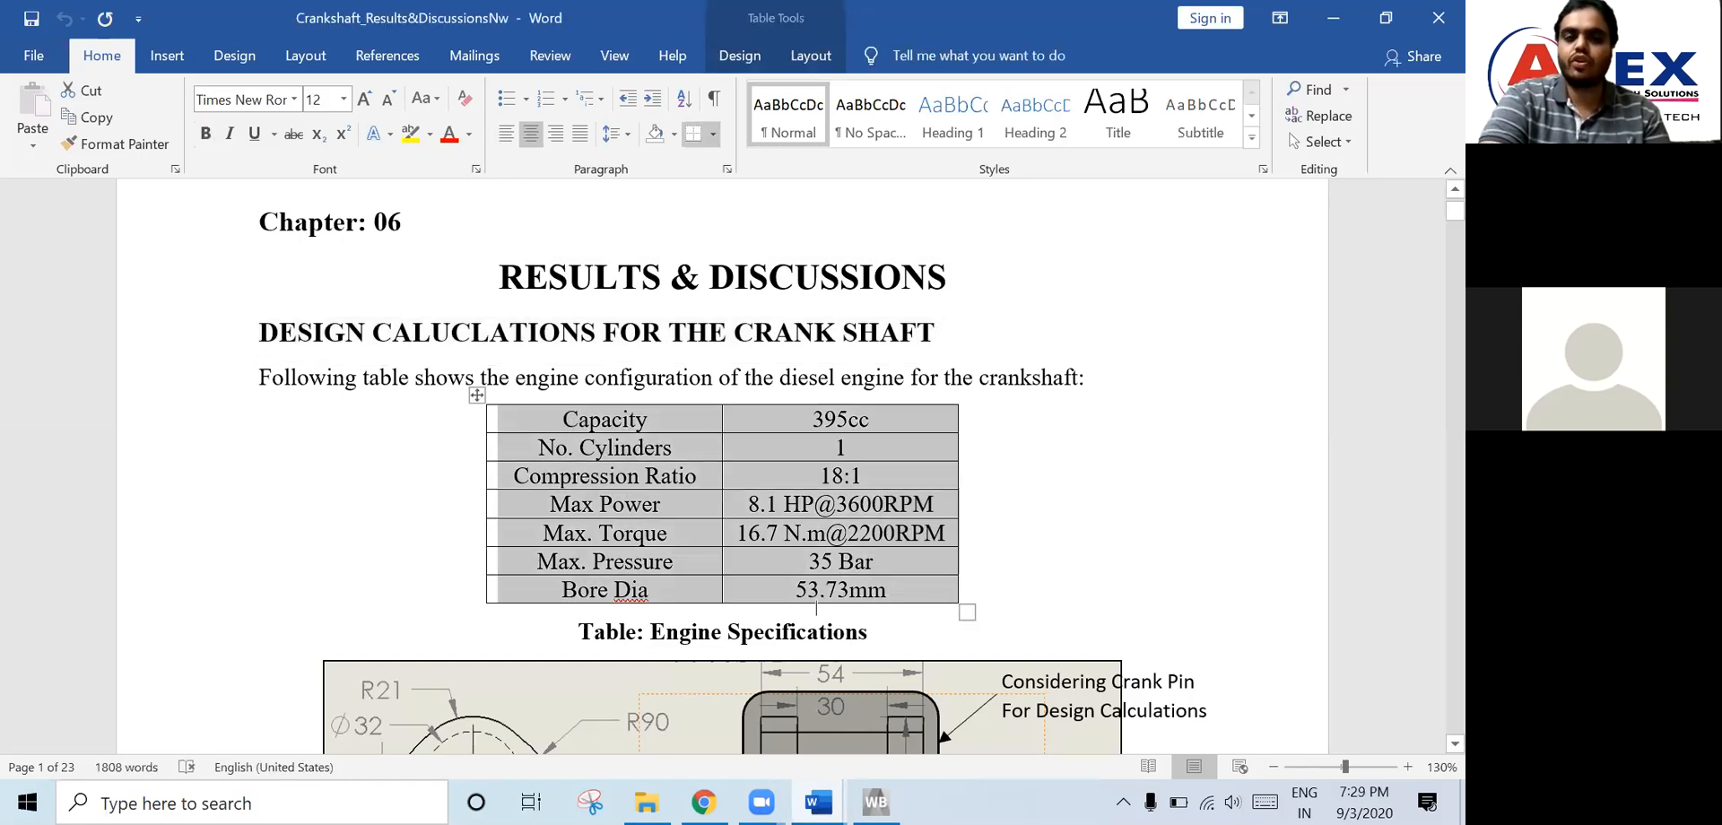
- Skim the dimensioned crank pin drawing and the force and stress calculations down to the FEA results heading
scroll(839, 547, down, 4)
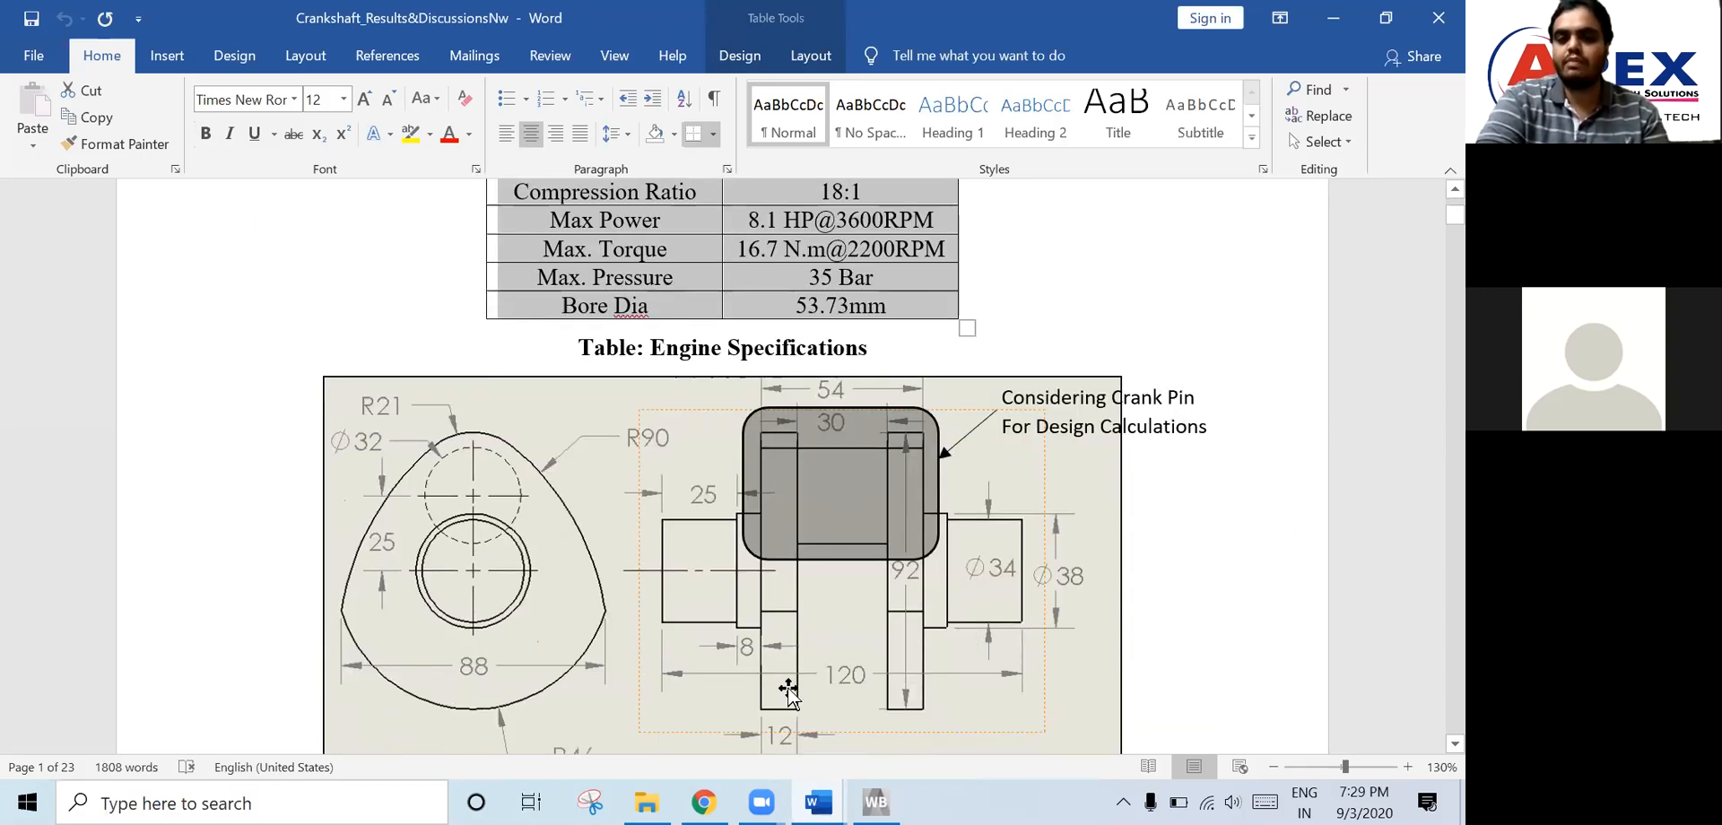
scroll(758, 644, down, 8)
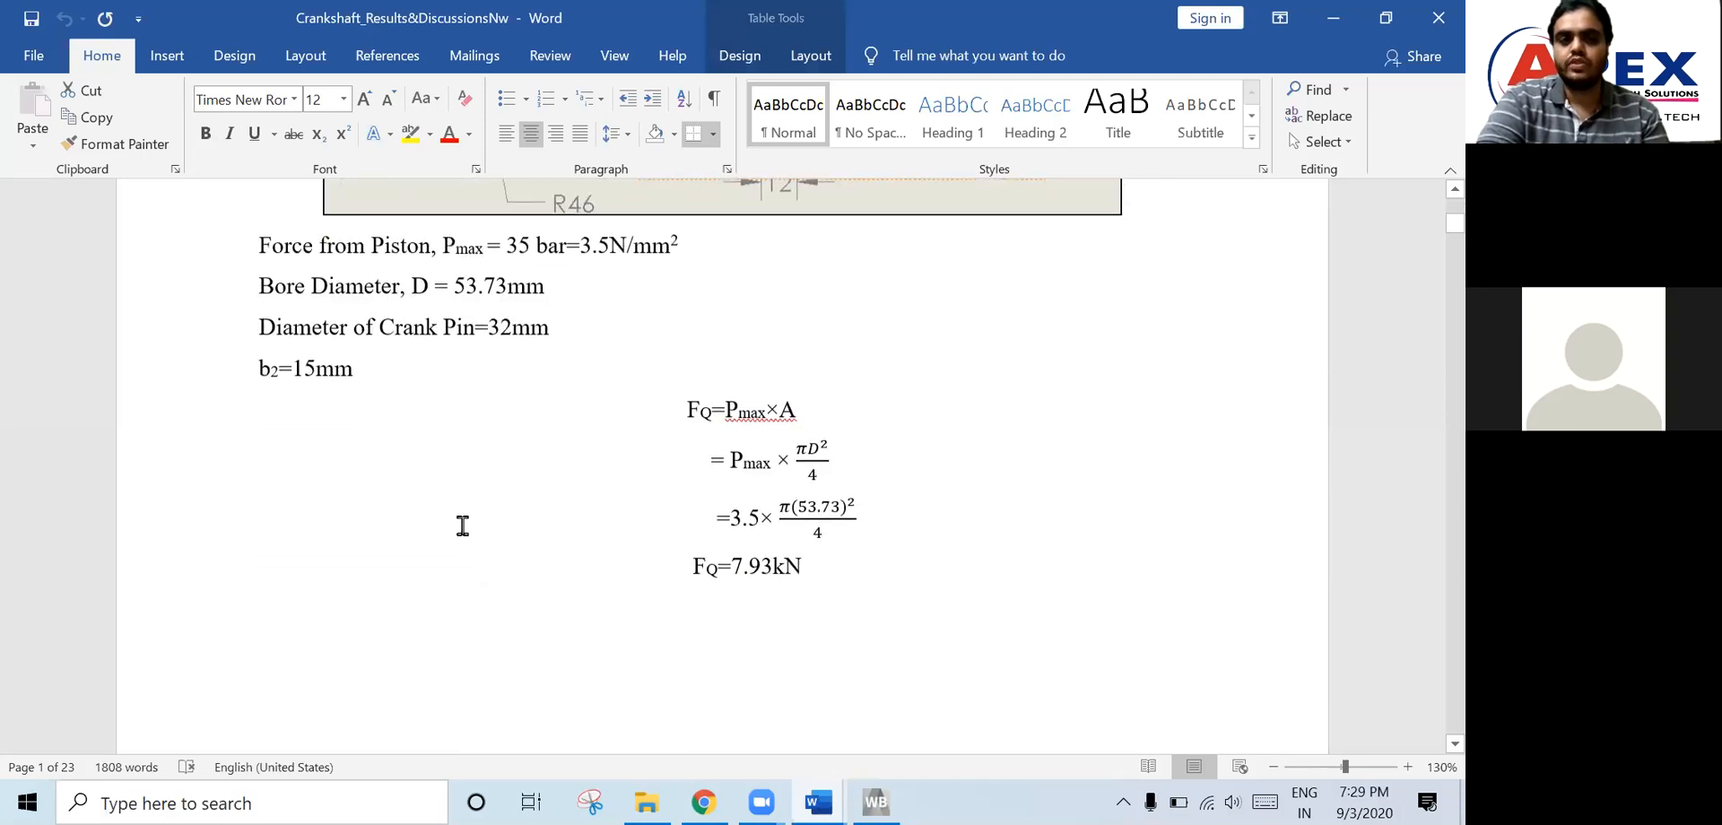
scroll(563, 422, down, 12)
scroll(564, 446, down, 8)
scroll(564, 447, down, 16)
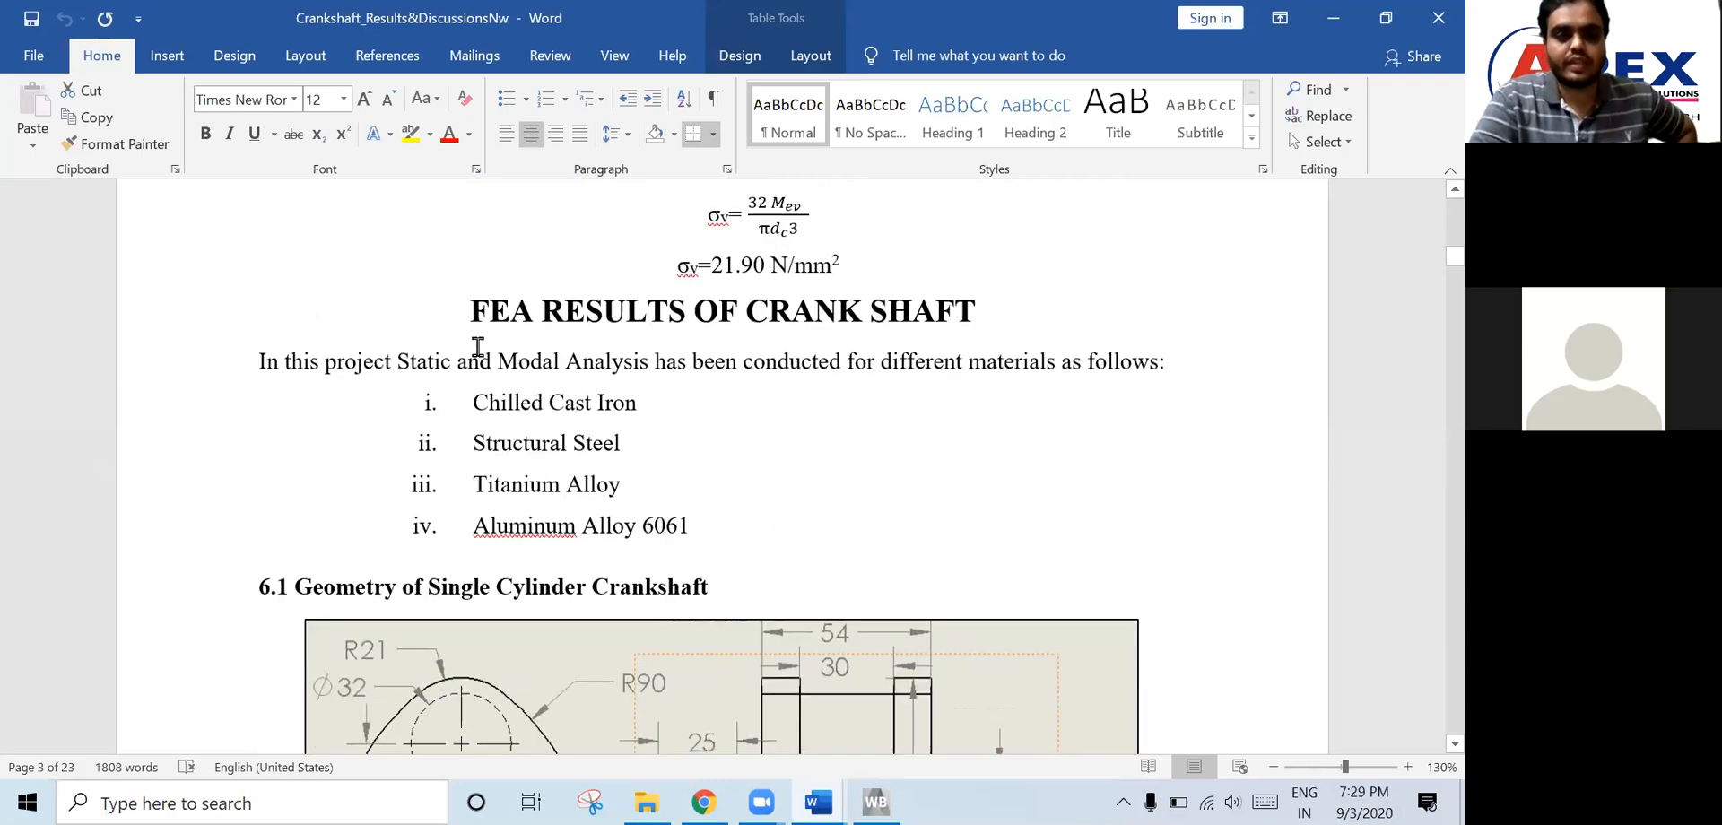
- Read the list of analysed materials under the FEA results heading, and examine the crankshaft's 2D drawing and 3D model
drag(473, 315, 991, 312)
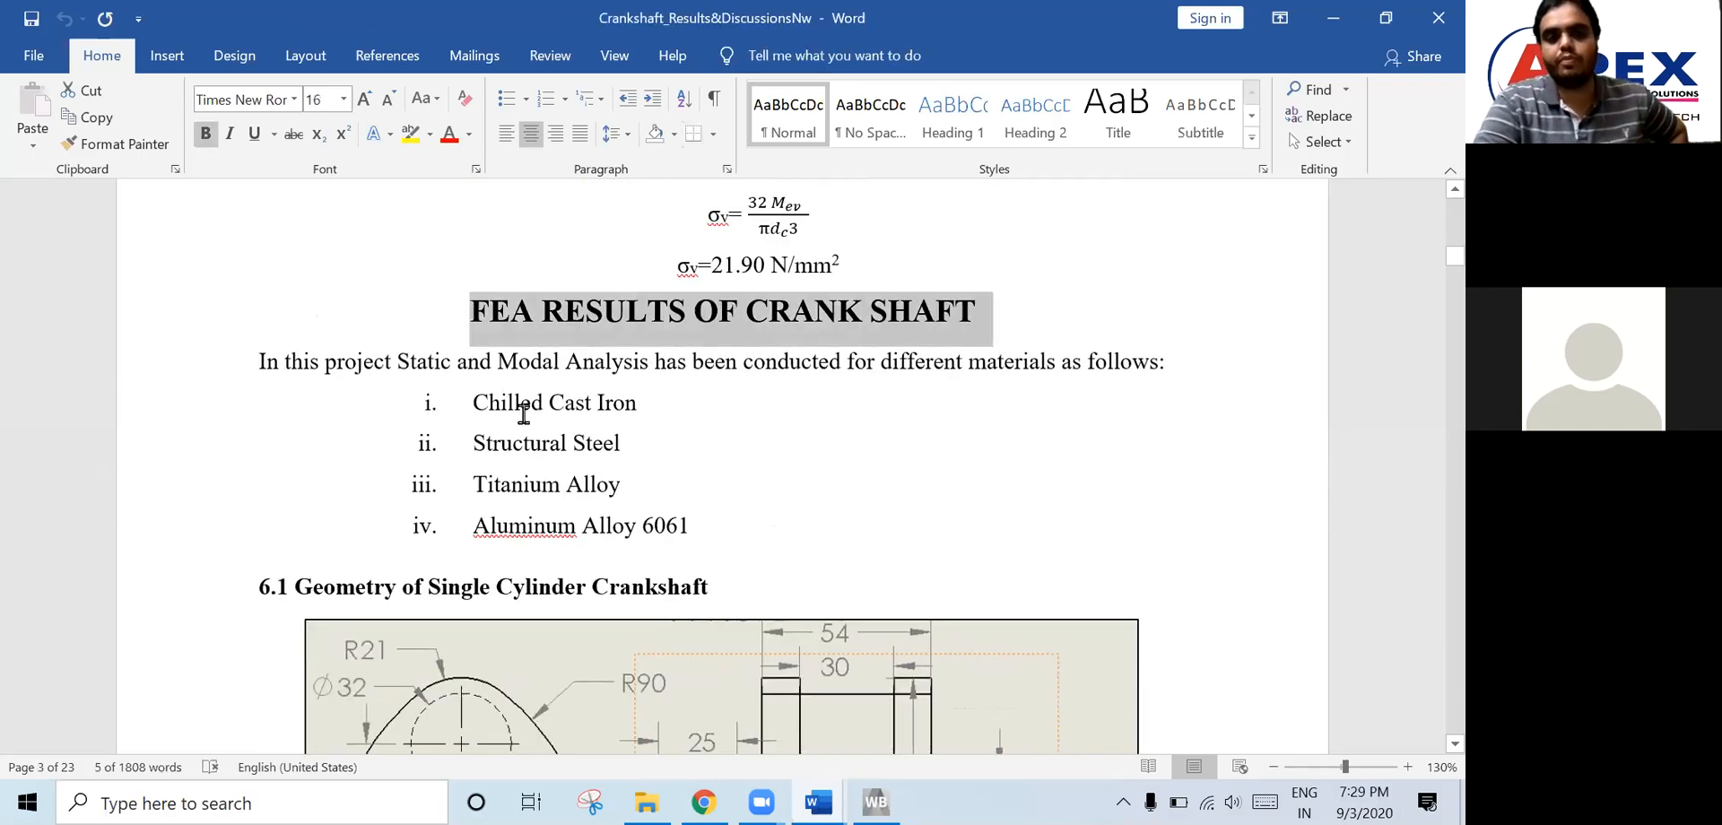
drag(474, 403, 695, 529)
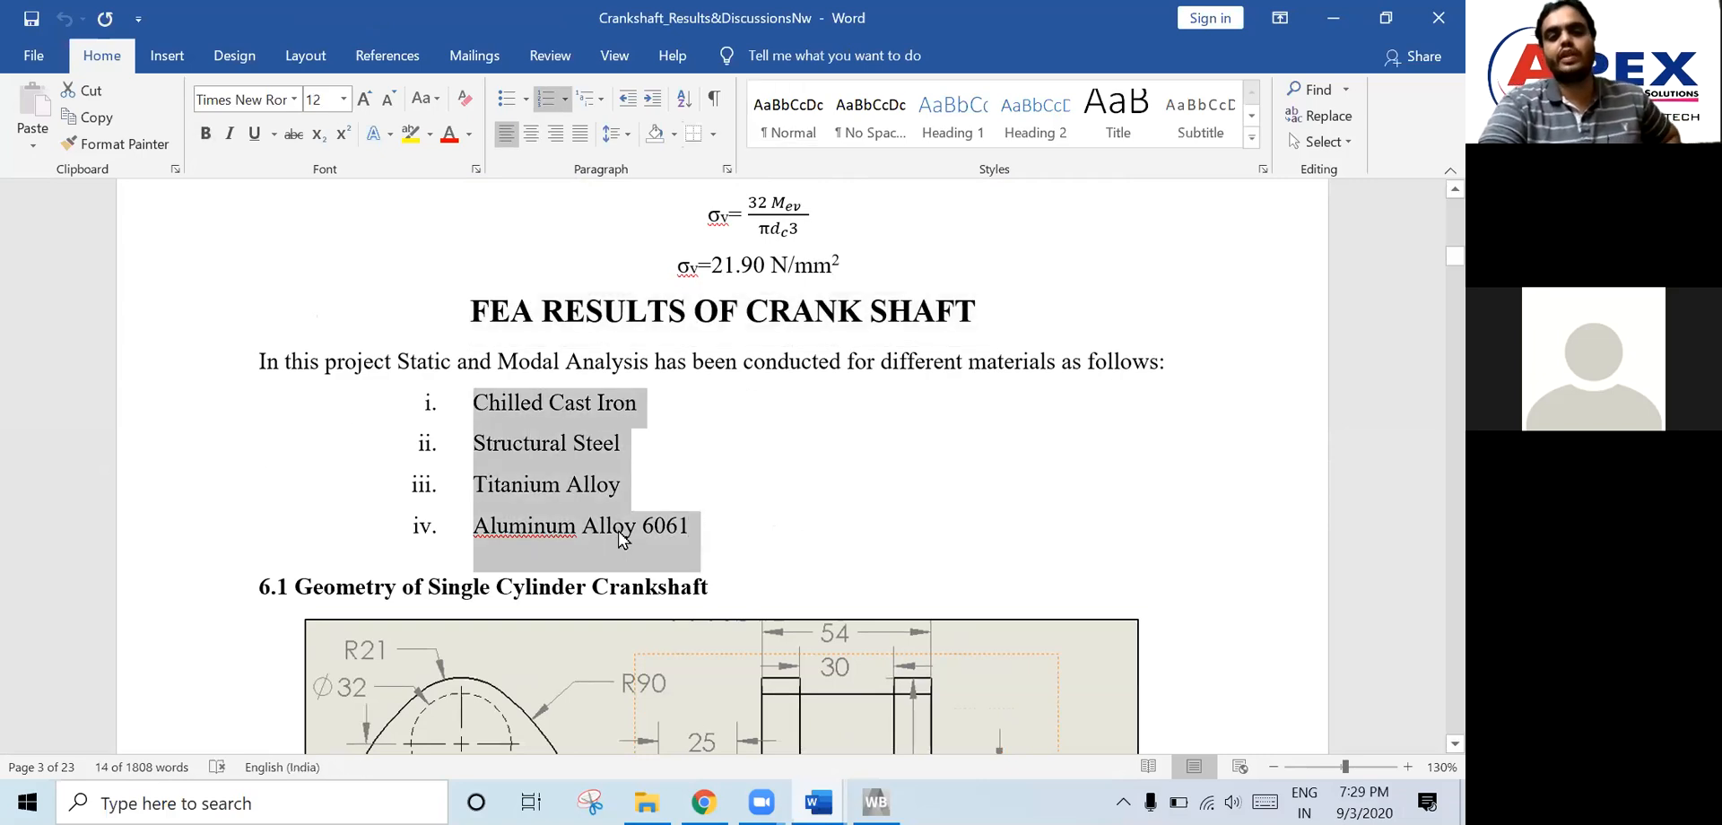
scroll(762, 556, down, 1)
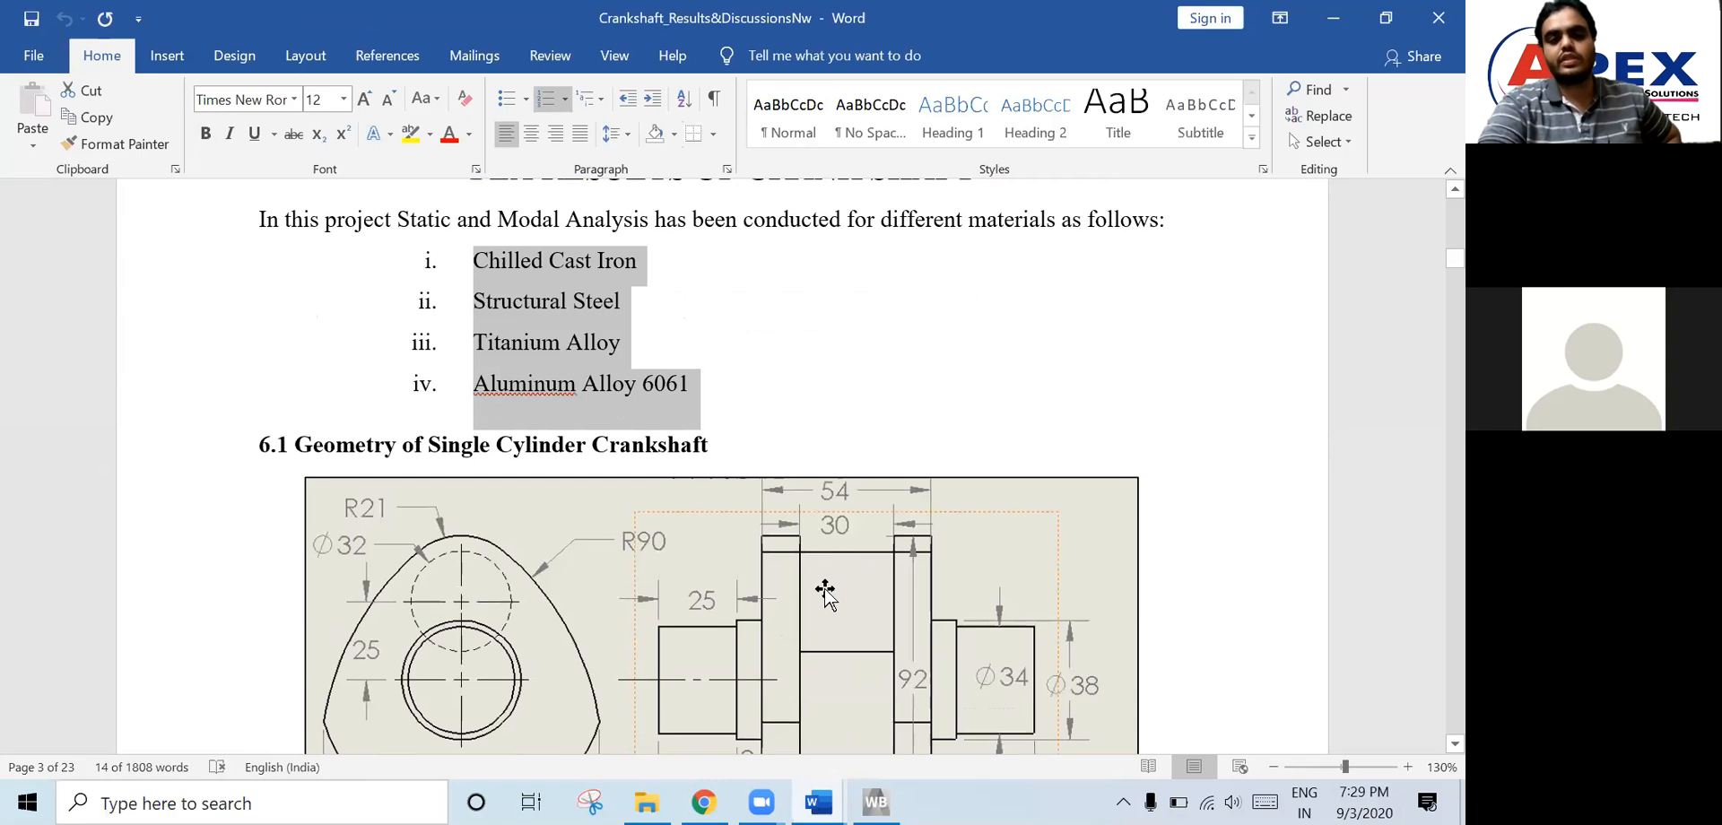
scroll(821, 587, down, 4)
scroll(813, 589, down, 5)
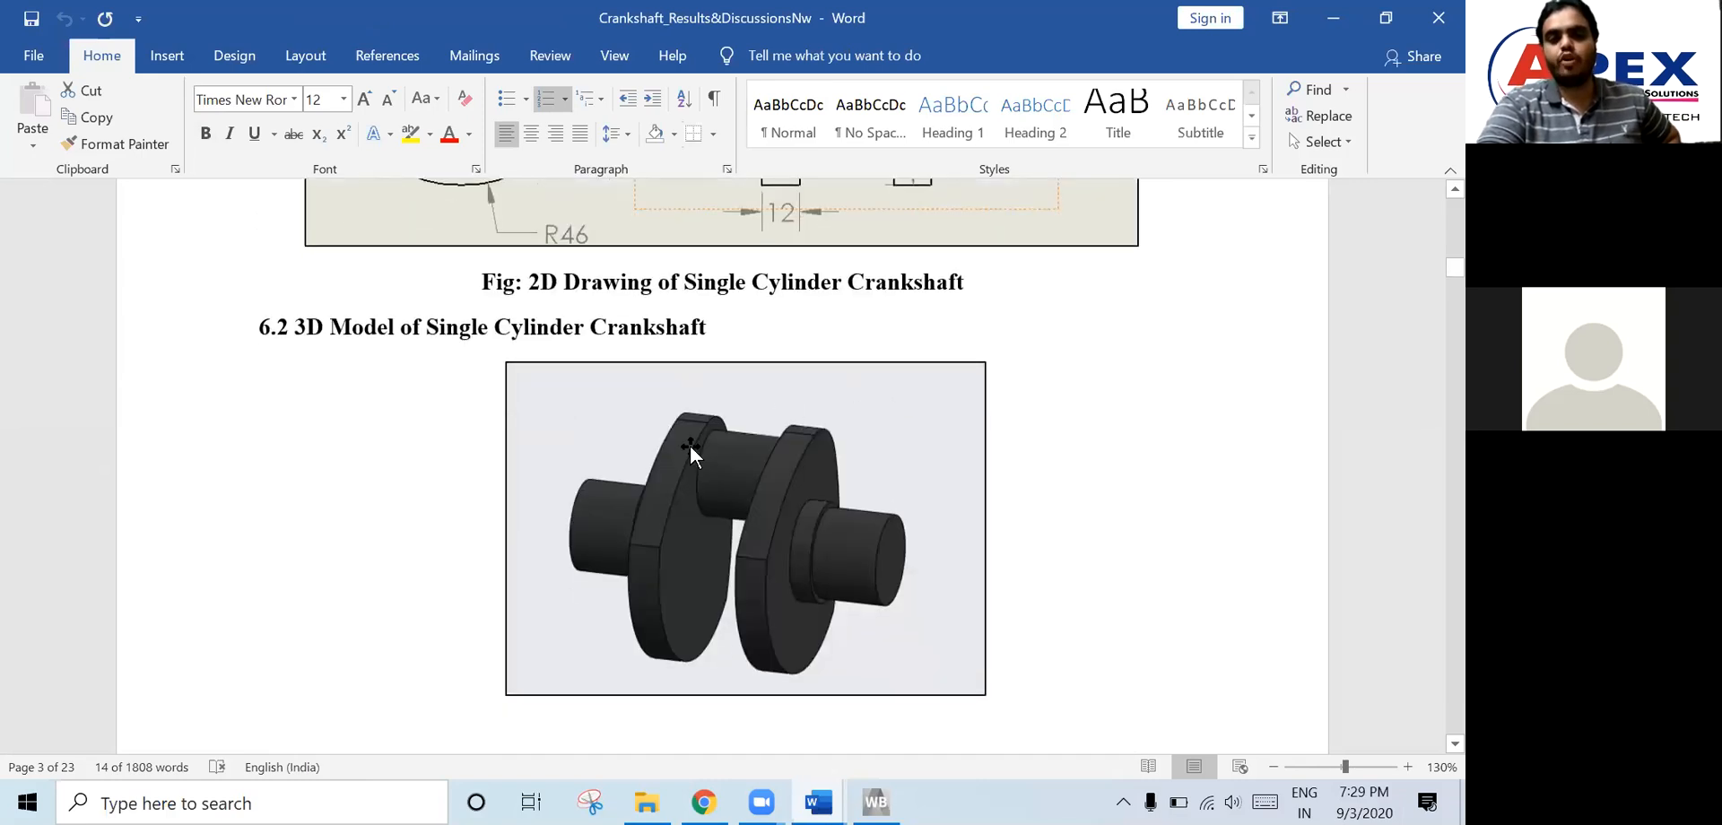
scroll(800, 527, down, 1)
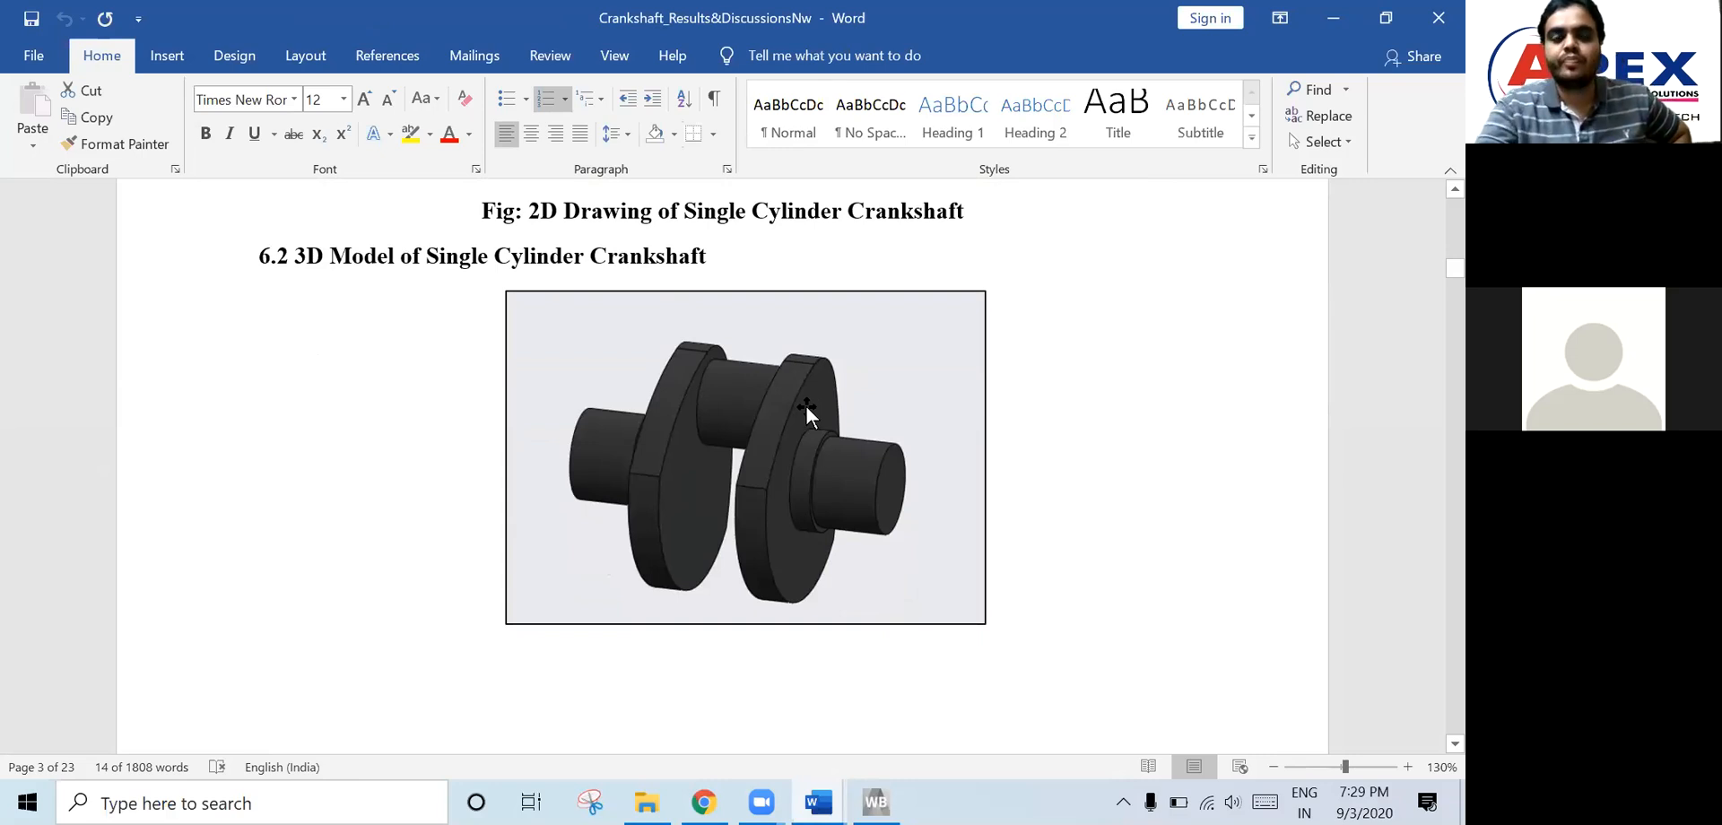
- Read the finite element model notes for the single cylinder crankshaft and examine the two mesh figures
scroll(745, 405, down, 6)
scroll(745, 408, down, 2)
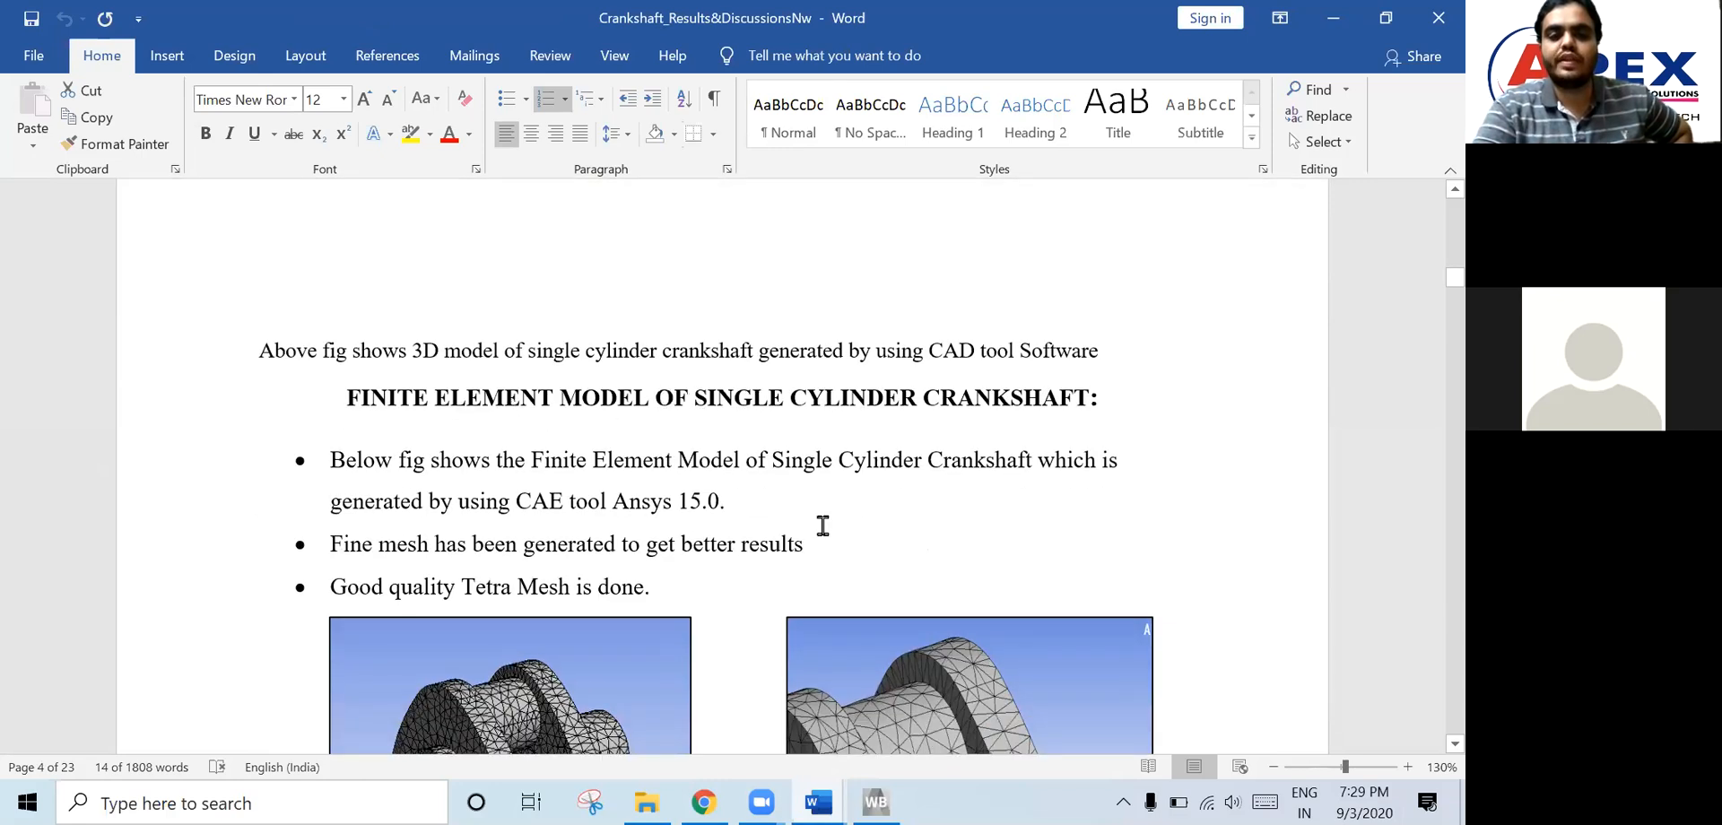
scroll(750, 538, down, 4)
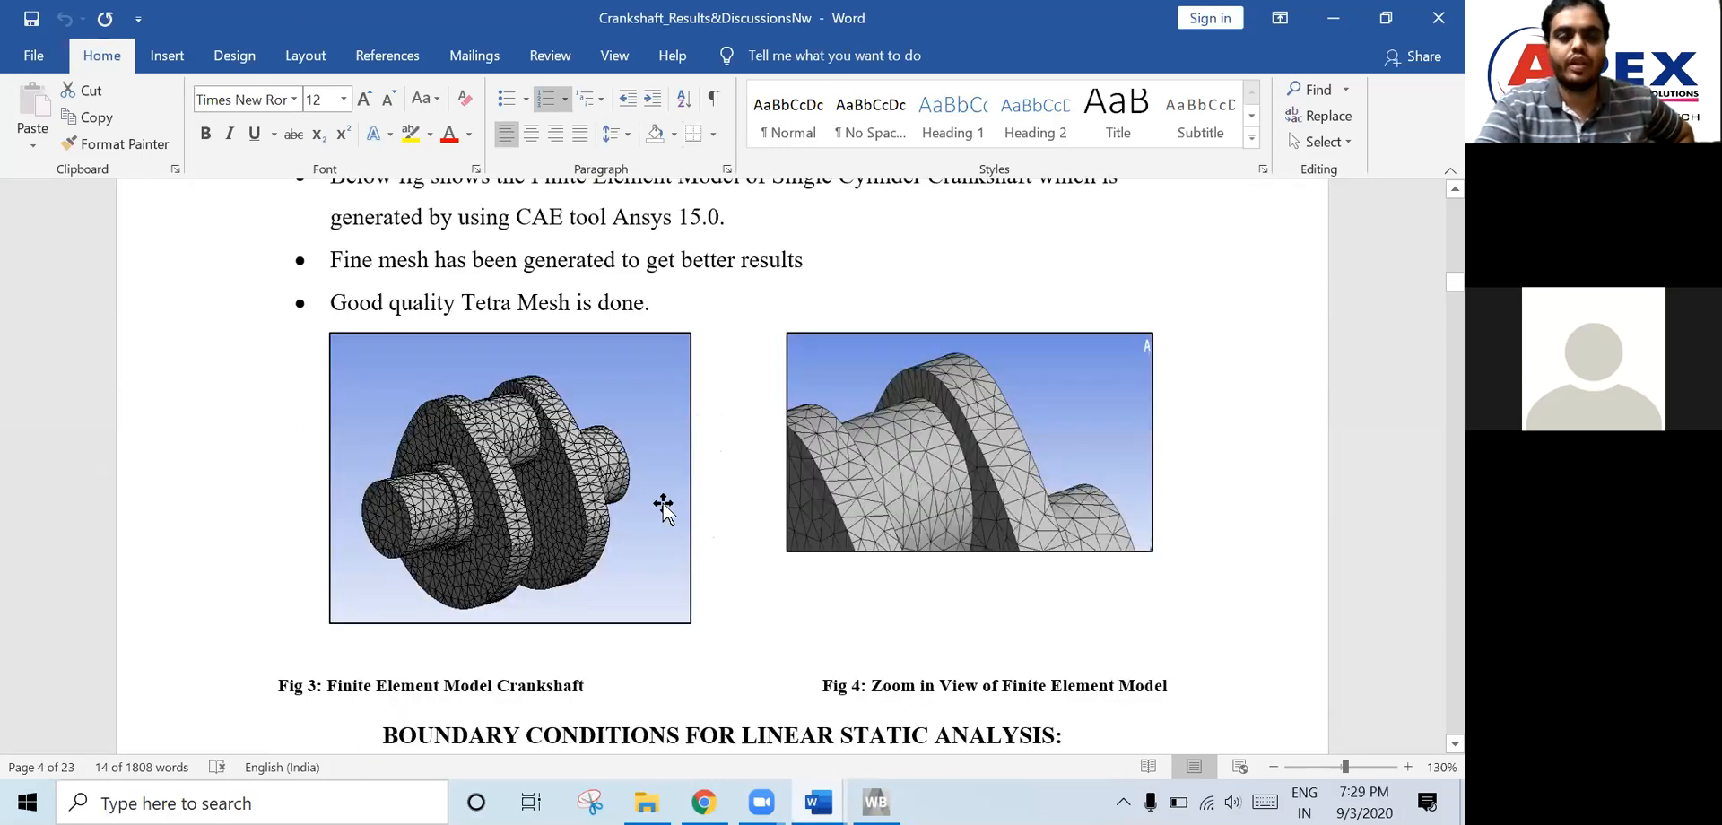
scroll(661, 503, up, 2)
drag(330, 318, 856, 415)
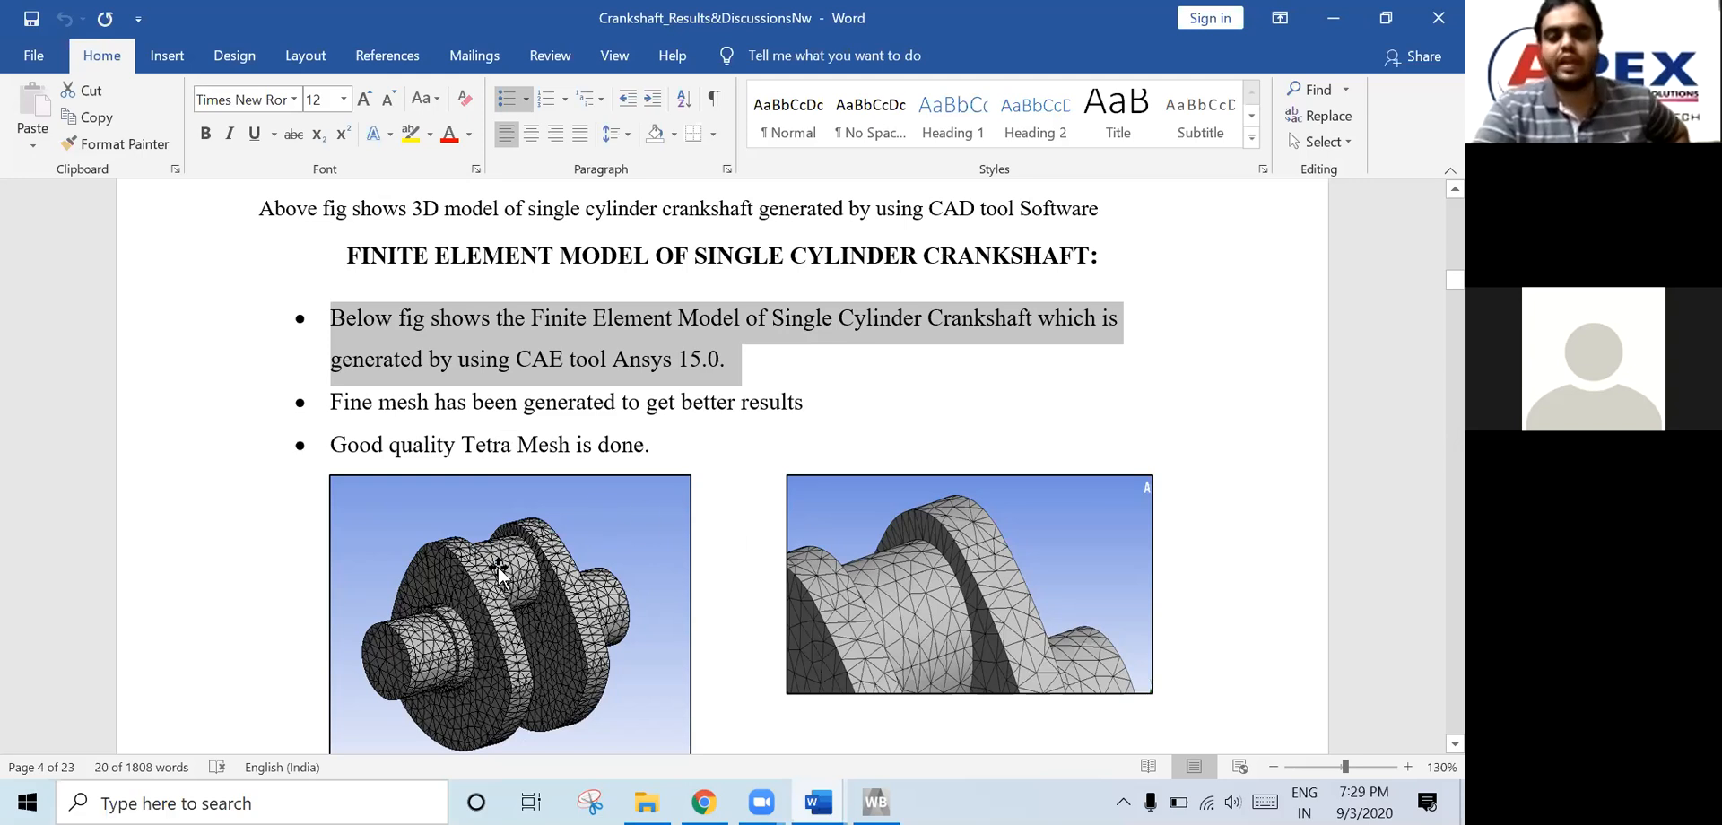
scroll(497, 565, down, 3)
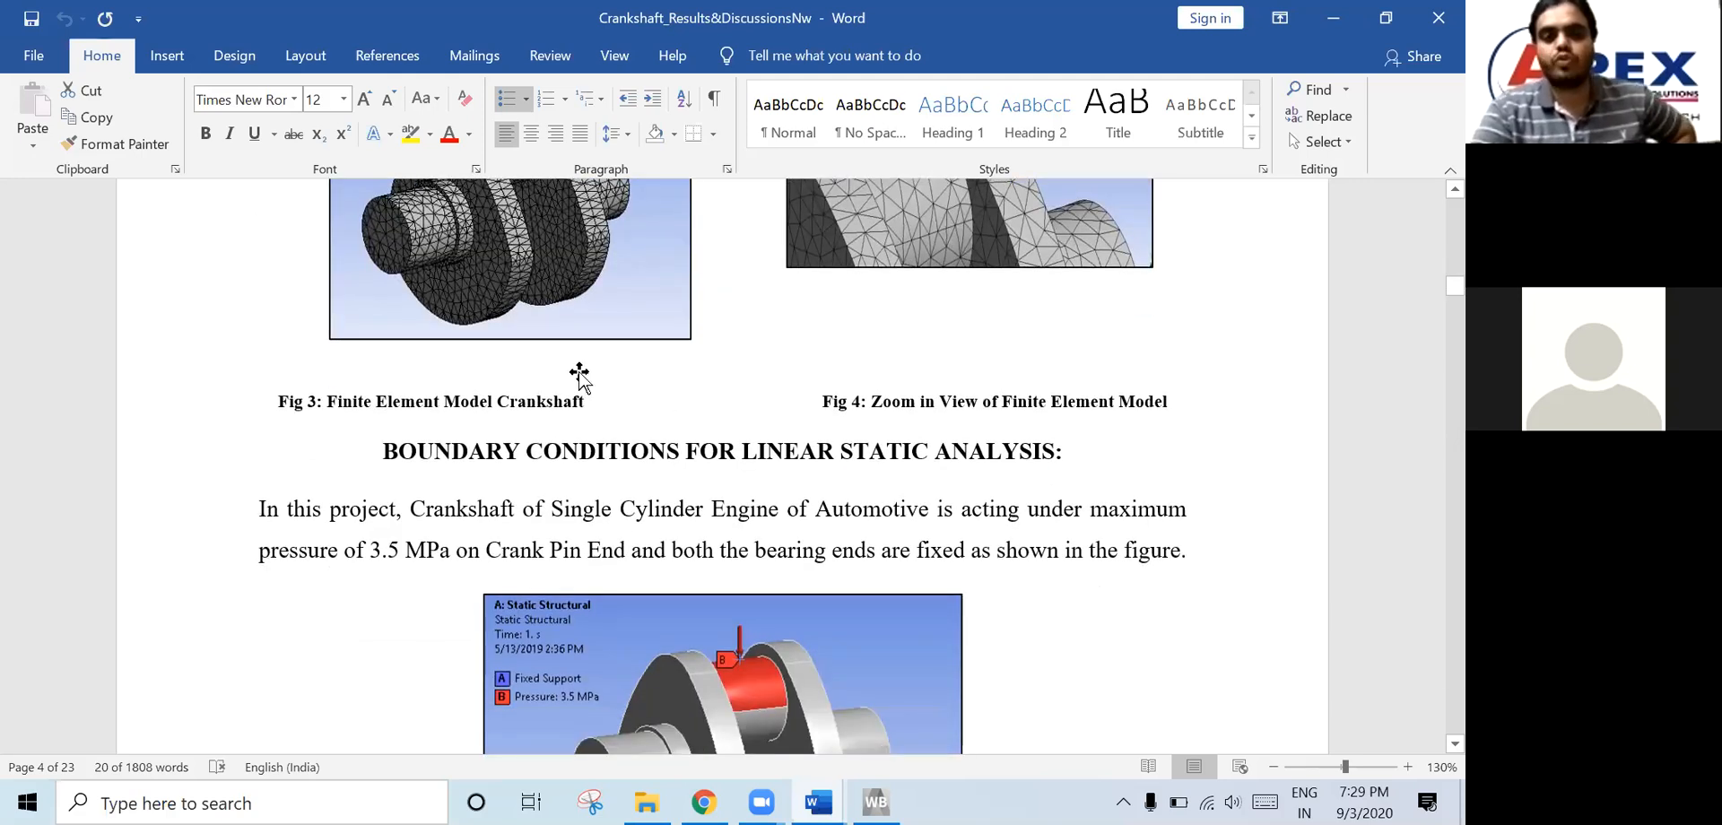
scroll(603, 415, up, 2)
- Read the boundary conditions for linear static analysis and examine the figure of the fixed supports and crank pin pressure
scroll(379, 453, down, 2)
drag(378, 453, 1098, 458)
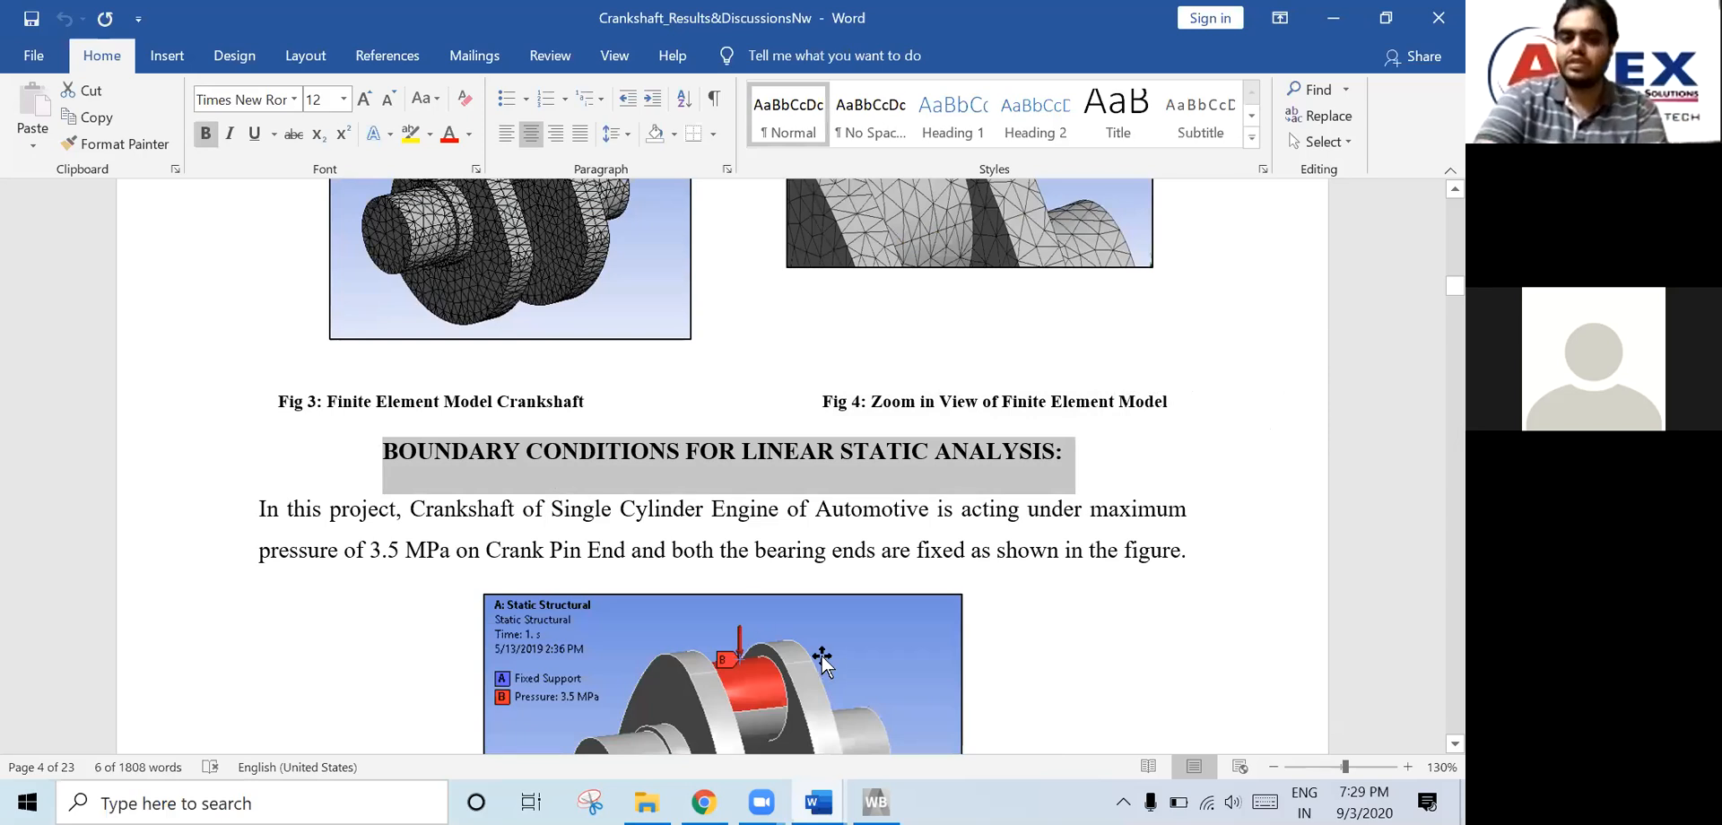
scroll(822, 654, down, 3)
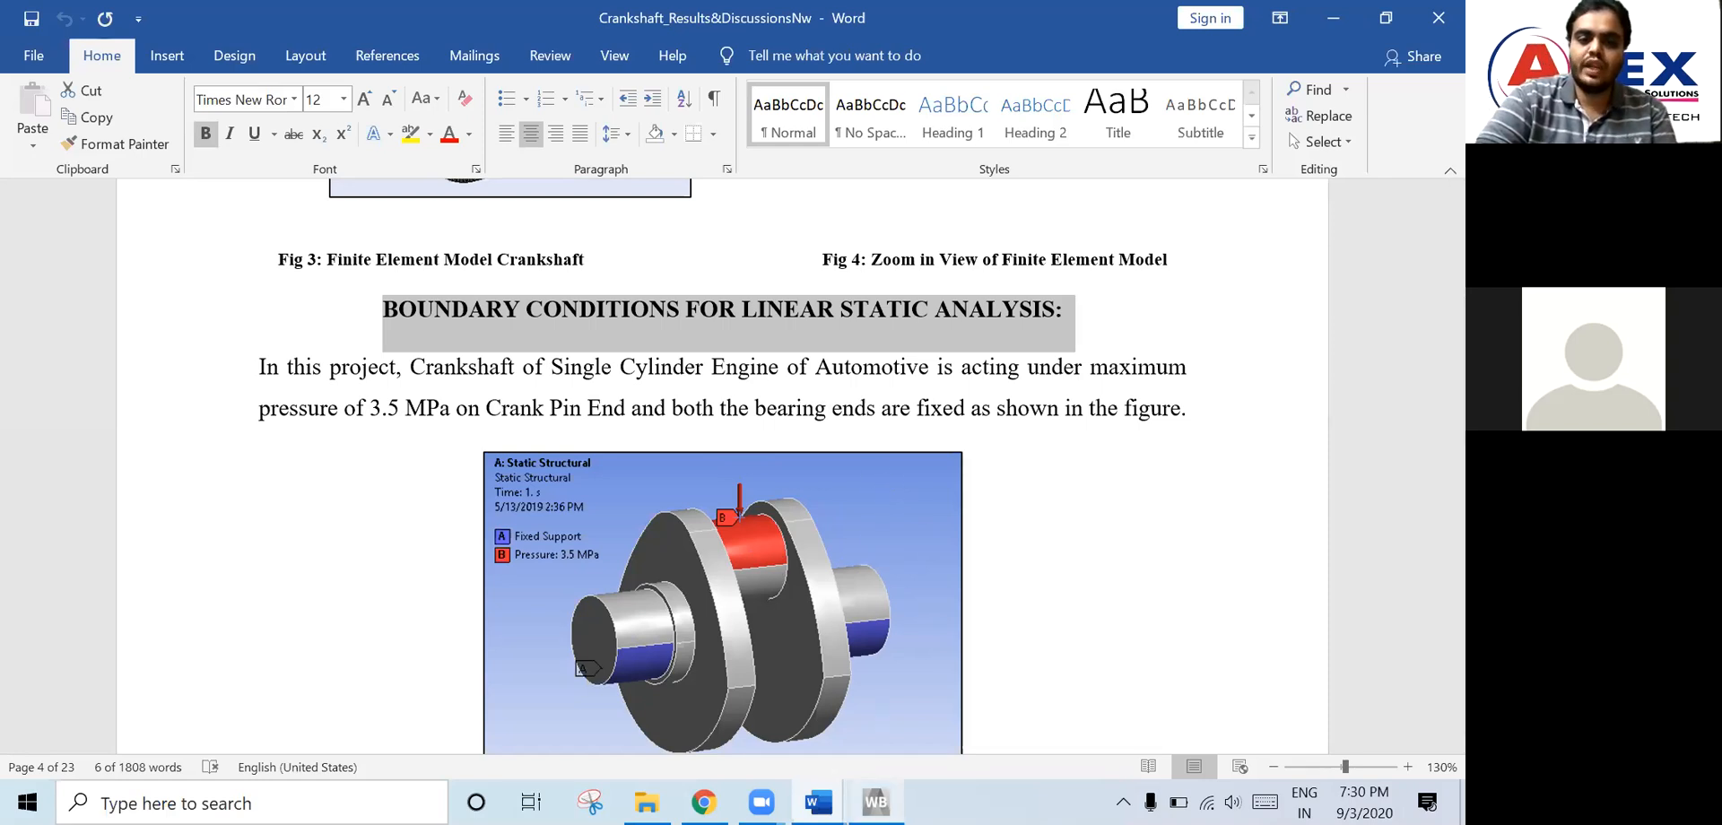
- Switch to the unsaved ANSYS Workbench project and maximize its window
click(876, 802)
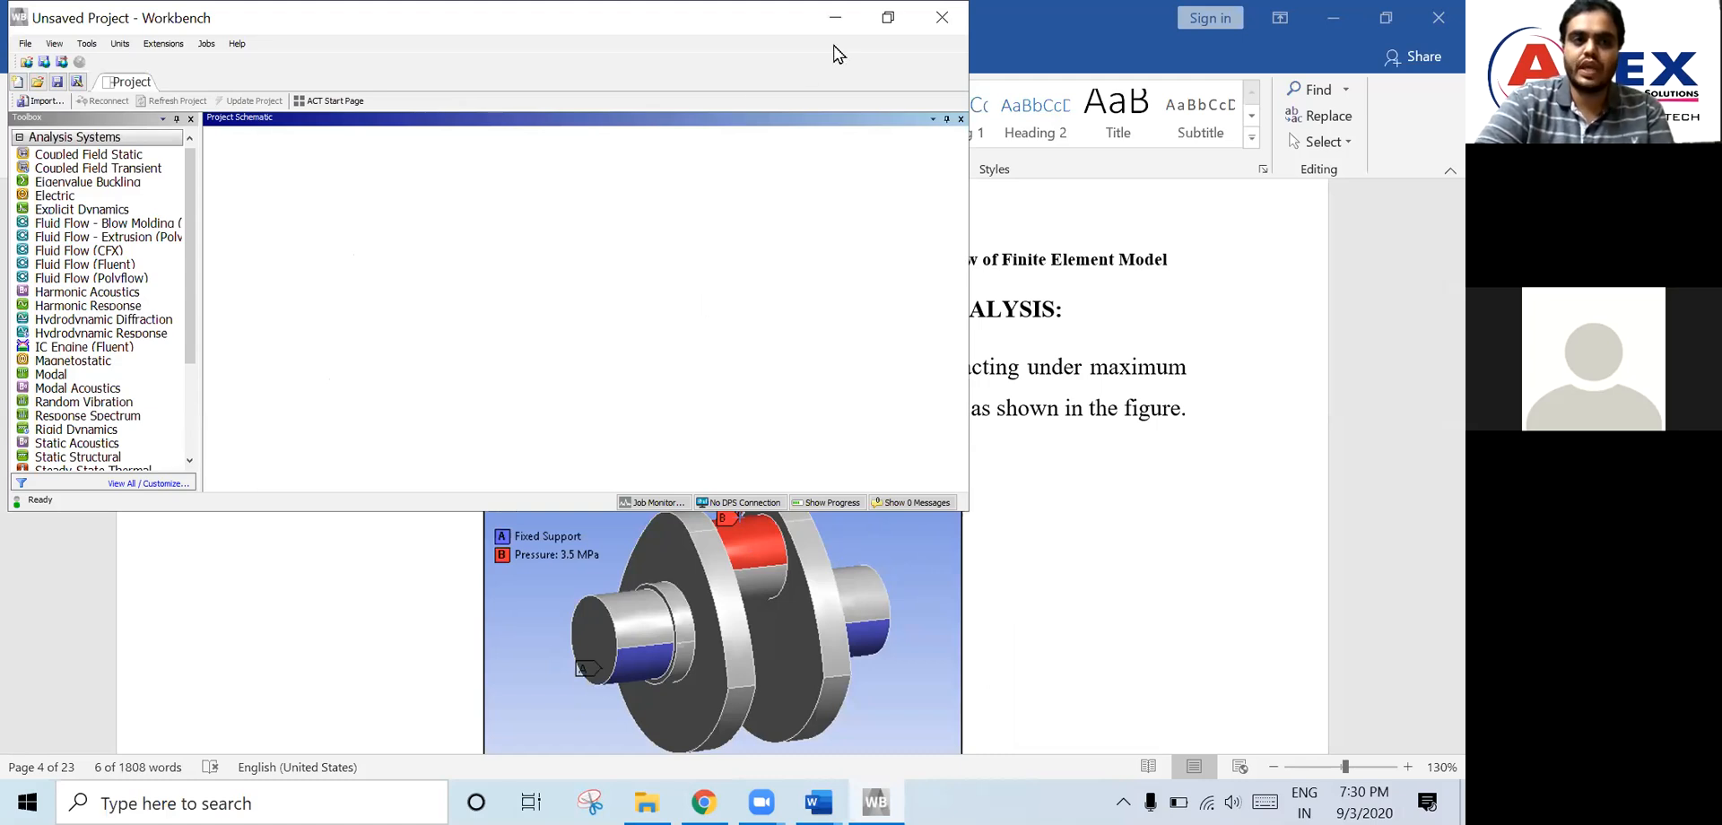
click(888, 17)
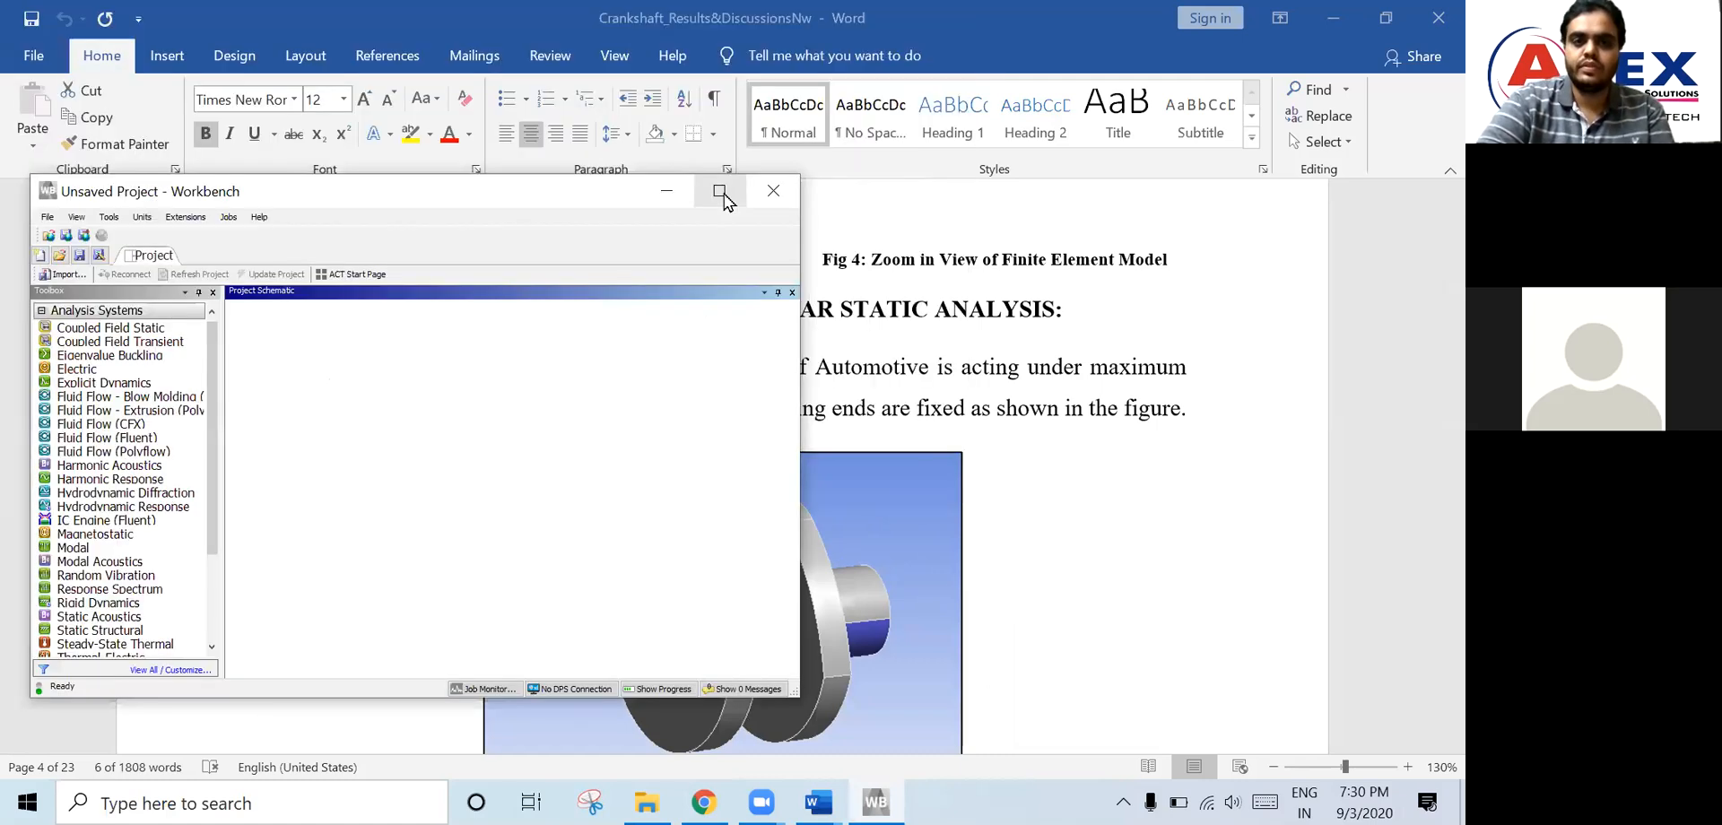
click(722, 192)
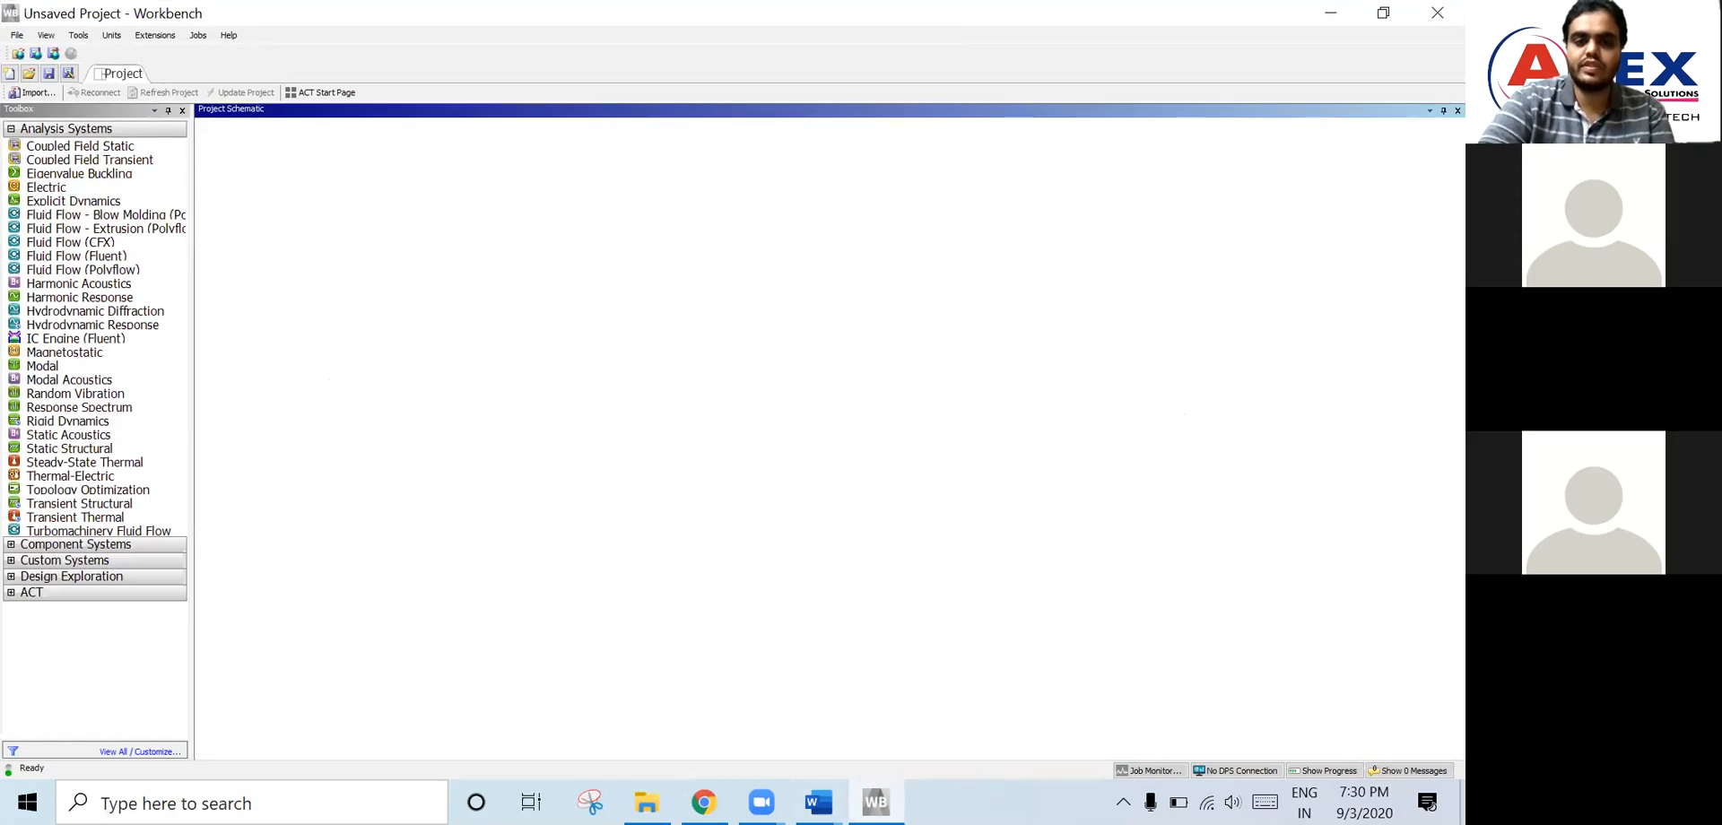
- Show the Windows desktop and launch CATIA V5R20
right_click(967, 798)
click(1019, 632)
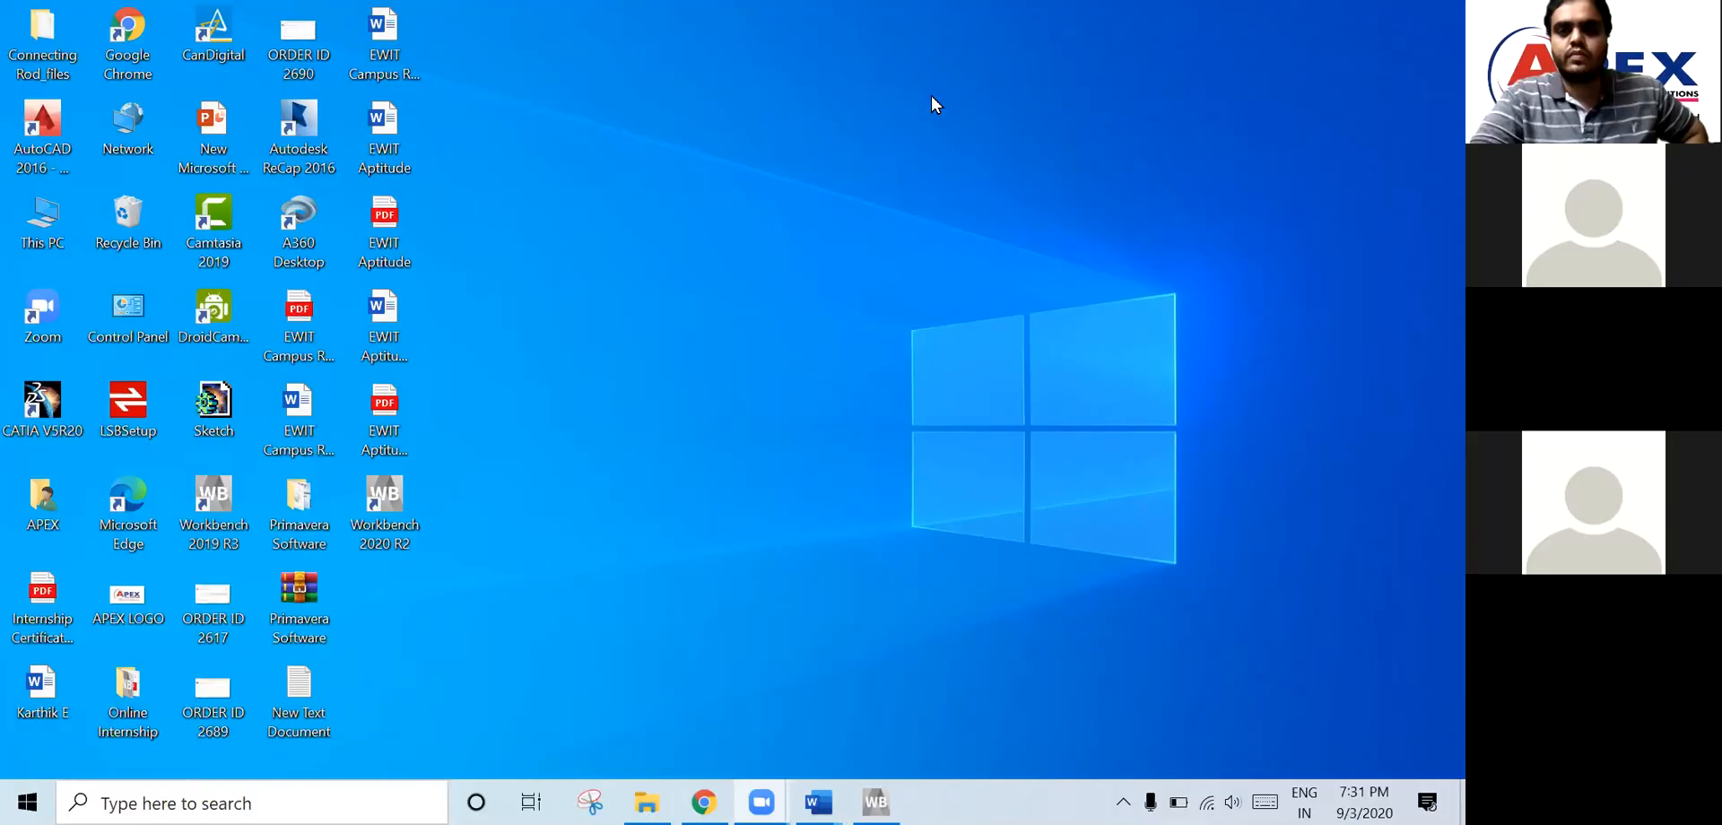
click(42, 408)
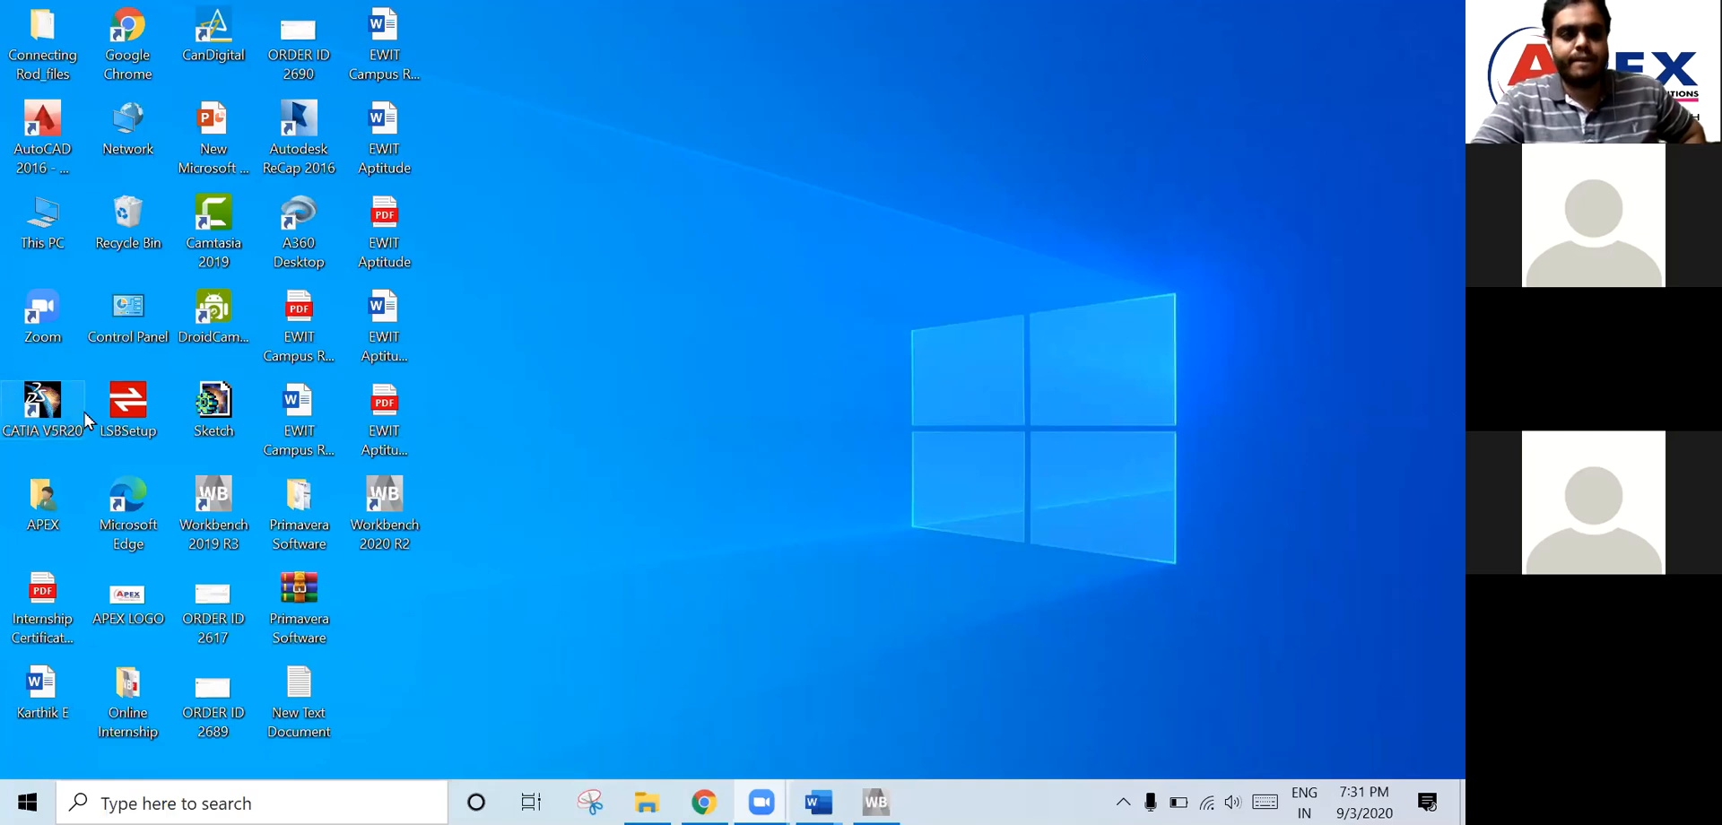
click(667, 395)
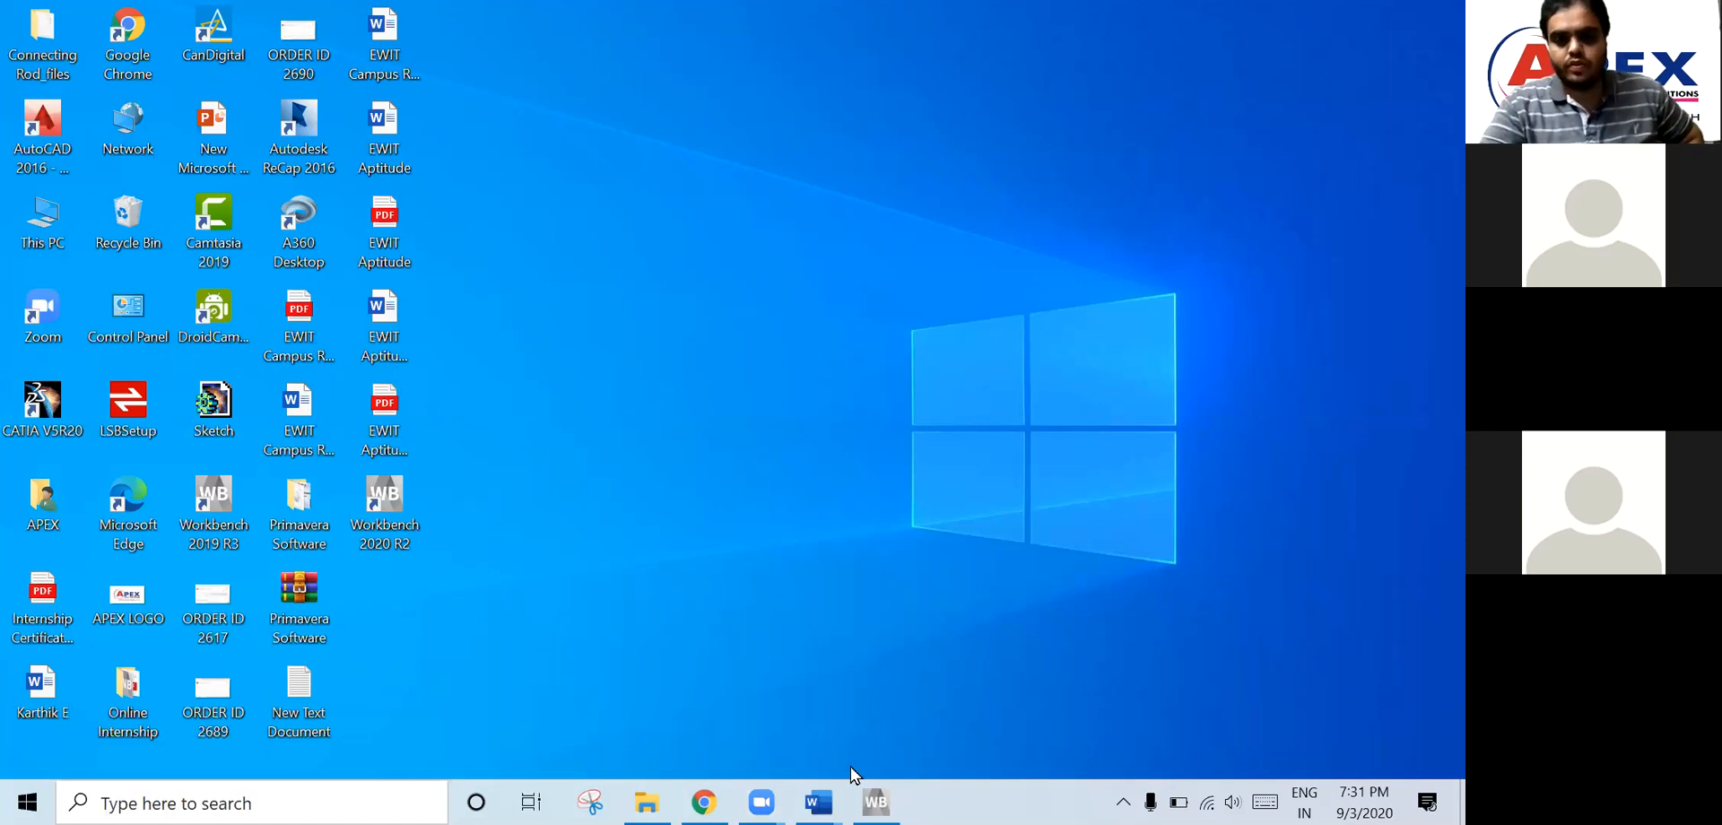
- Return to ANSYS Workbench and look over the available analysis systems, including Static Structural, Steady-State Thermal, Modal Acoustics and Eigenvalue Buckling
click(877, 802)
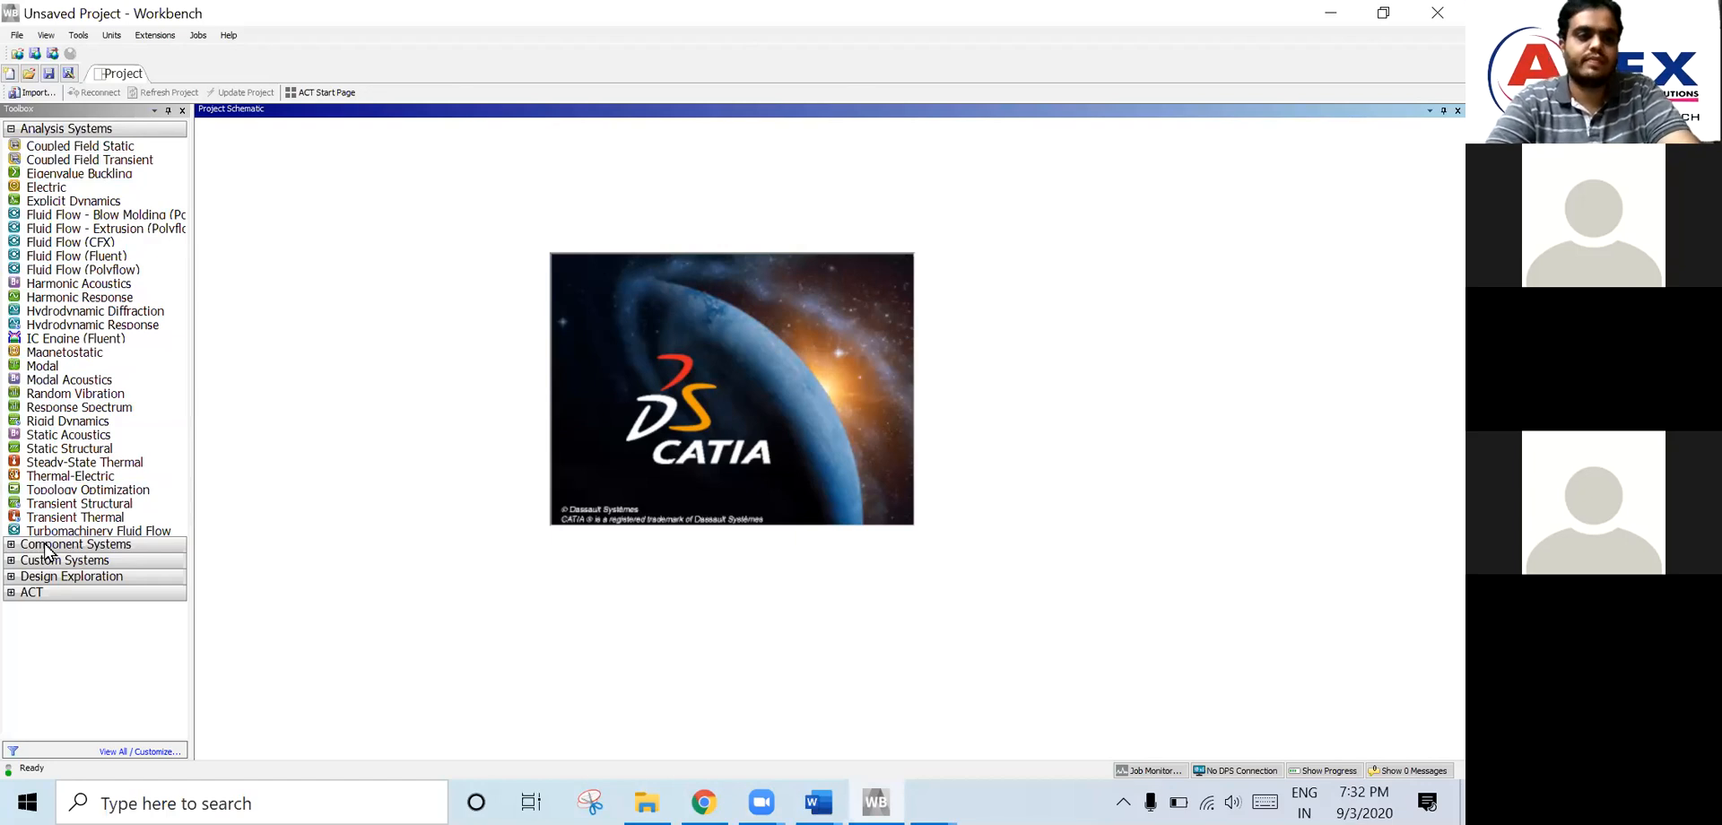
click(70, 451)
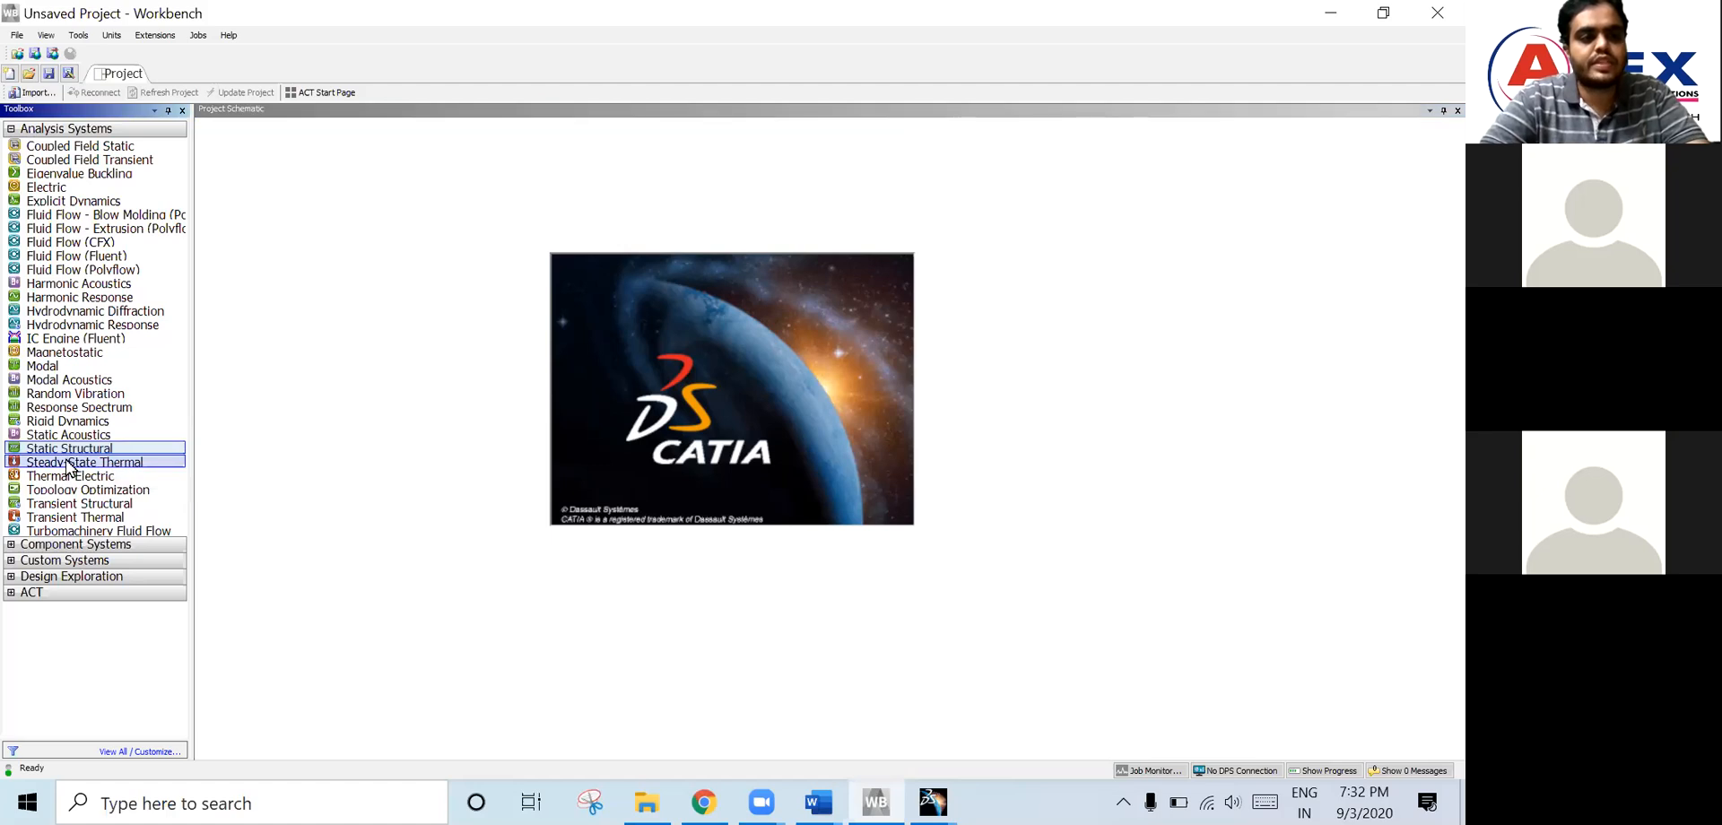
click(68, 462)
click(63, 380)
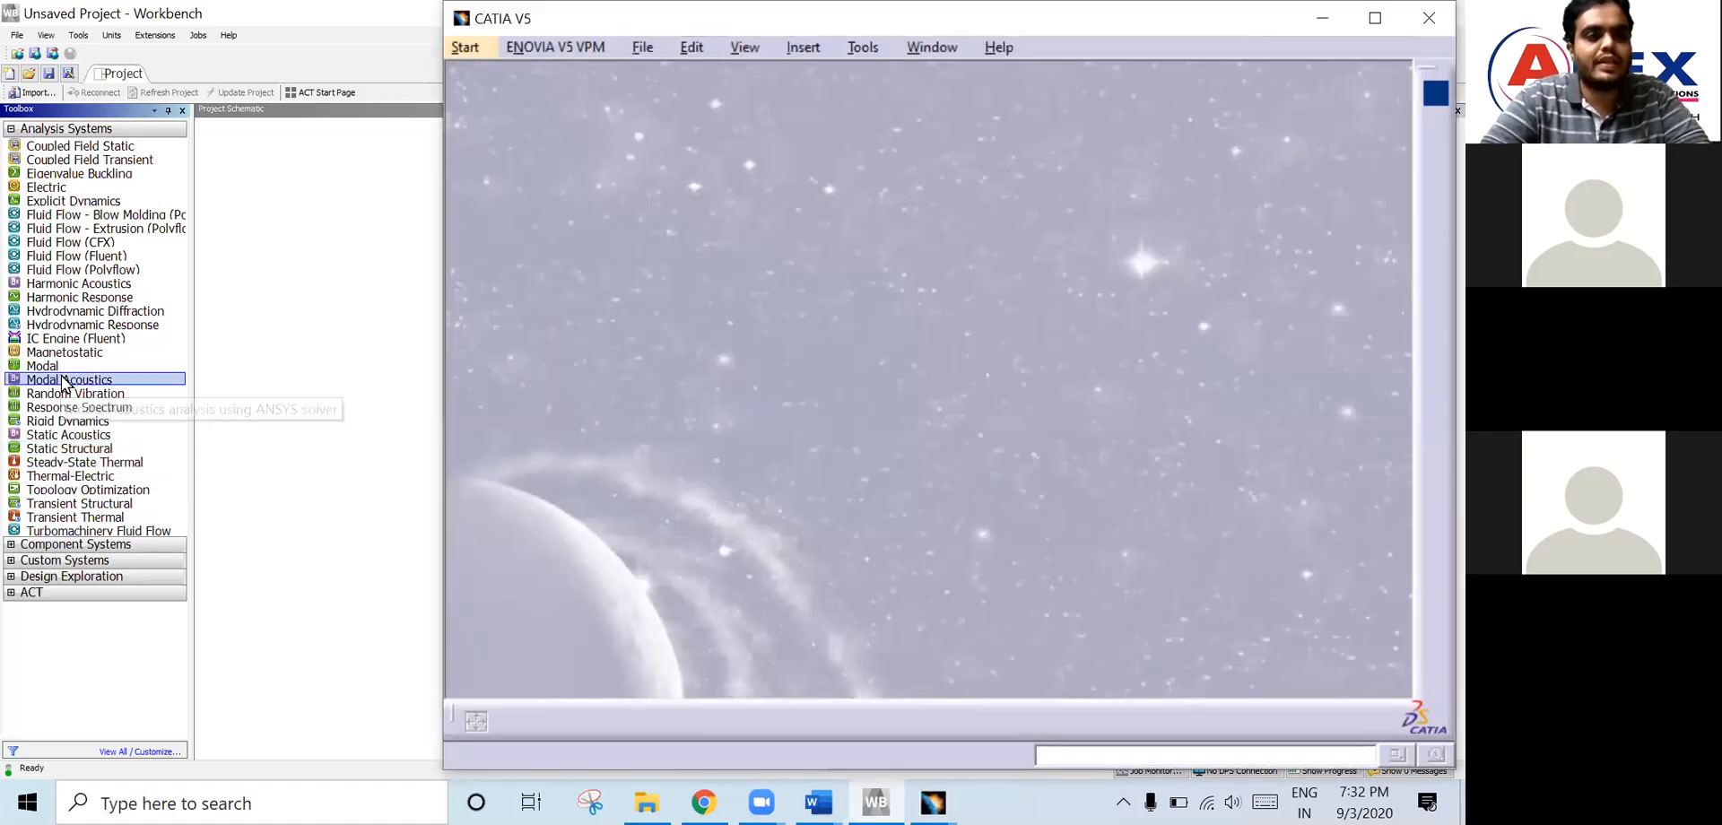
click(51, 175)
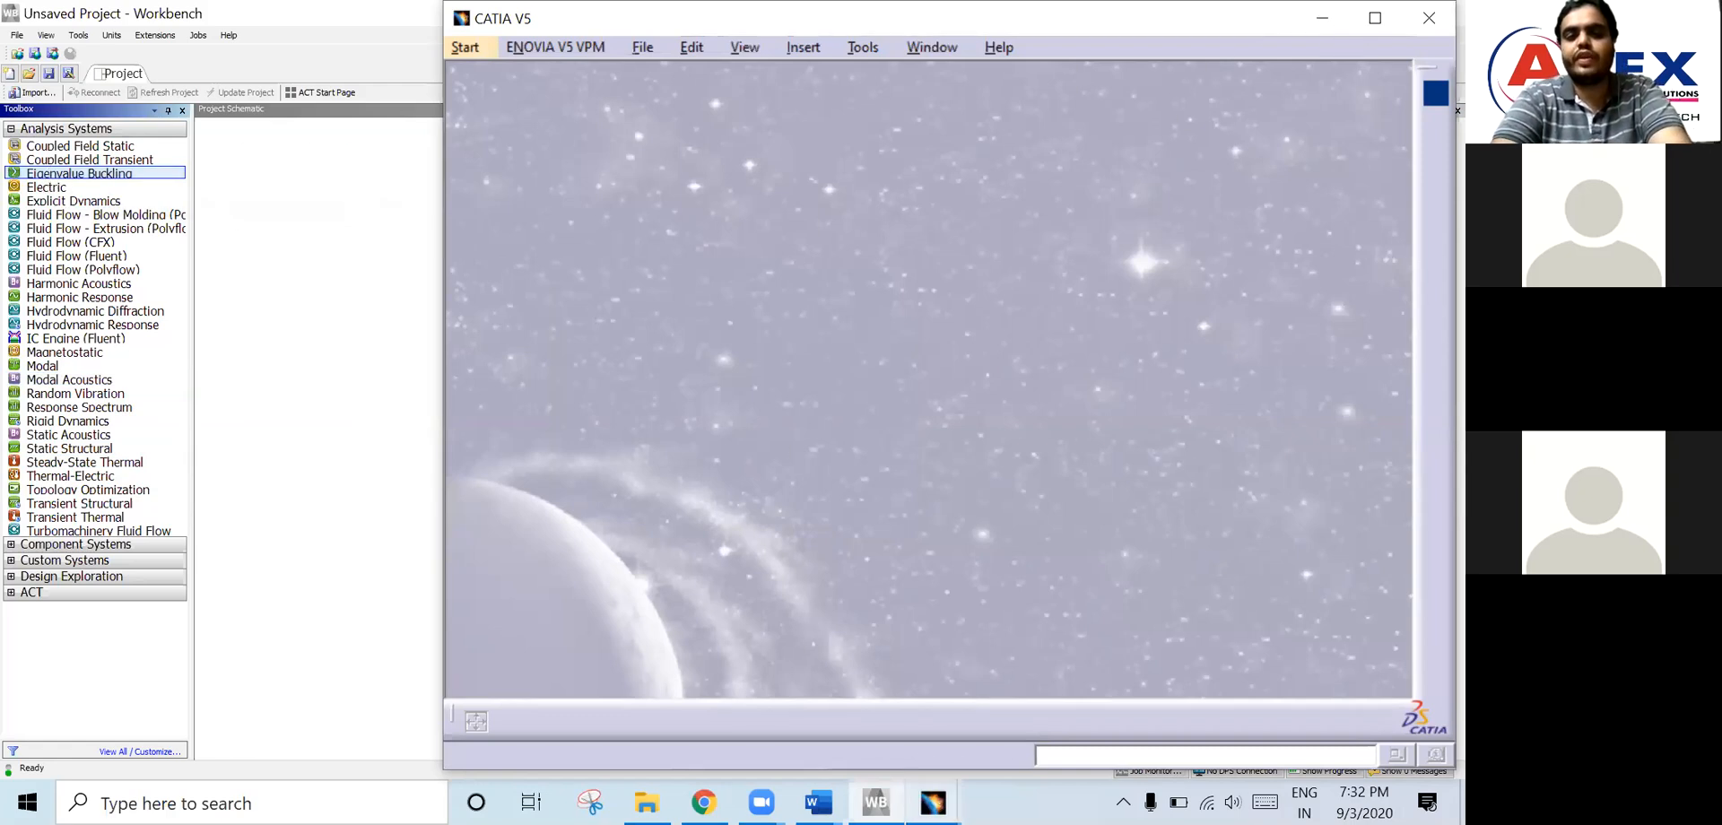
- Bring ANSYS Workbench in front of CATIA and add a Static Structural analysis system to the empty project schematic
mouse_move(934, 803)
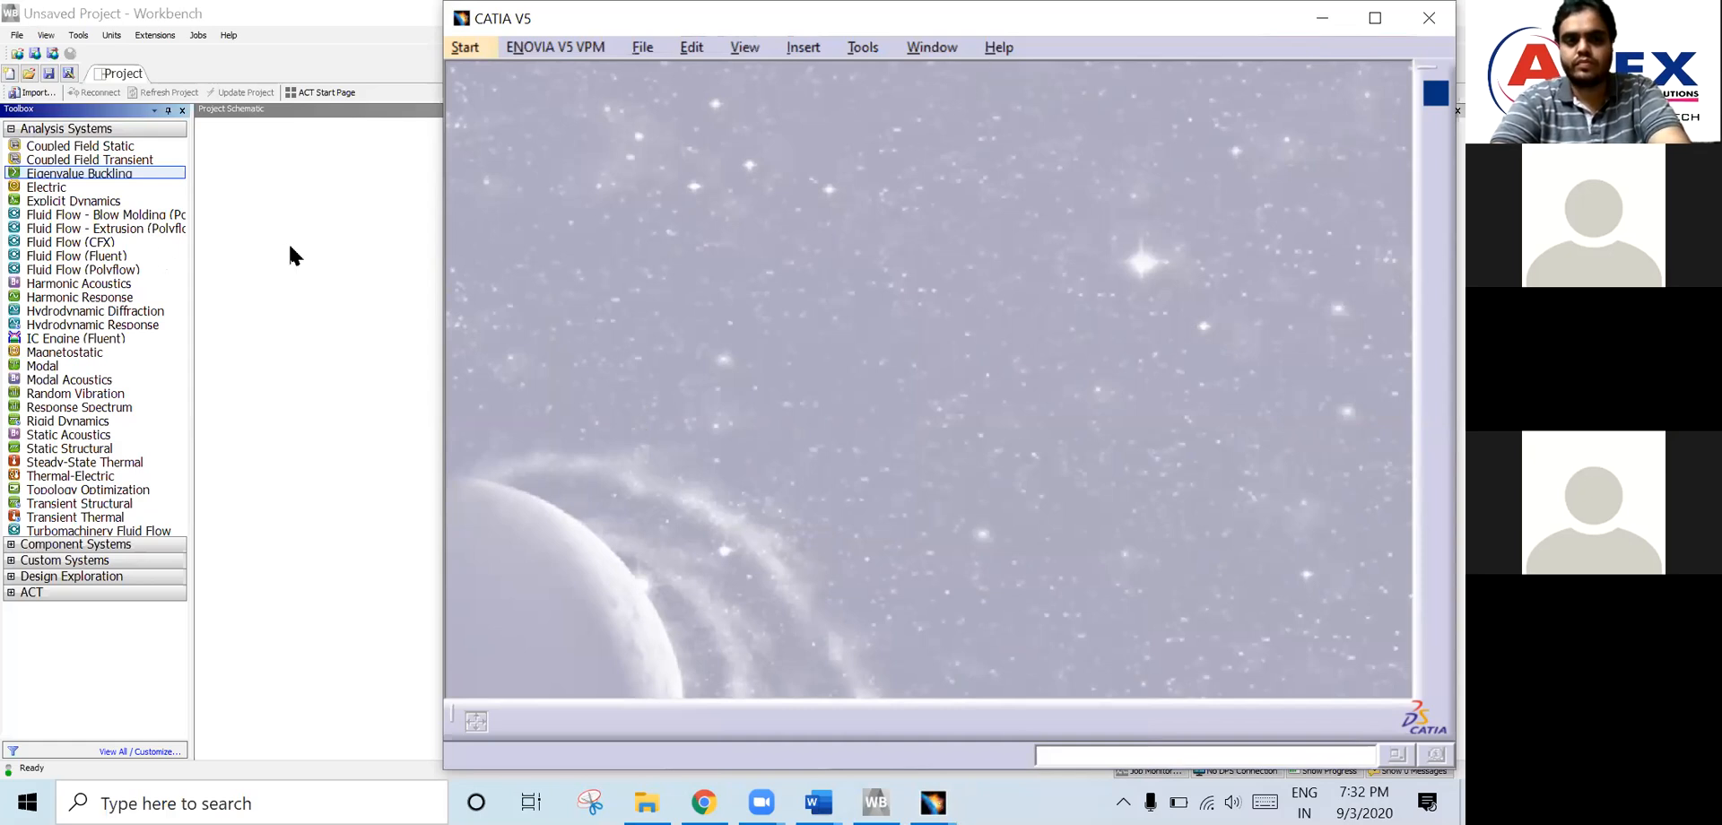
click(606, 362)
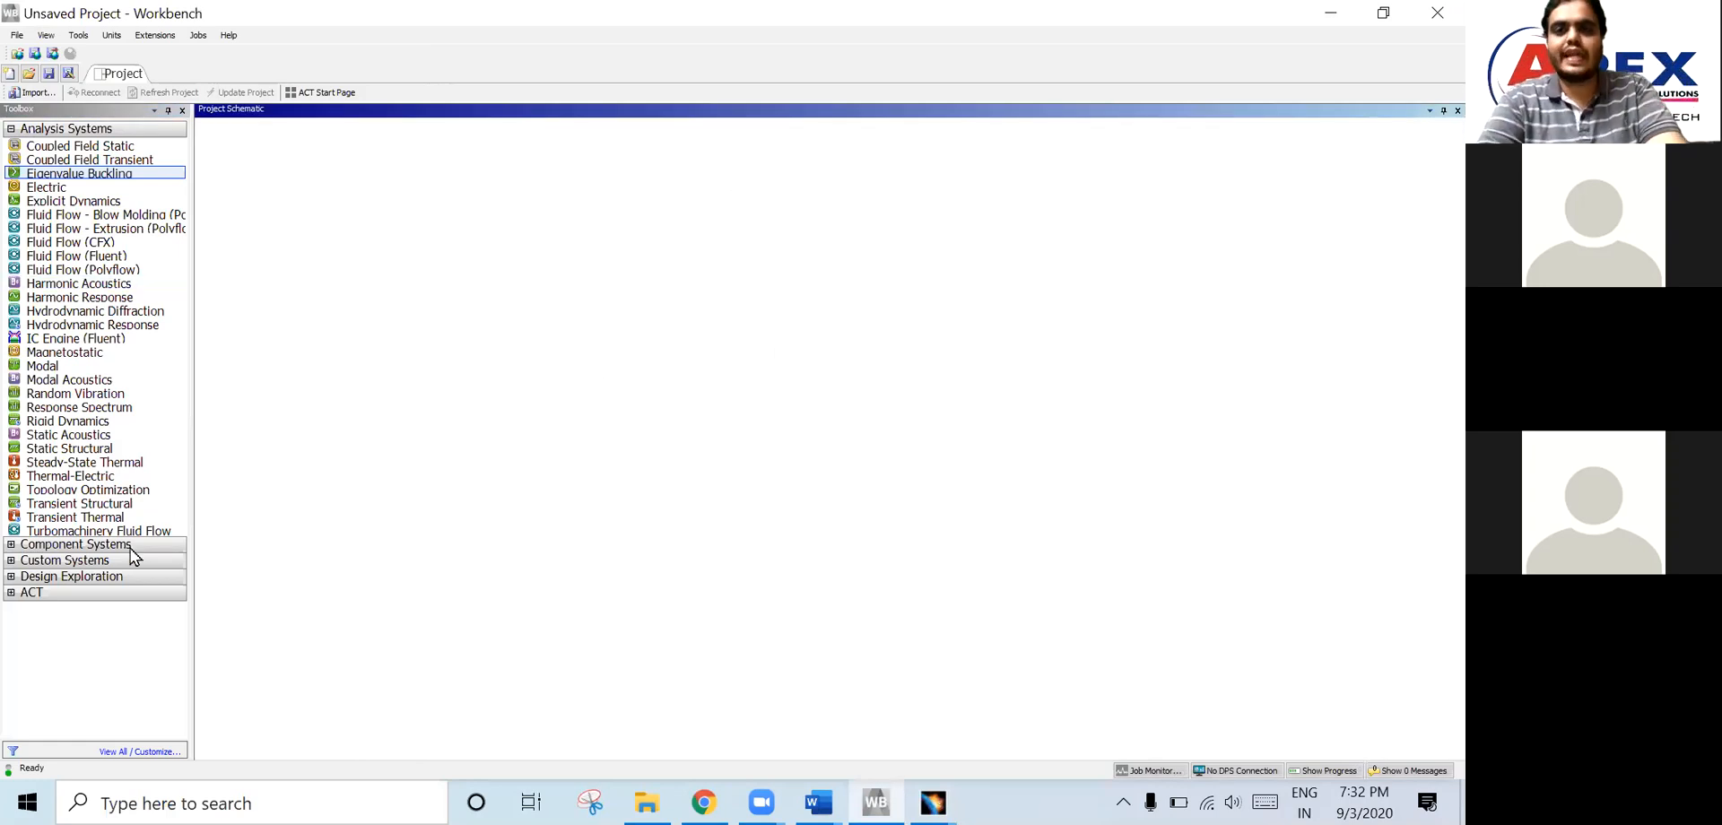
click(61, 448)
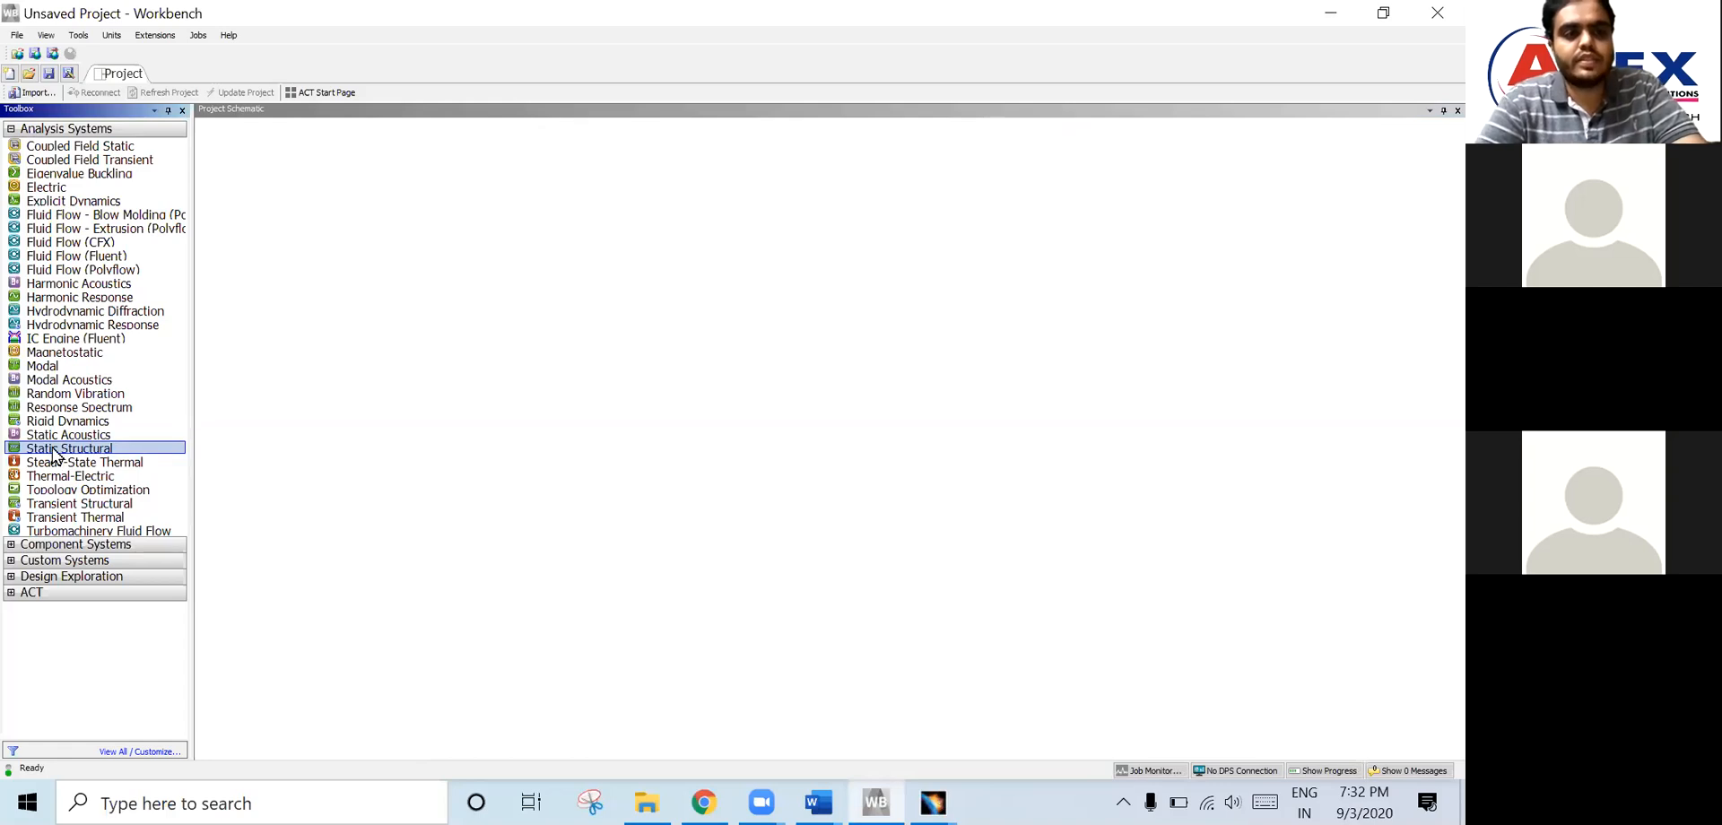
drag(53, 455, 240, 219)
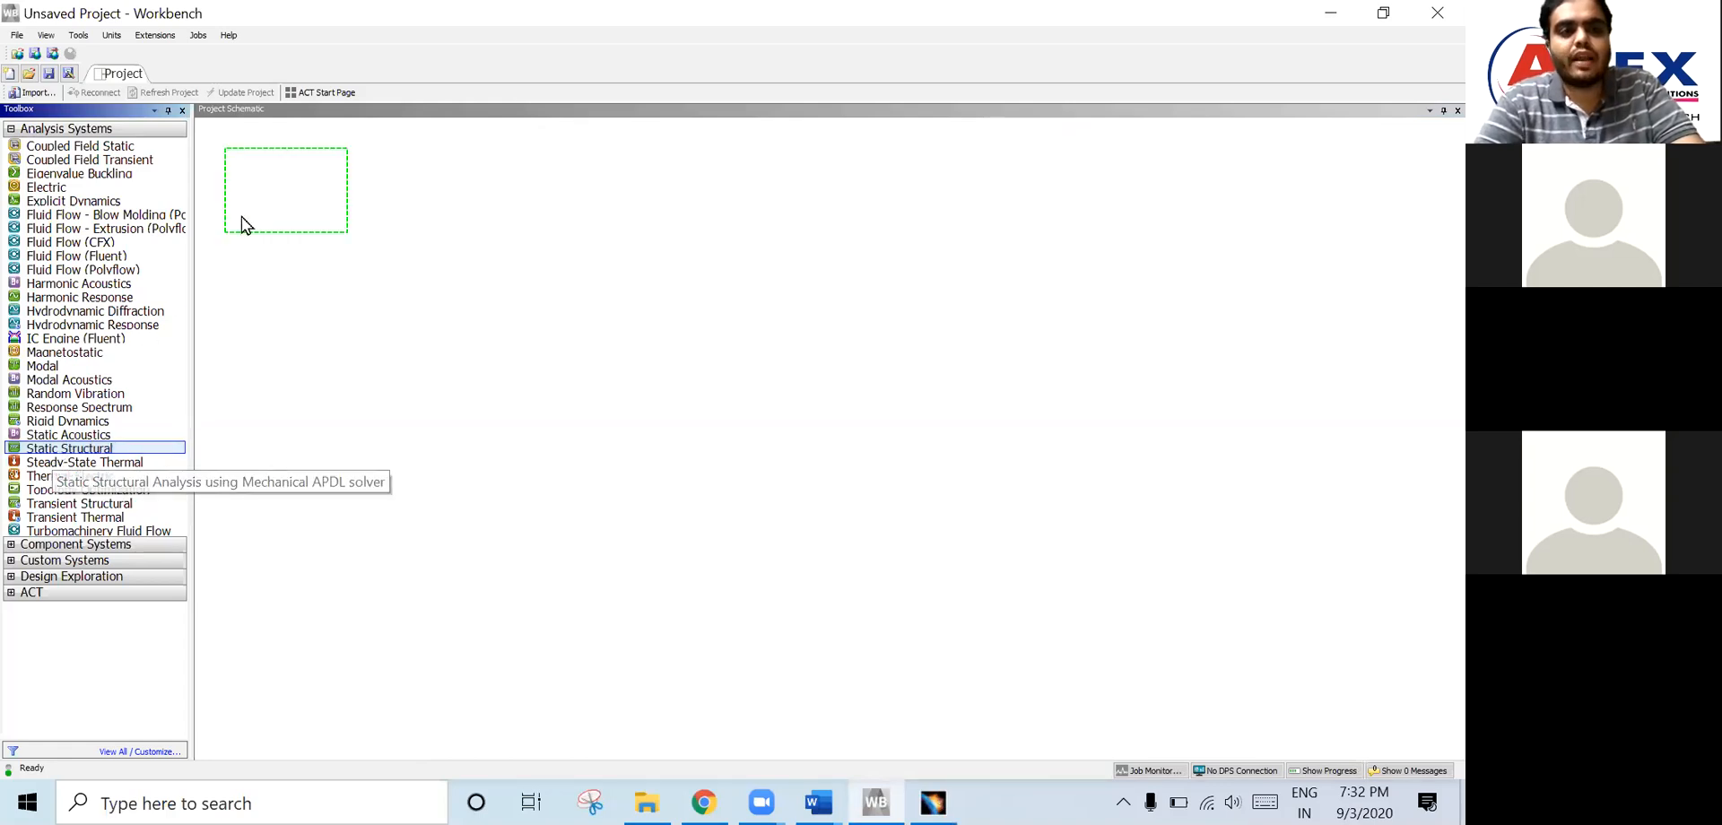
drag(295, 162, 321, 208)
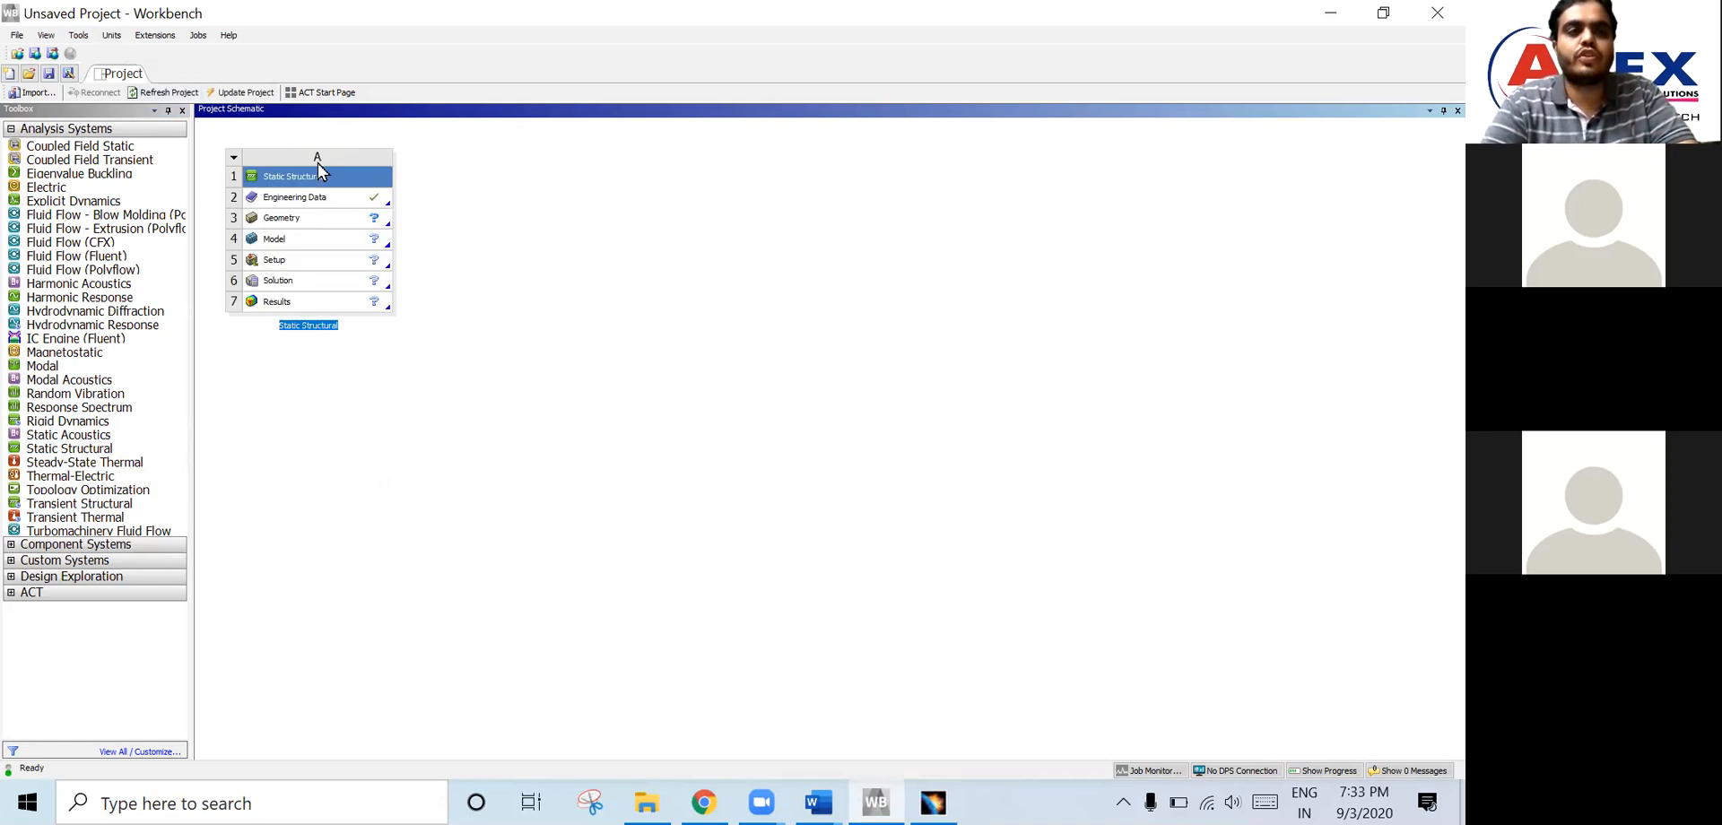
- Set the project units to Metric (tonne, mm, s, °C) and open the Static Structural system's Engineering Data
click(111, 38)
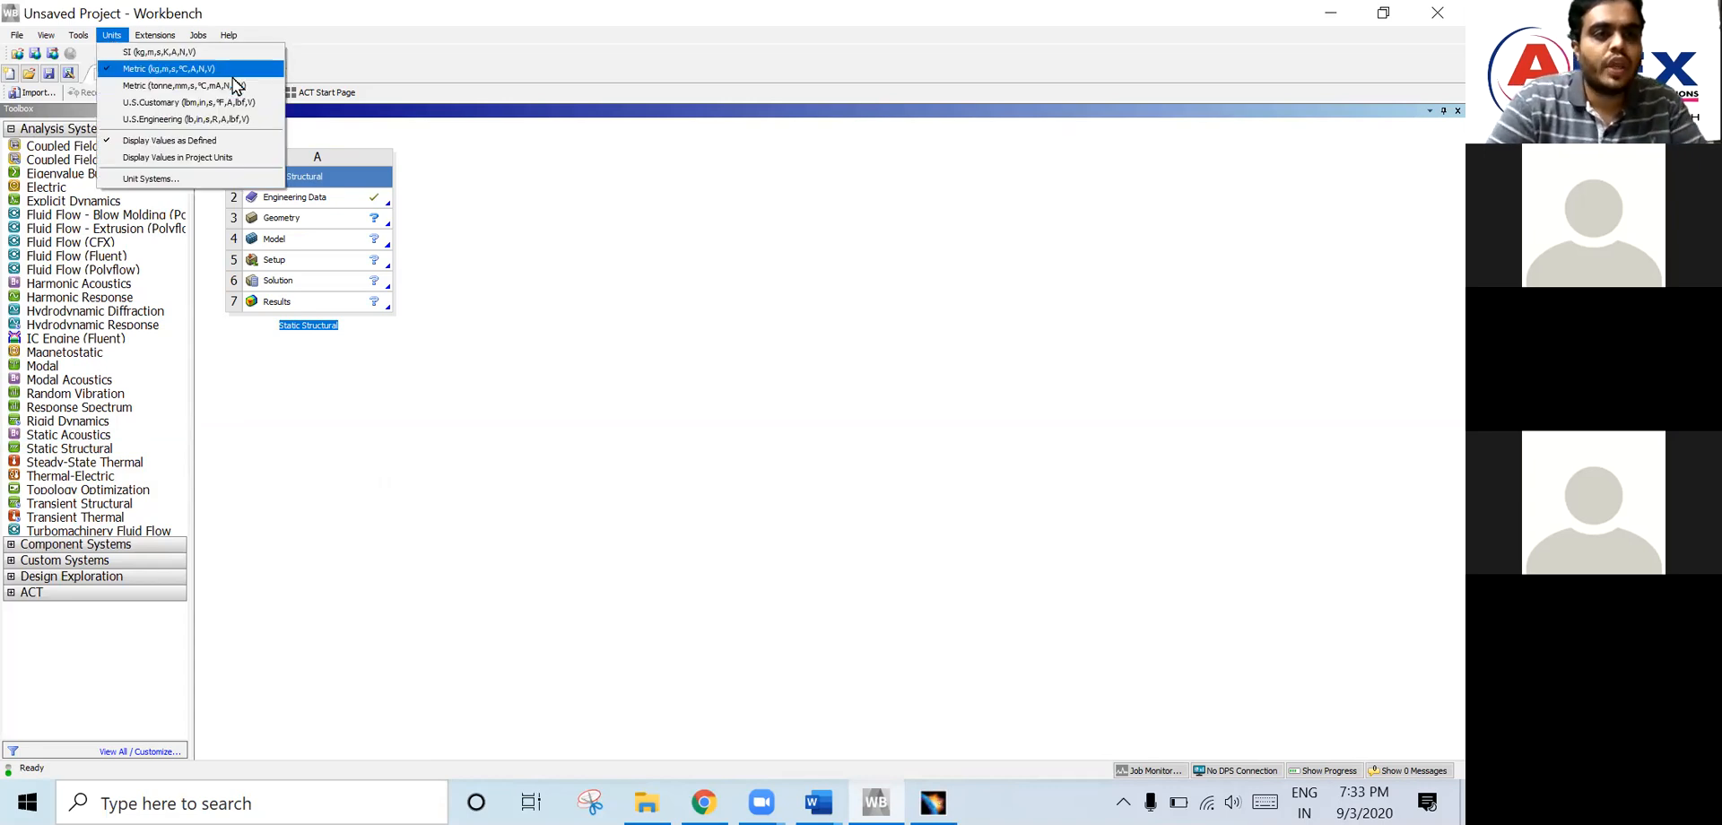
click(165, 88)
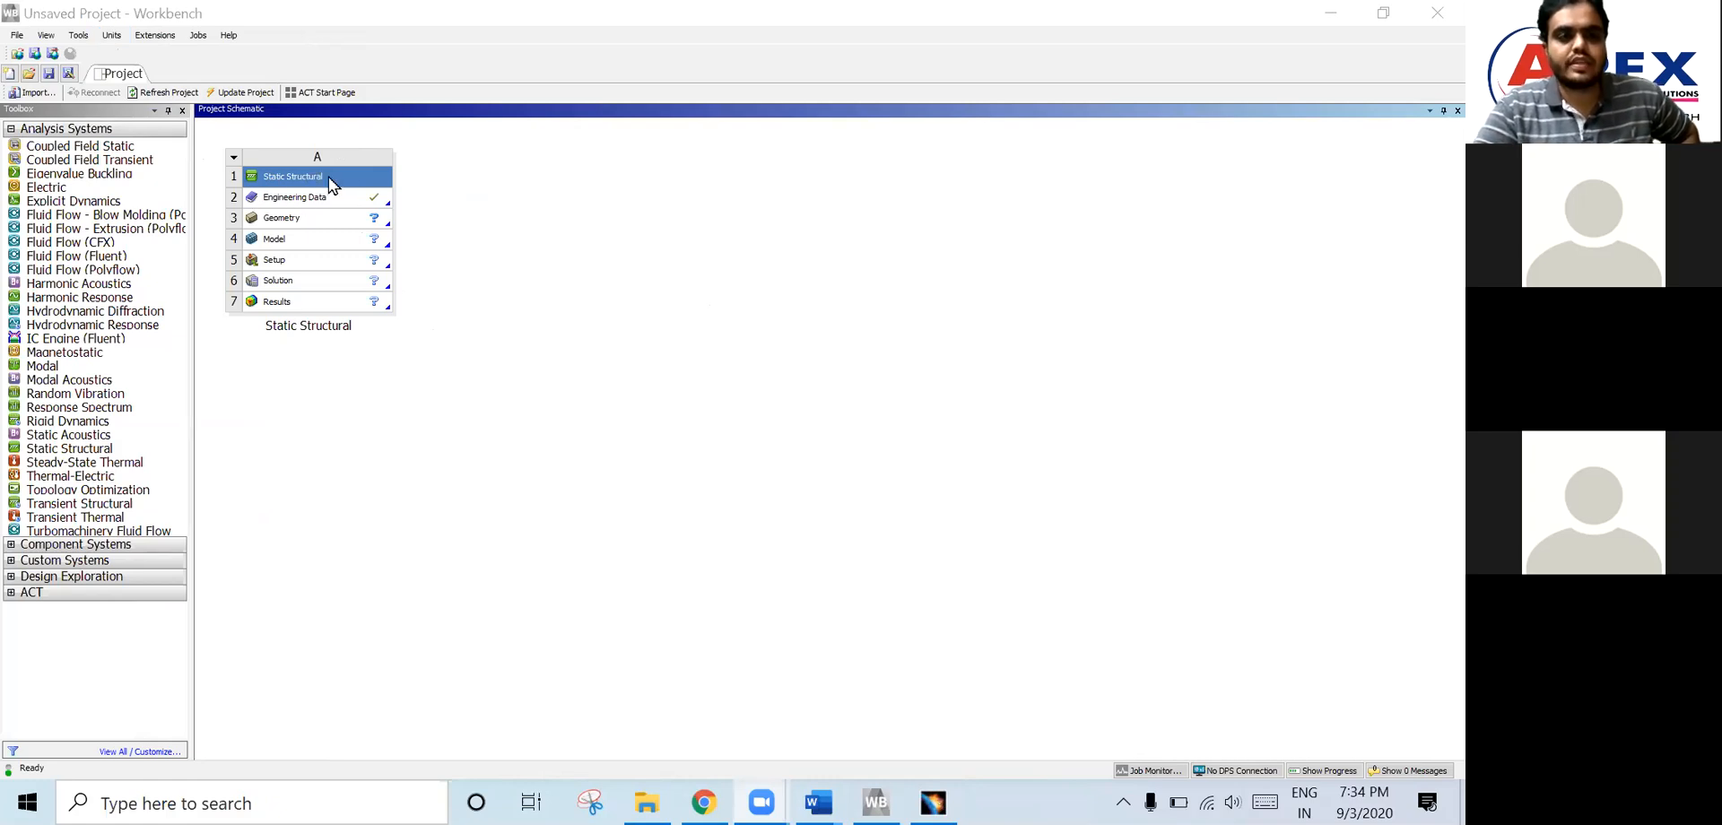
click(321, 199)
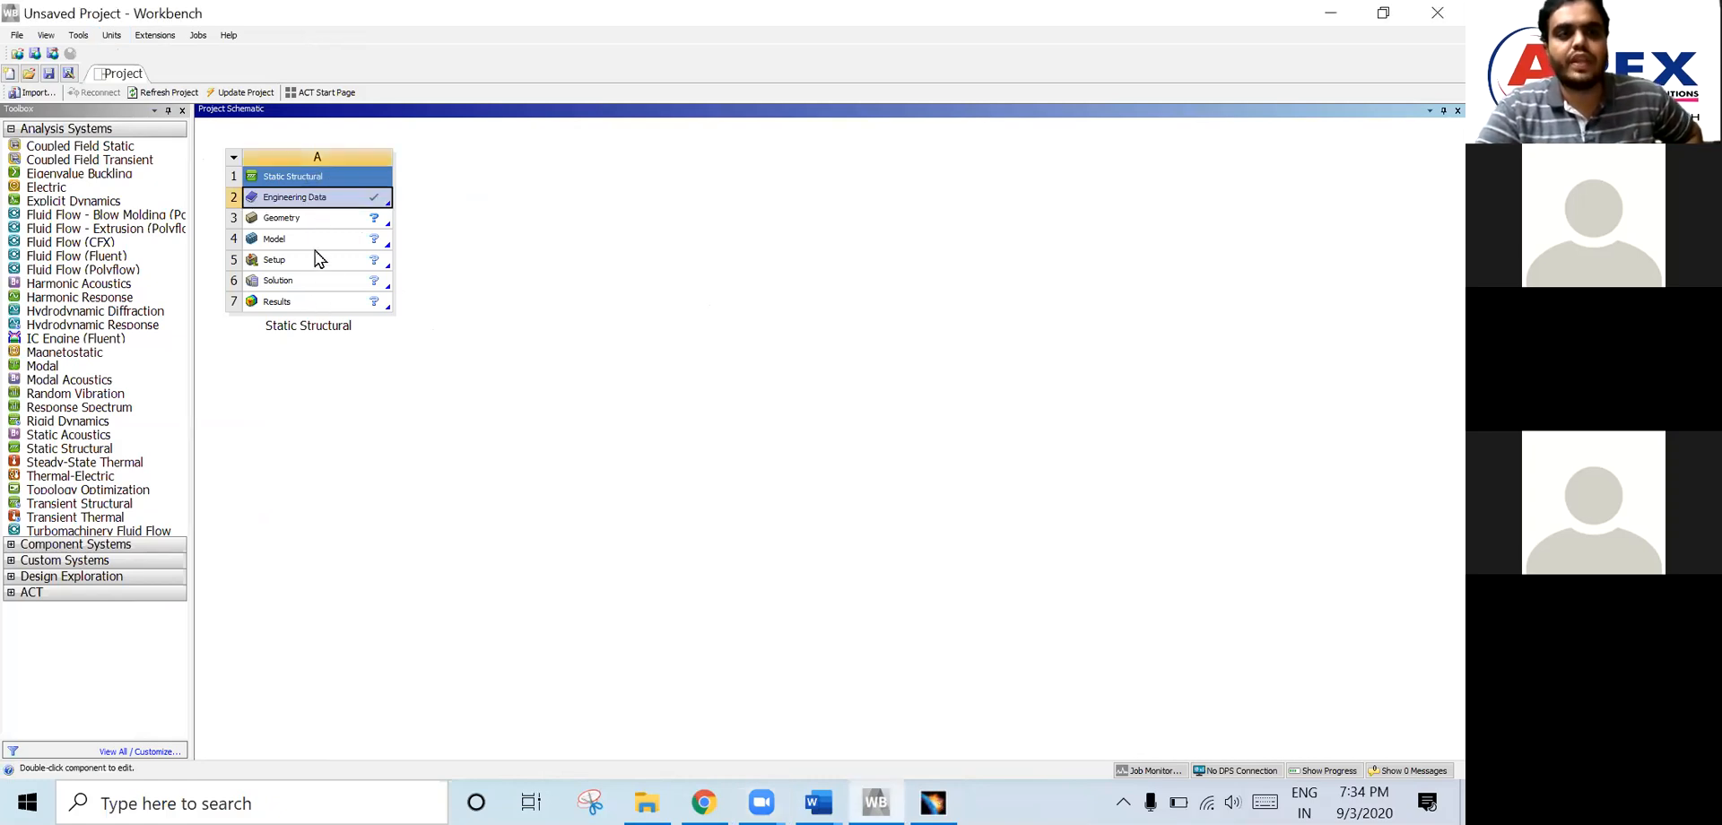
double_click(317, 198)
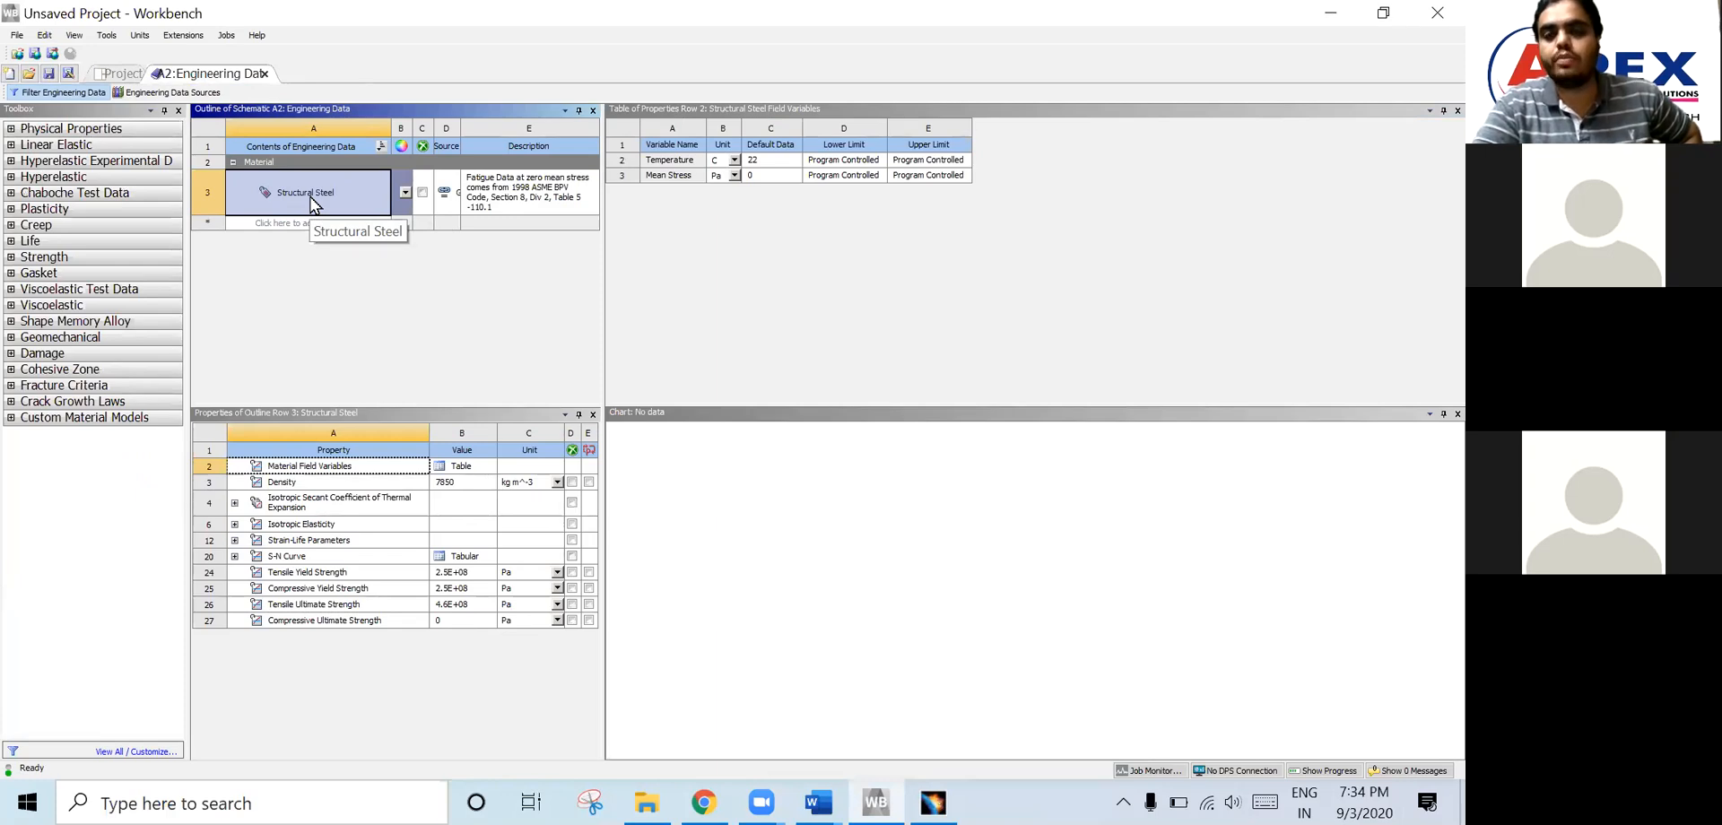
- Add Gray Cast Iron, Titanium Alloy and Aluminum Alloy from the General Materials source to the project's Engineering Data
click(201, 95)
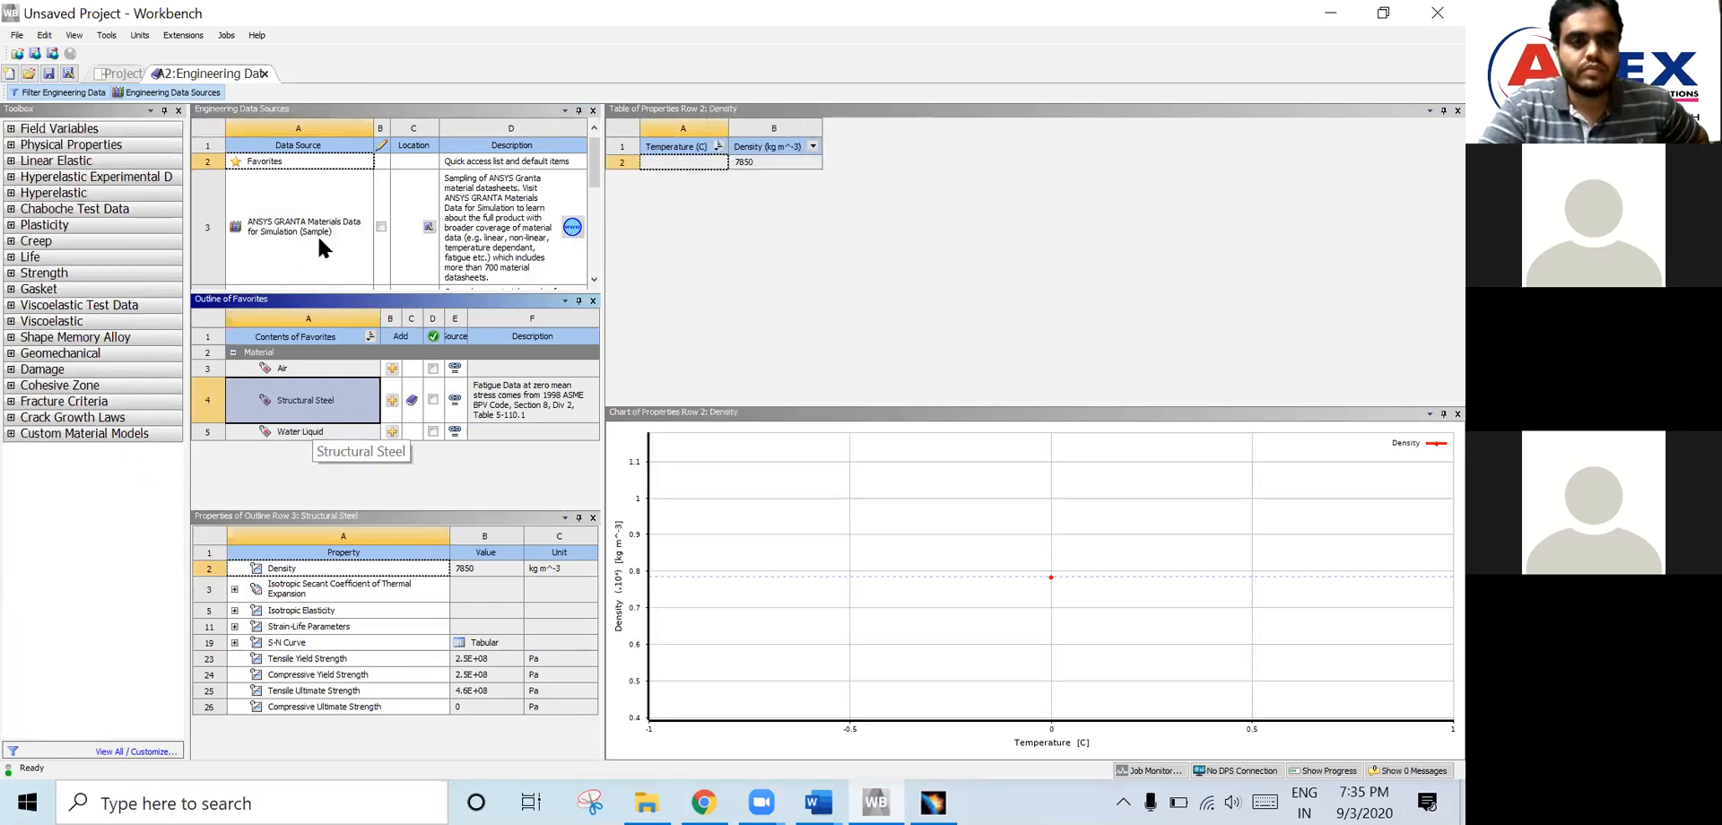
scroll(336, 244, down, 3)
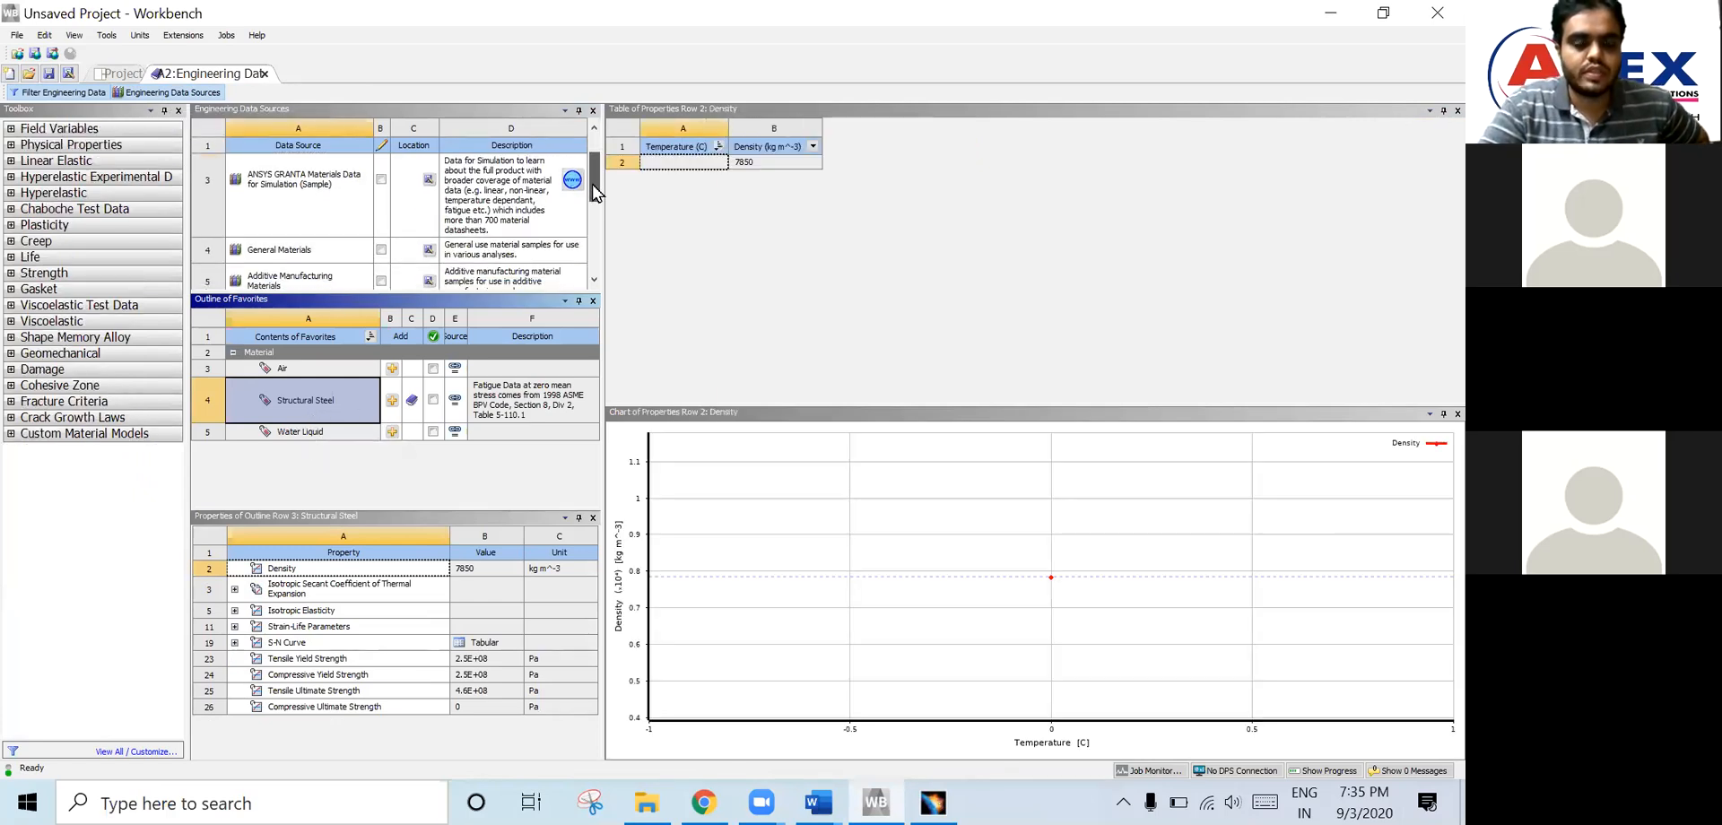
click(288, 241)
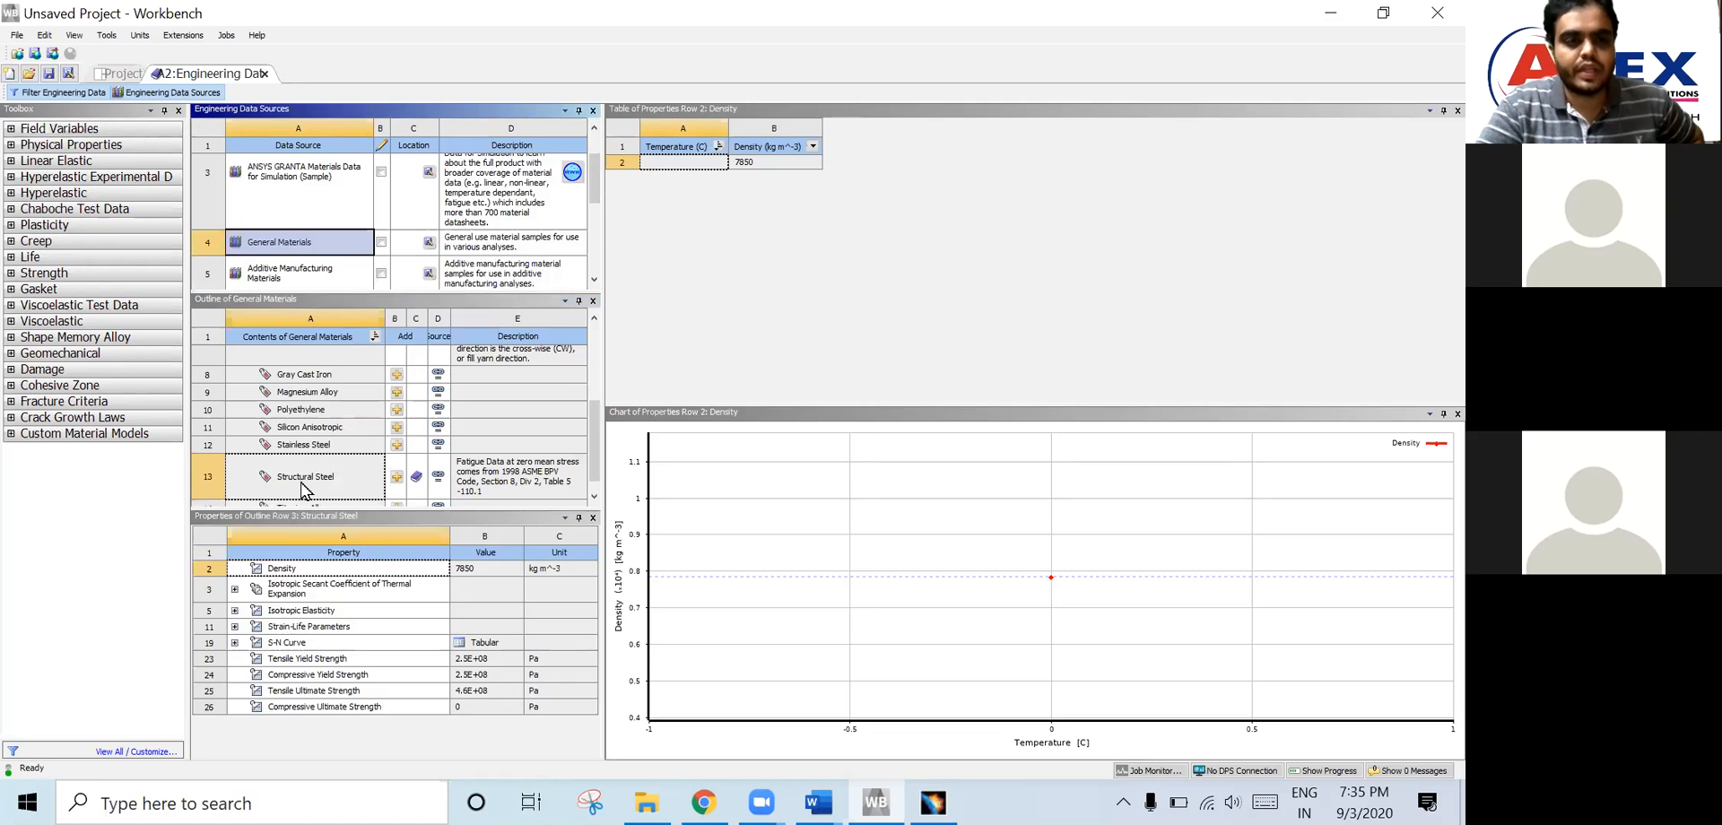
scroll(305, 469, down, 1)
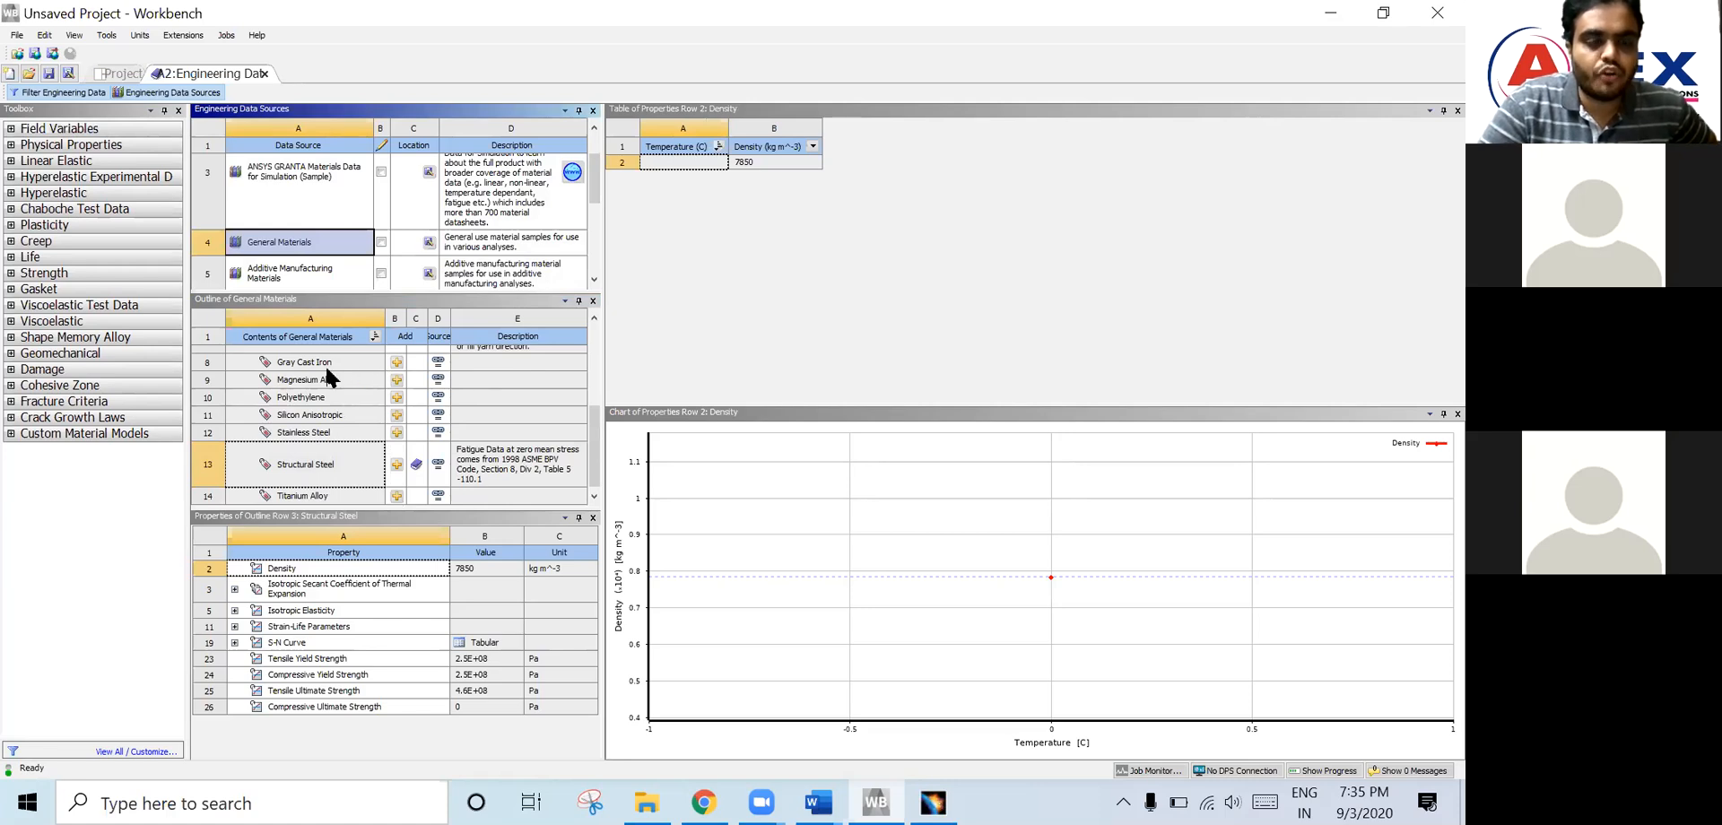
click(393, 362)
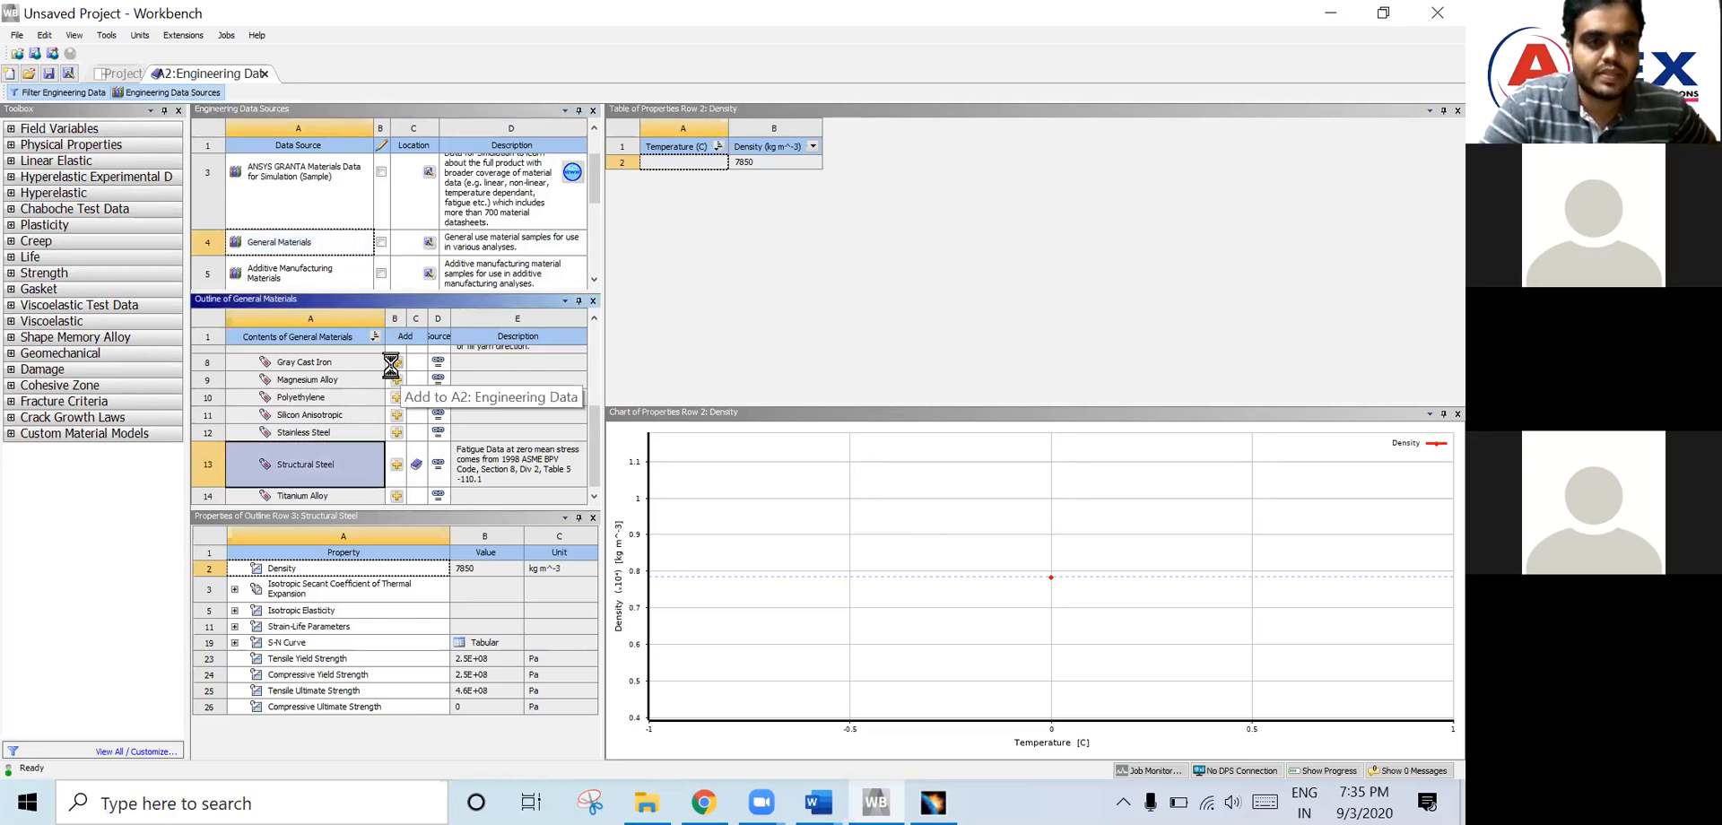
click(397, 496)
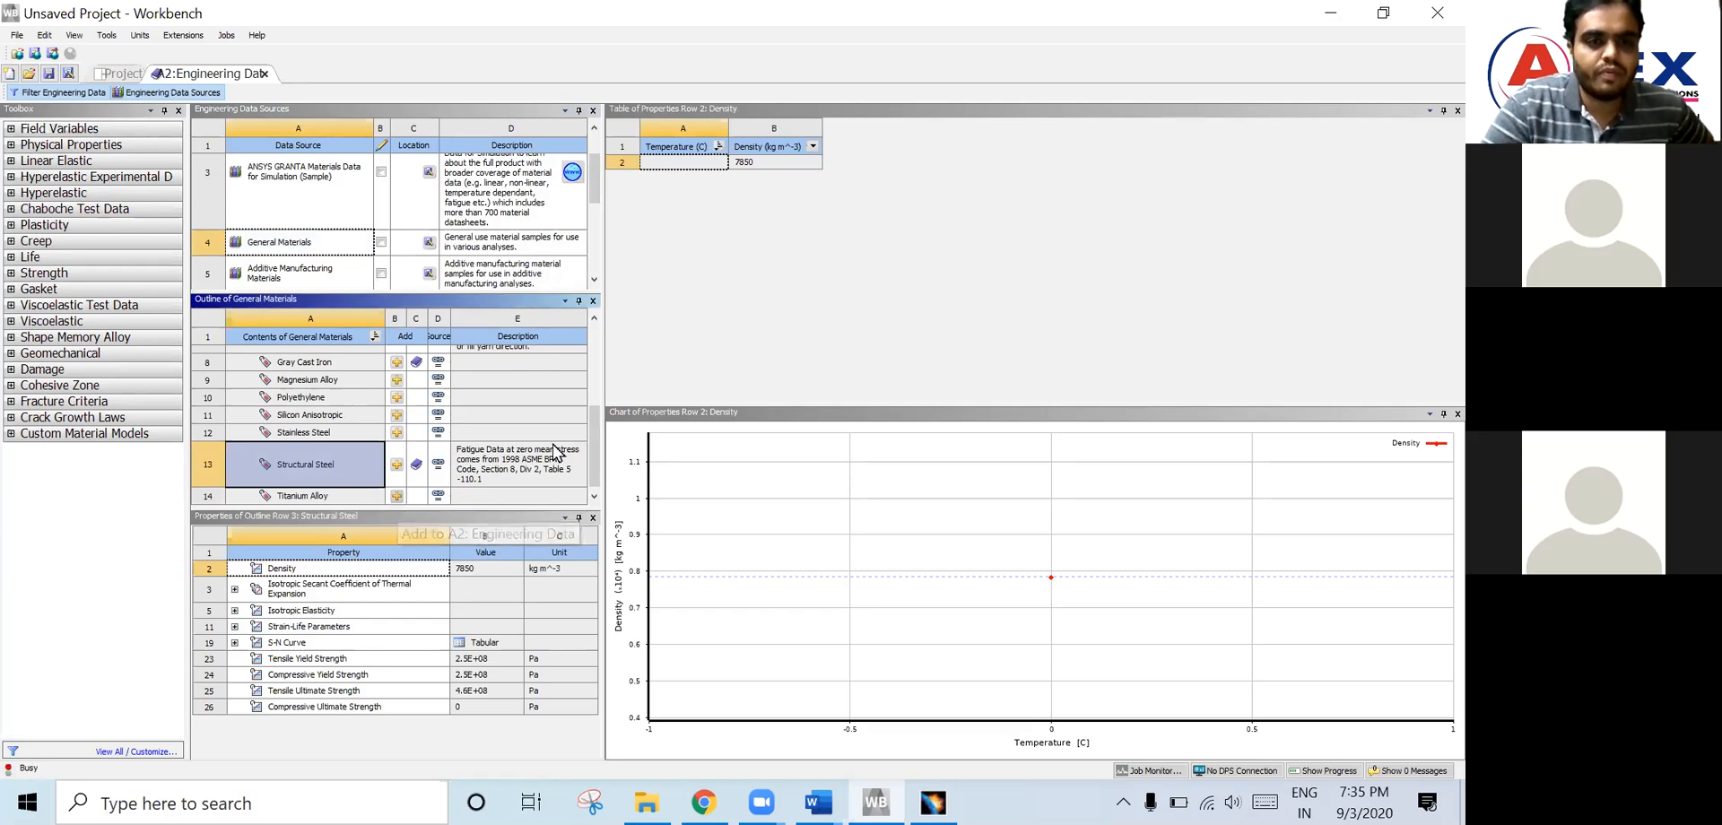
drag(594, 449, 596, 357)
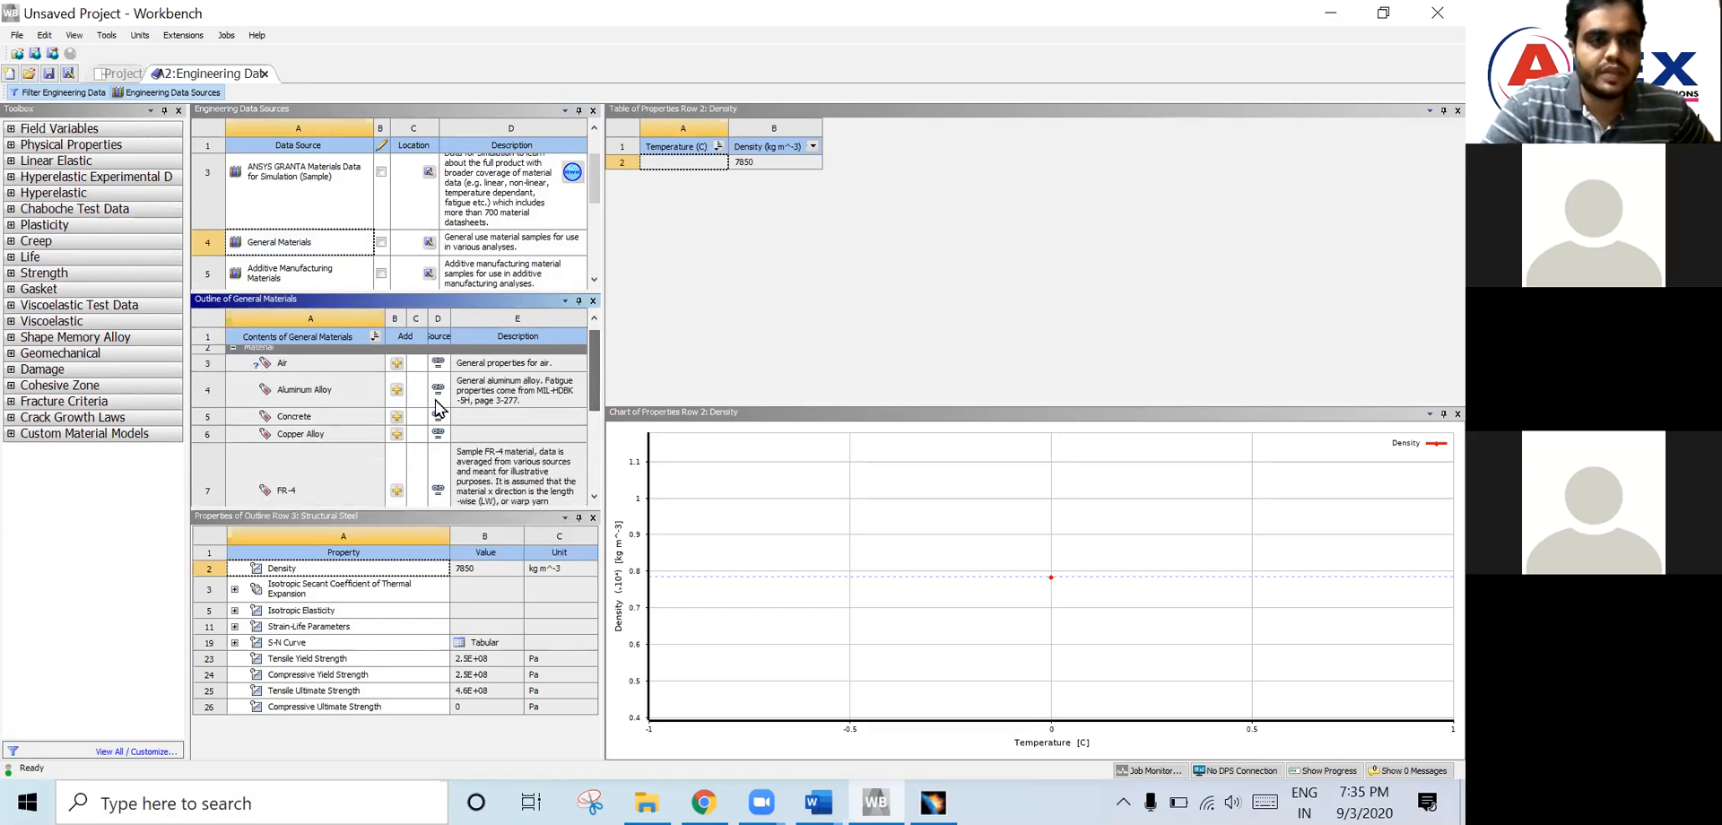
click(396, 389)
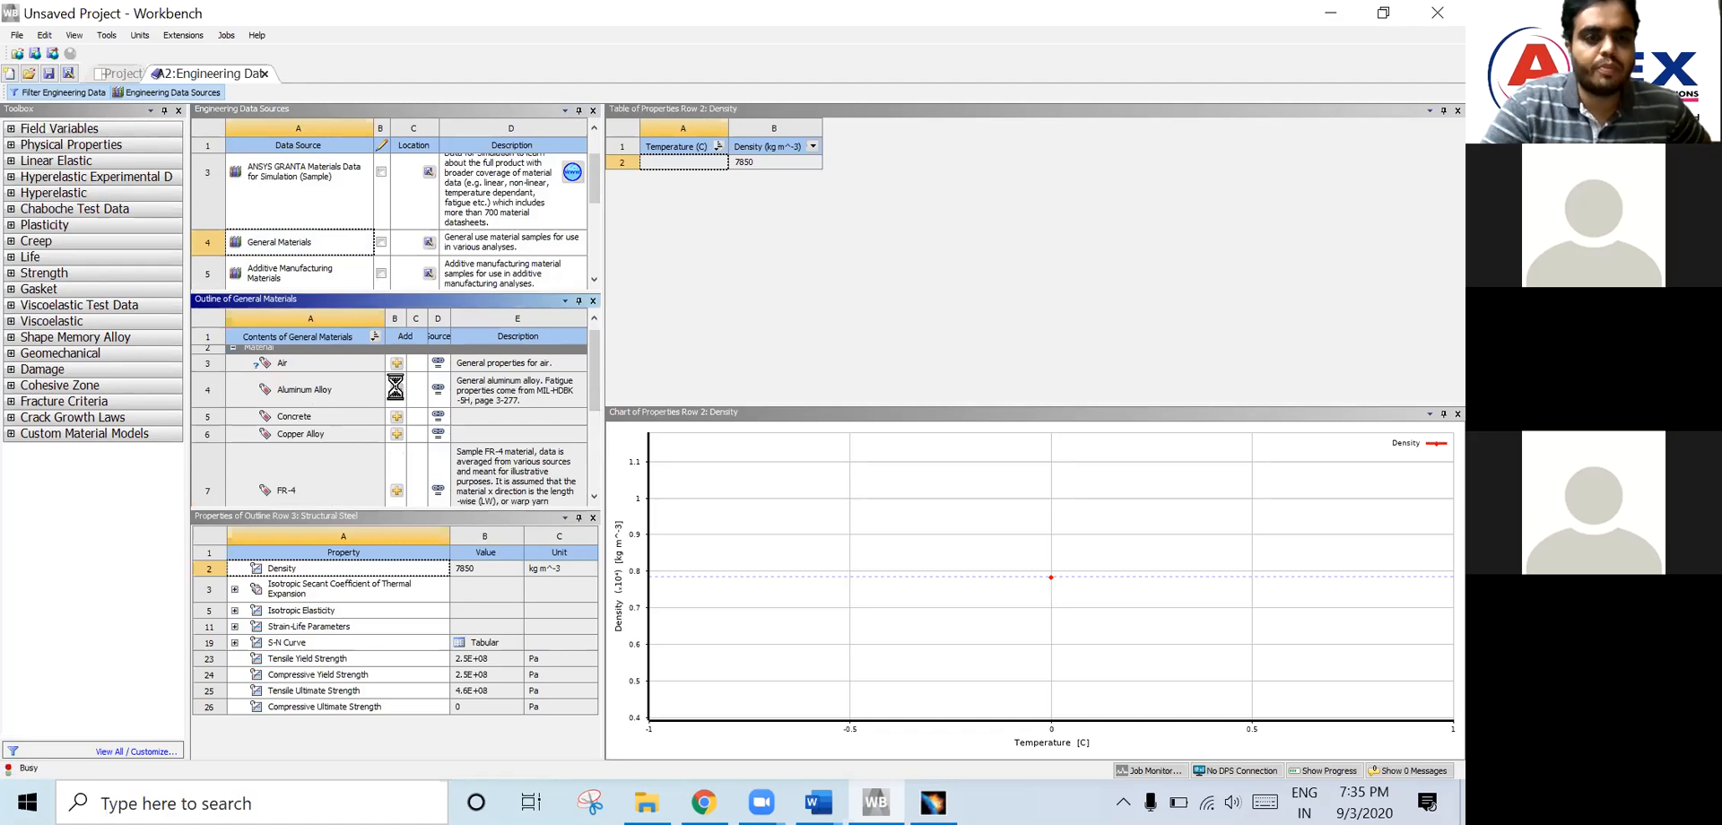
scroll(368, 419, down, 2)
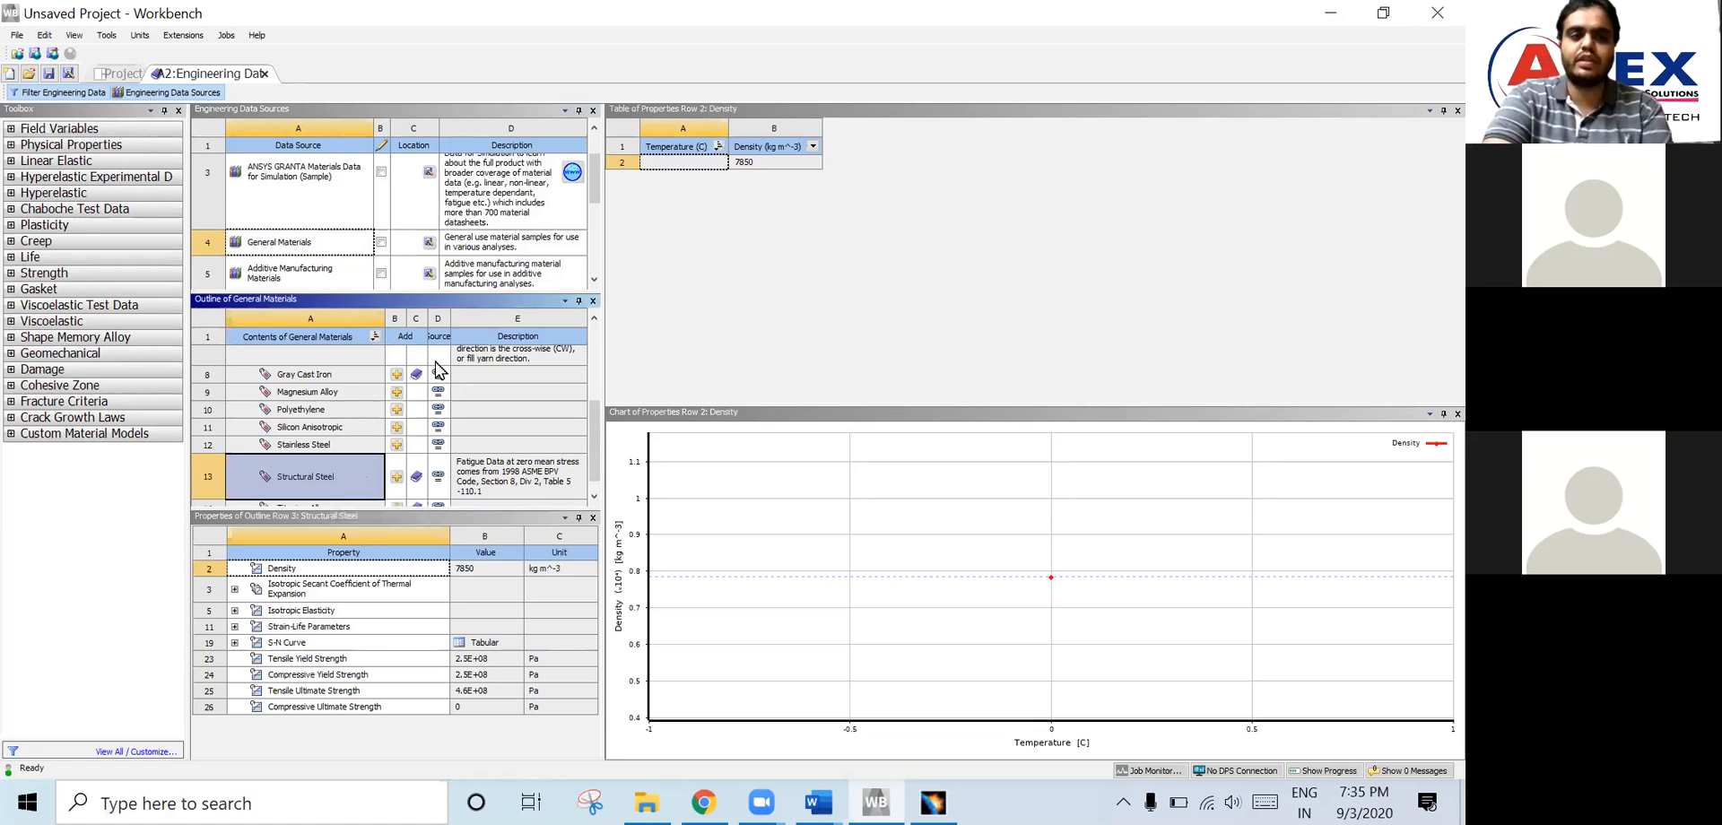
click(166, 93)
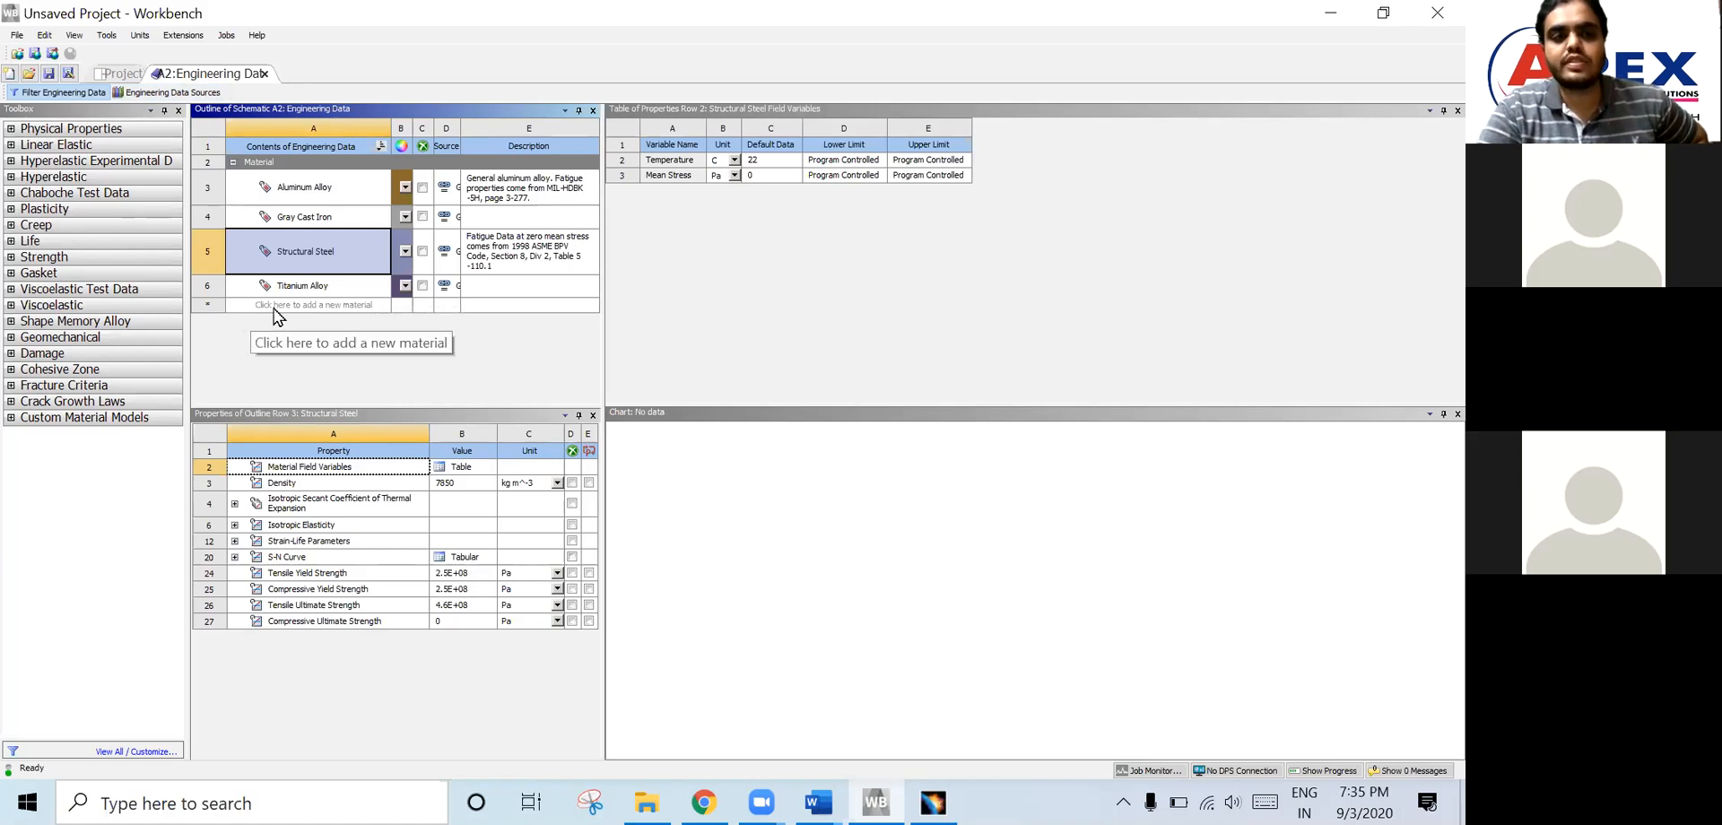
- Create a new material named Aluminum Boron Carbide in the Engineering Data outline
click(325, 305)
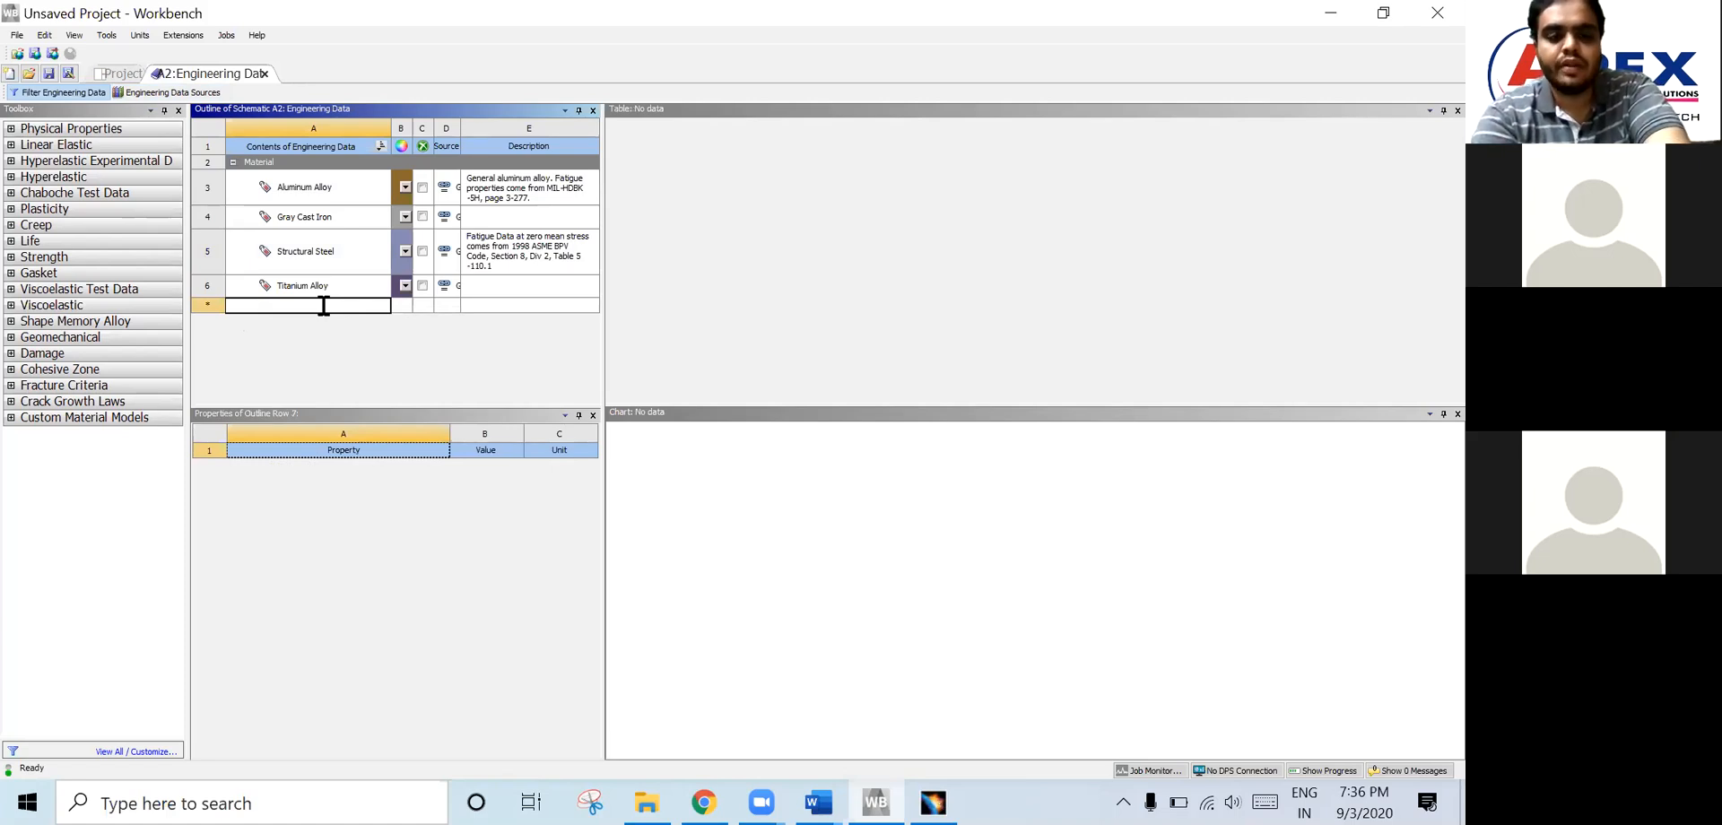
text(Al)
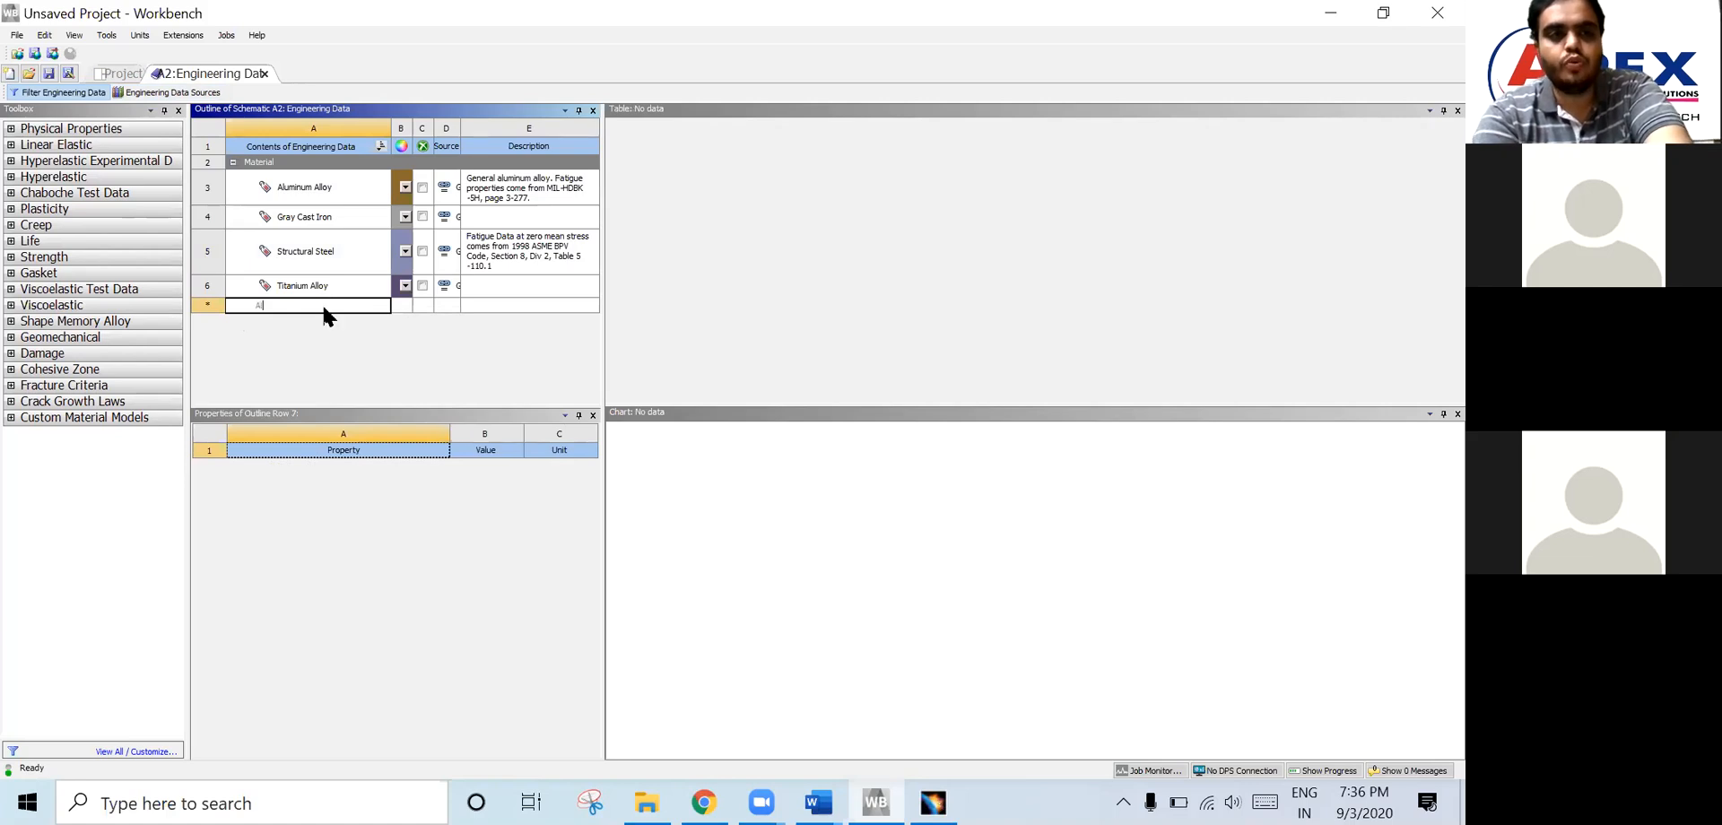
text(uminum )
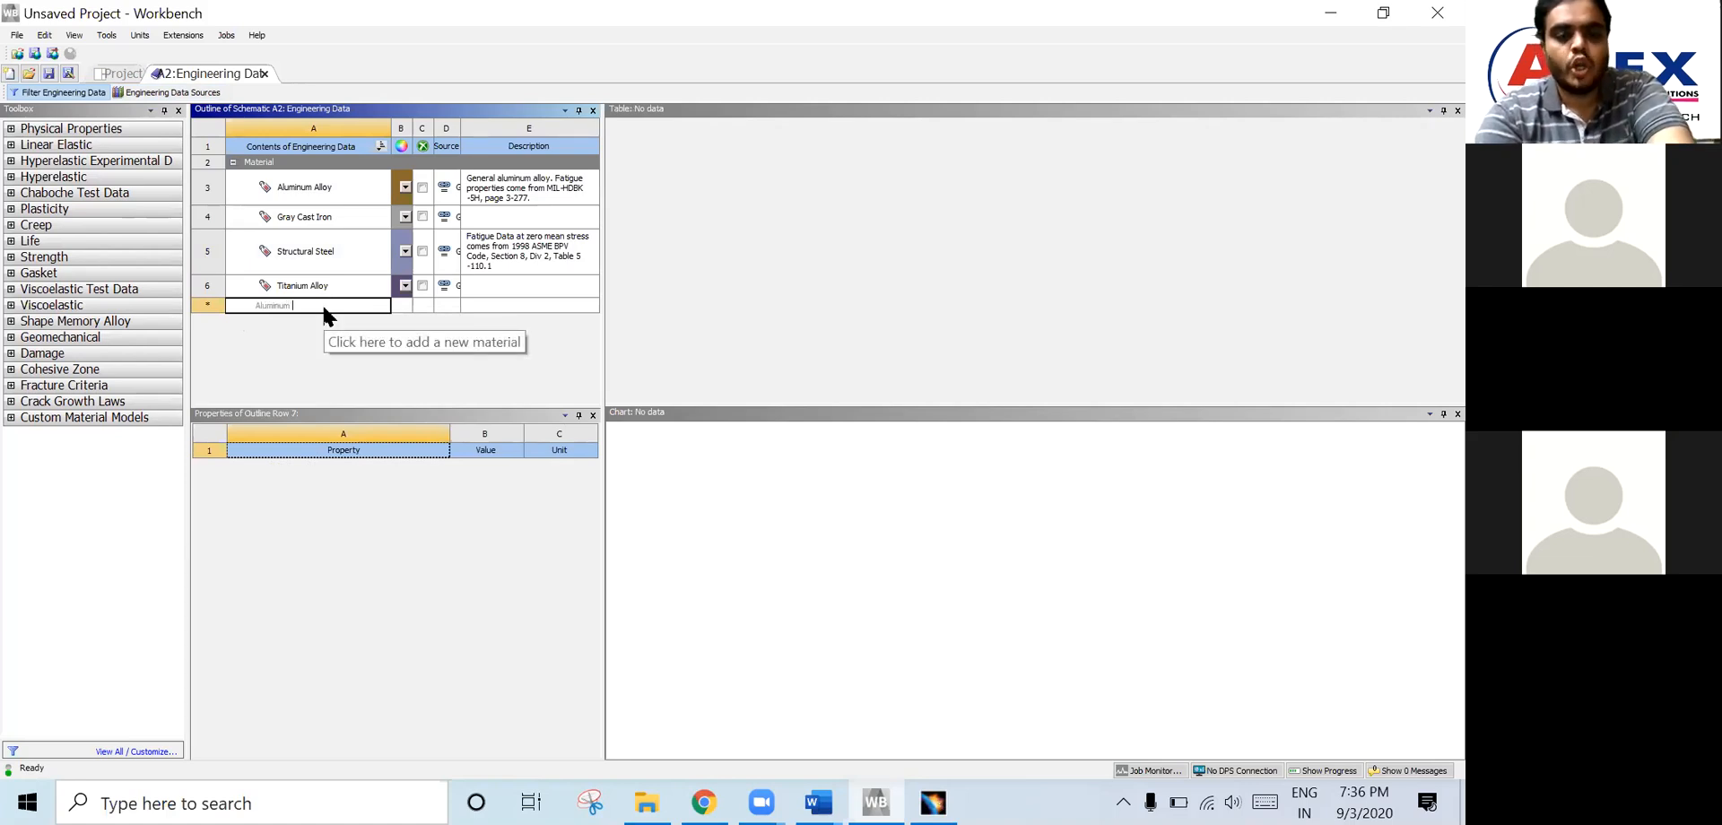
text(Boron Carbide)
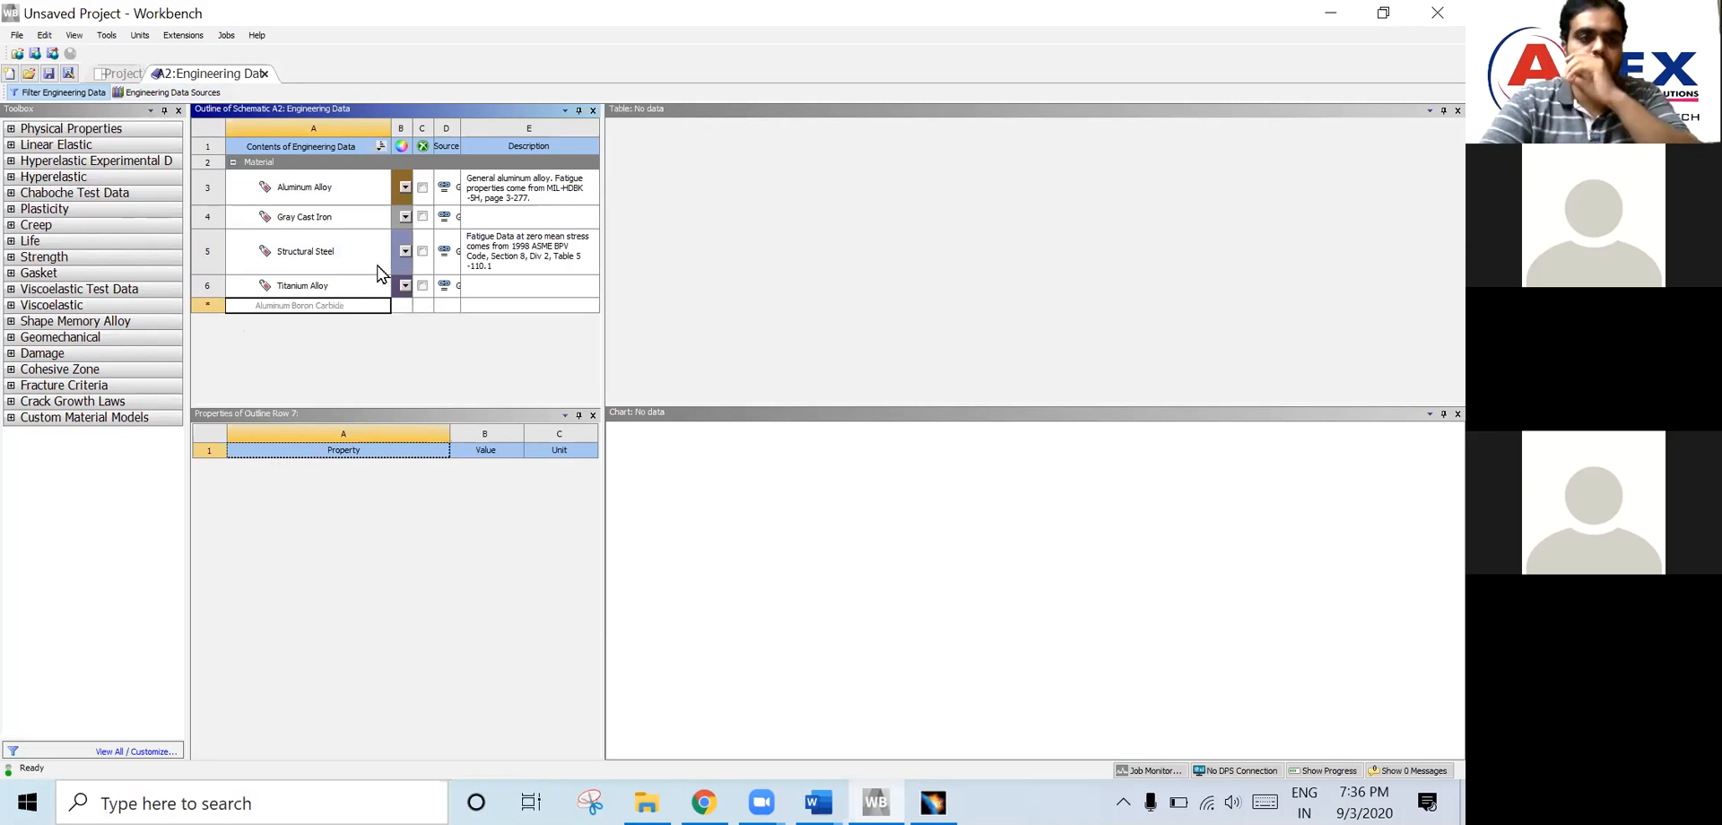
click(261, 336)
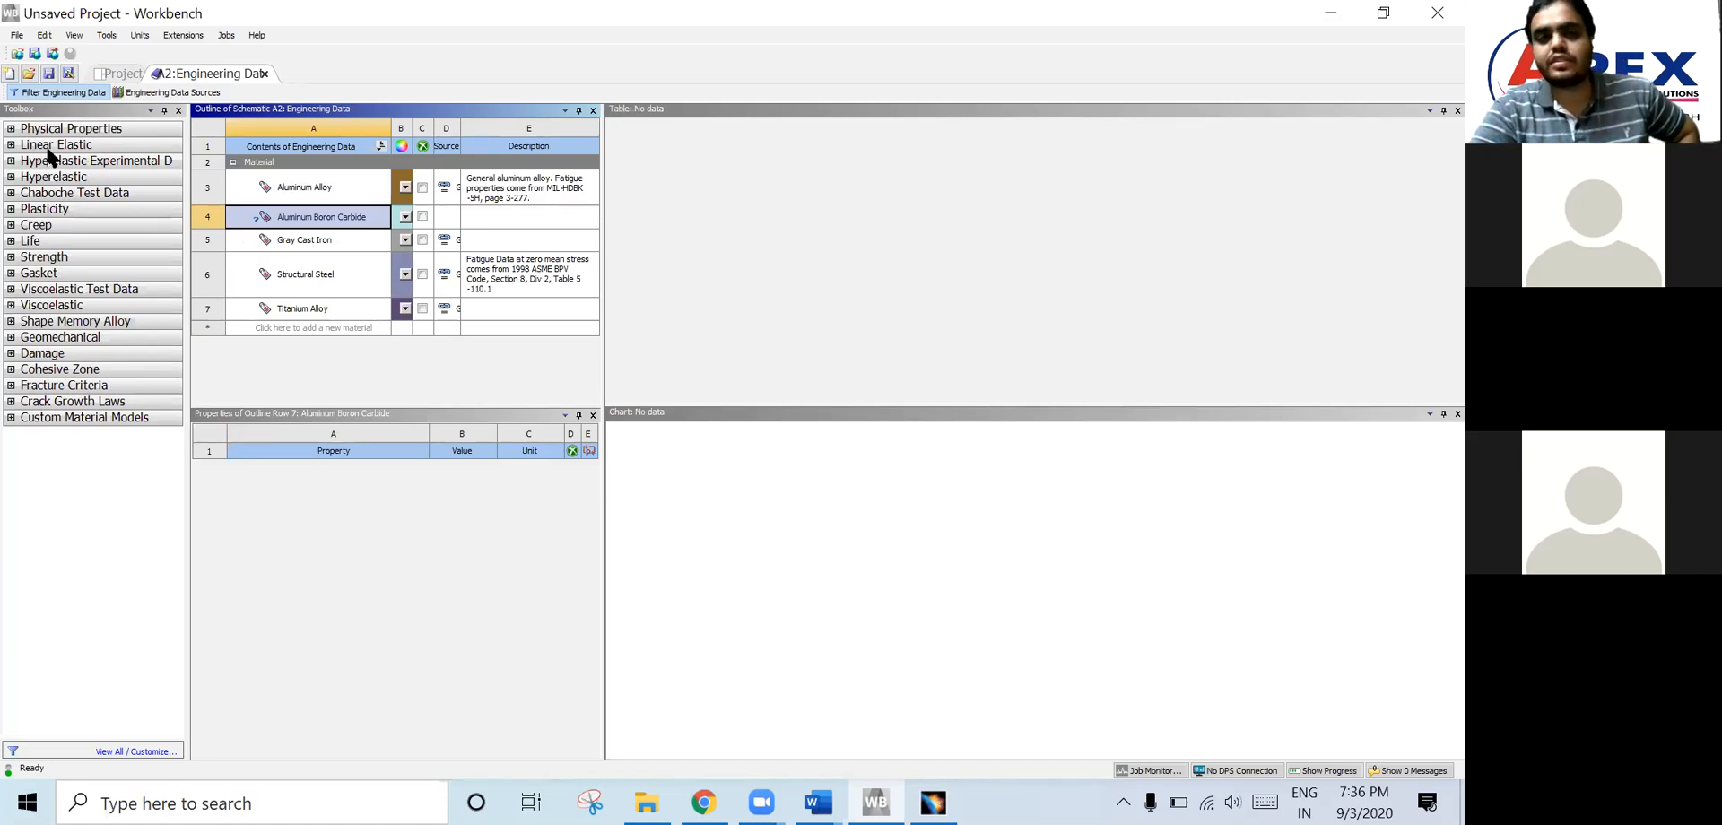
- Add the Isotropic Elasticity property to Aluminum Boron Carbide and expand its parameters
click(11, 145)
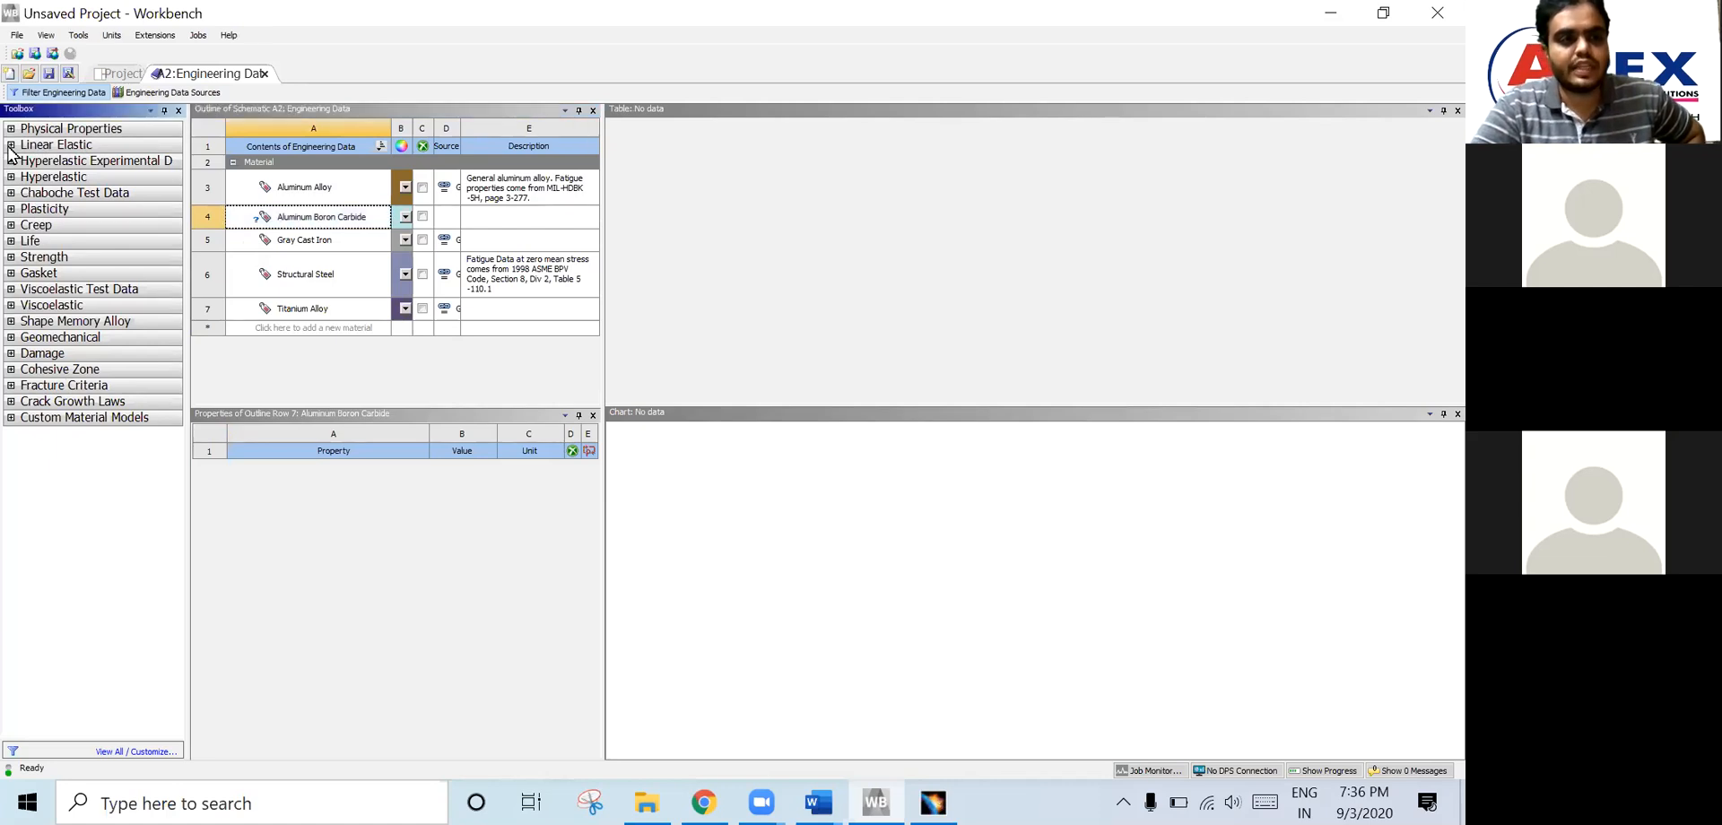
click(11, 147)
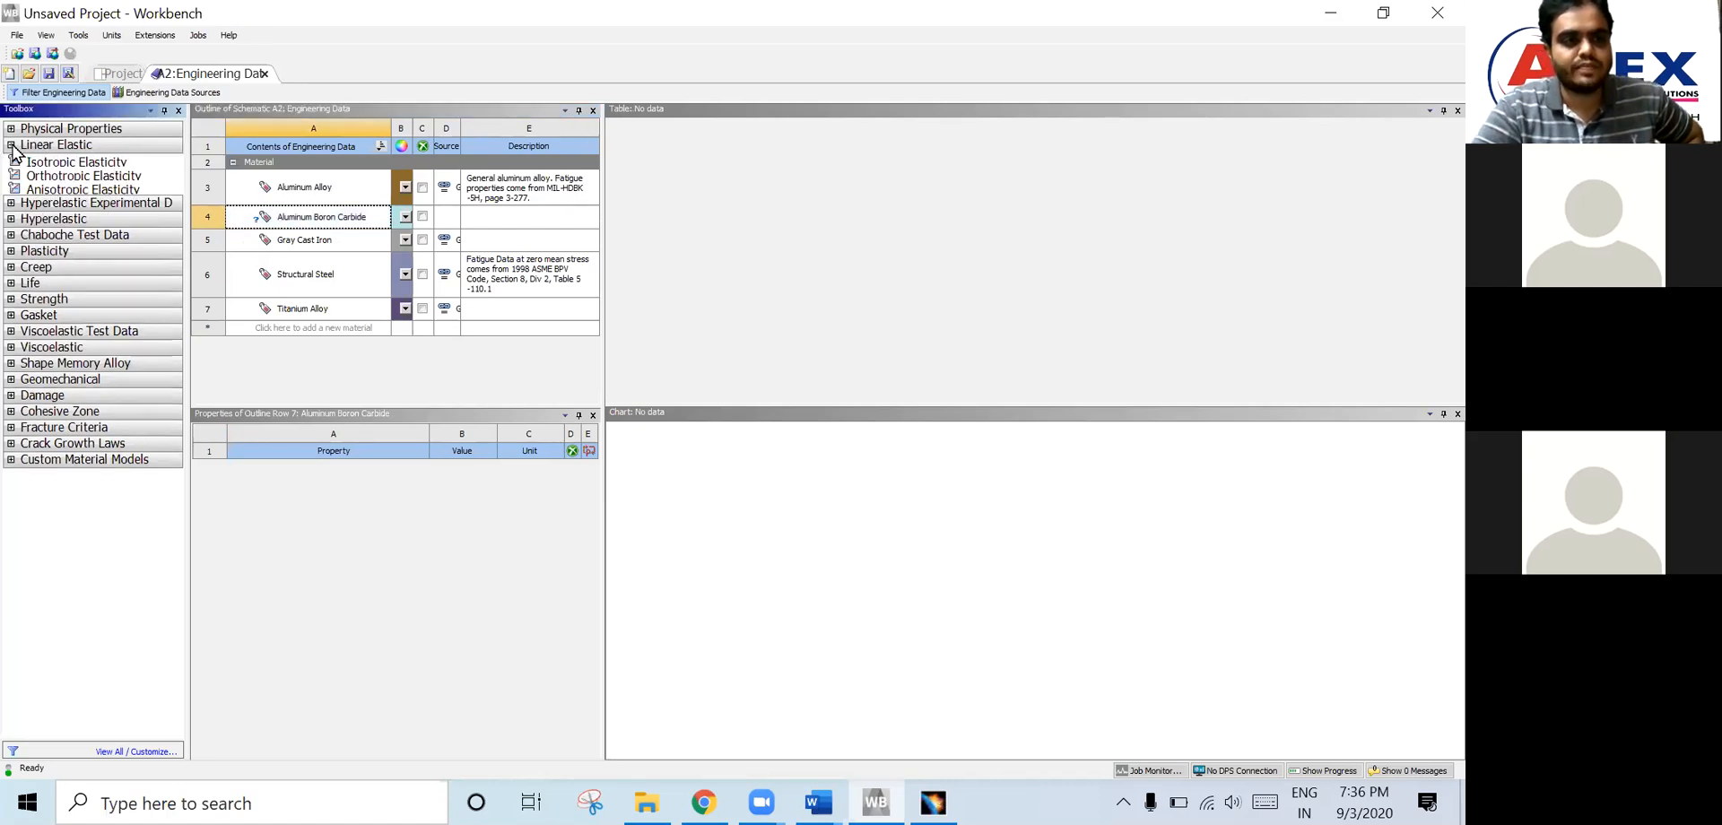
double_click(87, 164)
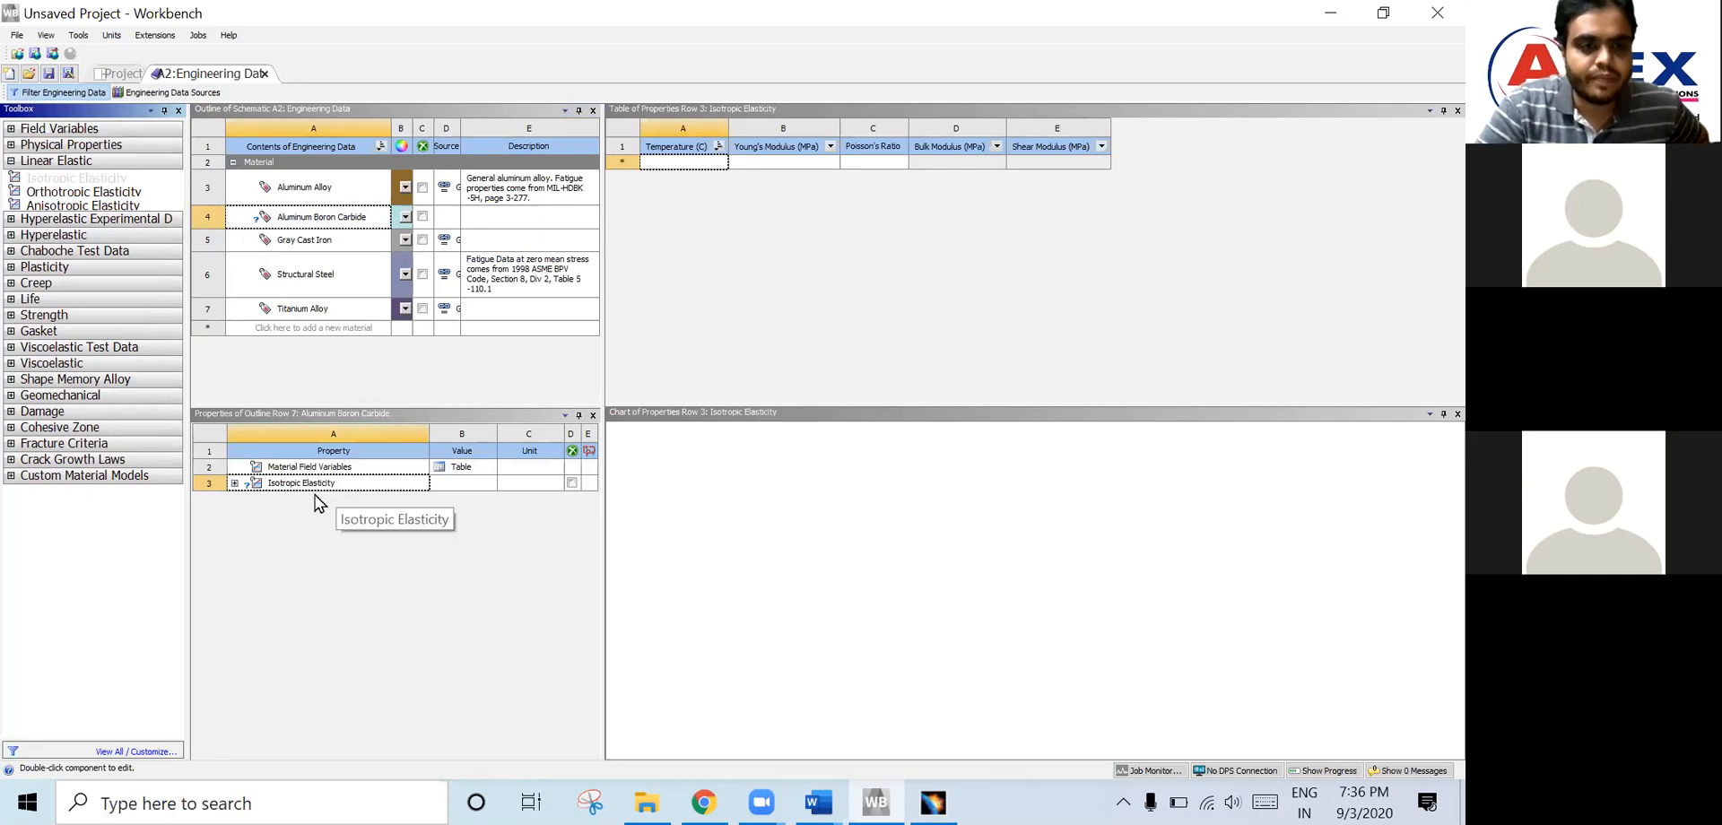
click(234, 483)
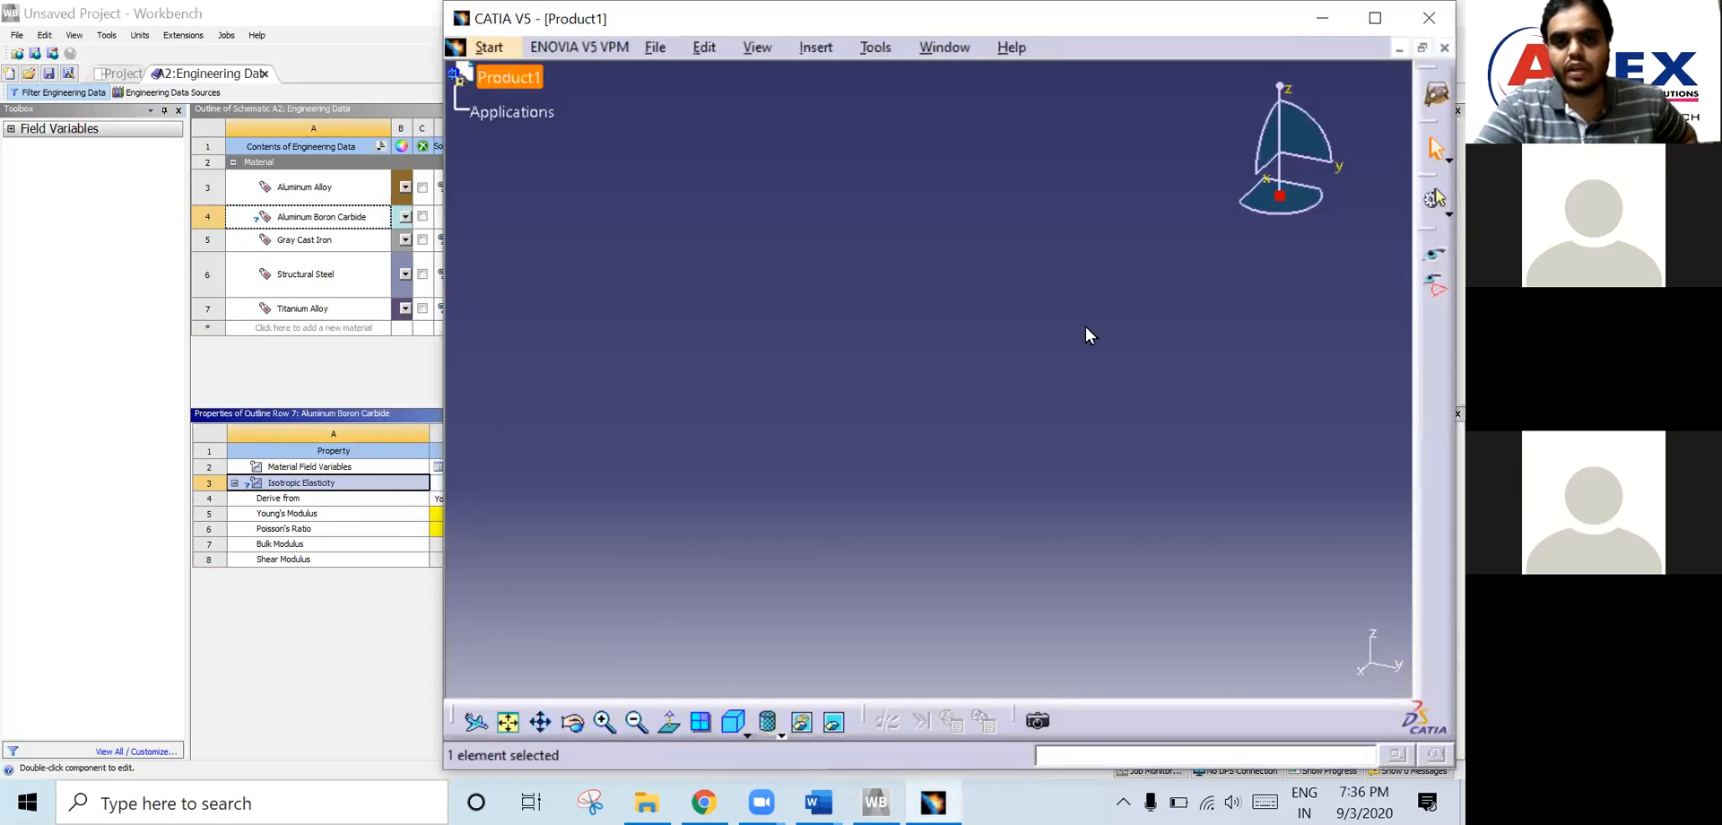
- Return to ANSYS Workbench from CATIA and set Aluminum Boron Carbide's Young's Modulus to 70 MPa
click(432, 531)
click(441, 518)
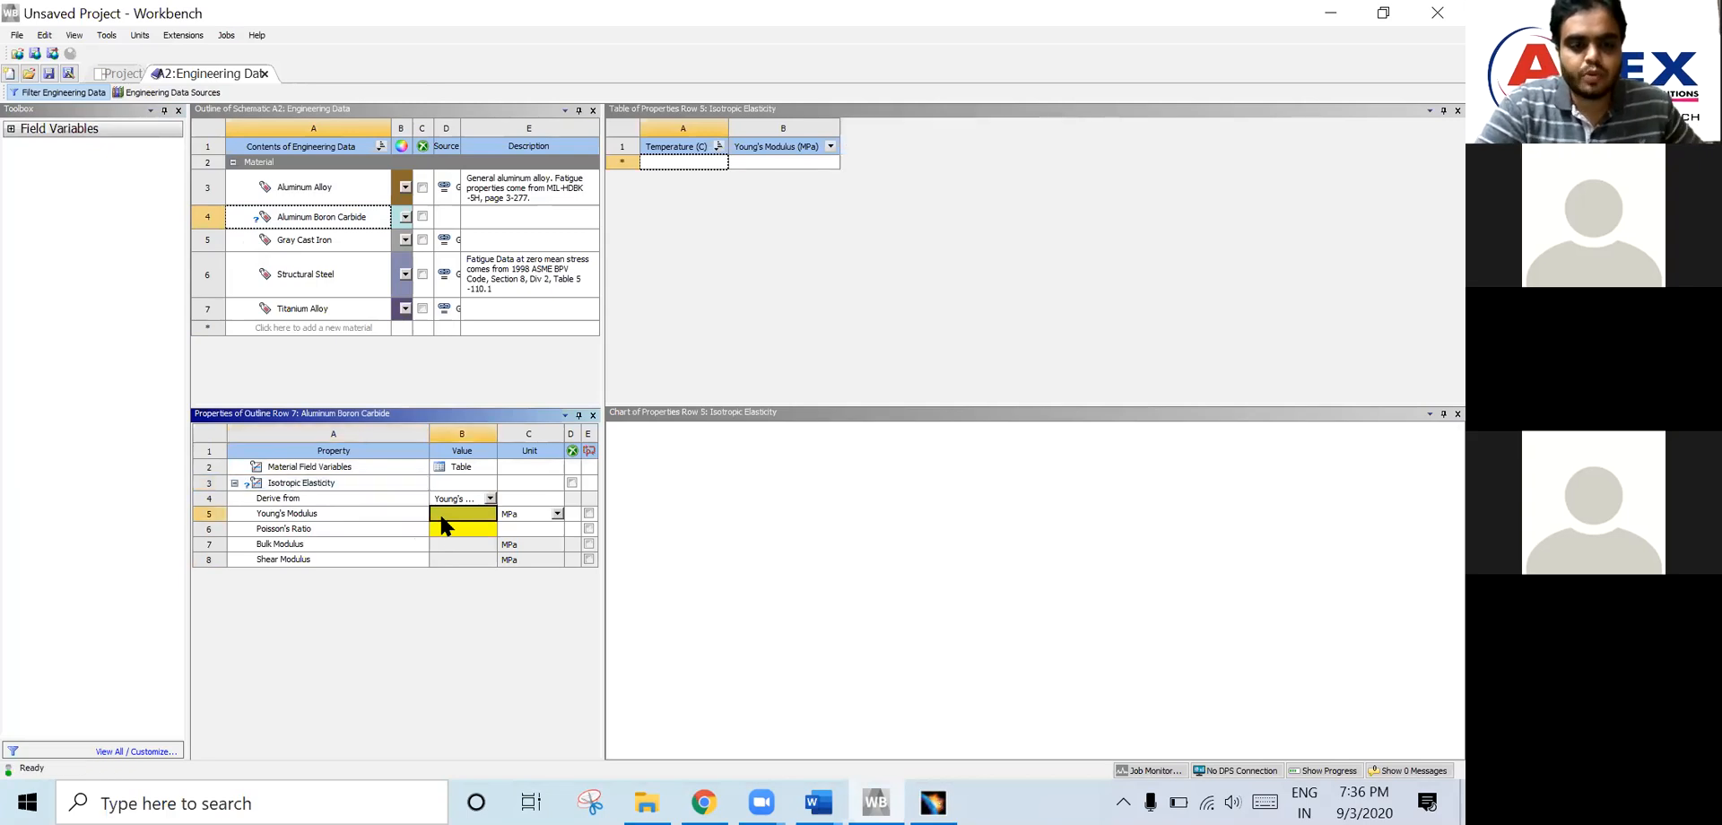
click(440, 515)
text(70)
key(Return)
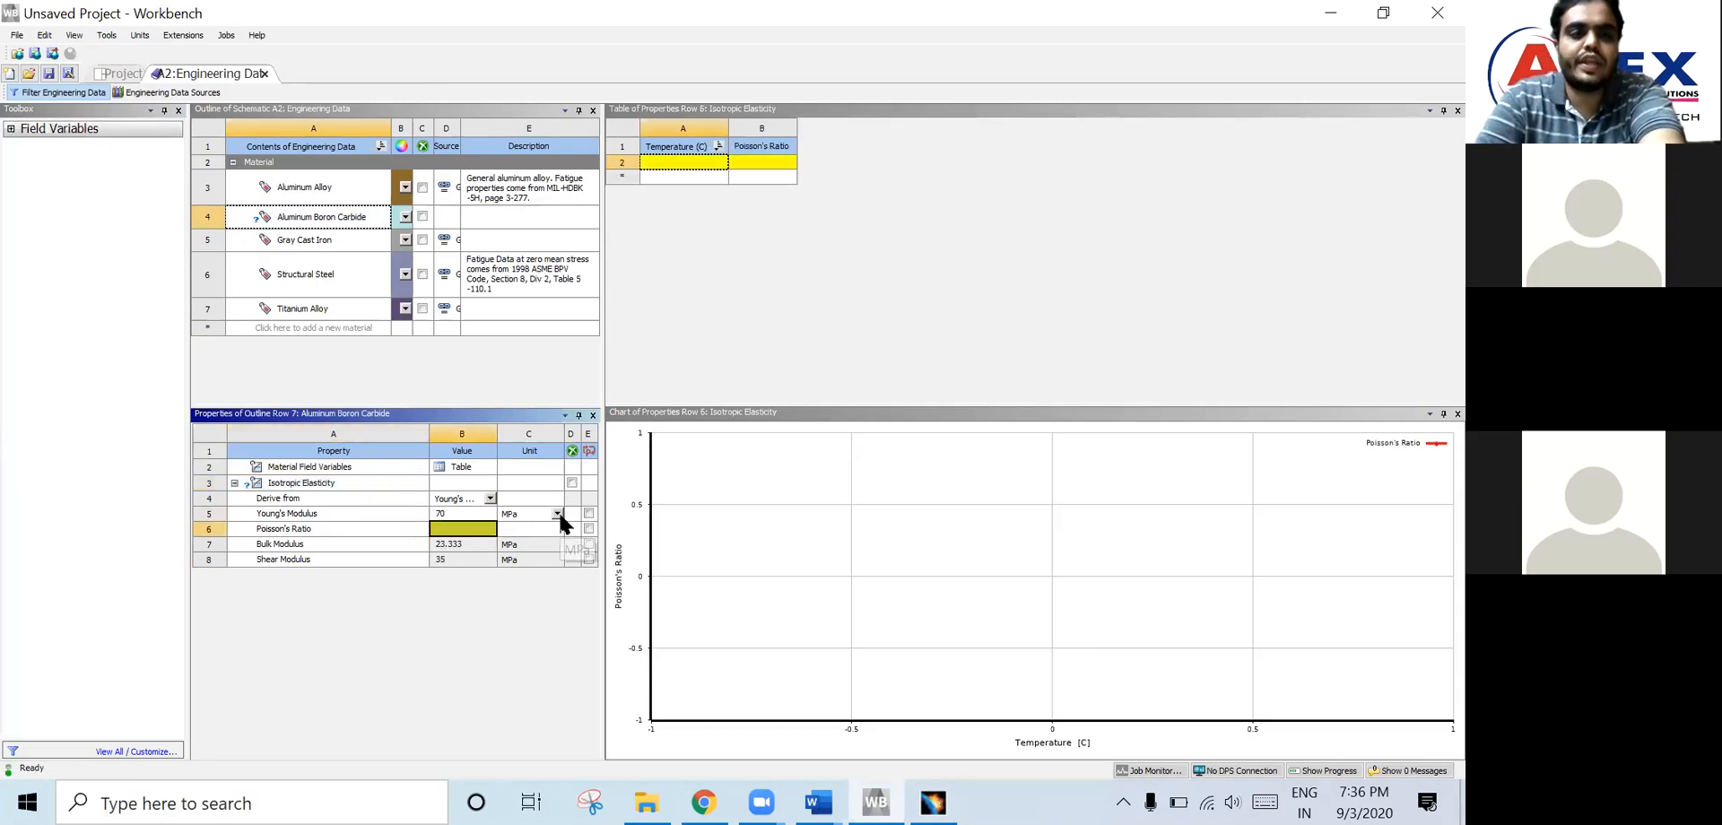
click(557, 514)
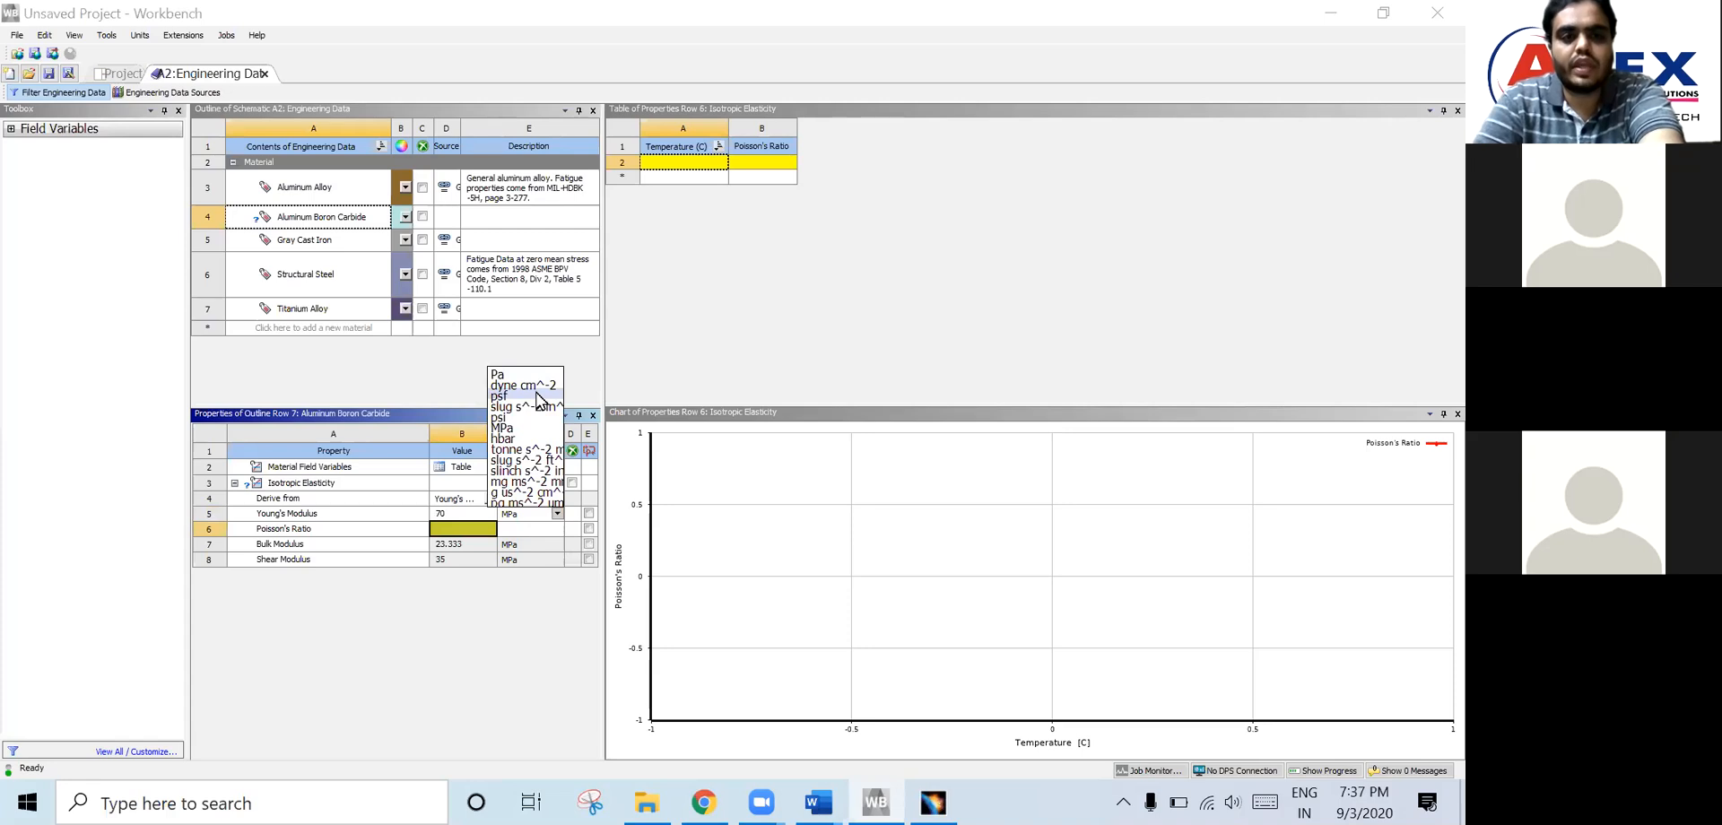
click(508, 625)
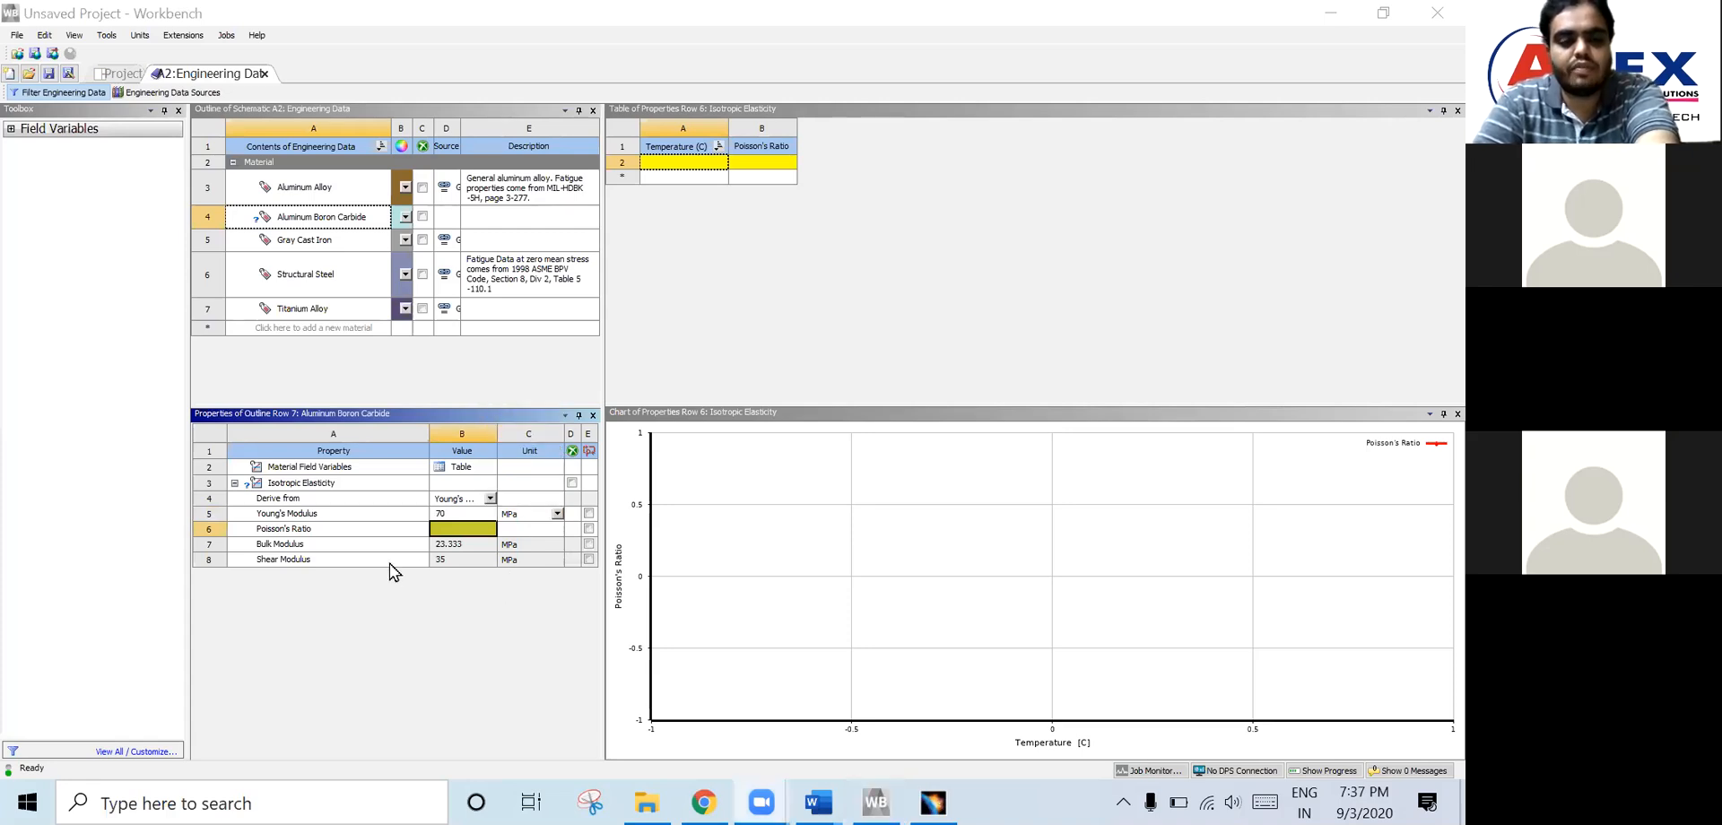
- Set Aluminum Boron Carbide's Poisson's Ratio to 0.3
click(461, 529)
text(0)
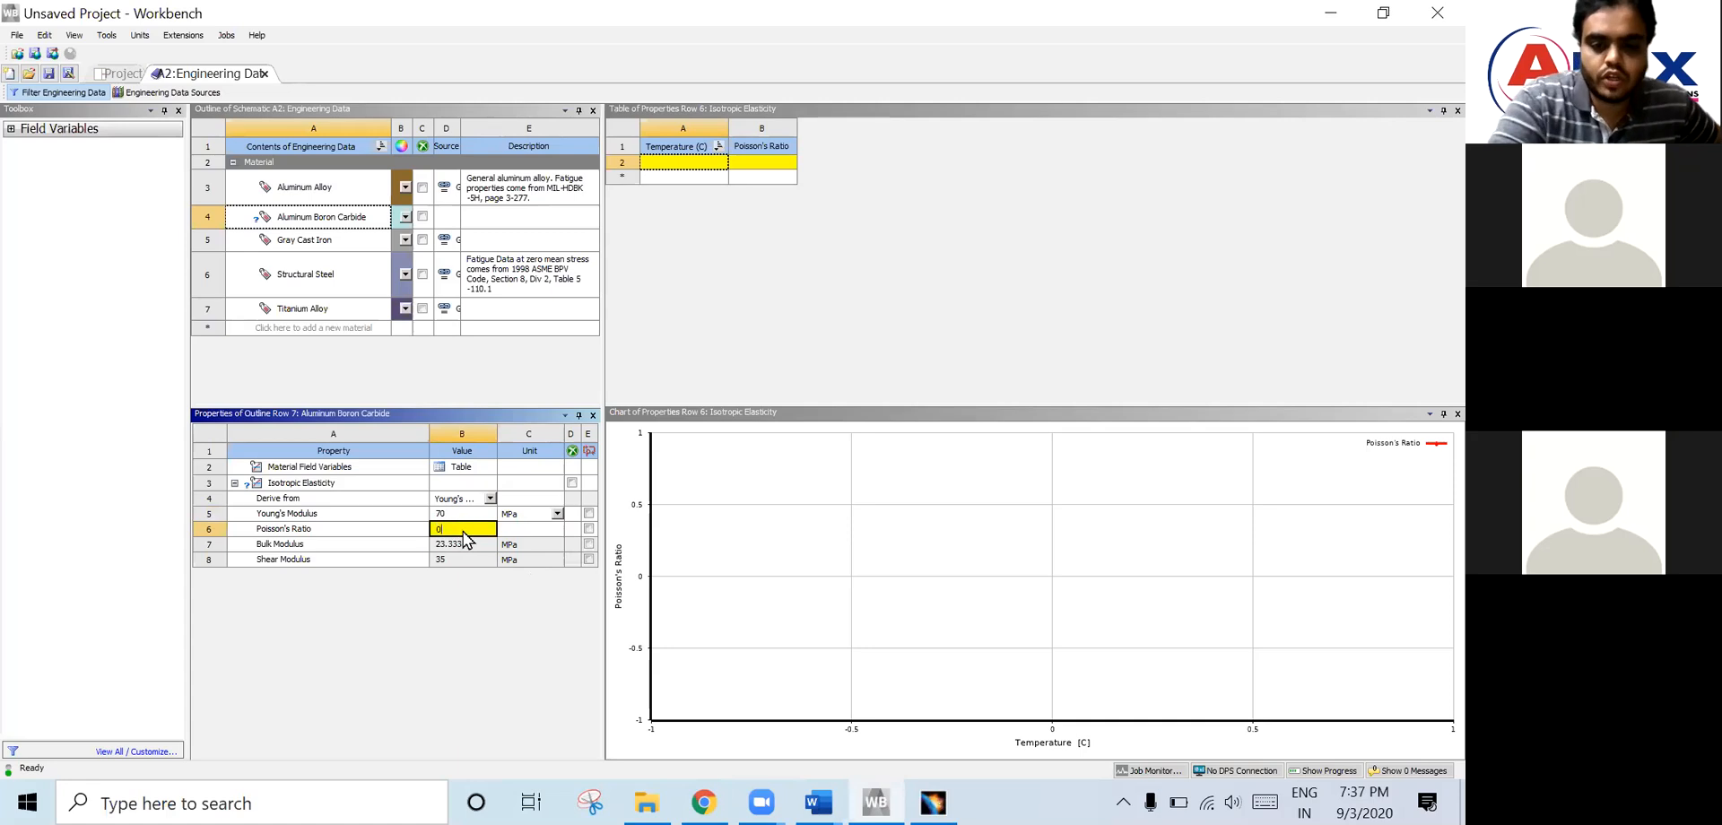
click(461, 545)
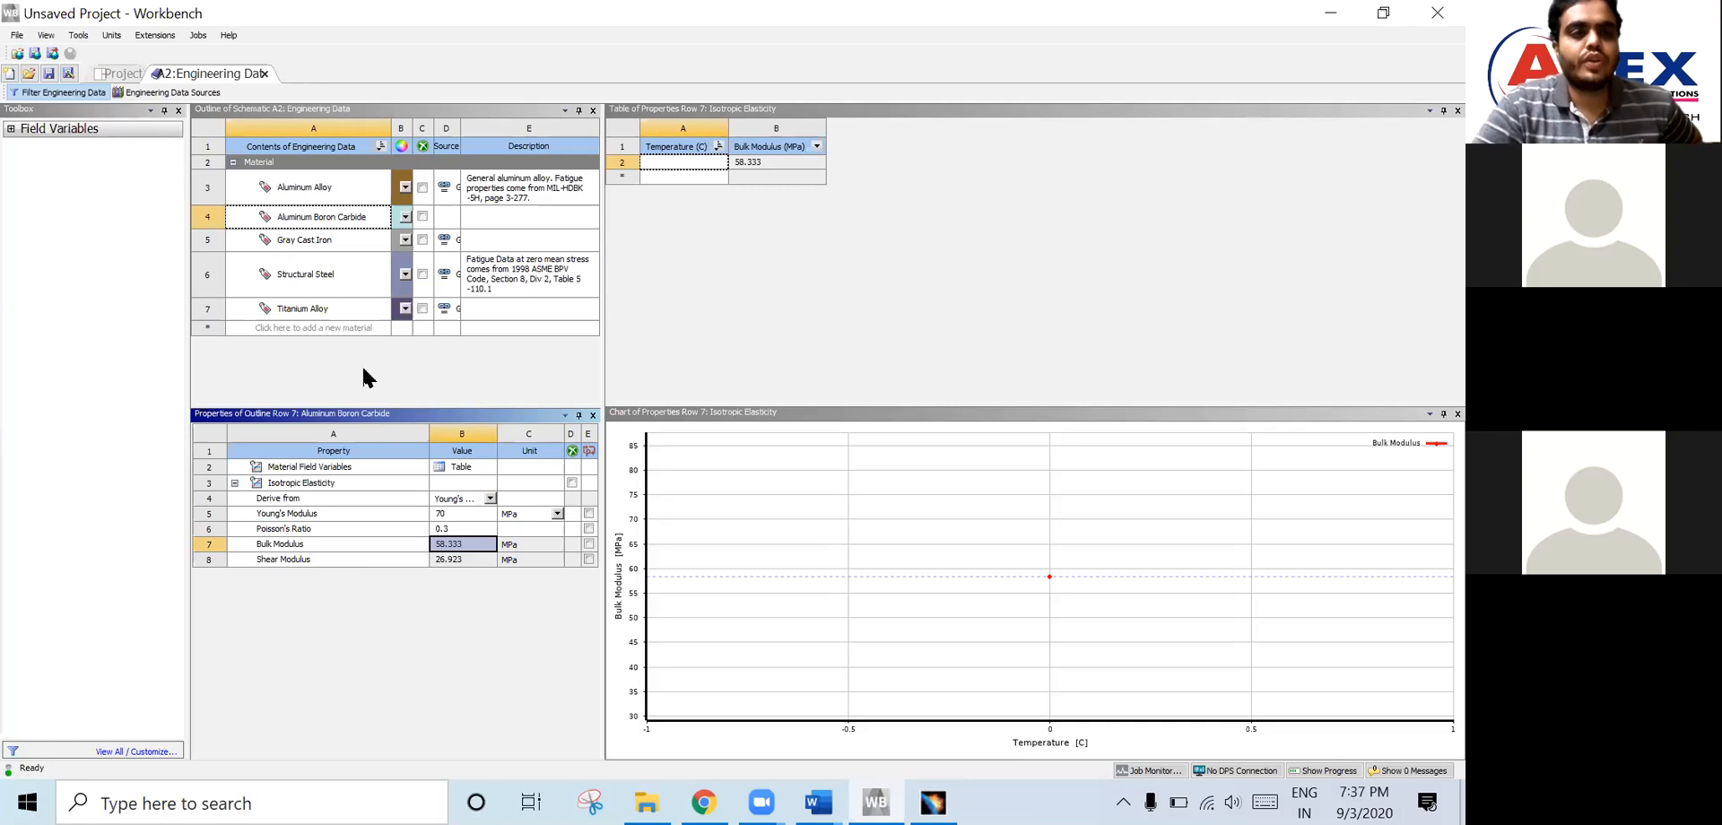
- Add the Density property from the Physical Properties group to the Aluminum Boron Carbide material
click(285, 219)
click(296, 283)
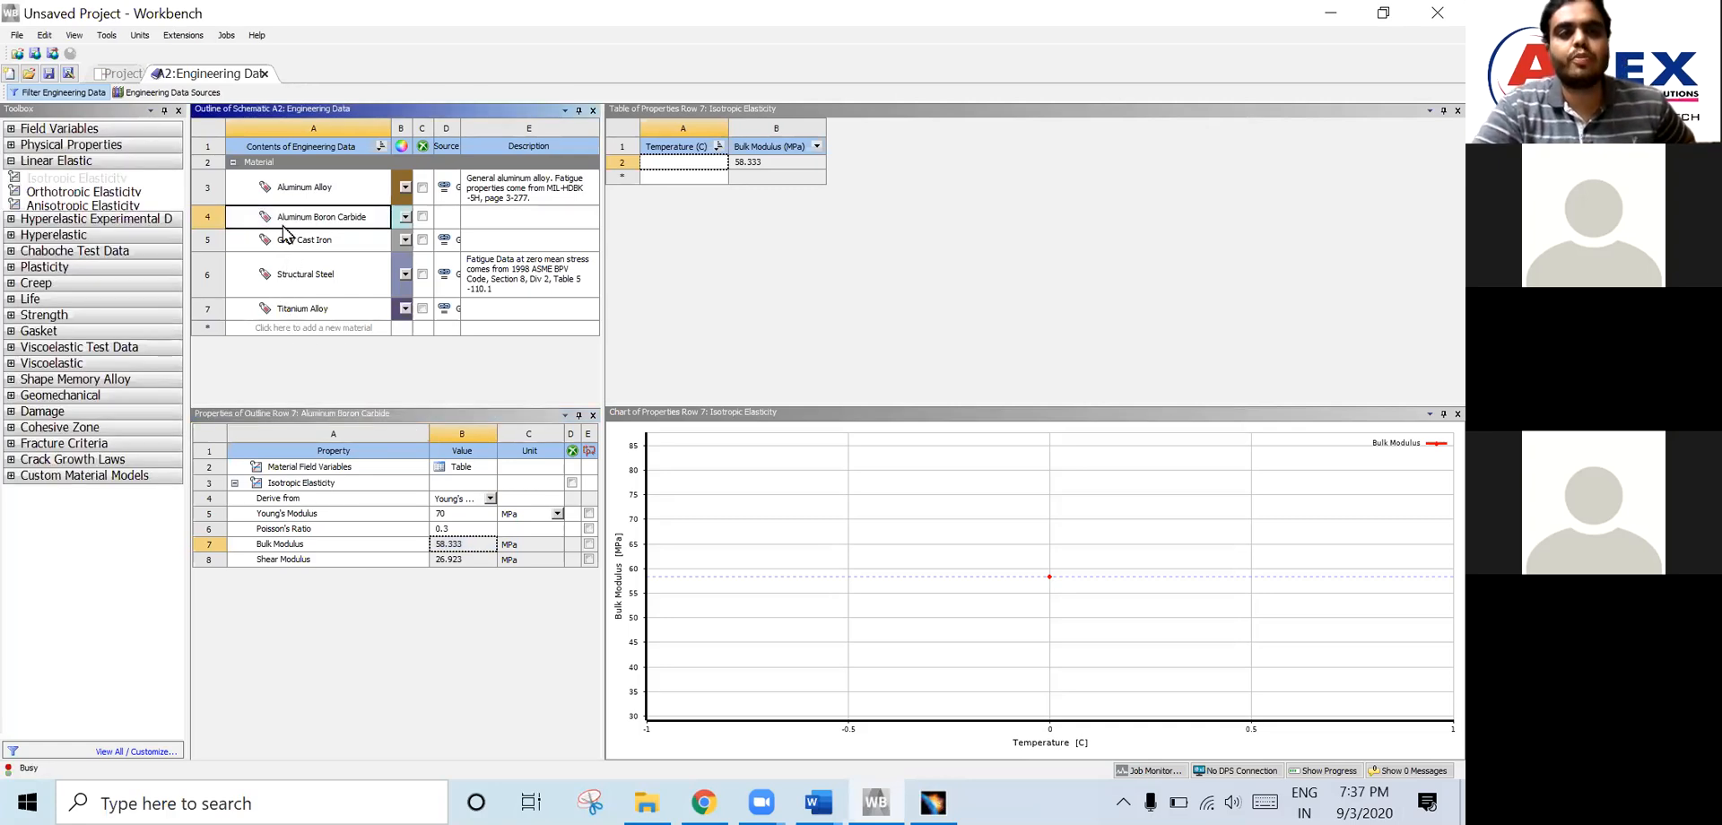
click(283, 219)
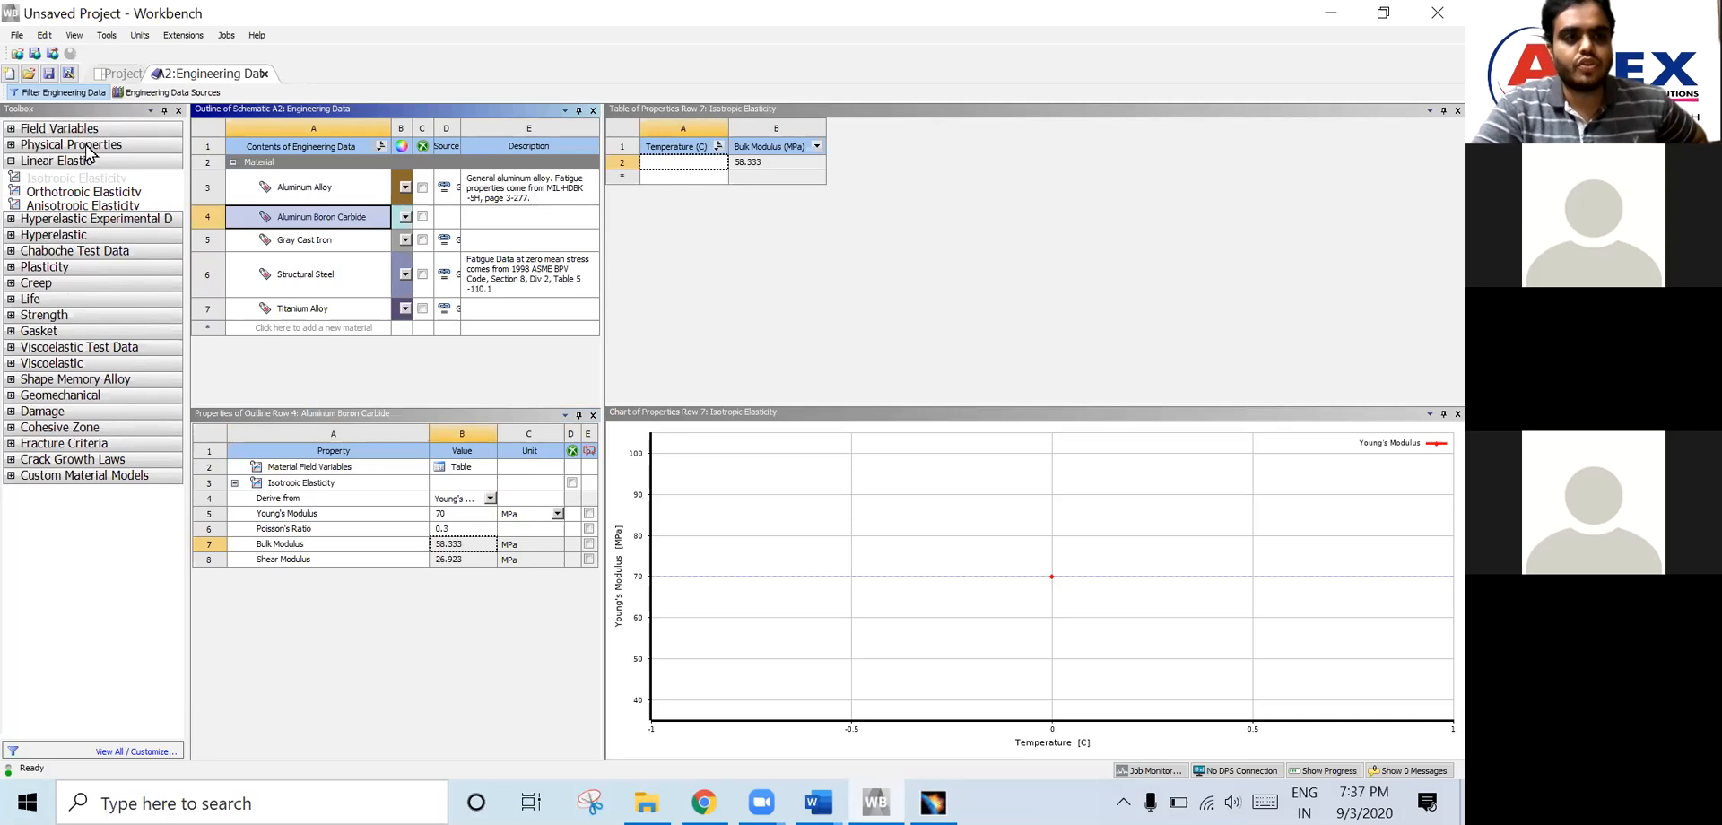
click(14, 152)
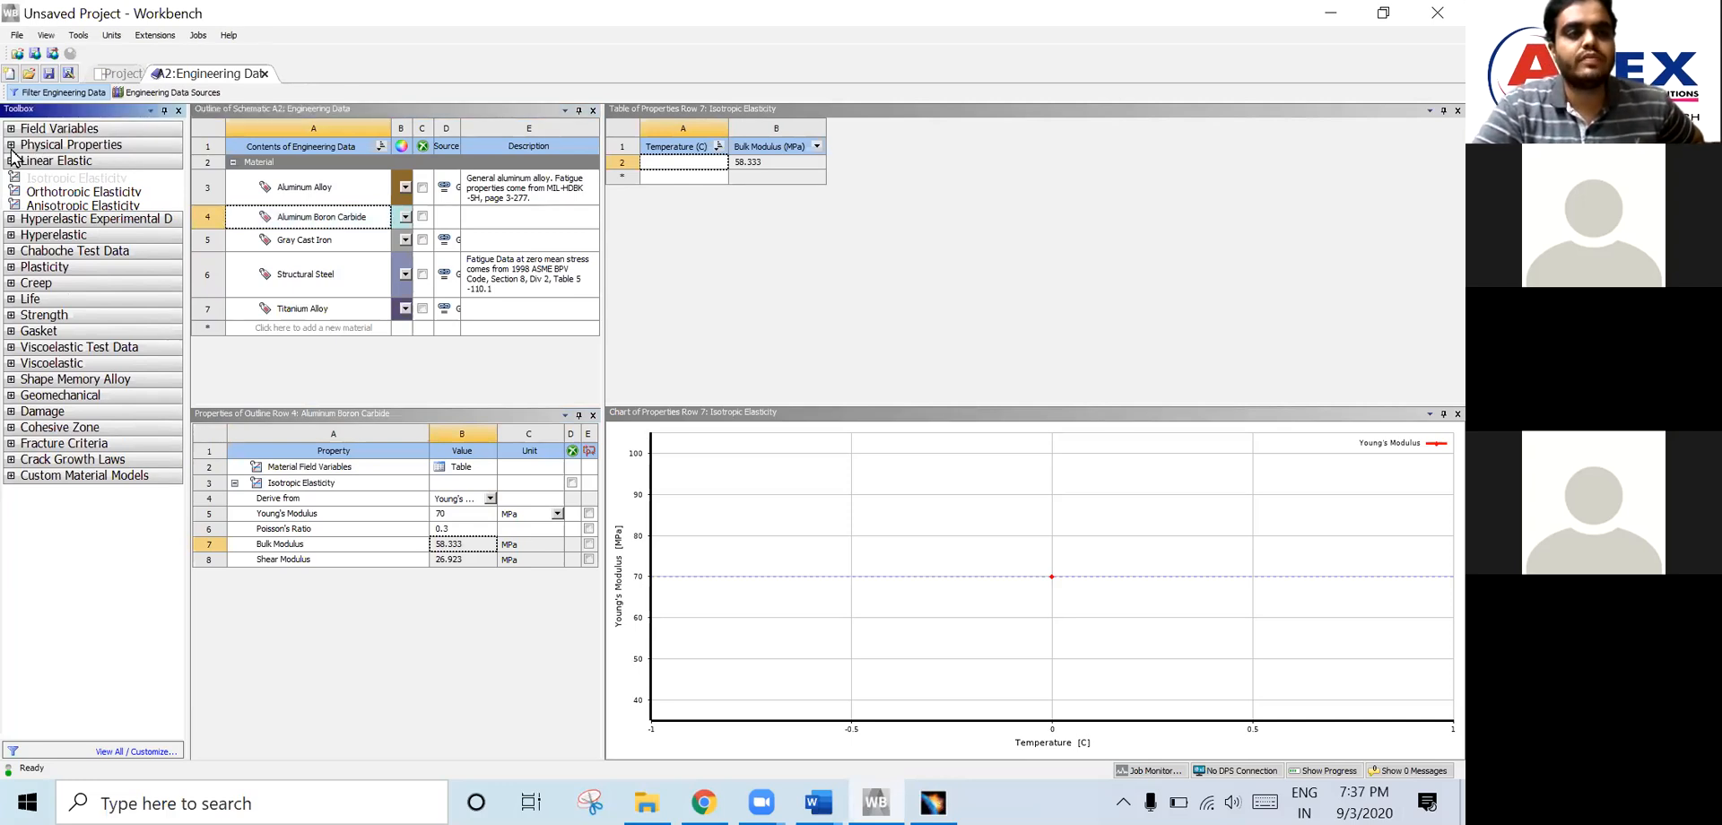
click(64, 134)
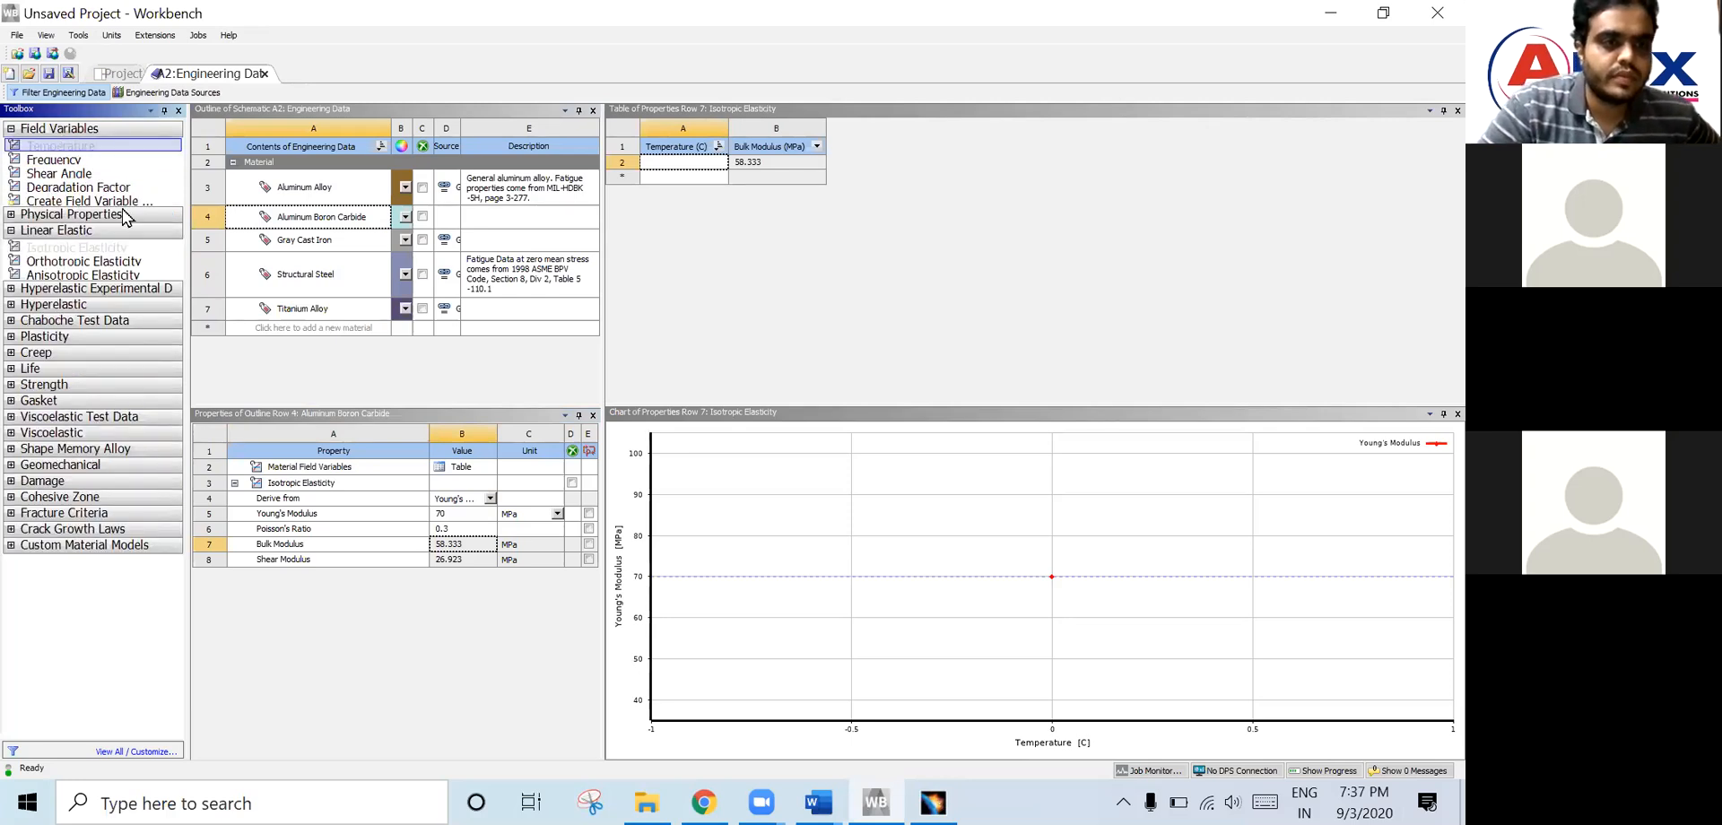
click(76, 217)
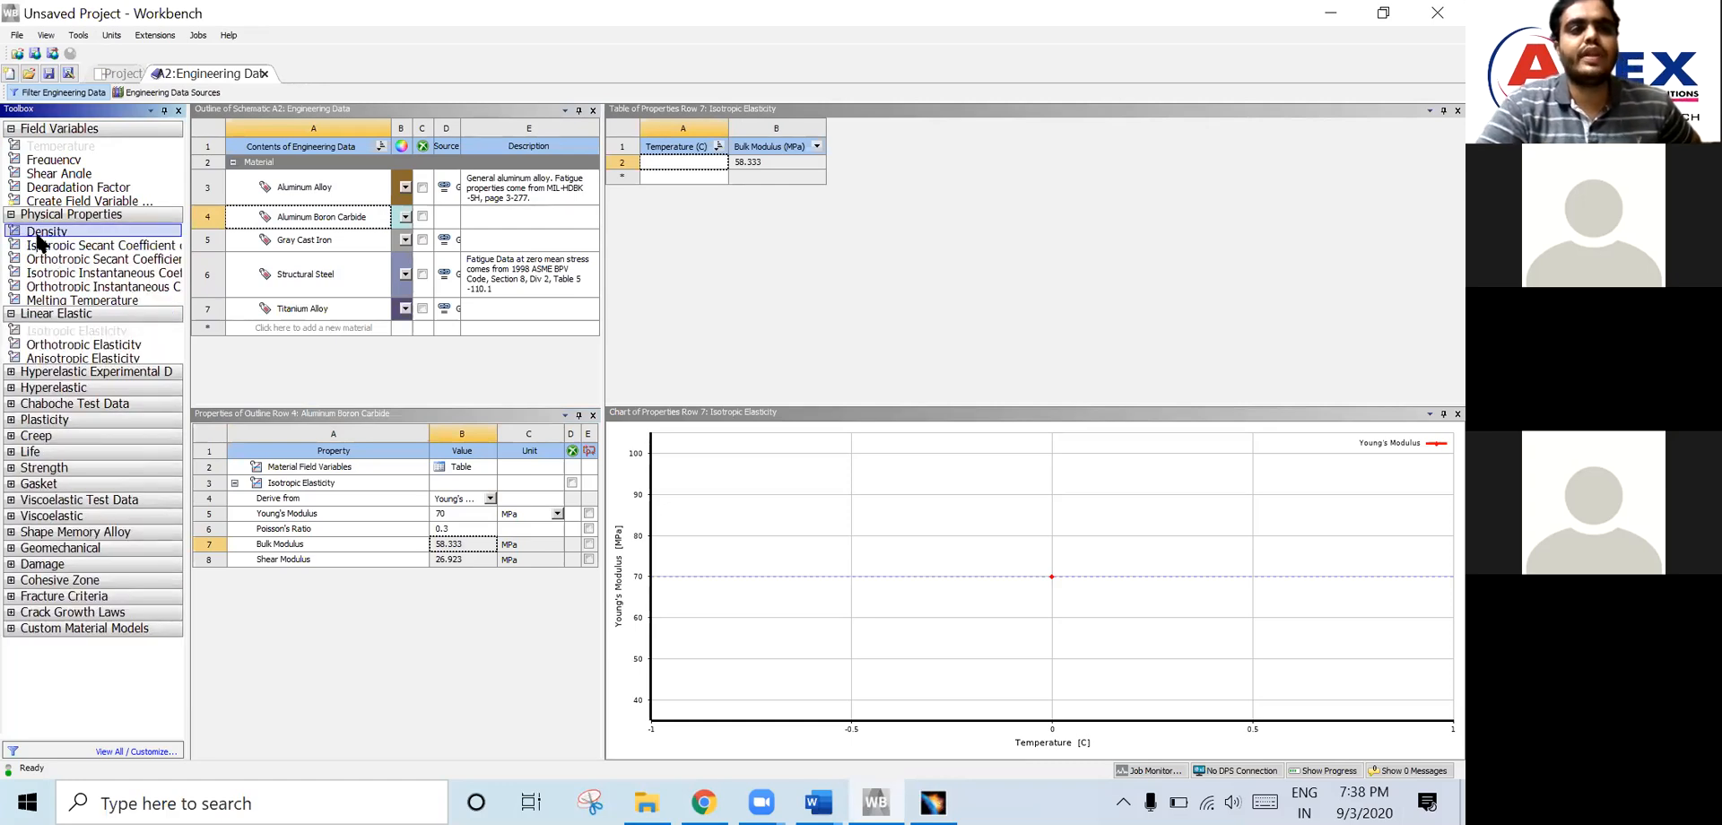
double_click(40, 233)
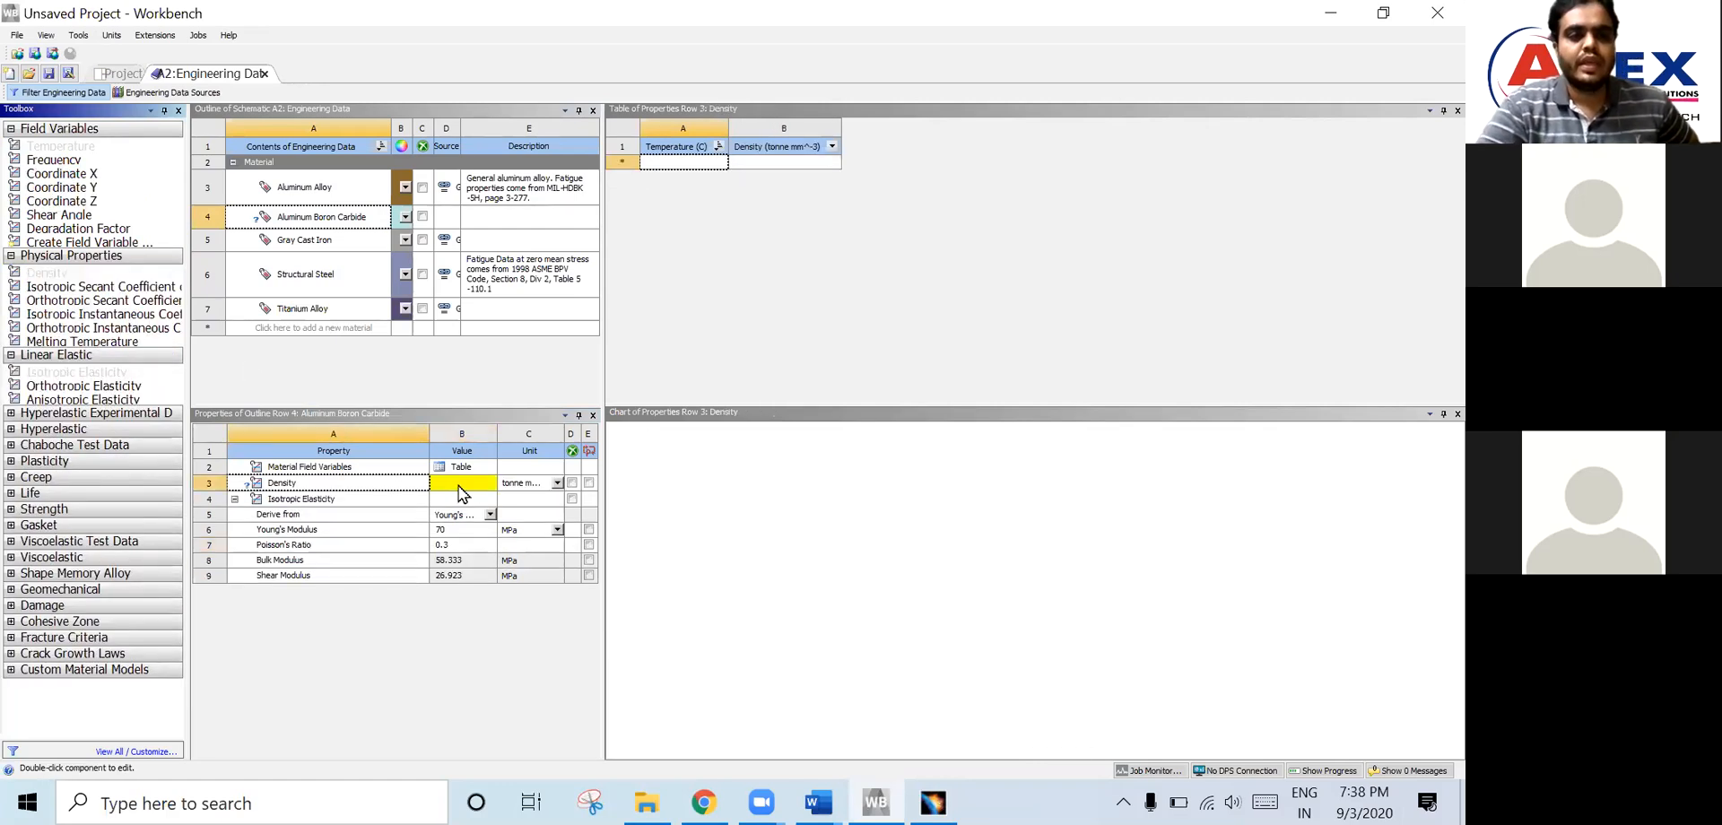
- Set Aluminum Boron Carbide's density to 7210 g cm^-3 and return to the Geometry cell of the Static Structural system in the project schematic
click(556, 483)
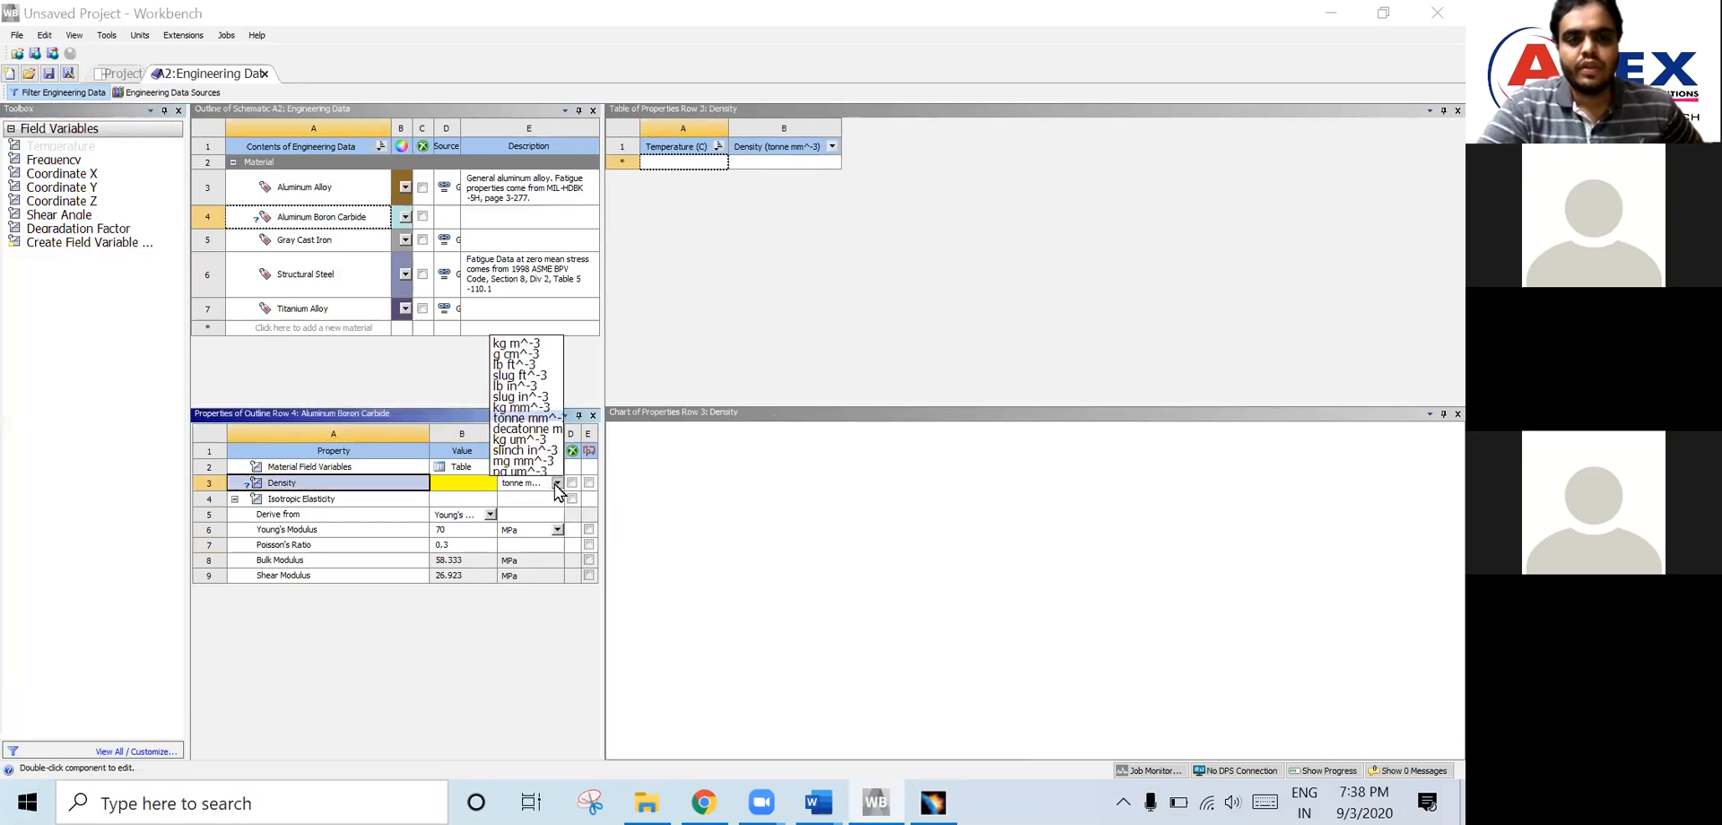
click(540, 344)
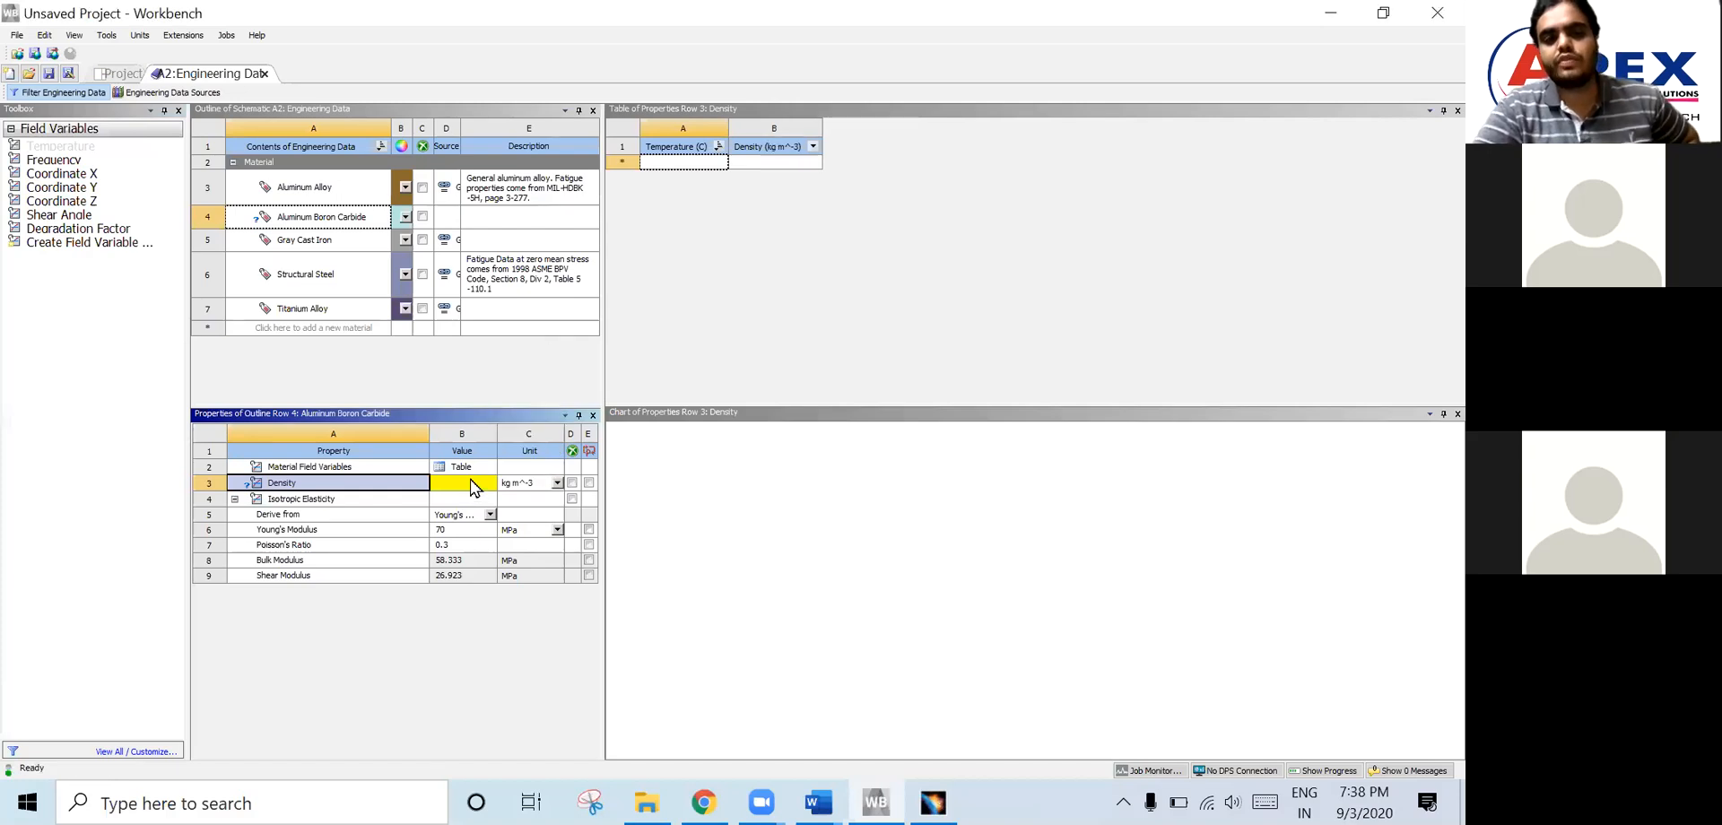
click(557, 485)
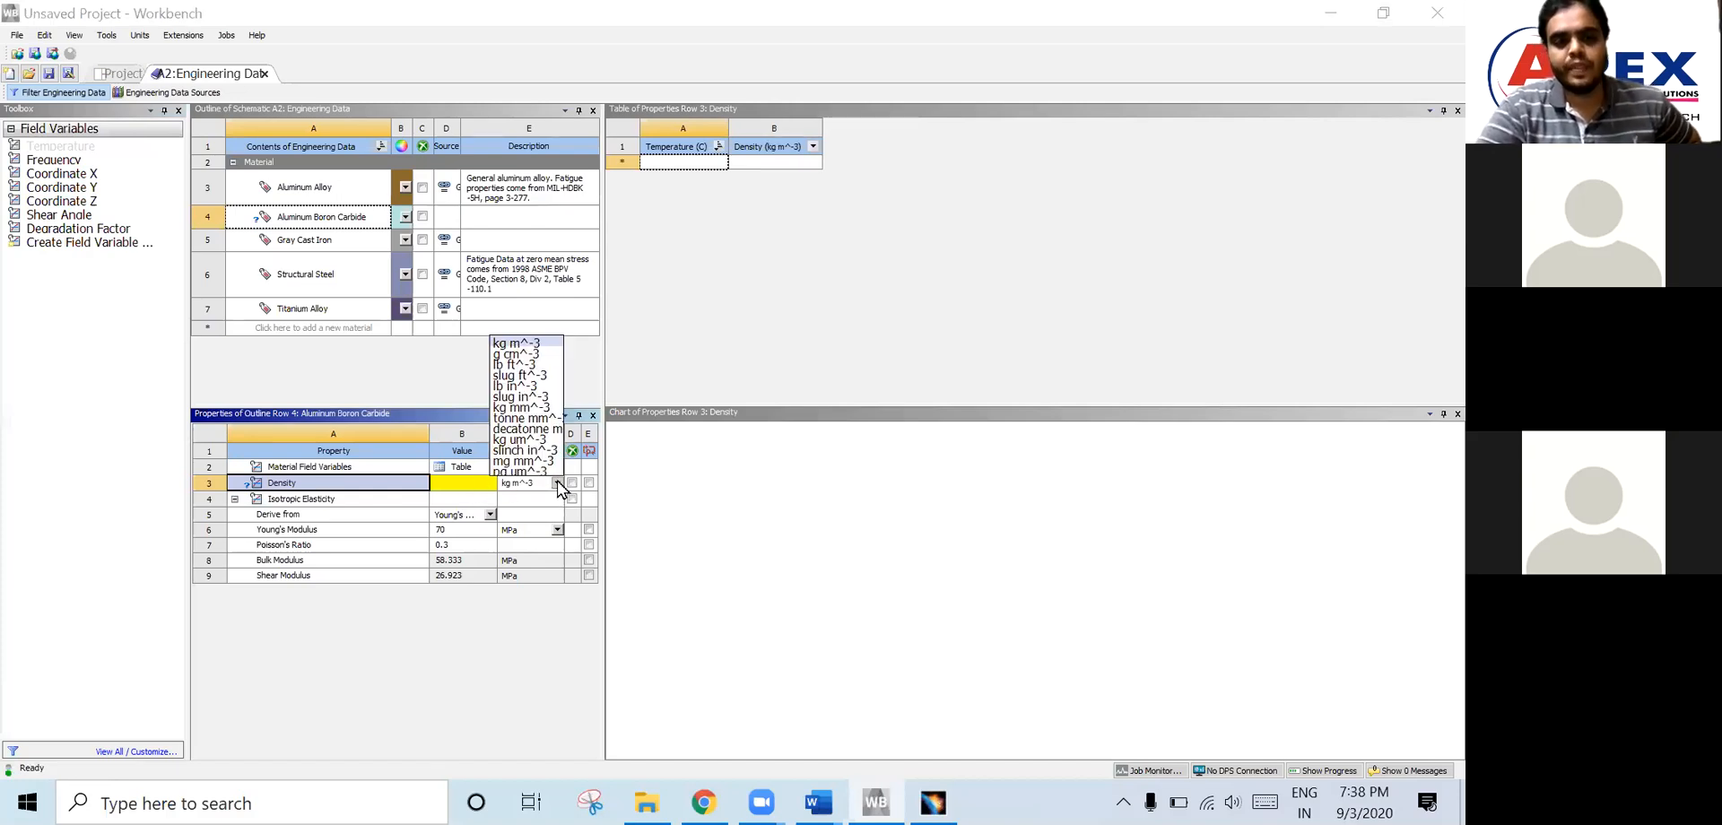
click(538, 357)
click(481, 484)
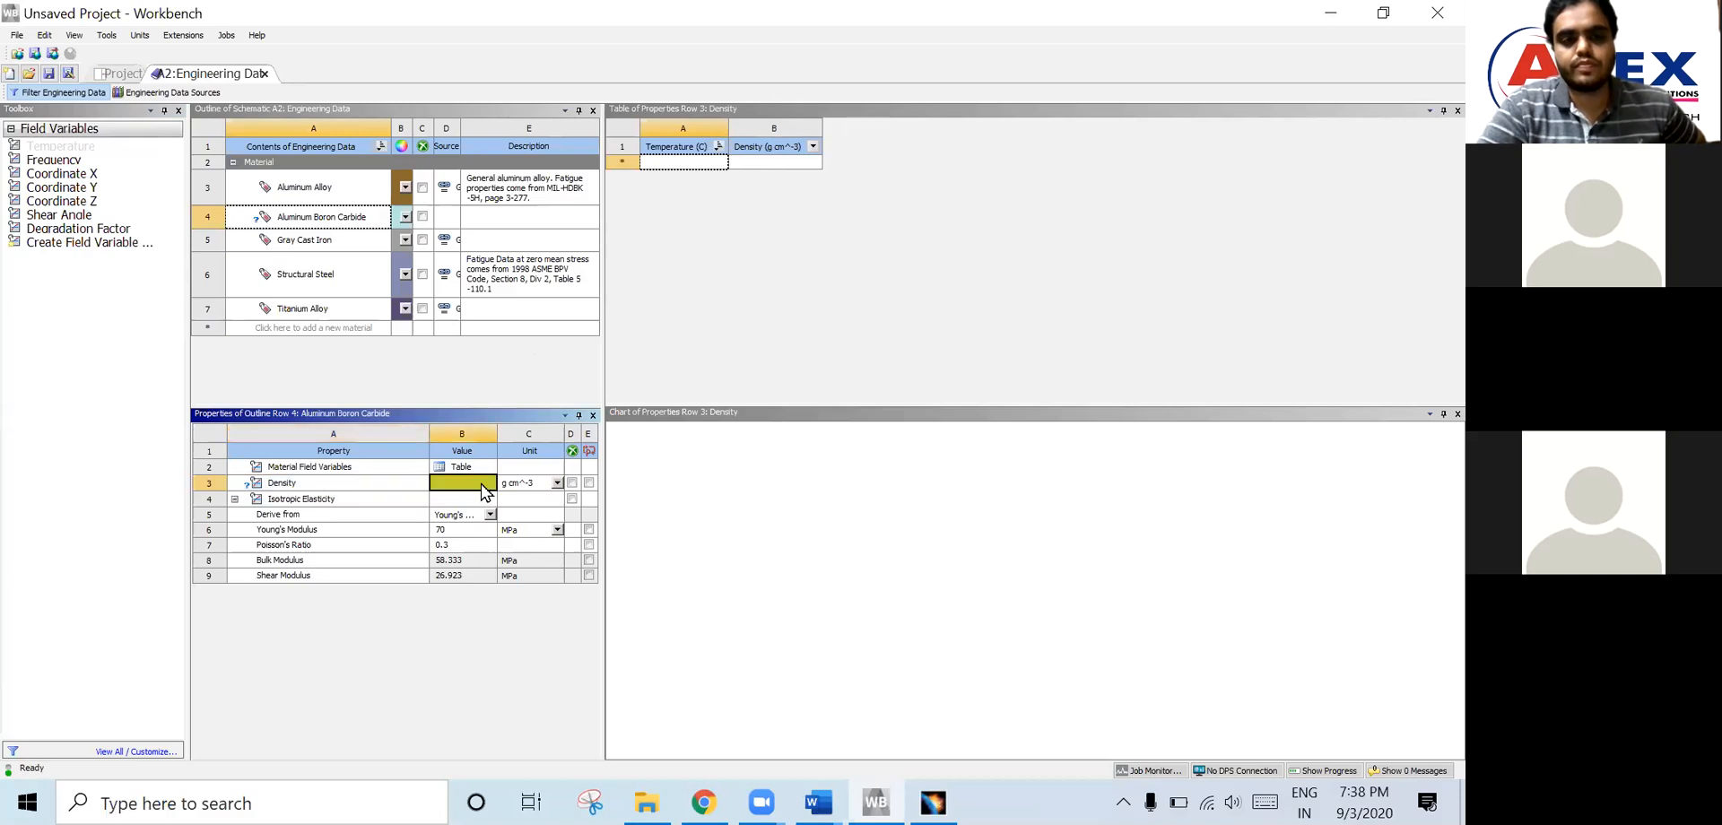
text(7210)
key(Return)
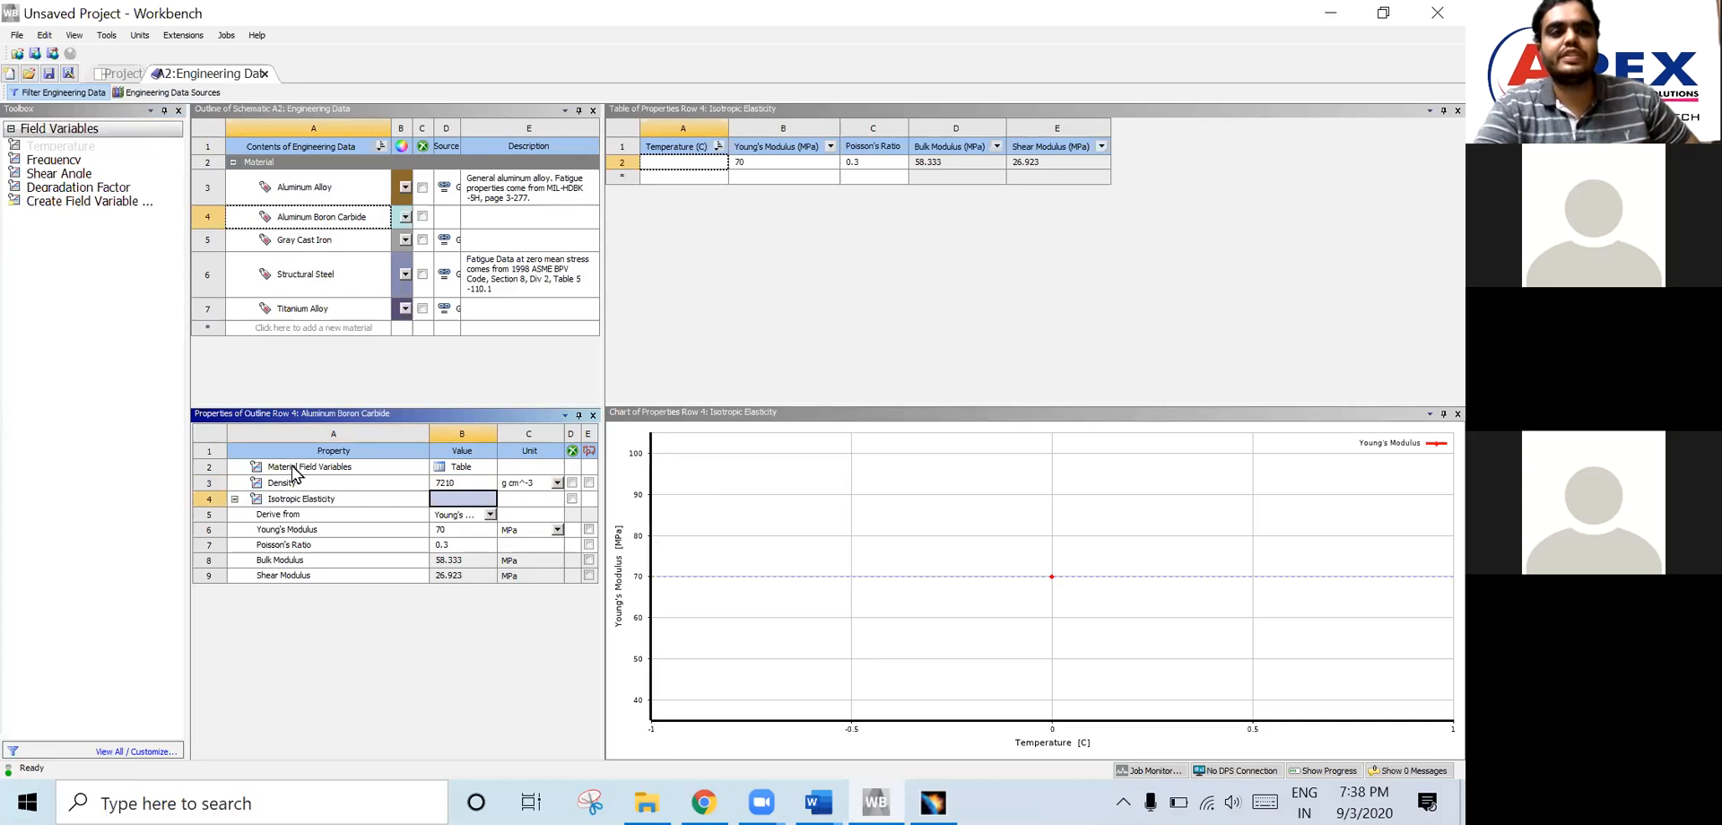
click(111, 79)
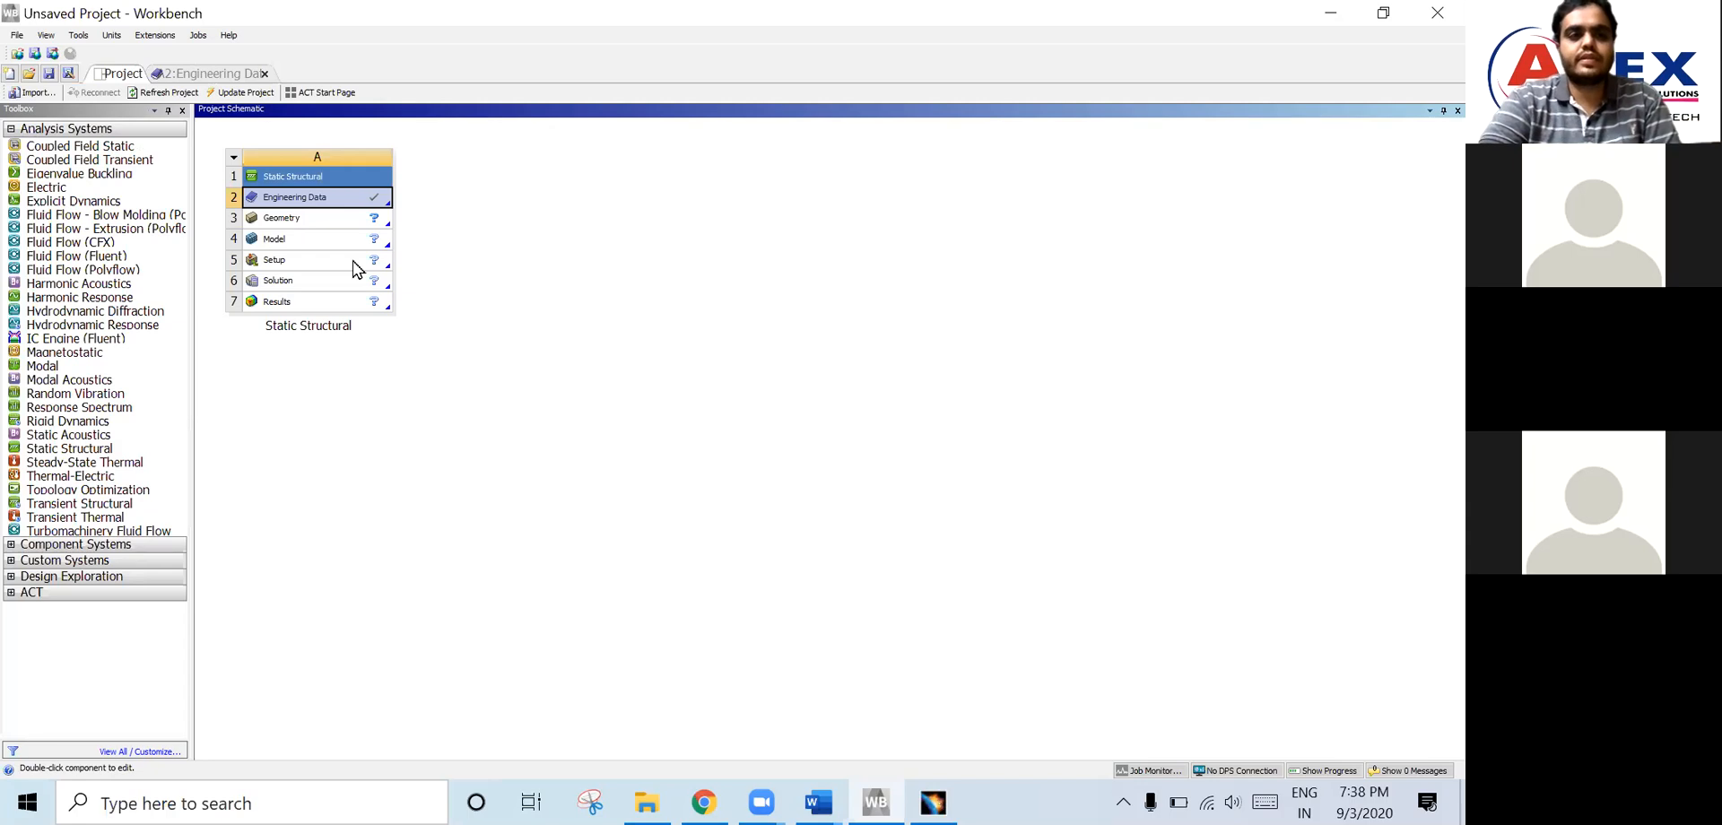
click(287, 221)
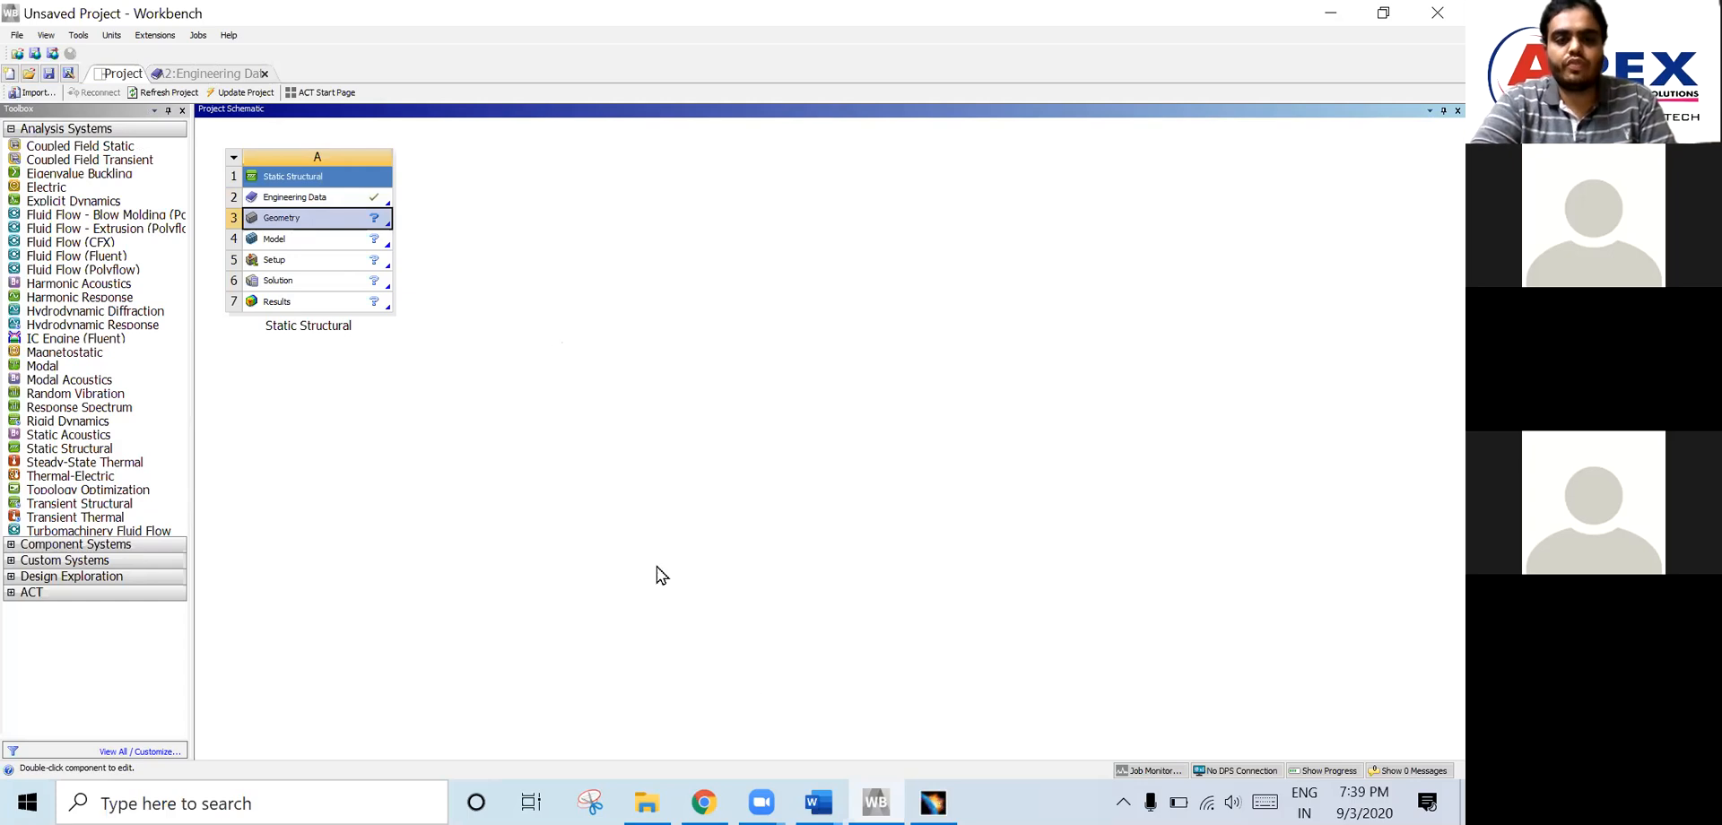
- Switch to CATIA V5 and replace the empty product document with a new part in Part Design
click(934, 803)
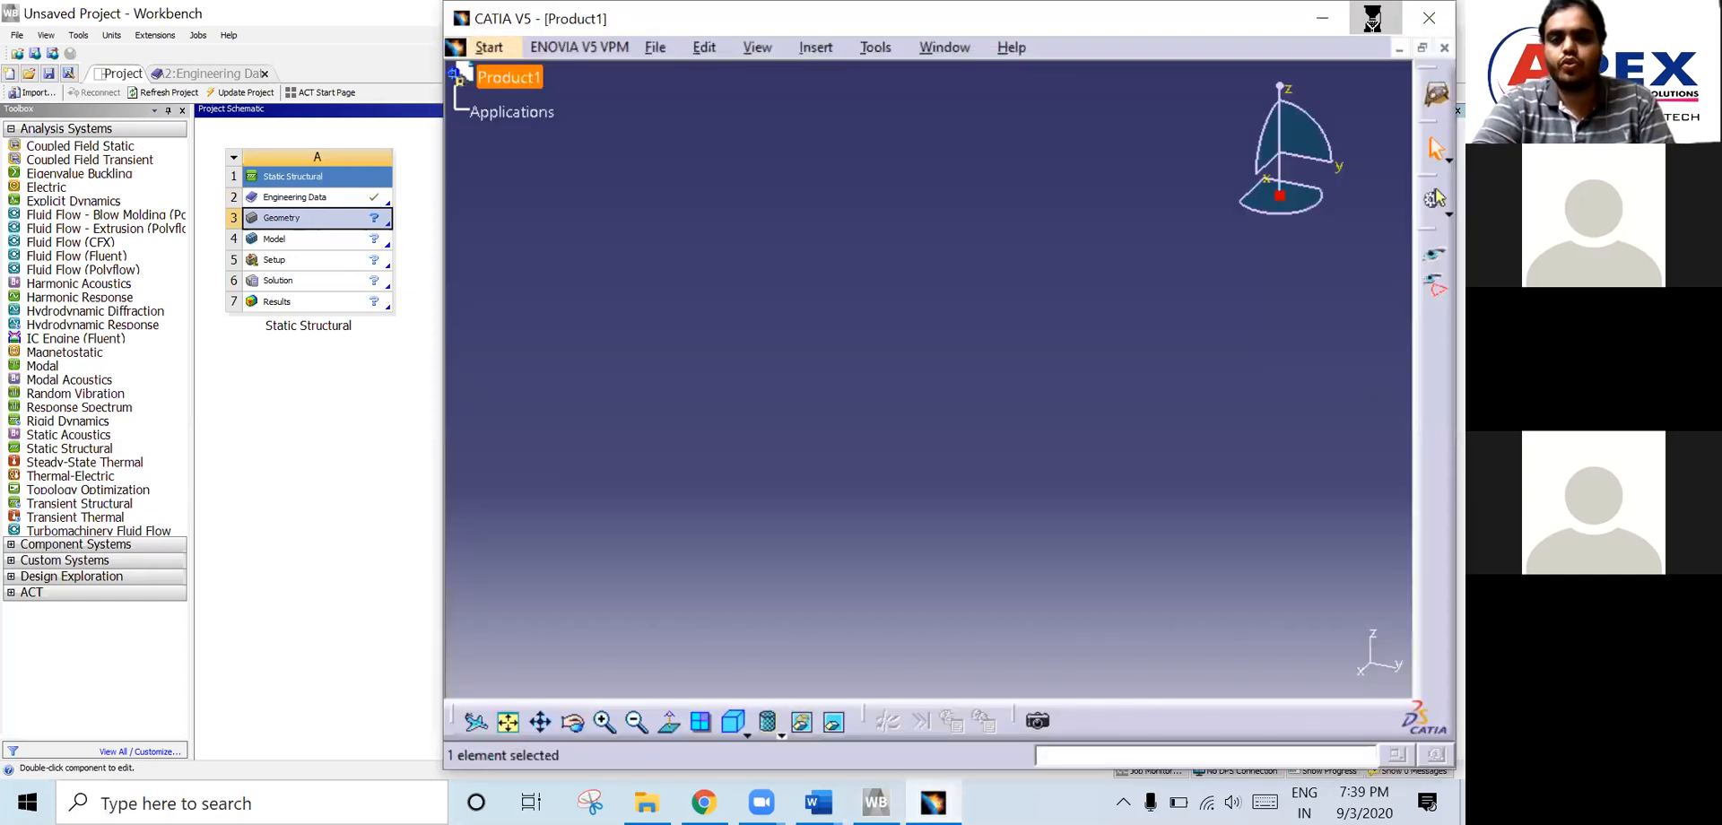
click(1364, 25)
click(1454, 39)
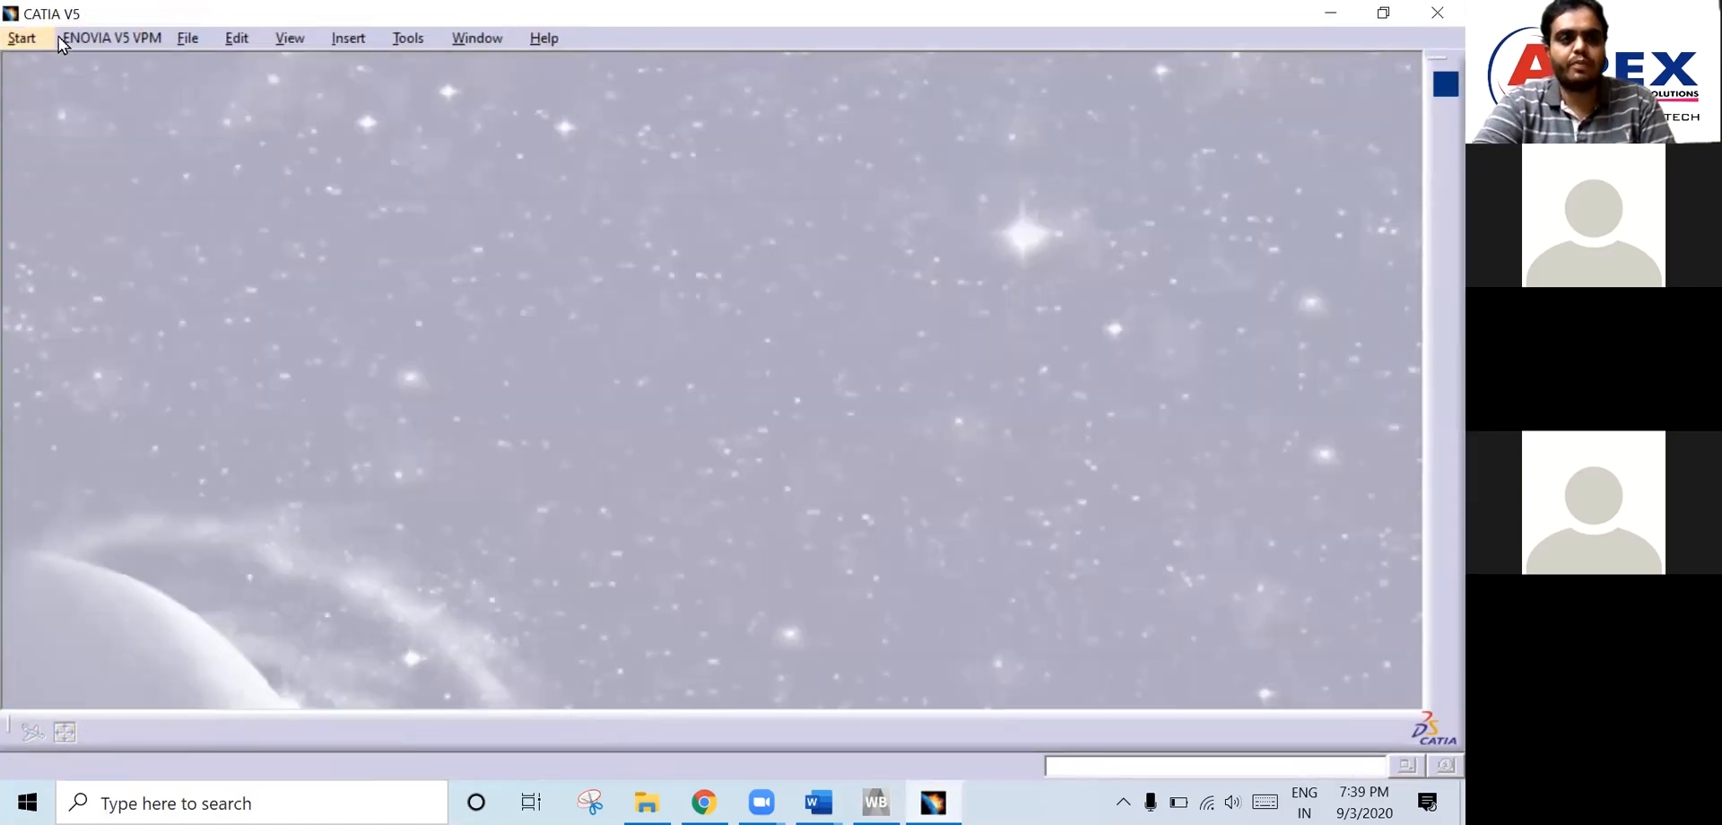
click(27, 38)
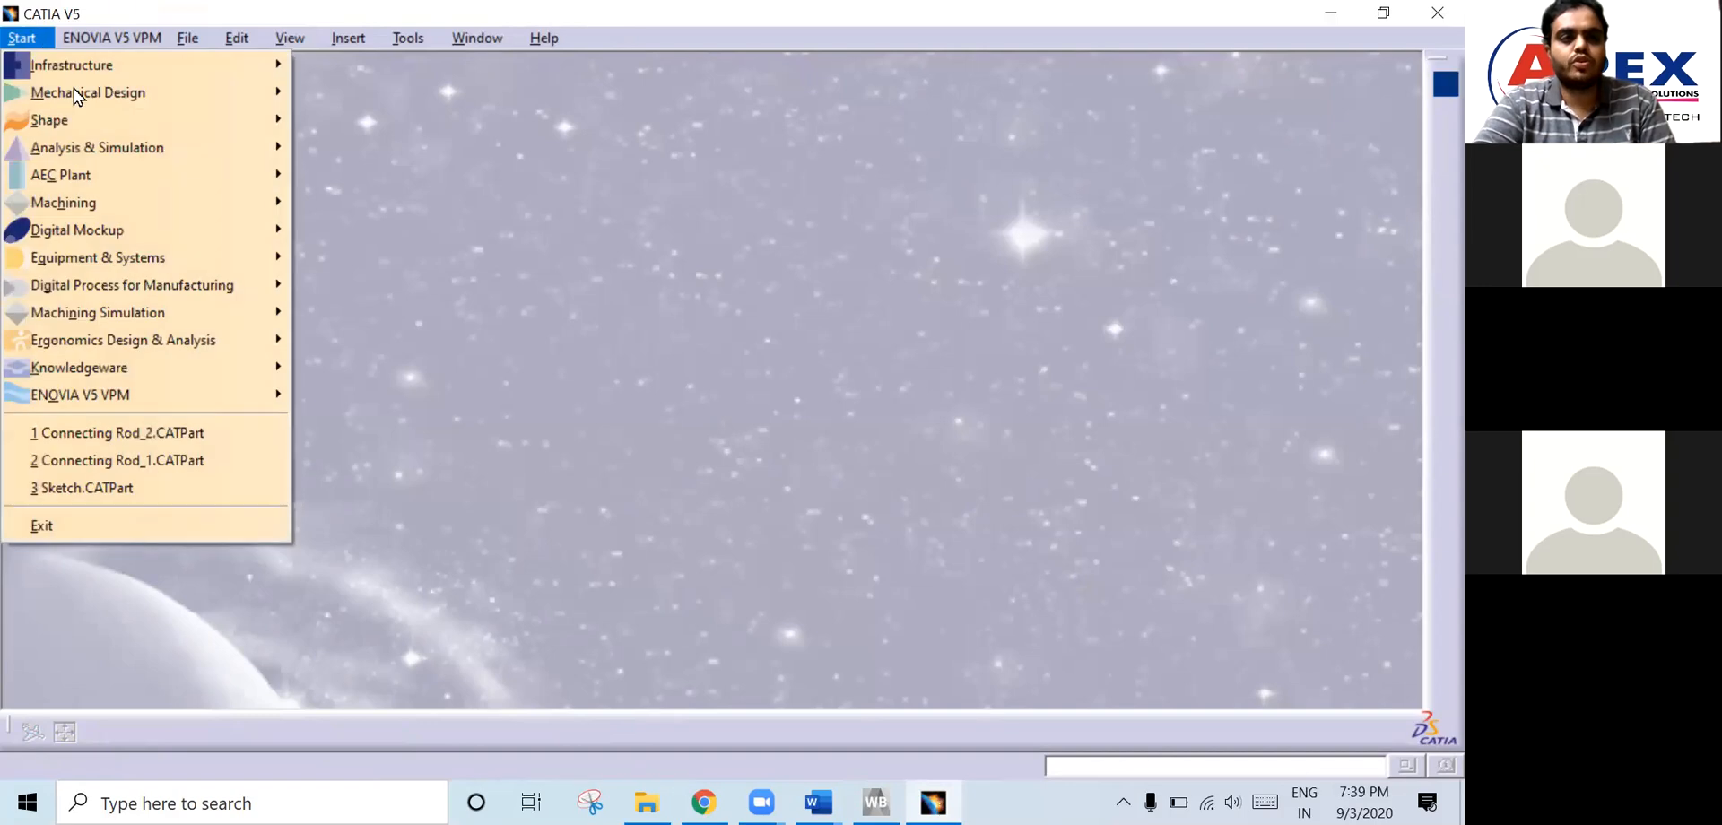
mouse_move(73, 92)
click(440, 89)
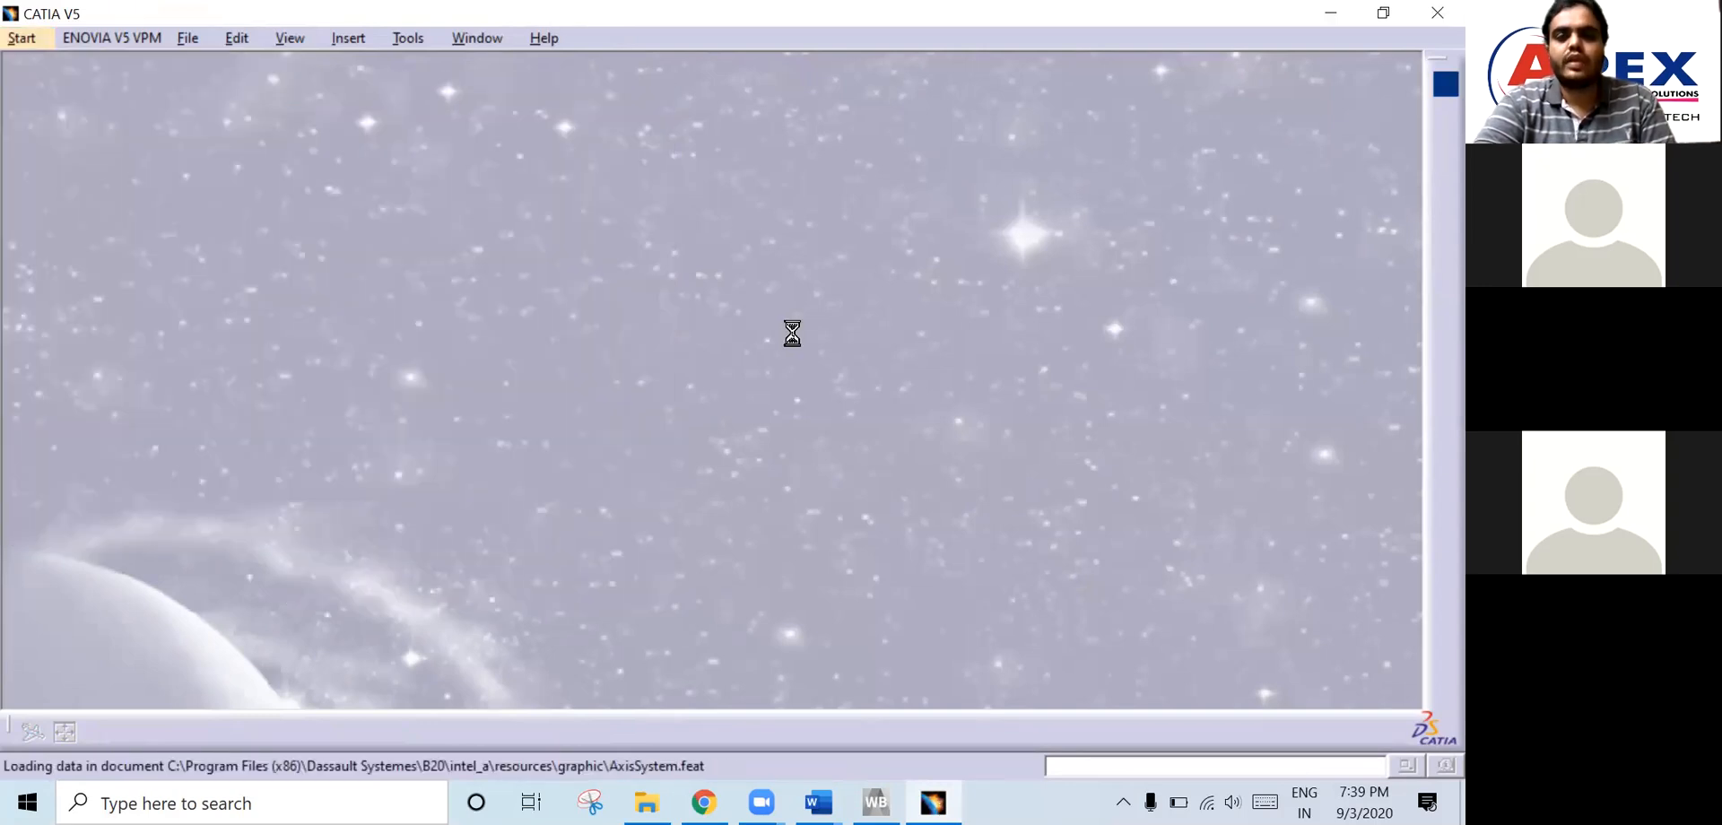
click(879, 685)
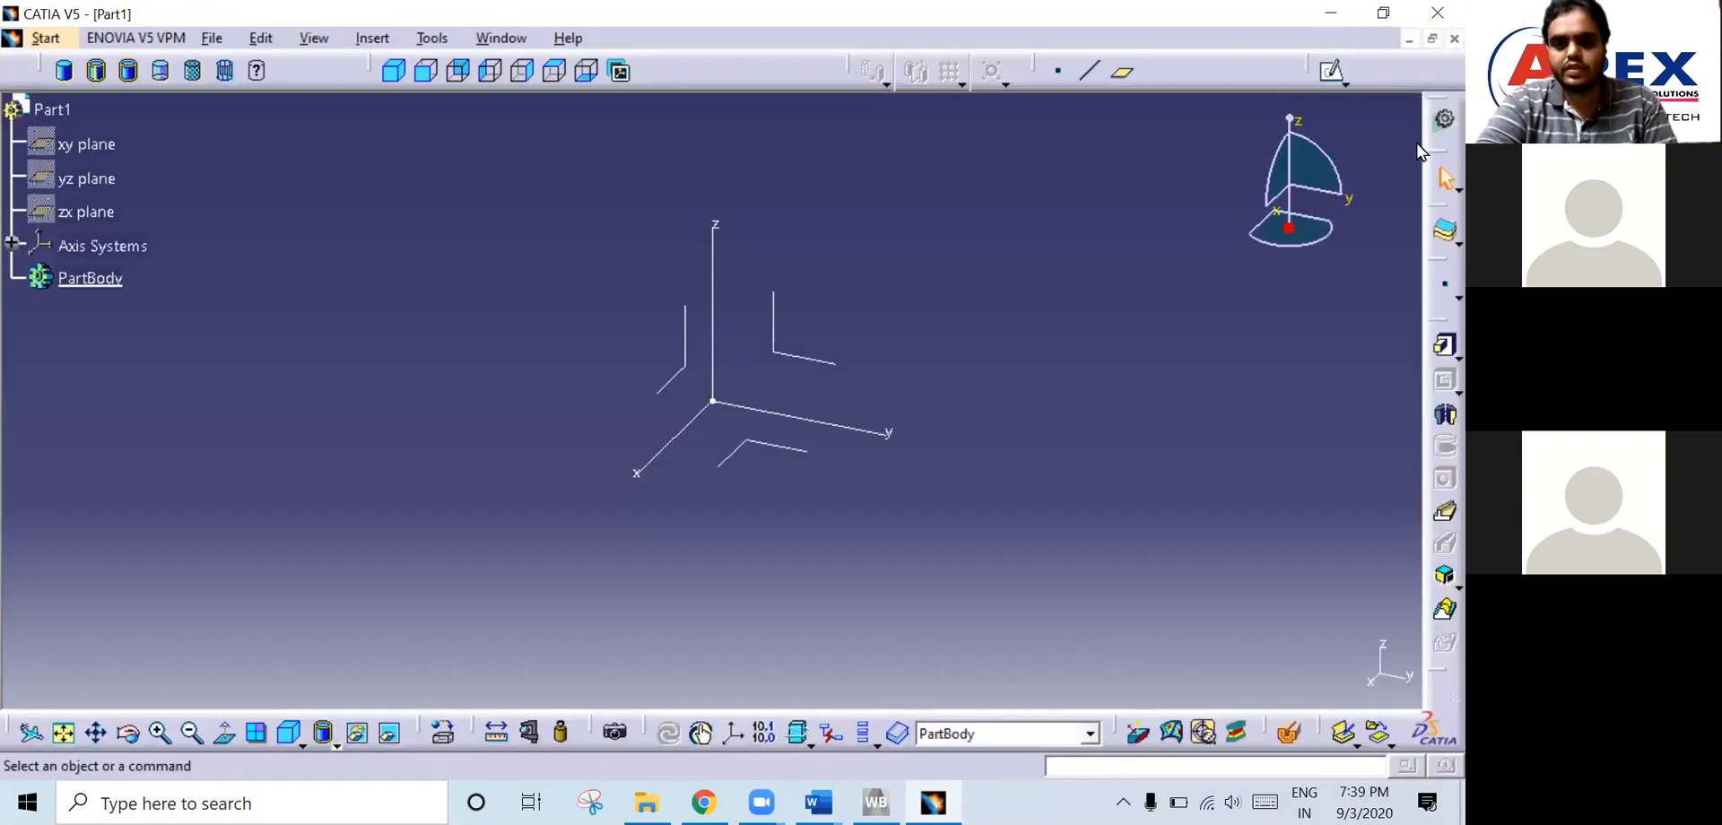
- On the yz plane, sketch an origin-centred circle of about 39.8 mm radius with an off-centre 9.3 mm radius circle inside, and pad the profile 20 mm
click(1332, 72)
click(818, 360)
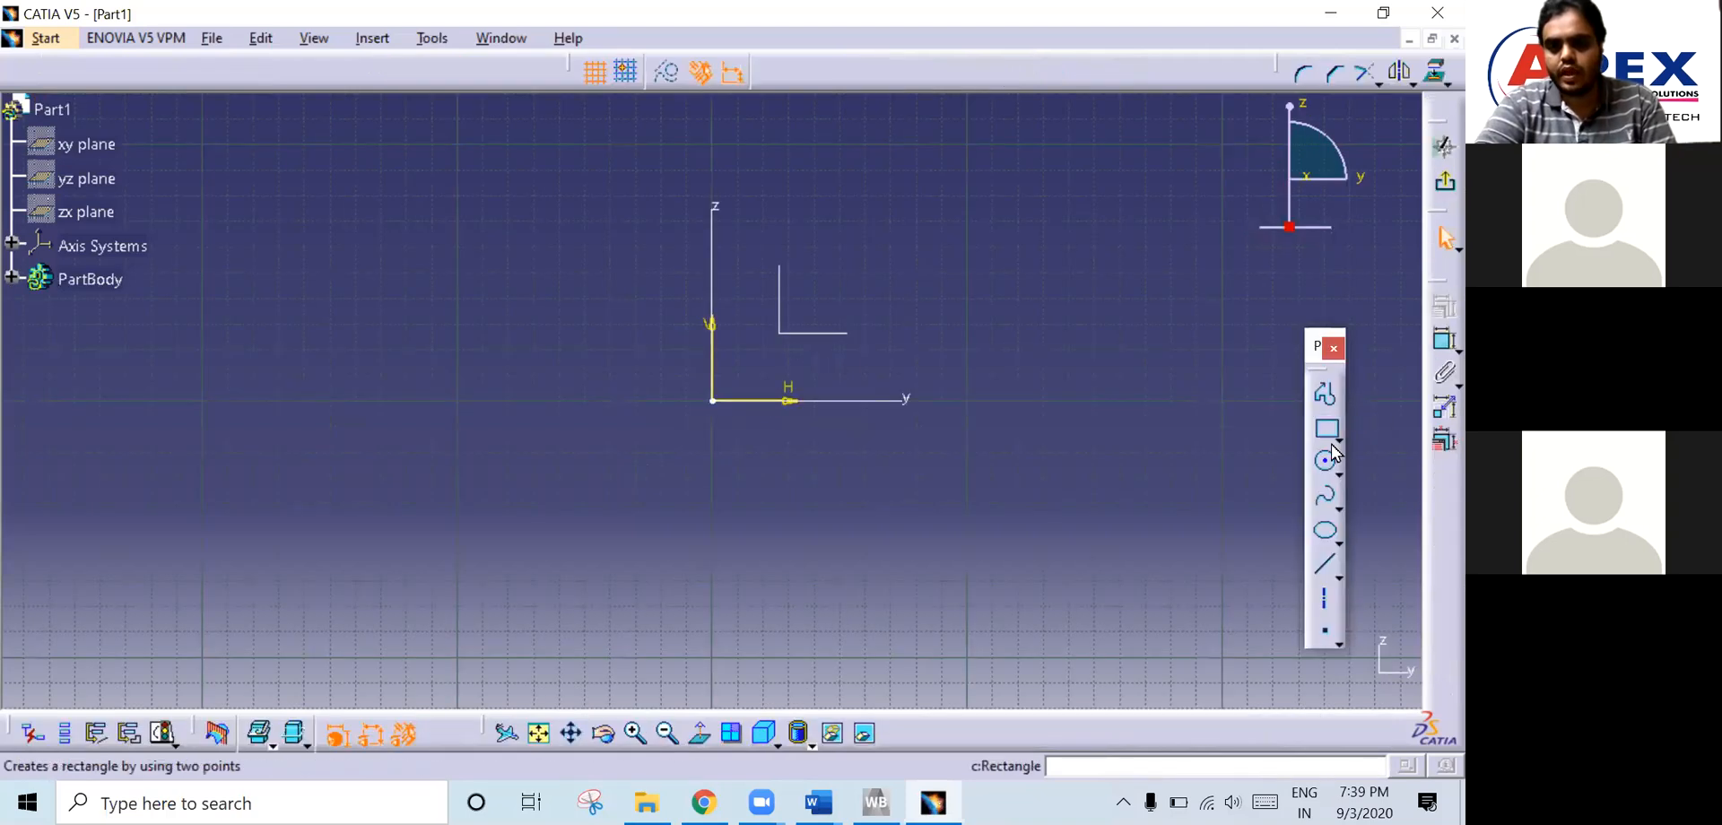
click(1327, 457)
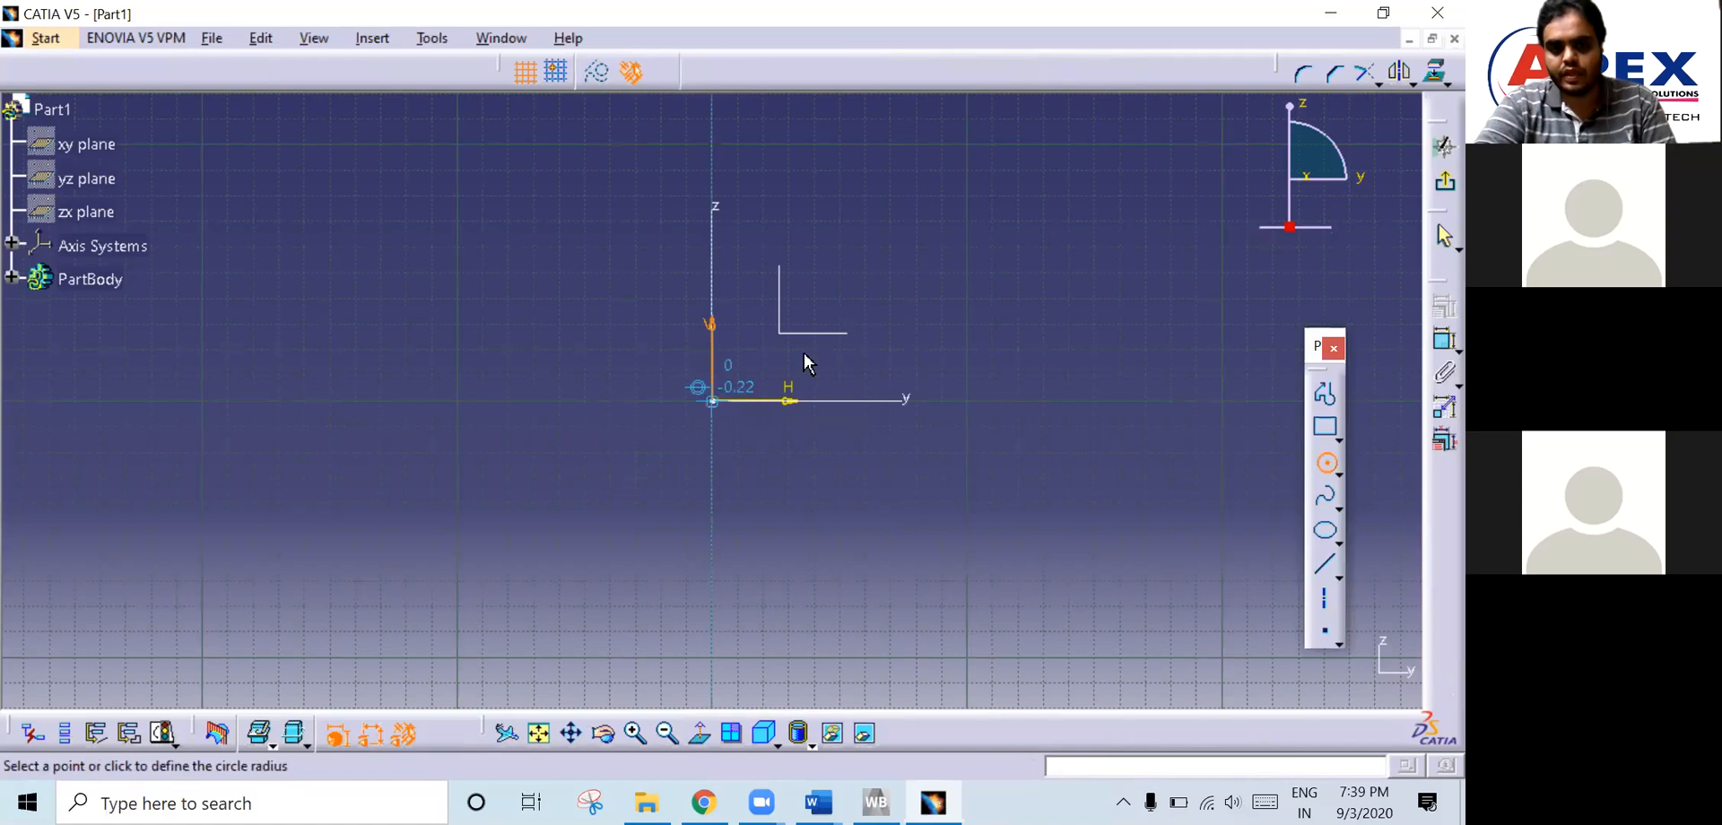
click(712, 401)
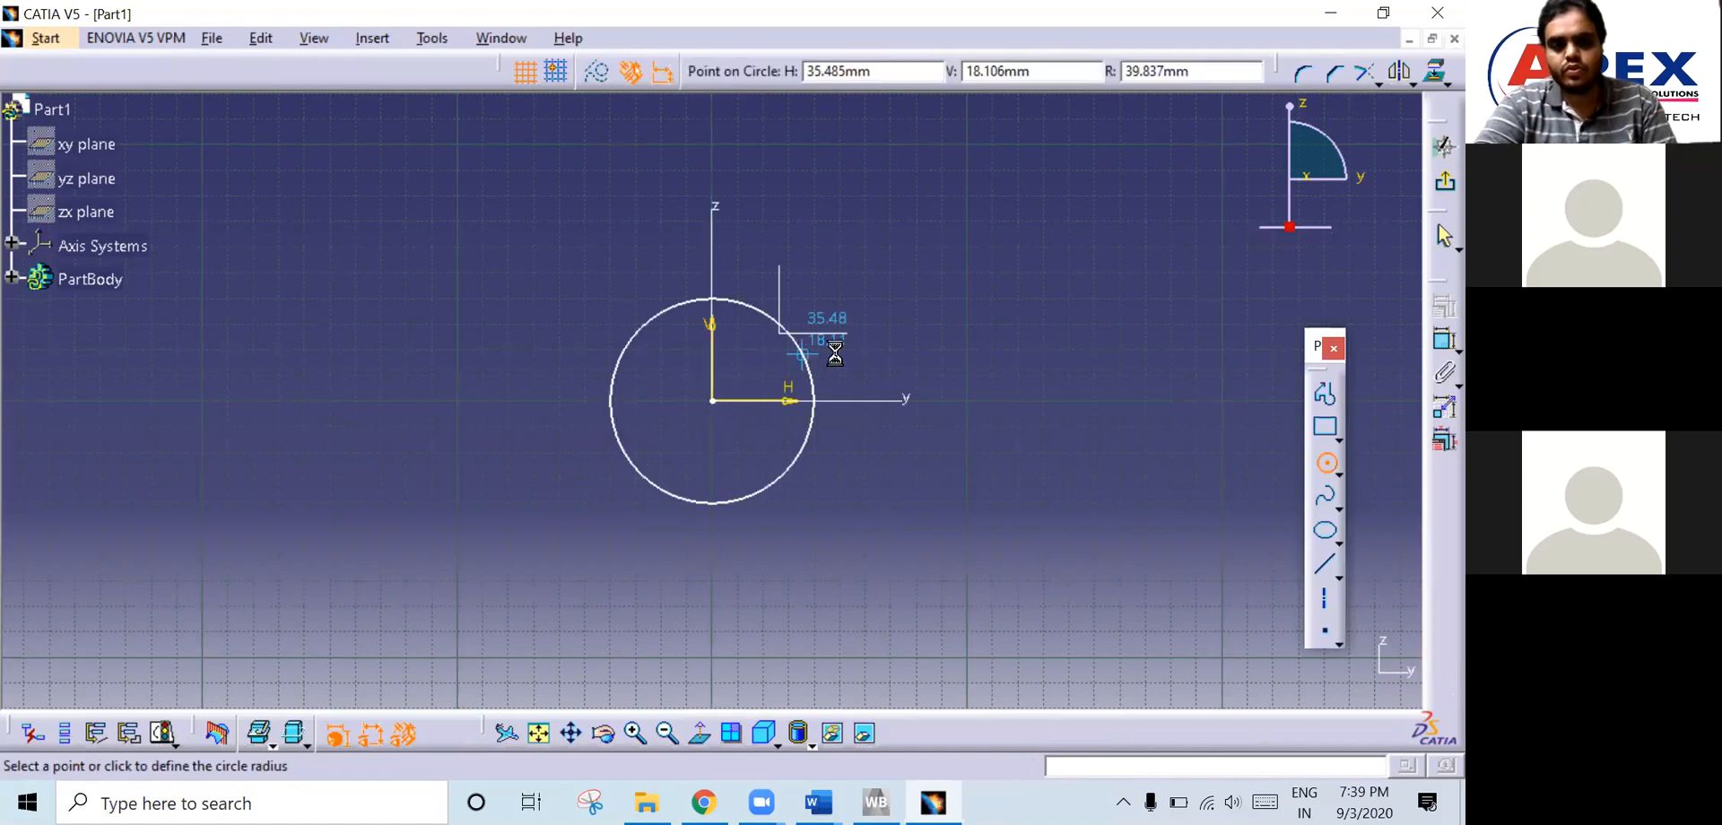
click(690, 401)
click(719, 397)
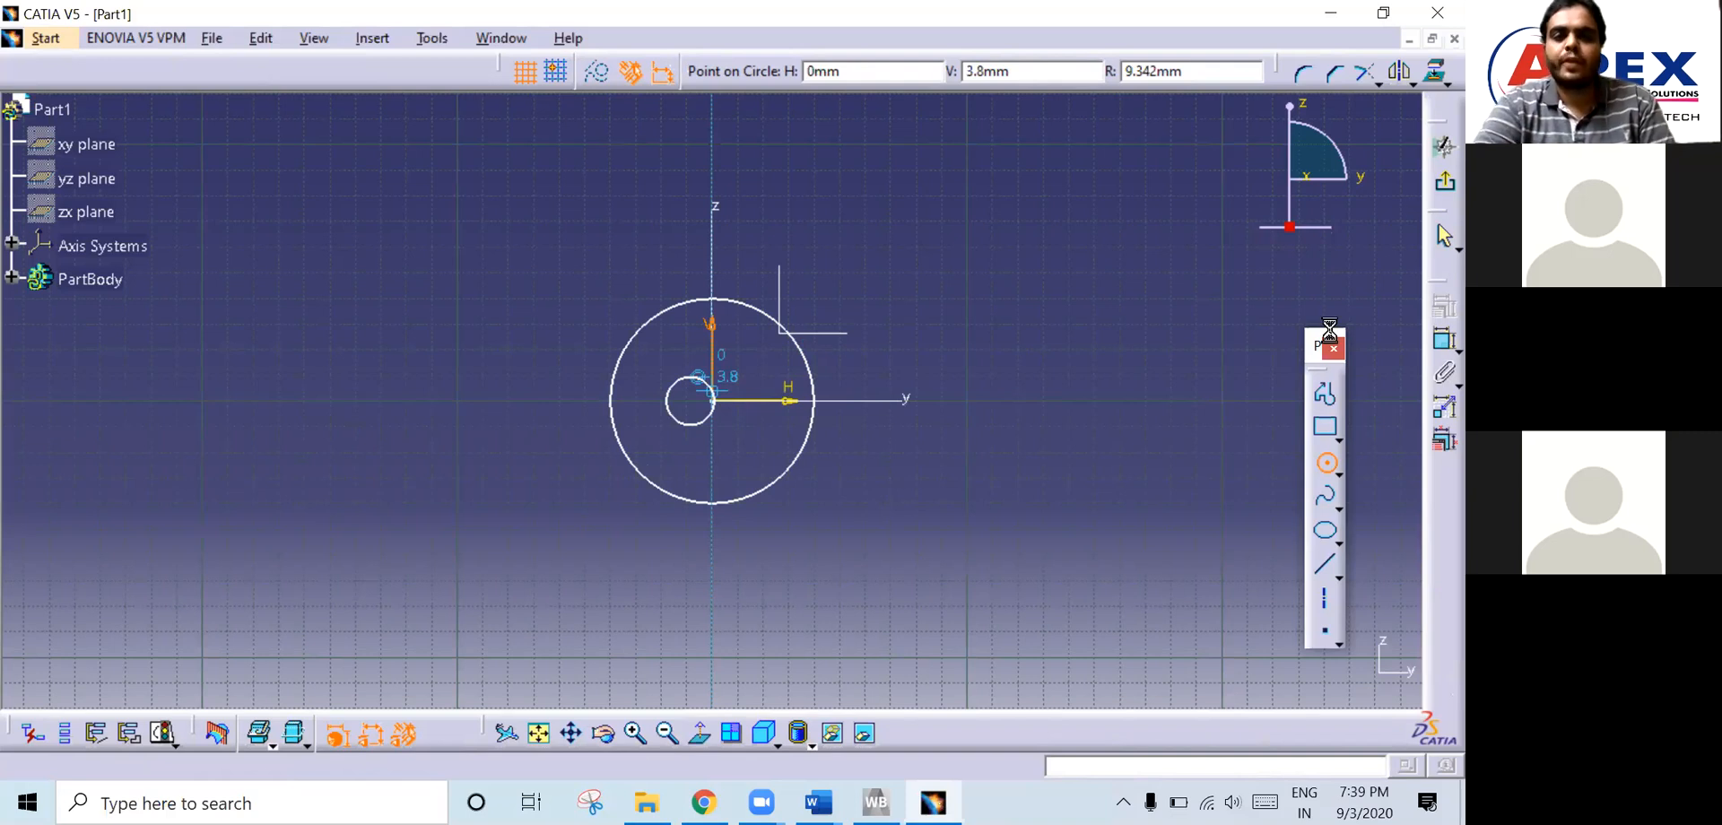
click(1435, 343)
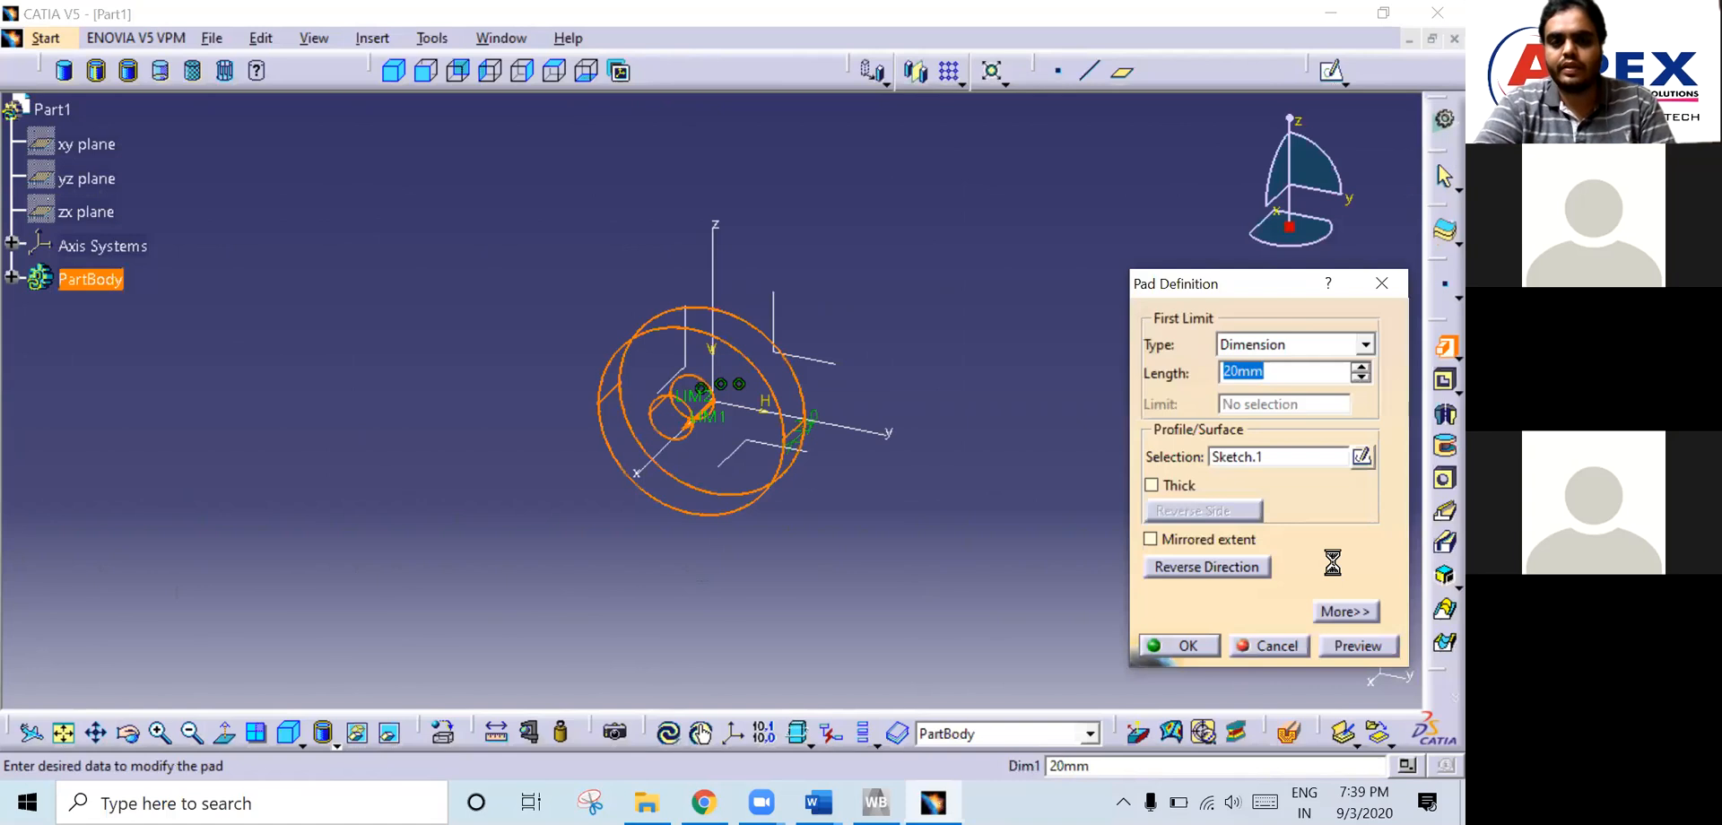
click(1190, 645)
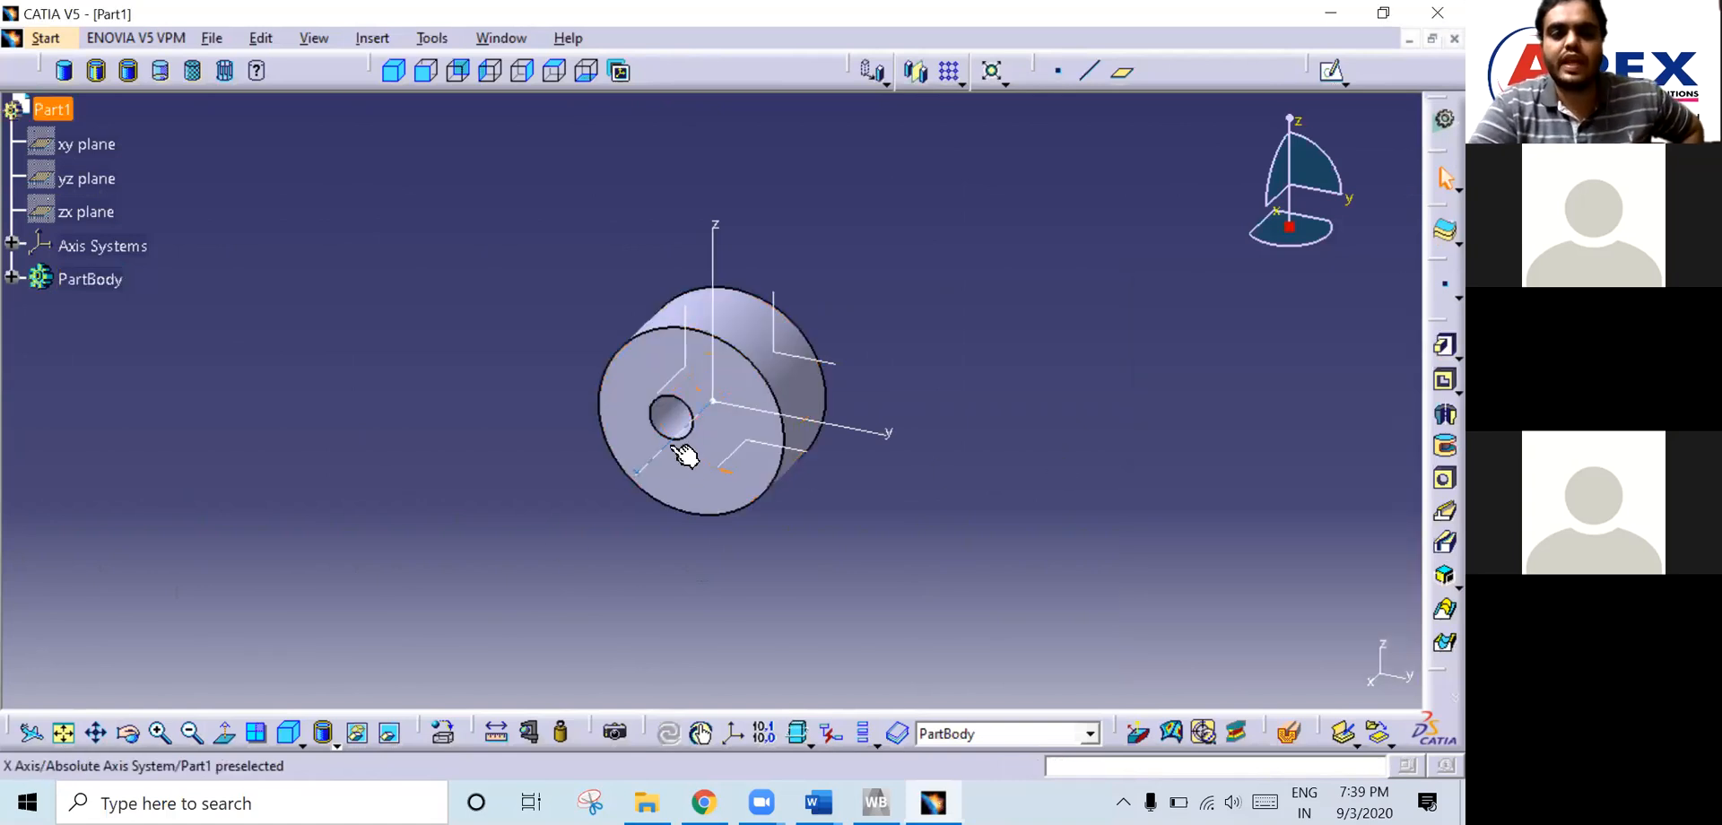
- Save the part to the Desktop as Part1 in igs format
click(212, 38)
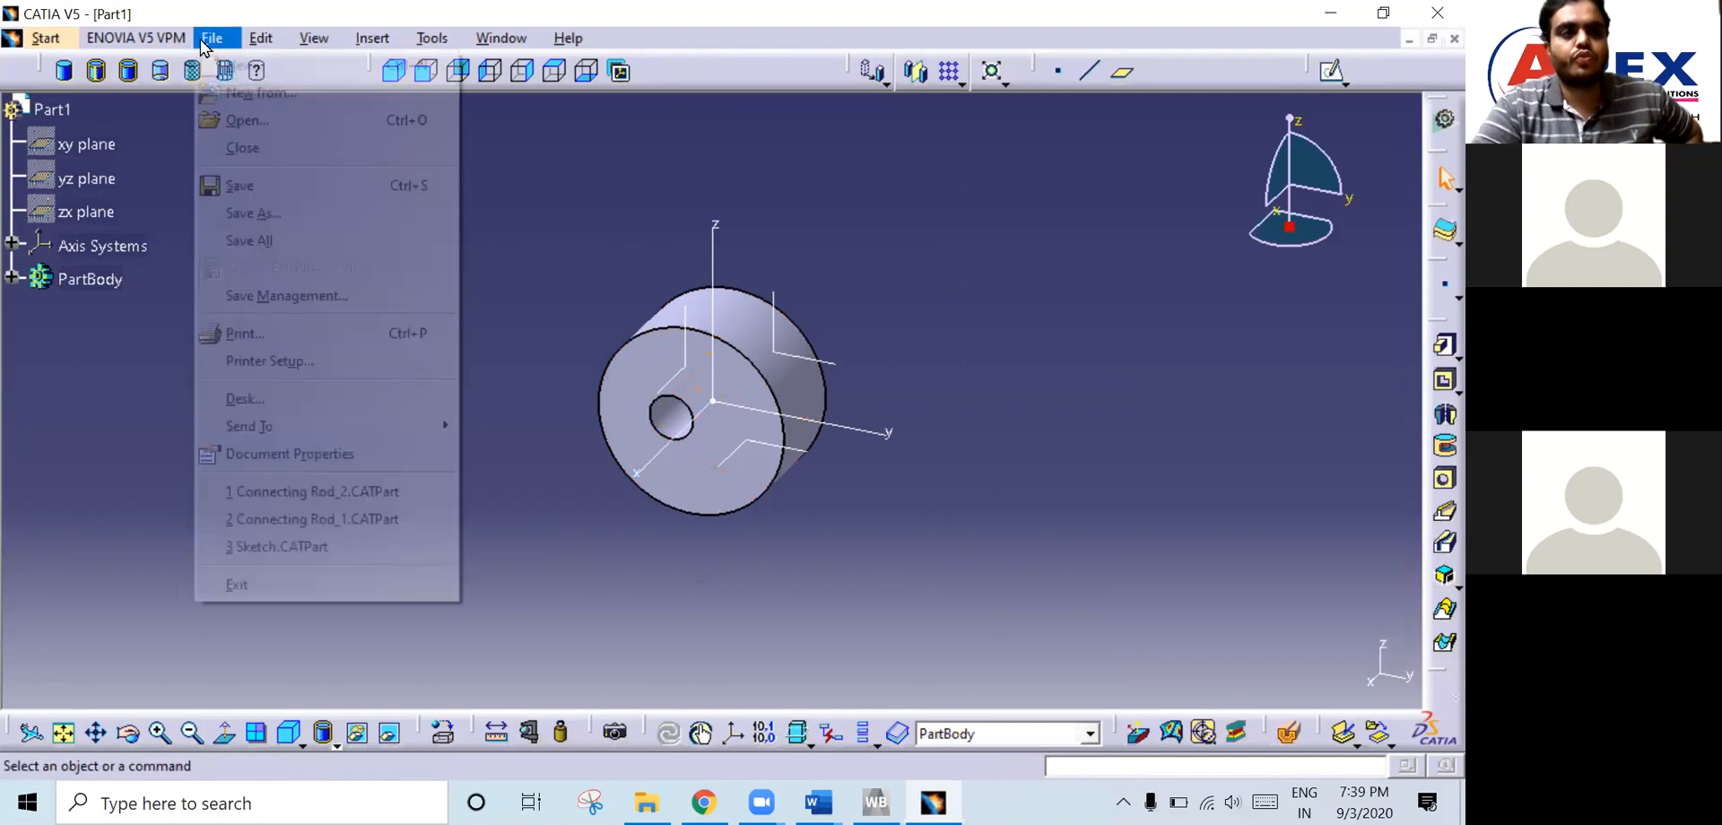
click(262, 217)
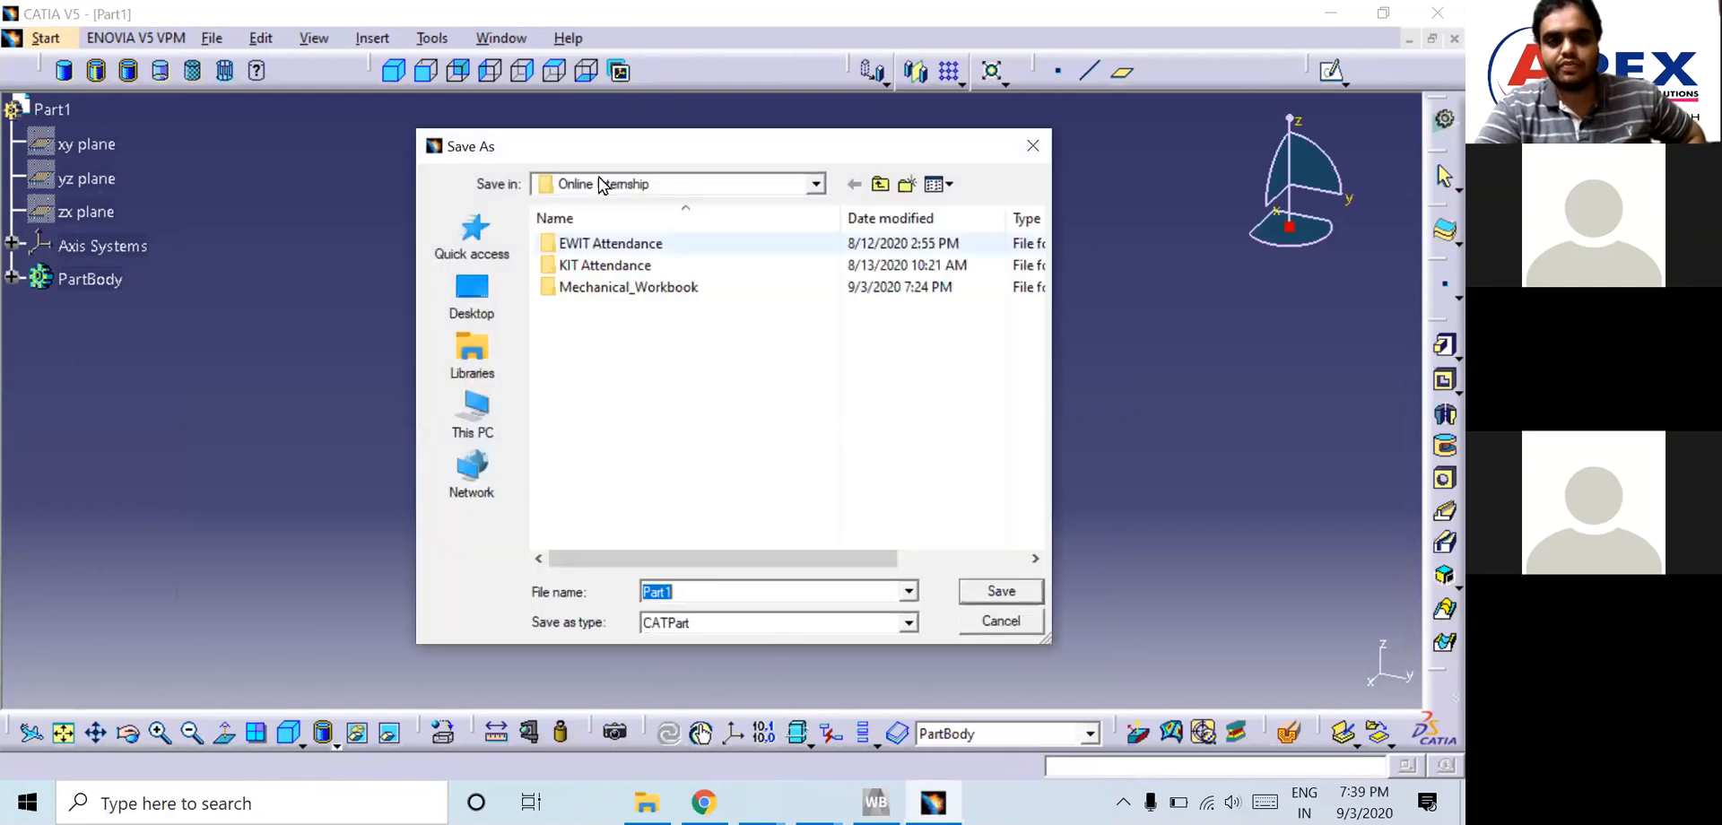
drag(687, 152, 804, 150)
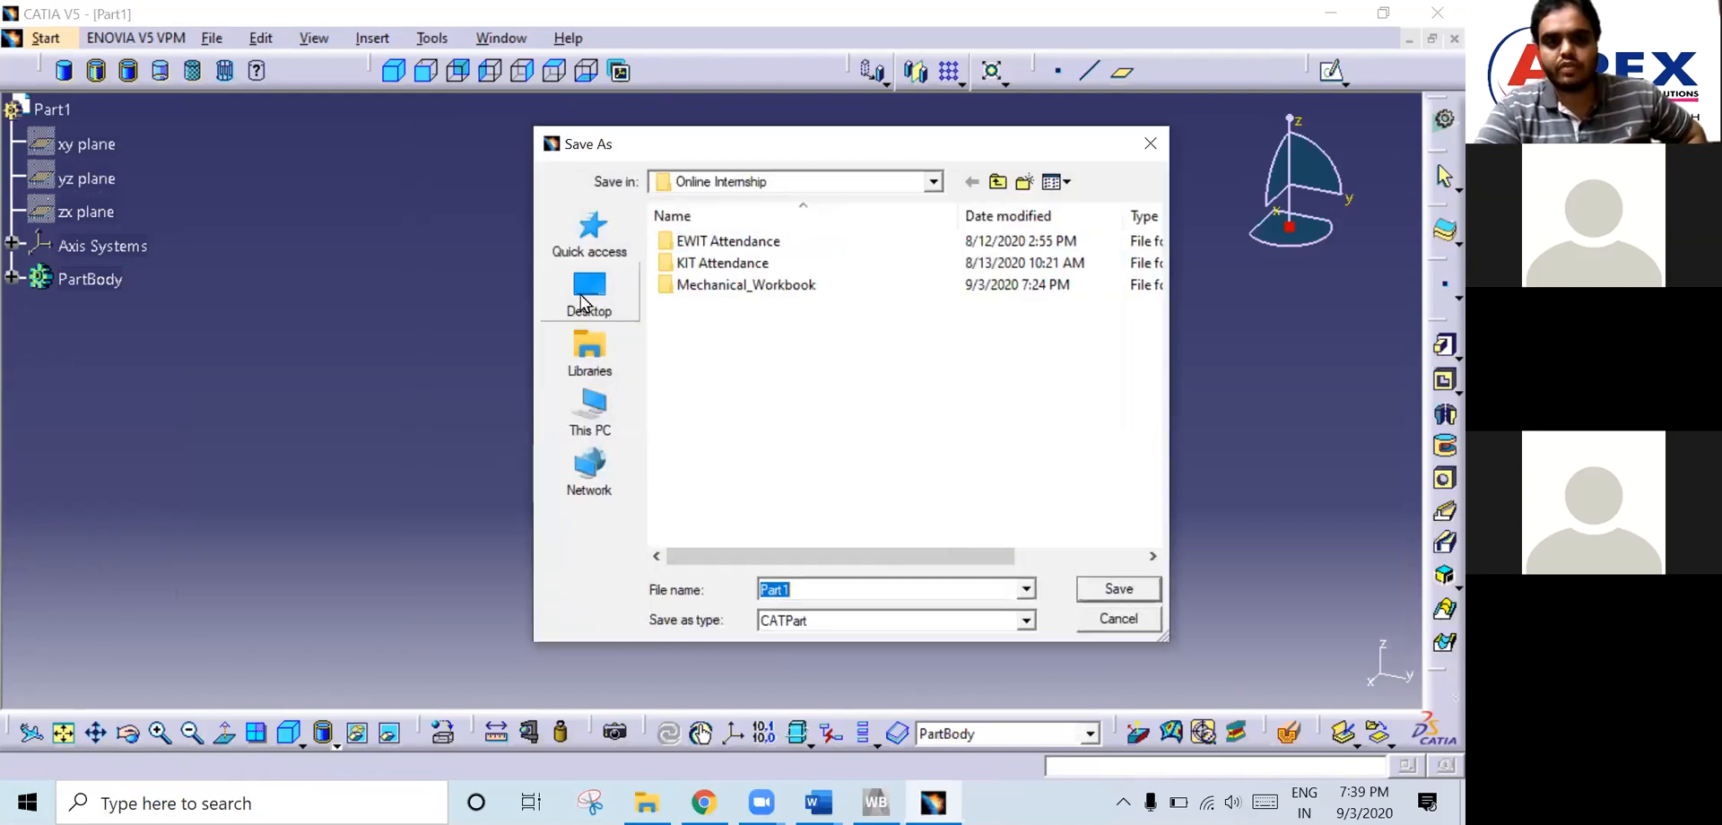
click(583, 299)
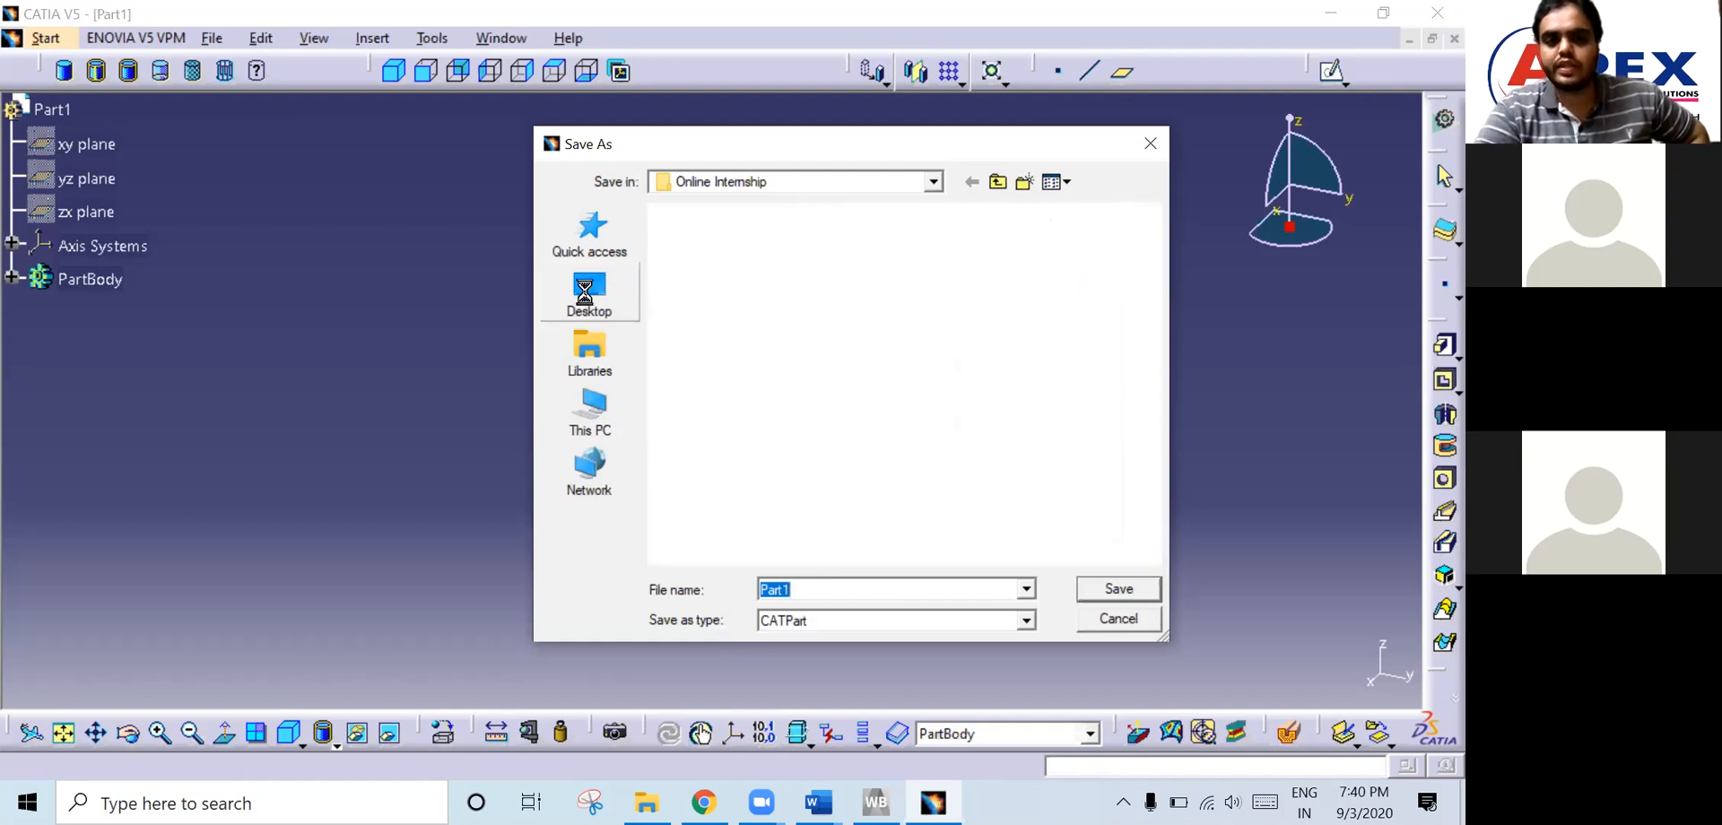
click(805, 618)
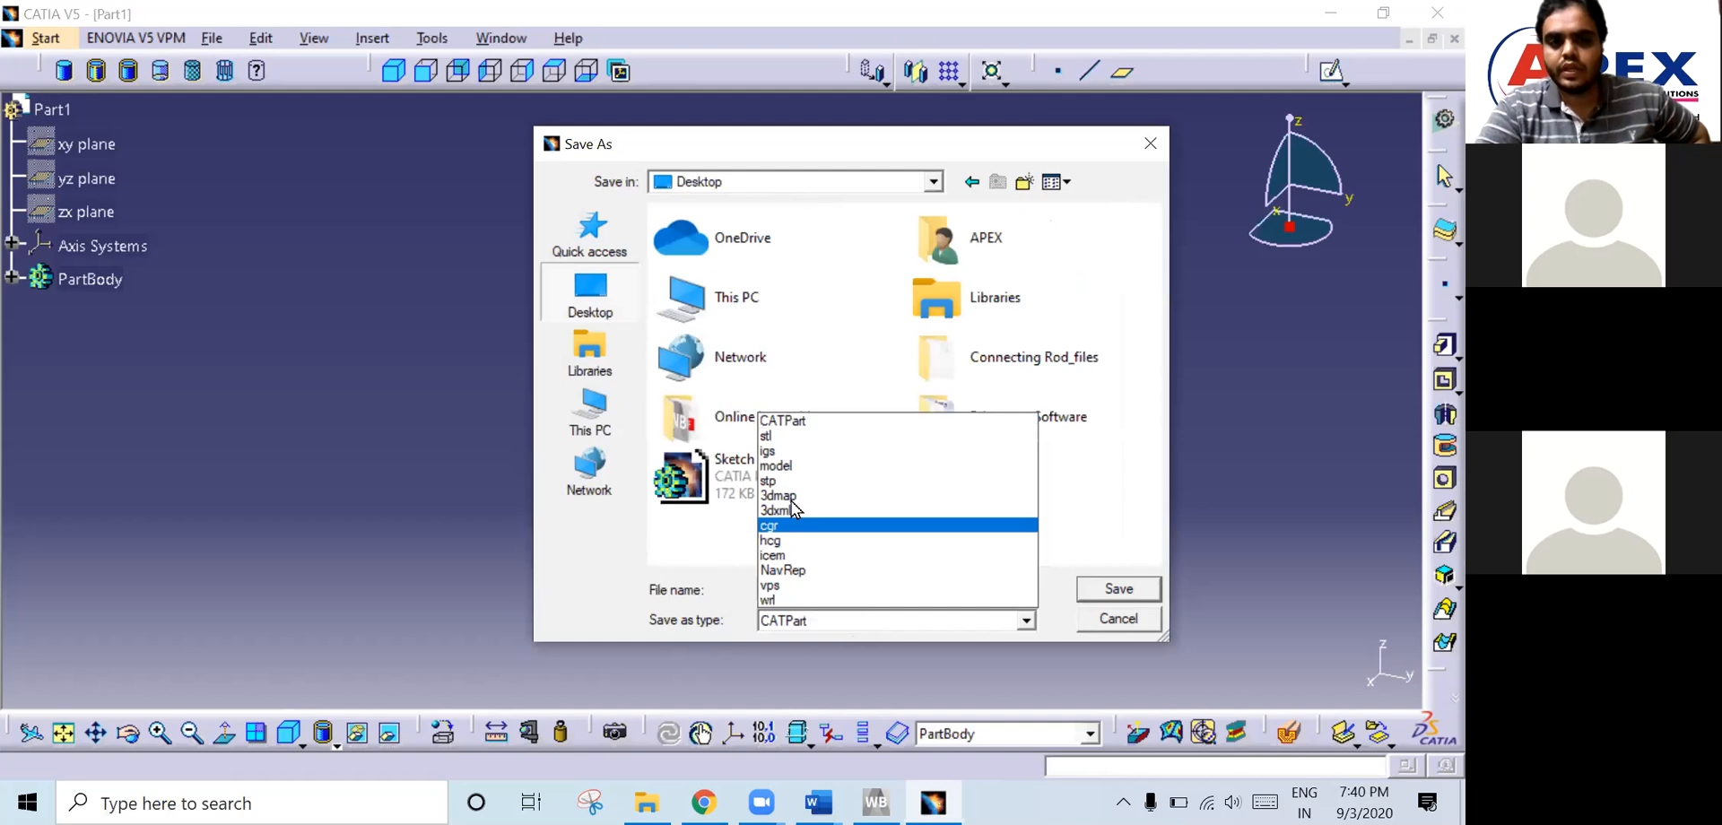
click(804, 452)
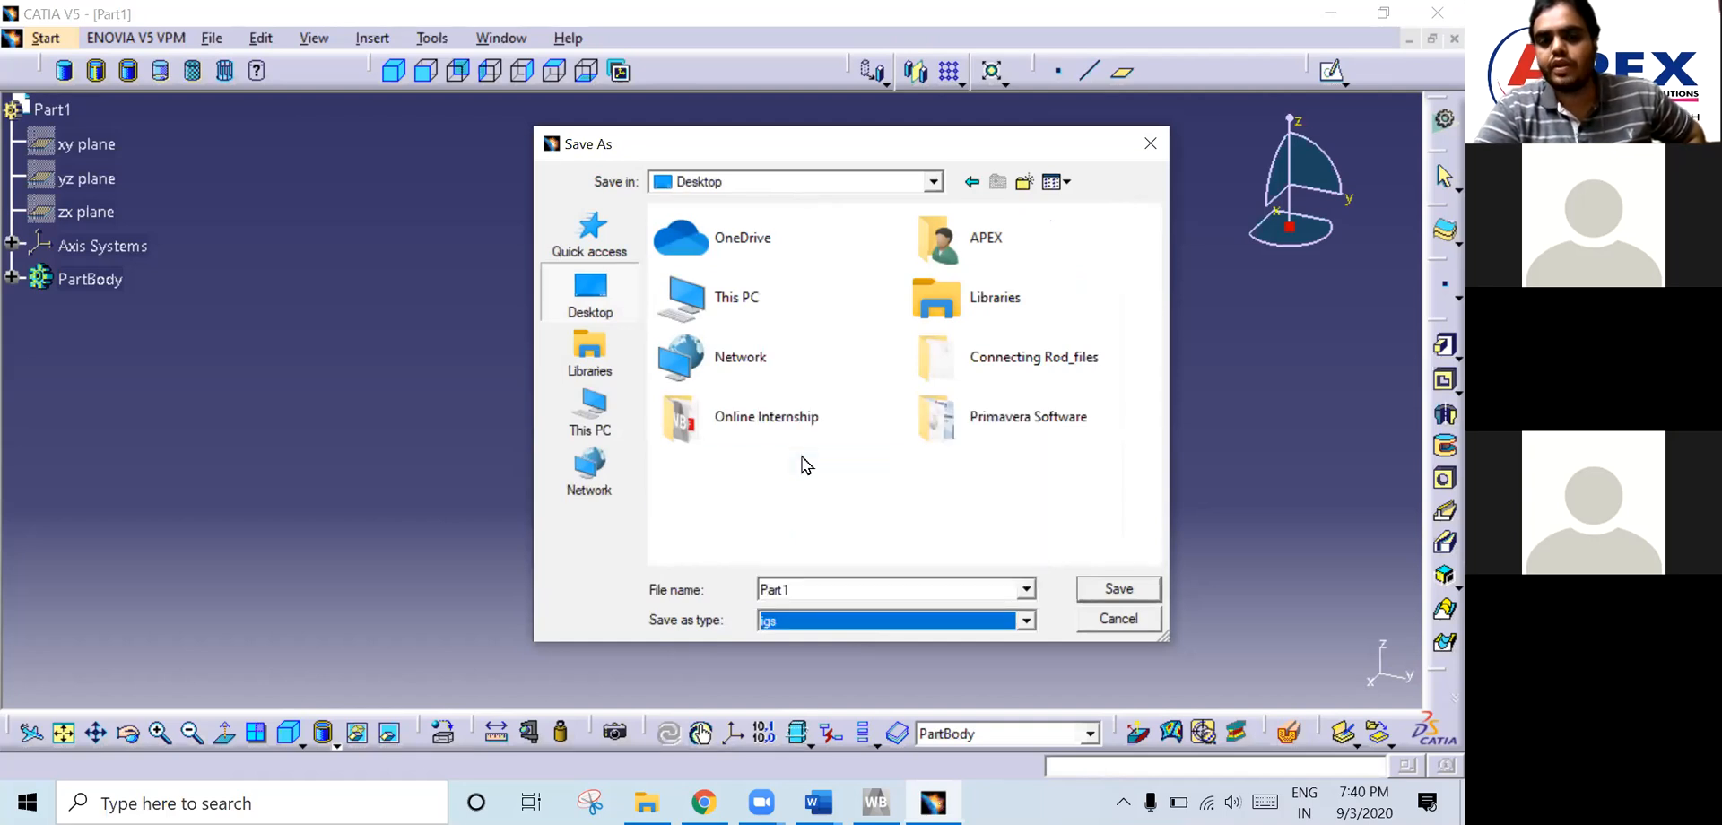
click(835, 620)
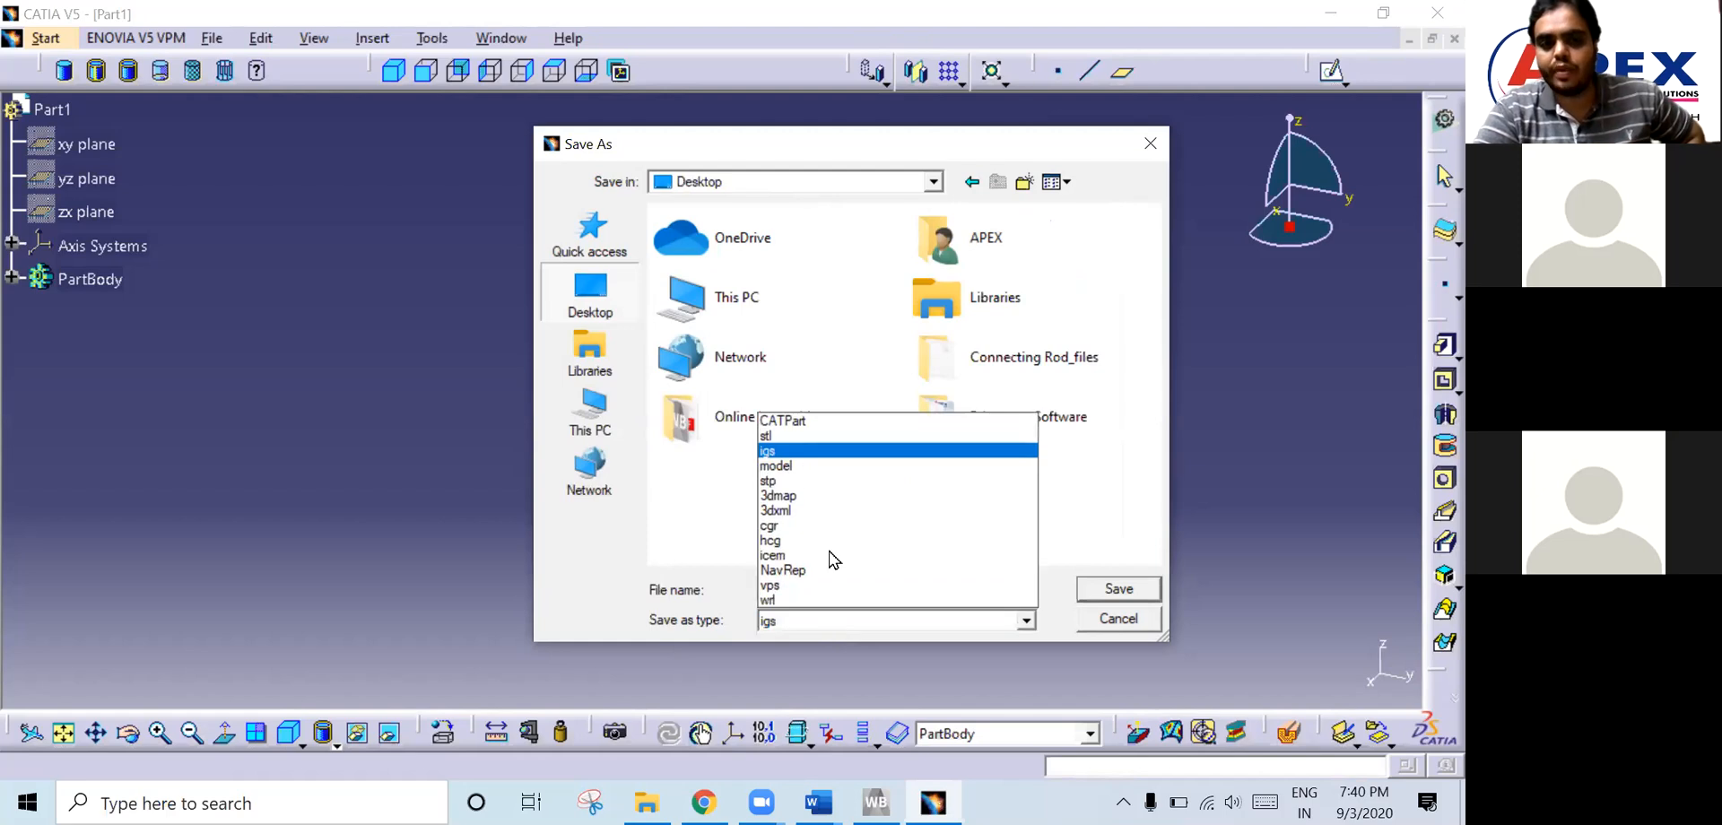
click(847, 433)
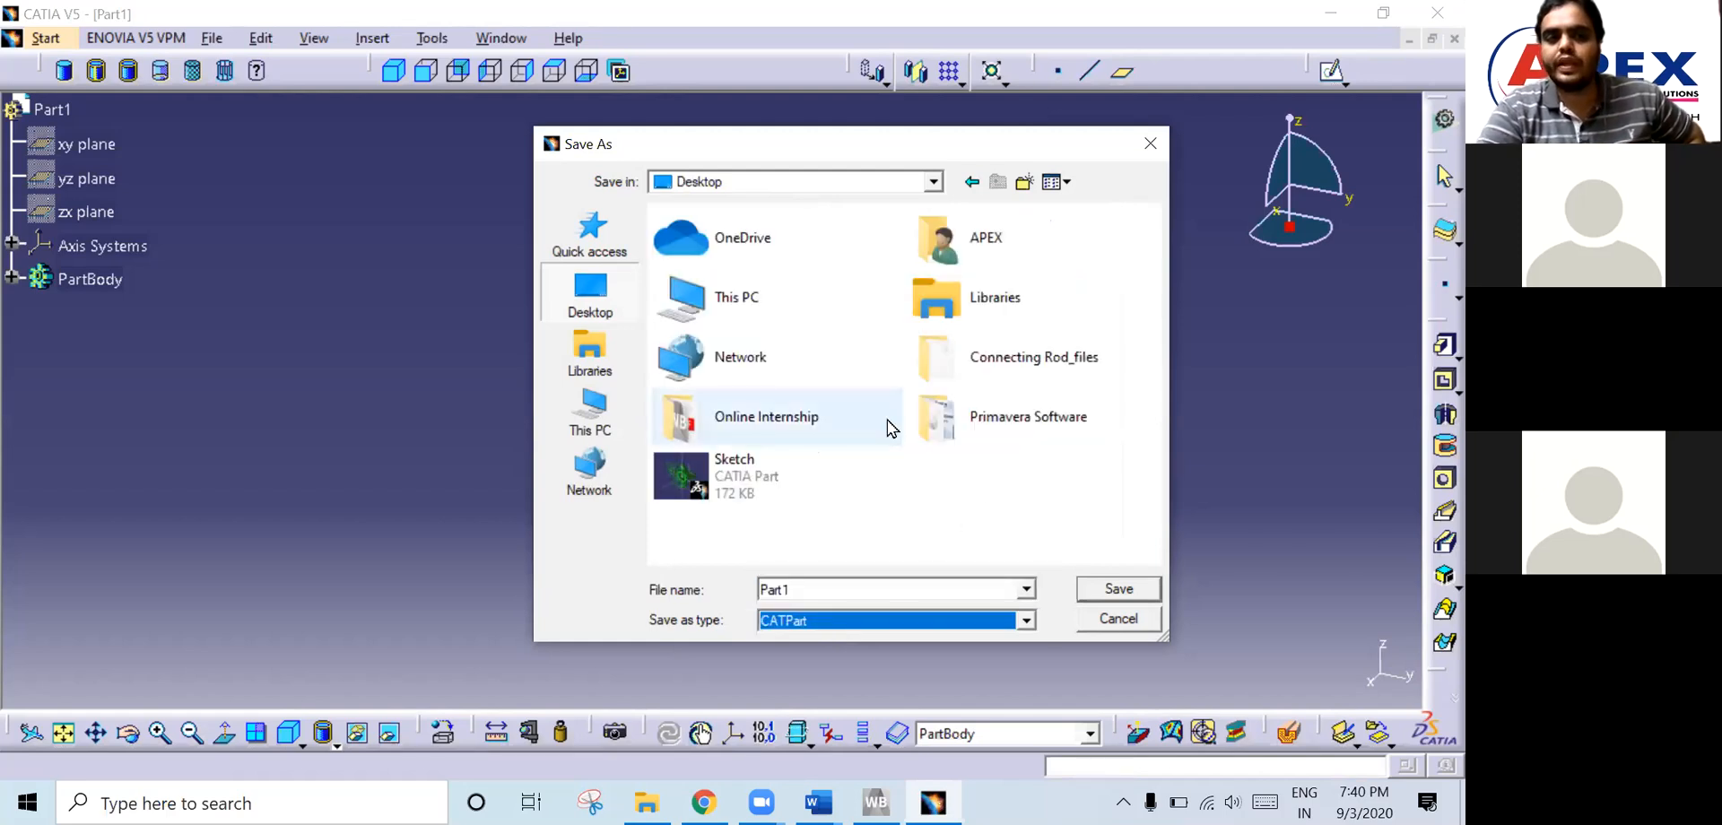
click(856, 624)
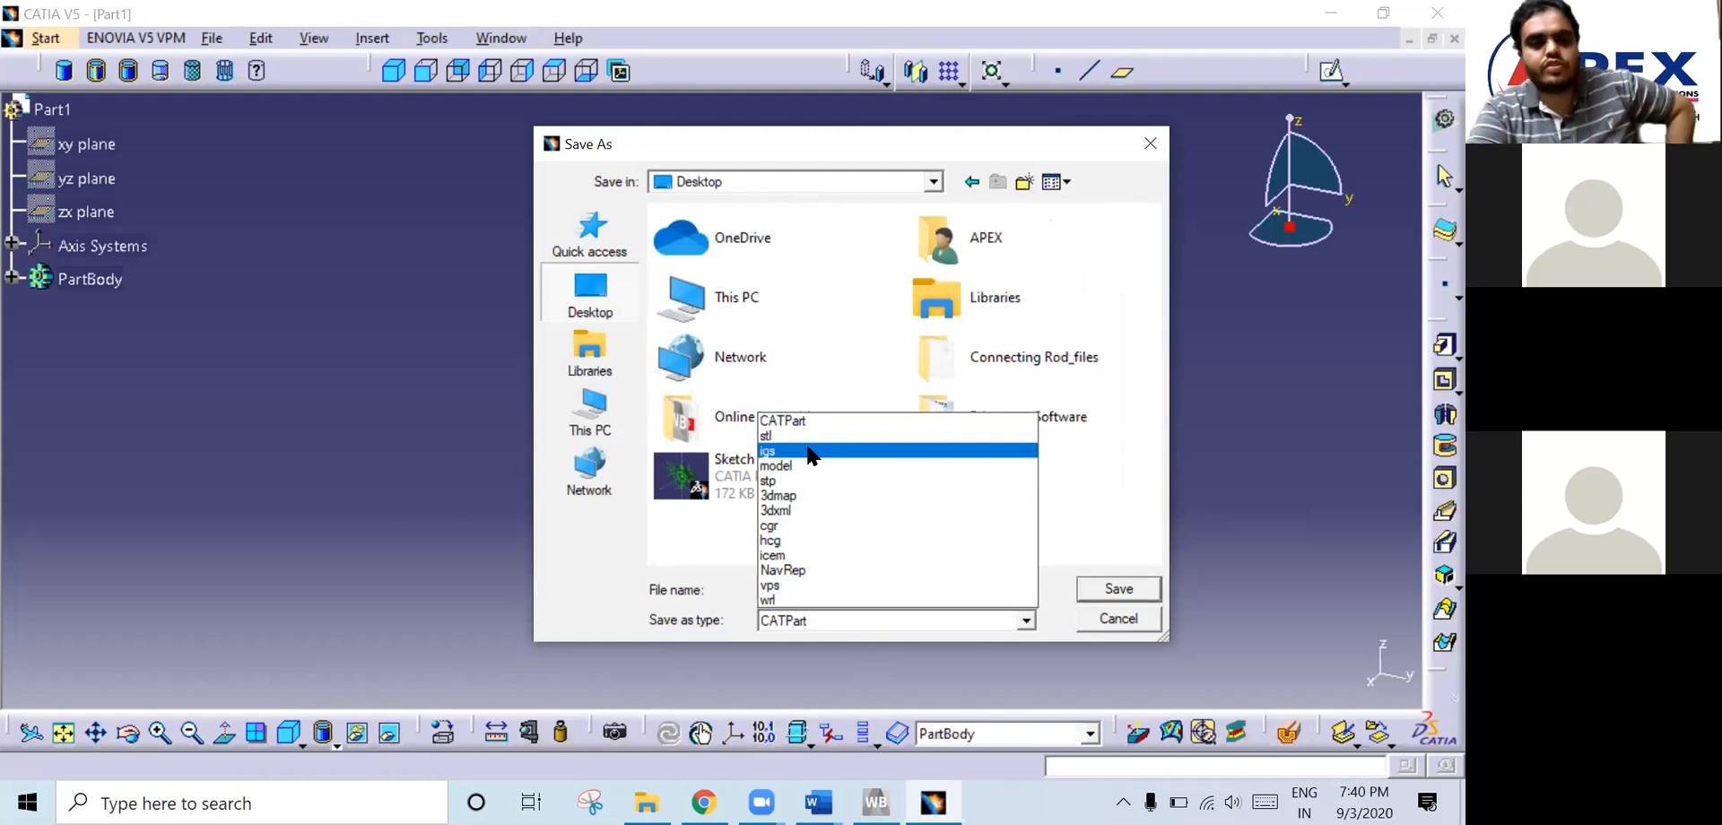
click(807, 451)
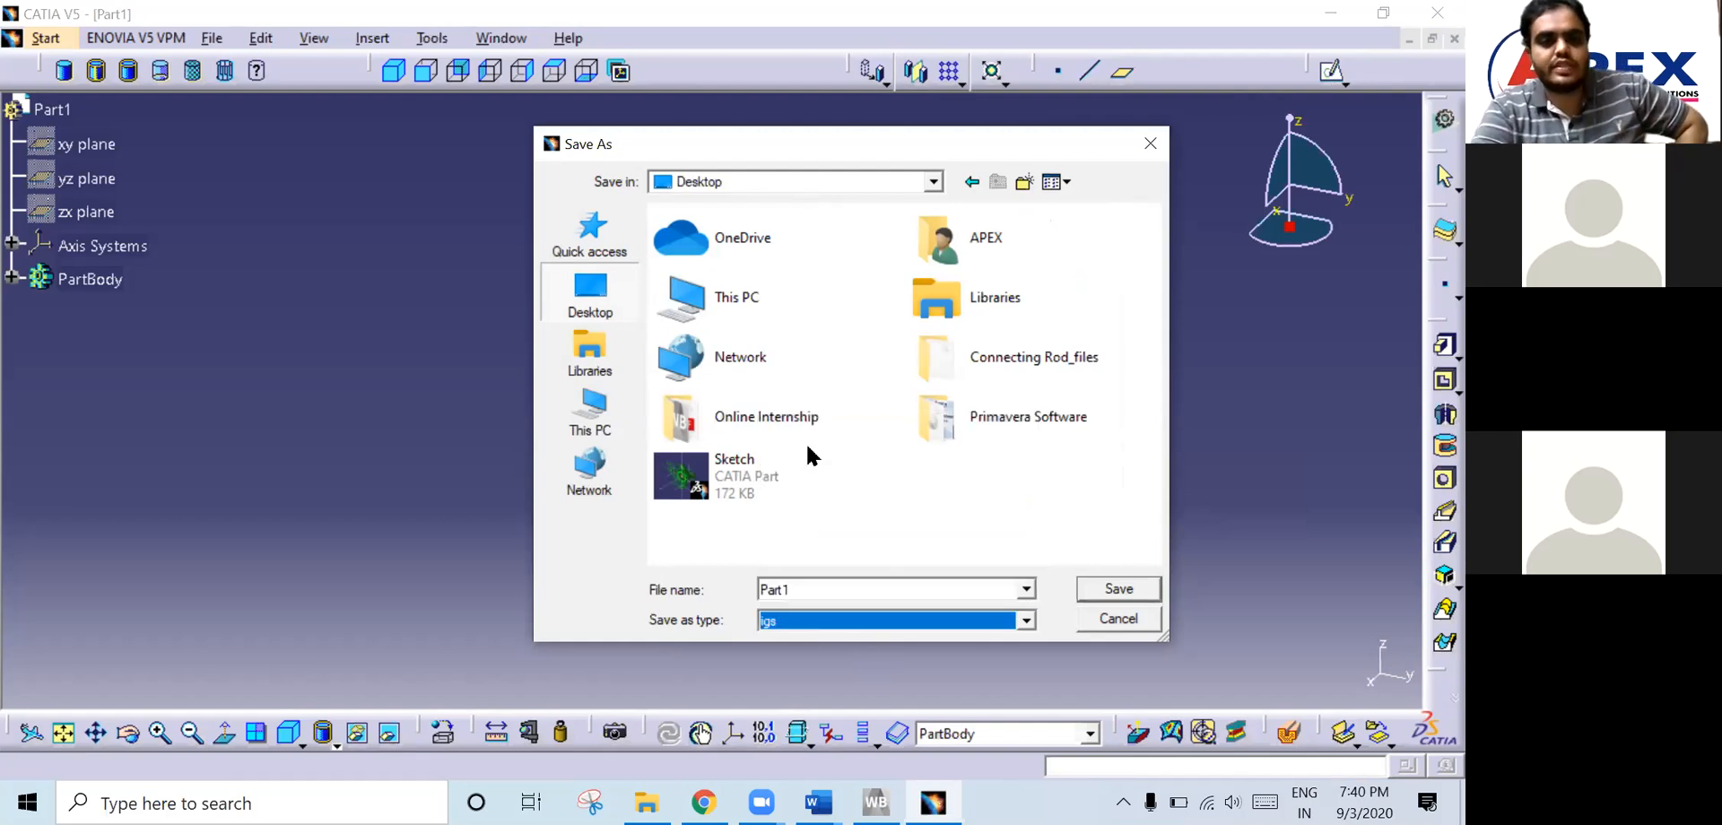
click(1137, 591)
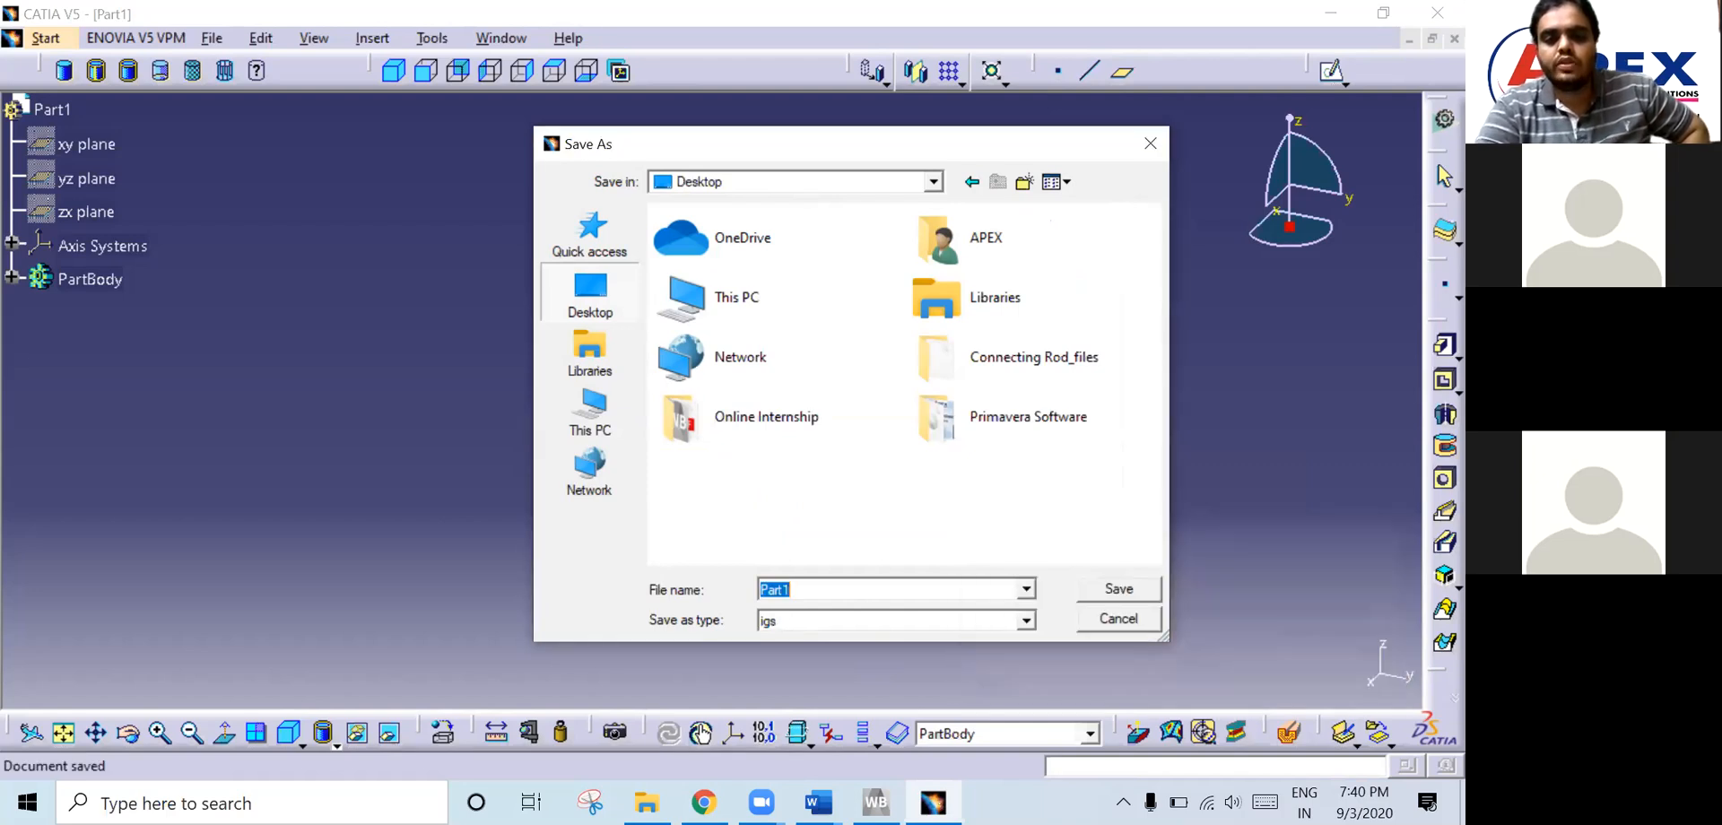
- Check the desktop for the exported Part1.igs and browse to the Online Internship folder in File Explorer
right_click(1033, 807)
click(1100, 661)
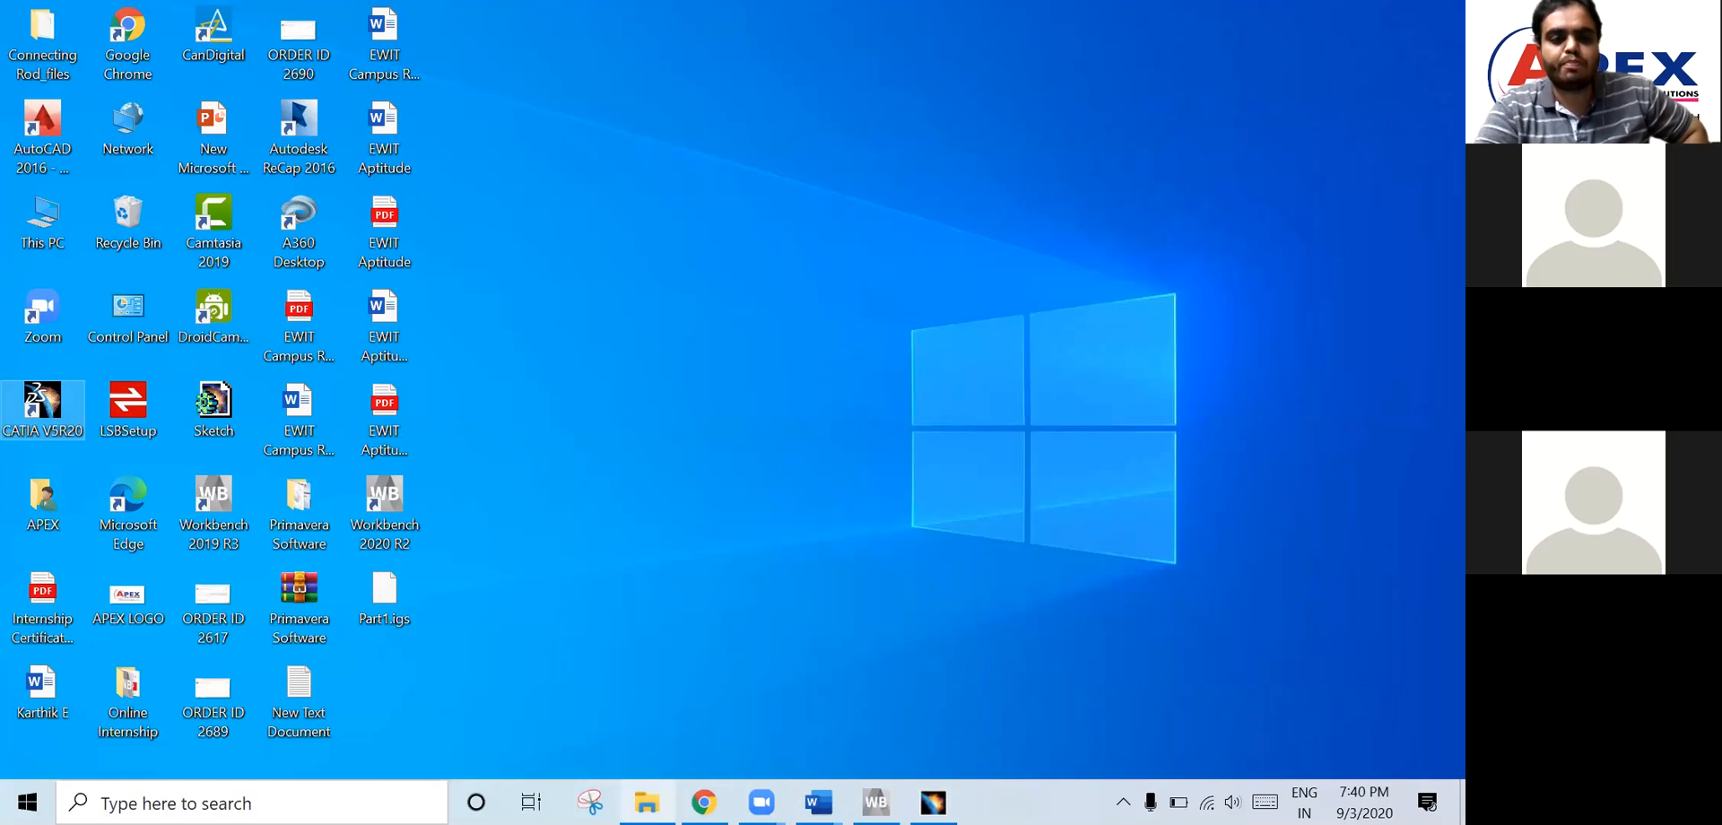
click(637, 744)
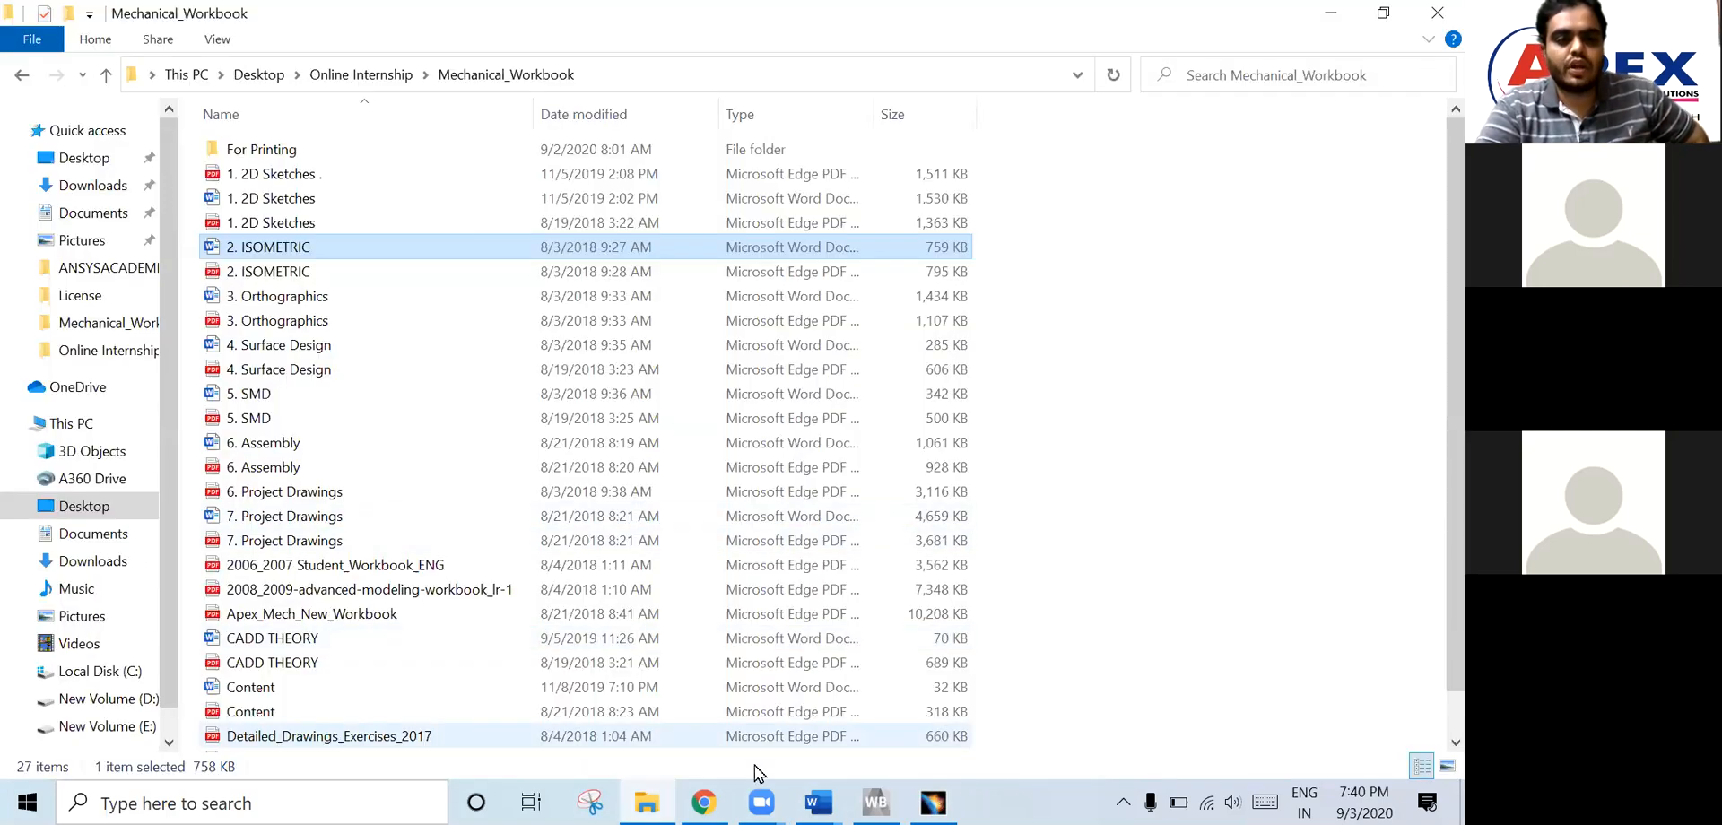
mouse_move(647, 803)
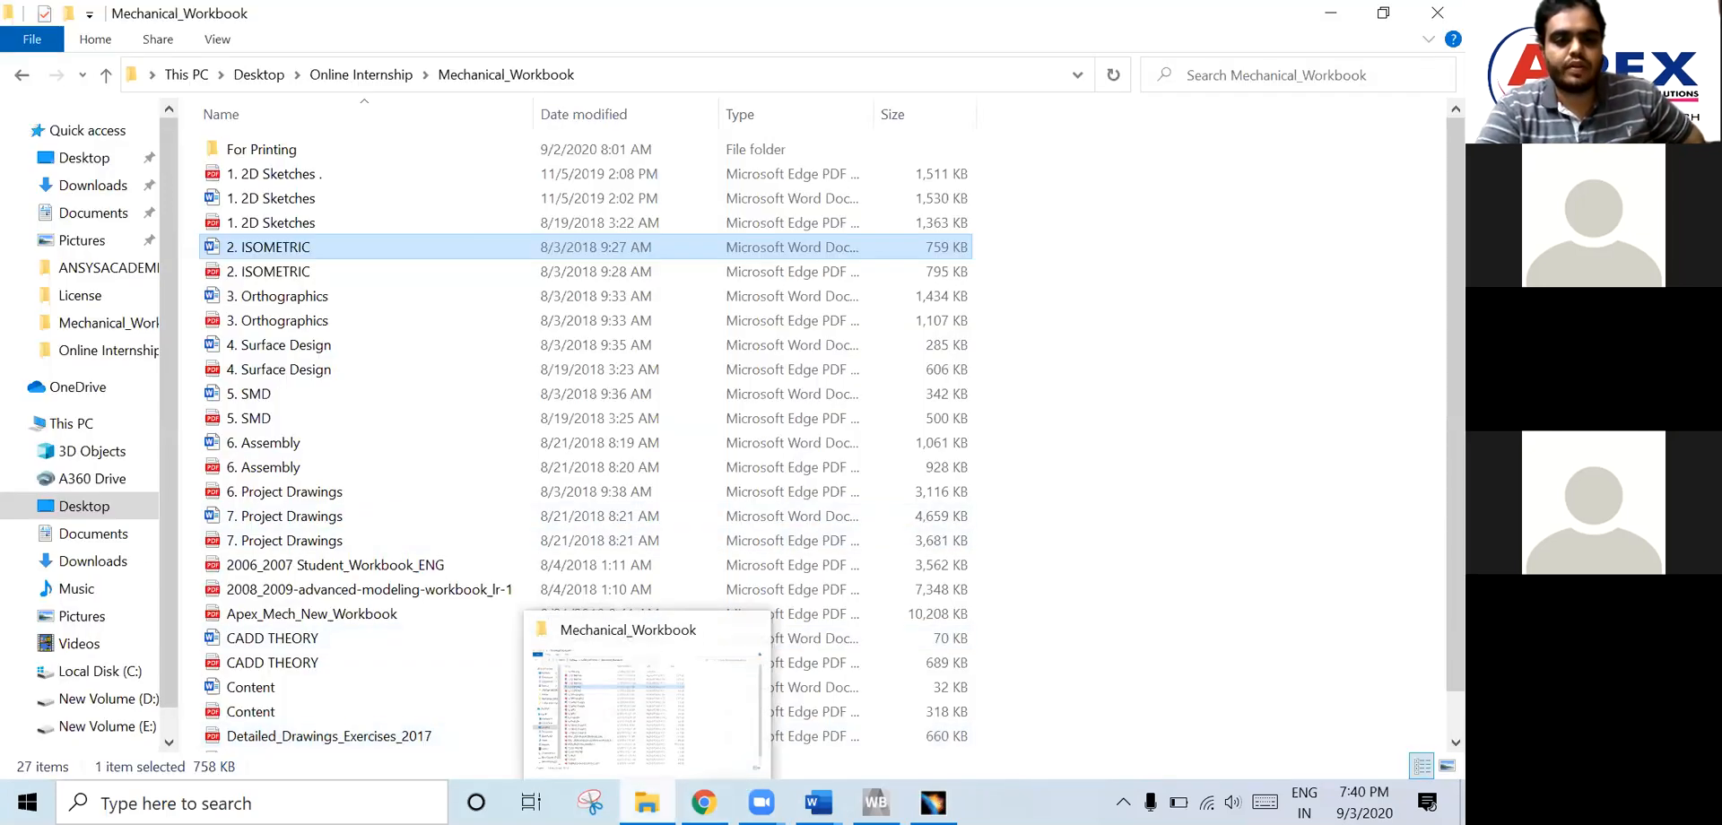
click(99, 350)
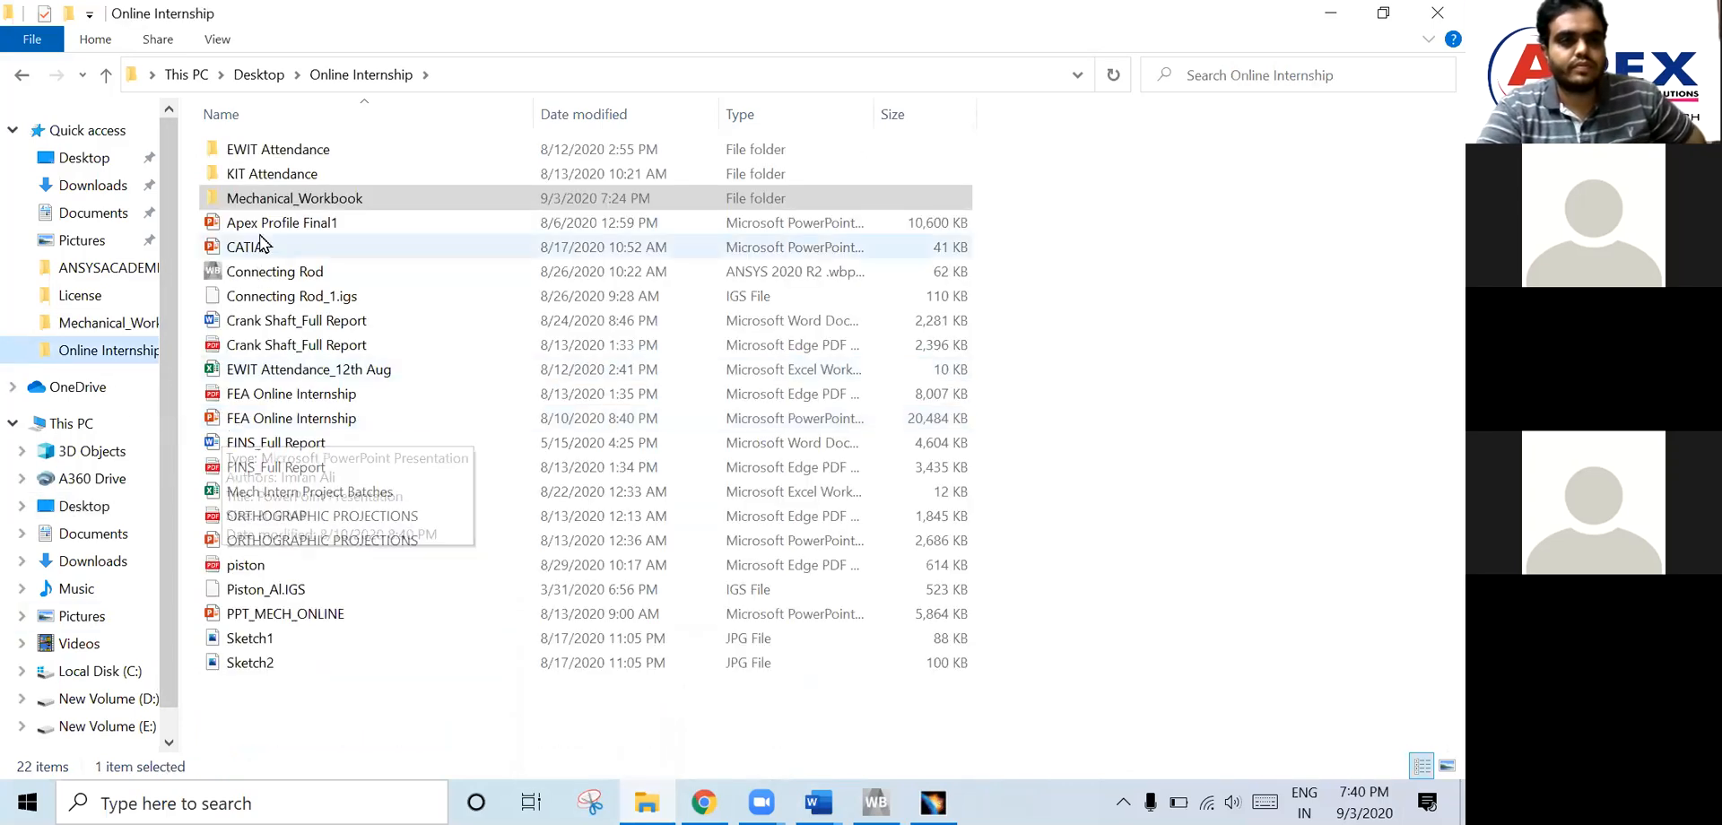
click(21, 75)
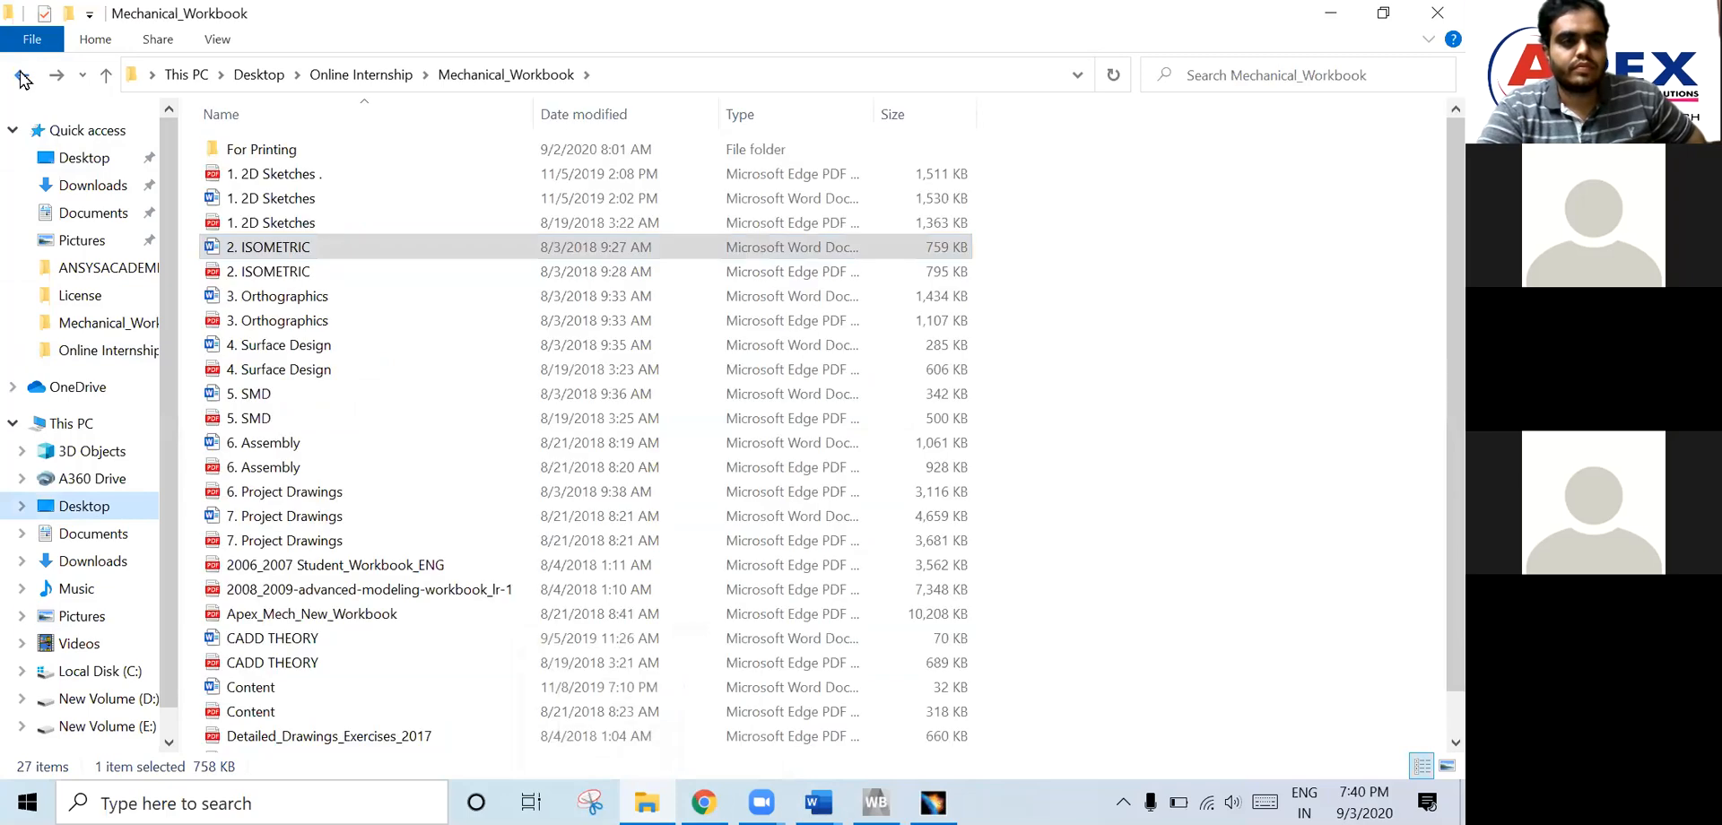
click(22, 77)
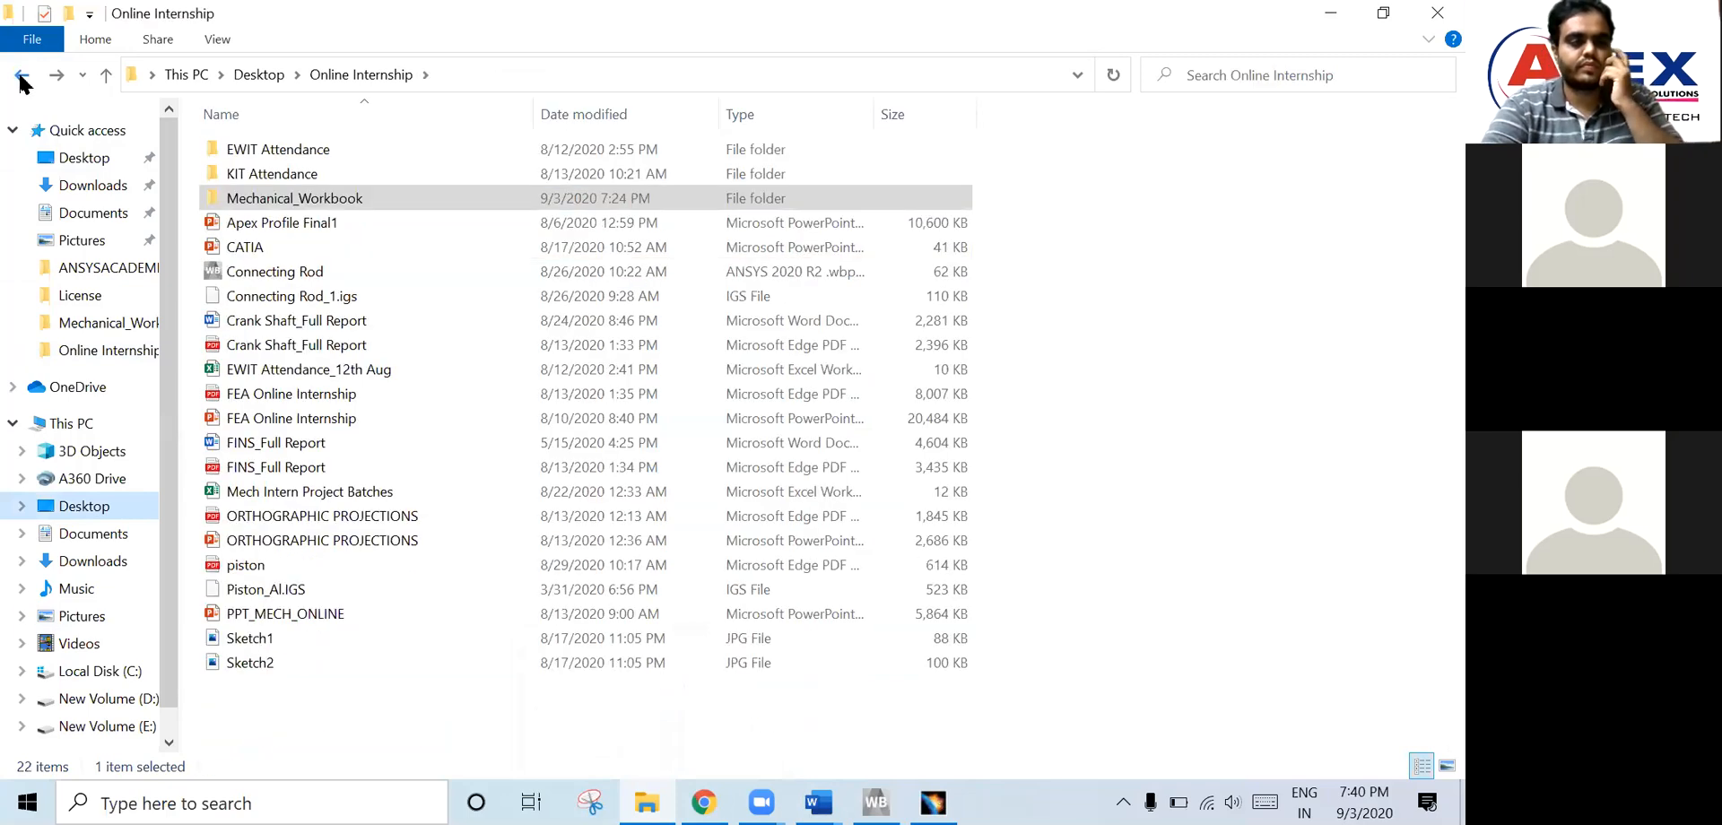
- Browse from Finalized Projects into the Crank Shaft project's Analsis folder and locate the Crank Shaft.IGS file
click(22, 77)
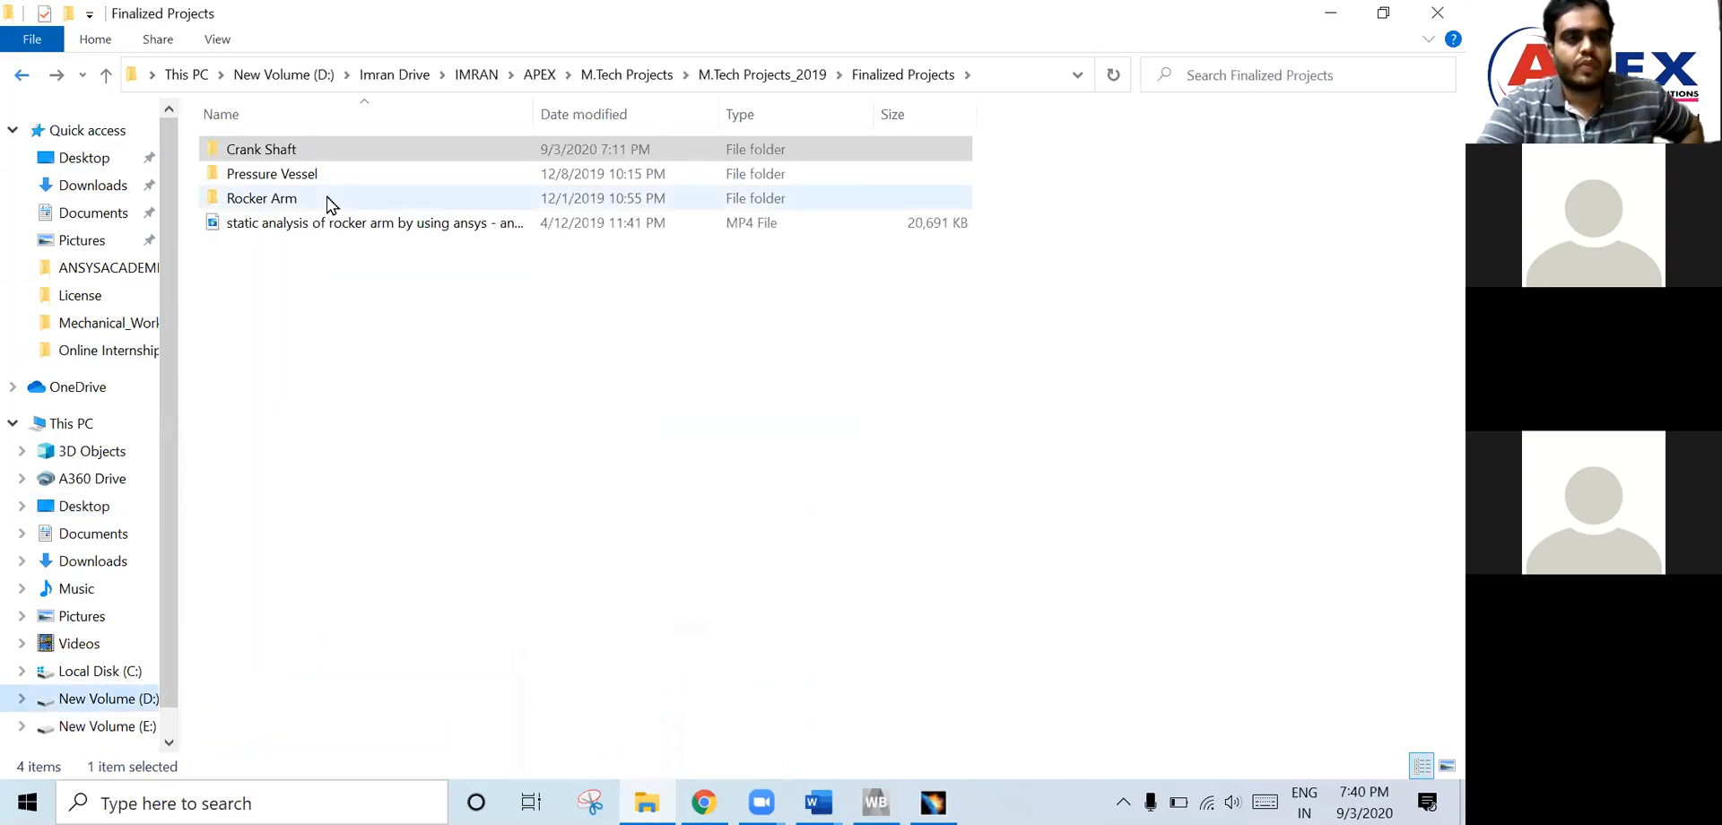
double_click(287, 148)
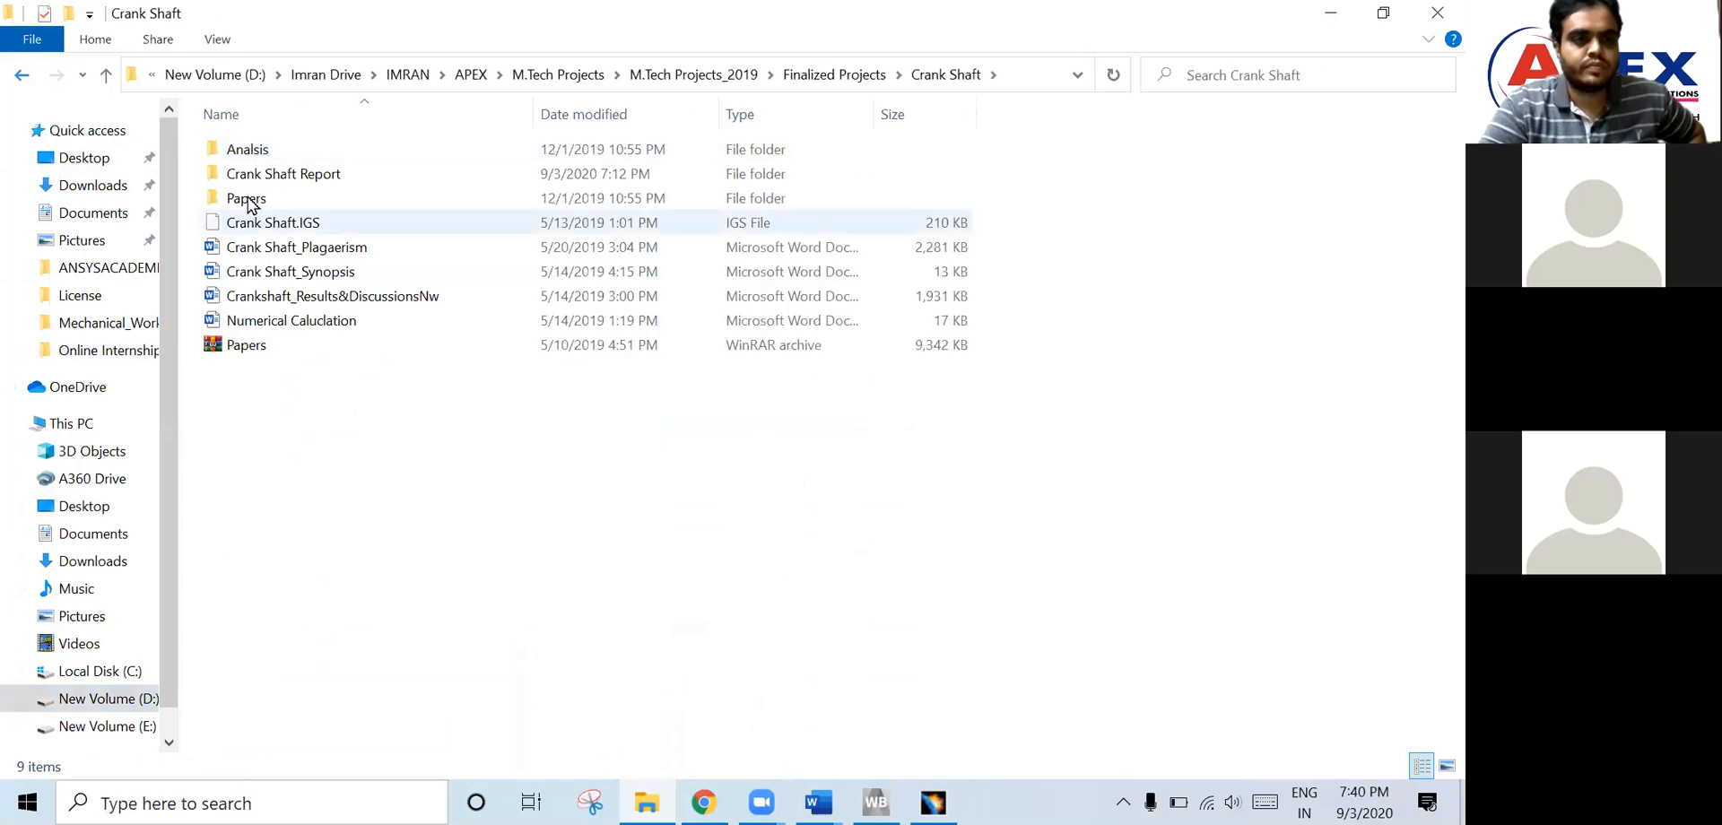
double_click(249, 150)
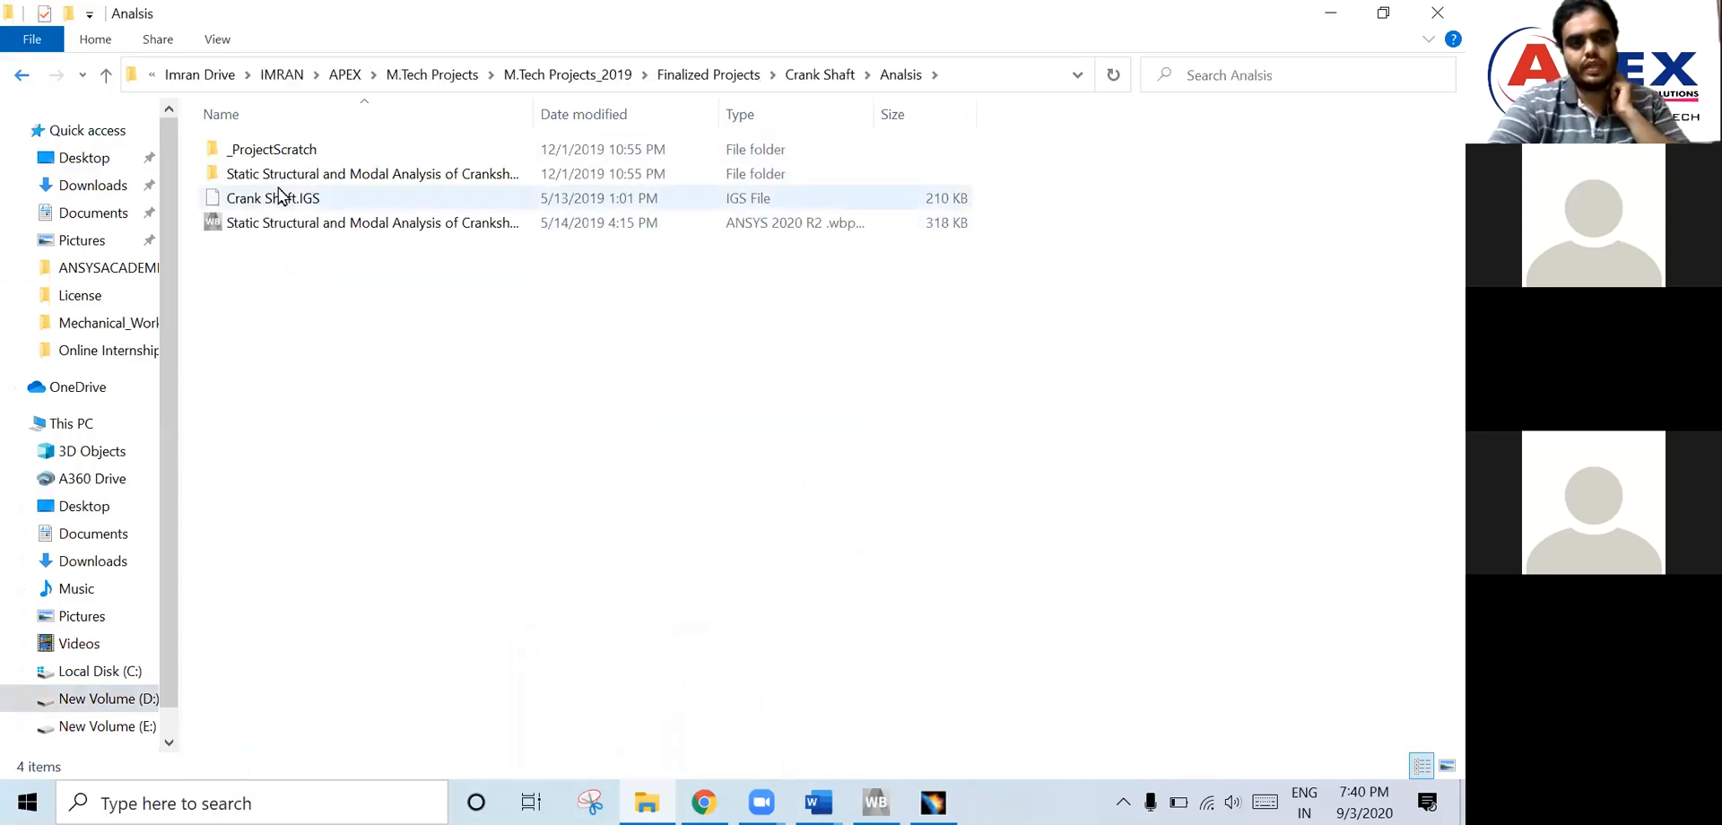
click(276, 198)
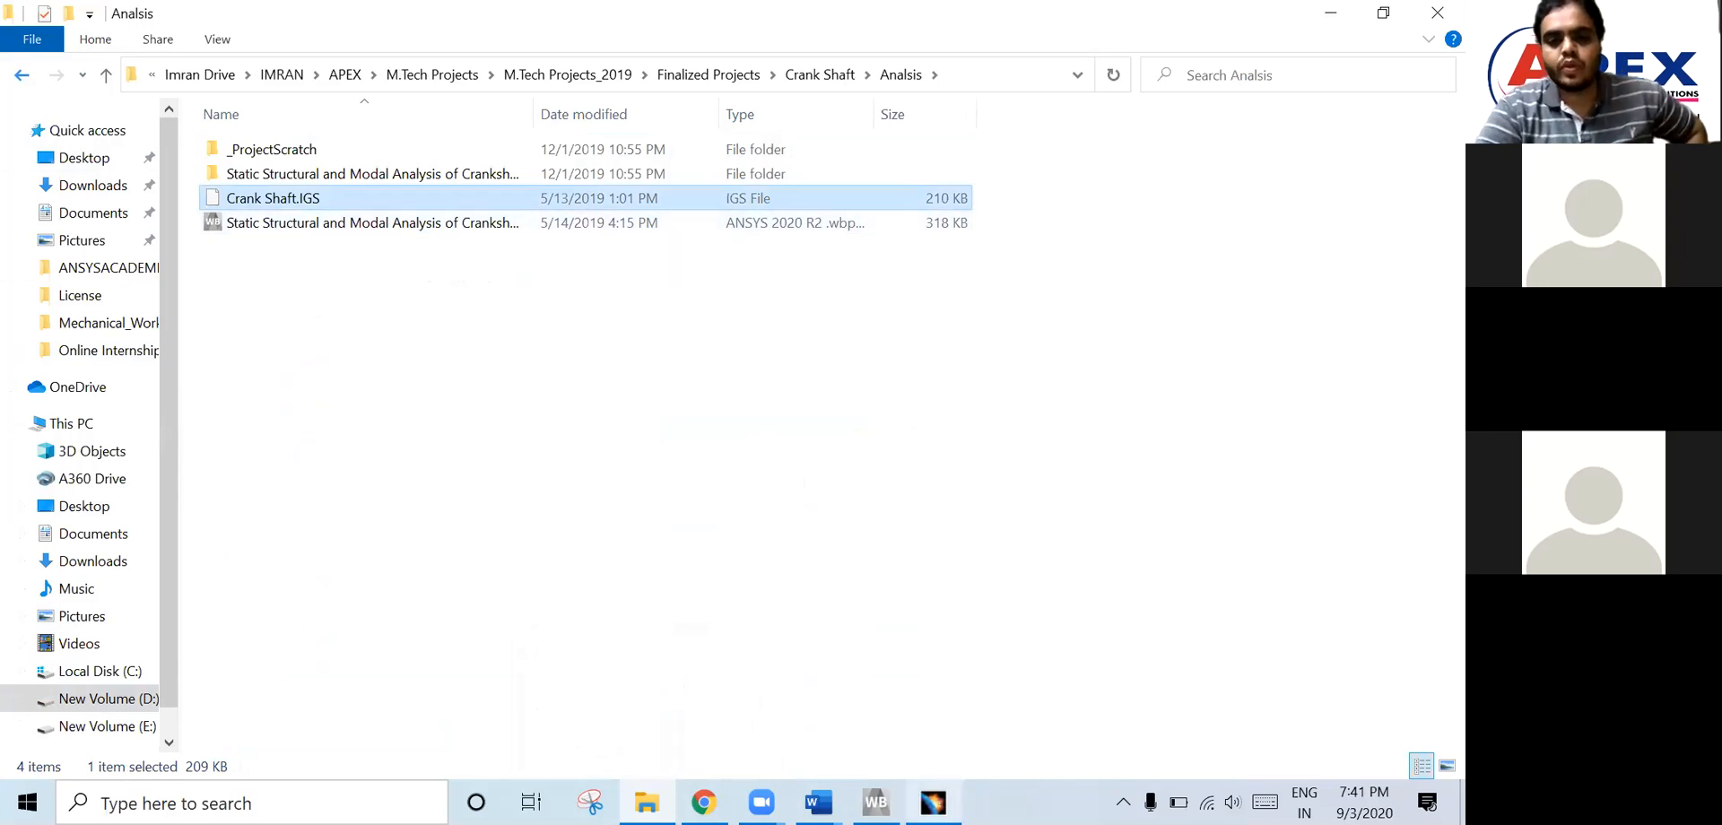
- Close CATIA V5 with its Part1 document and return to the Workbench project
mouse_move(933, 801)
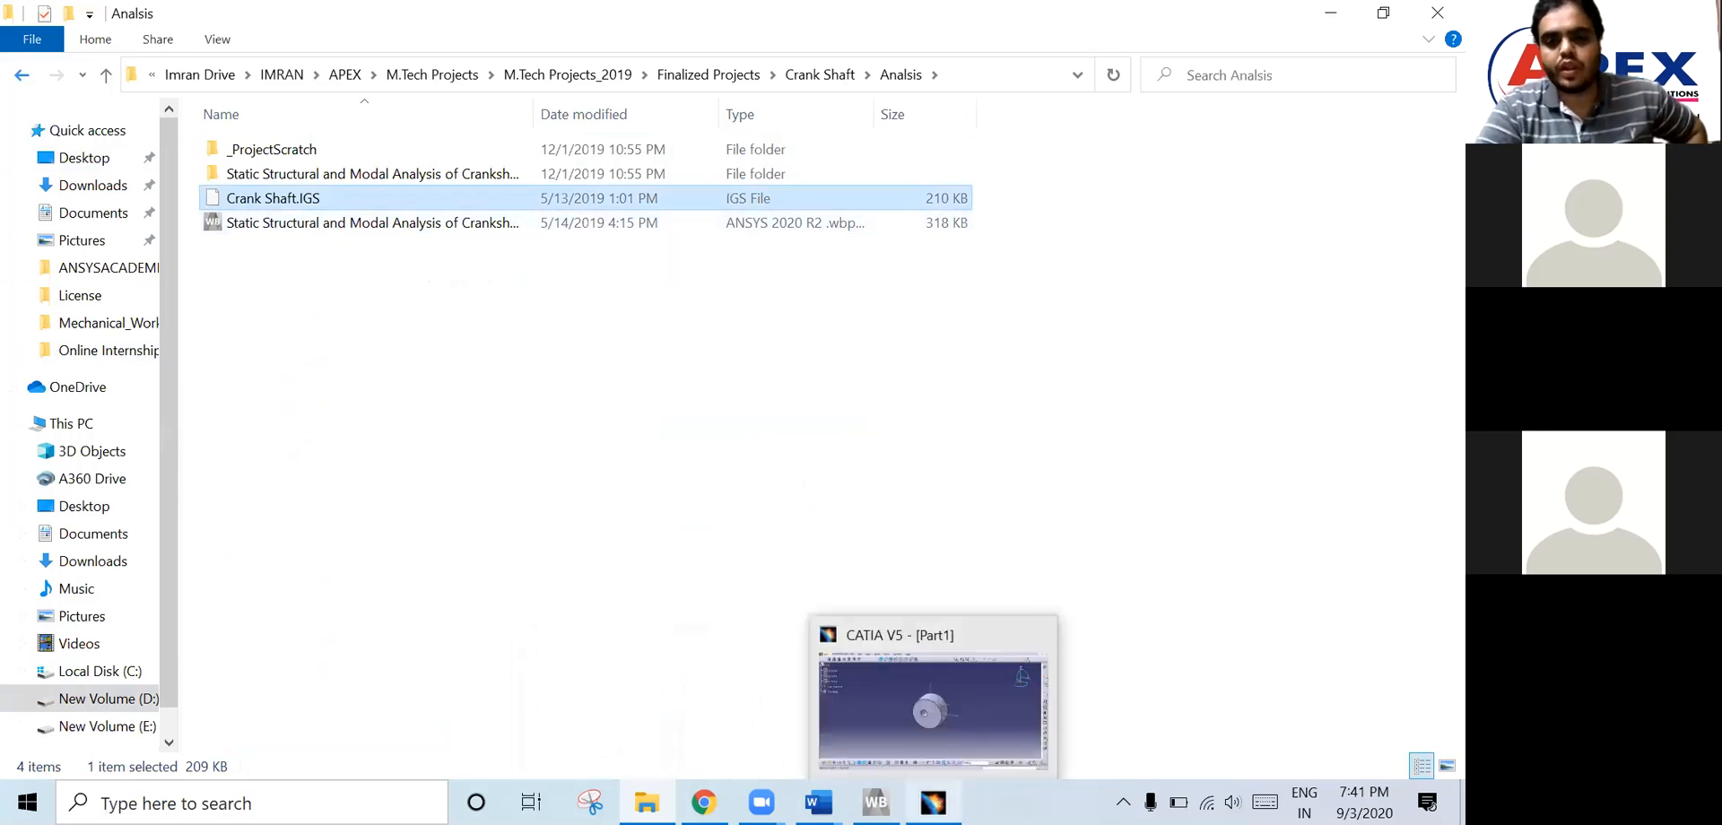
click(1039, 635)
click(792, 453)
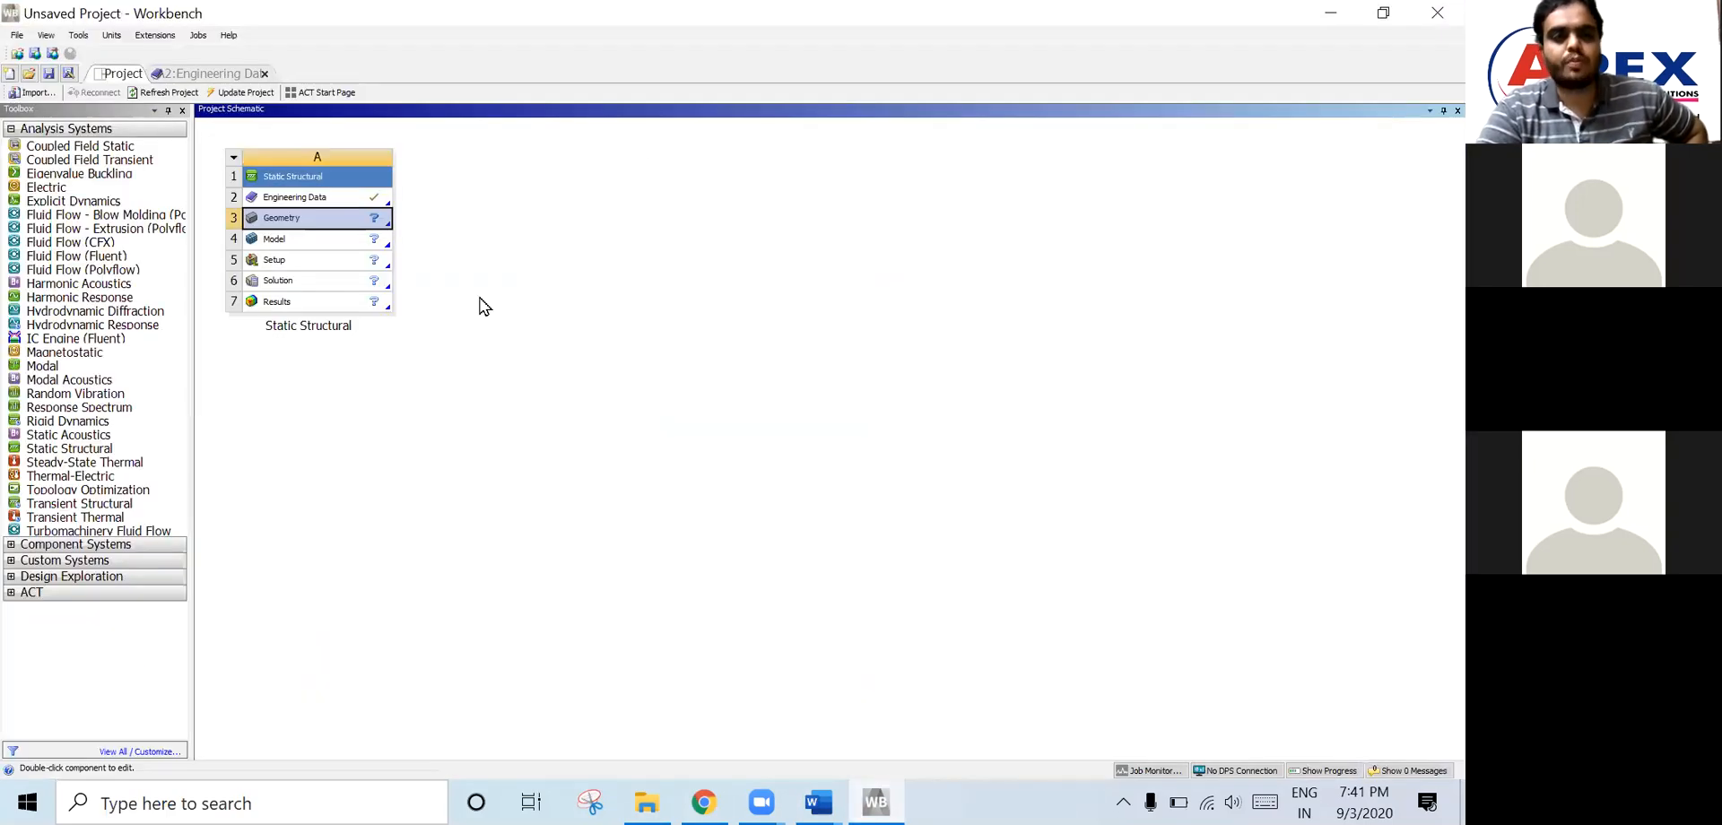
- Start a geometry import for the Static Structural system and browse drive D: to the M.Tech Projects folder under APEX
right_click(317, 219)
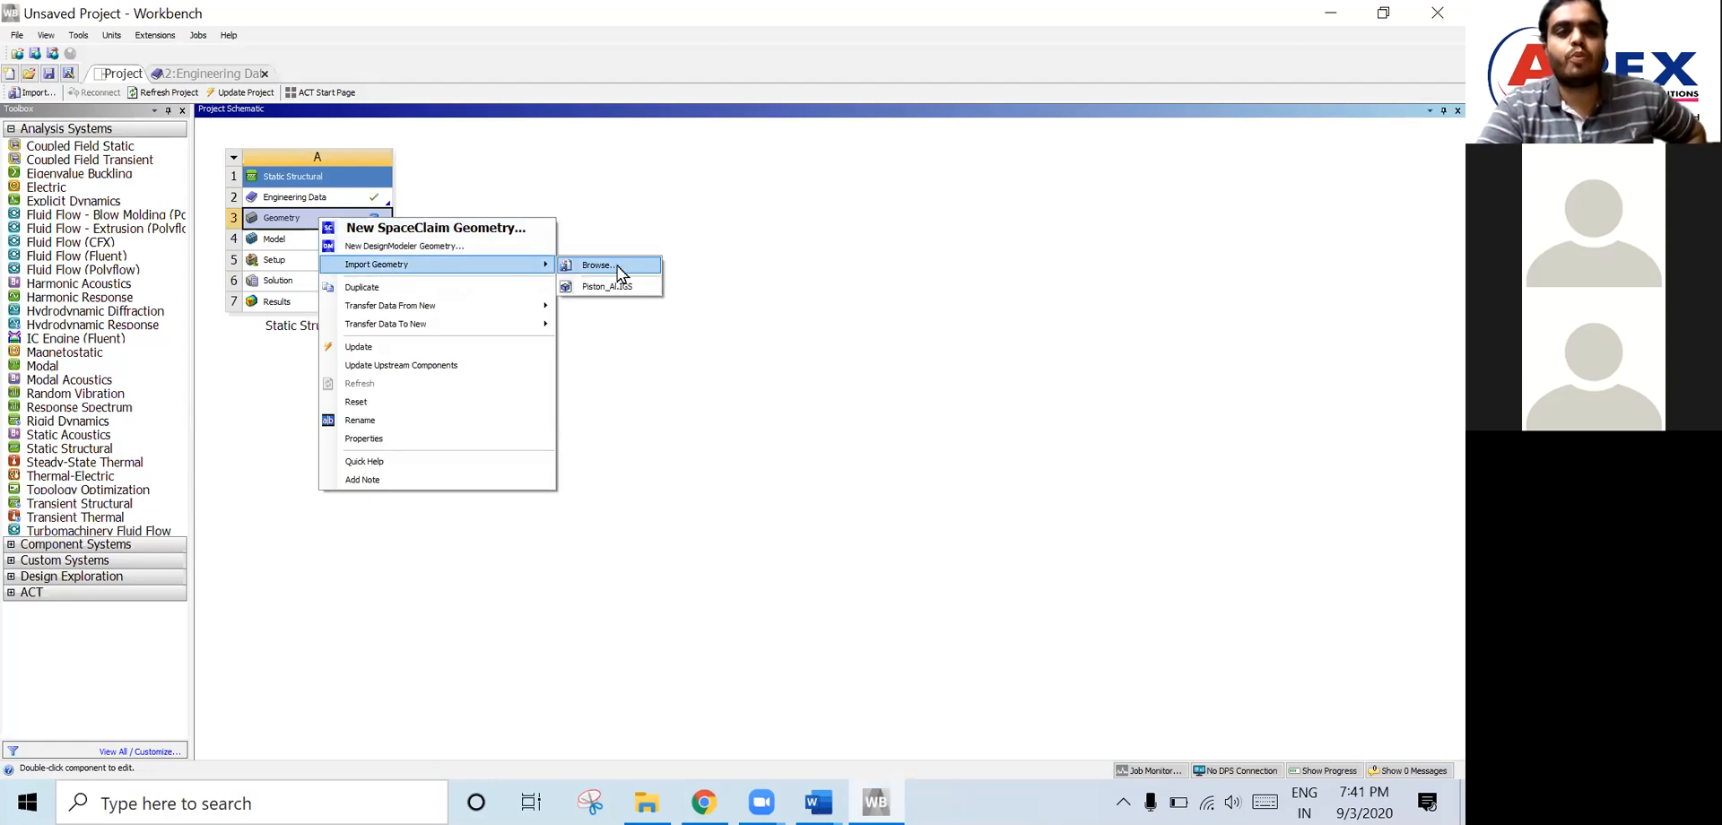
click(617, 266)
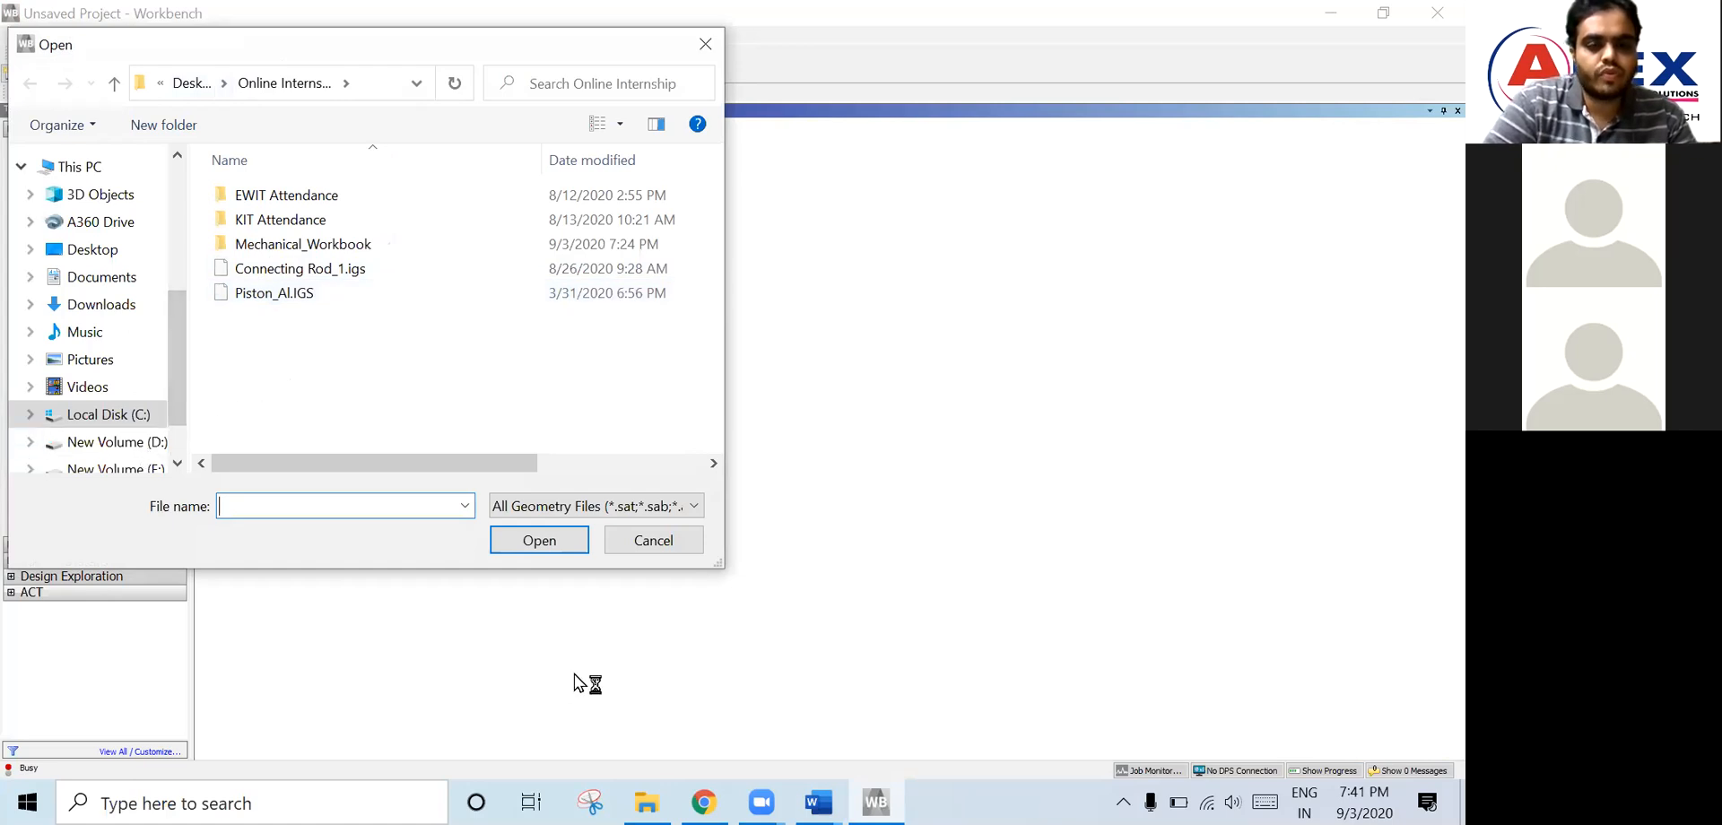
click(115, 442)
double_click(260, 197)
scroll(269, 395, down, 5)
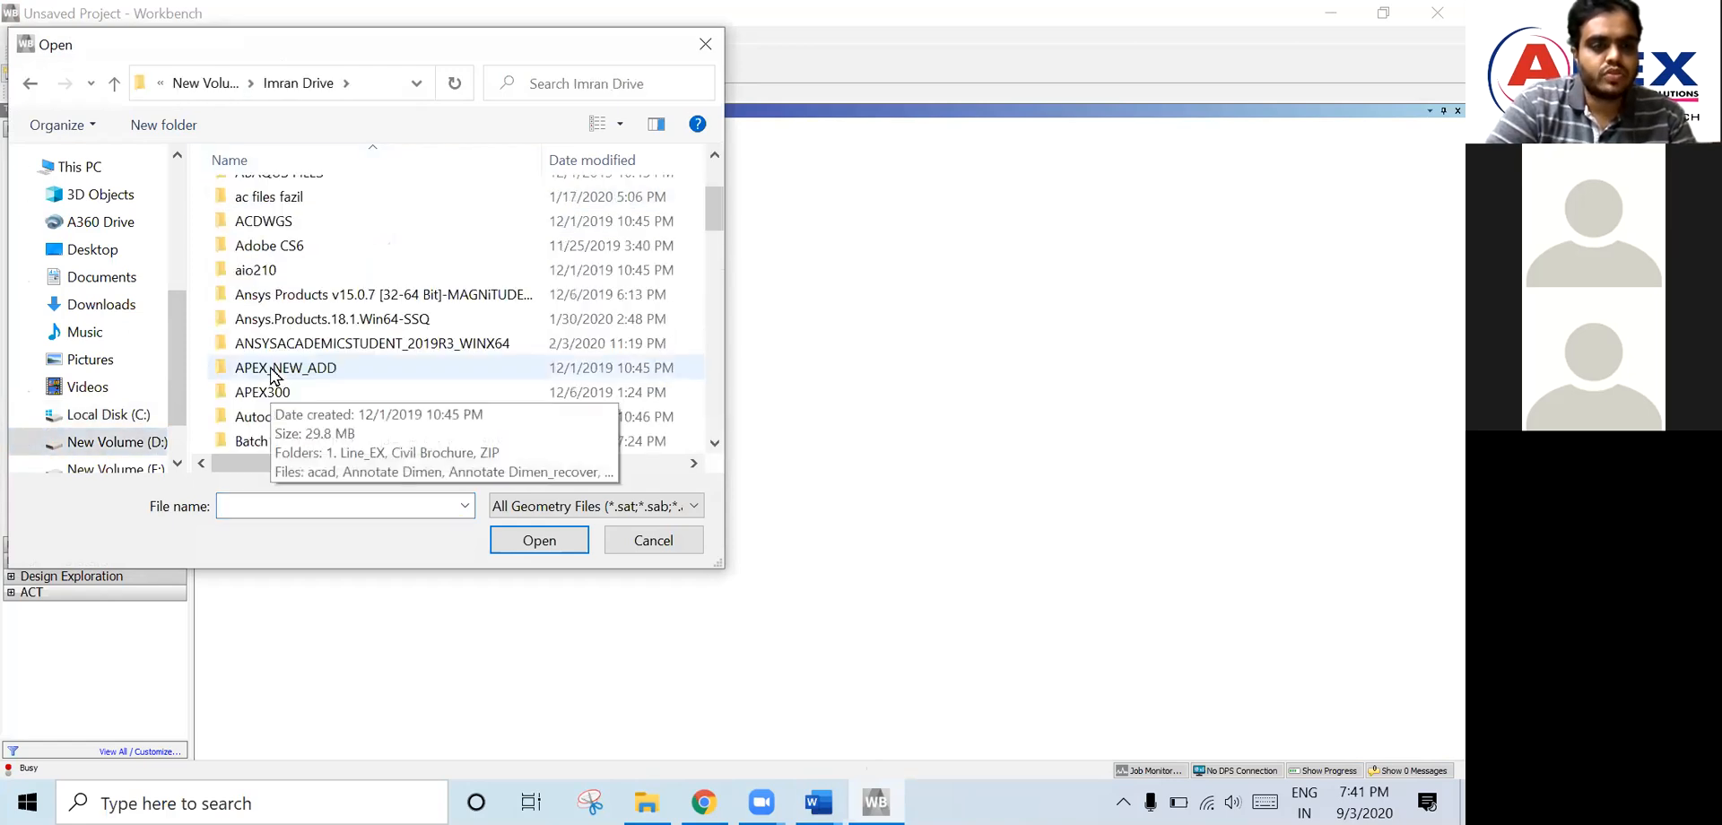
scroll(269, 399, down, 2)
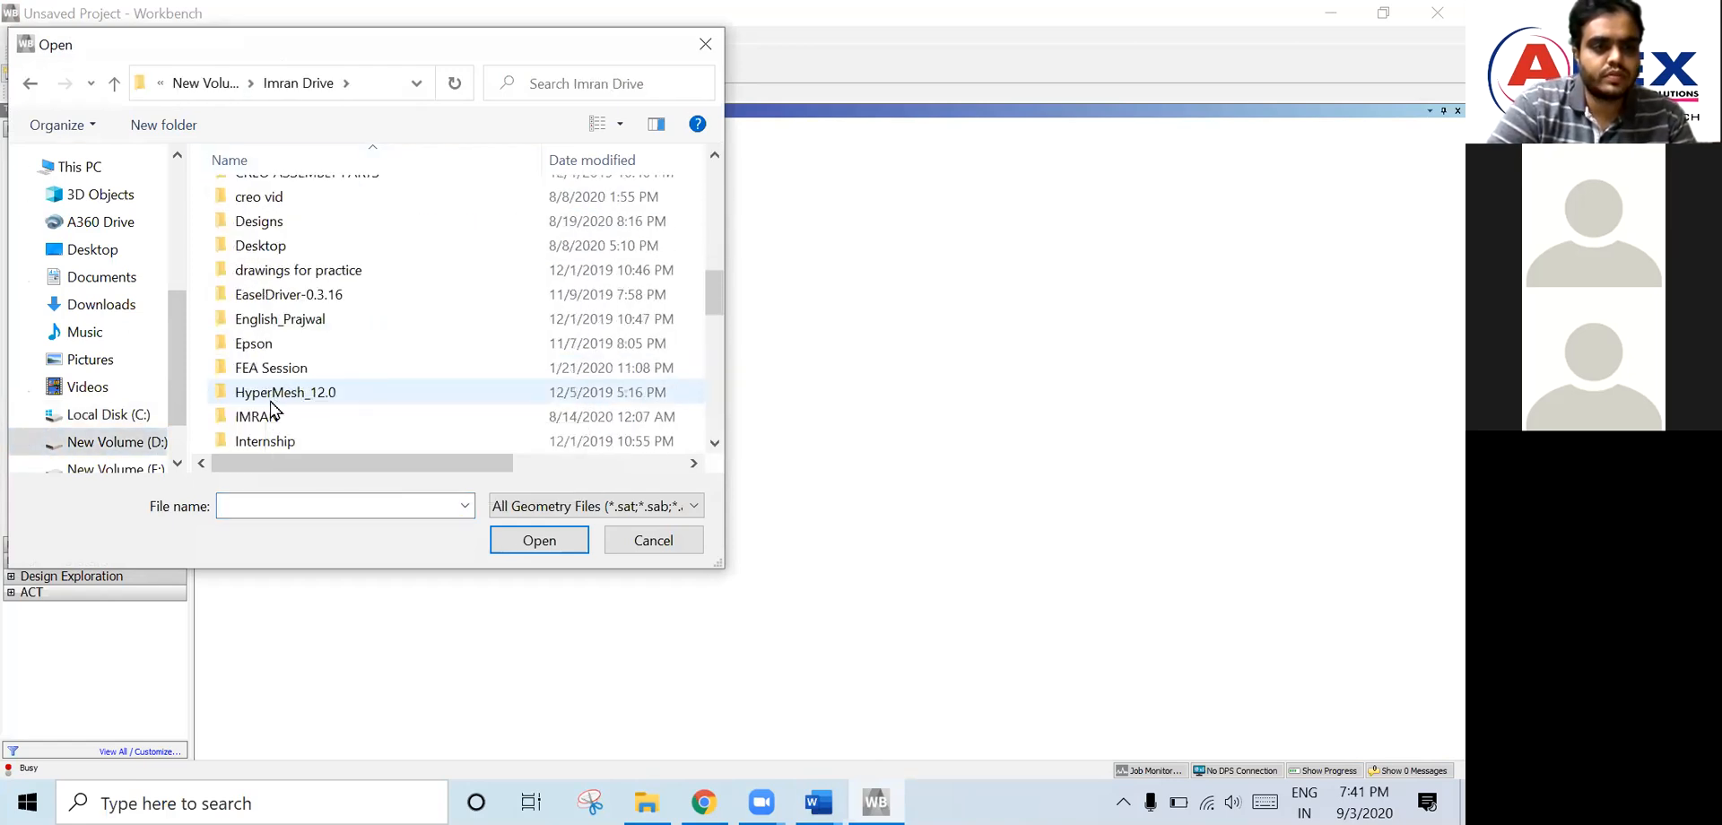
double_click(271, 413)
double_click(251, 195)
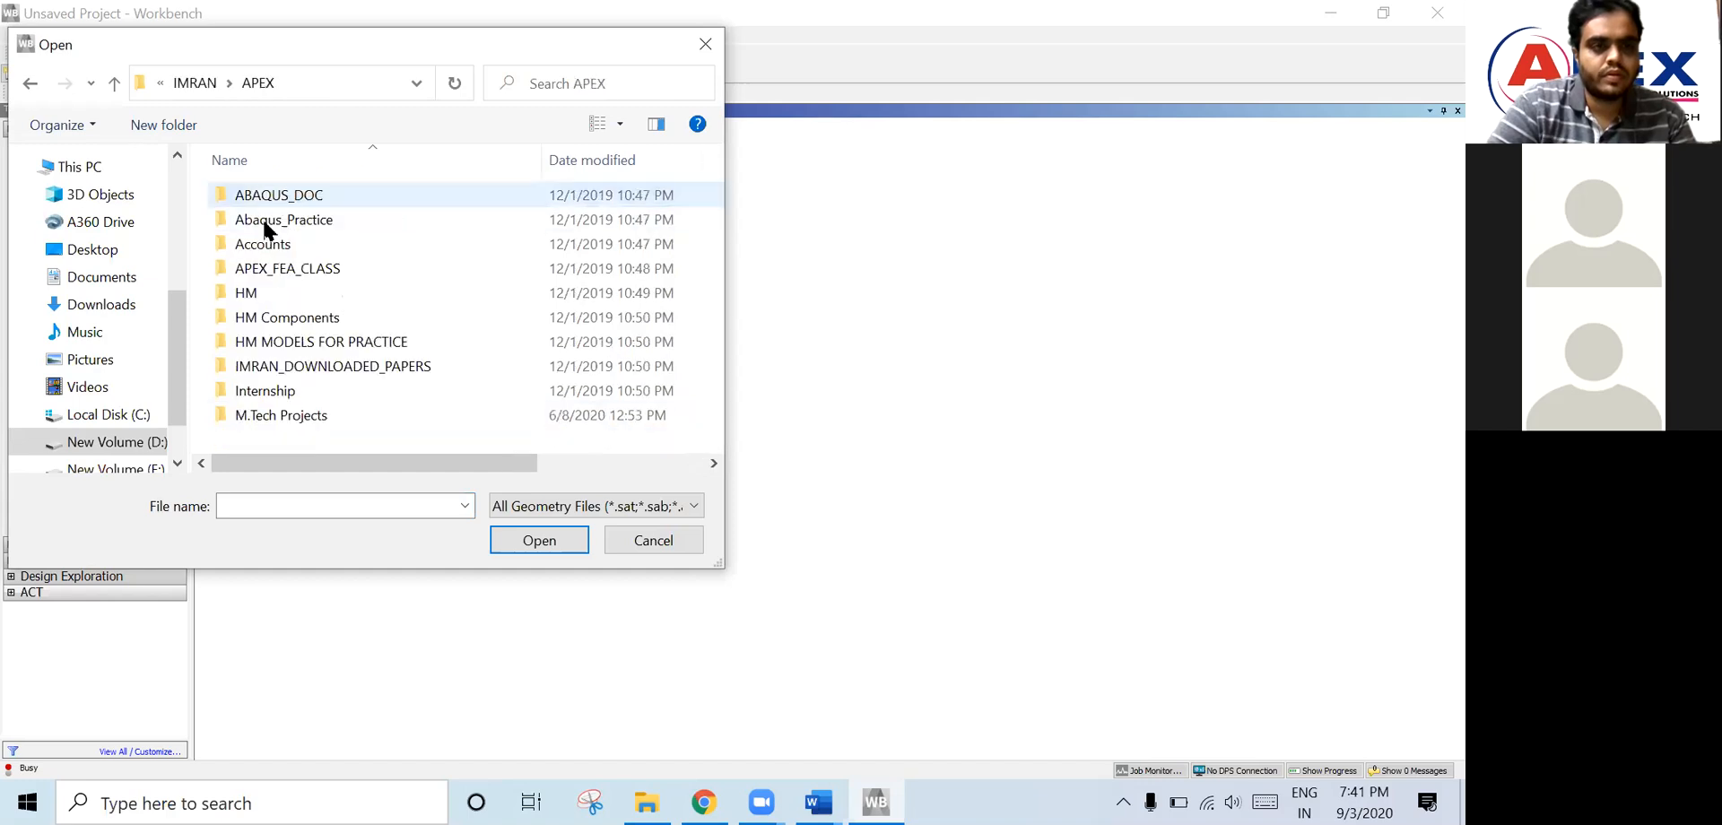
double_click(292, 417)
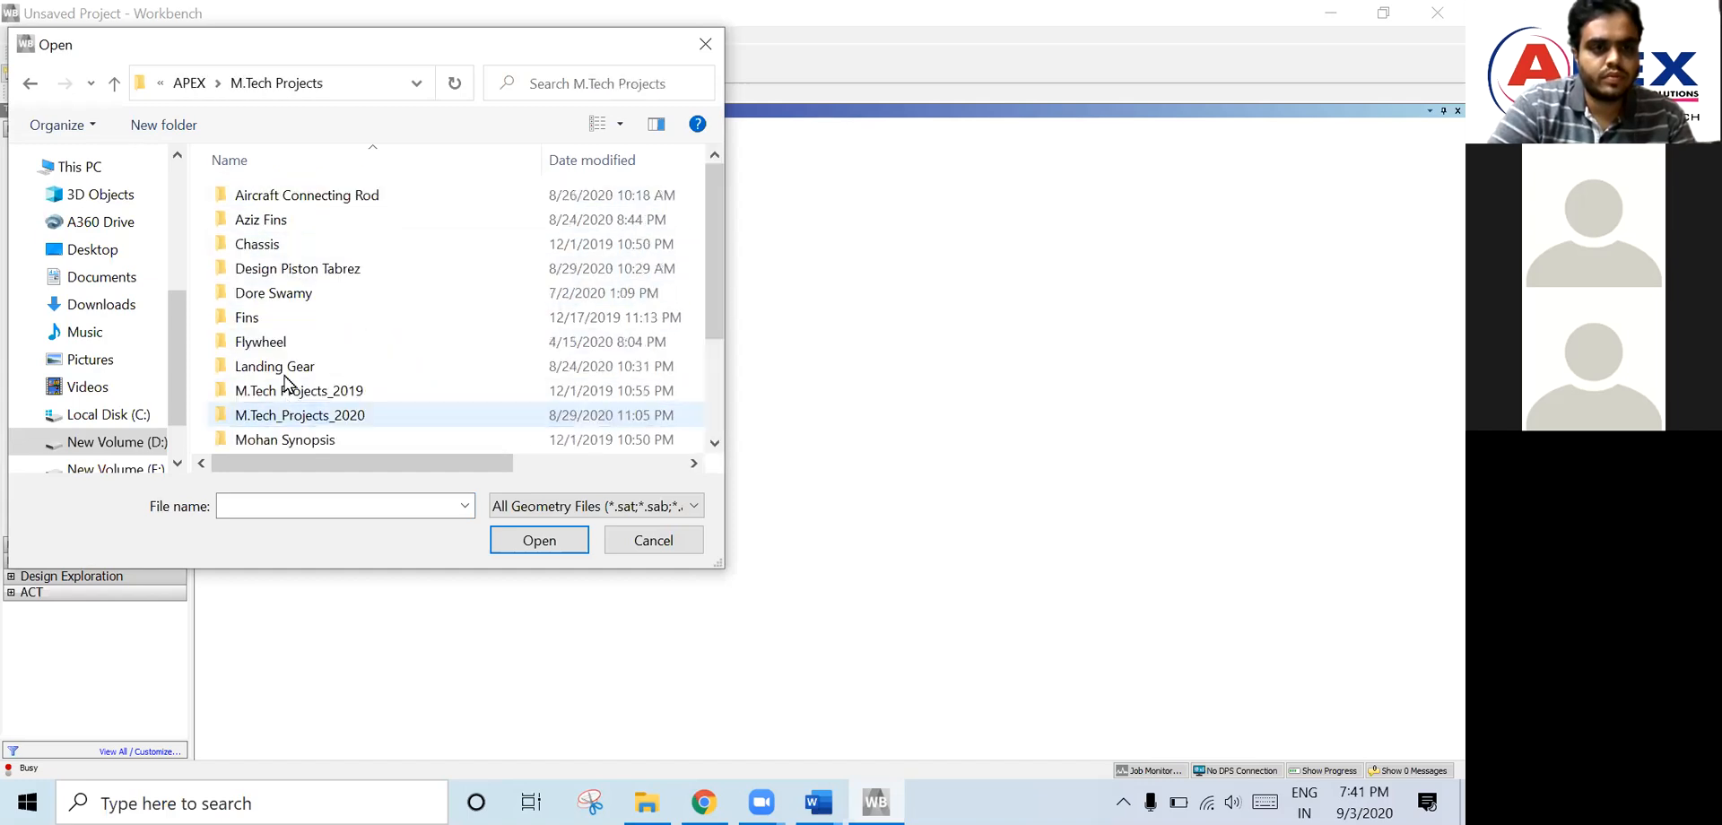
- Import Crank Shaft.IGS from the Crank Shaft folder in M.Tech Projects_2019, Finalized Projects, as the analysis geometry
double_click(321, 418)
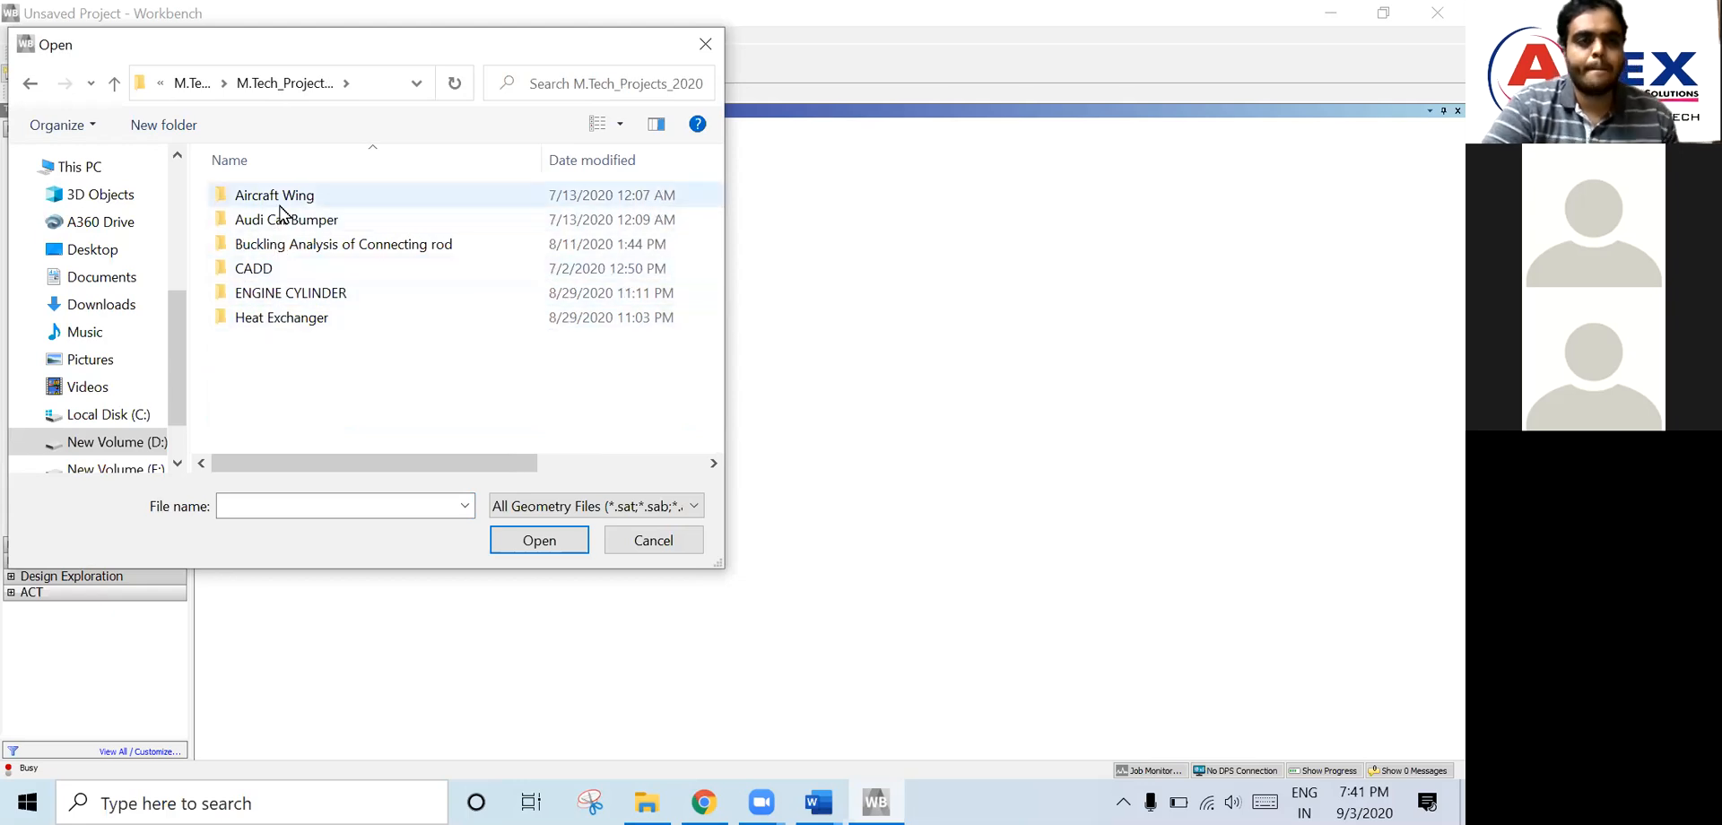
click(116, 86)
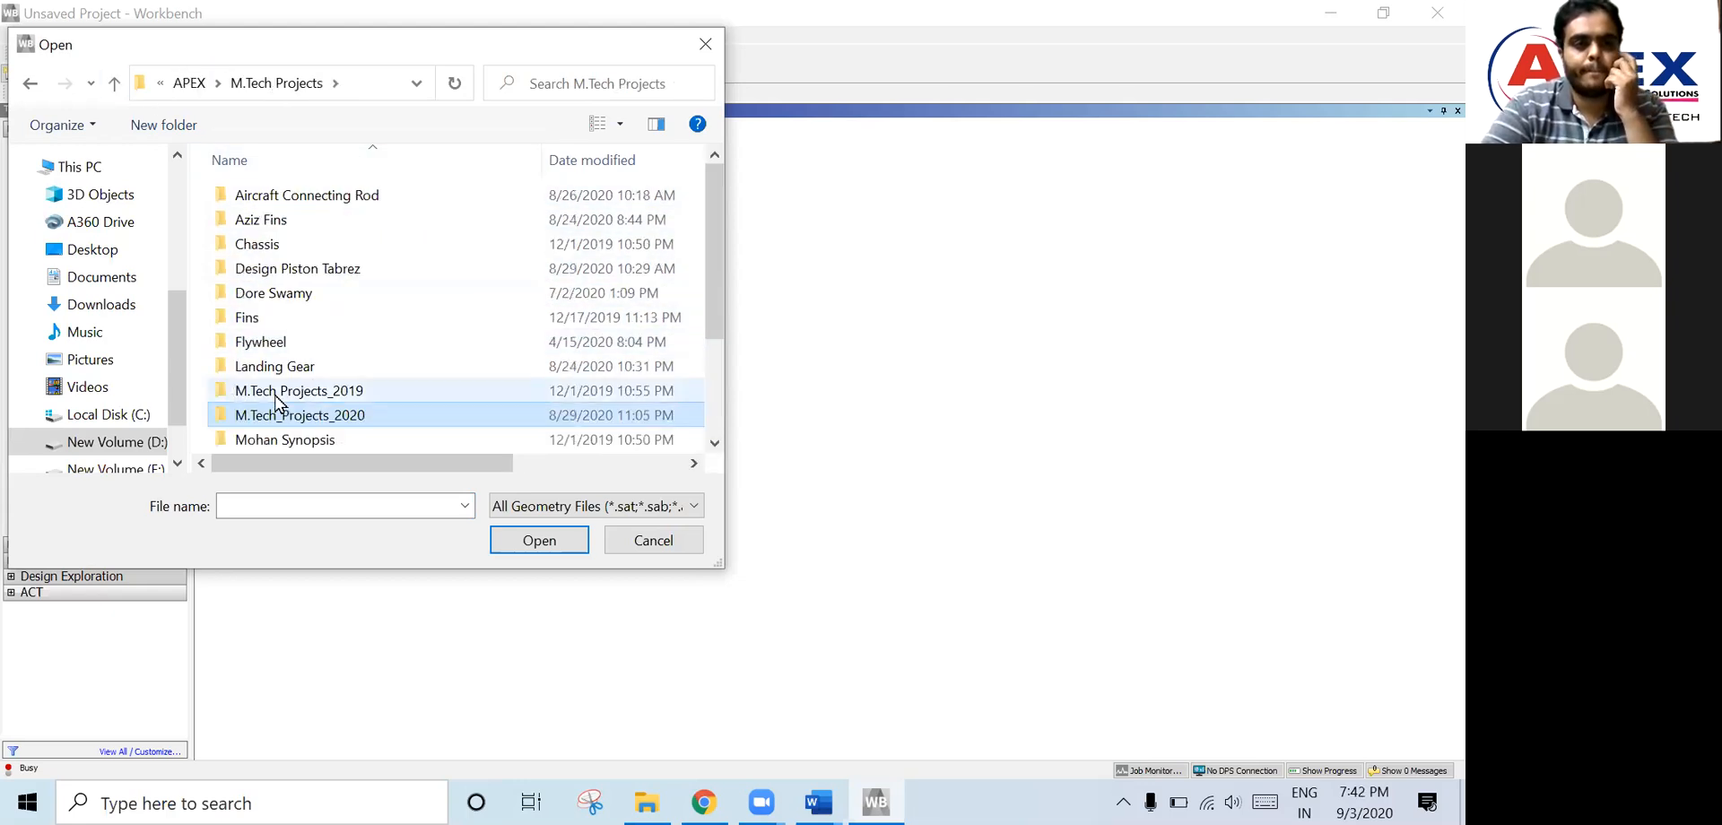
double_click(277, 388)
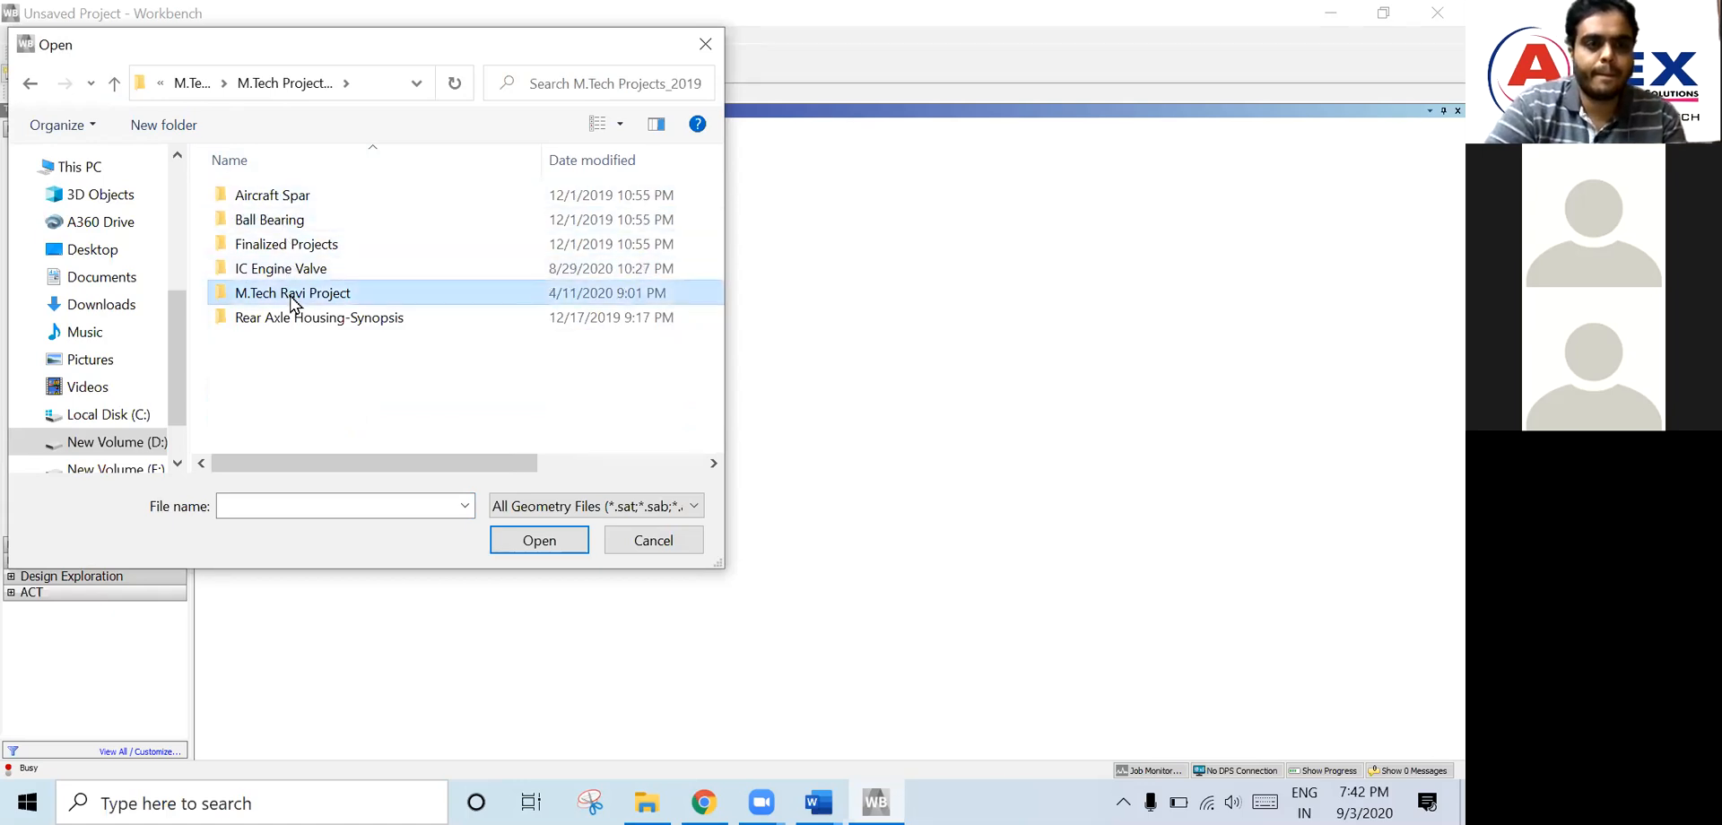
double_click(298, 245)
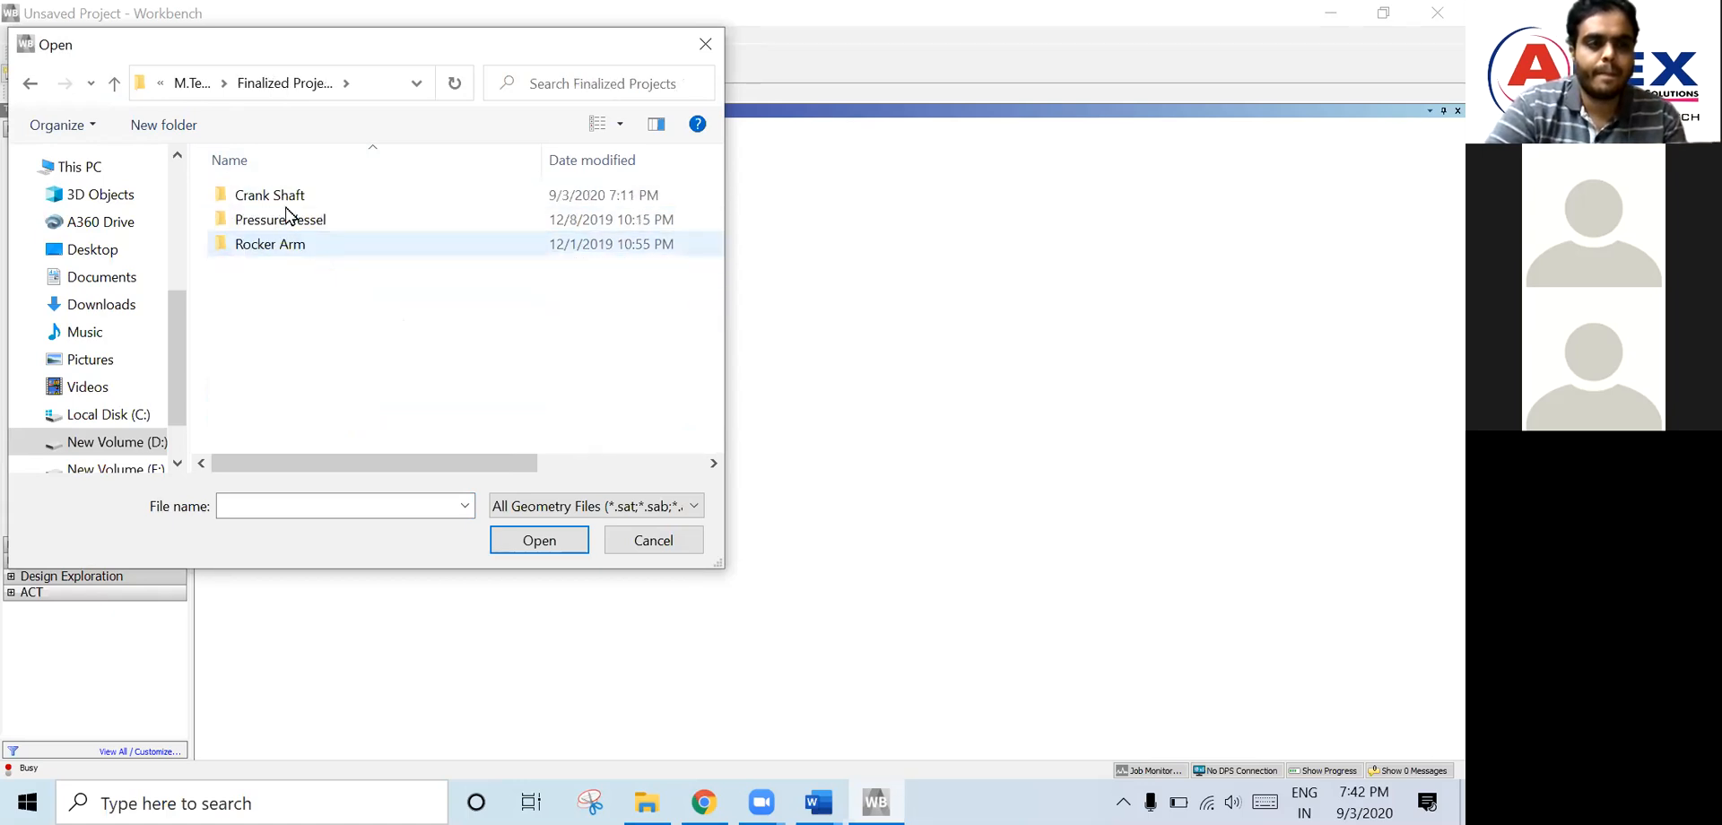
double_click(287, 196)
double_click(261, 268)
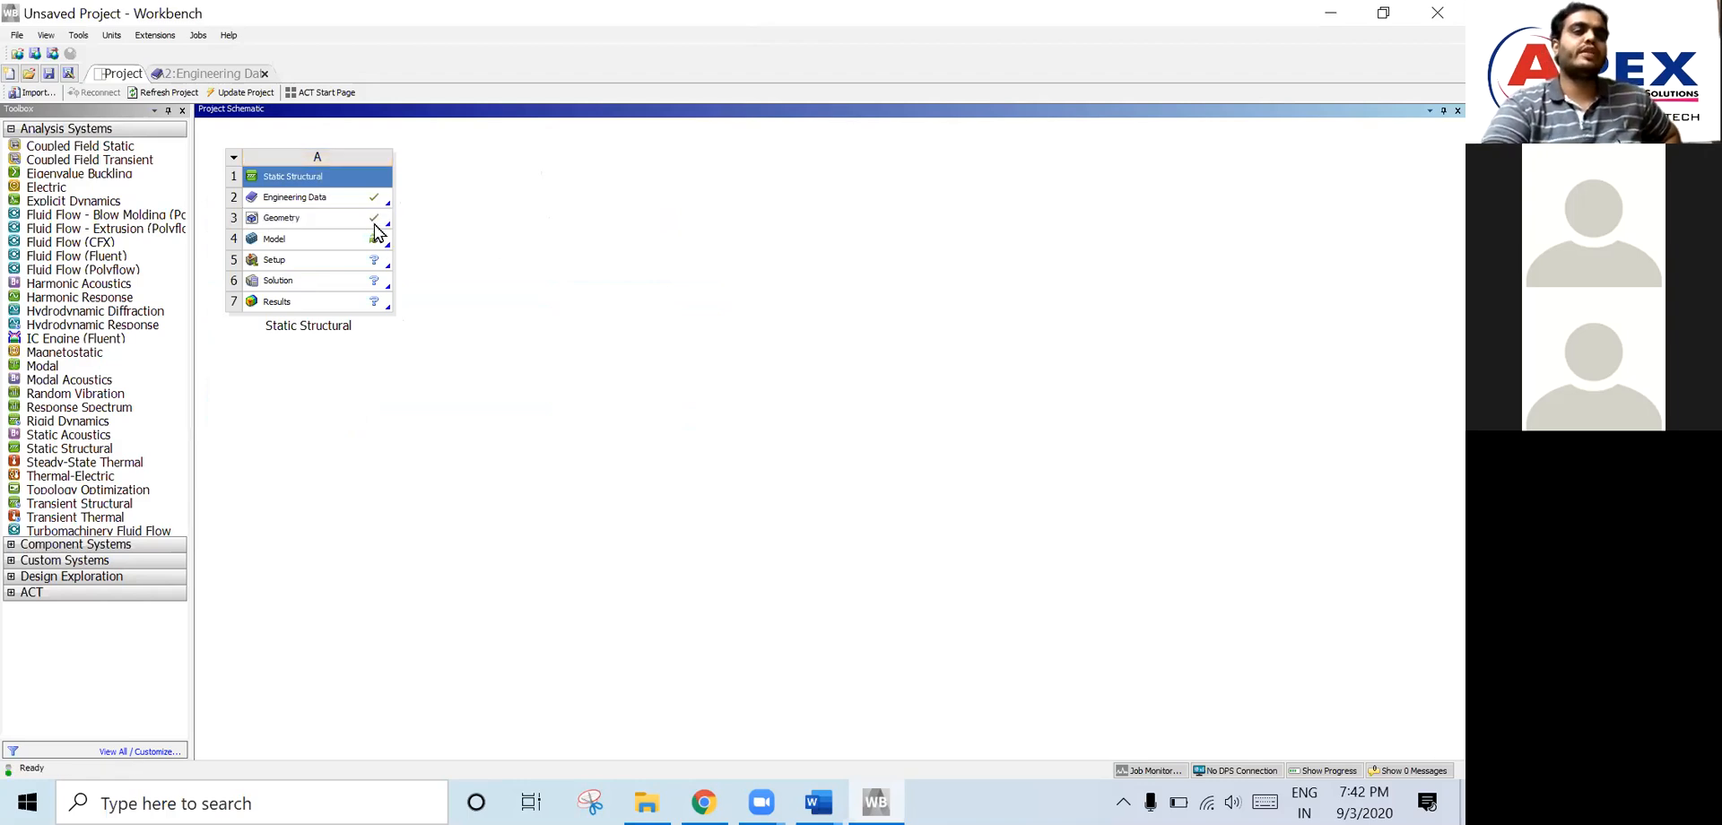
- Open the Static Structural system's Model in Mechanical
double_click(315, 244)
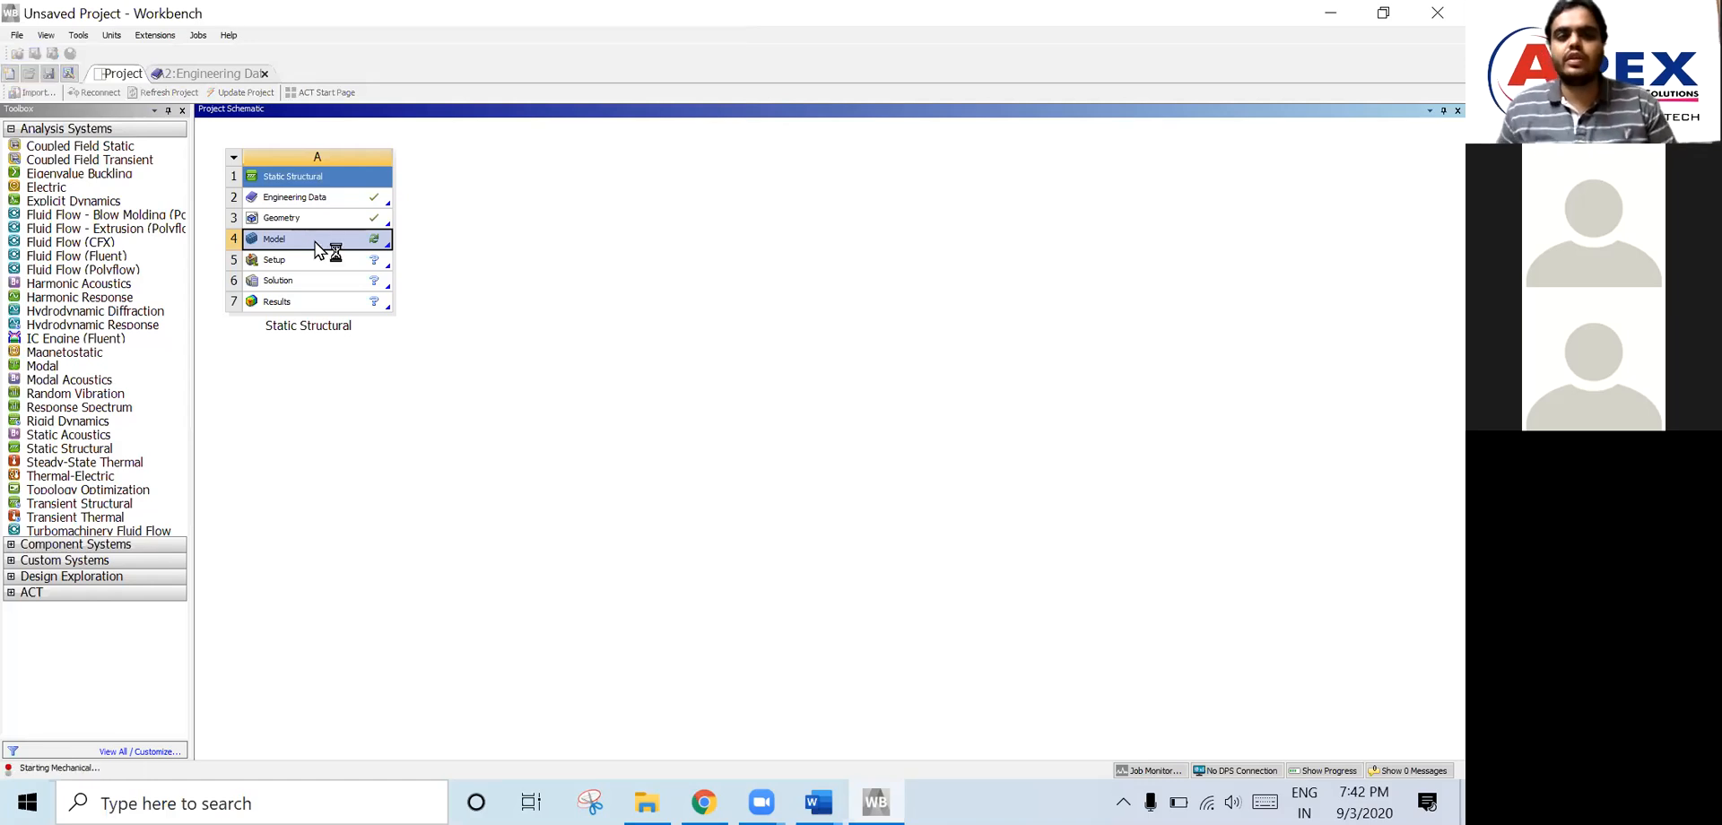
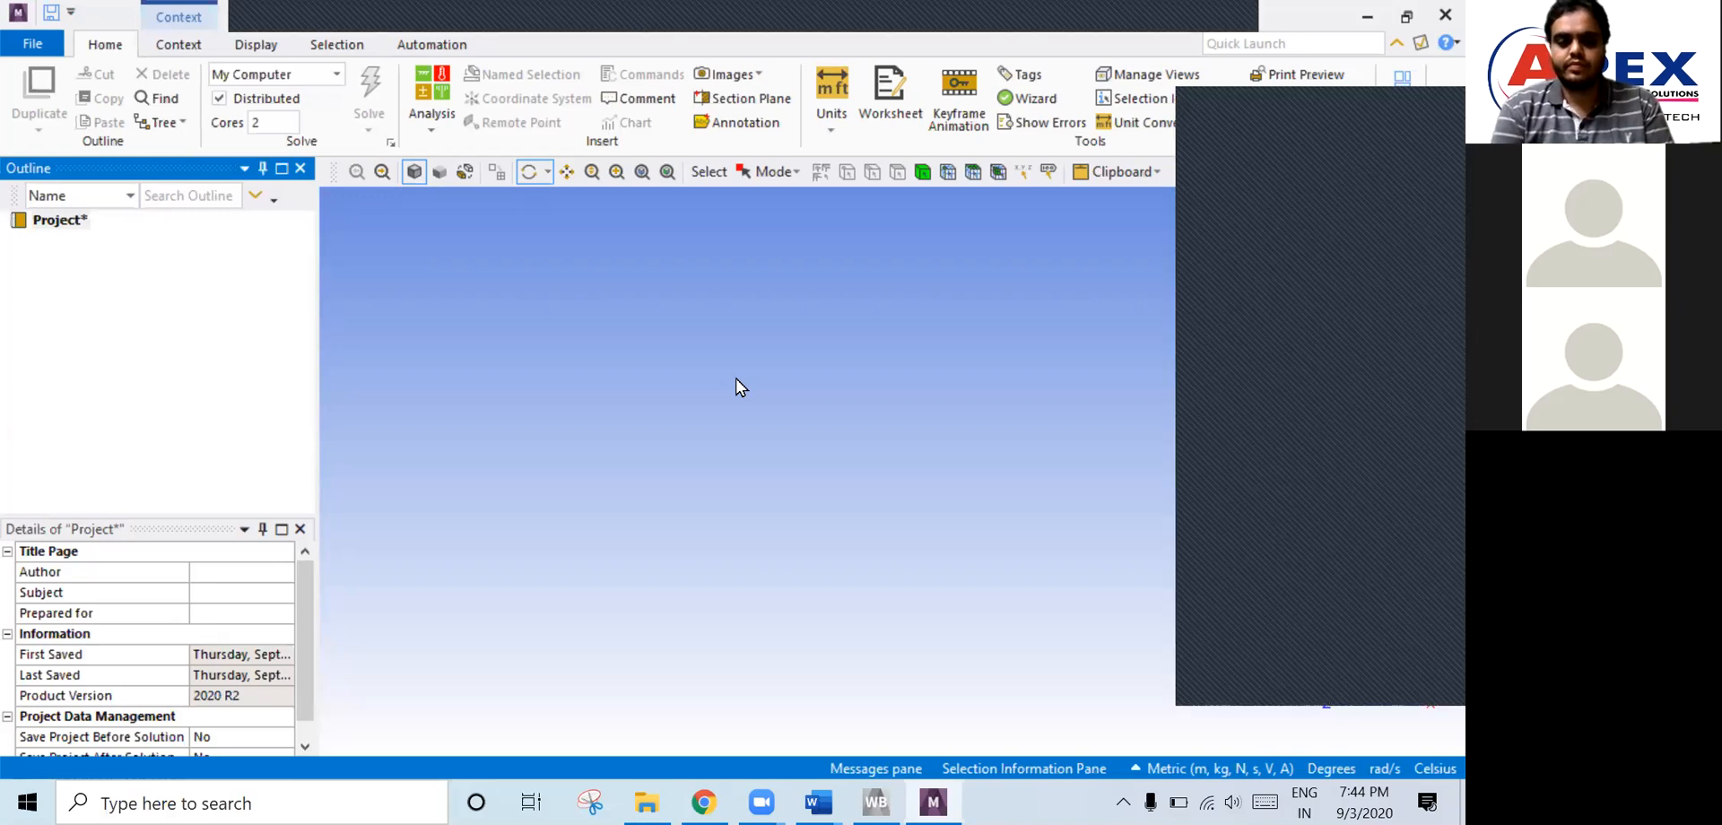
click(736, 380)
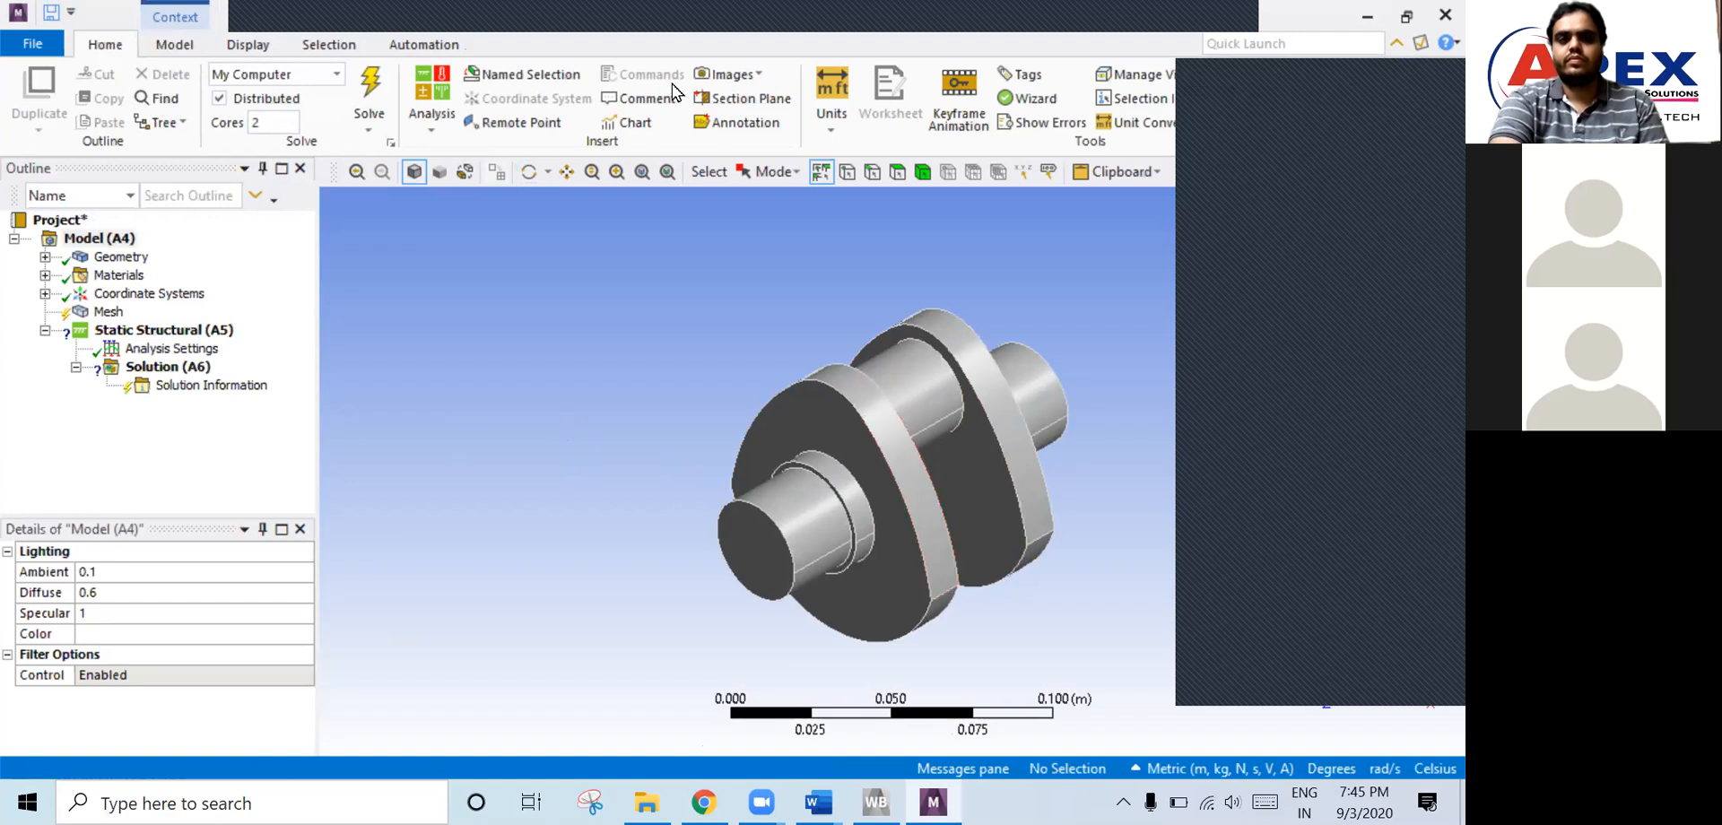
- Examine the imported crankshaft from different positions and magnifications by rotating, panning and zooming the model
middle_drag(616, 430, 661, 346)
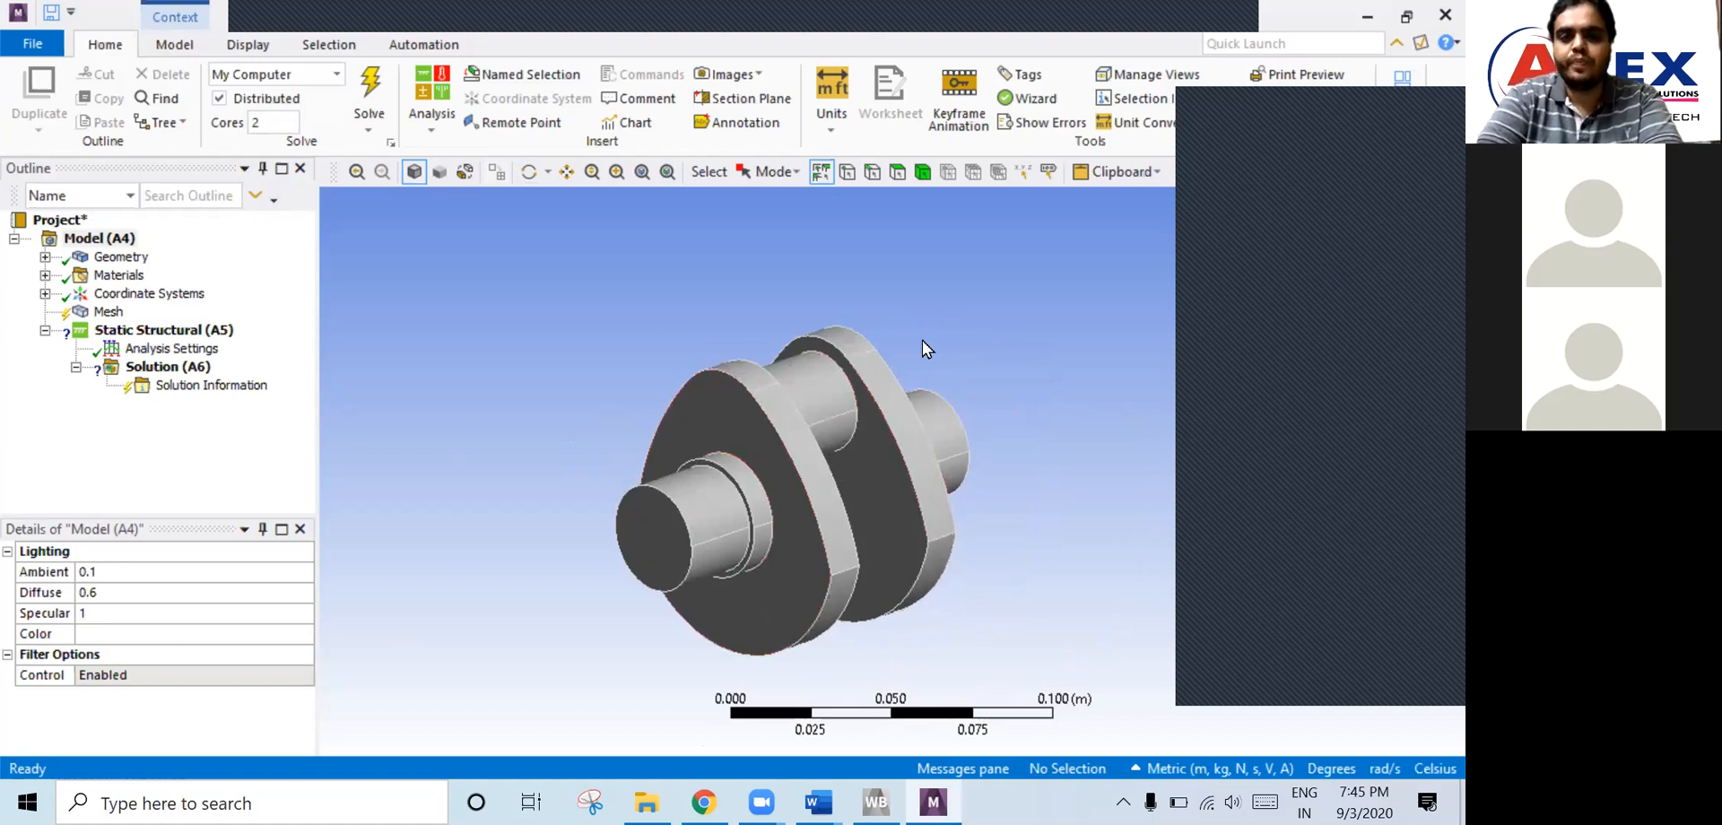
ctrl+middle_drag(929, 339, 980, 310)
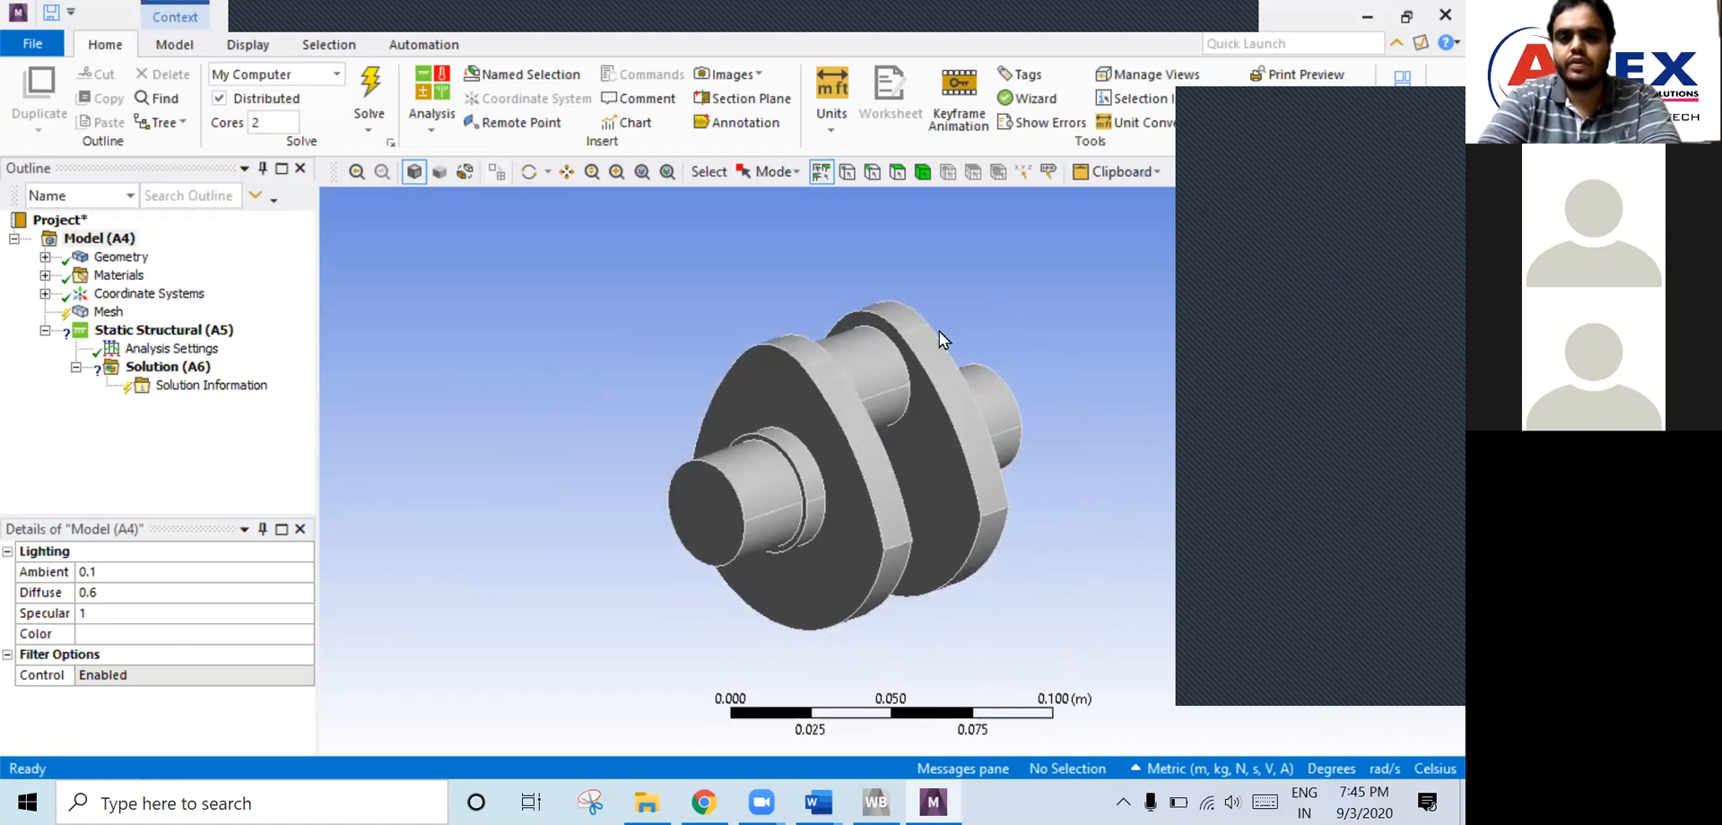
scroll(972, 395, up, 3)
scroll(972, 408, down, 4)
scroll(974, 411, up, 3)
scroll(976, 412, down, 2)
scroll(975, 408, up, 3)
scroll(976, 408, down, 4)
drag(891, 326, 933, 275)
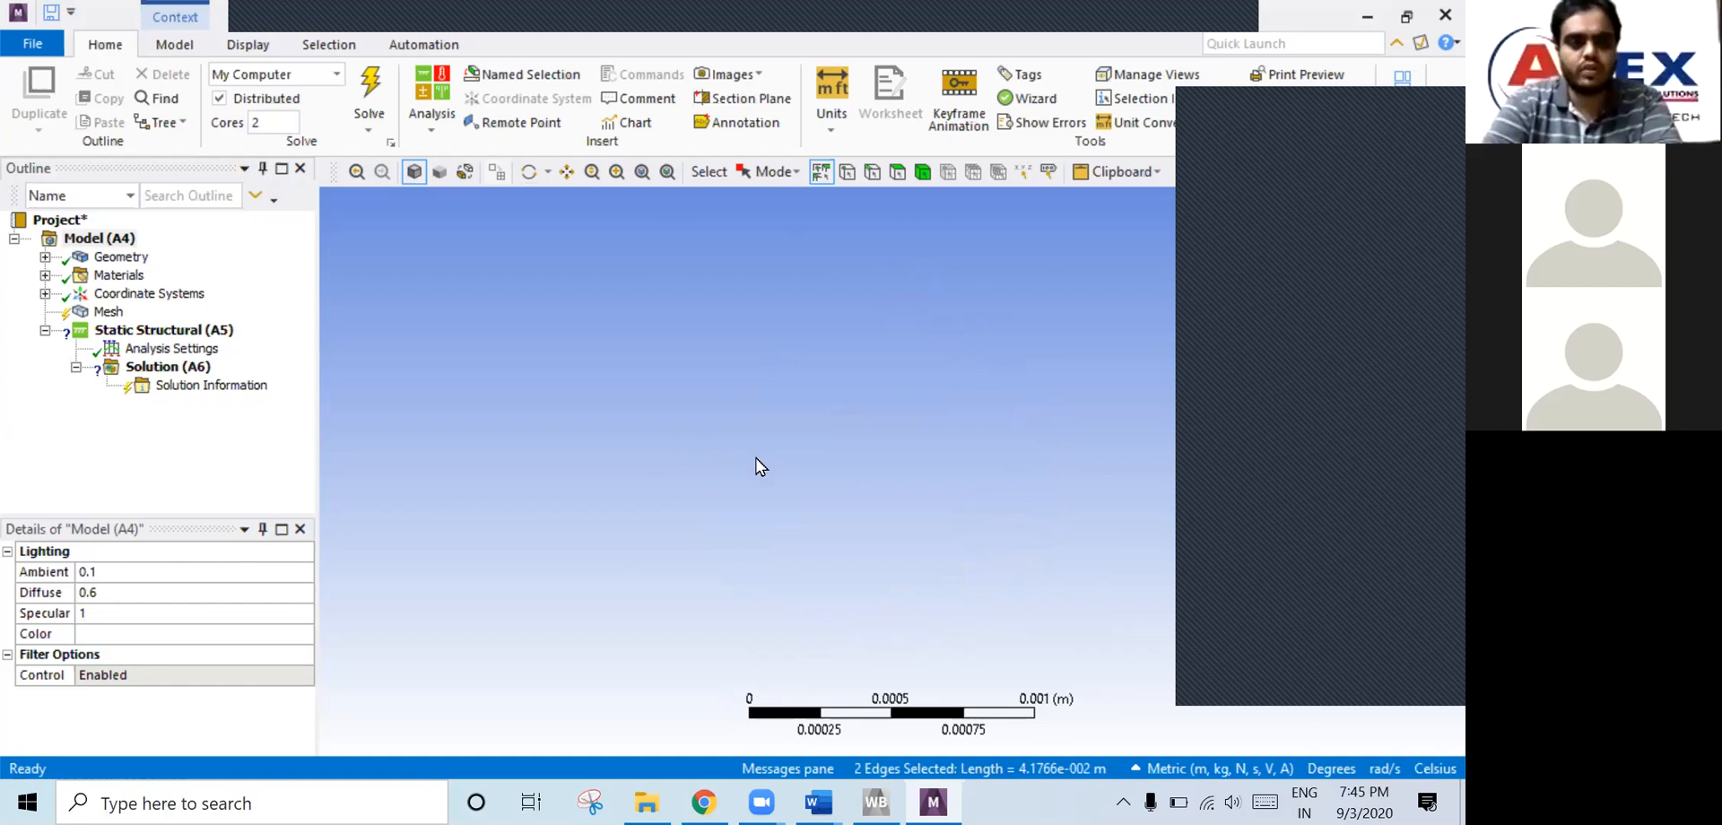
- Fit the entire crankshaft in the graphics window and clear the edge selection
right_click(824, 381)
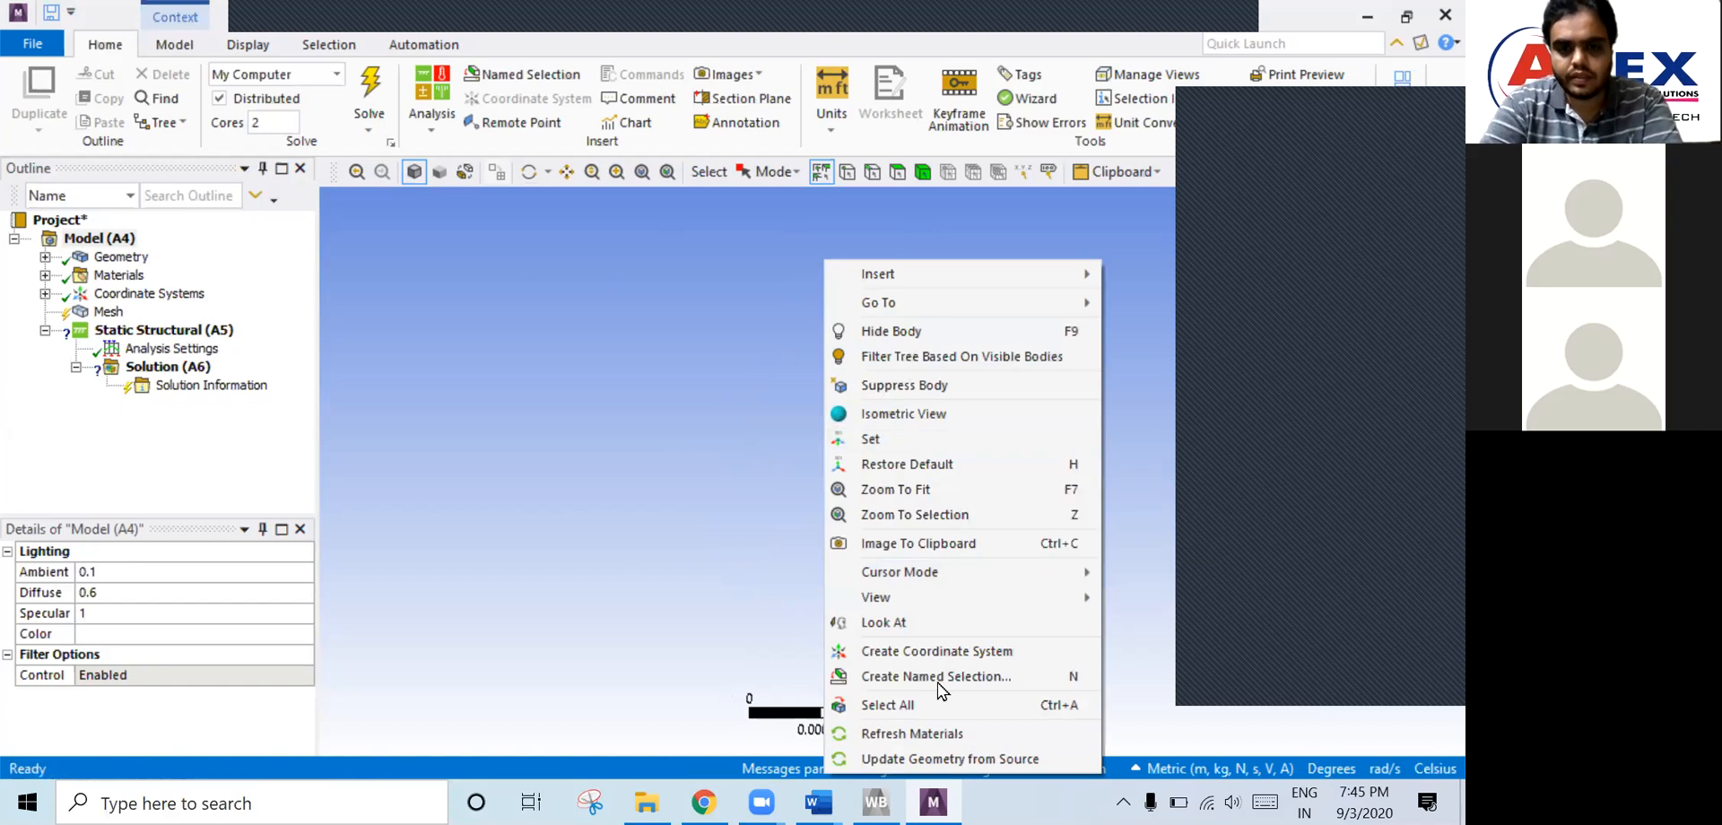
click(900, 446)
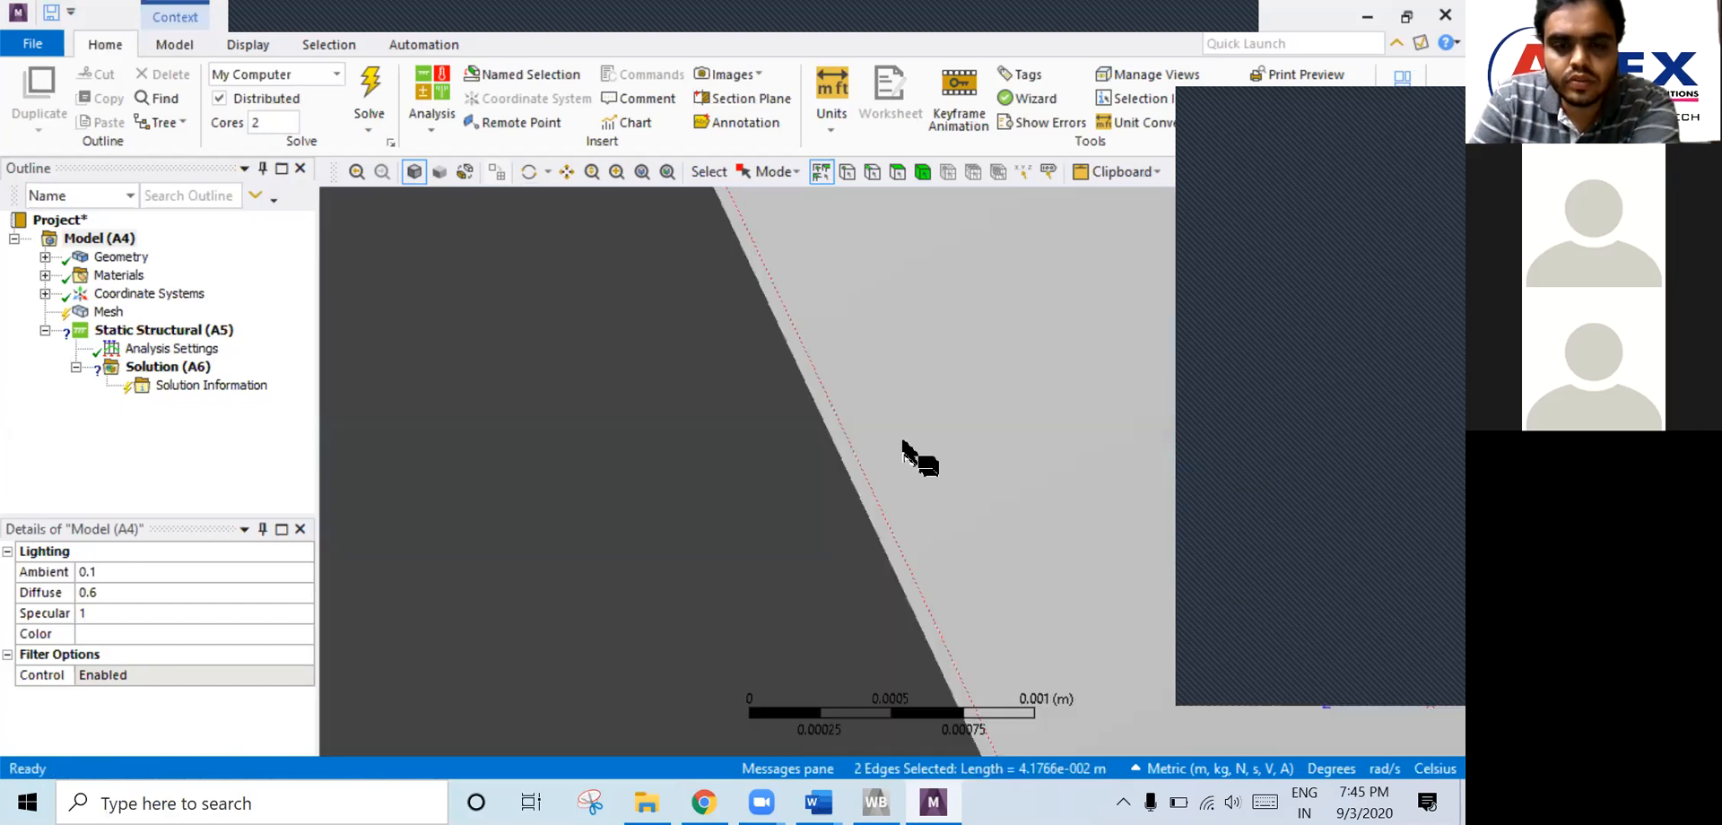
right_click(902, 438)
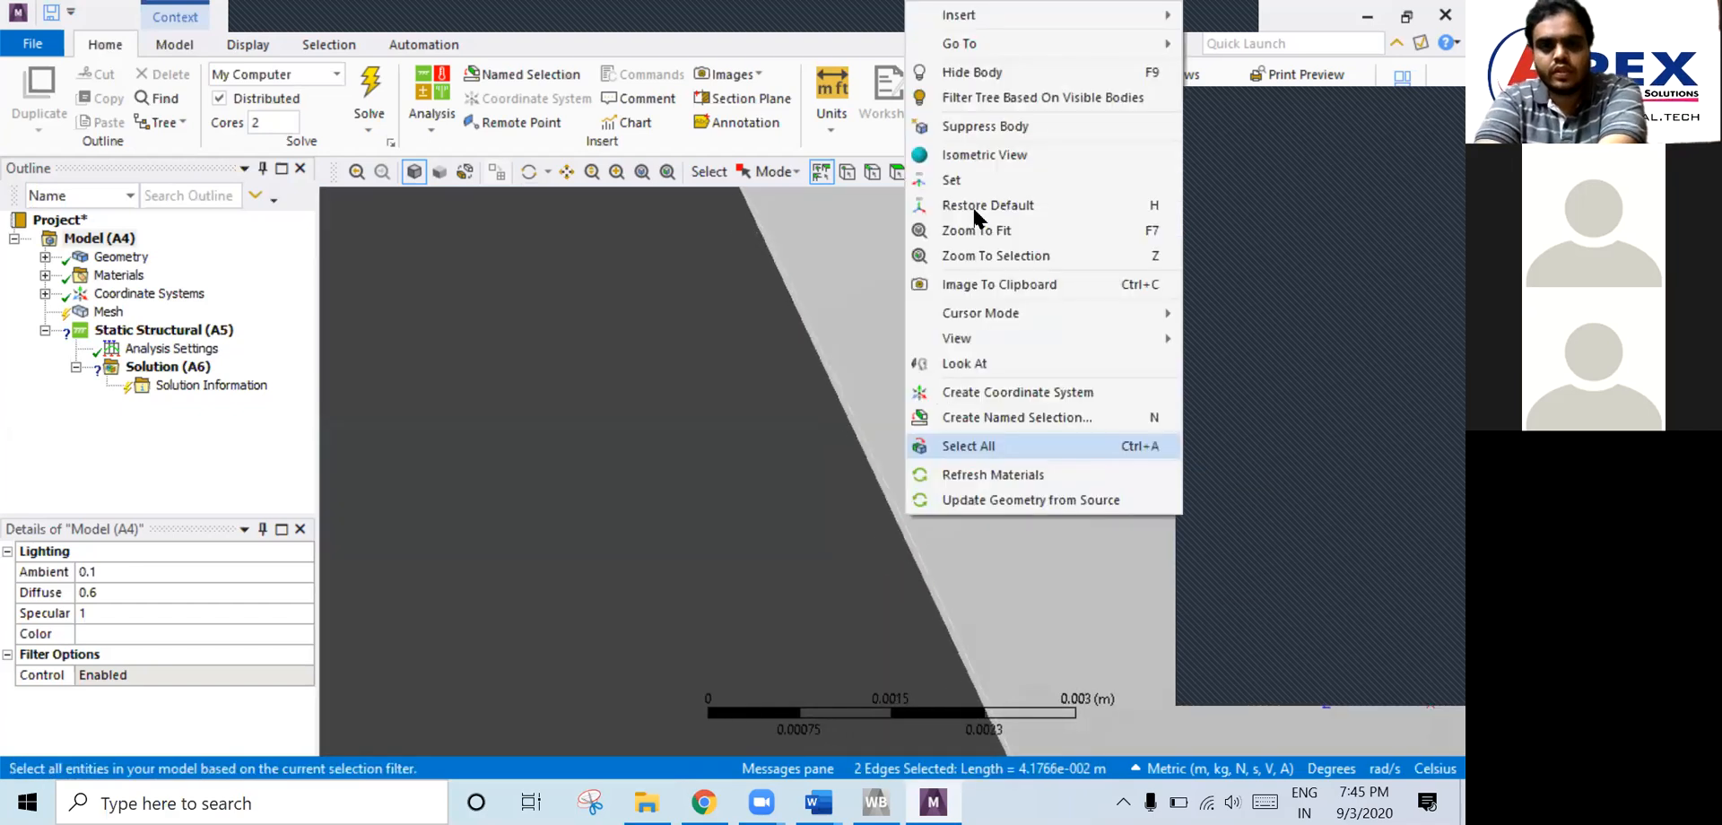
click(965, 178)
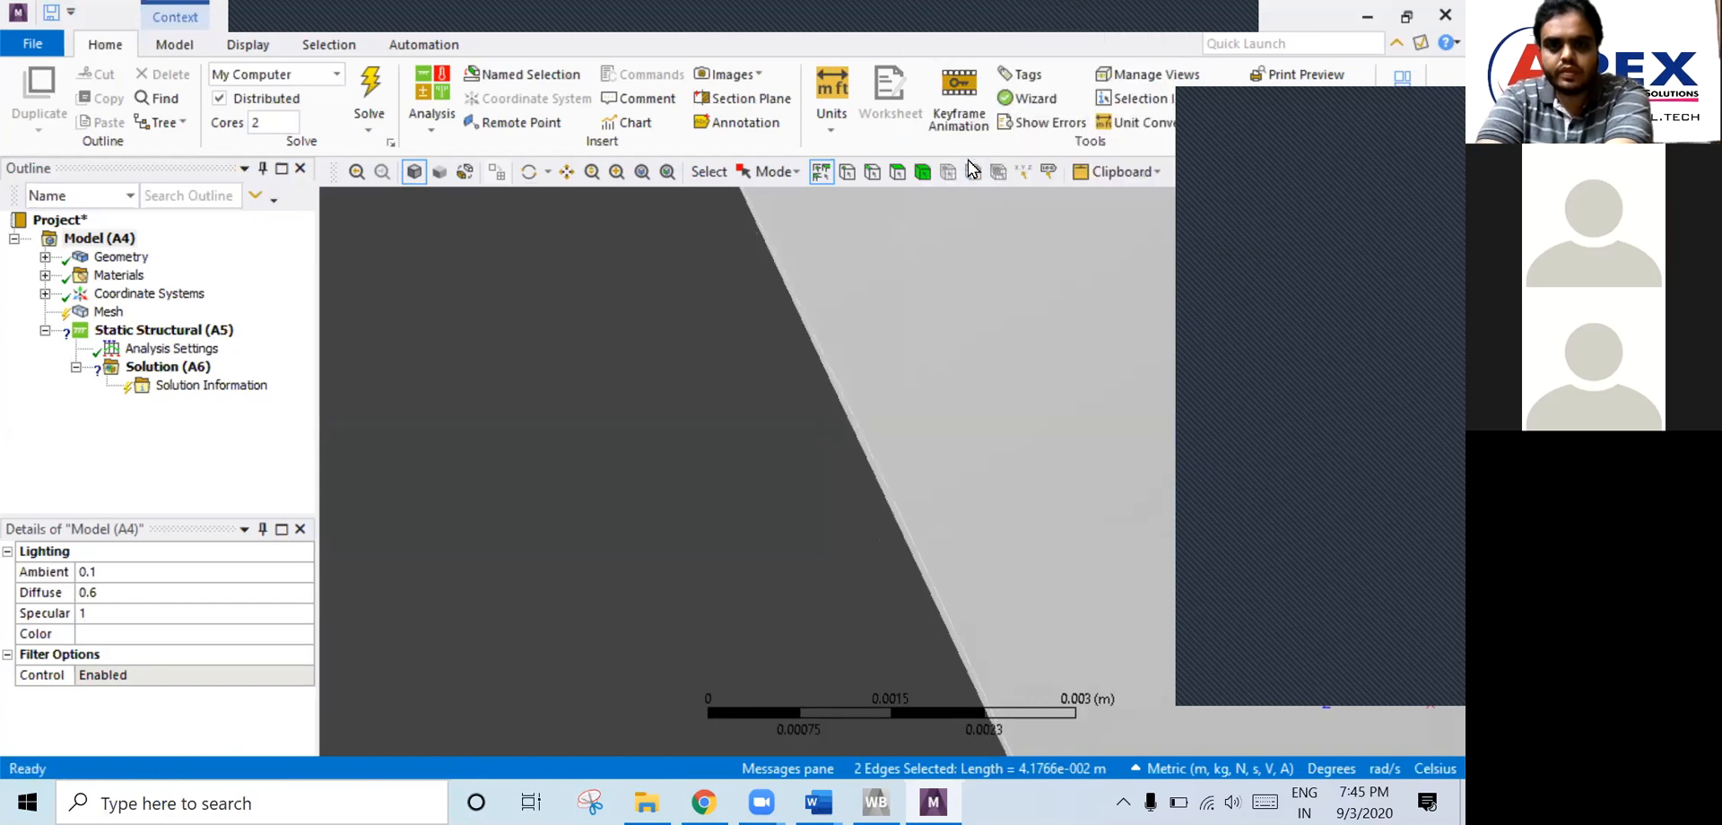
right_click(930, 339)
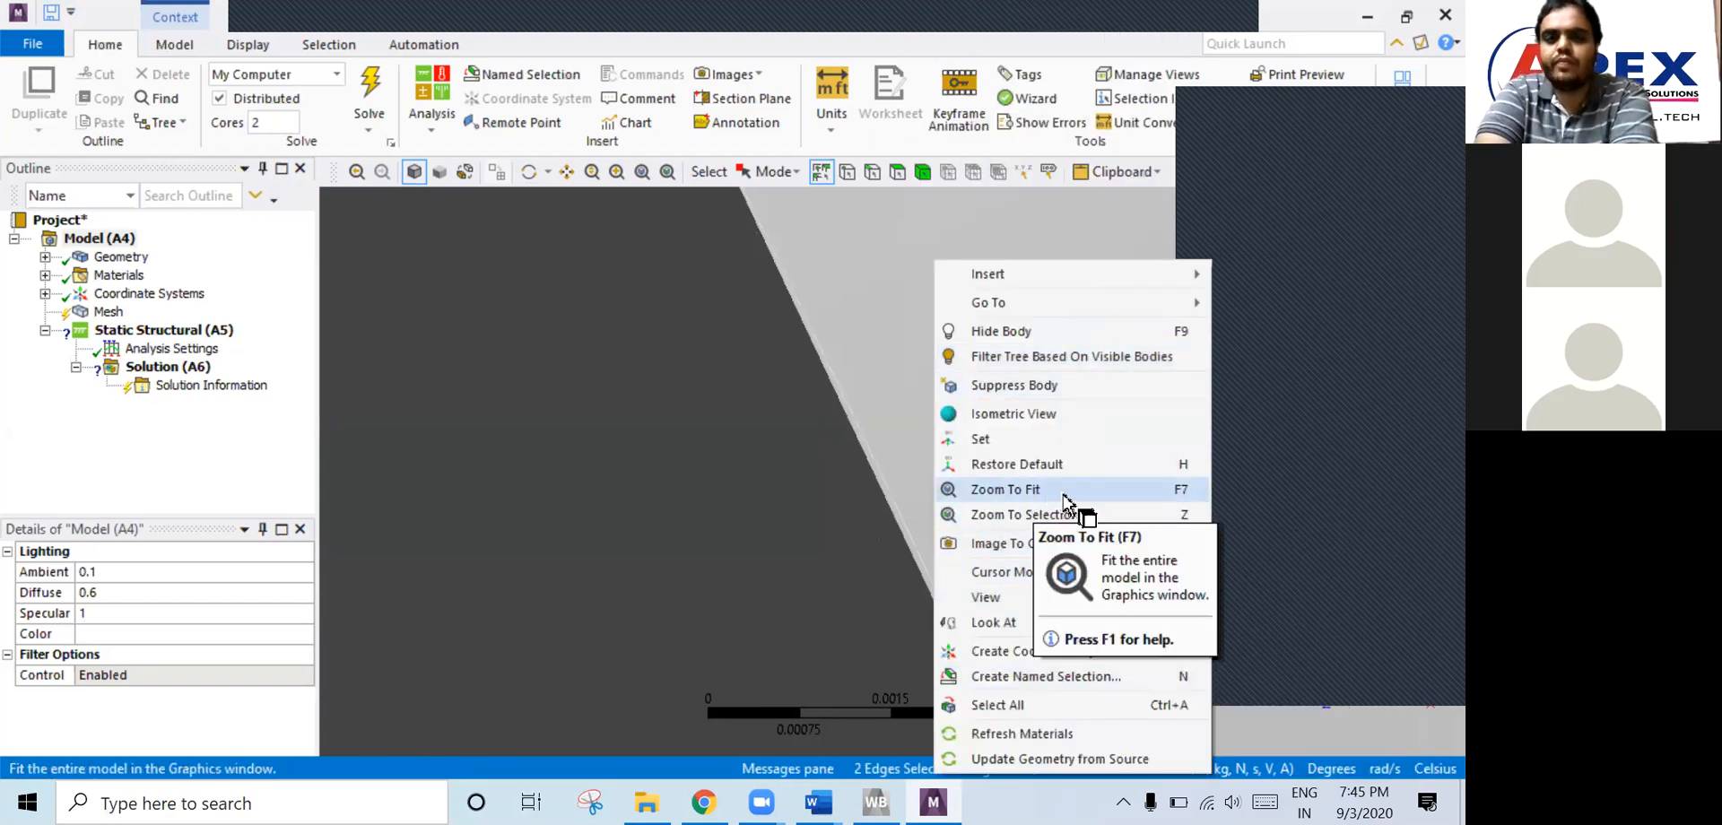
click(1009, 491)
click(1083, 375)
middle_drag(1062, 490, 1029, 450)
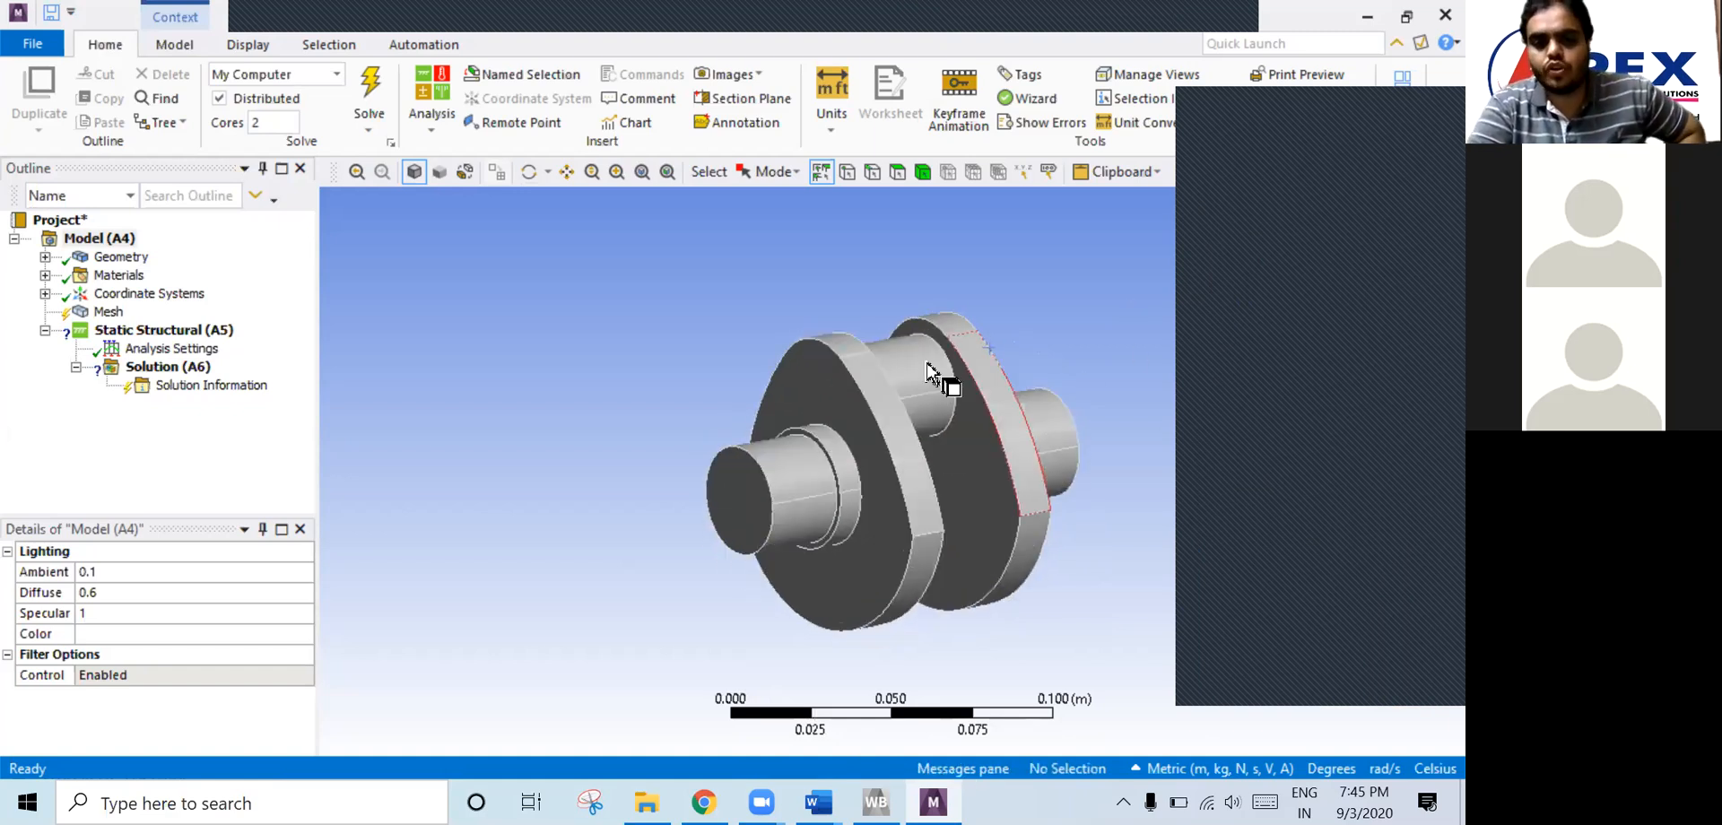
- Inspect the crankshaft's rear journal with a box zoom, and fit the whole model back into view
ctrl+middle_drag(891, 347, 787, 307)
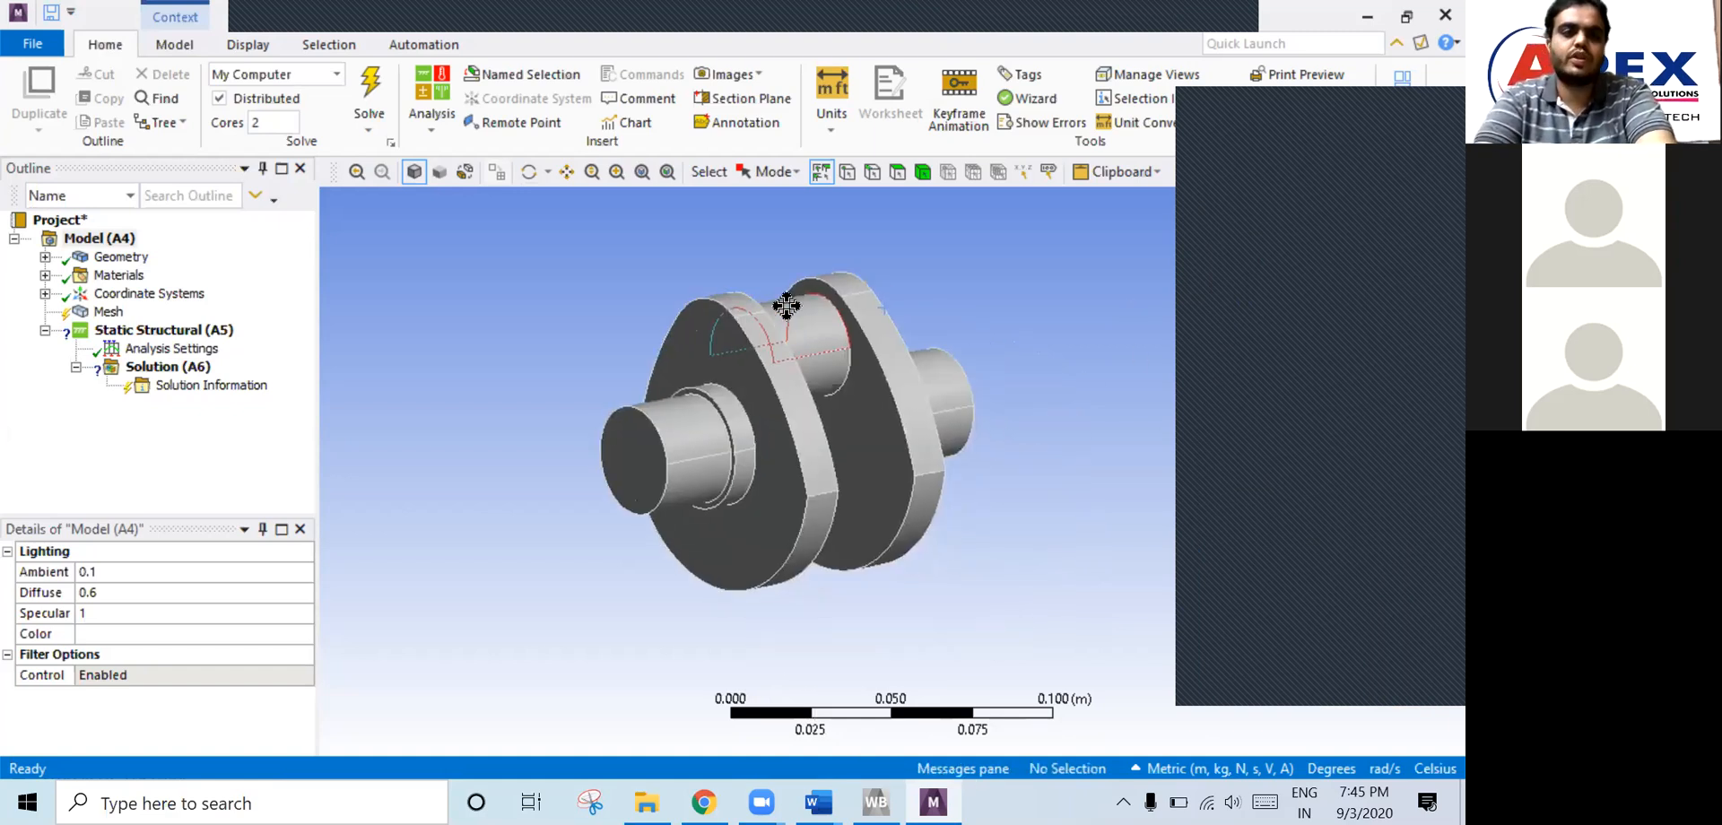
scroll(984, 449, down, 2)
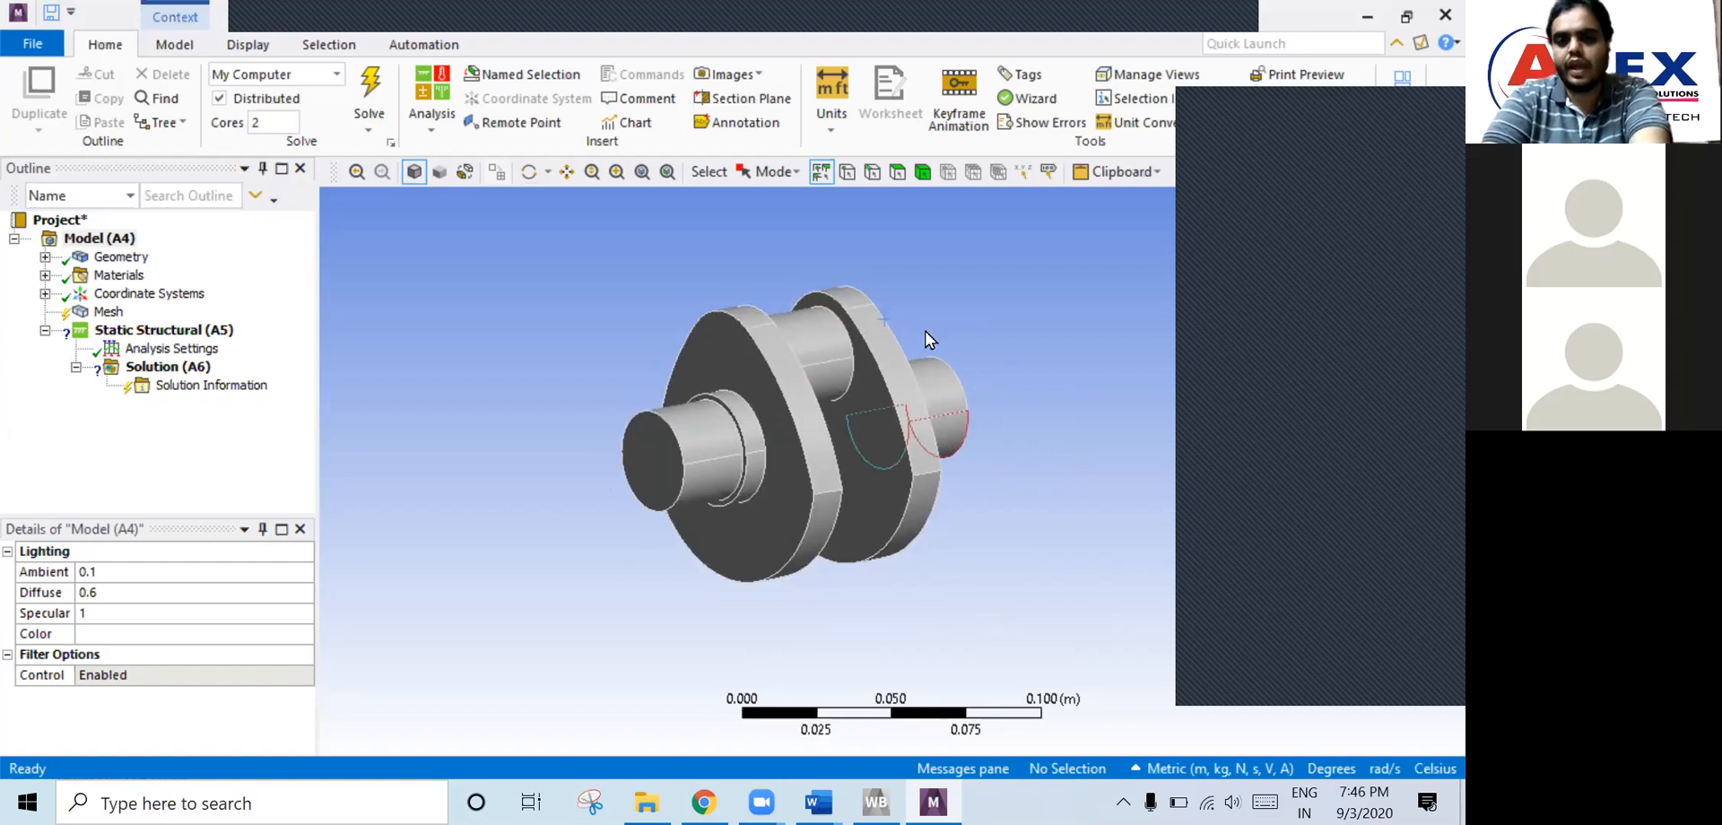
right_drag(928, 336, 1022, 499)
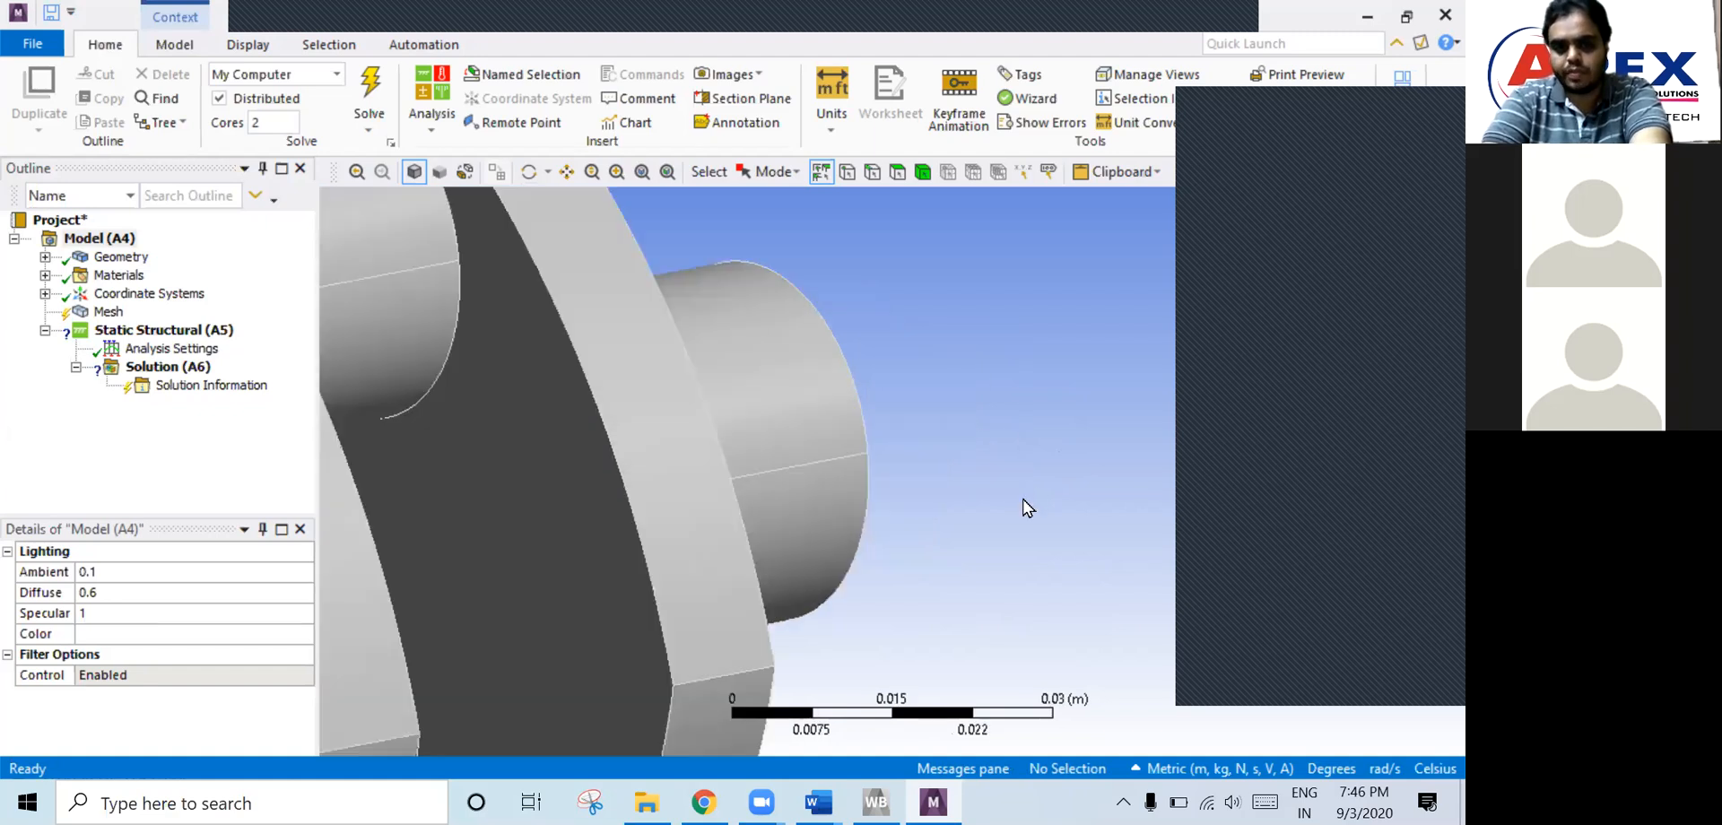
right_click(942, 449)
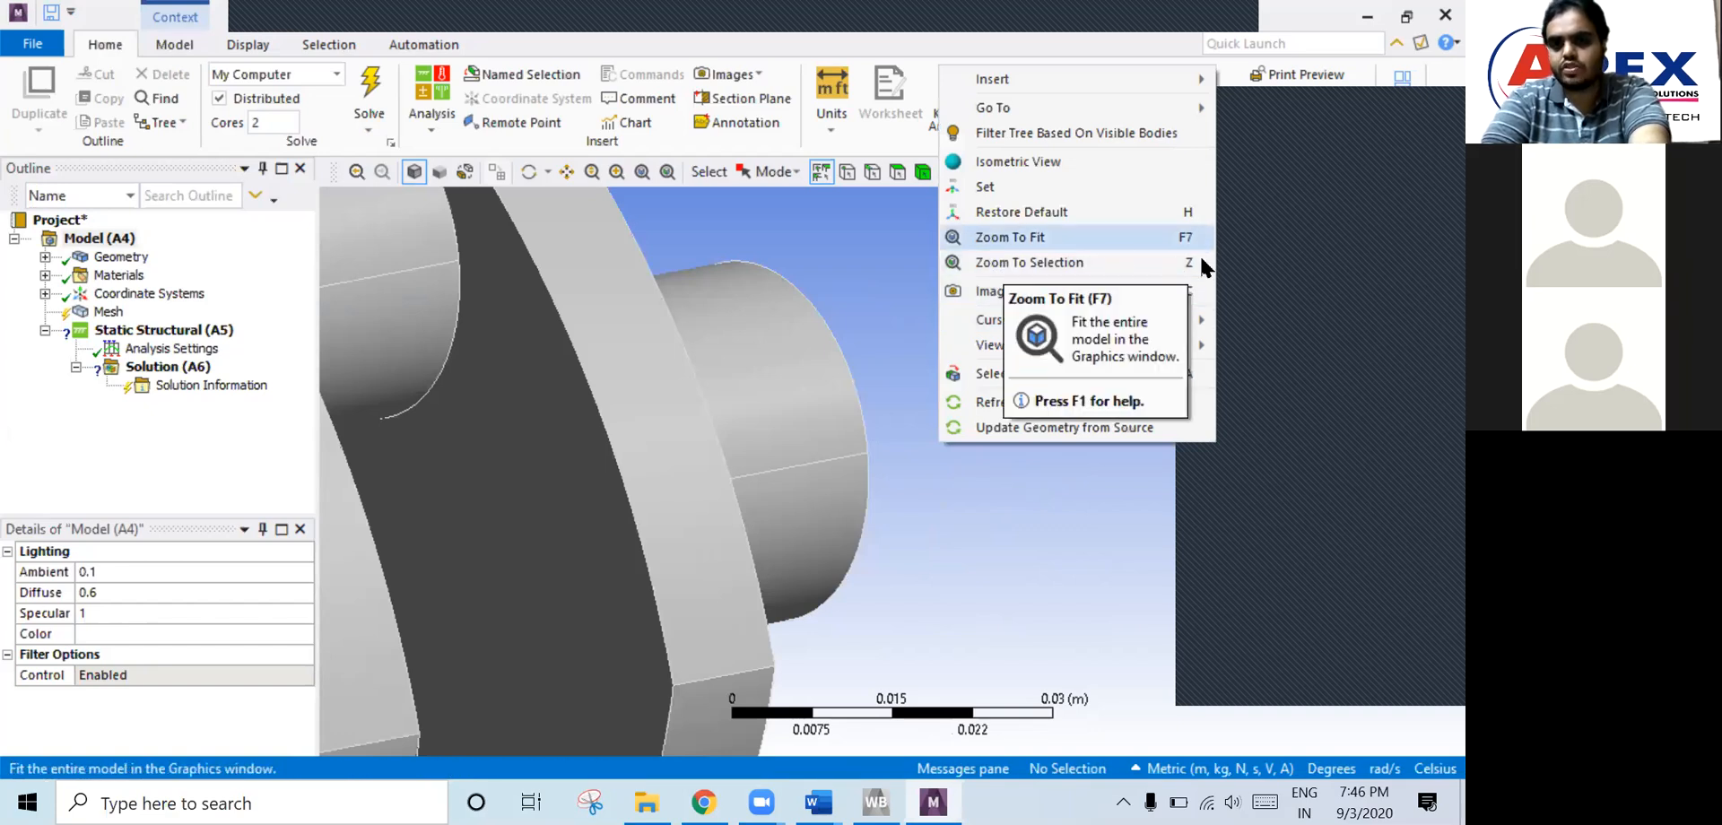
click(1164, 250)
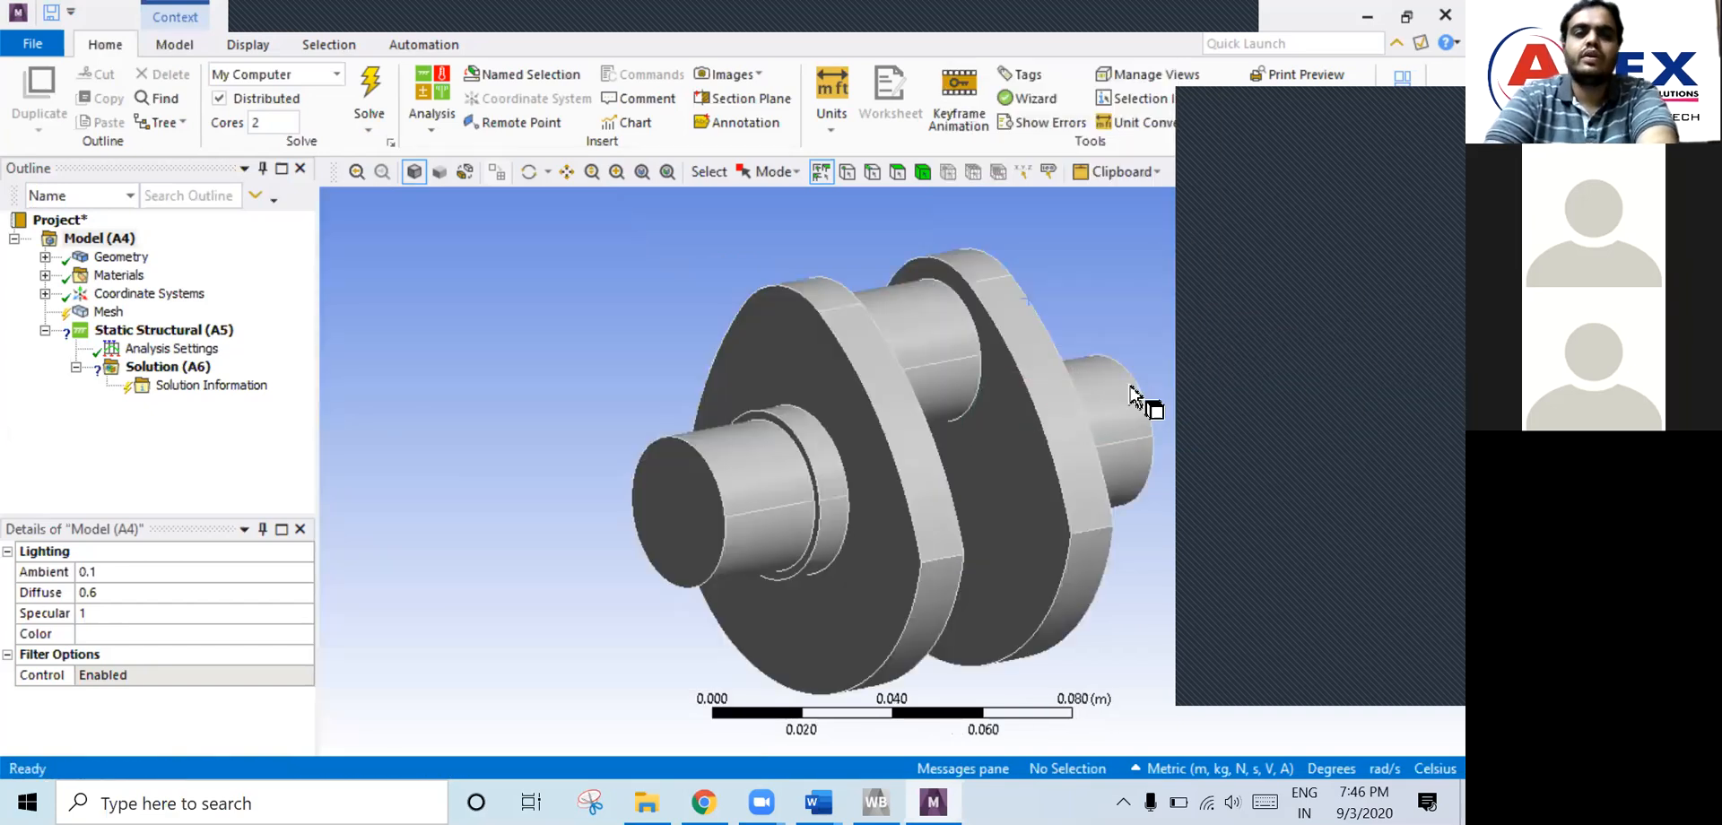
ctrl+middle_drag(1140, 391, 1015, 399)
scroll(1015, 396, down, 2)
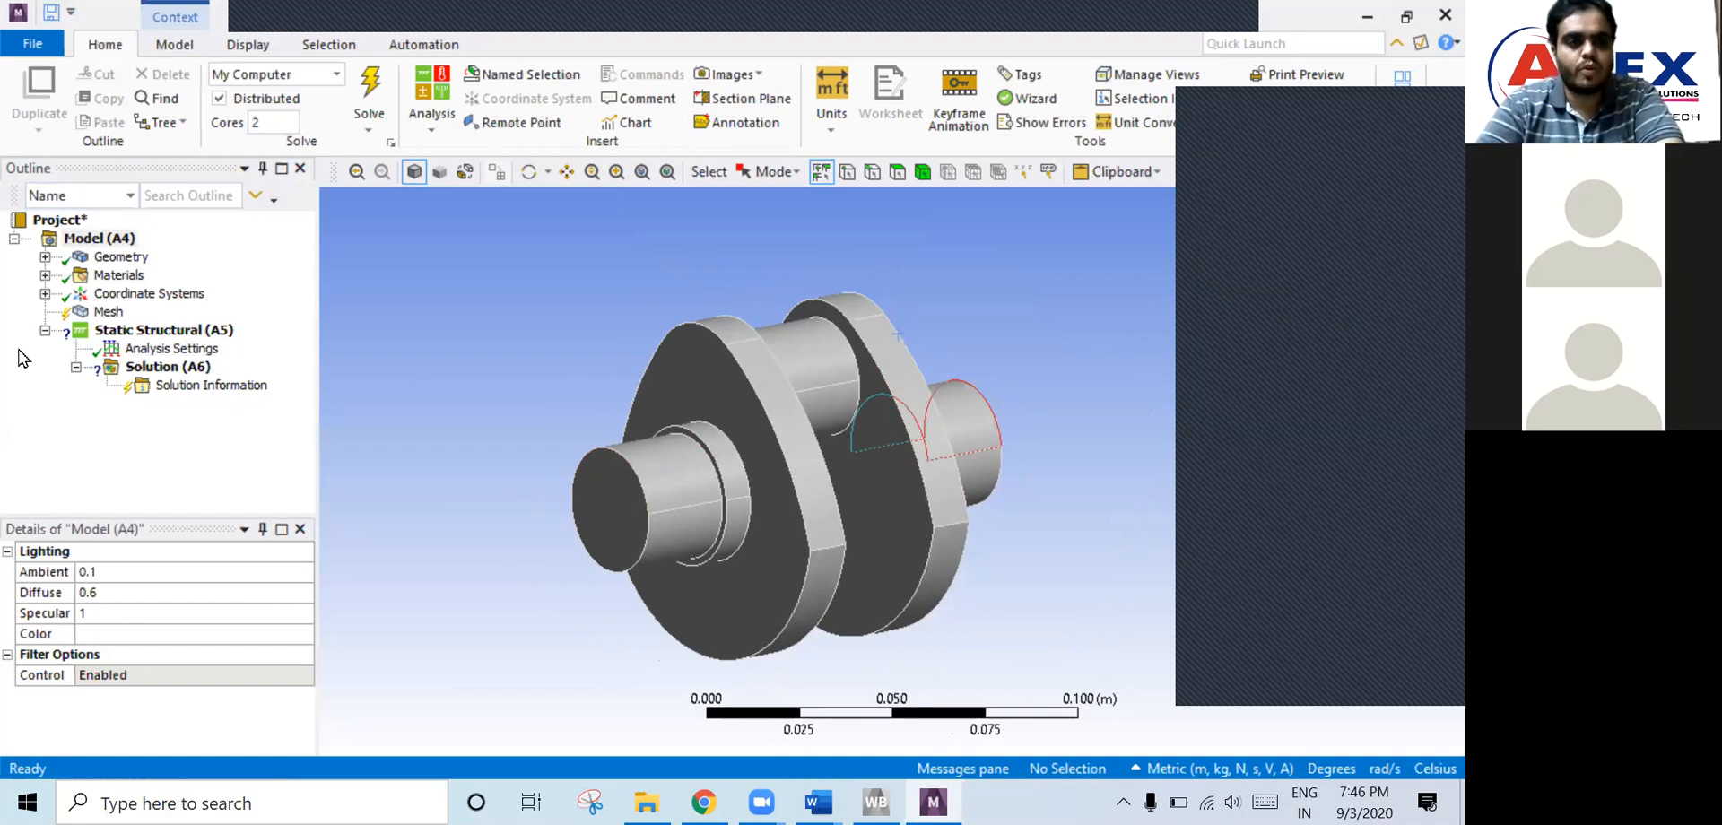
- Check the material options available for the Crank Shaft-FreeParts body's assignment
click(121, 256)
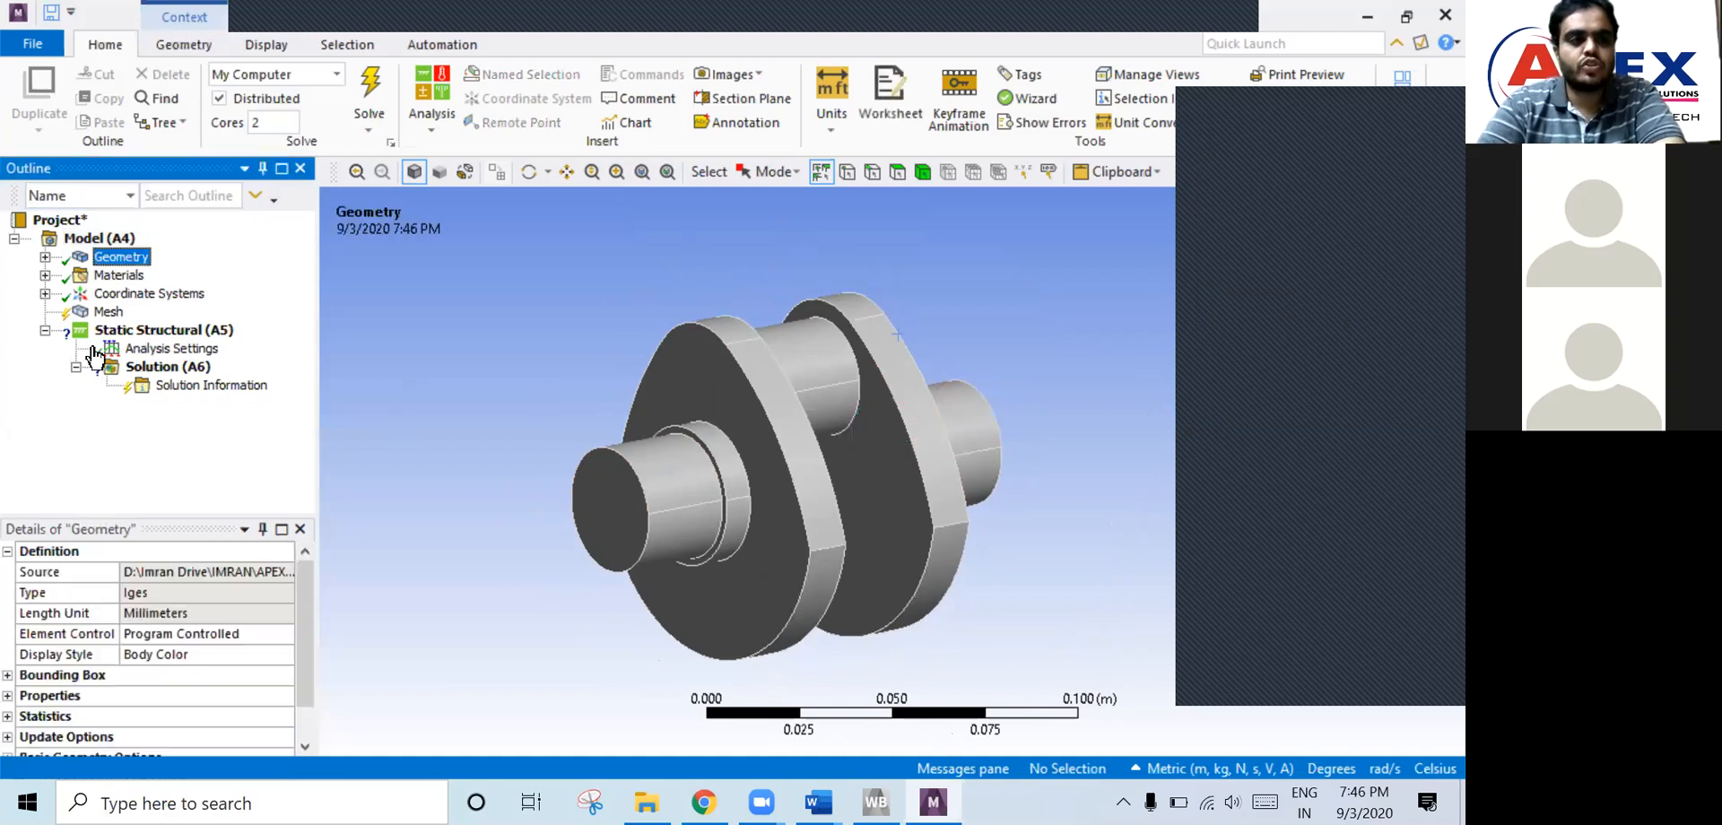
click(45, 257)
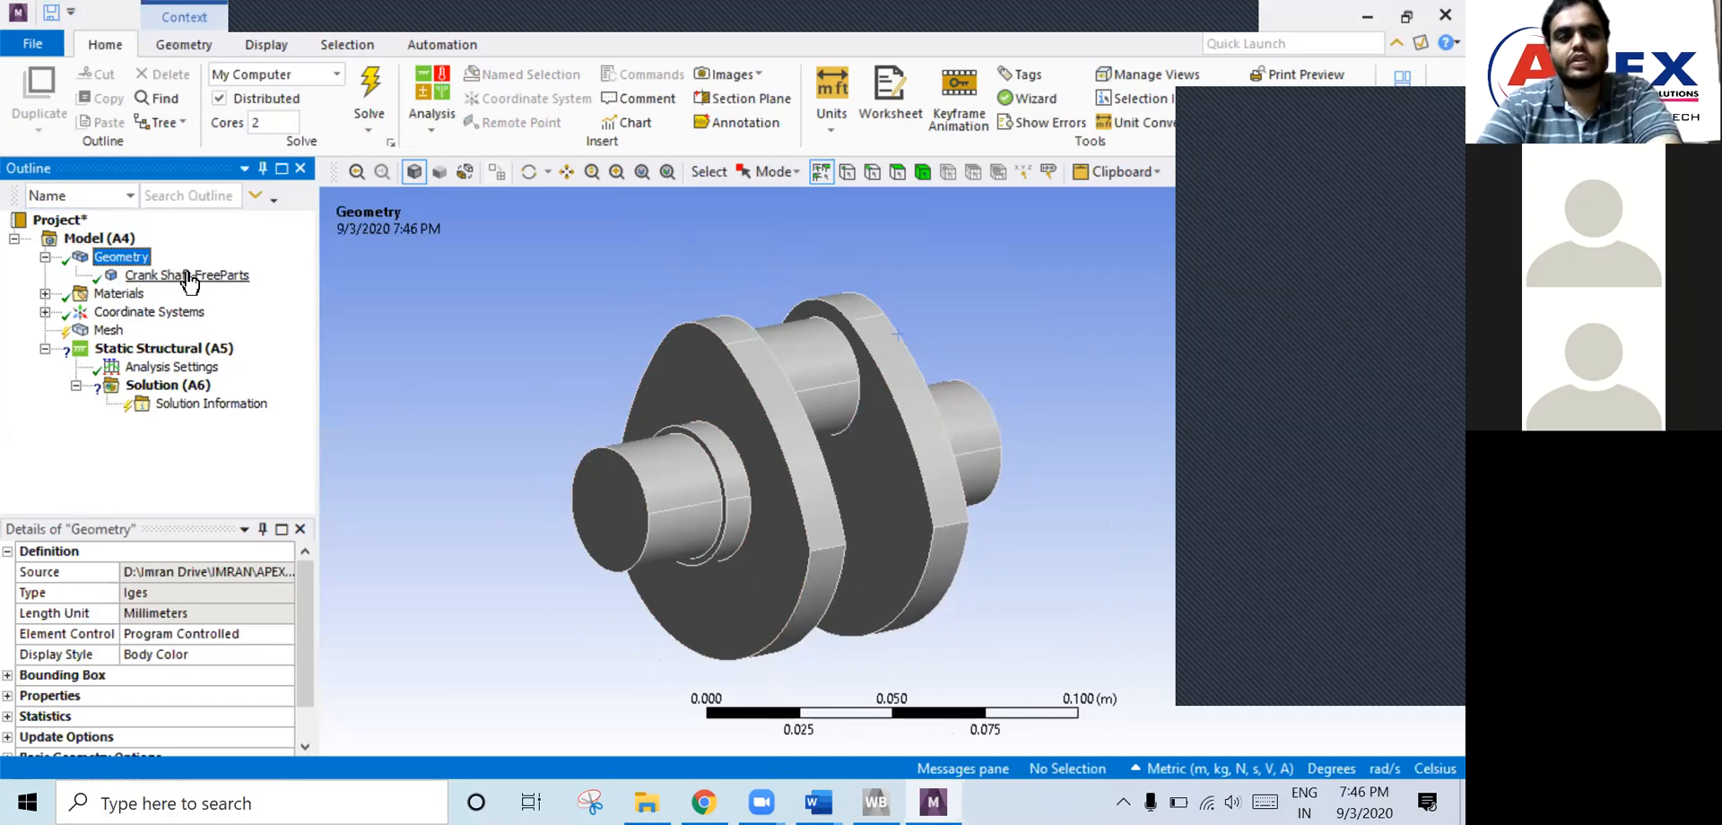
click(189, 278)
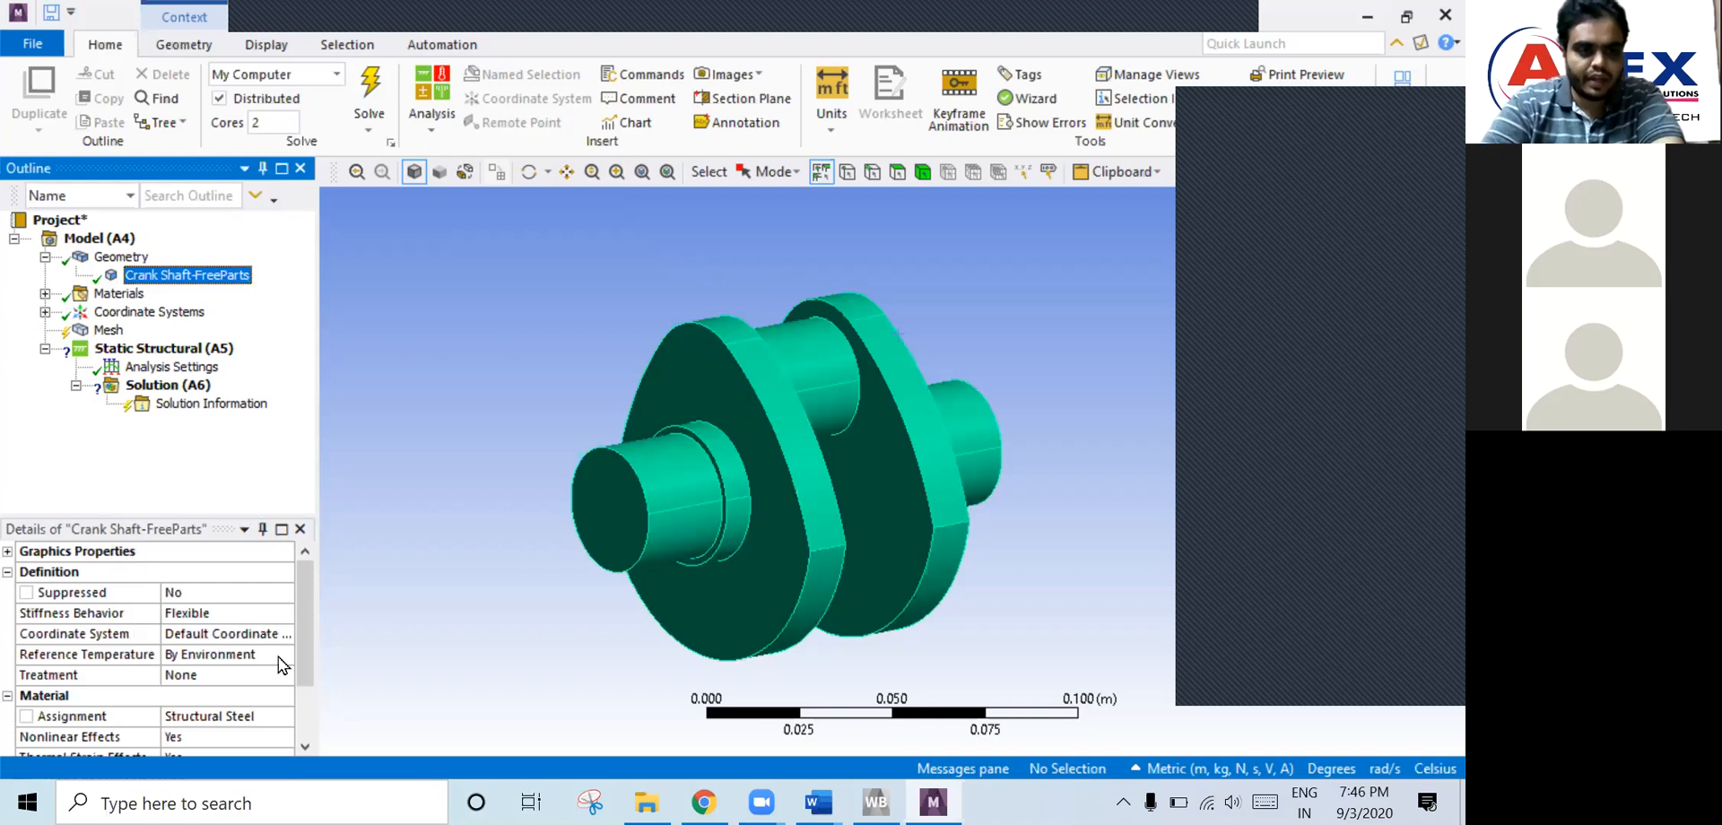
drag(308, 622, 308, 646)
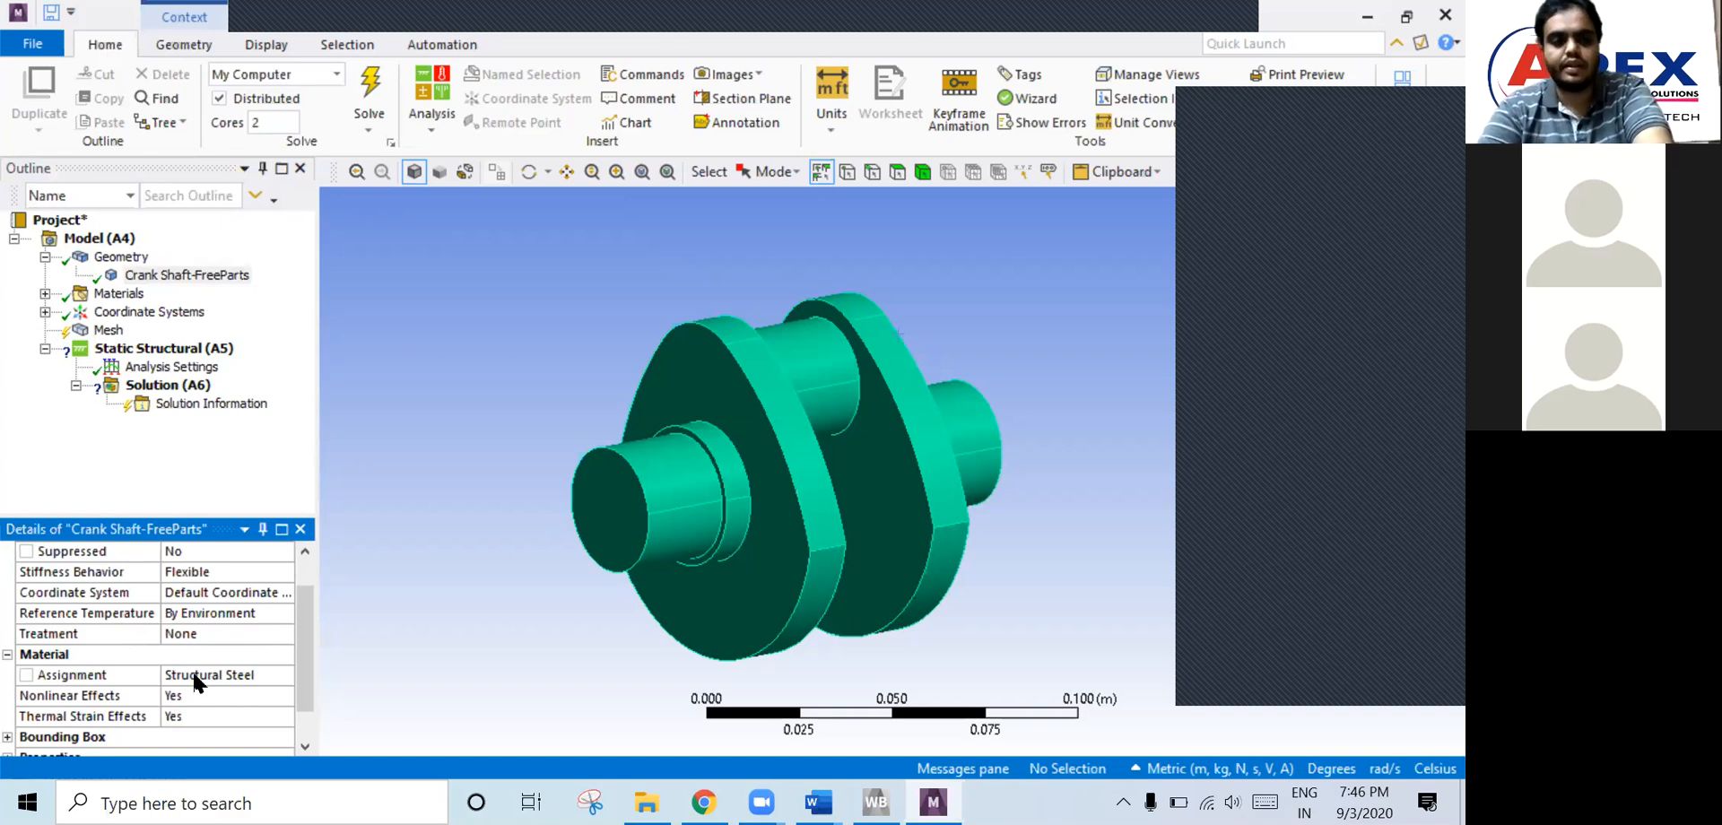
click(197, 677)
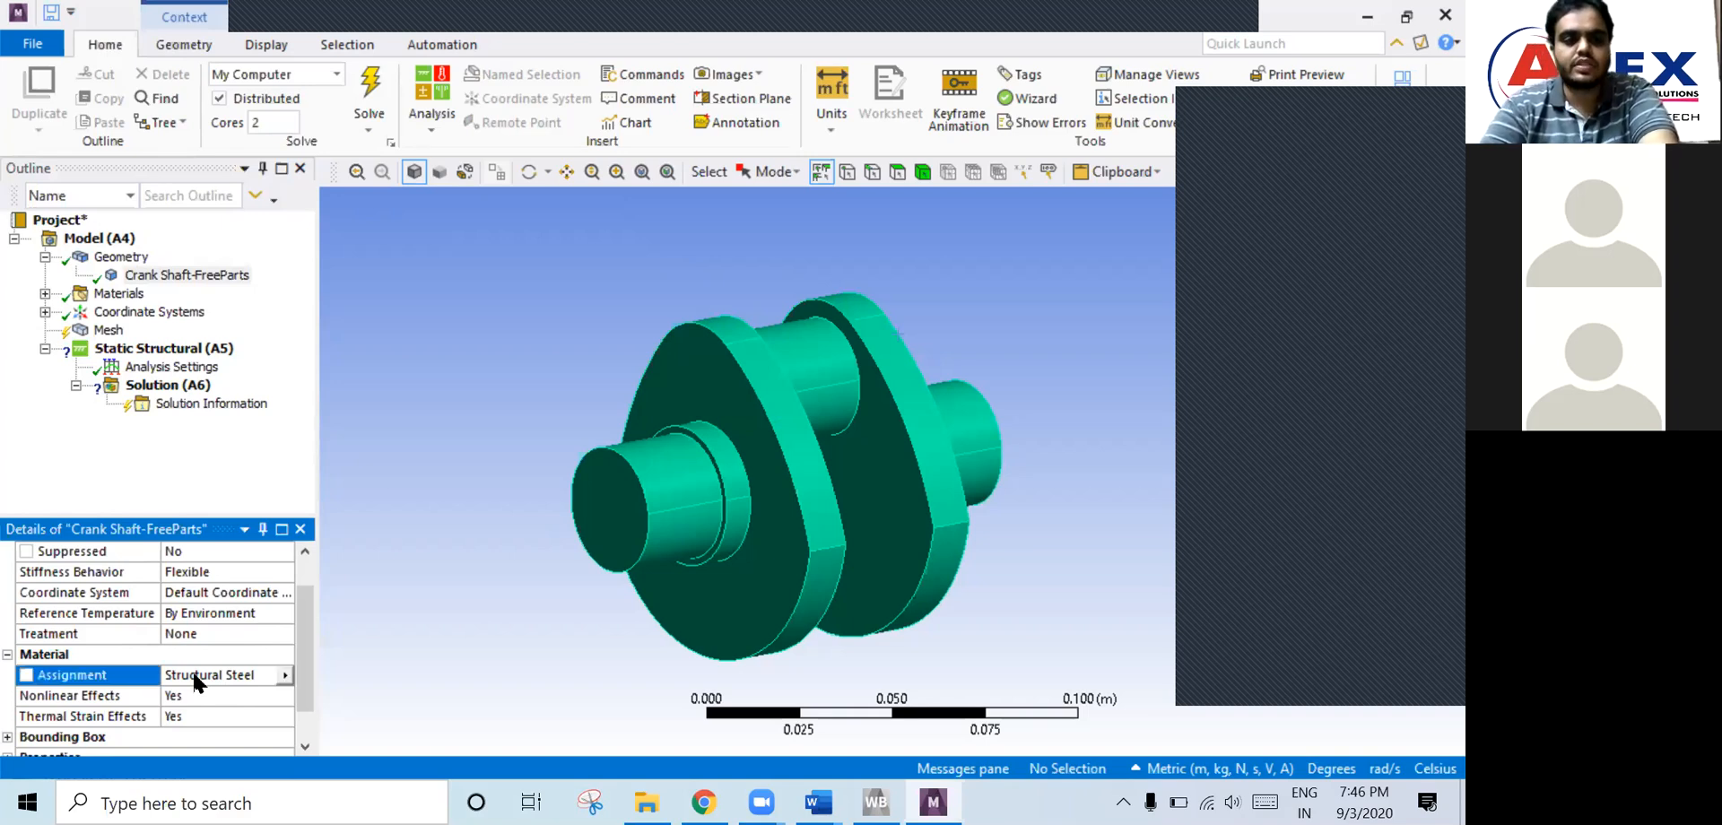
click(285, 676)
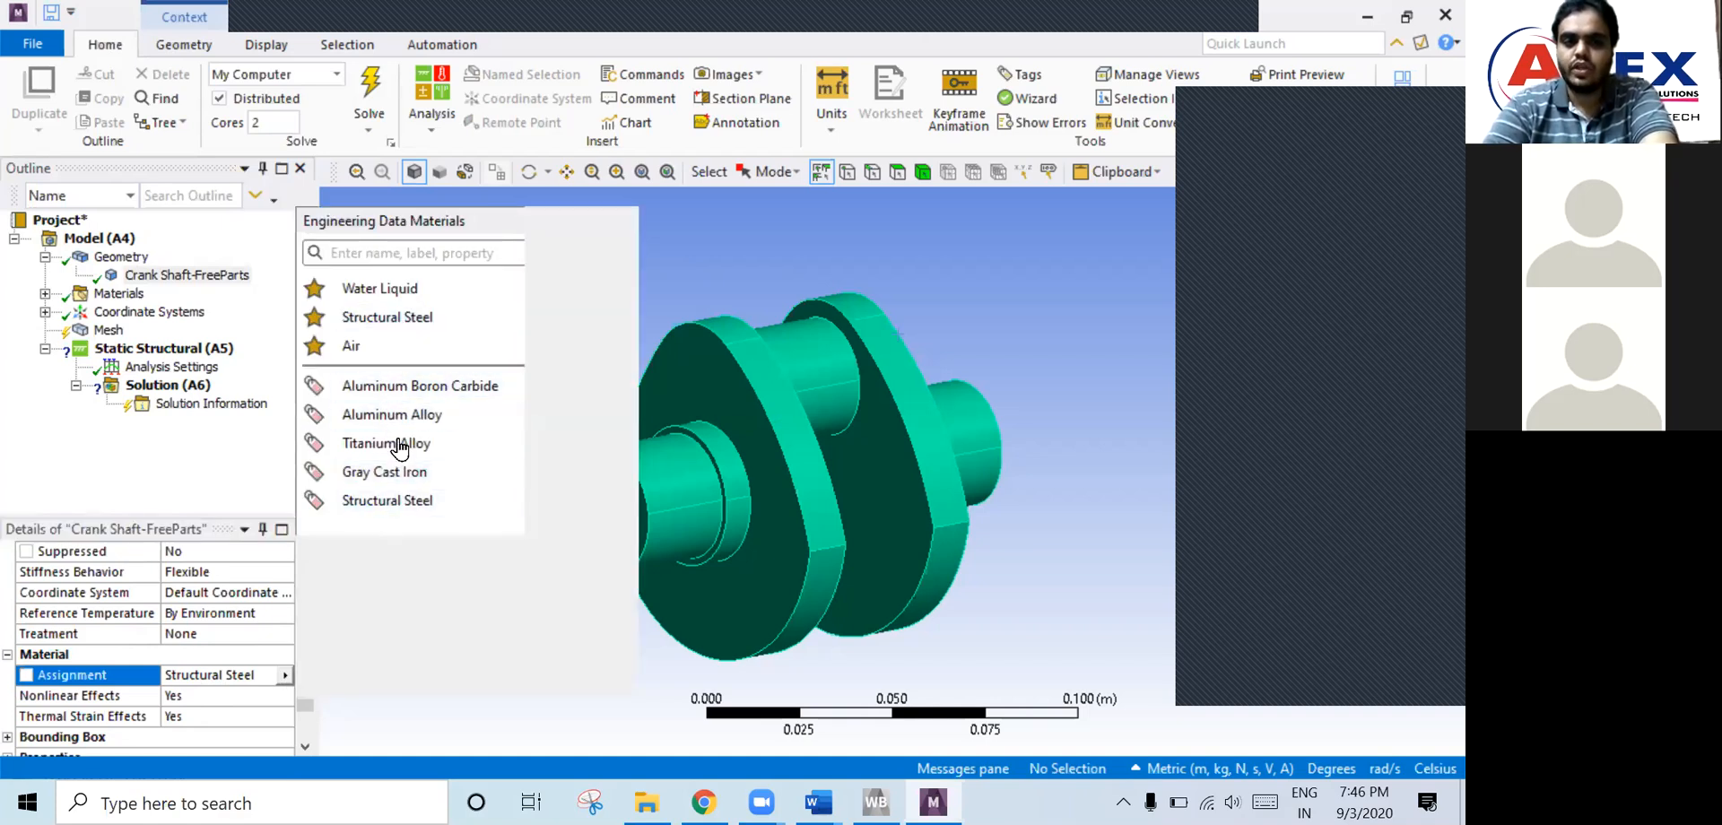
click(244, 674)
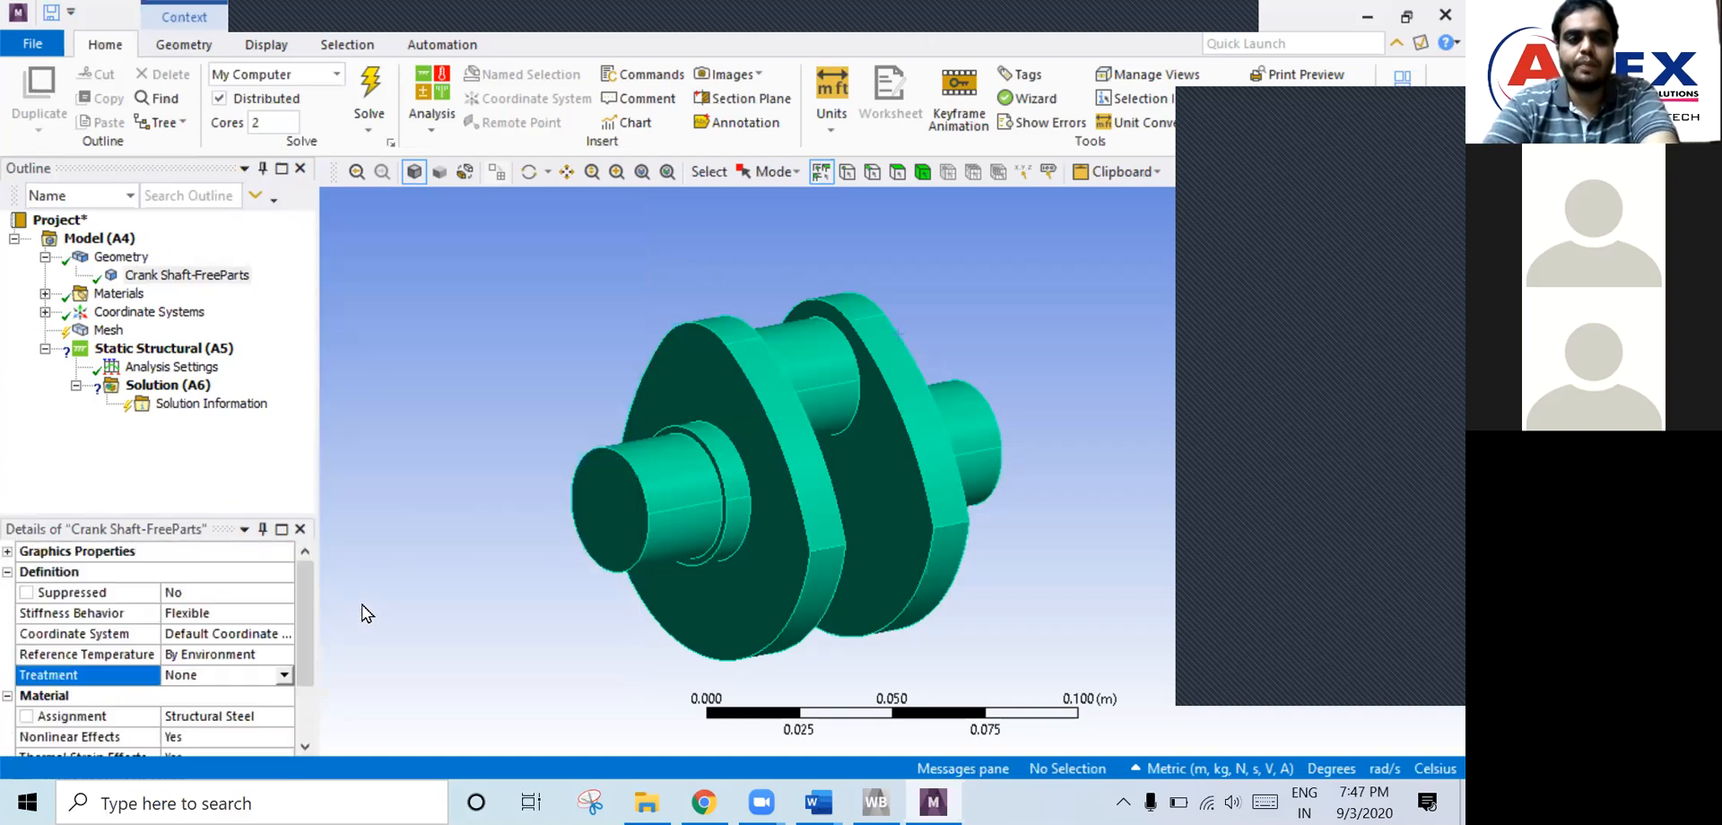
- Review the materials contained in the model, with the geometry and materials branches collapsed again
click(43, 258)
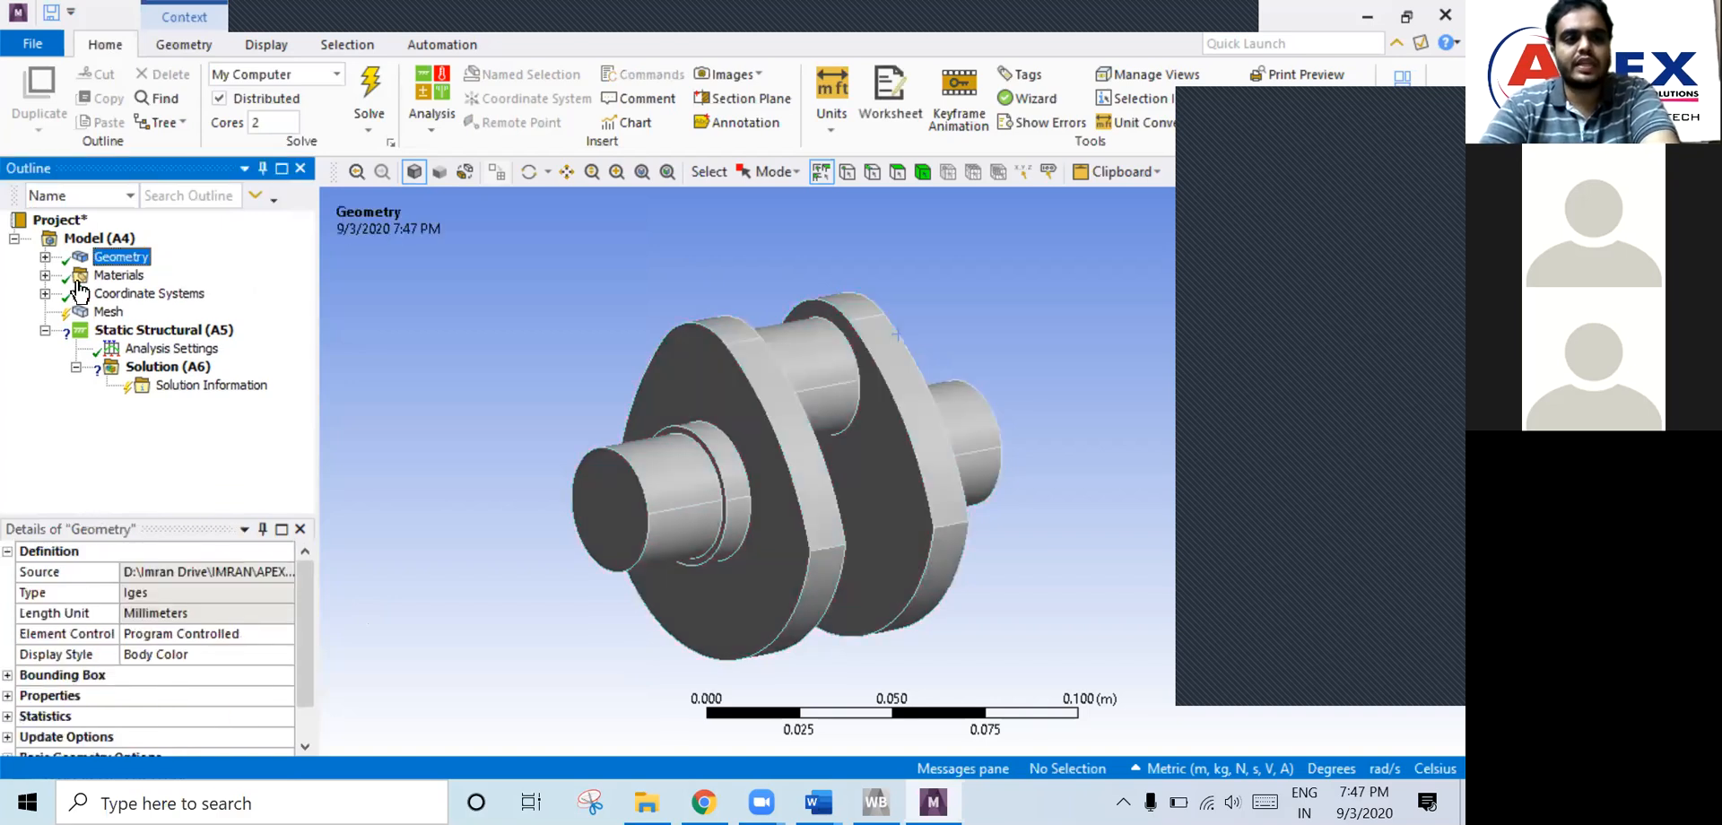
click(44, 275)
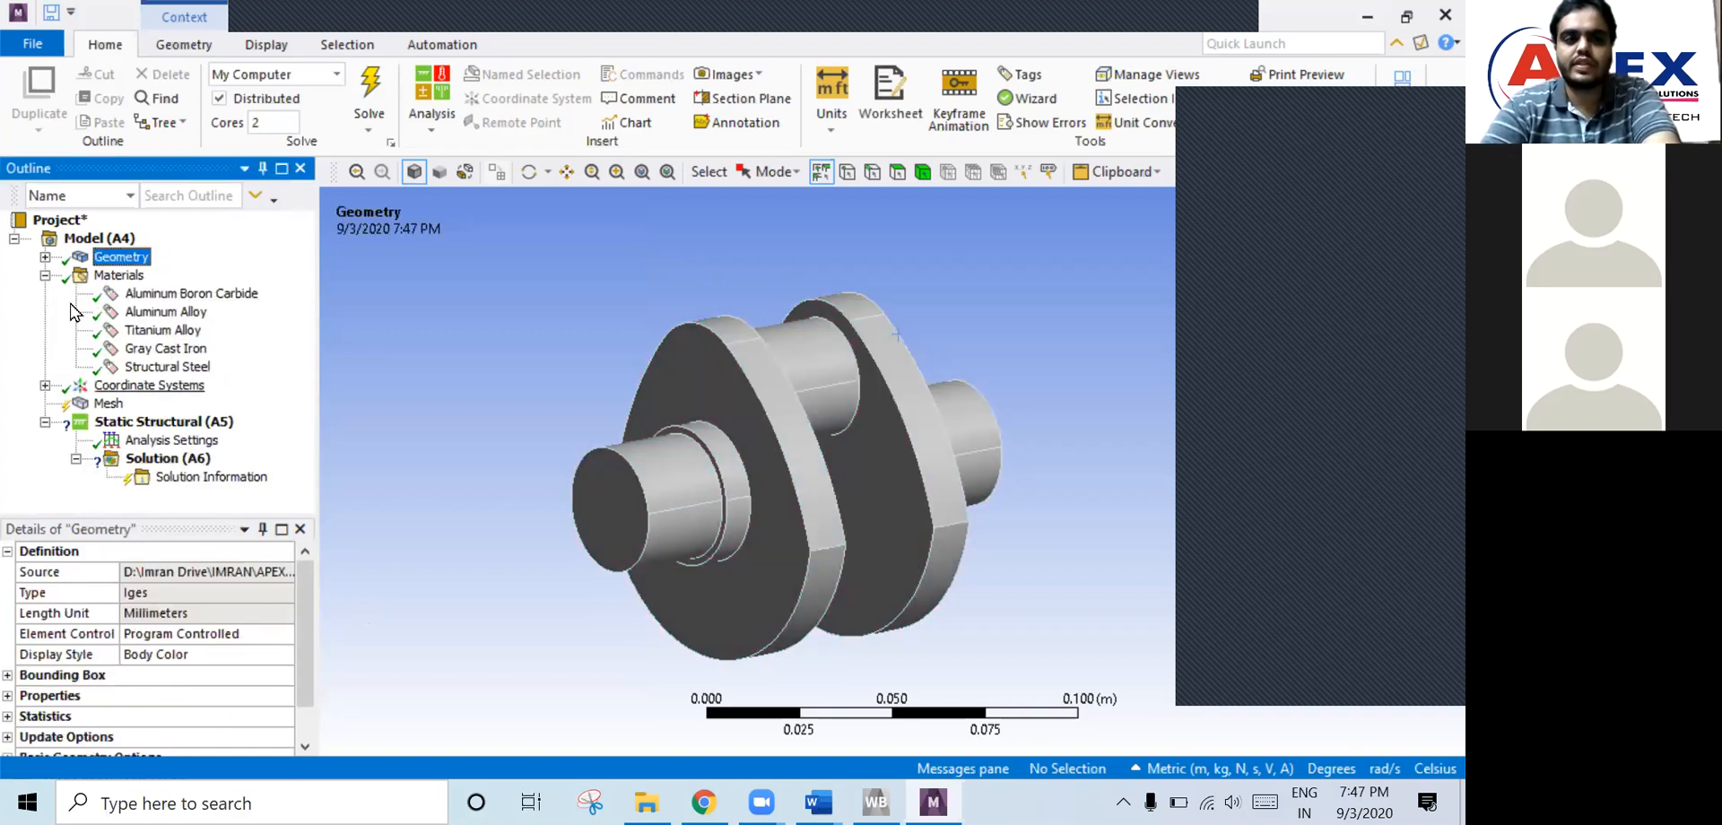
click(44, 275)
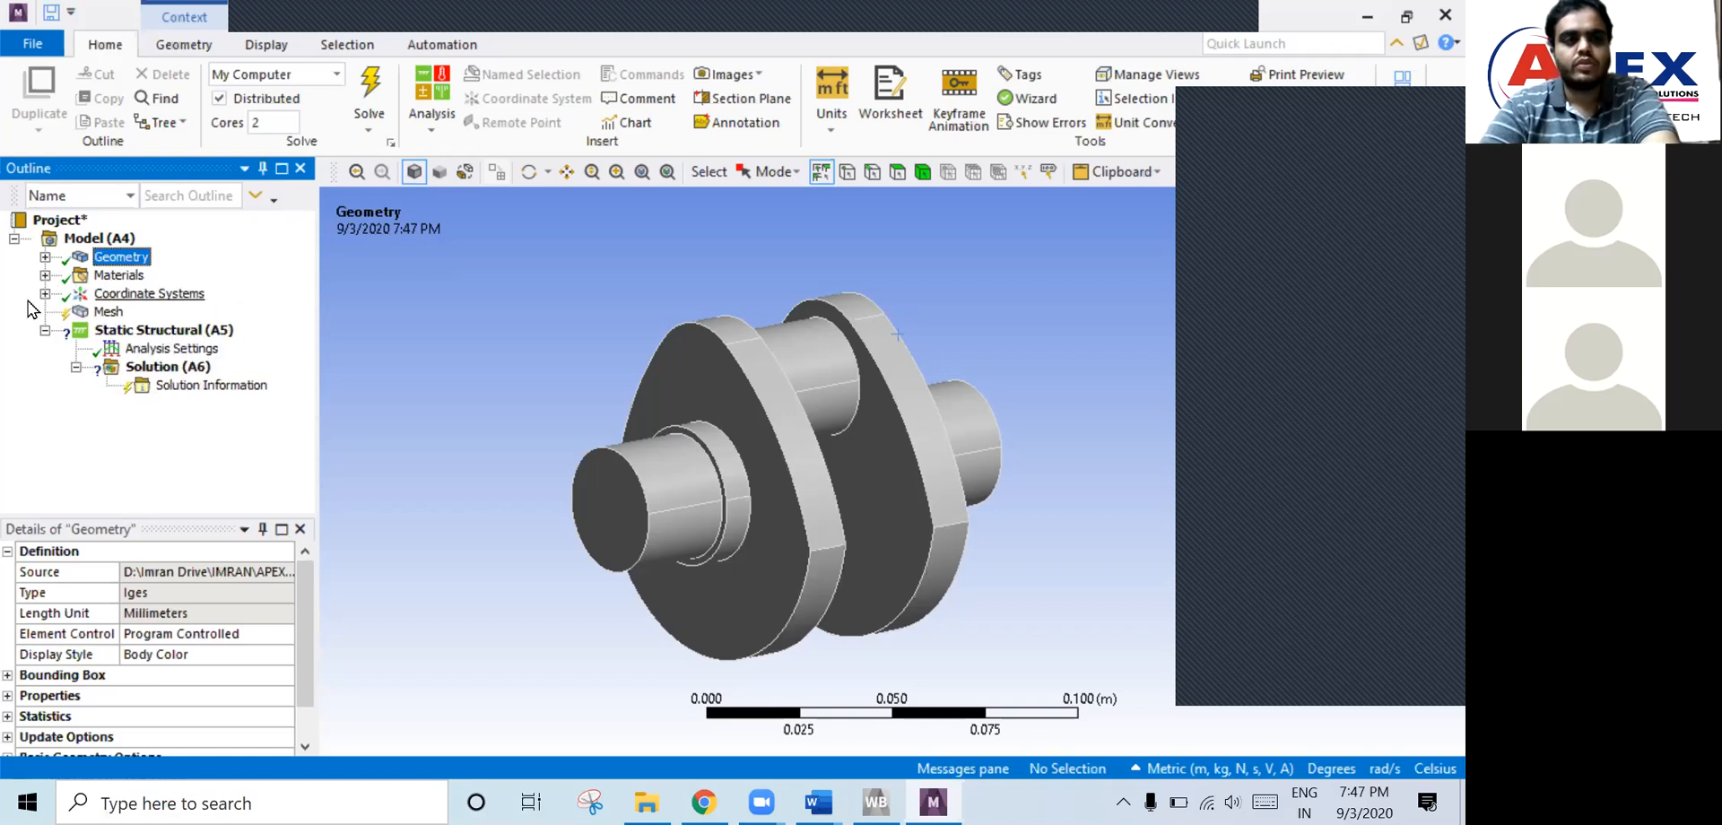
- Set the Span Angle Center in the mesh's sizing settings to Fine
click(109, 314)
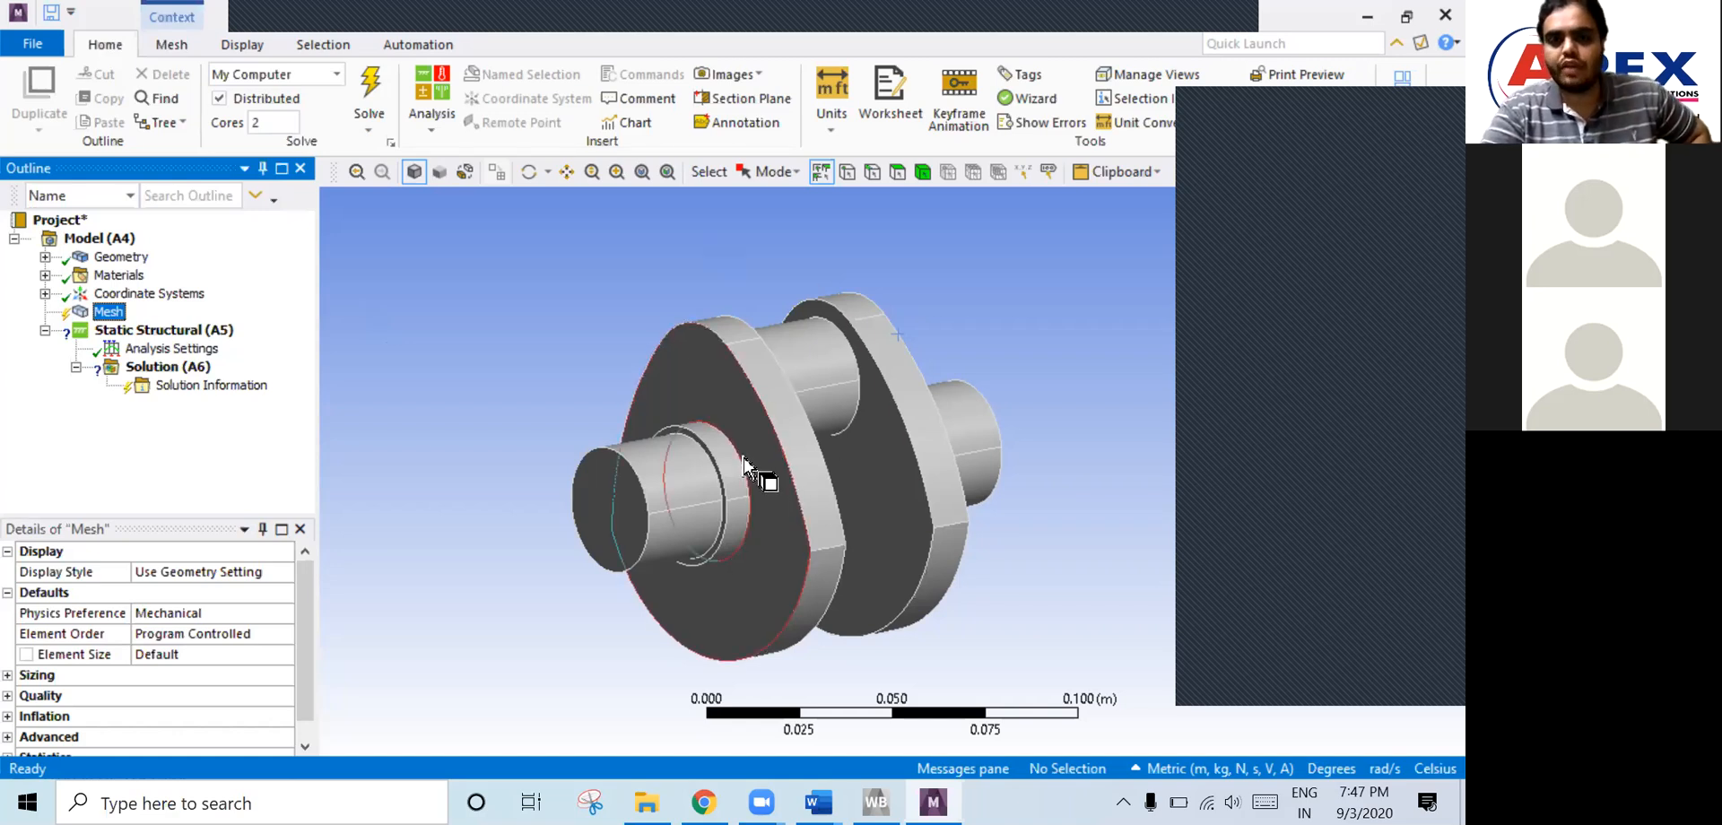
middle_drag(757, 476, 812, 480)
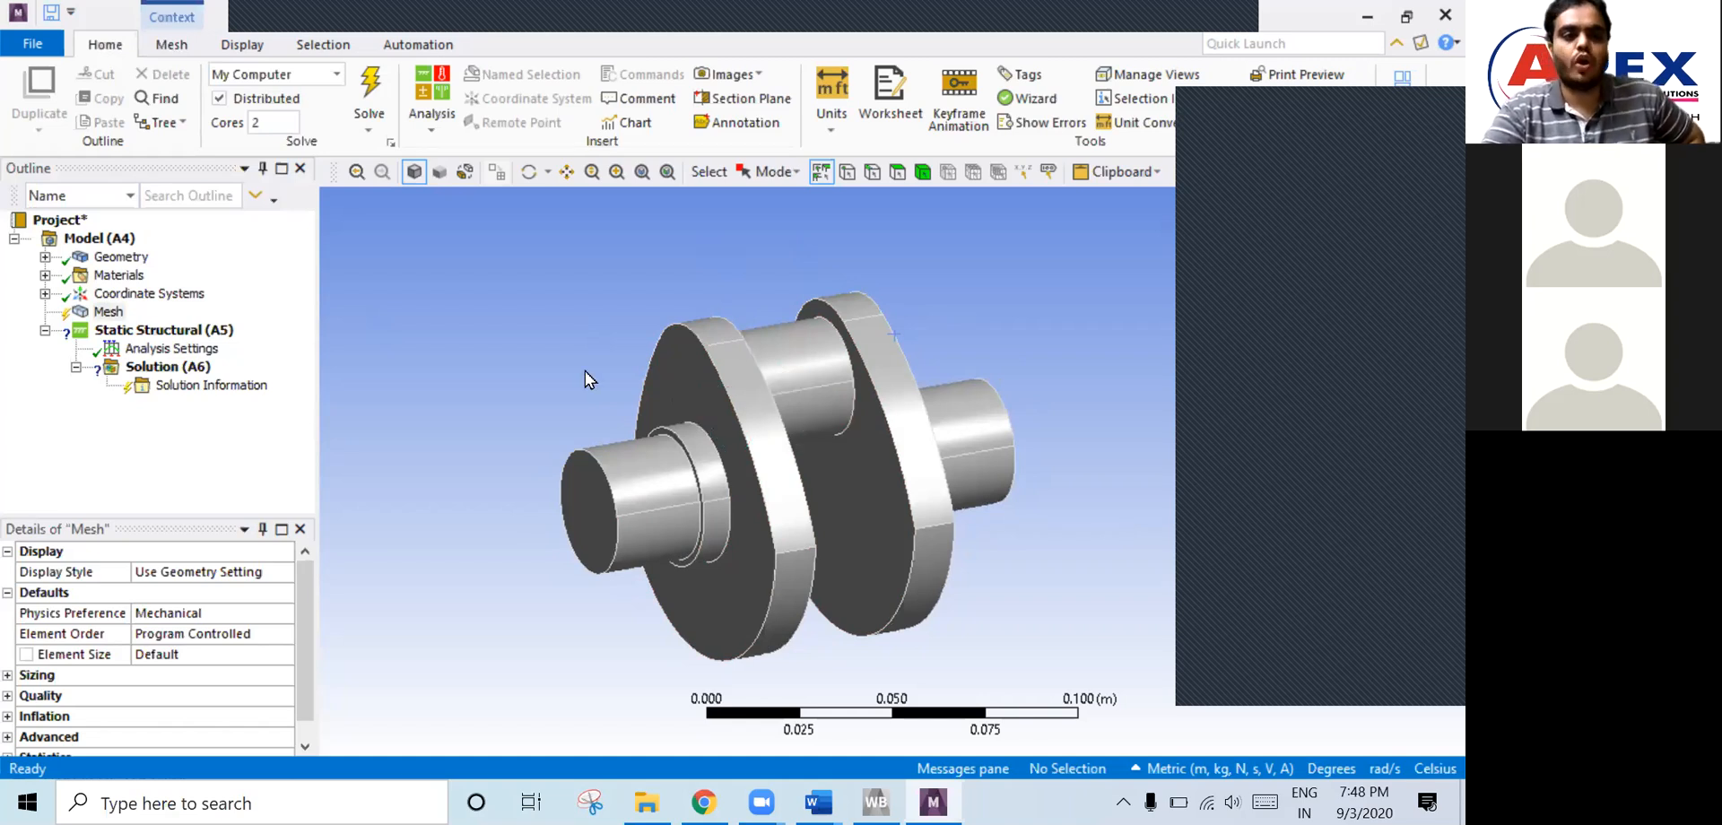
click(108, 312)
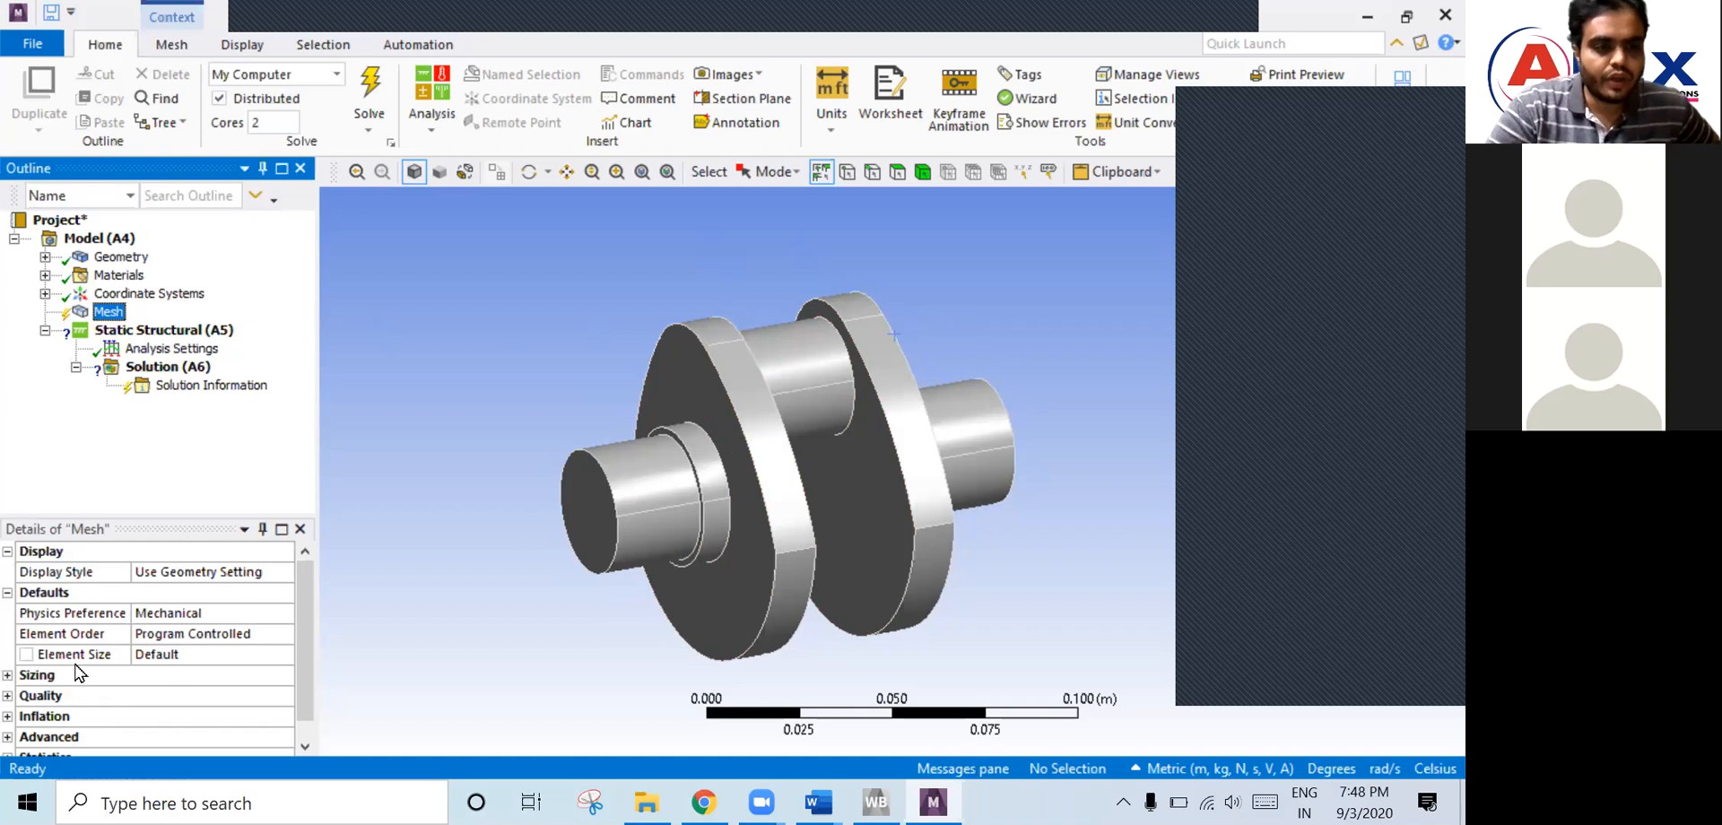
click(8, 676)
drag(309, 606, 305, 645)
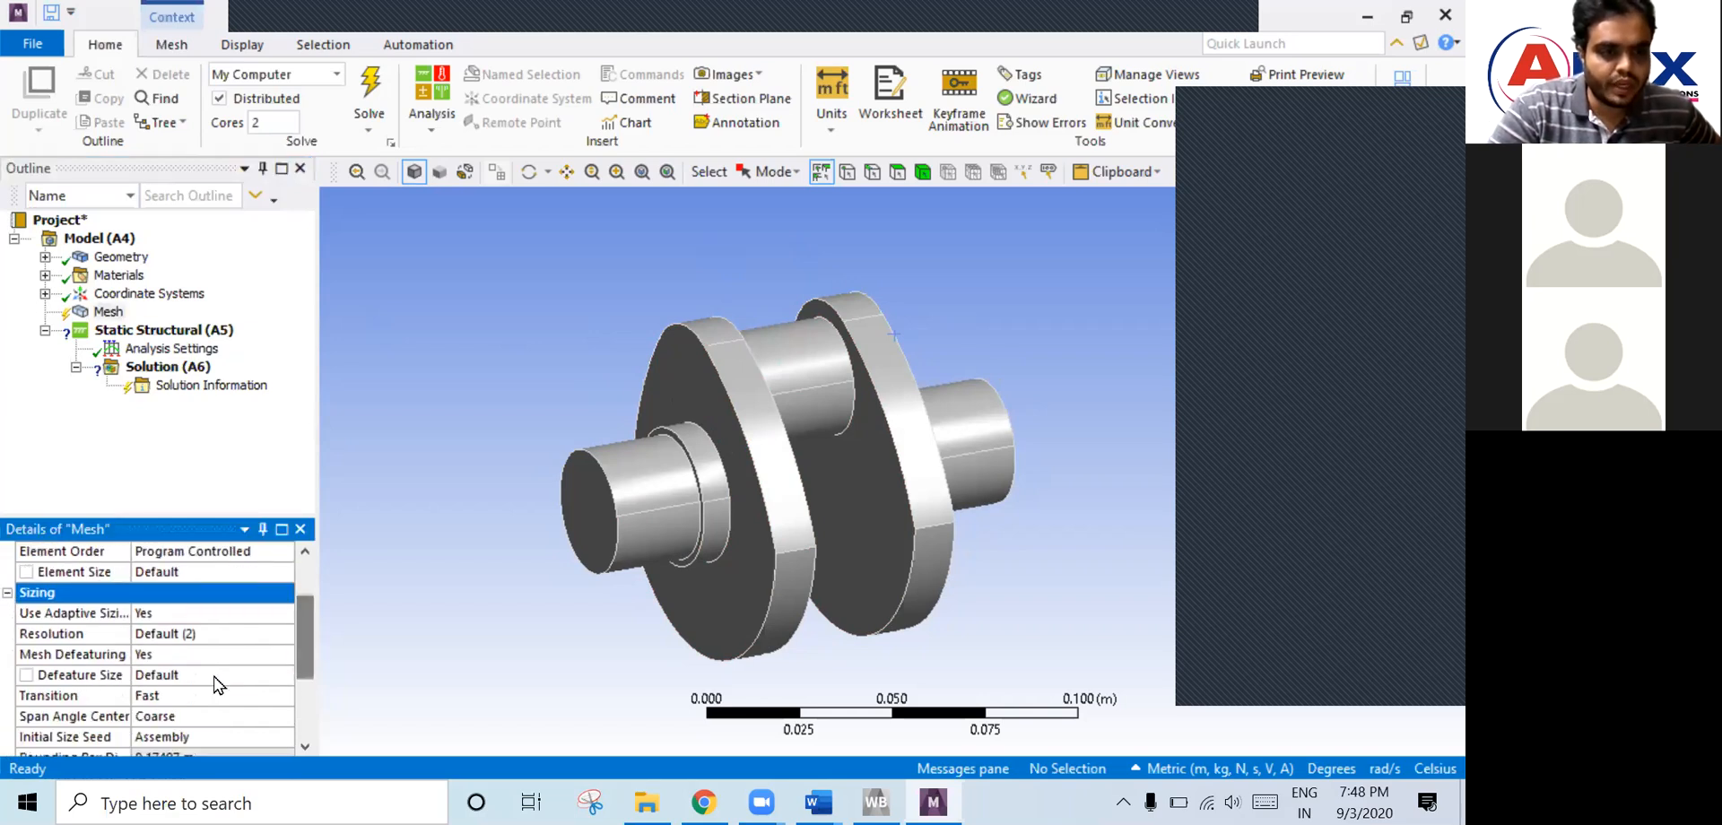
click(179, 716)
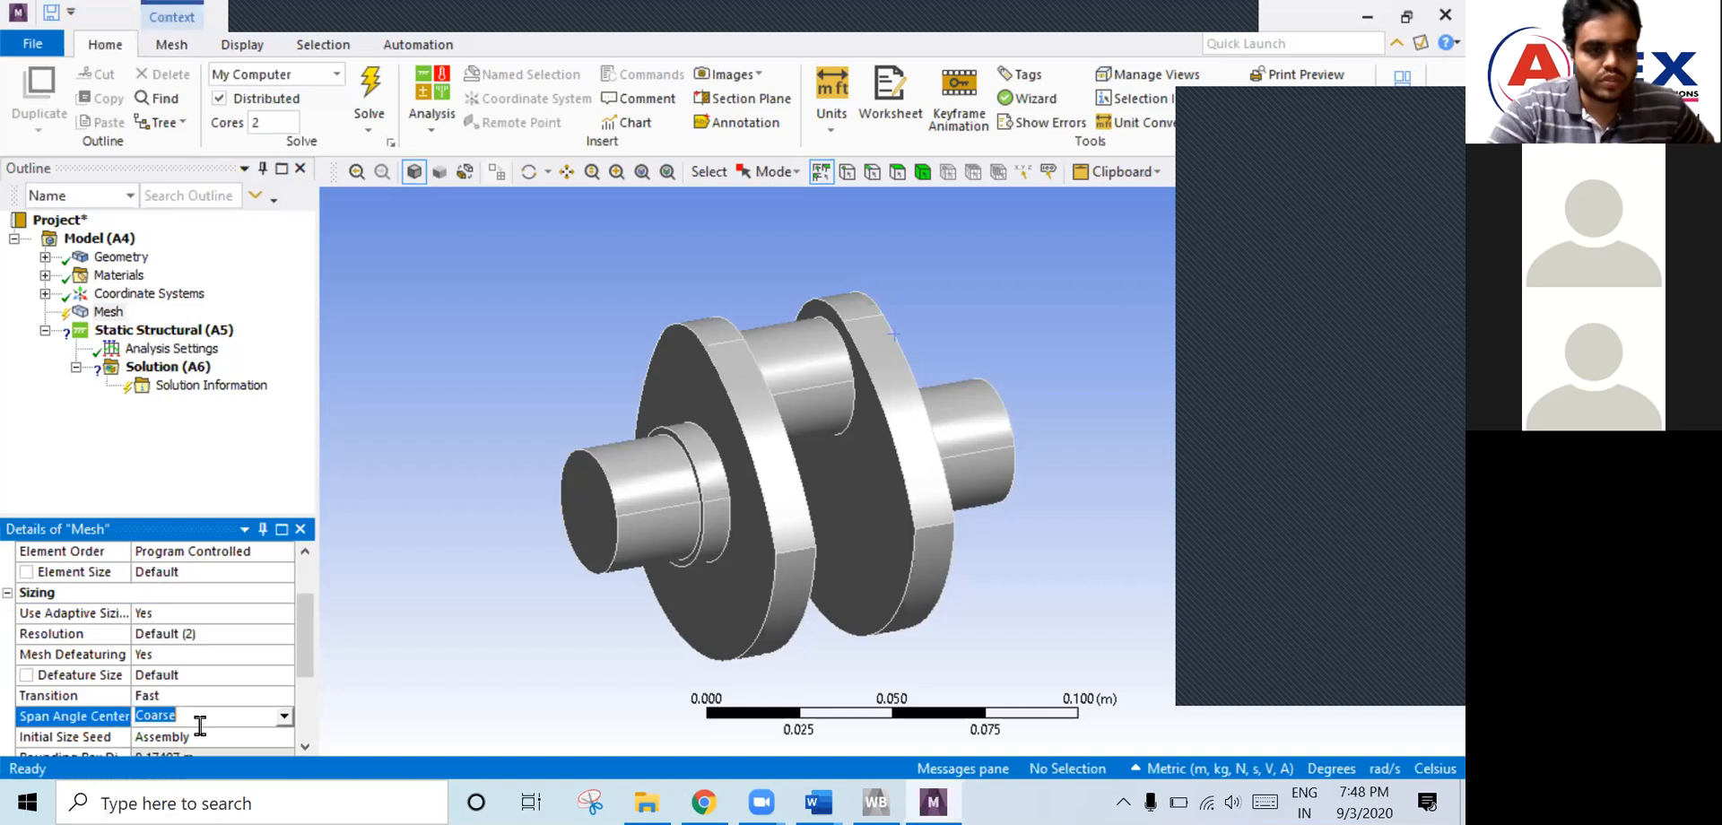
click(282, 716)
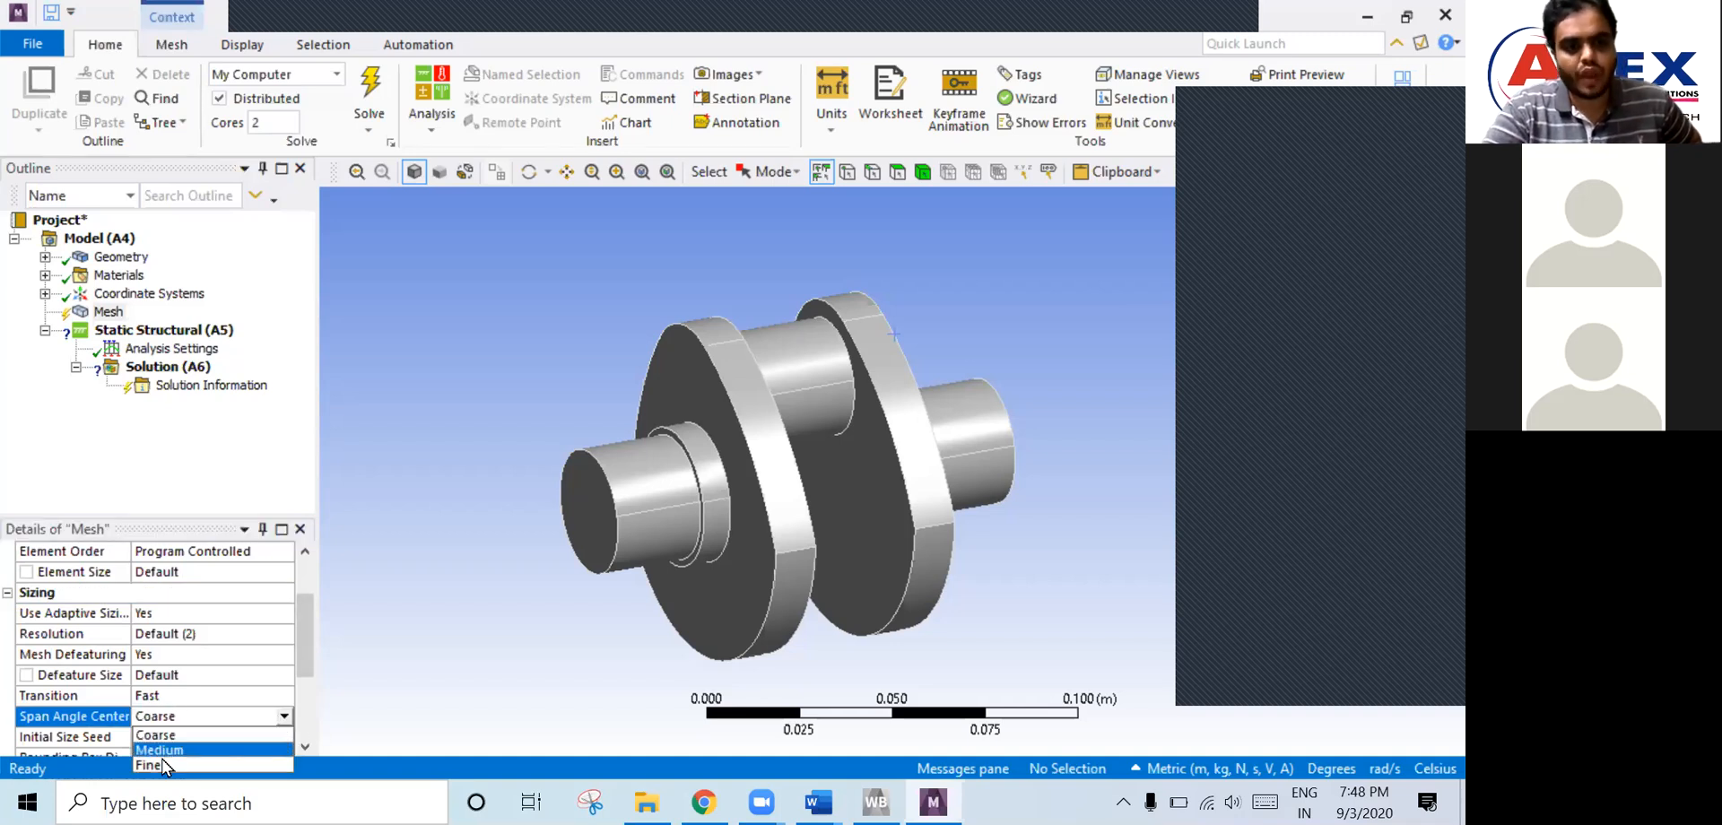
click(163, 765)
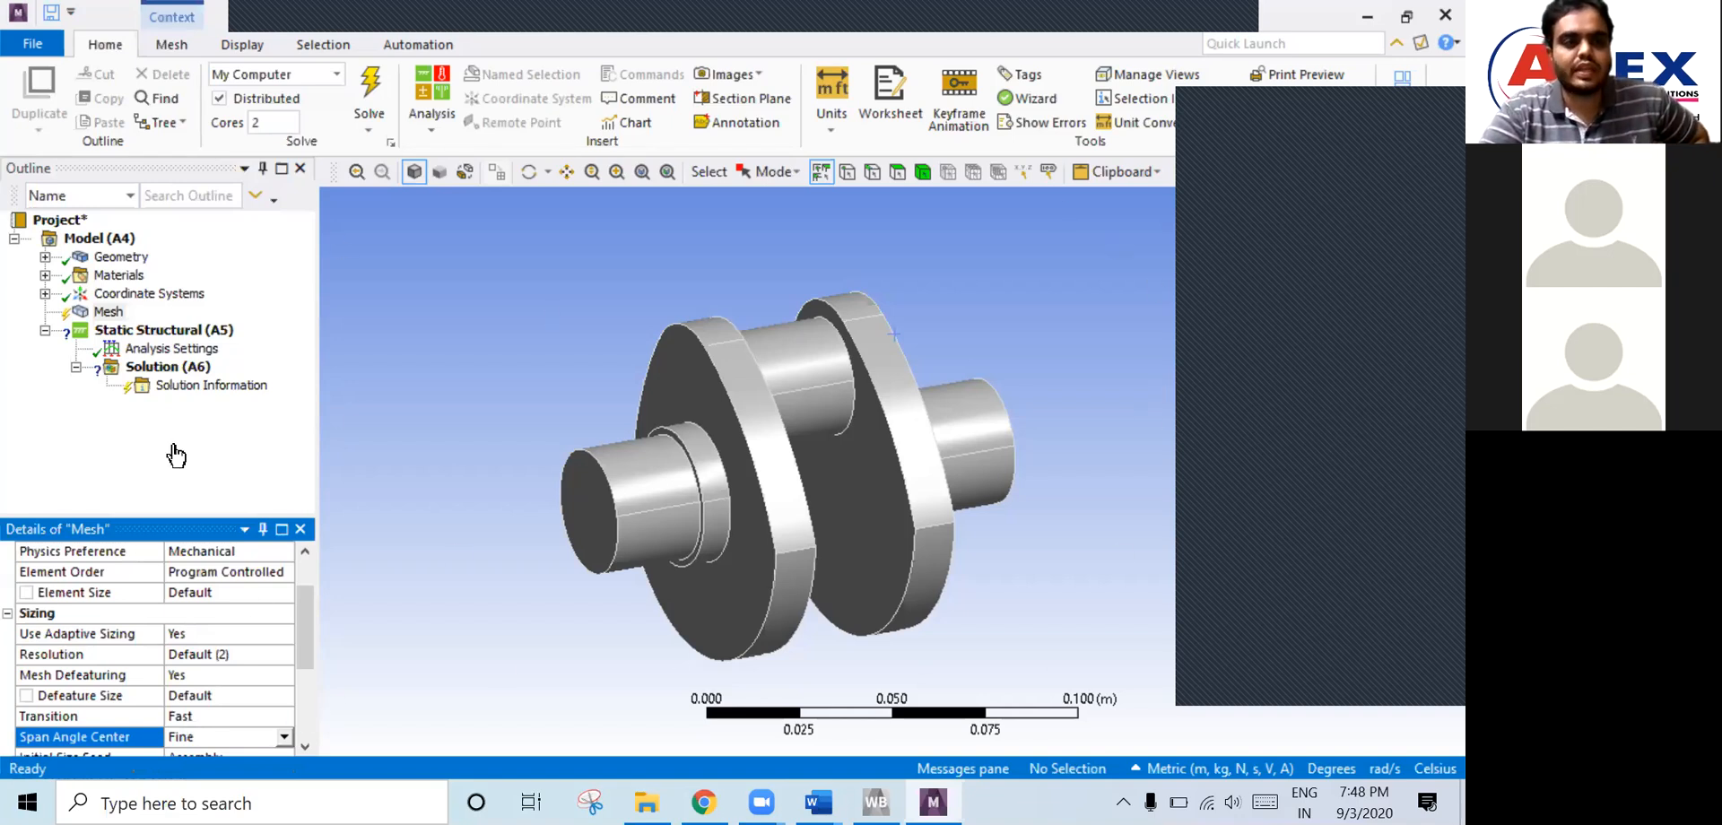
- Generate the crankshaft mesh and inspect its surface elements up close before fitting the whole model back into view
right_click(112, 316)
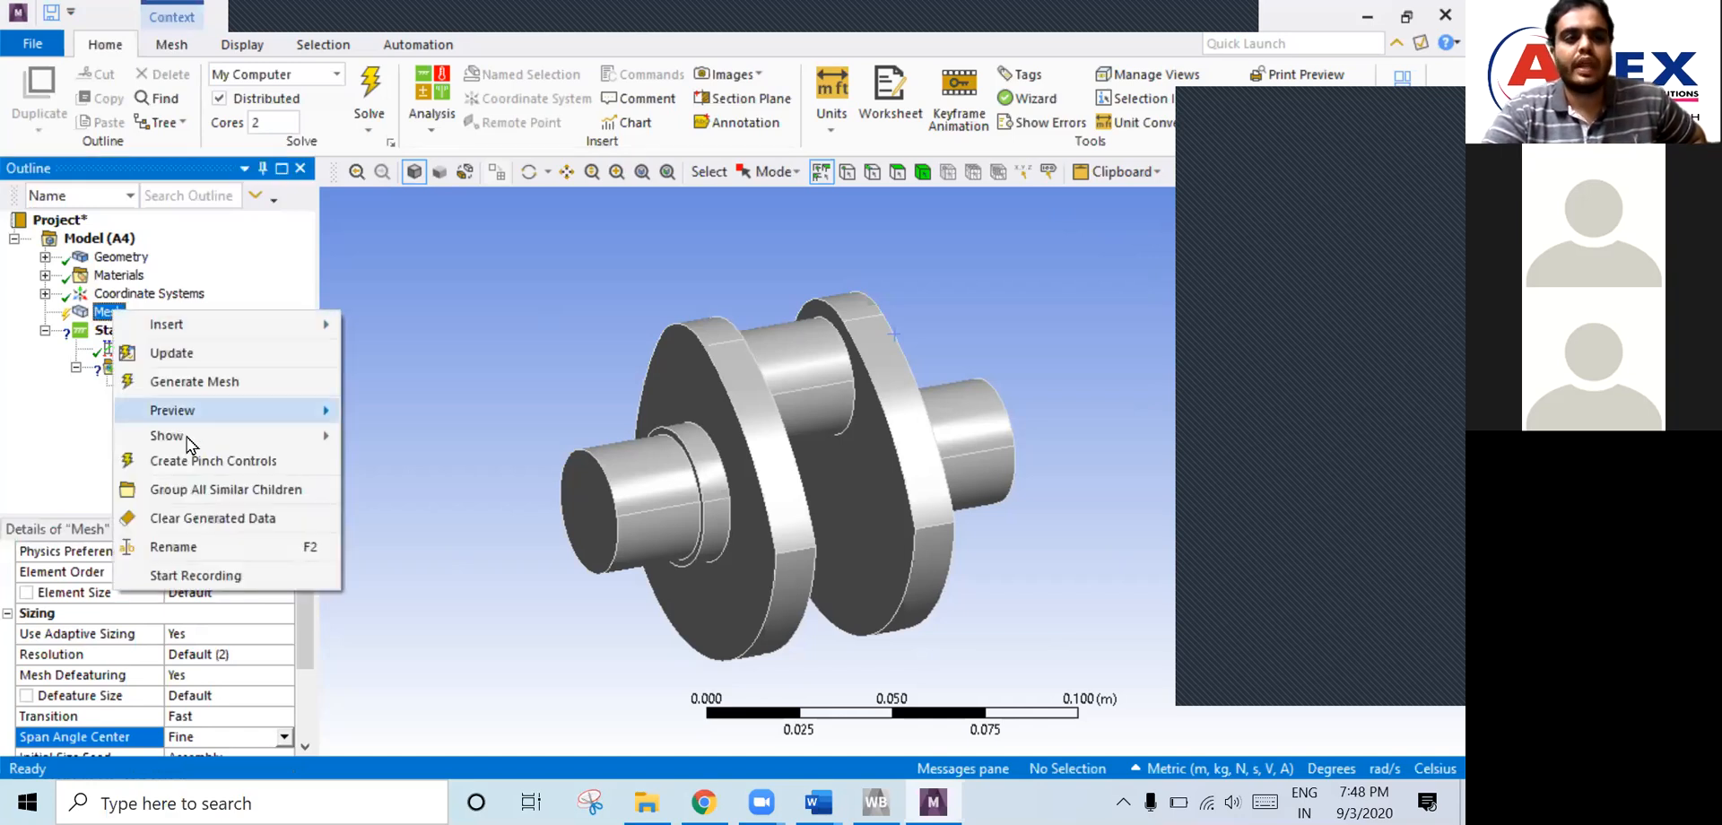
click(207, 384)
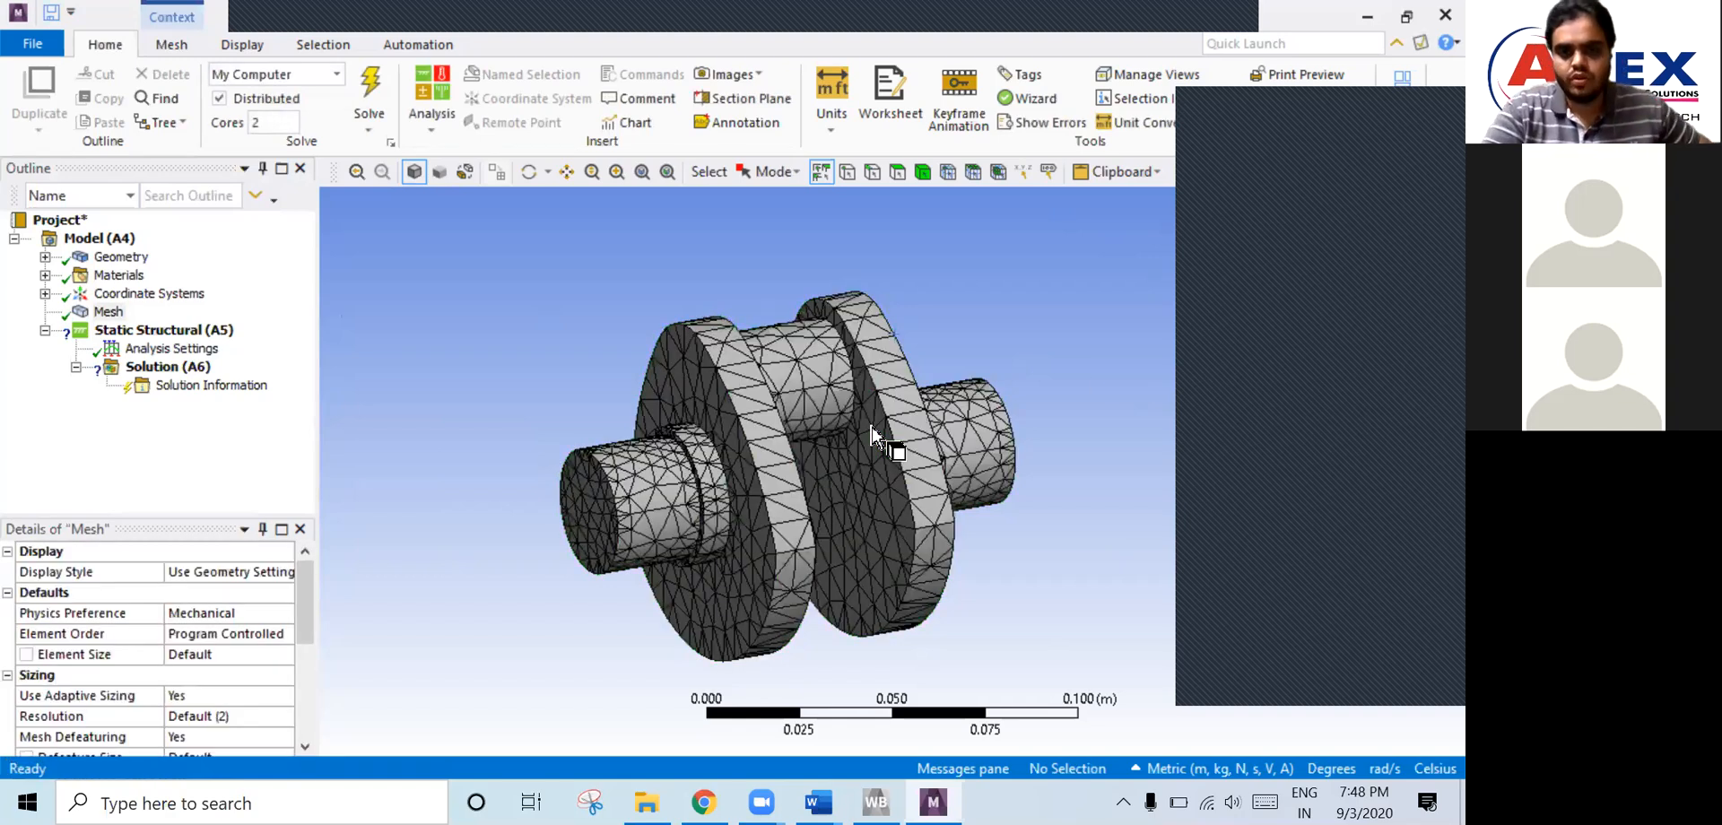
middle_drag(906, 415, 1076, 368)
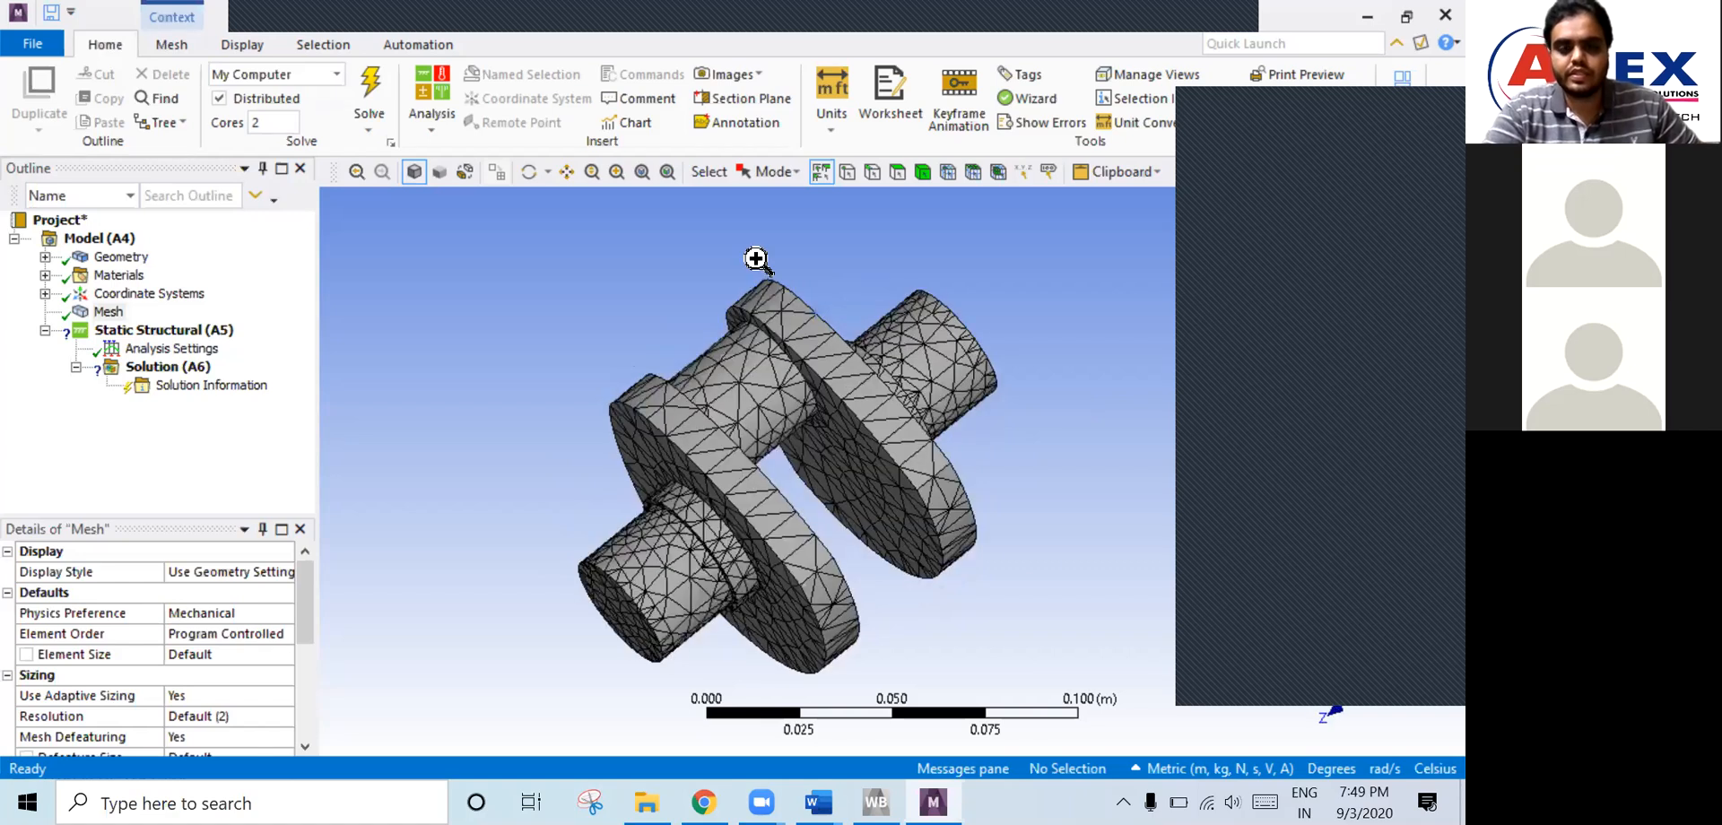
scroll(892, 446, up, 3)
scroll(1009, 522, up, 5)
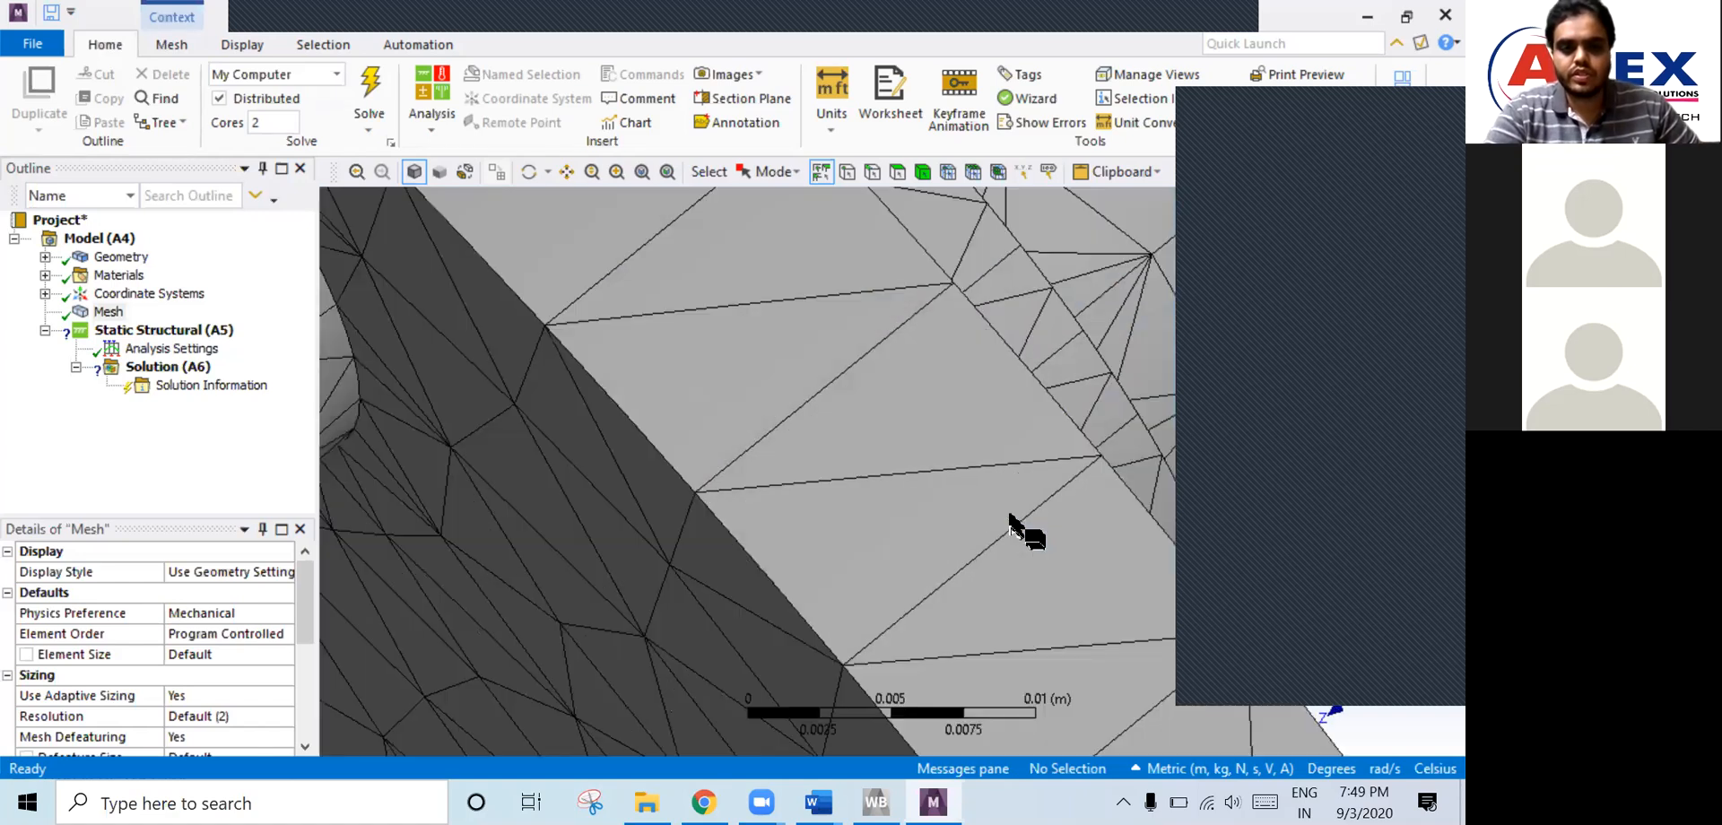
scroll(807, 525, up, 3)
right_click(797, 515)
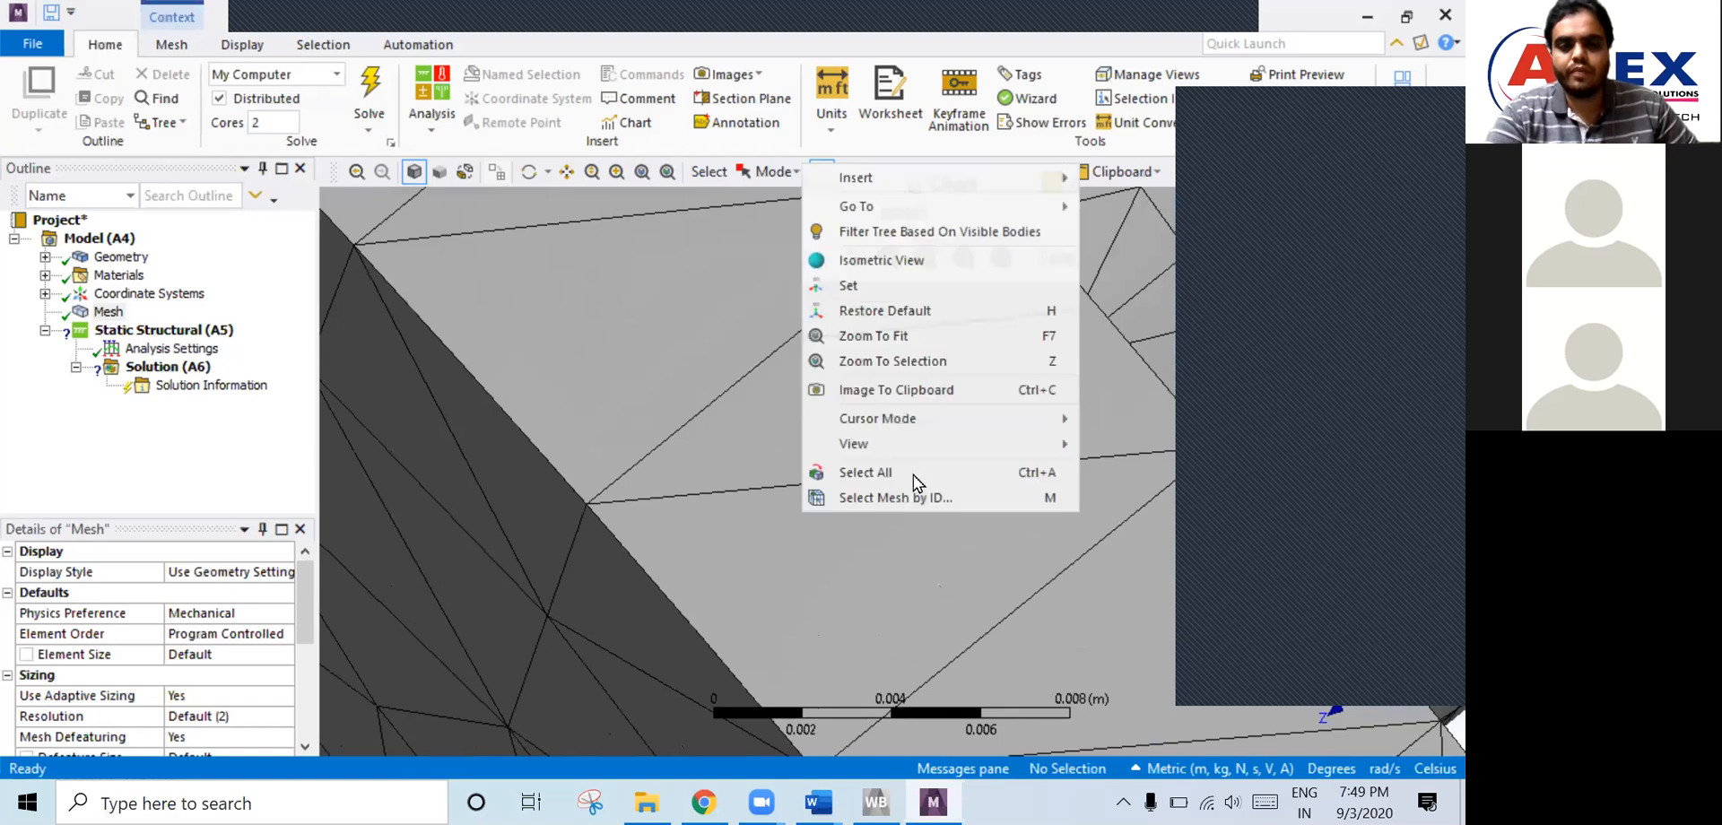
click(897, 341)
middle_drag(560, 631, 901, 386)
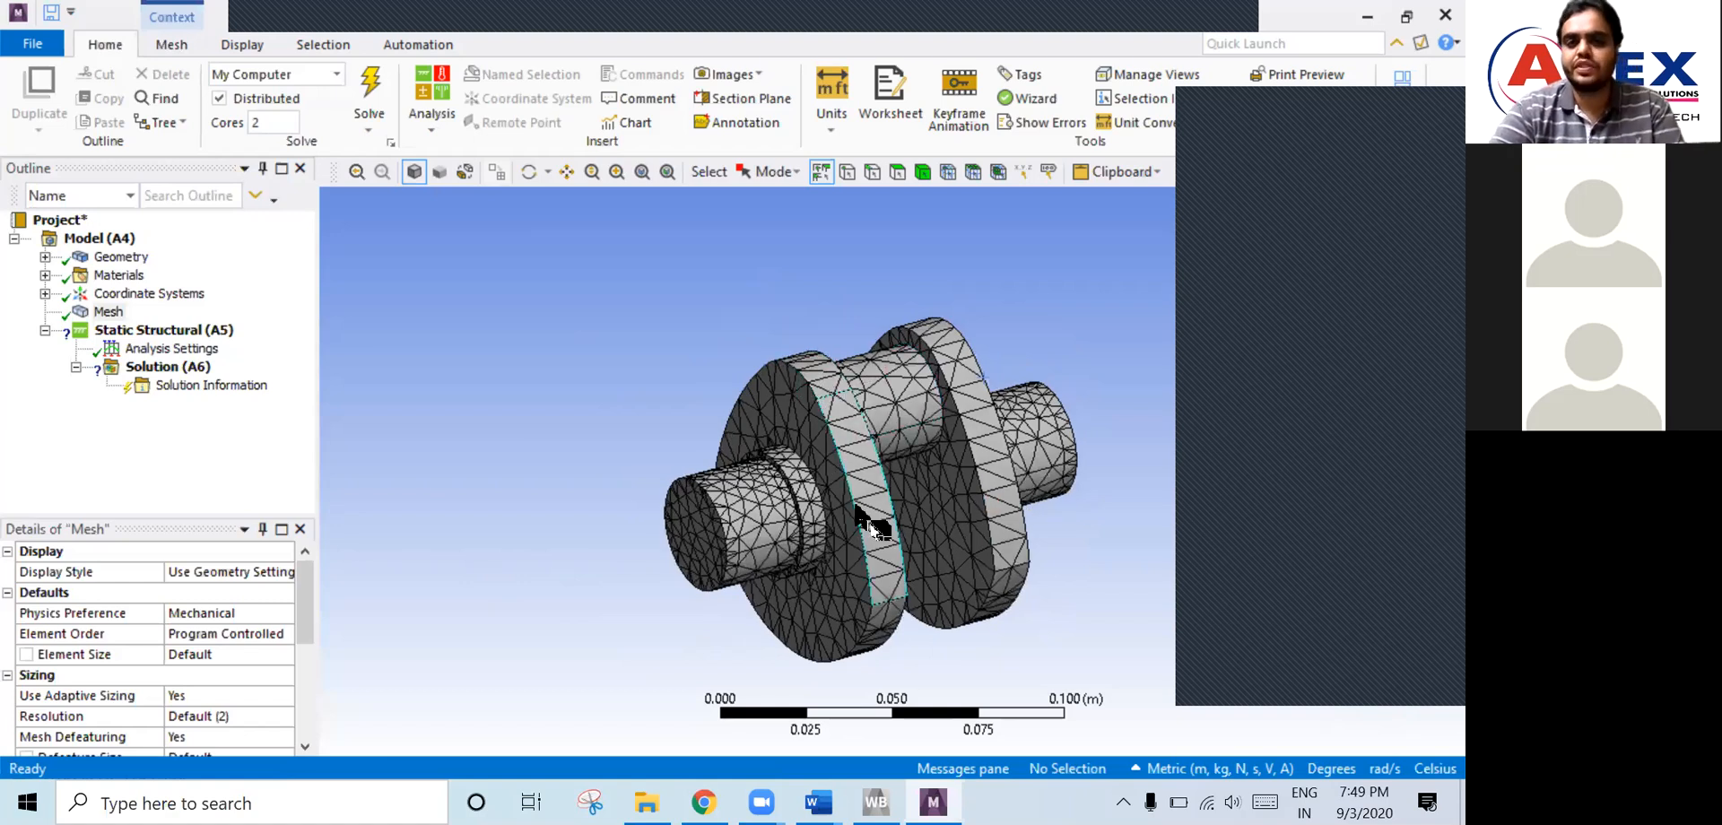
- Set the mesh element size to 2 m
click(187, 656)
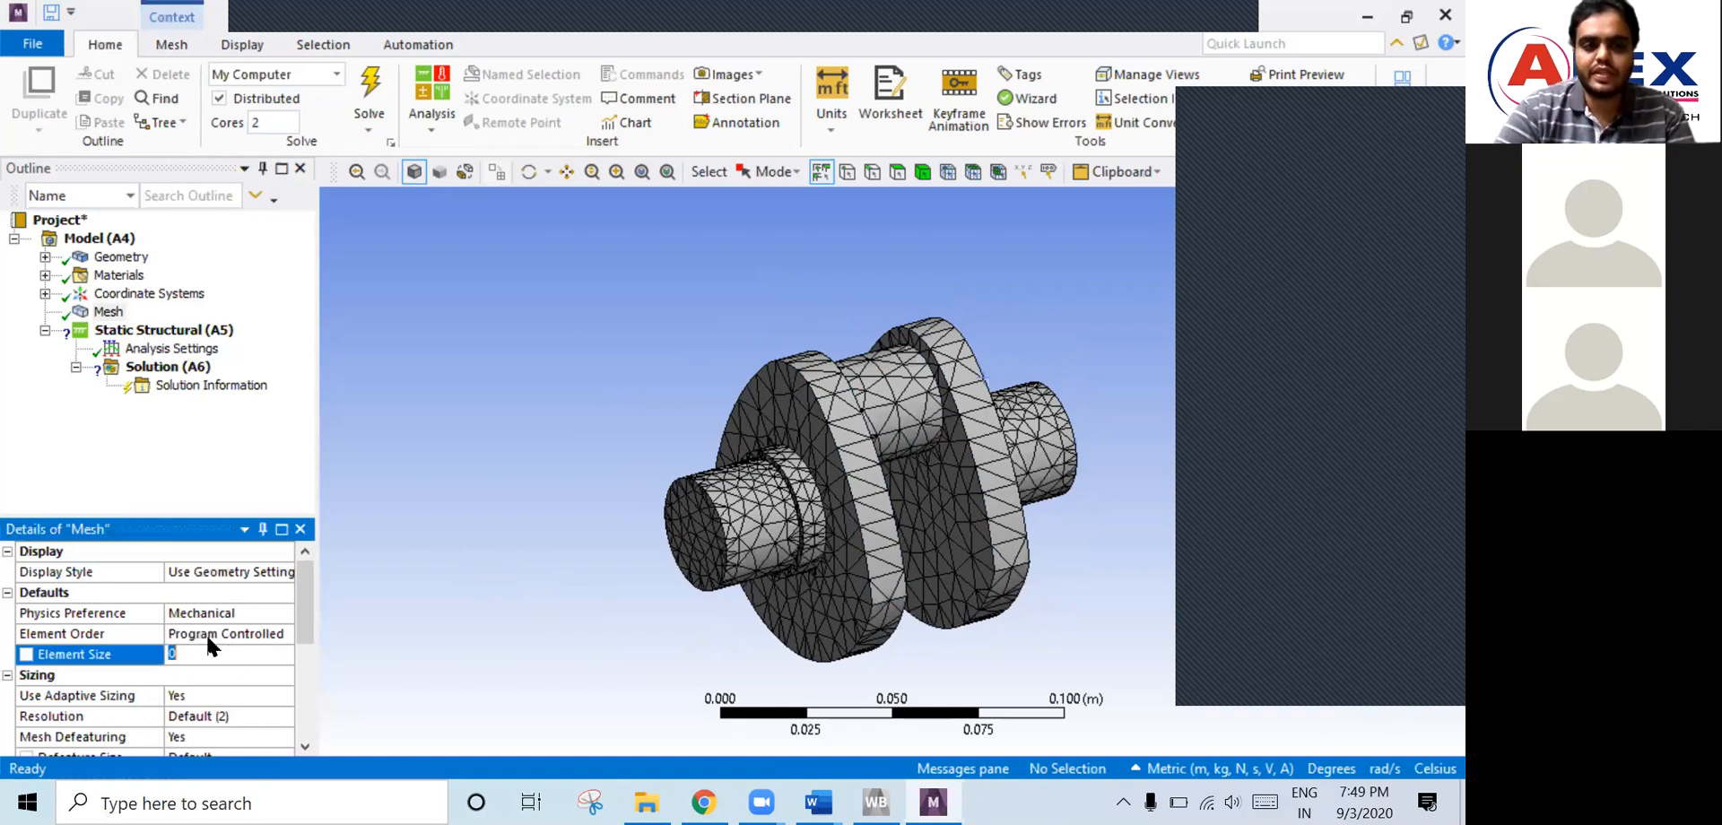
text(2)
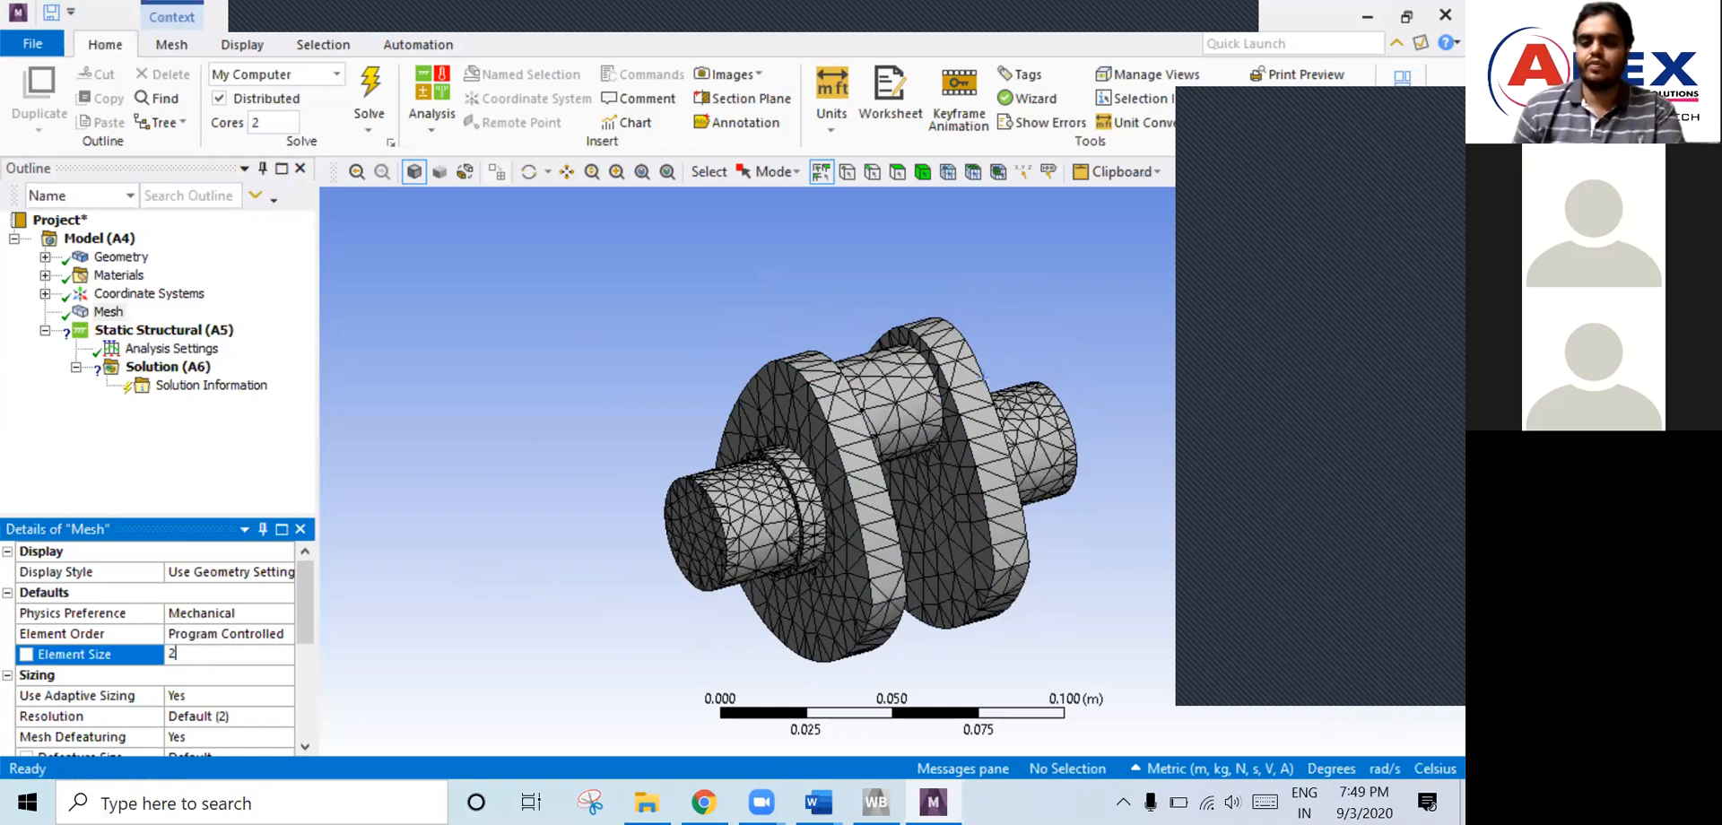
key(Return)
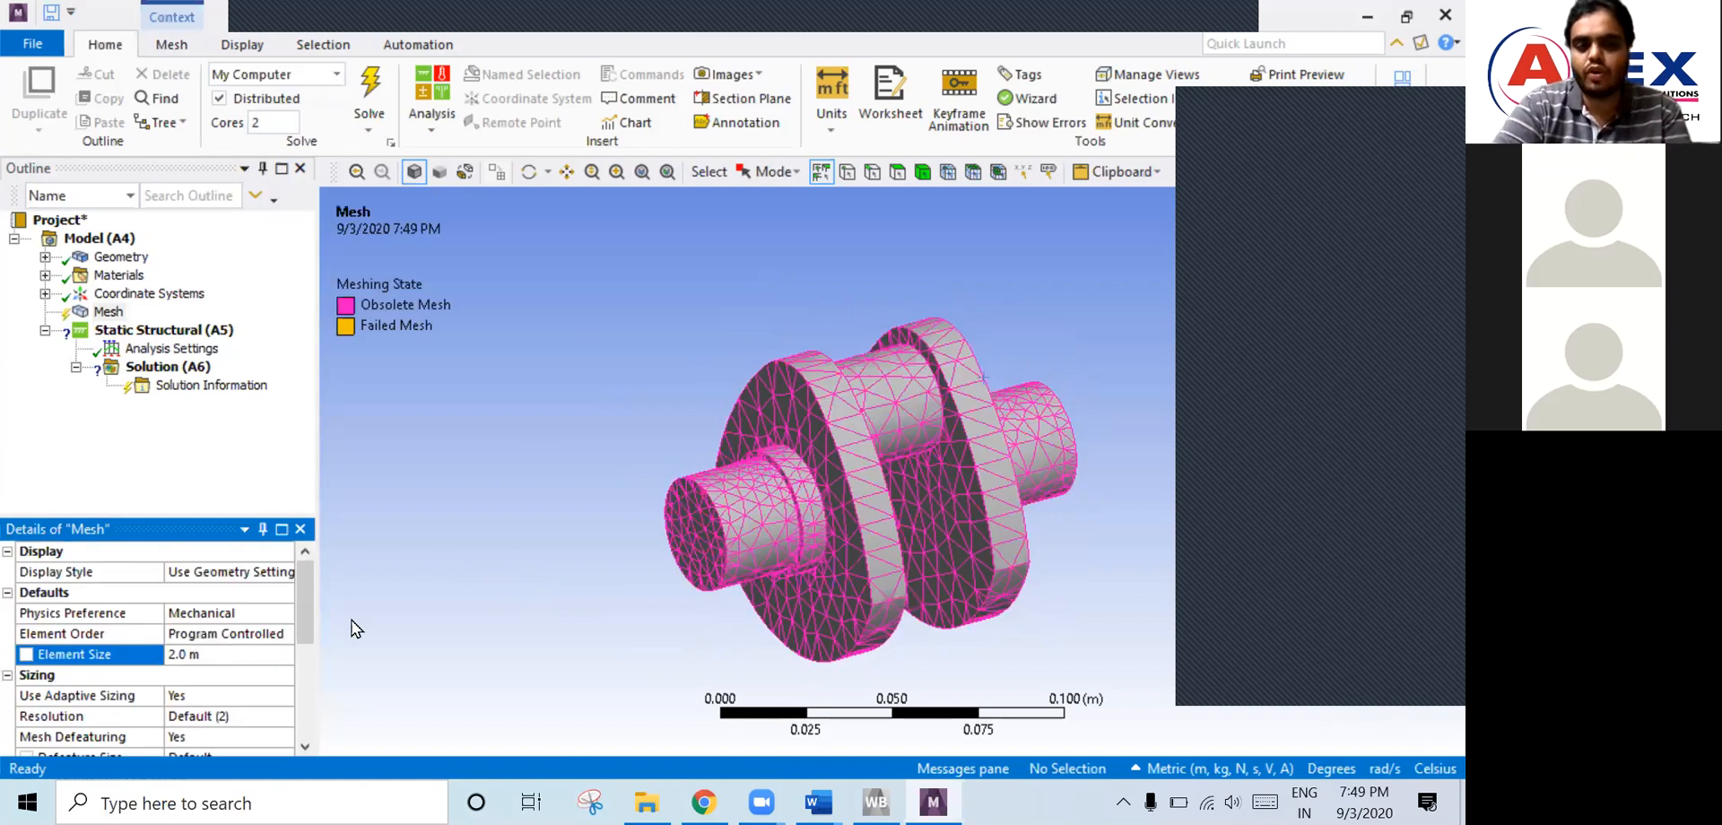
- Switch the unit system to Metric (mm, kg, N, s, mV, mA) and set the mesh element size to 2 mm
click(389, 614)
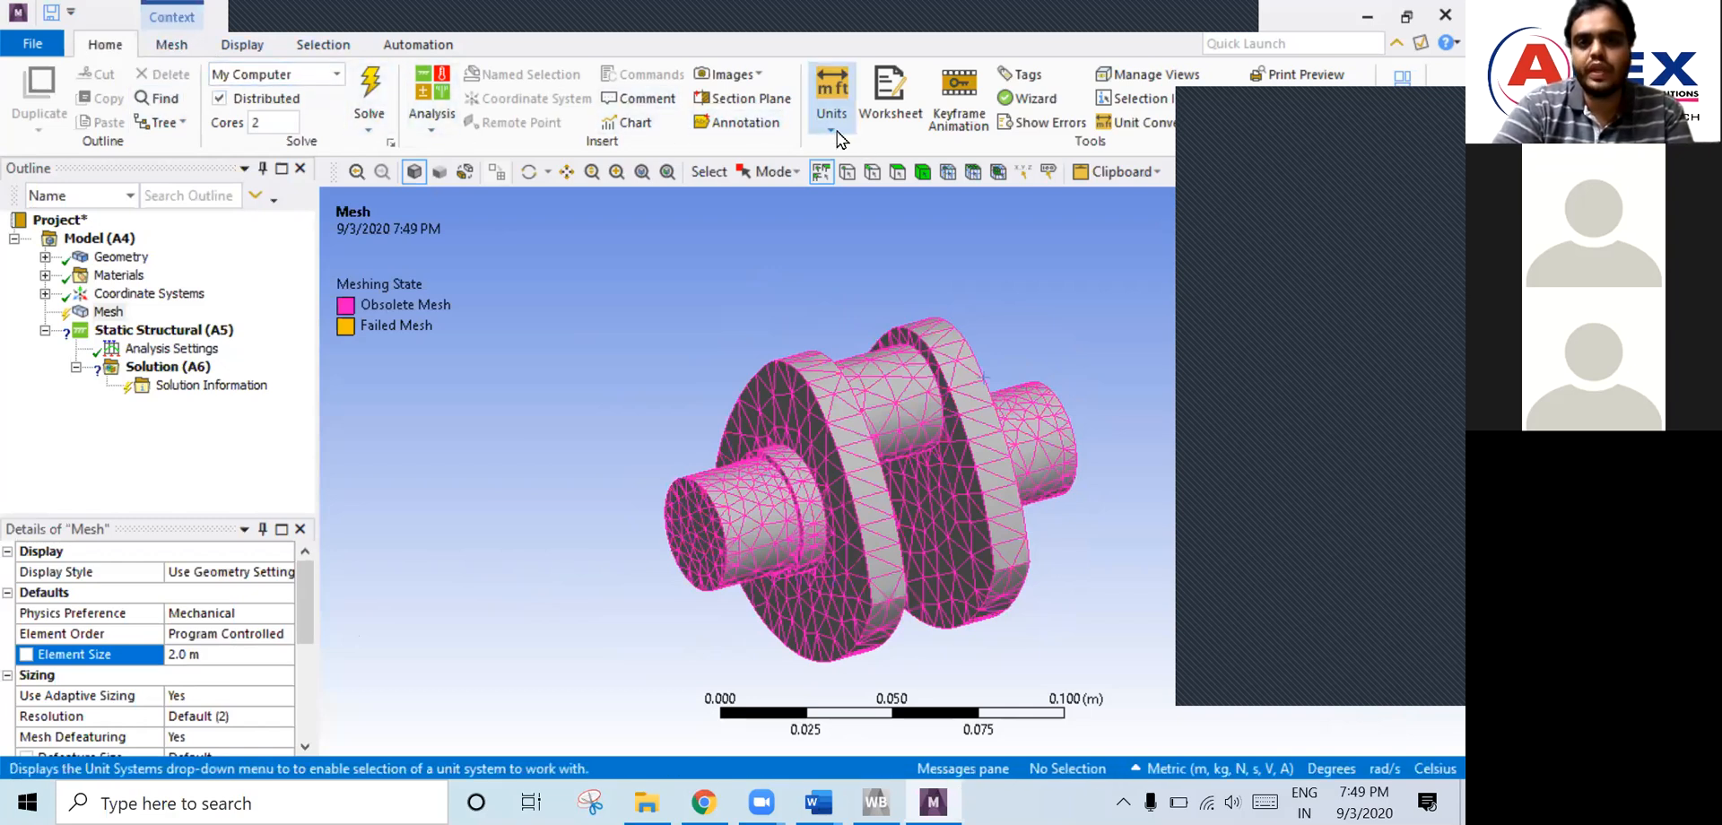
click(879, 224)
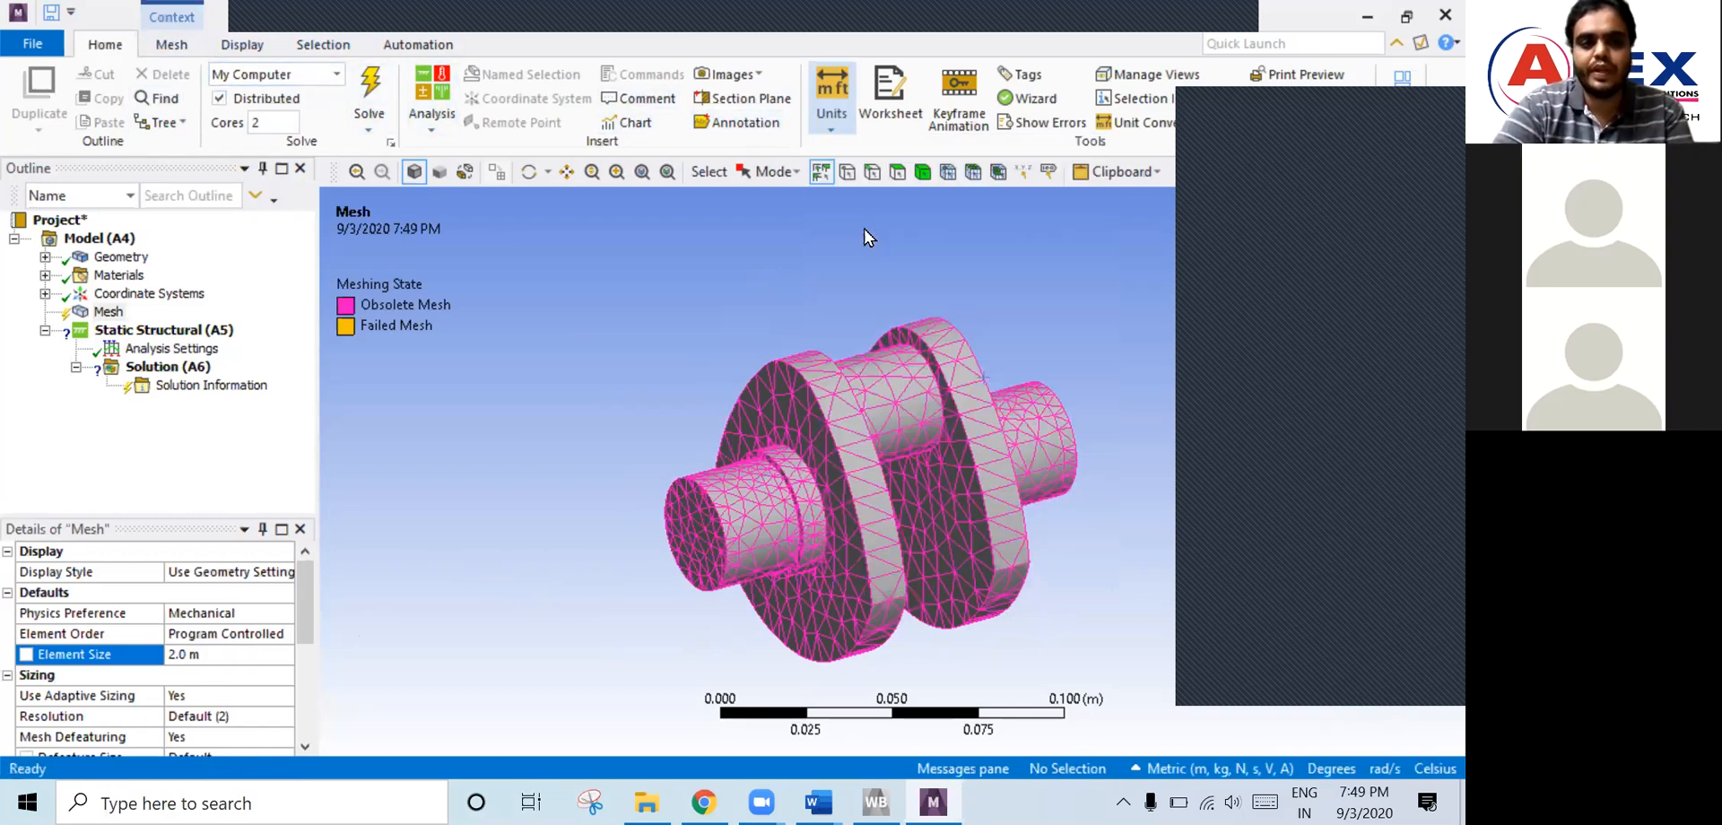
click(217, 654)
text(2)
key(Return)
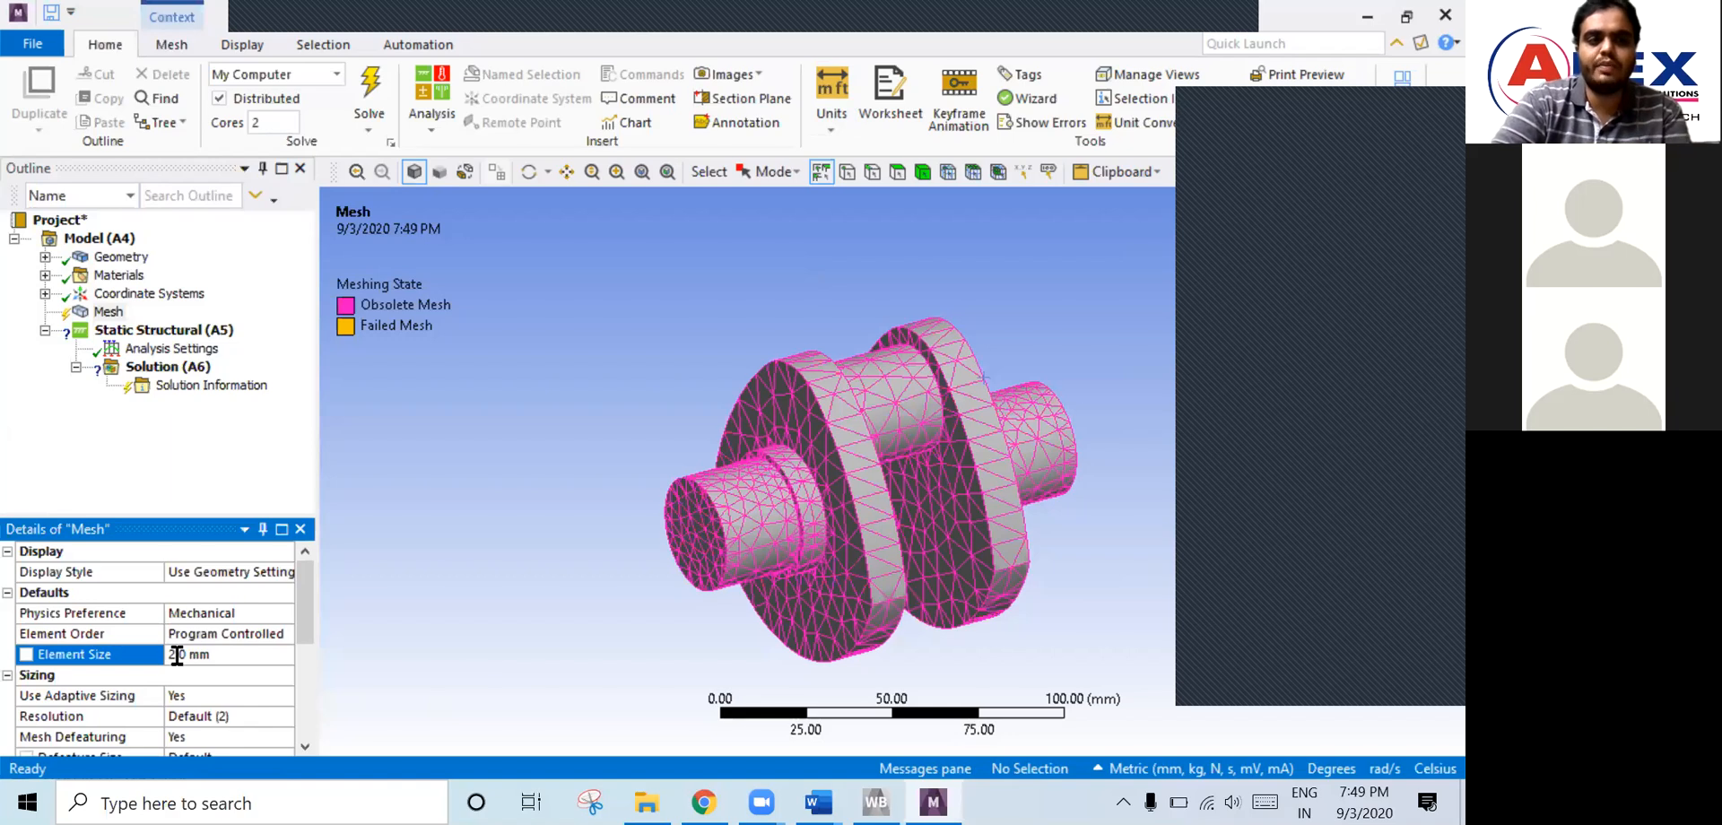
- Regenerate the crankshaft mesh and examine its elements at the rear web beside the crankpin, returning to the whole model
right_click(109, 314)
click(165, 384)
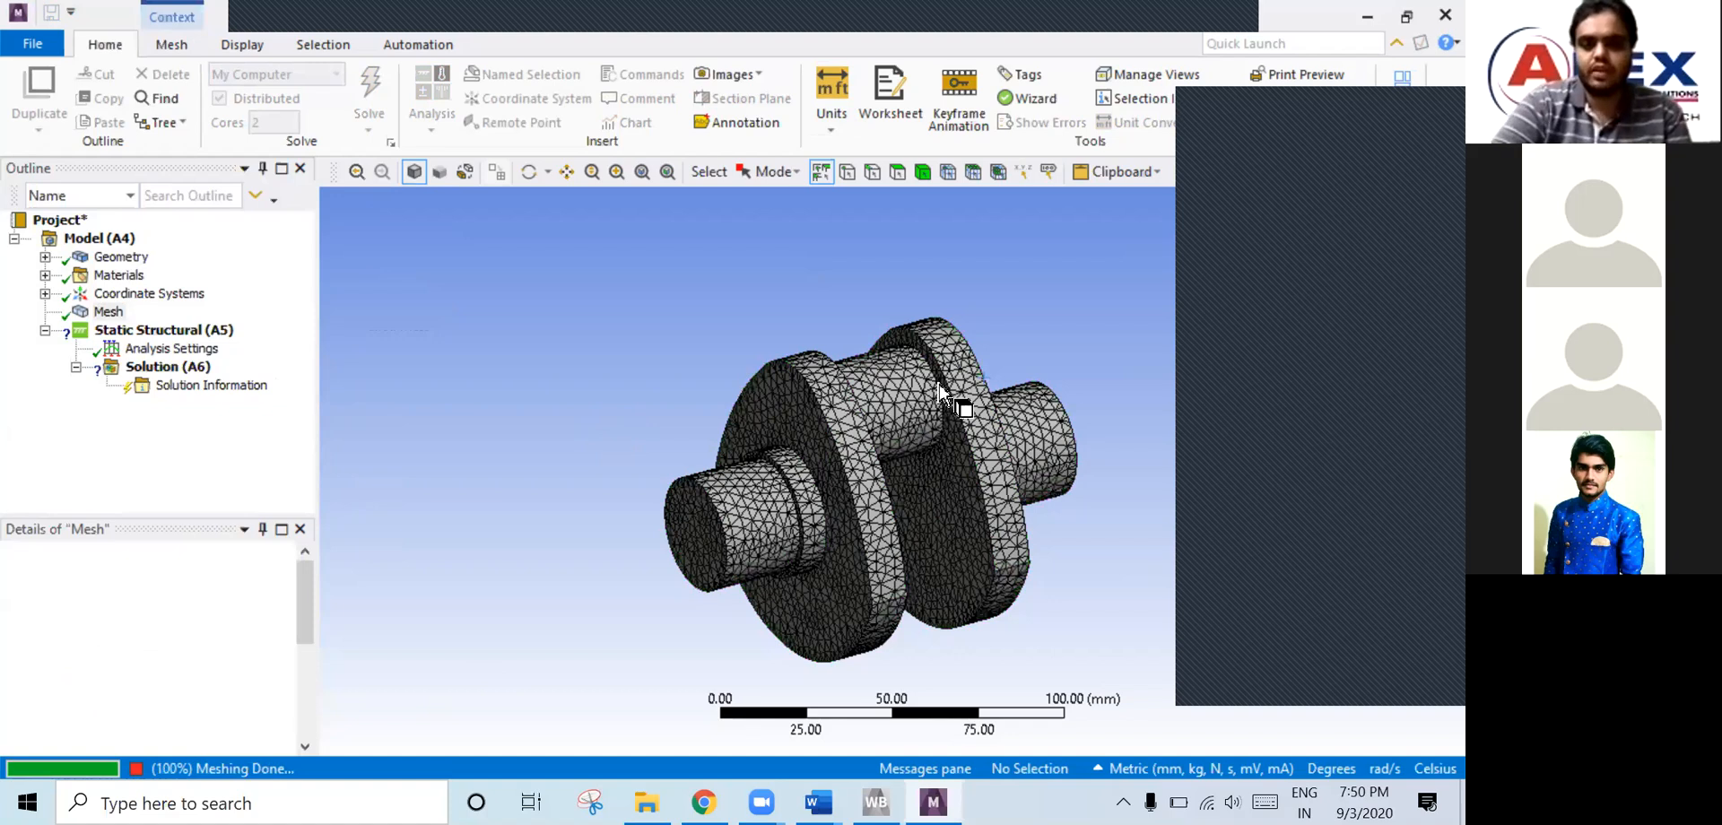
right_drag(929, 349, 999, 406)
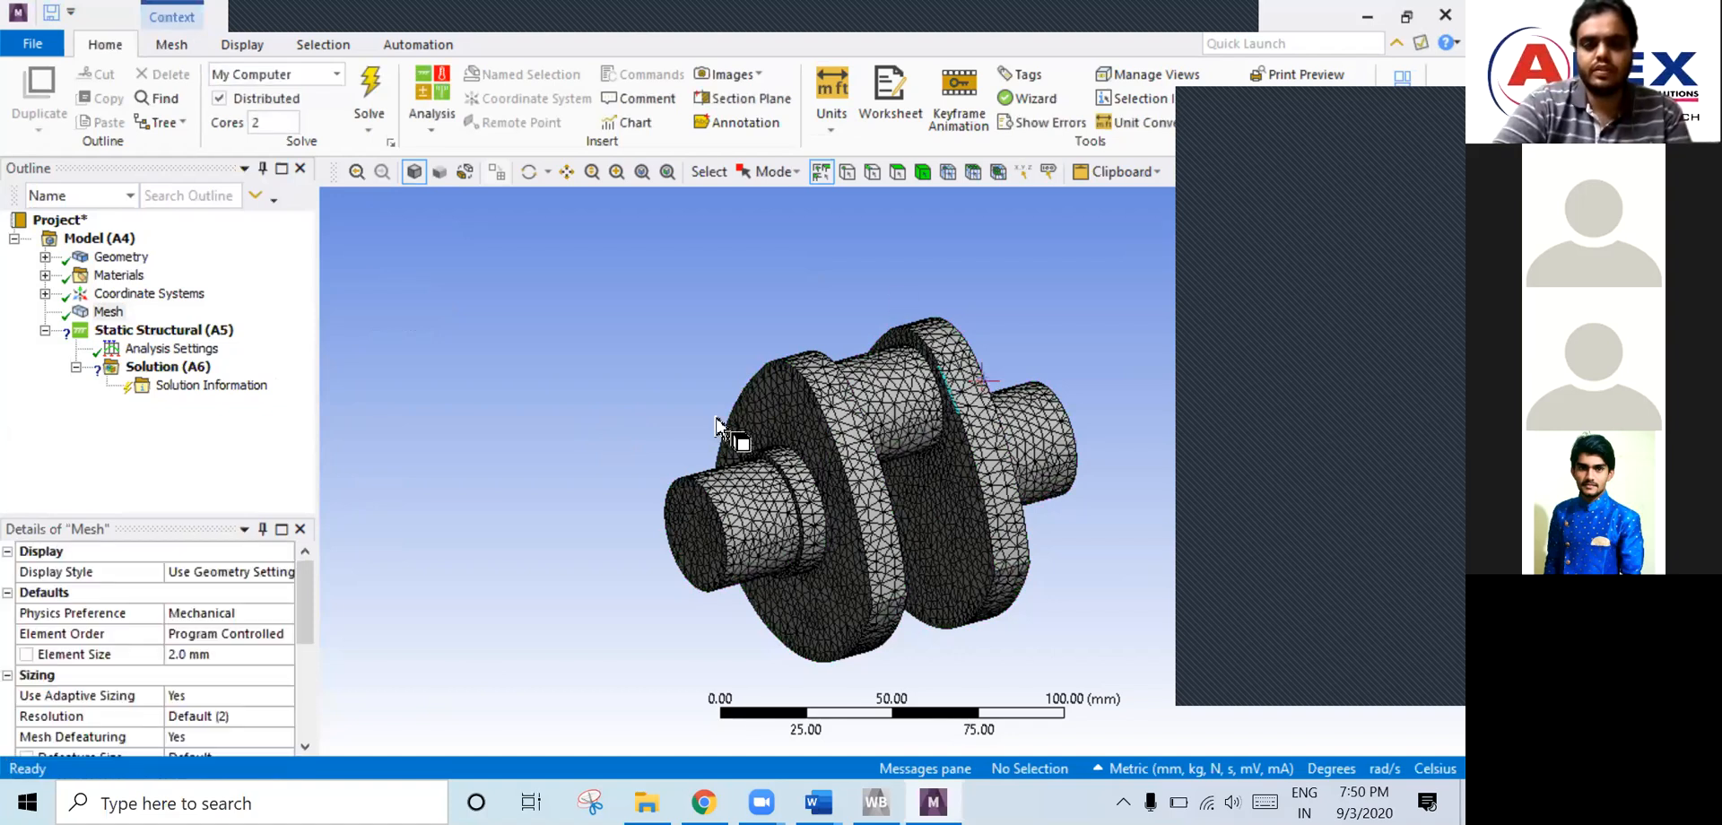
scroll(942, 550, up, 2)
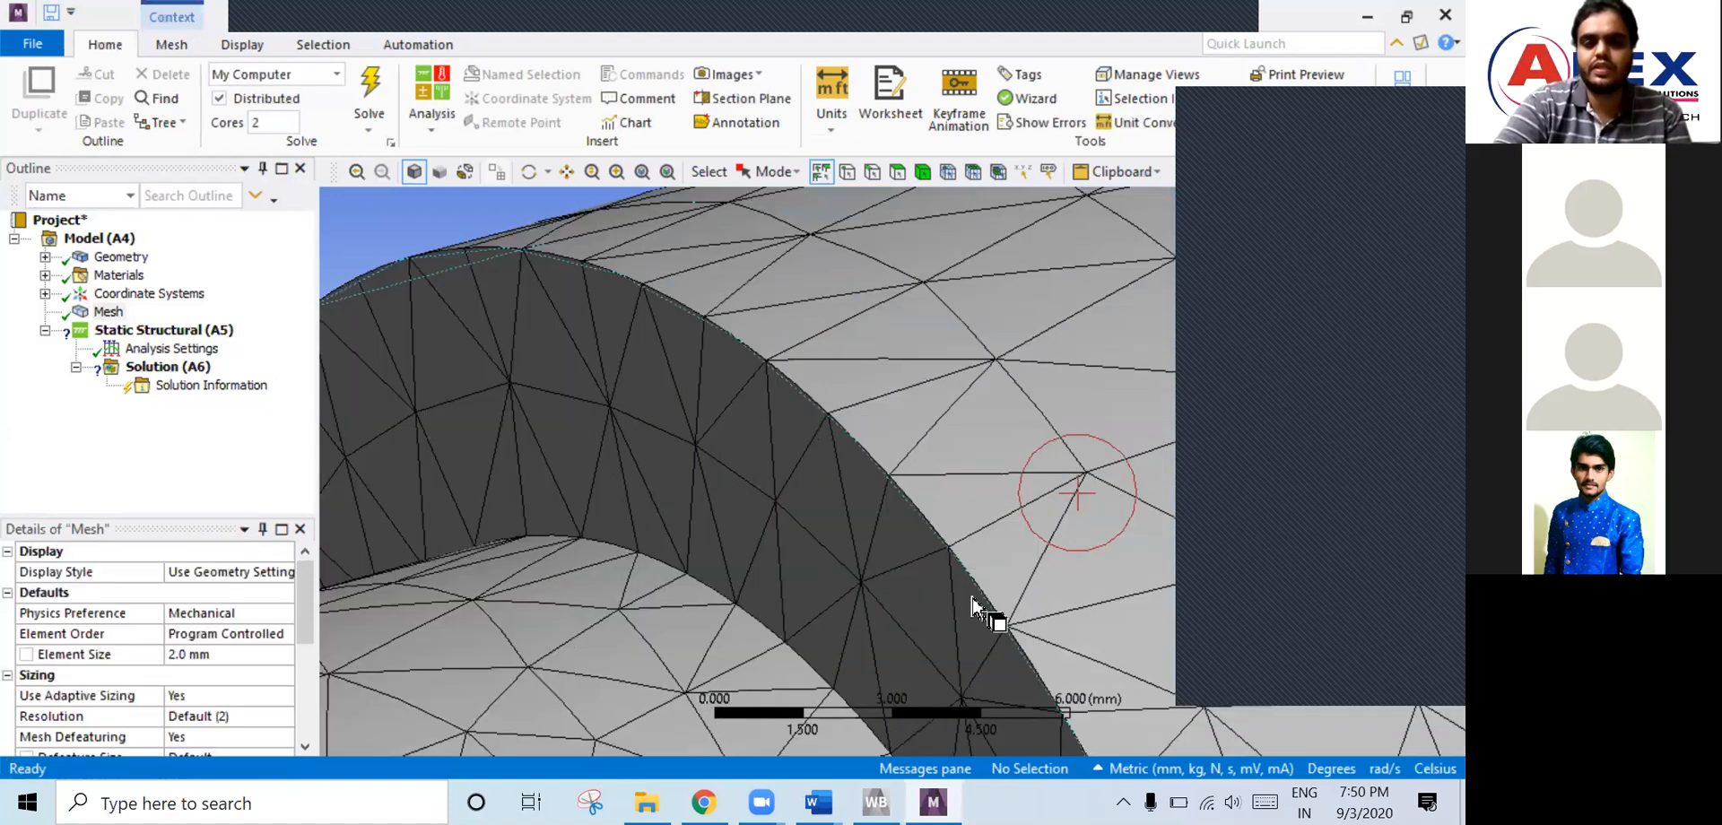
scroll(941, 547, up, 2)
scroll(951, 544, down, 2)
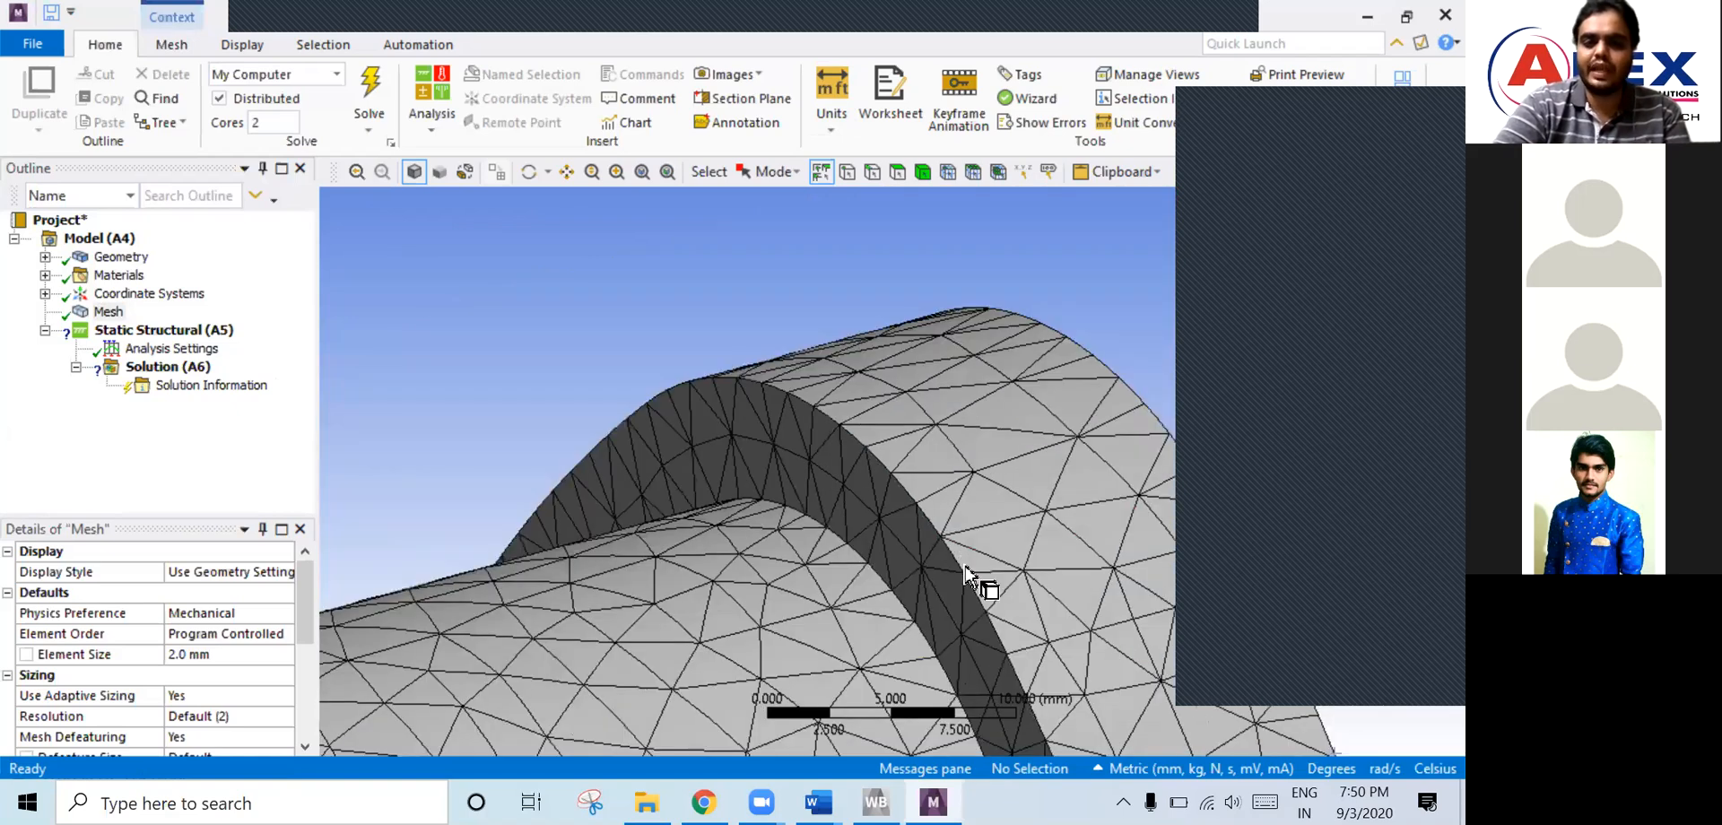
scroll(982, 583, down, 2)
scroll(983, 570, down, 3)
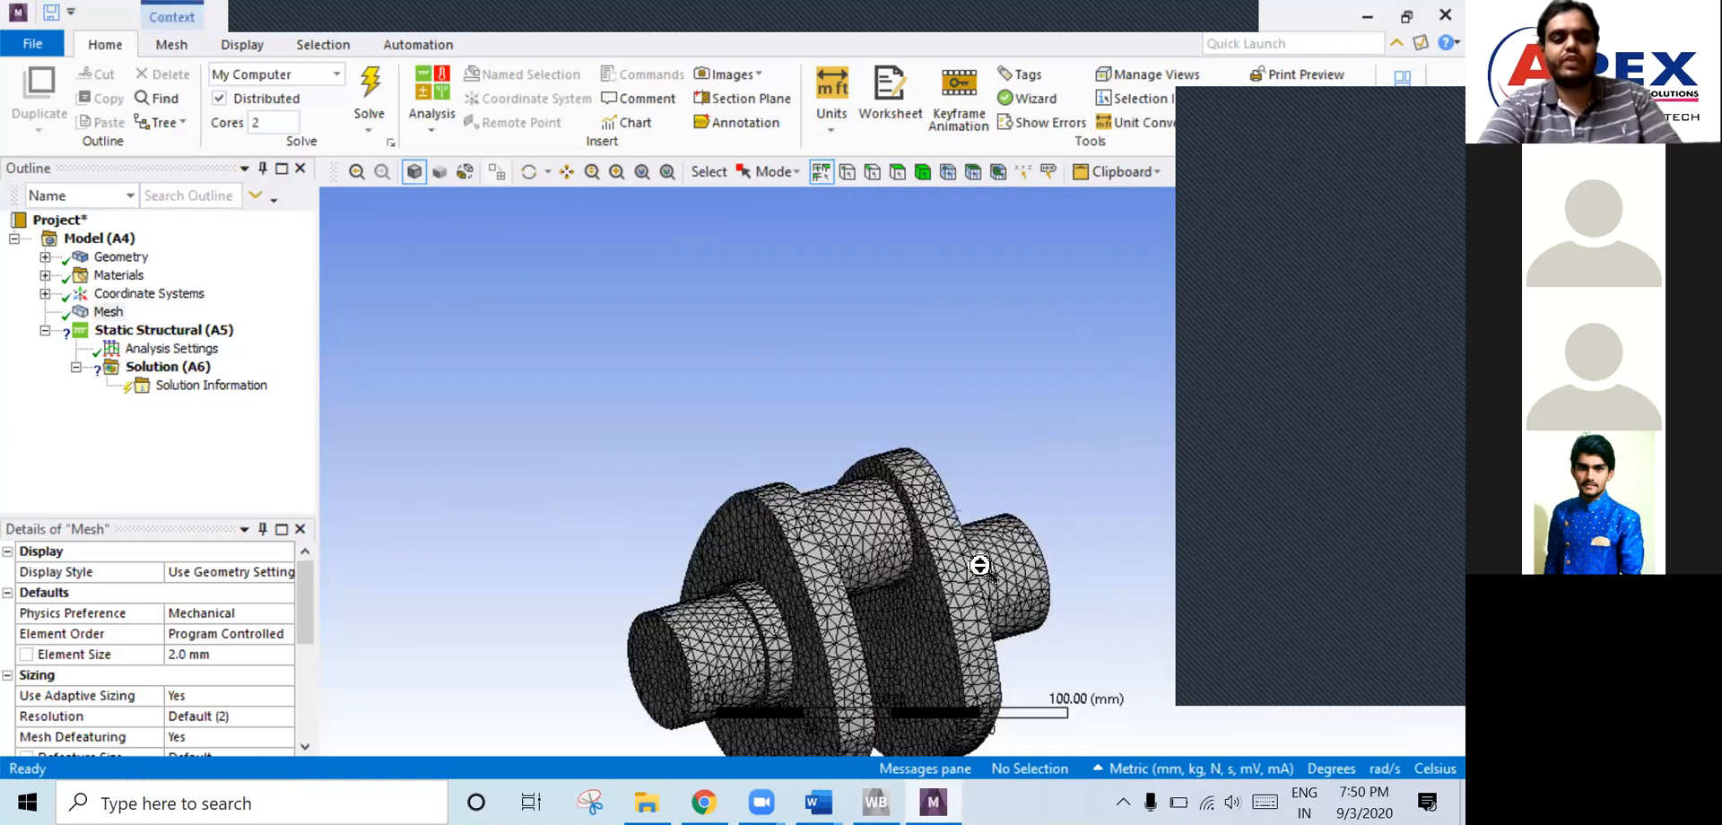
scroll(979, 563, down, 1)
middle_drag(968, 529, 1009, 430)
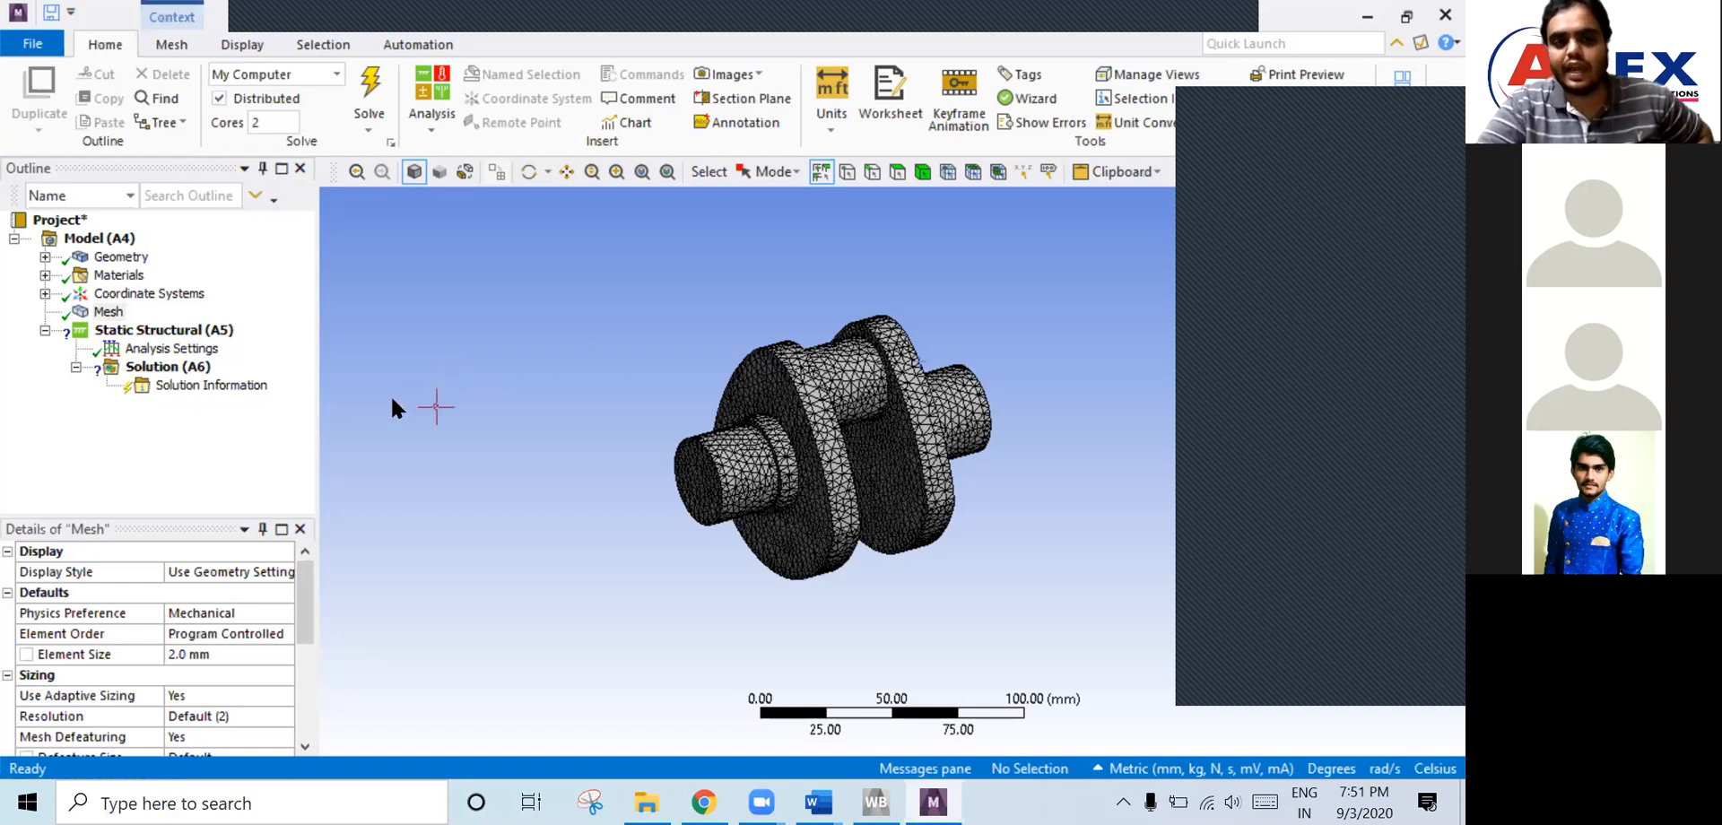
- Check the crankshaft's volume and mass in the Geometry object's properties
click(123, 262)
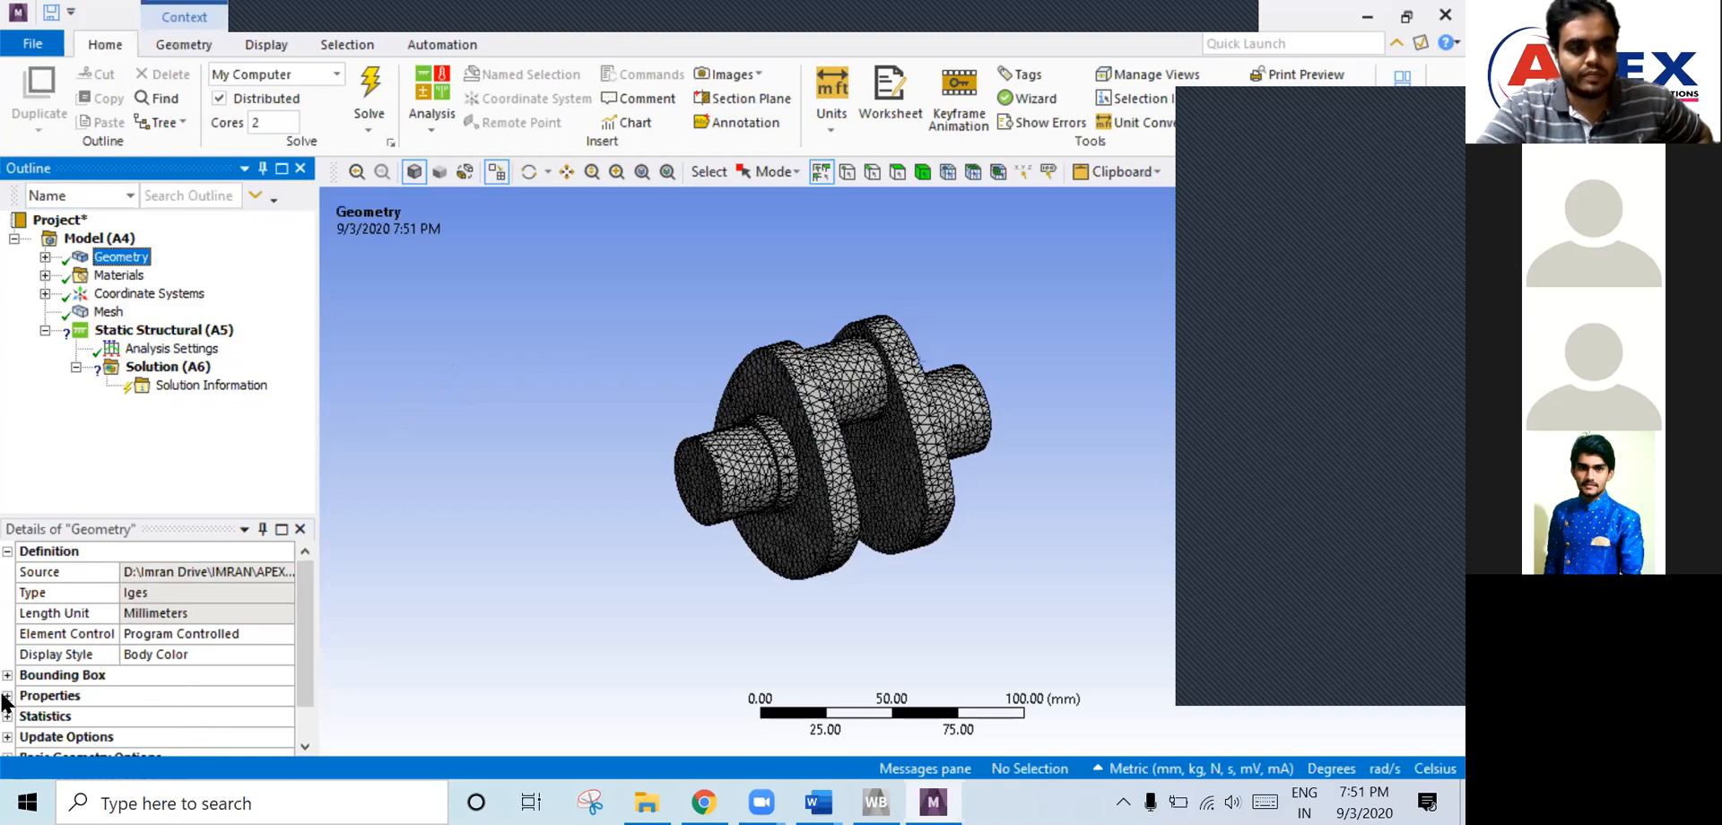
click(166, 694)
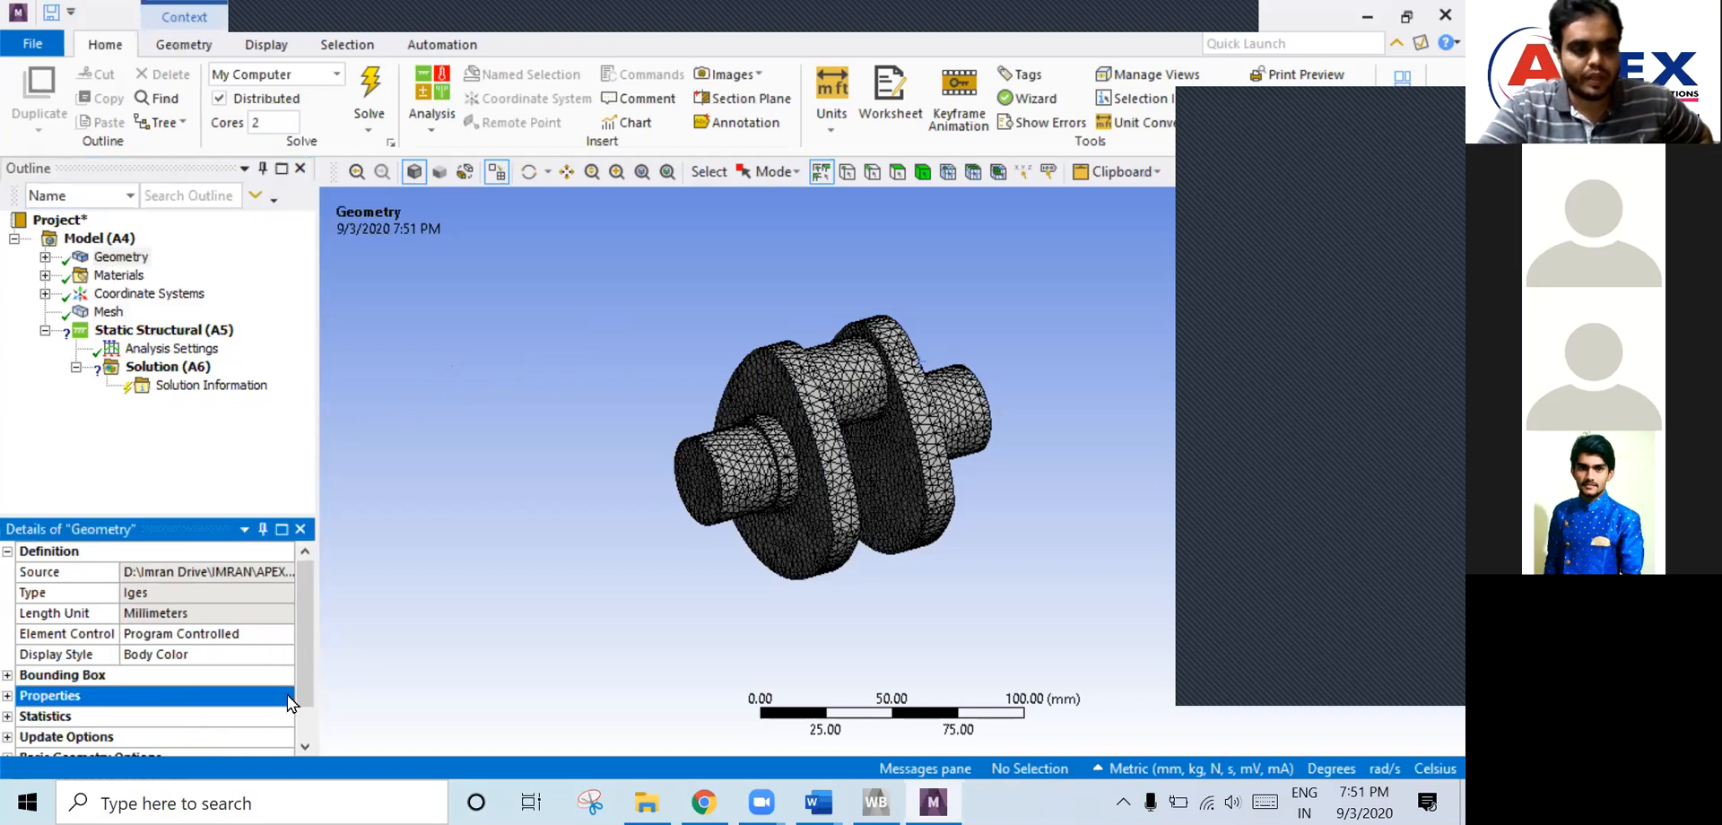
scroll(56, 656, down, 1)
double_click(102, 662)
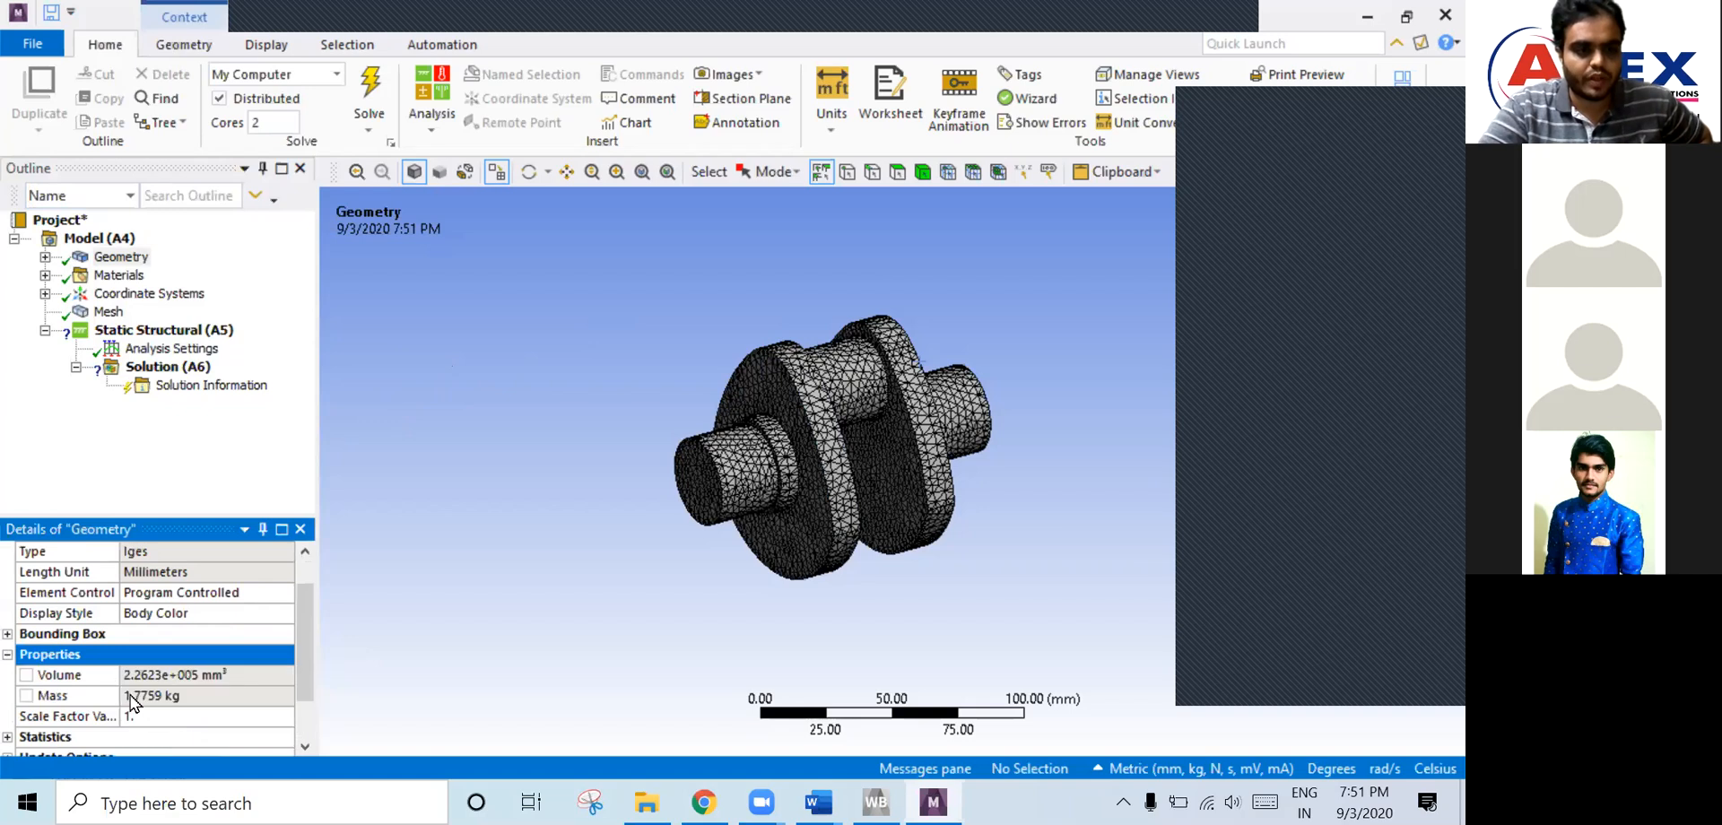
click(132, 695)
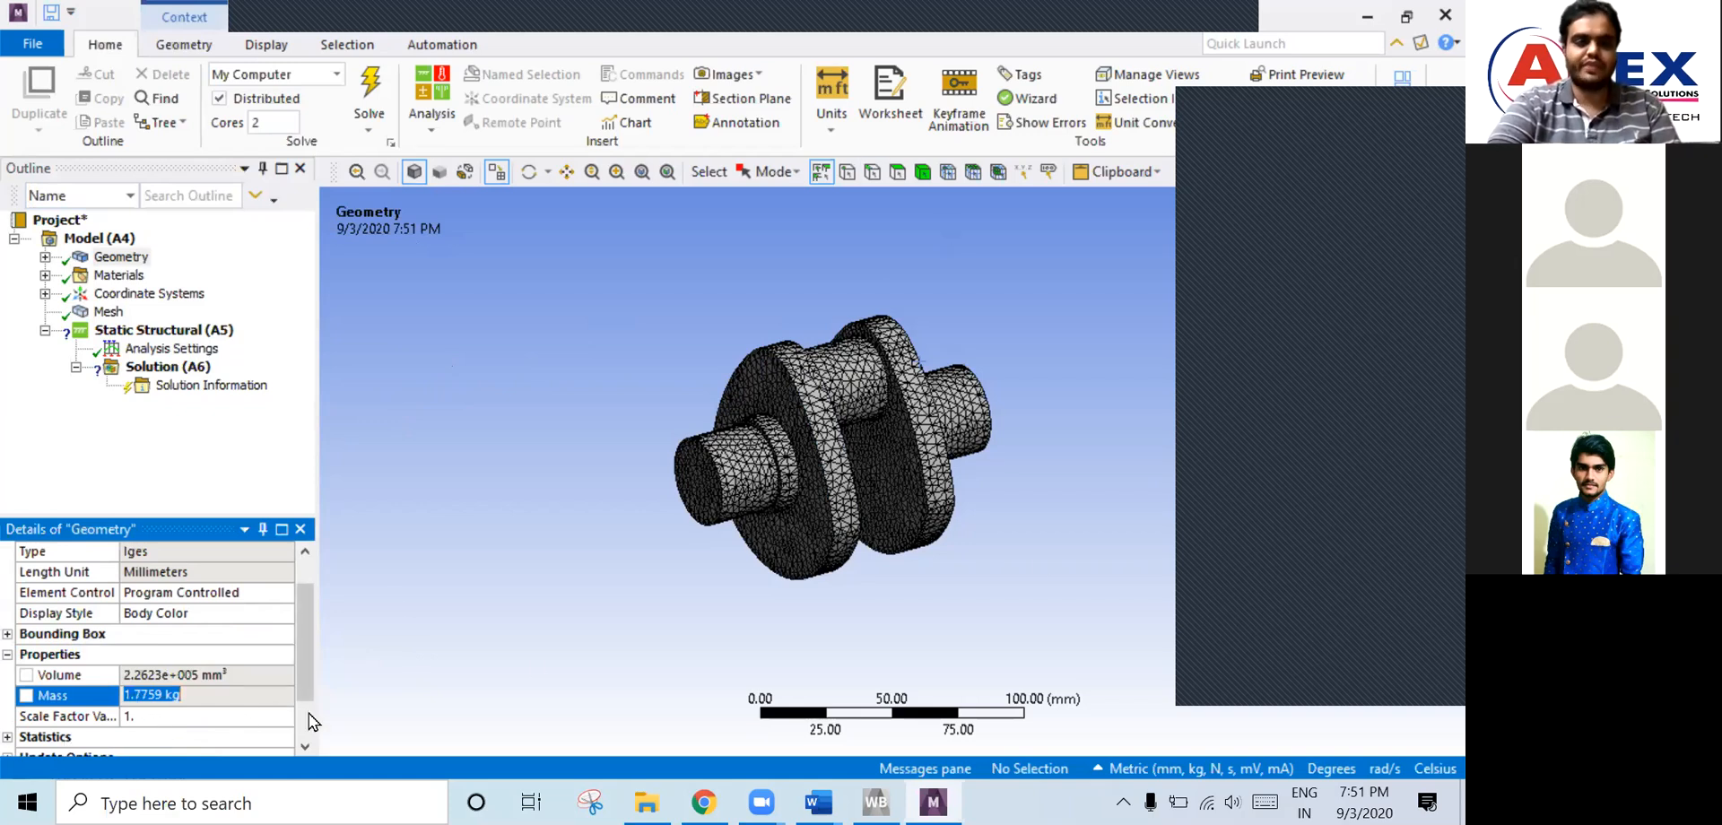
scroll(300, 587, up, 1)
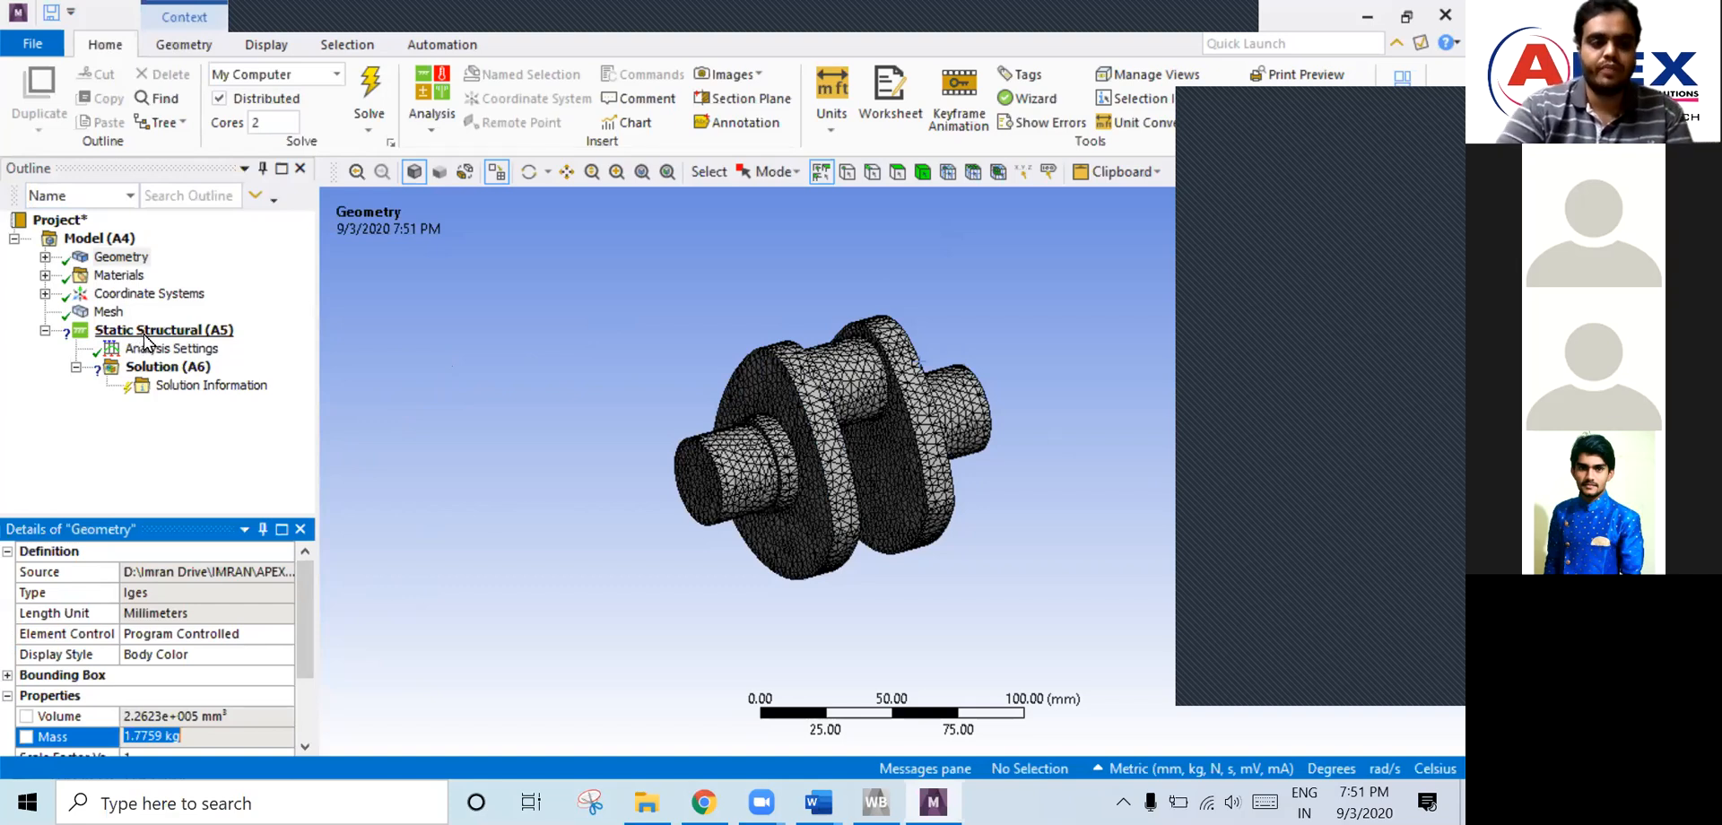
click(416, 498)
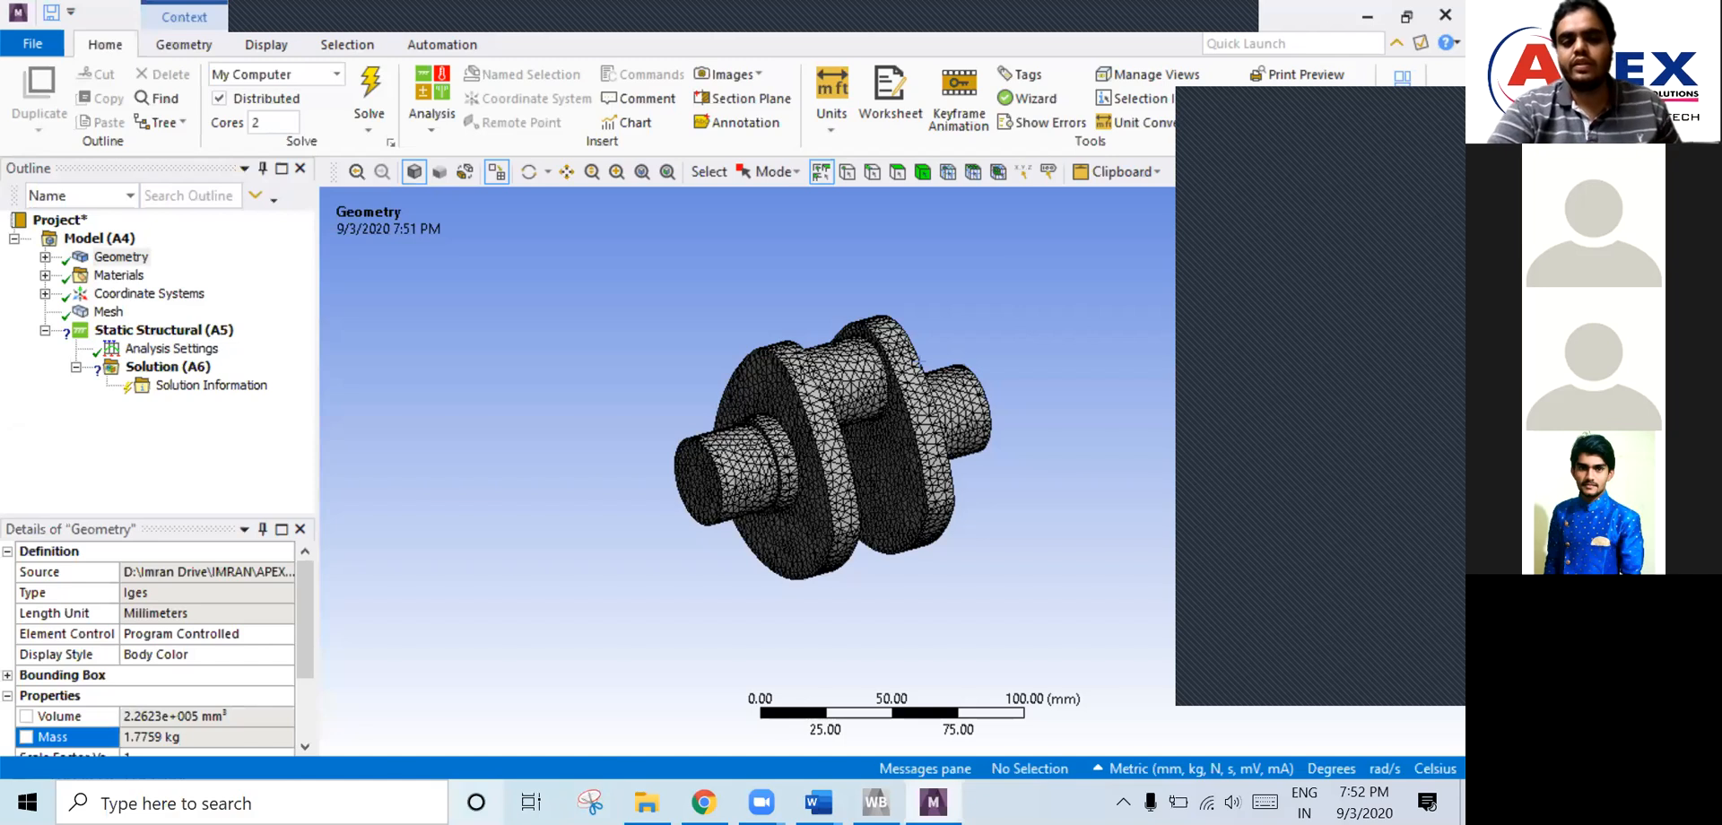
- Find and launch Snipping Tool, and capture a rectangular snip of the whole meshed crankshaft
click(226, 798)
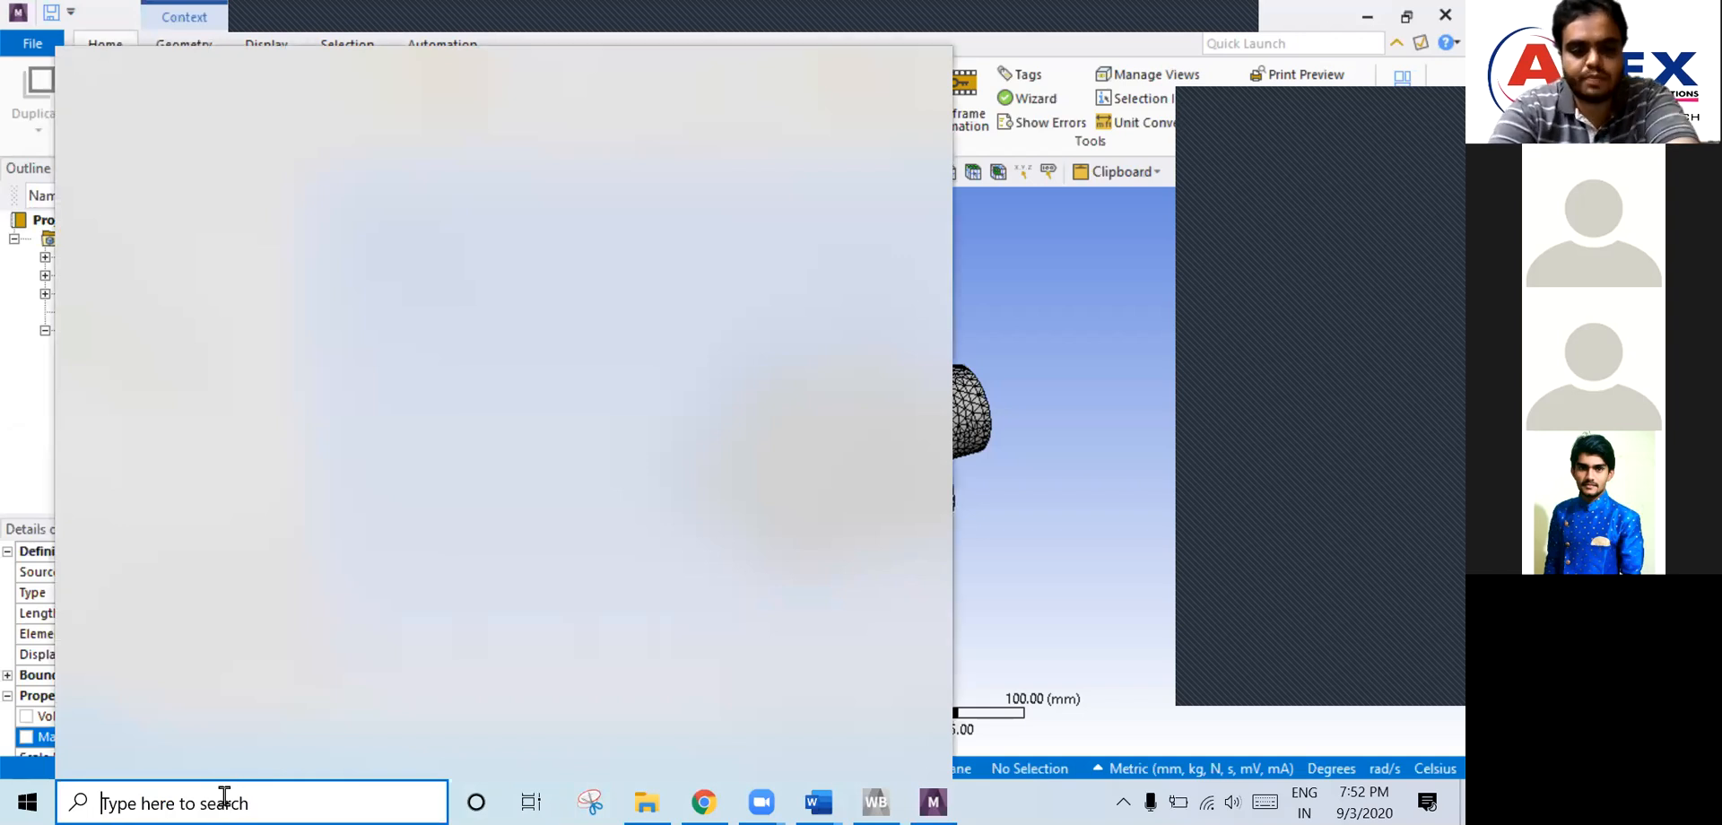
text(snipping)
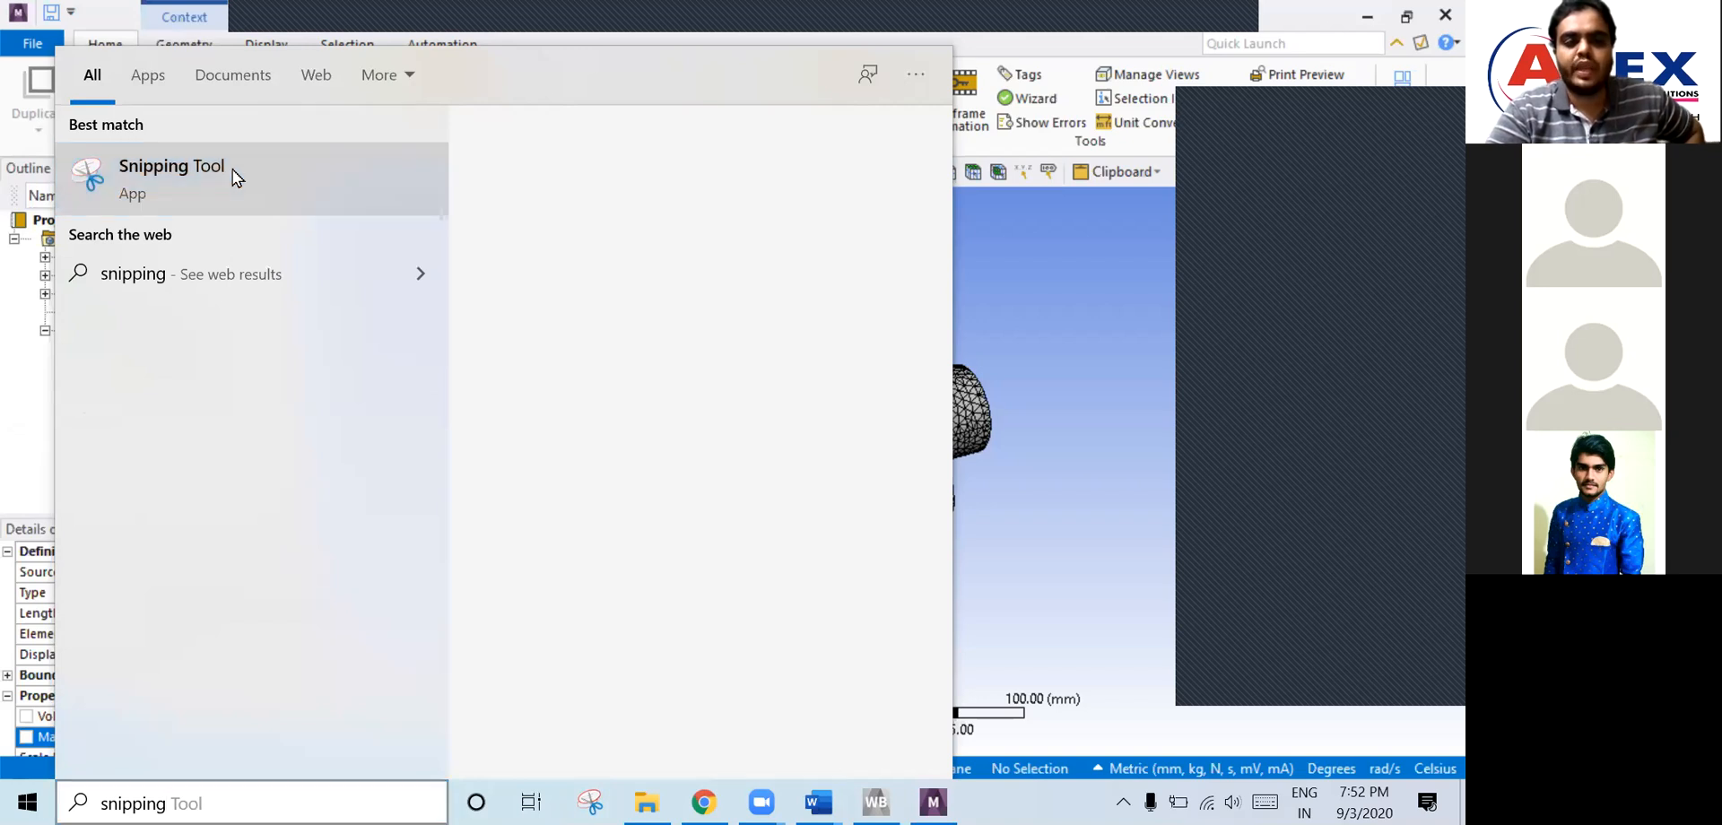
right_click(206, 171)
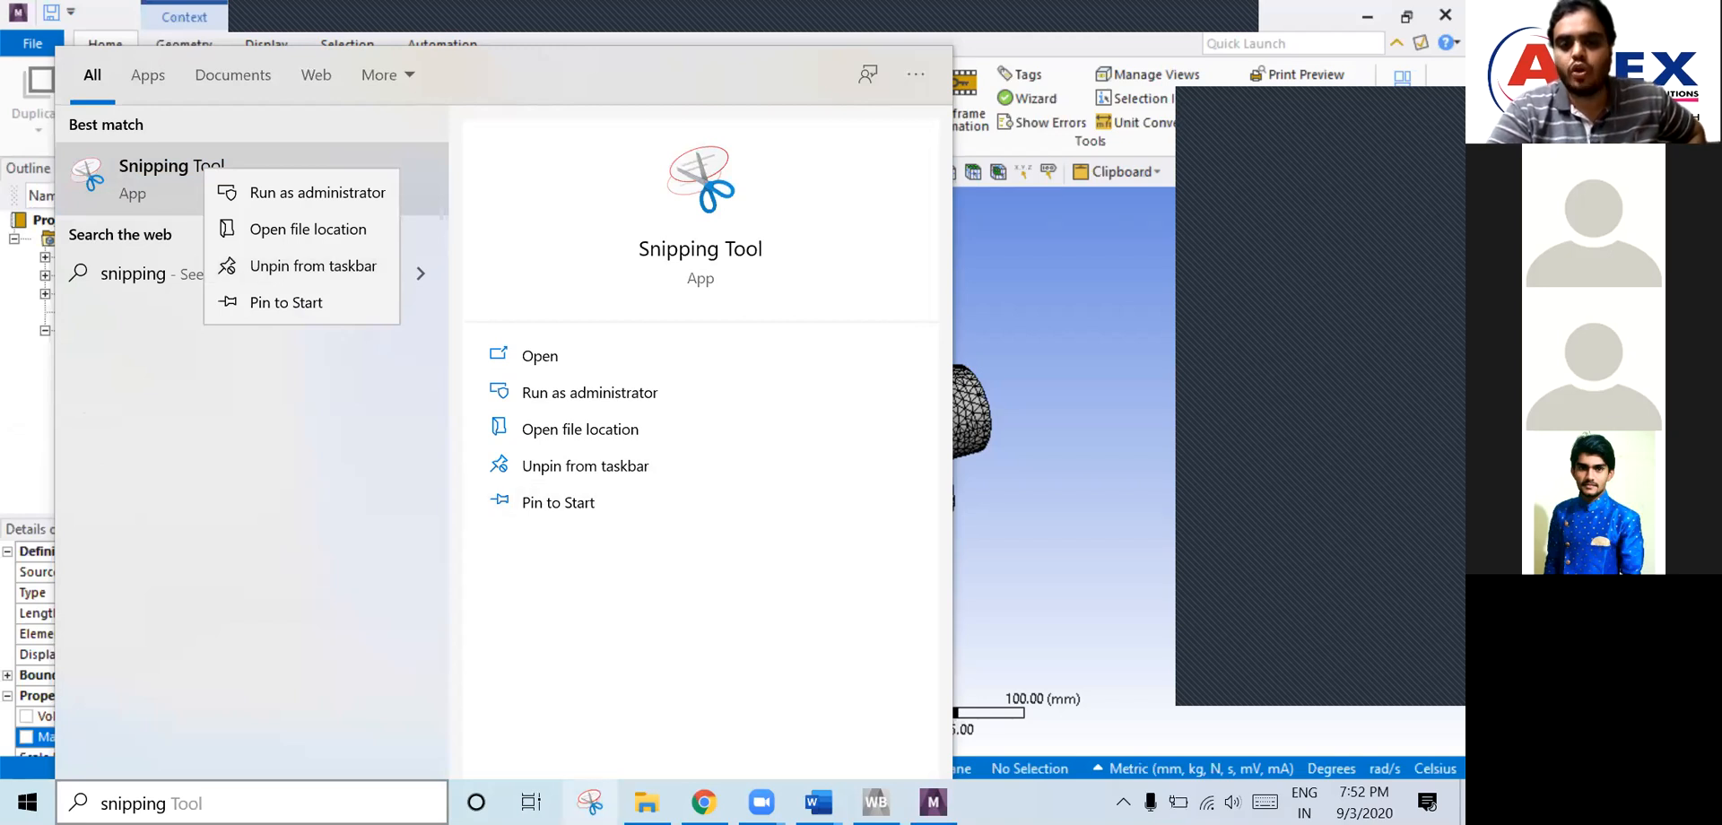
click(589, 802)
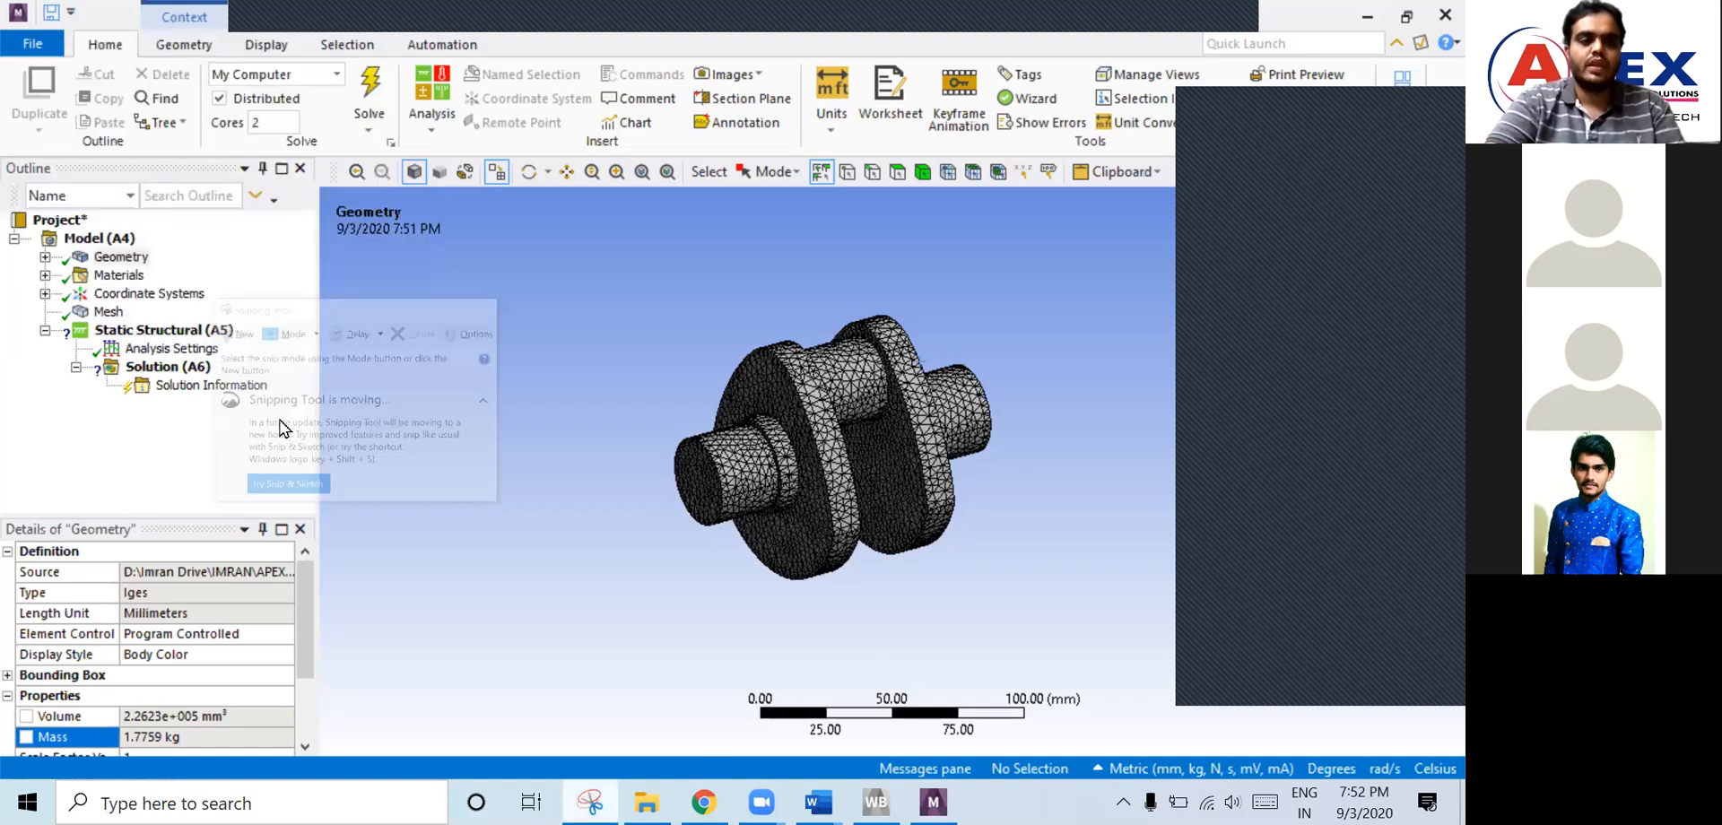
click(590, 803)
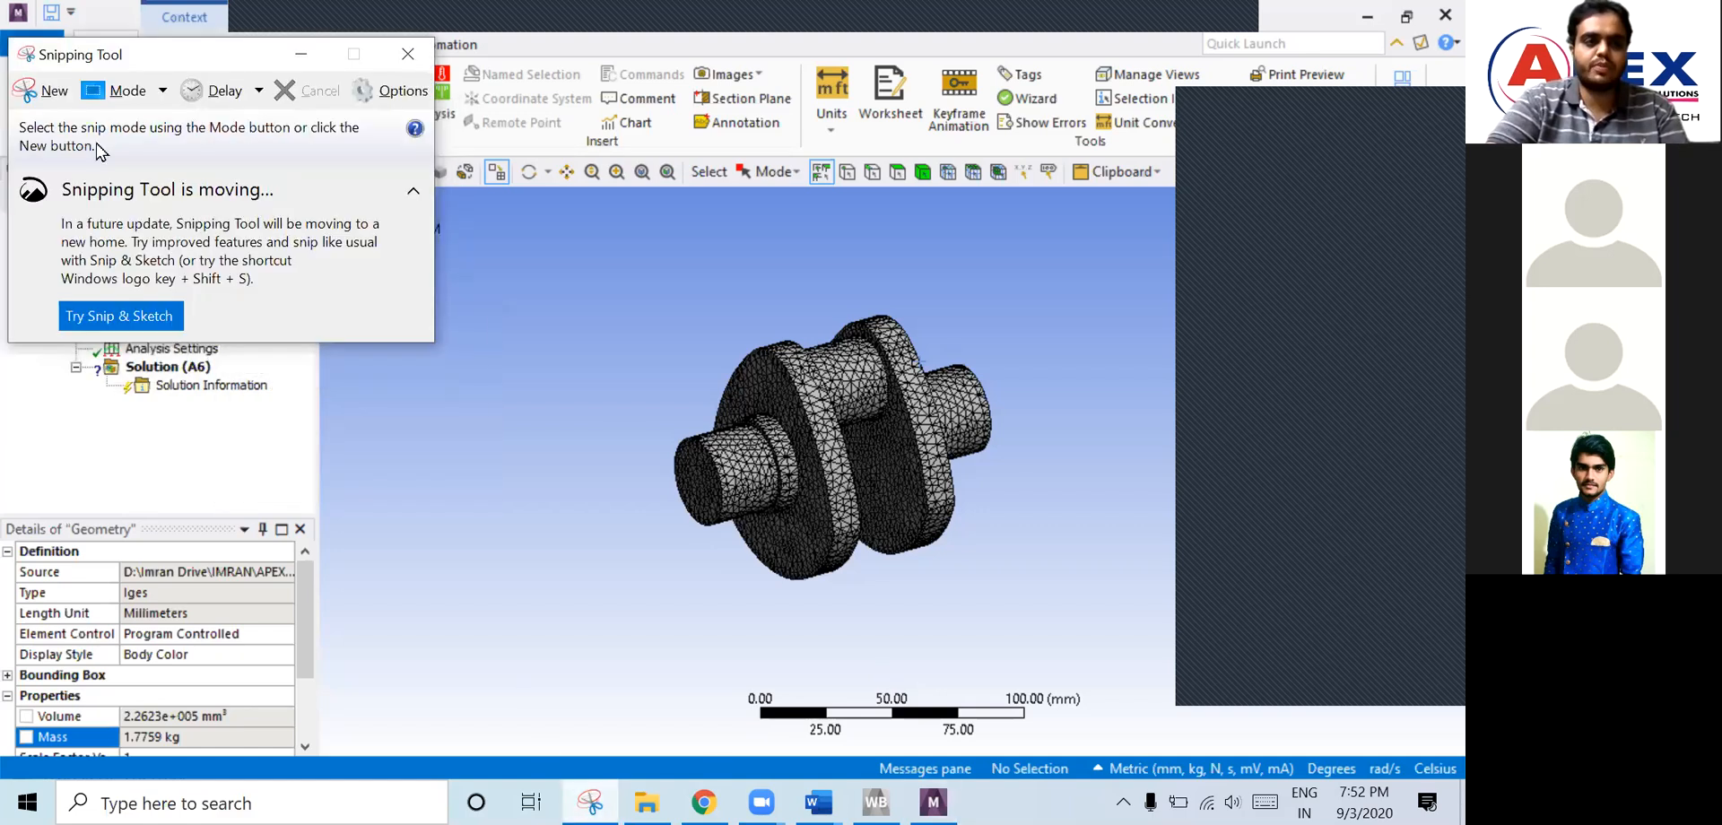
click(50, 94)
drag(568, 253, 1092, 632)
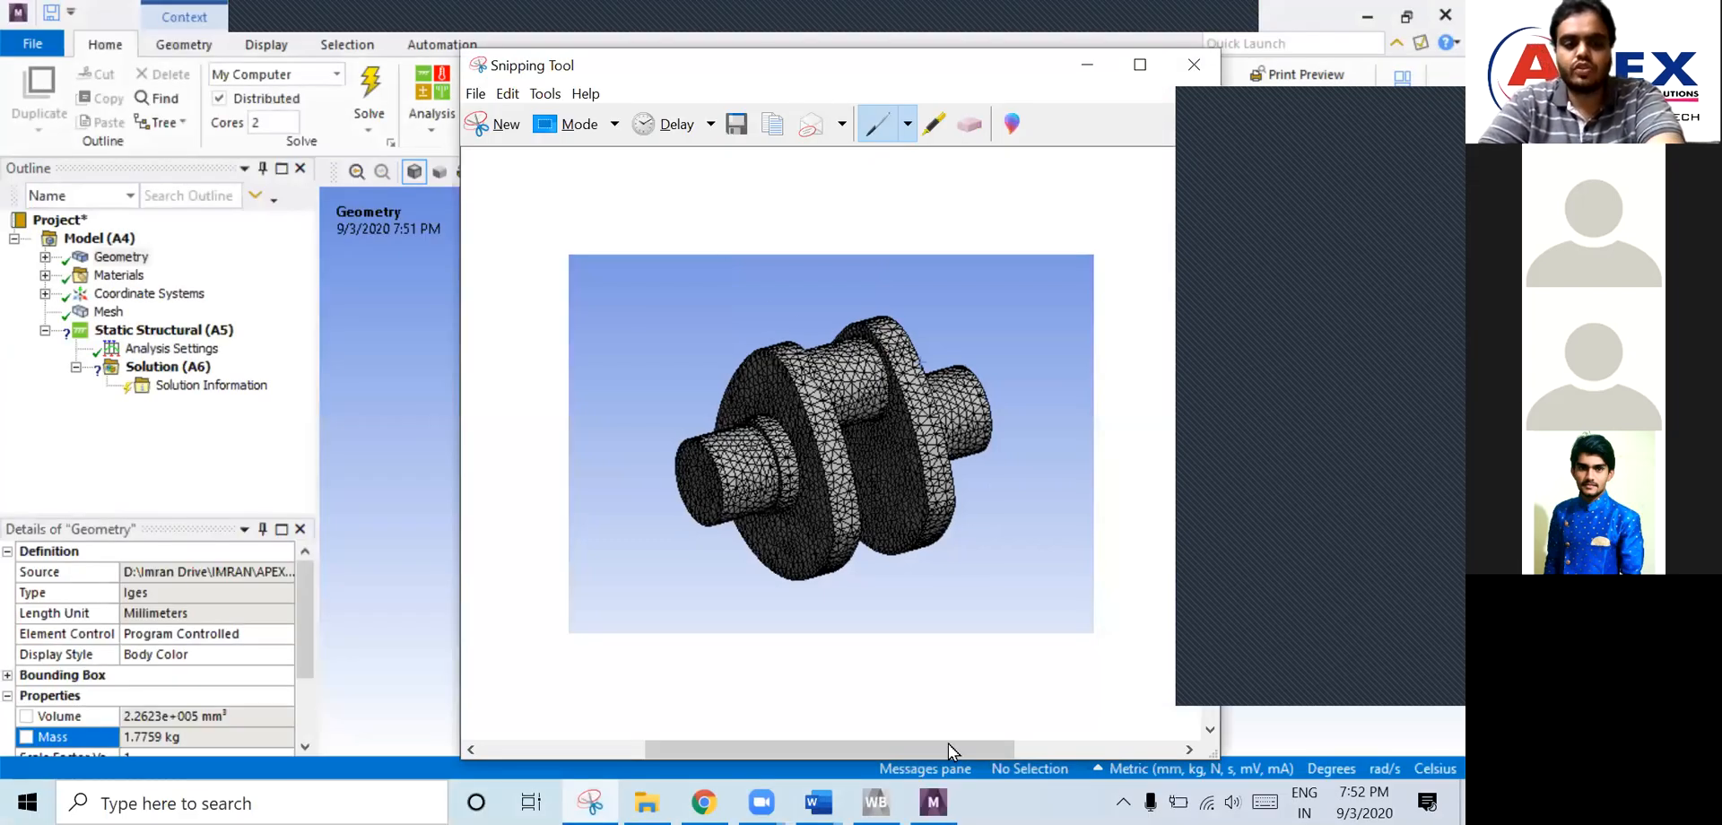
- Switch to the Word document, start a new page after the Figure 3.1 caption and paste the crankshaft mesh snip
mouse_move(933, 802)
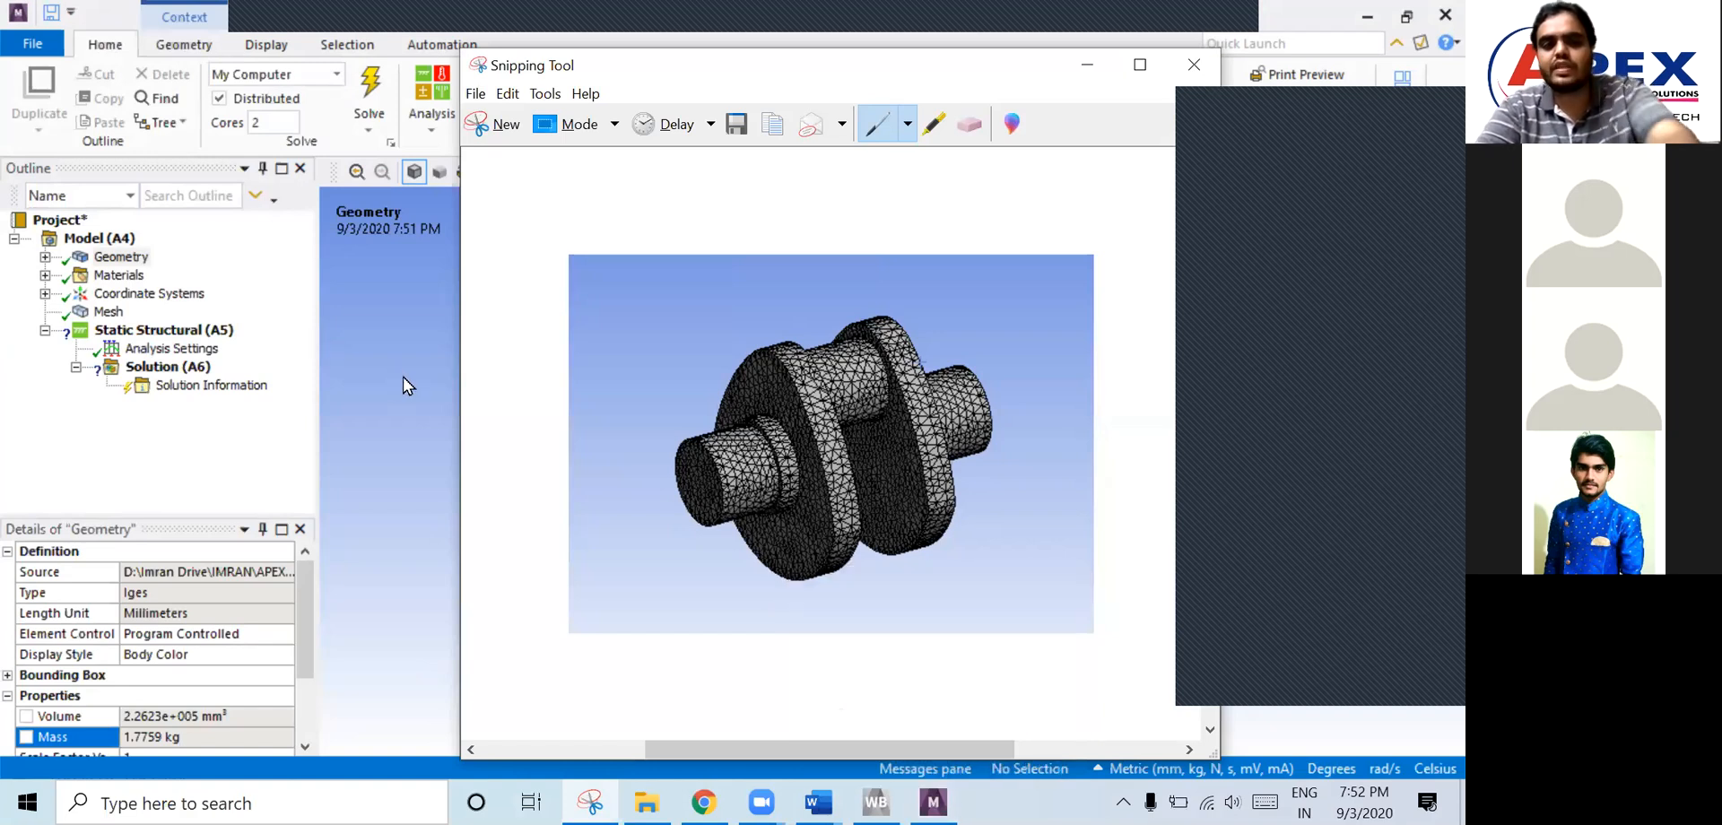
click(819, 798)
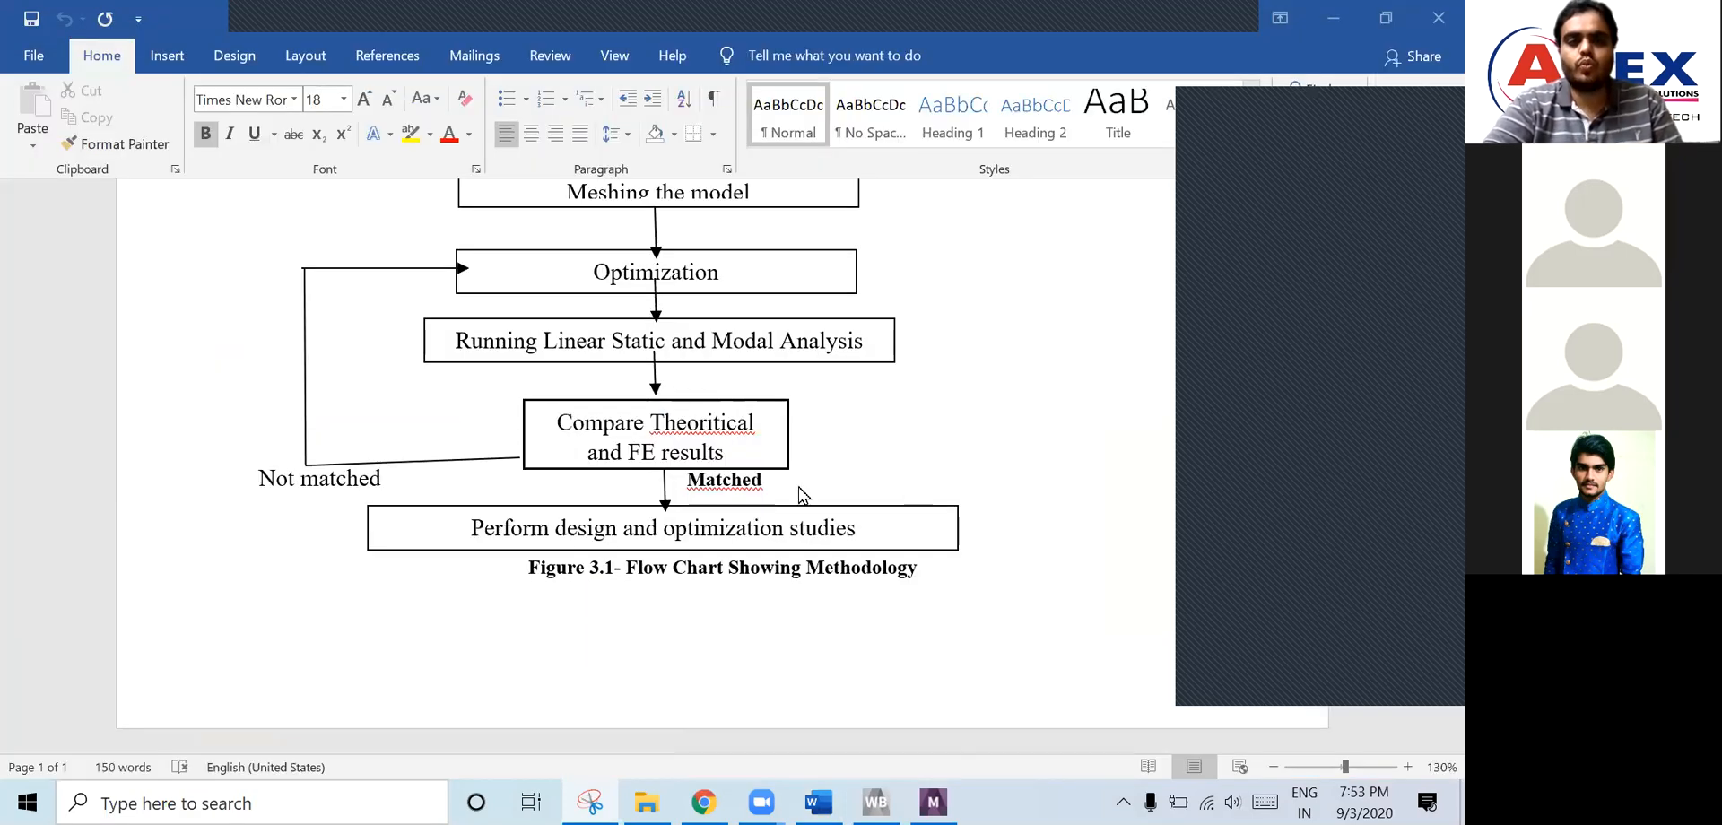
click(521, 107)
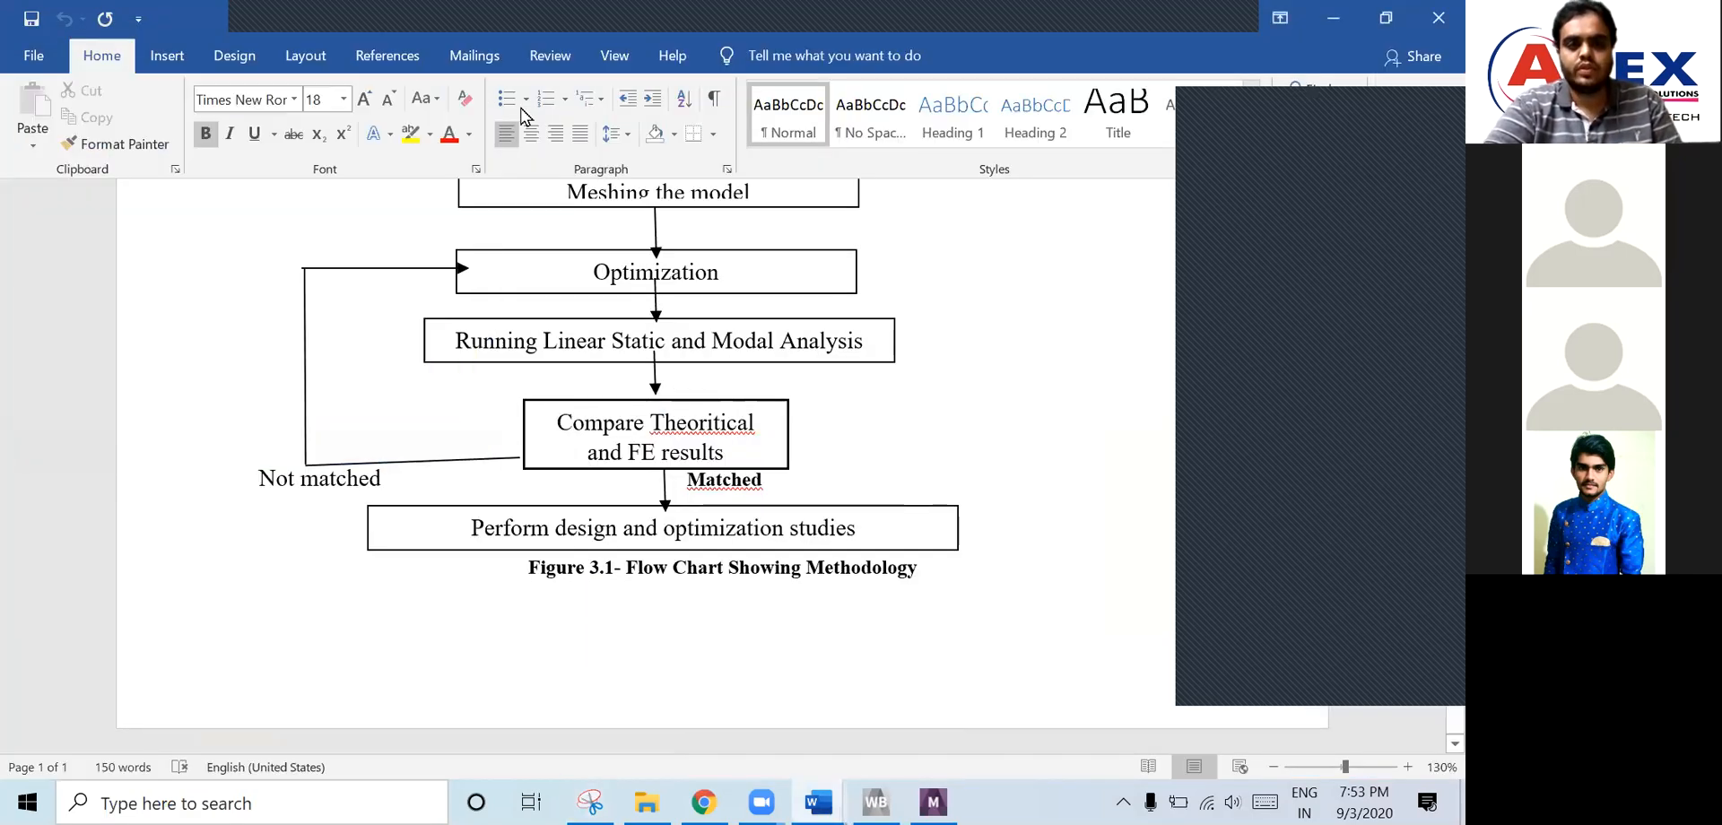
click(1001, 586)
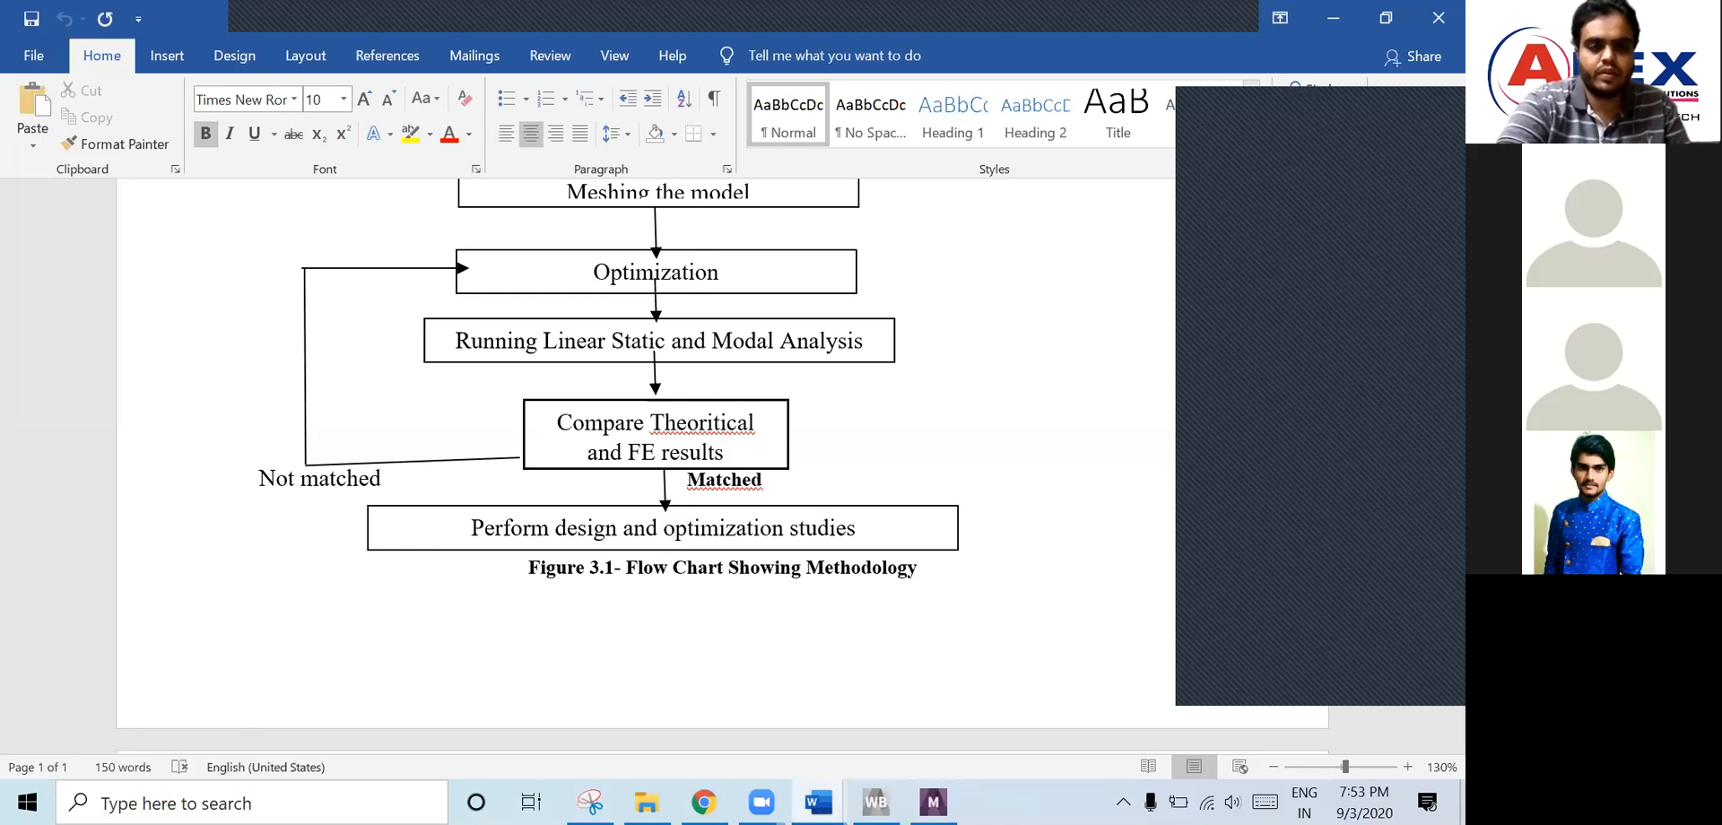
key(ctrl+Return)
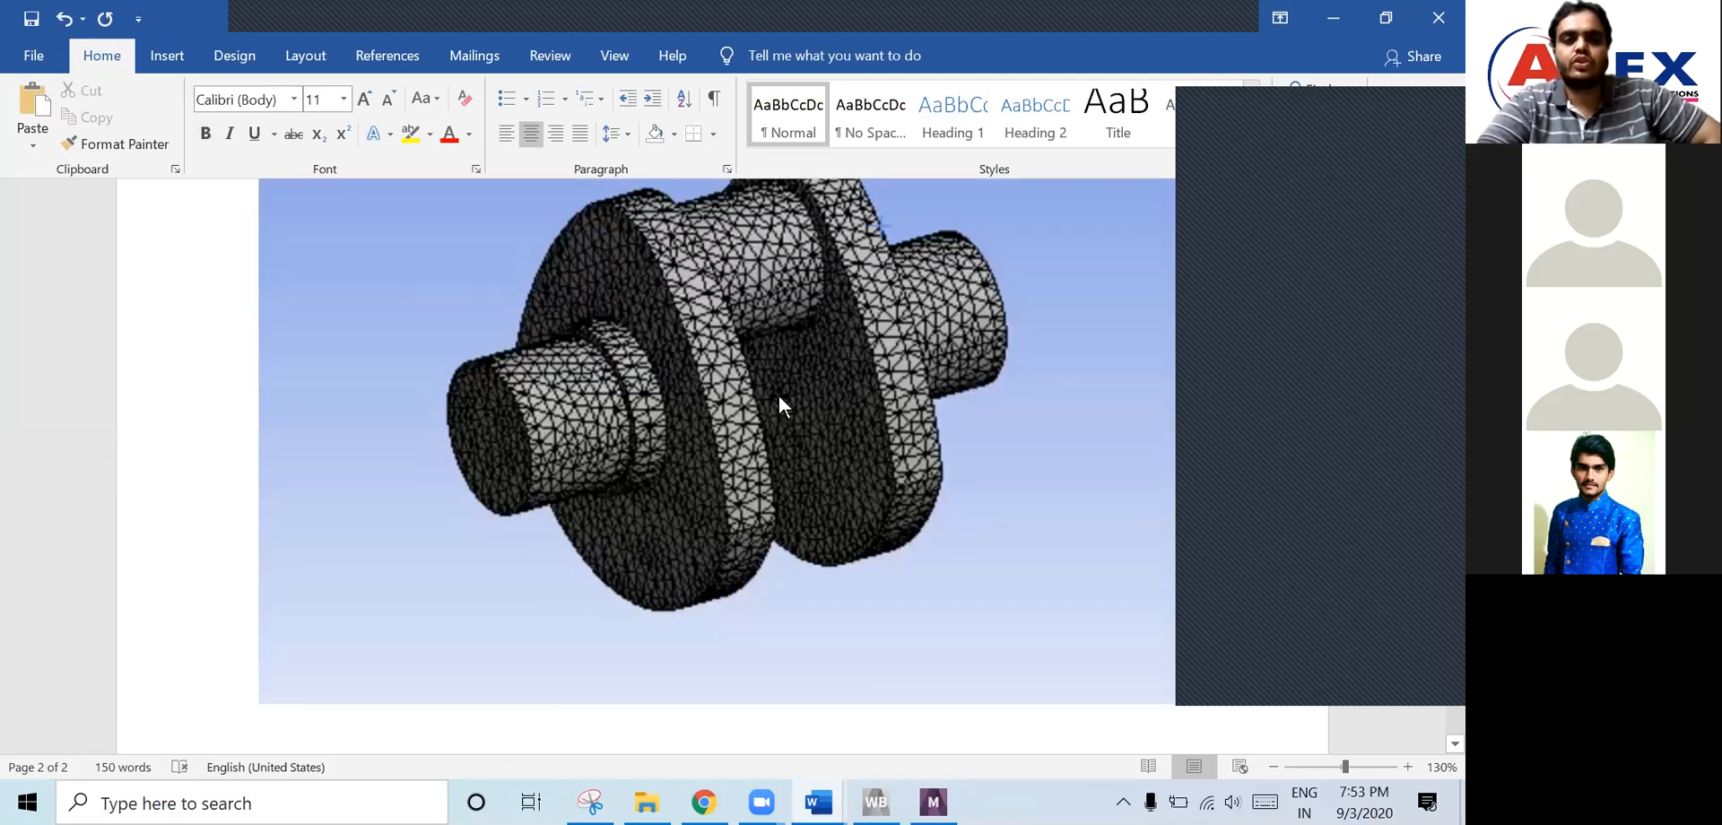
- Shrink the pasted mesh picture proportionally to a little over half its width and switch back to ANSYS Mechanical
click(414, 695)
drag(257, 704, 777, 414)
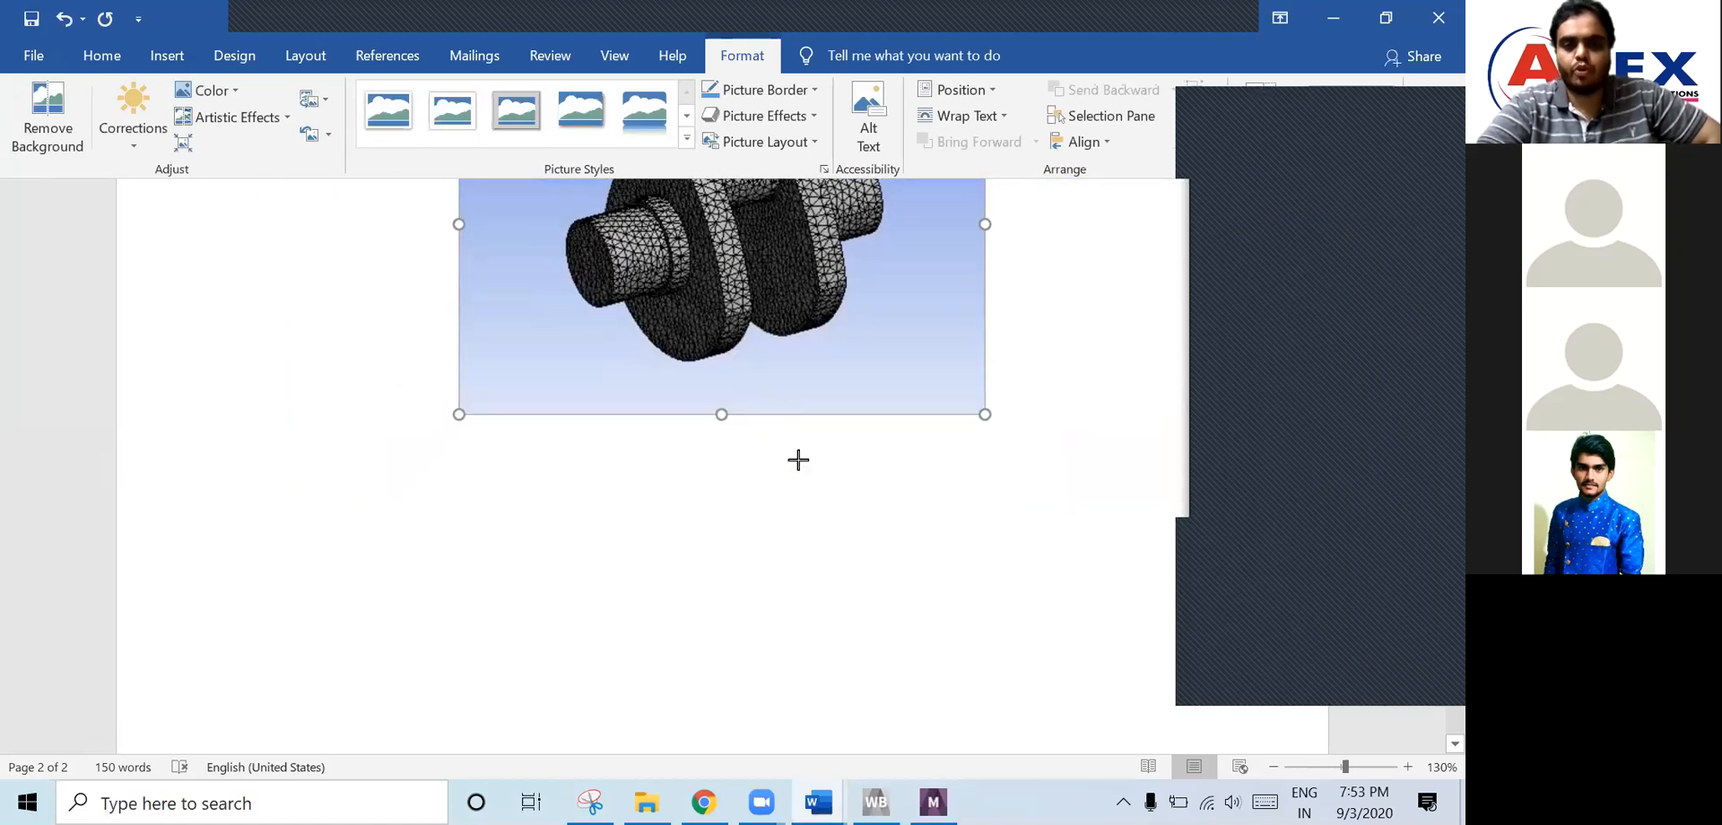
scroll(809, 503, up, 3)
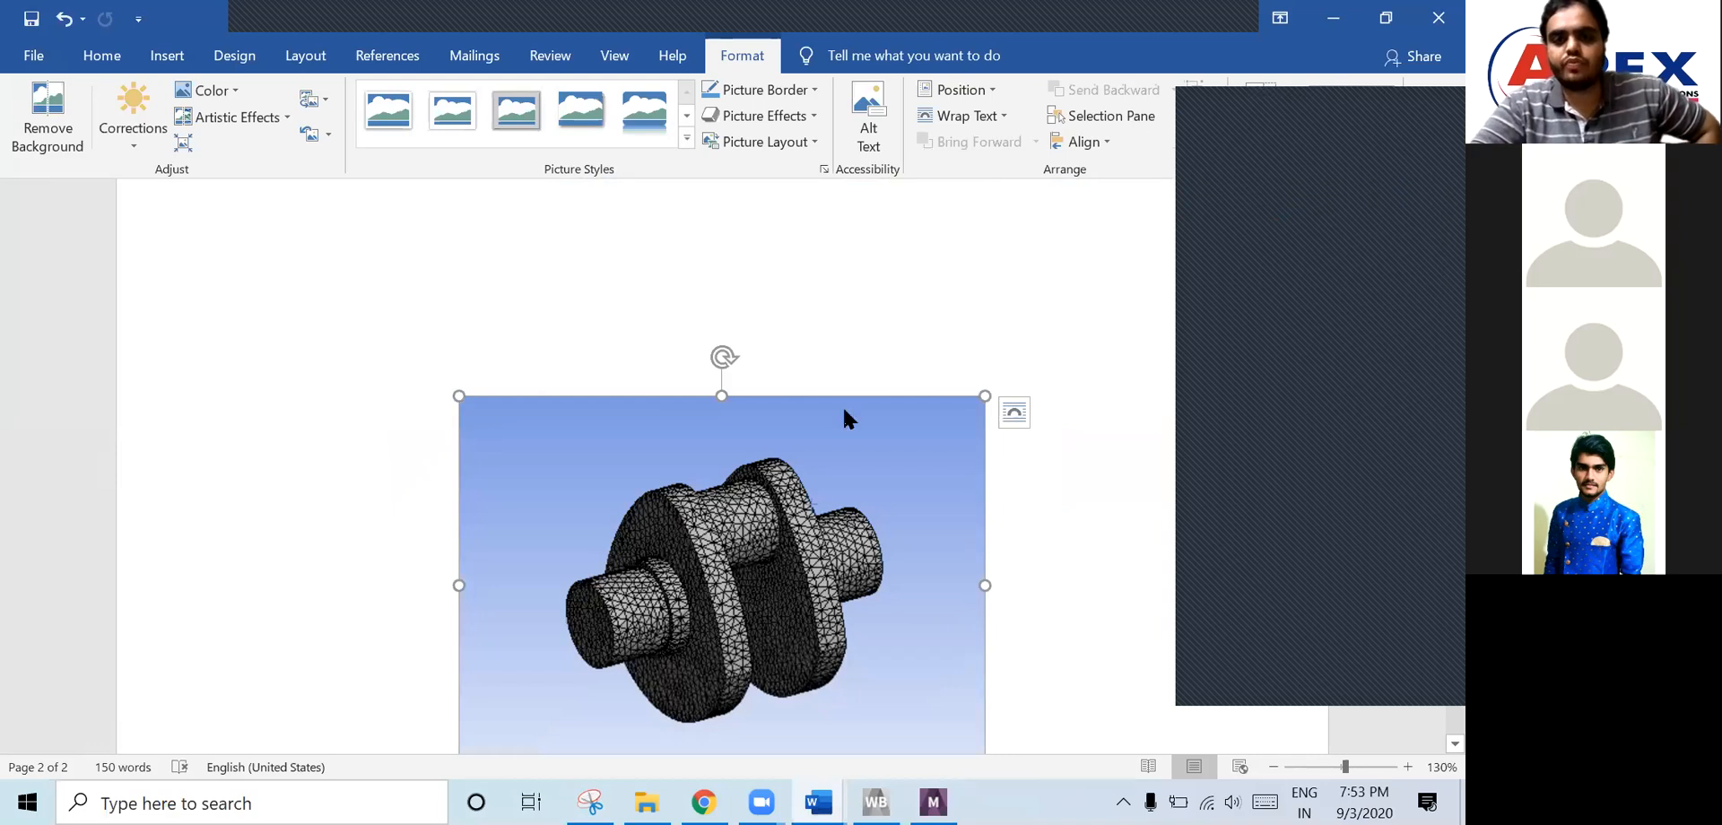
click(734, 455)
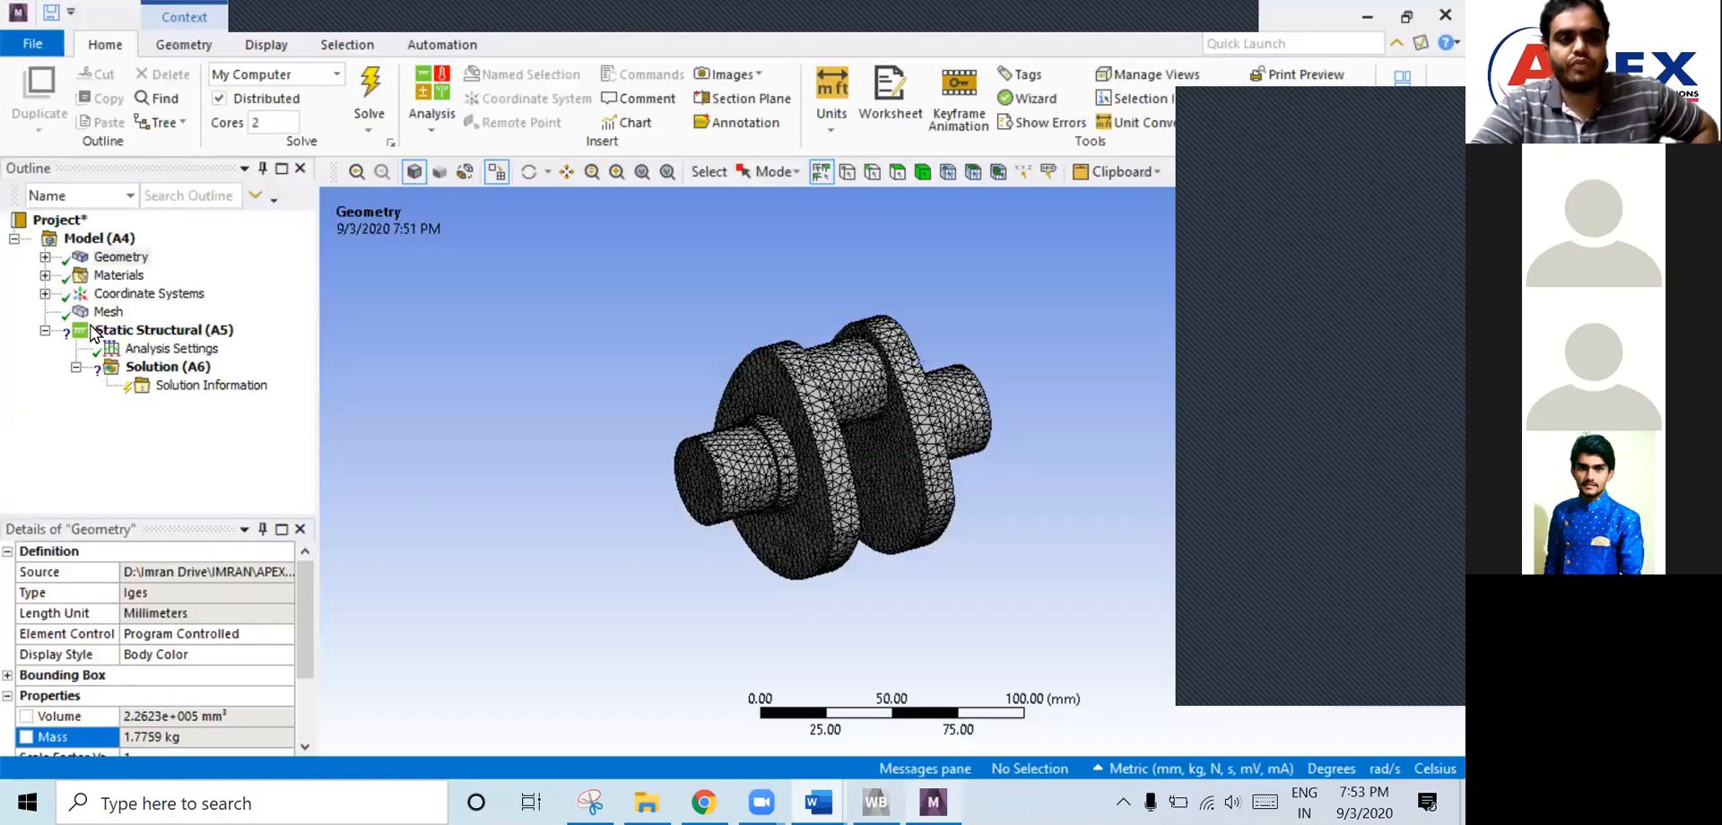
click(238, 314)
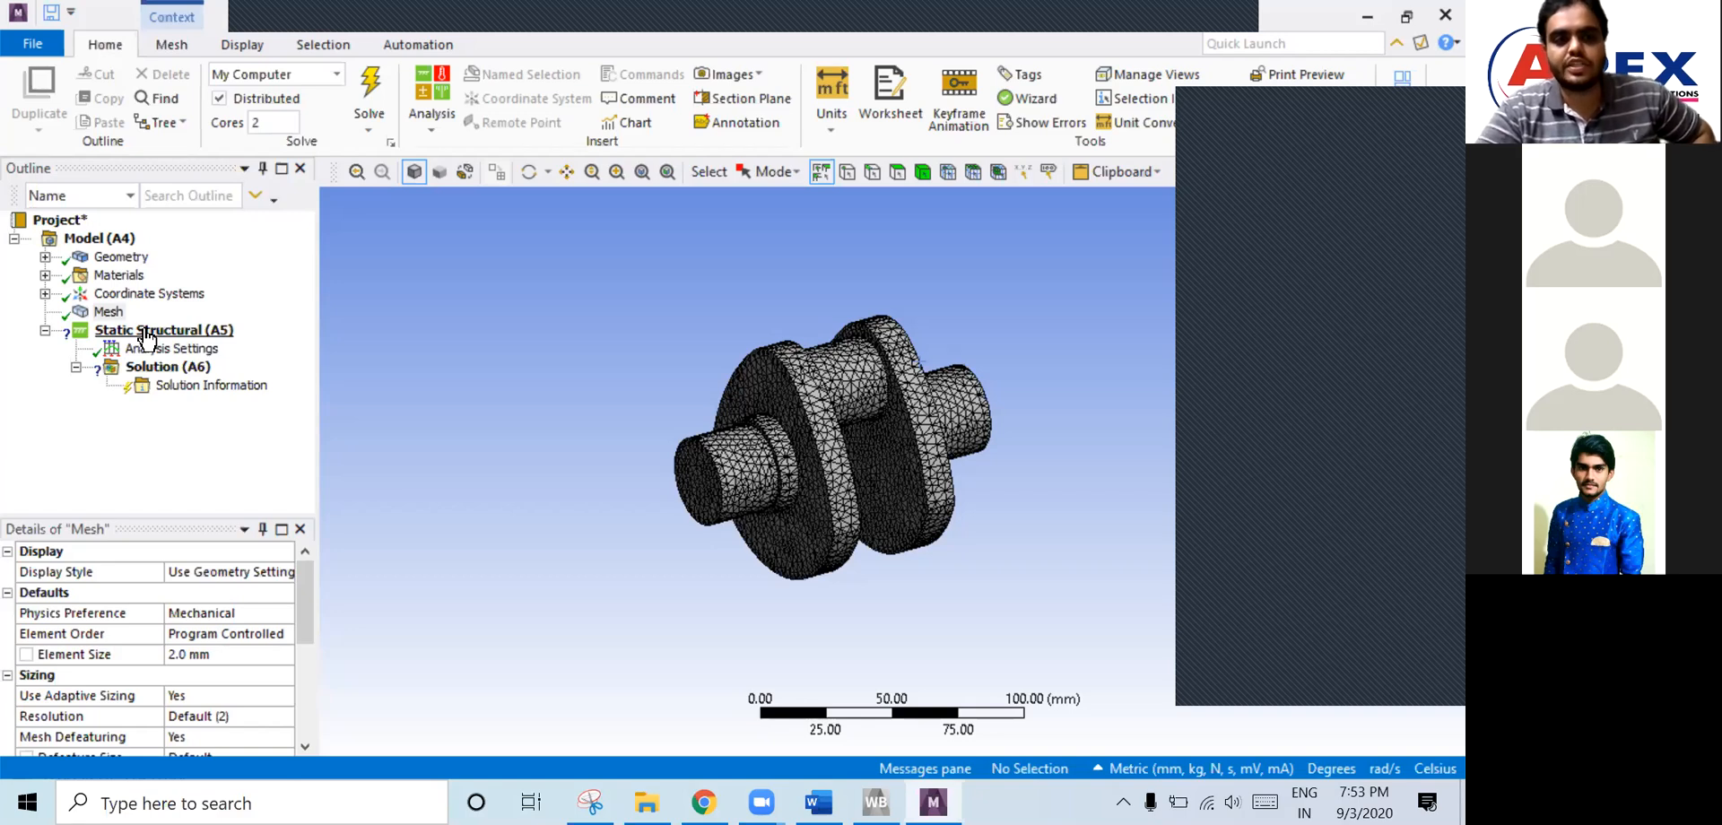
click(145, 331)
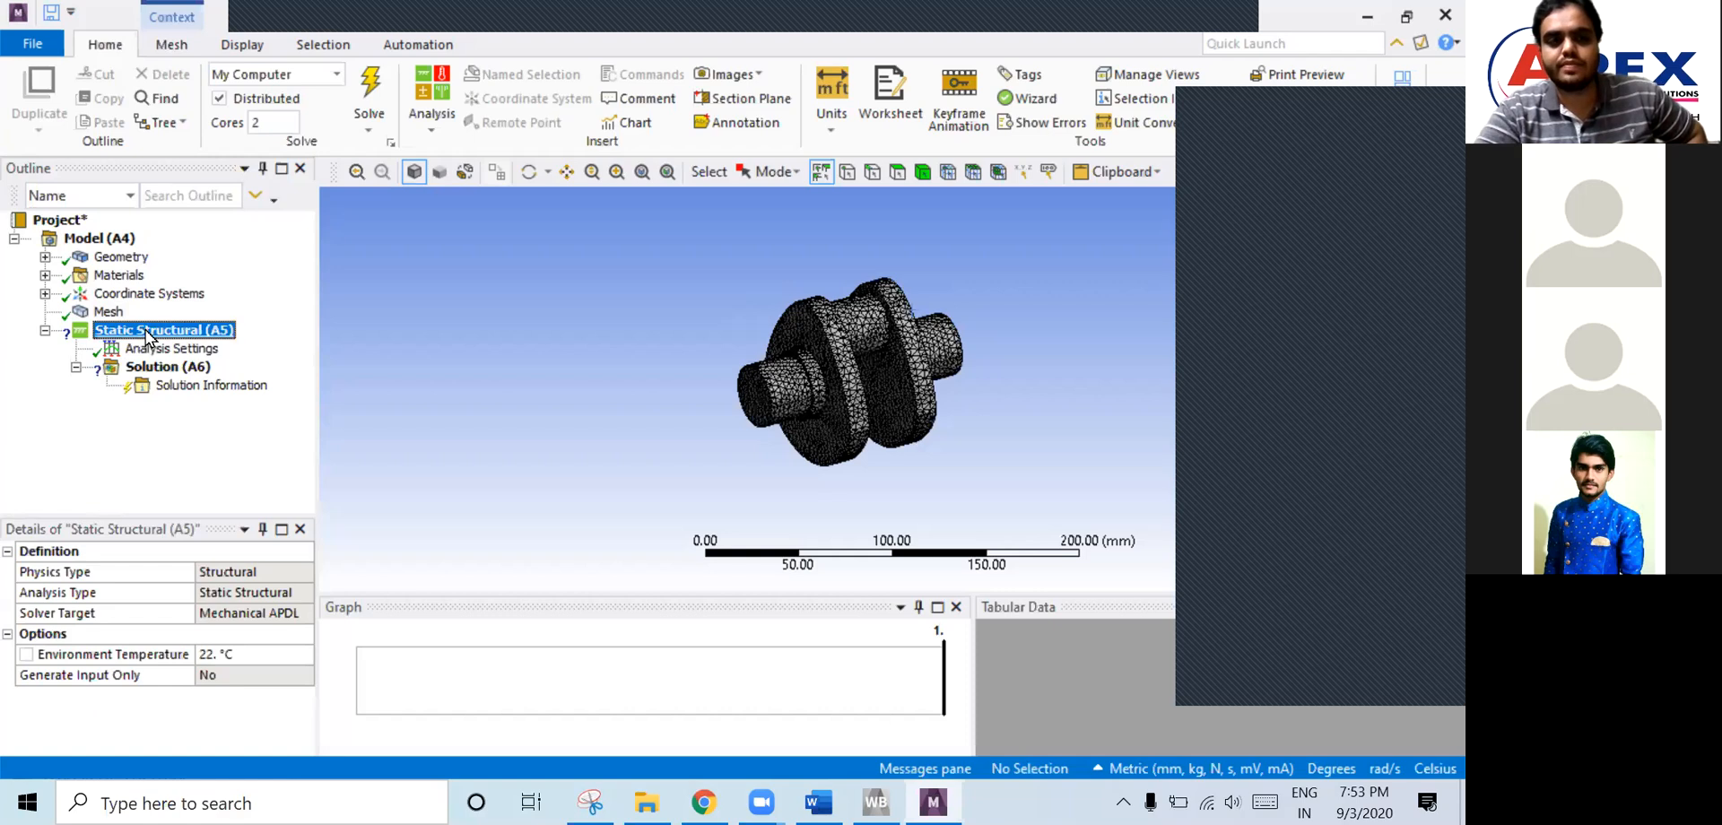
right_click(148, 337)
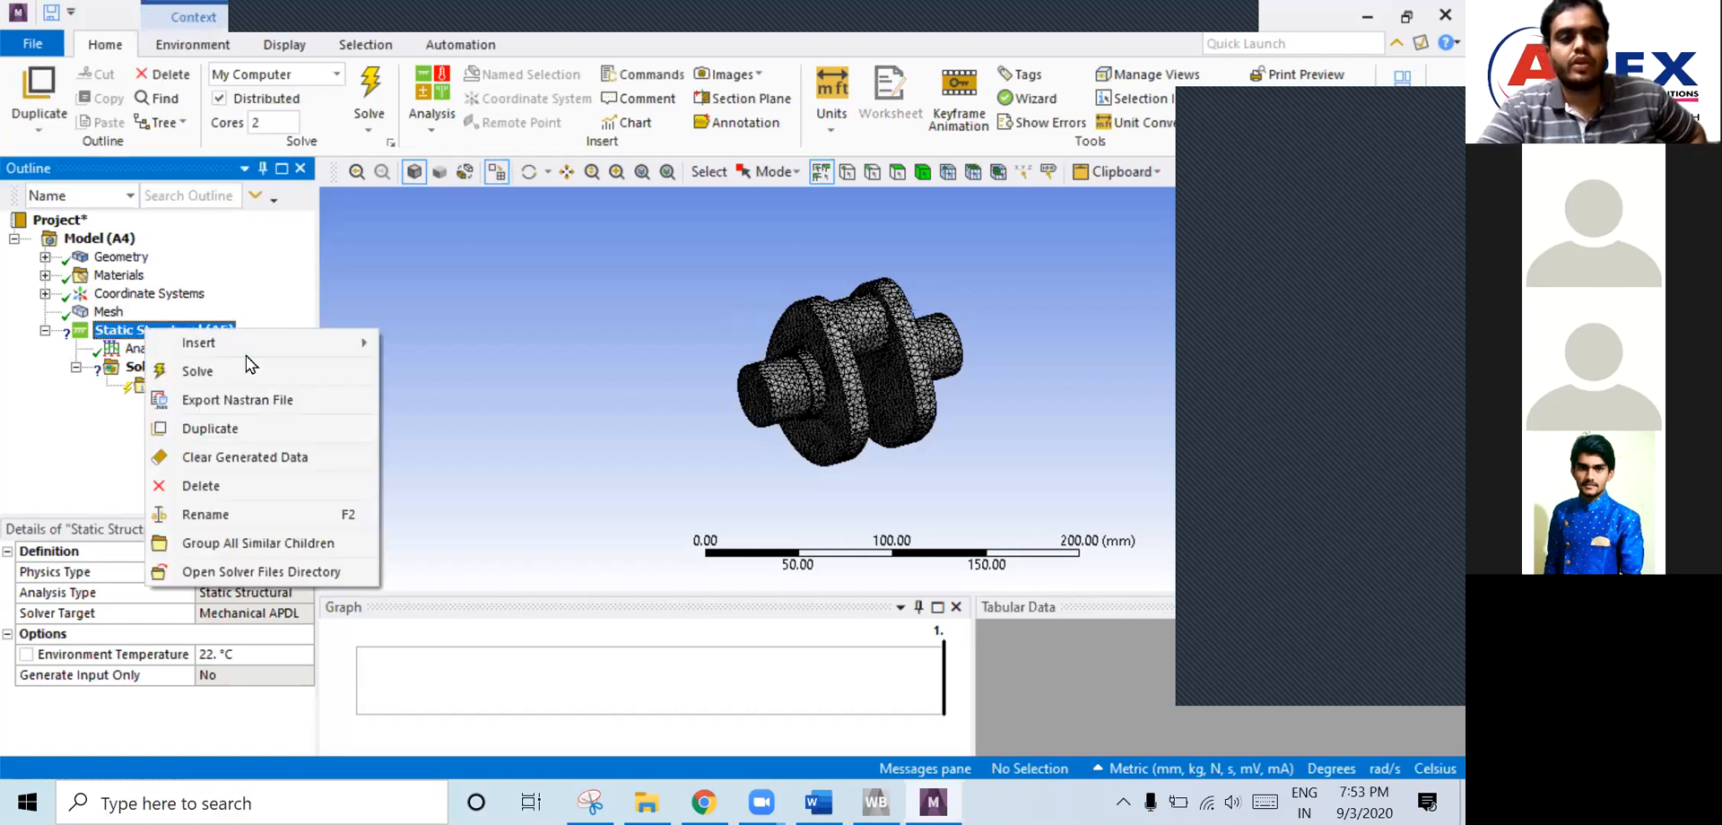
mouse_move(250, 355)
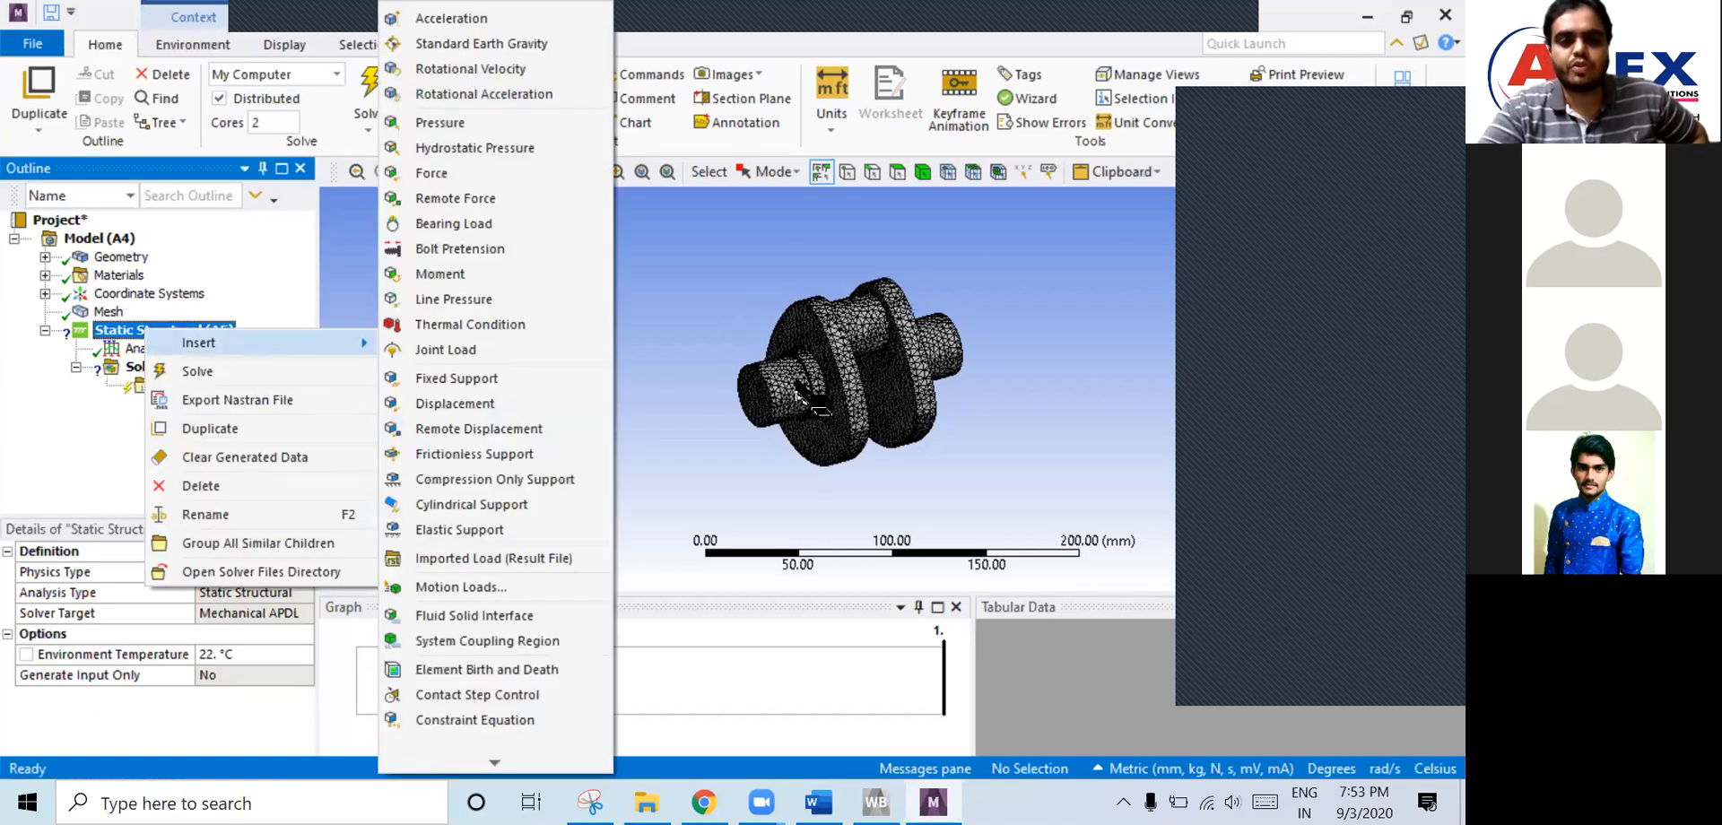
click(318, 369)
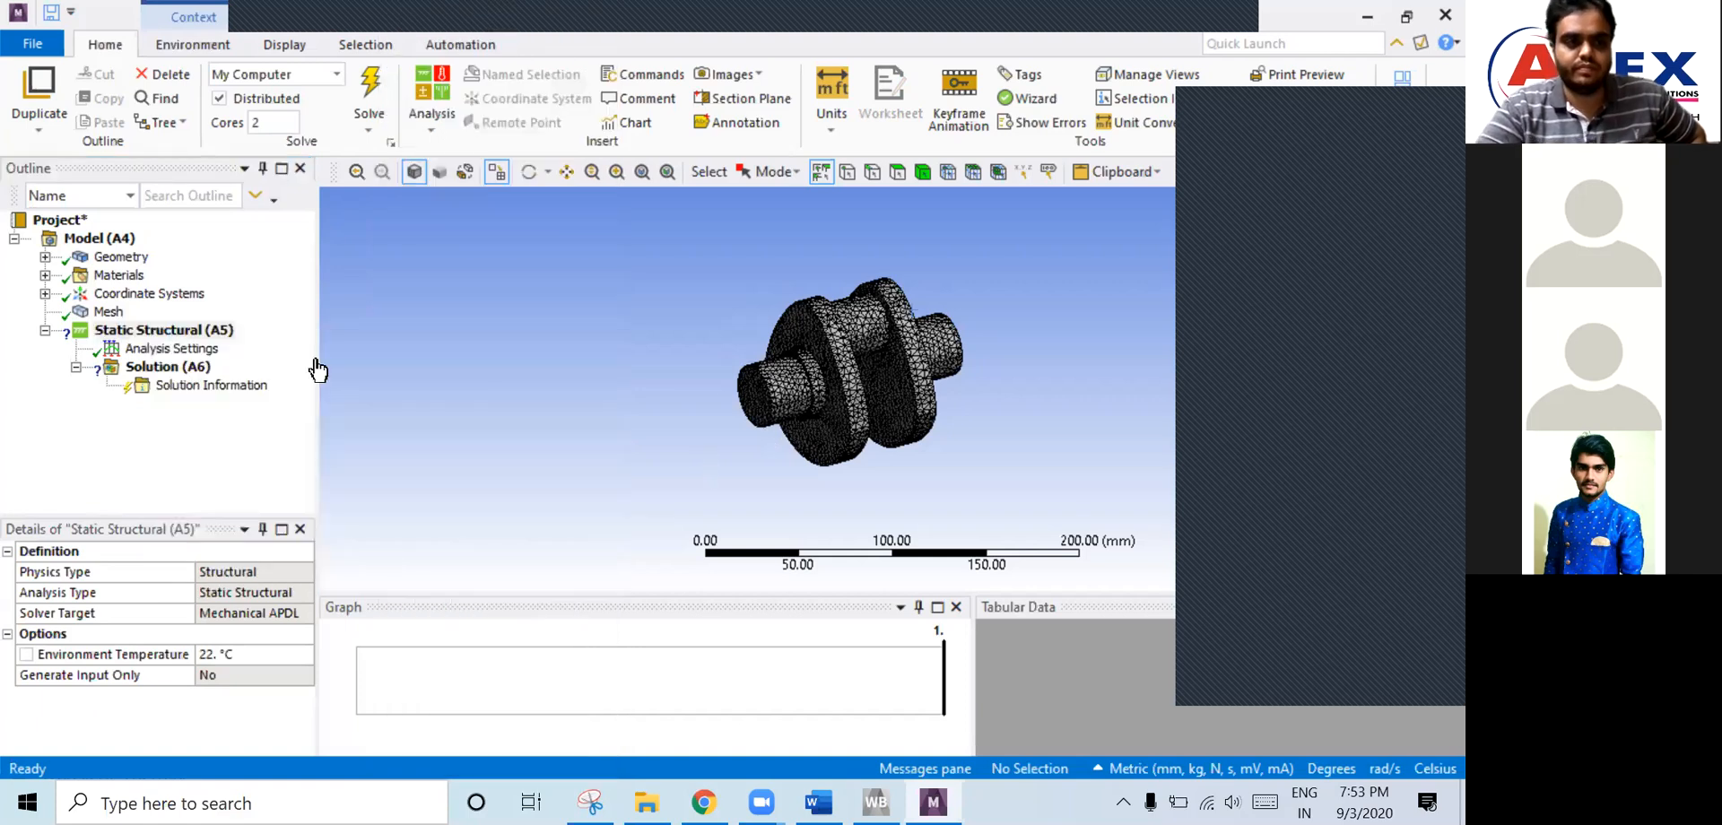
- Turn off the mesh display so the Geometry view shows the plain crankshaft, and compare it with the Mesh view
click(104, 259)
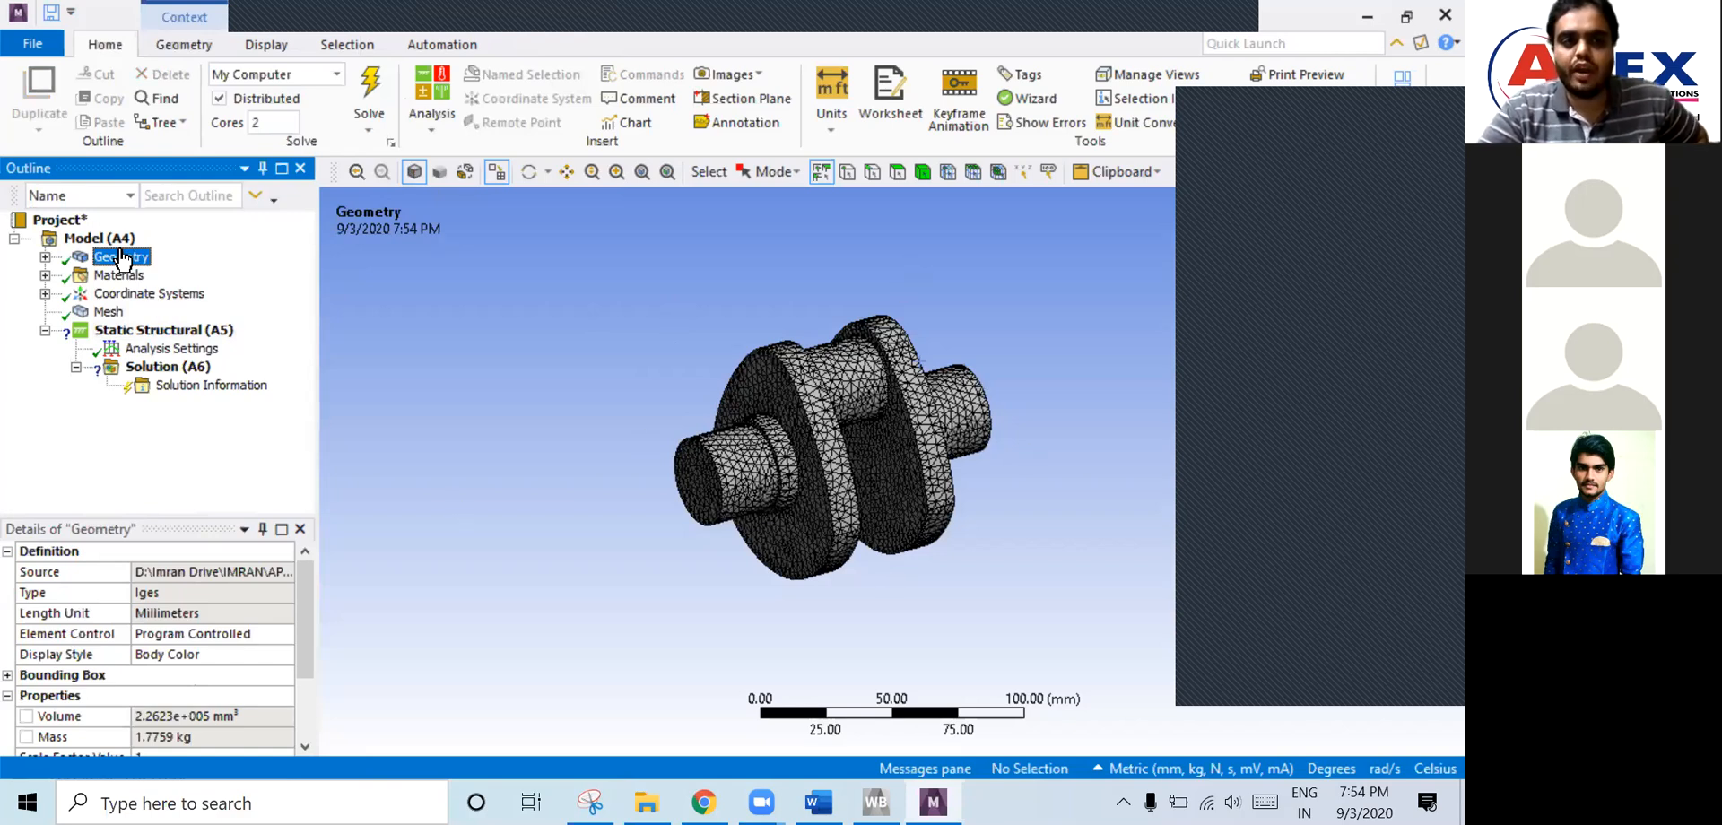
click(496, 172)
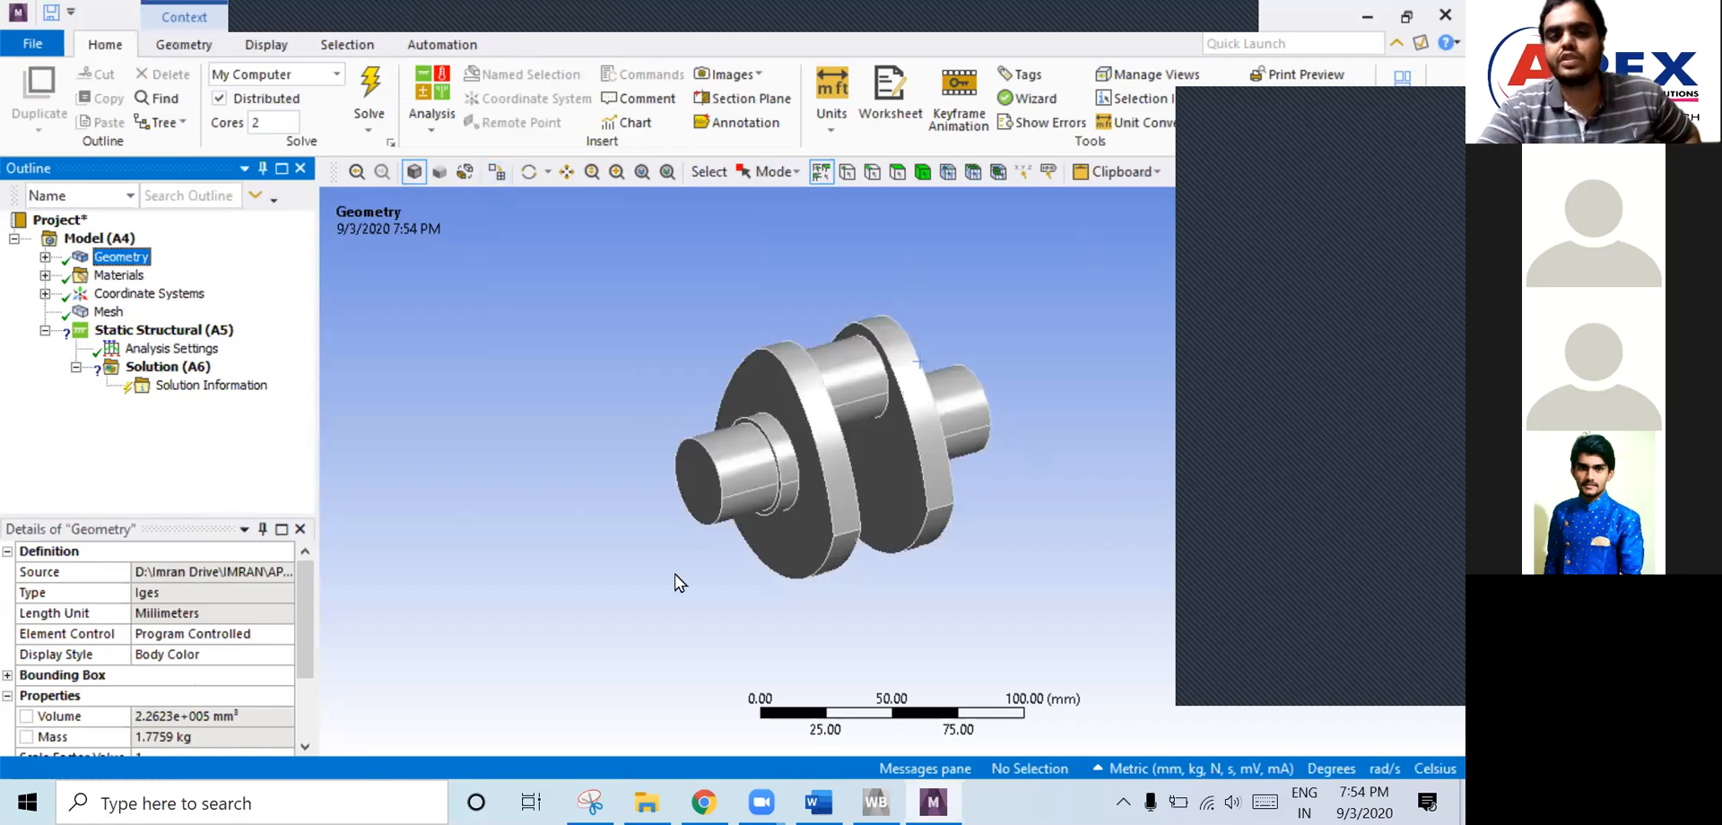
click(113, 313)
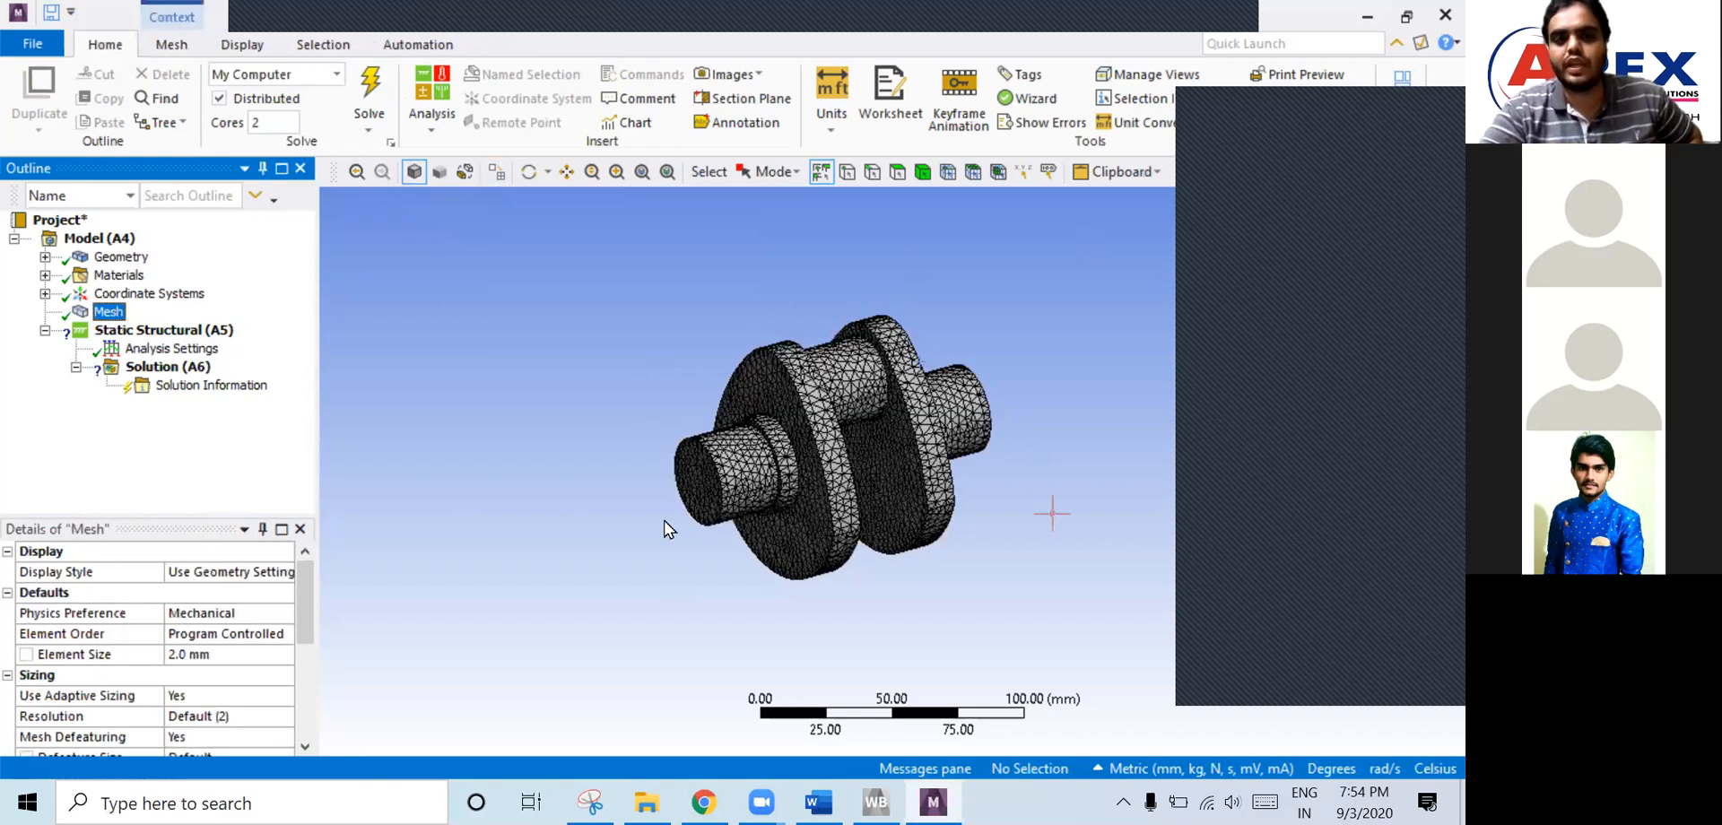
click(129, 260)
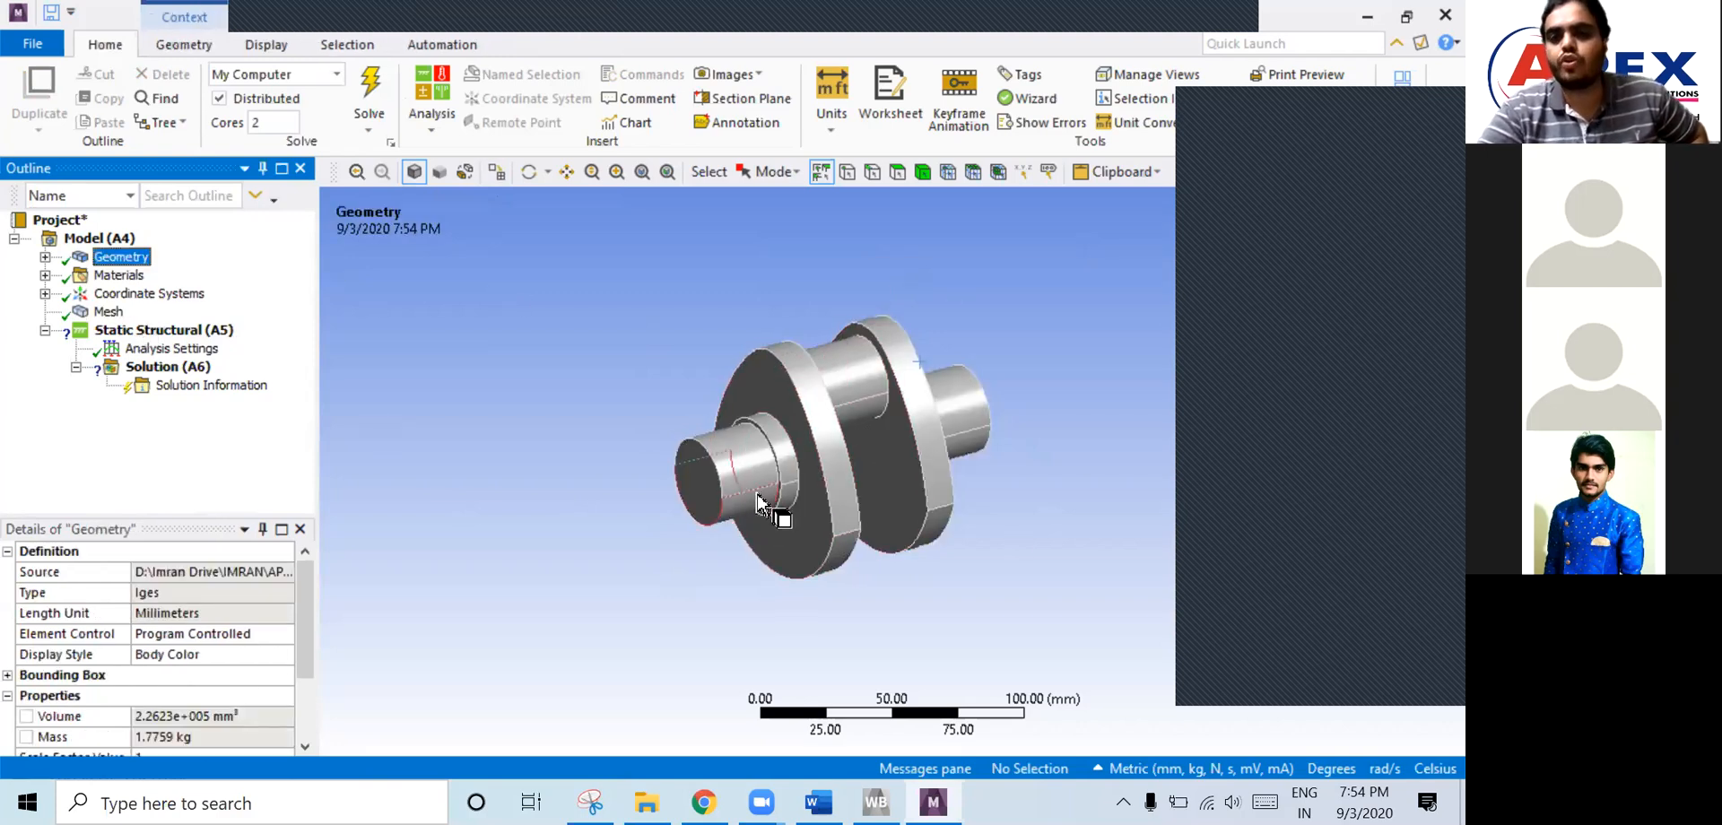
- Insert a Pressure load under Static Structural and scope it to the upper face of the crankpin
click(164, 332)
right_click(165, 329)
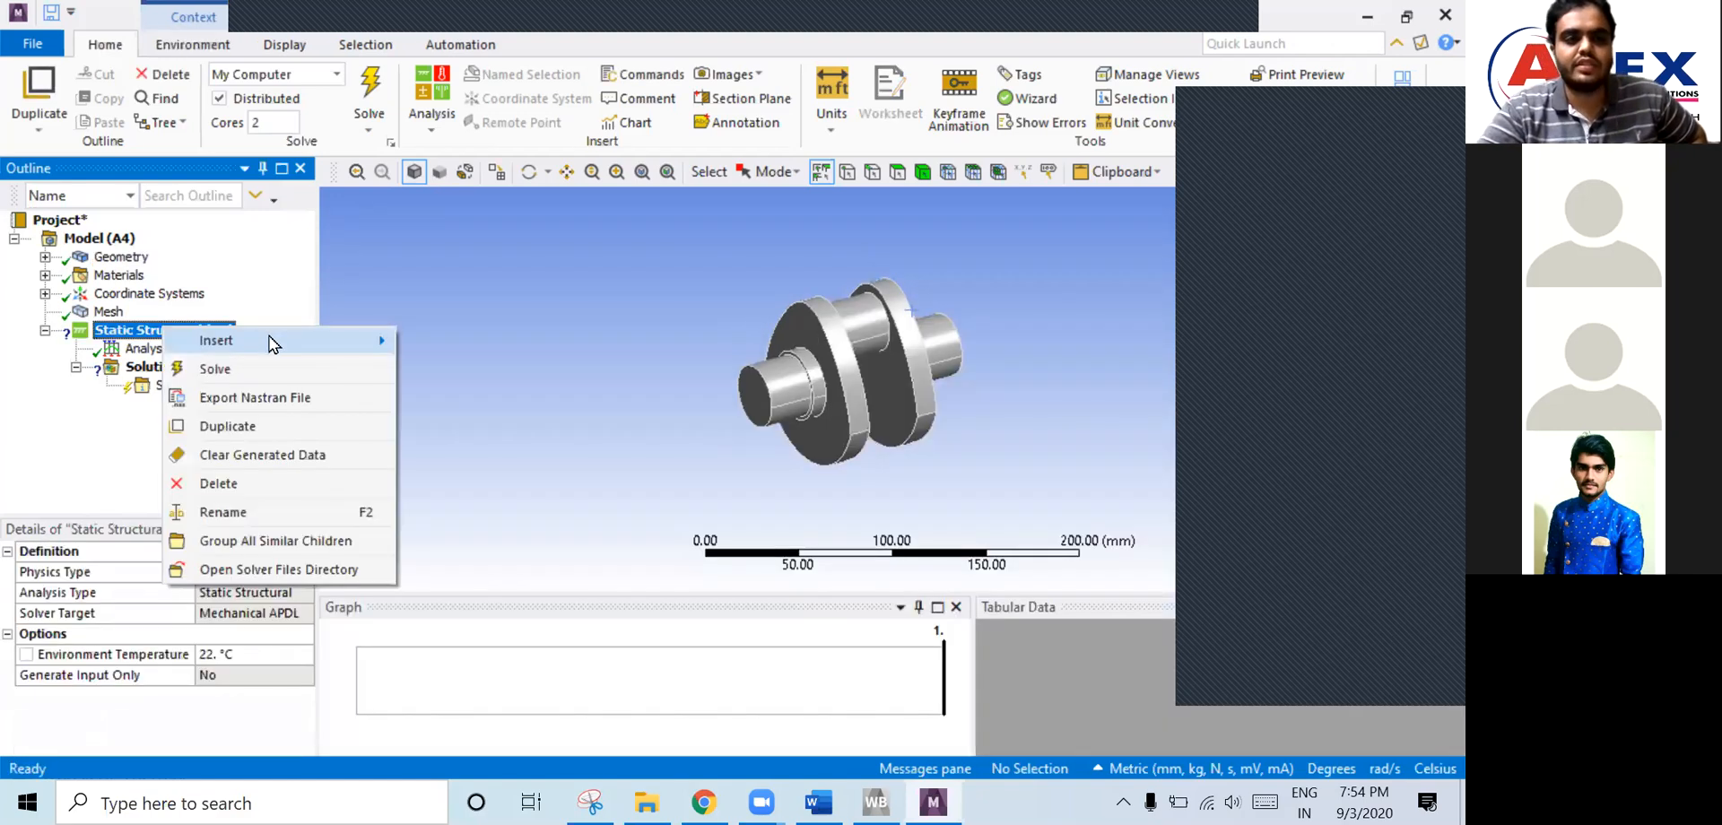
mouse_move(369, 339)
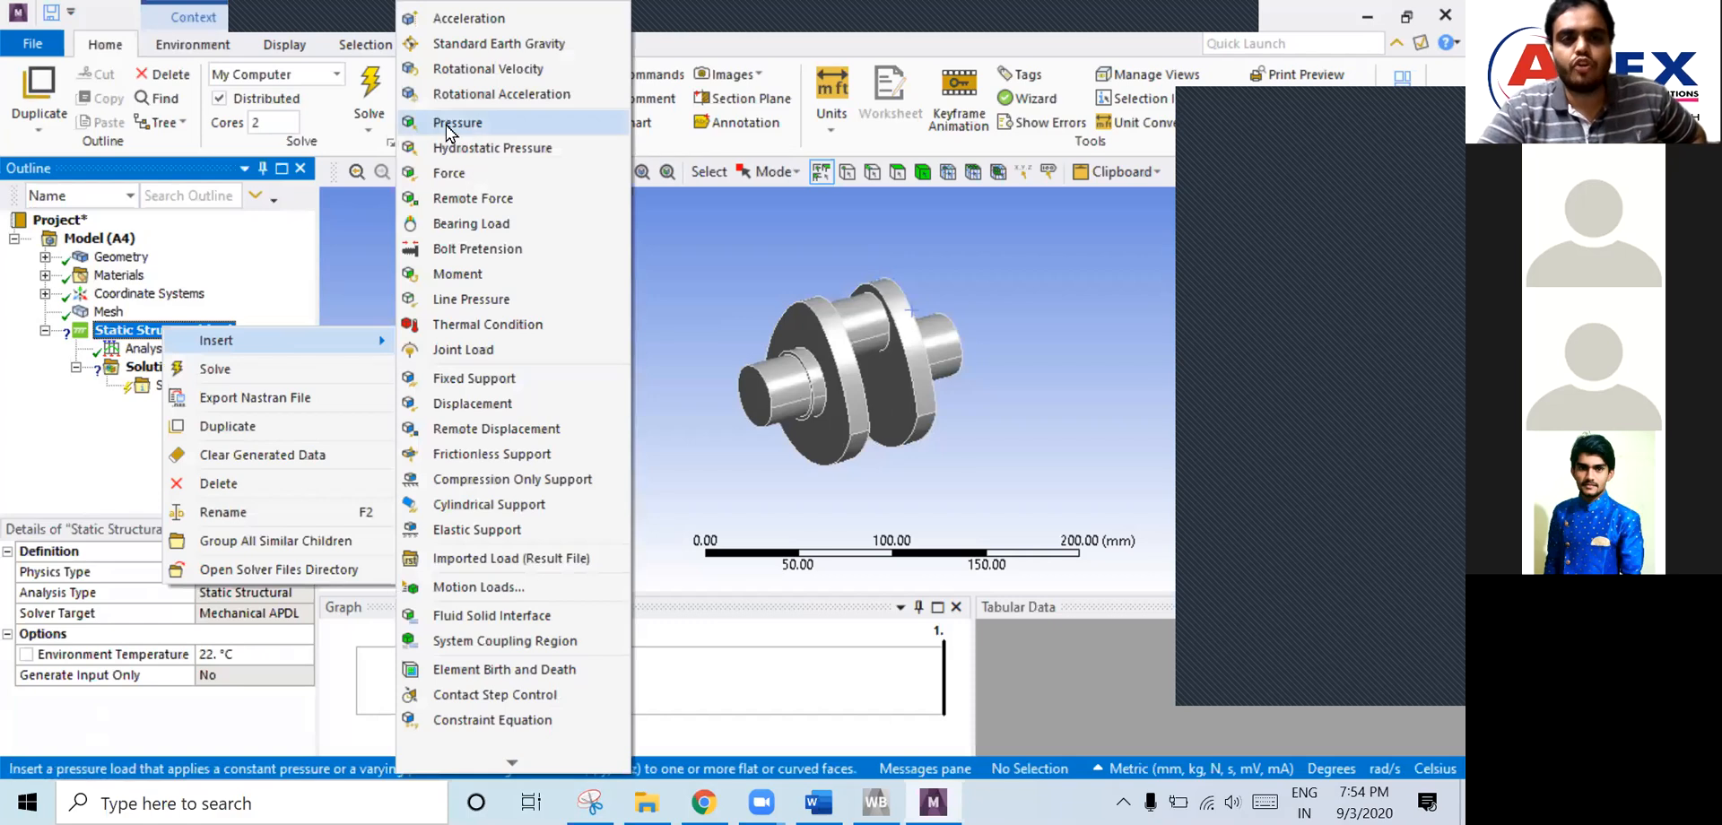
click(474, 124)
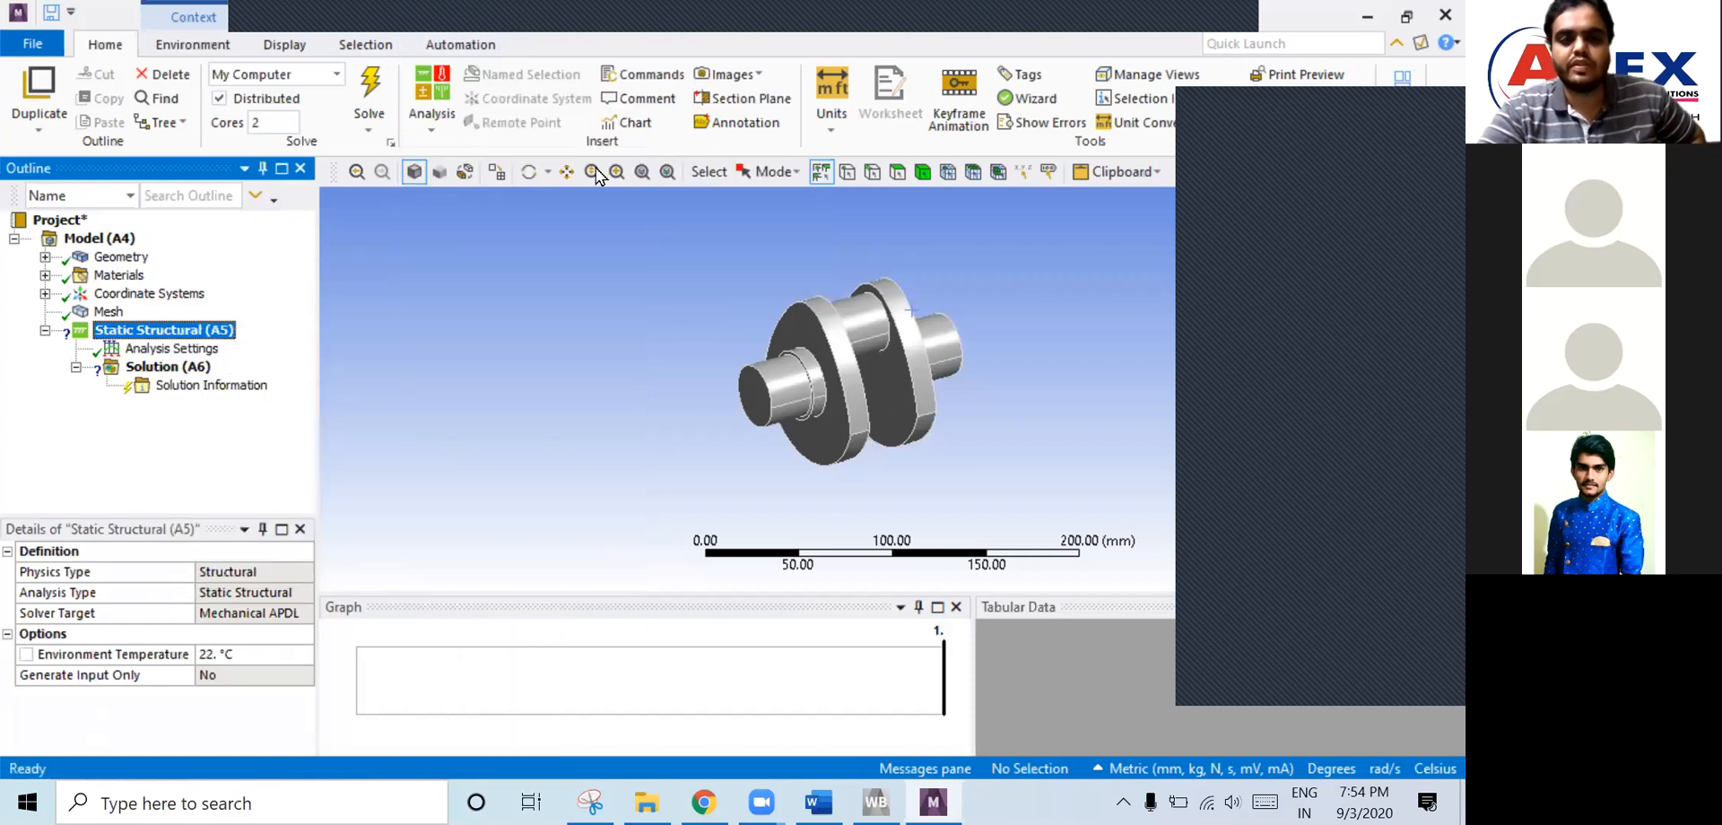
click(857, 305)
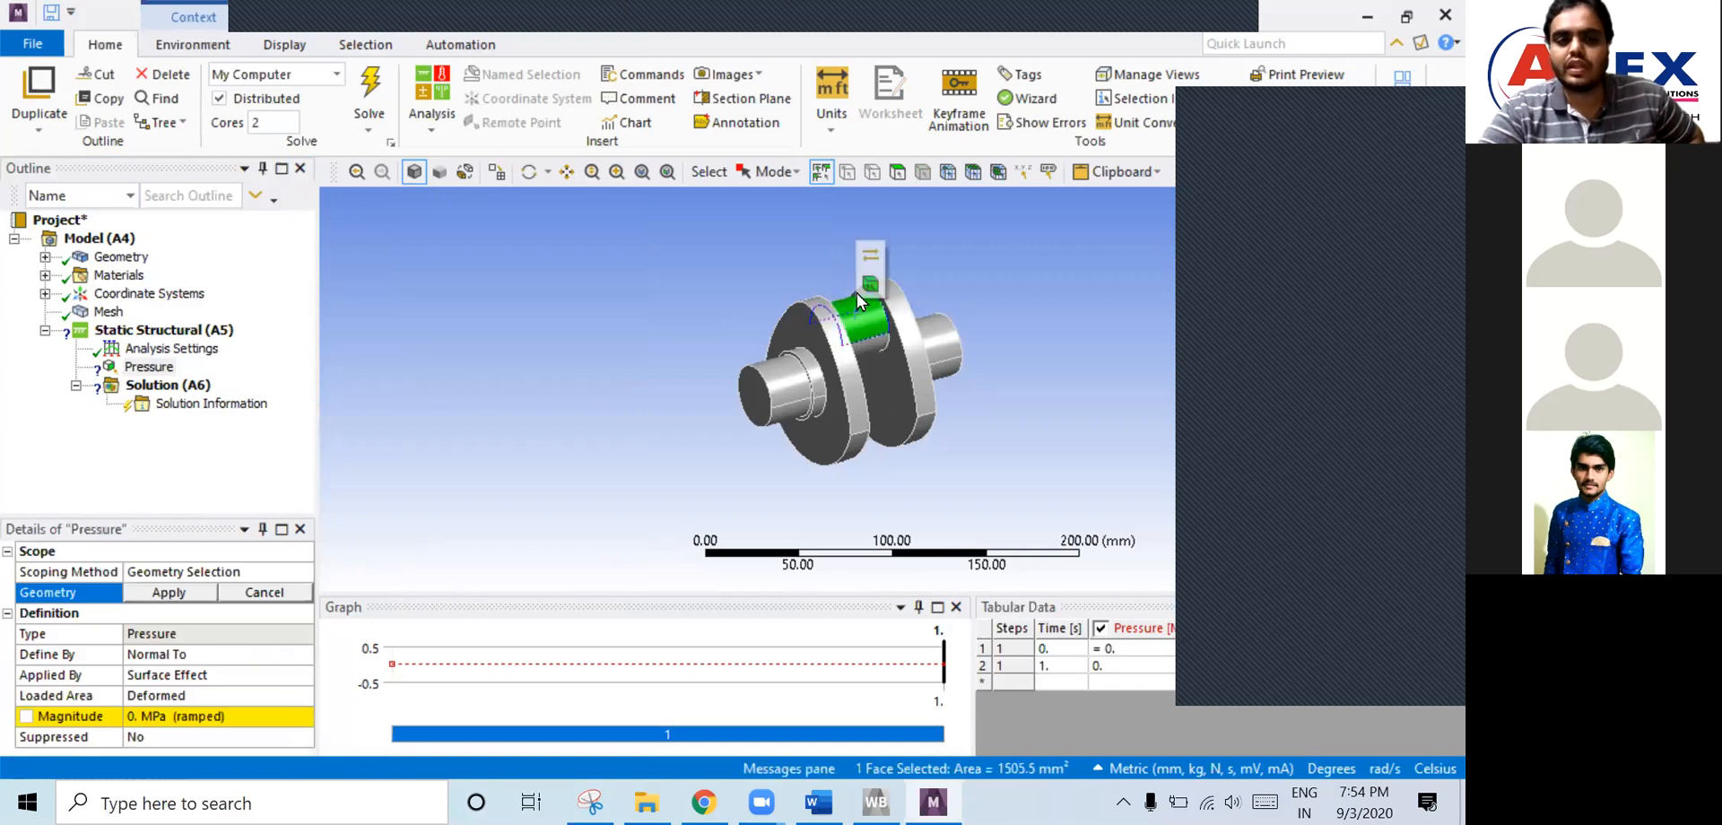
click(182, 594)
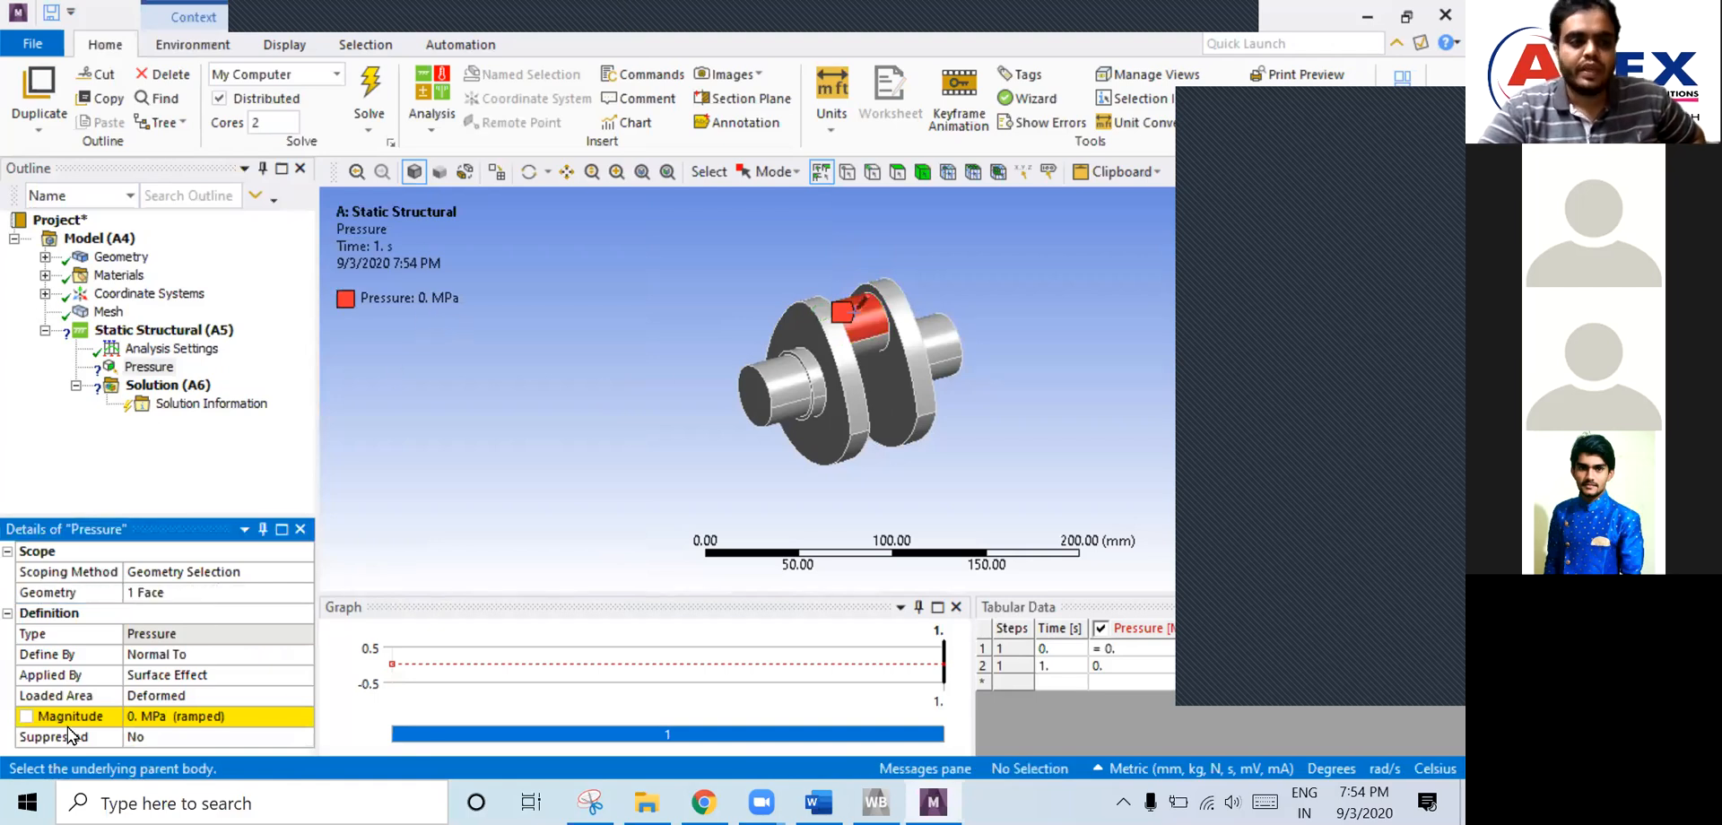
- Look up the crankpin pressure in the Word document's boundary conditions section and set the pressure magnitude to 3.5 MPa
click(164, 718)
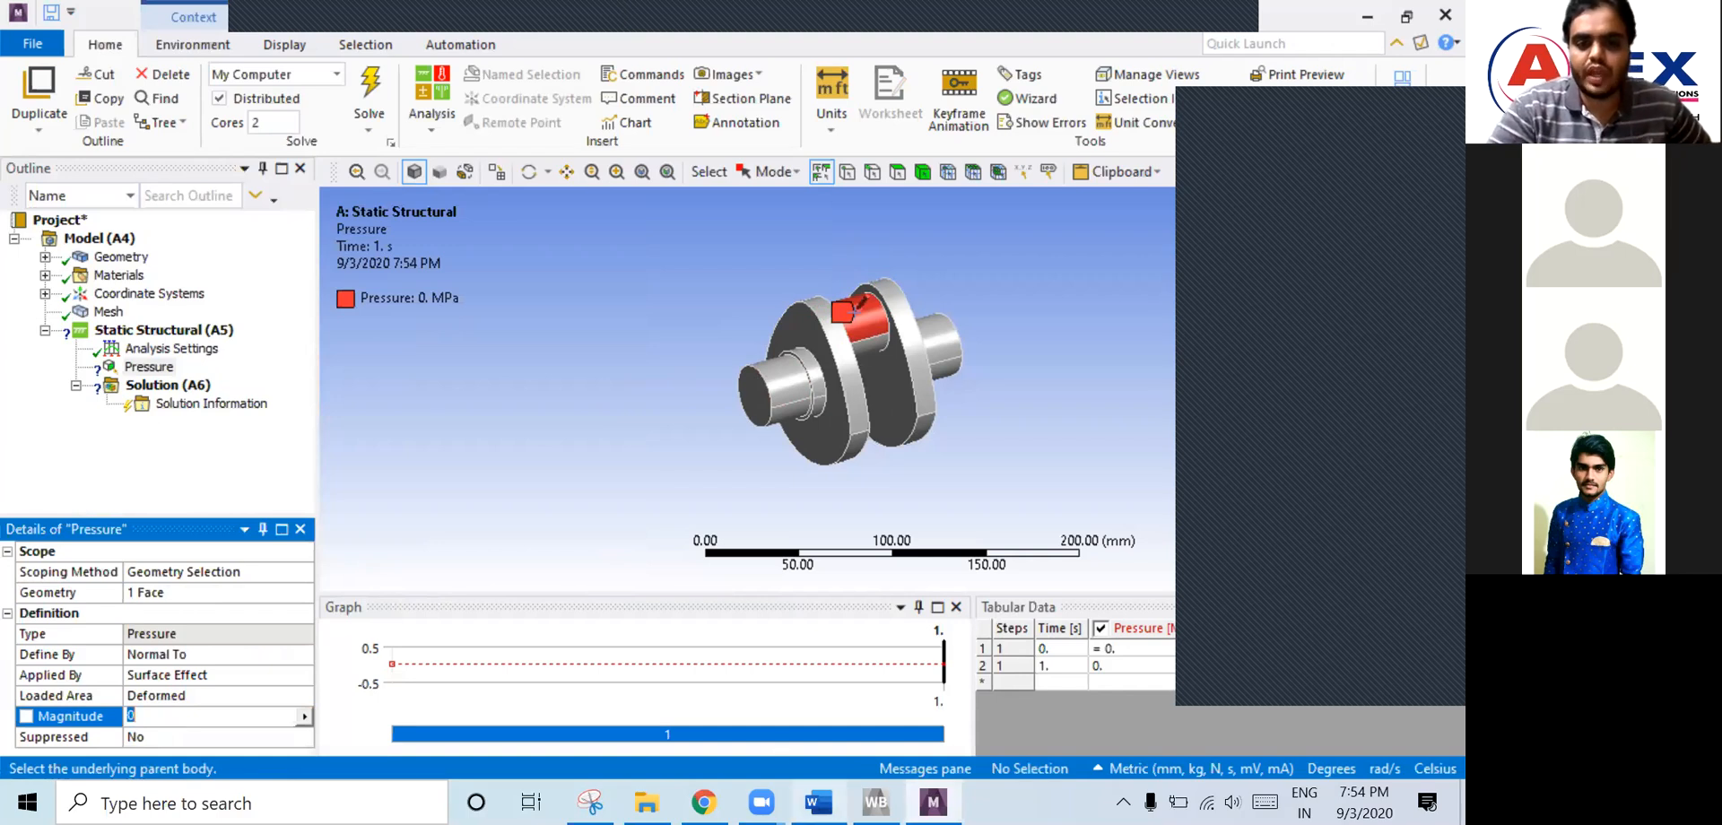
click(818, 803)
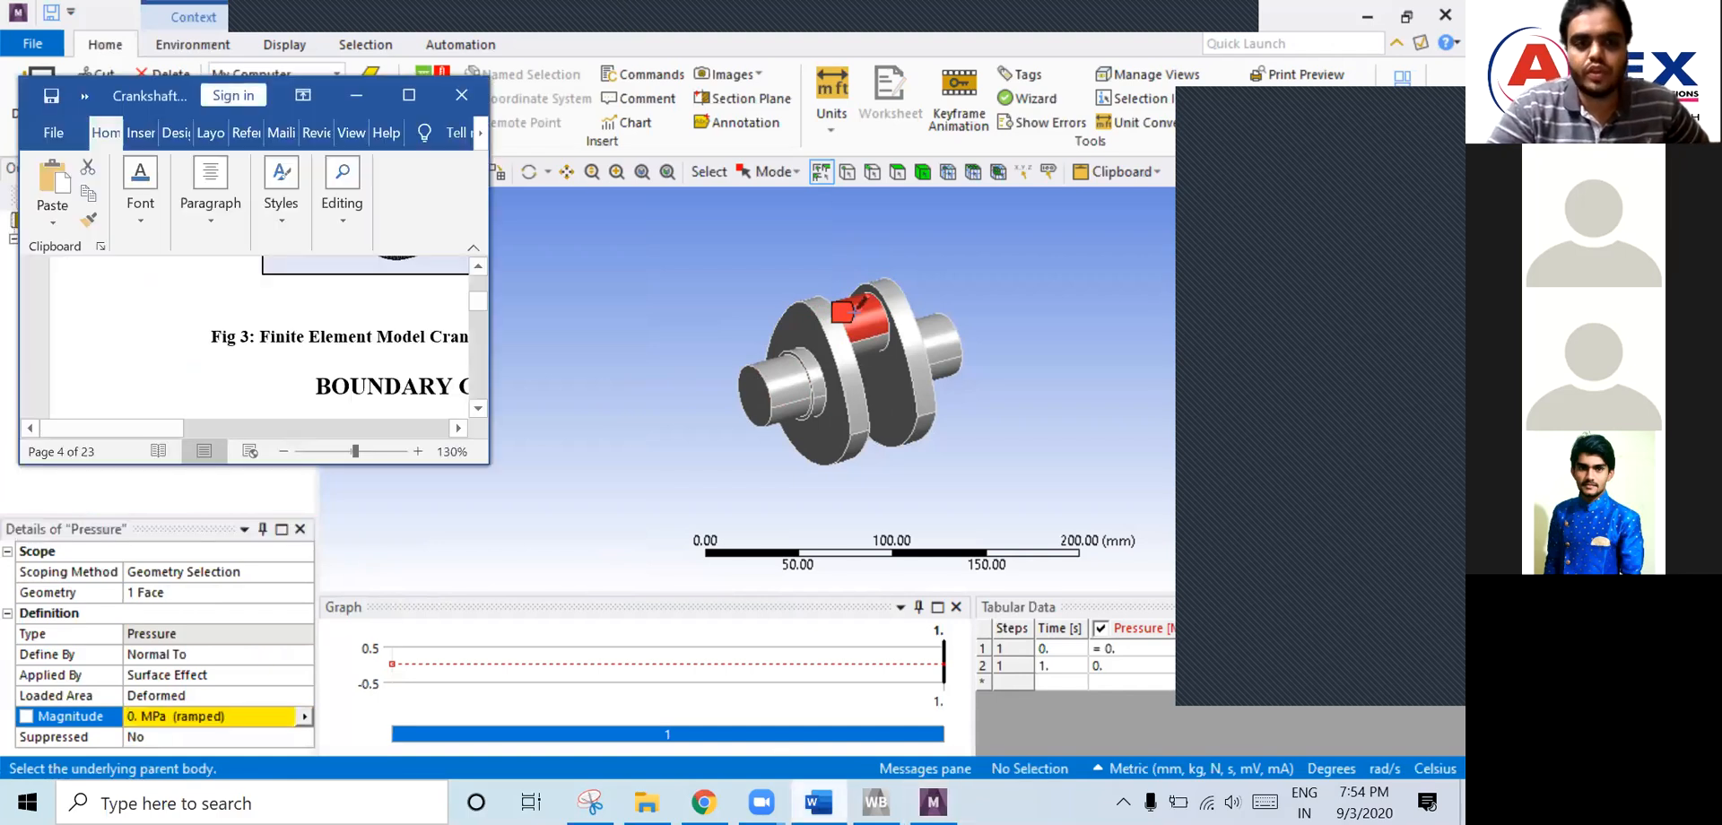
click(408, 95)
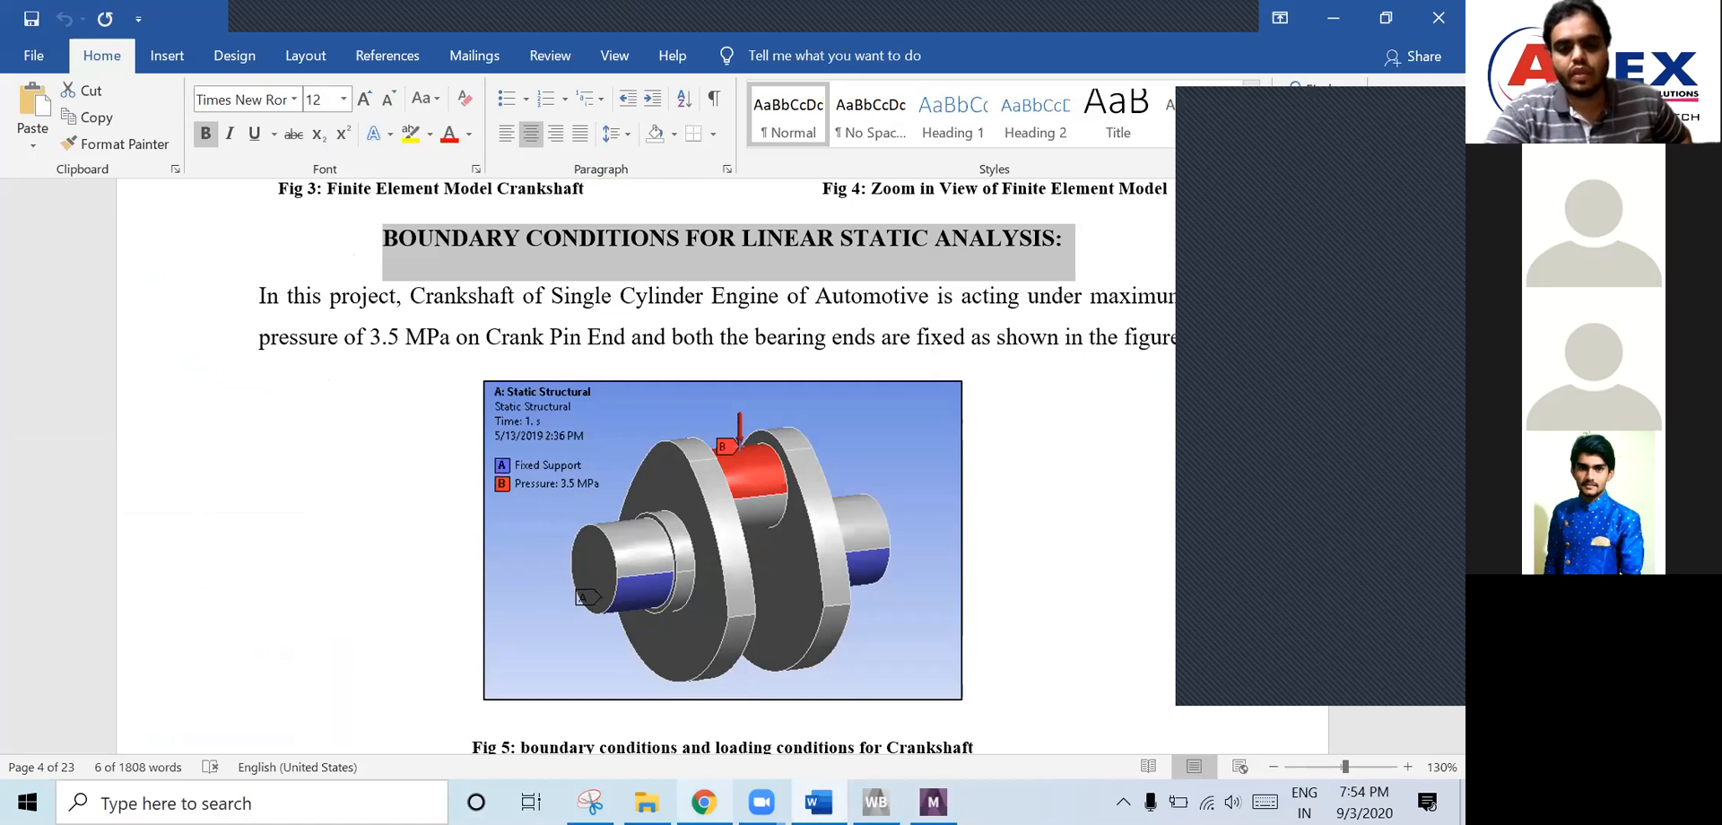
click(933, 803)
click(242, 709)
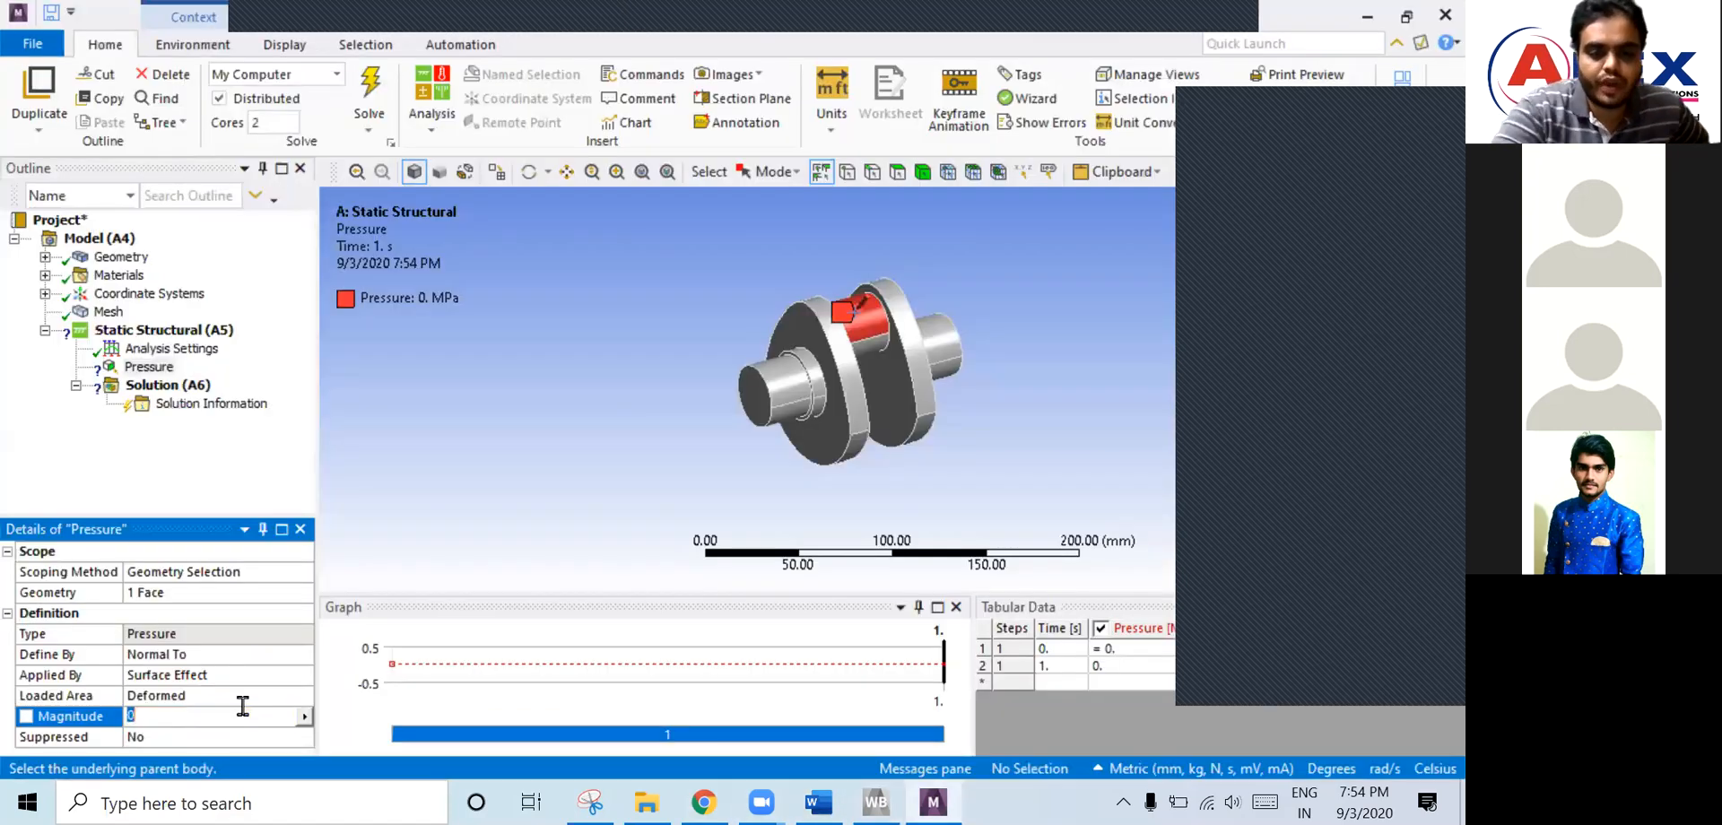
text(3)
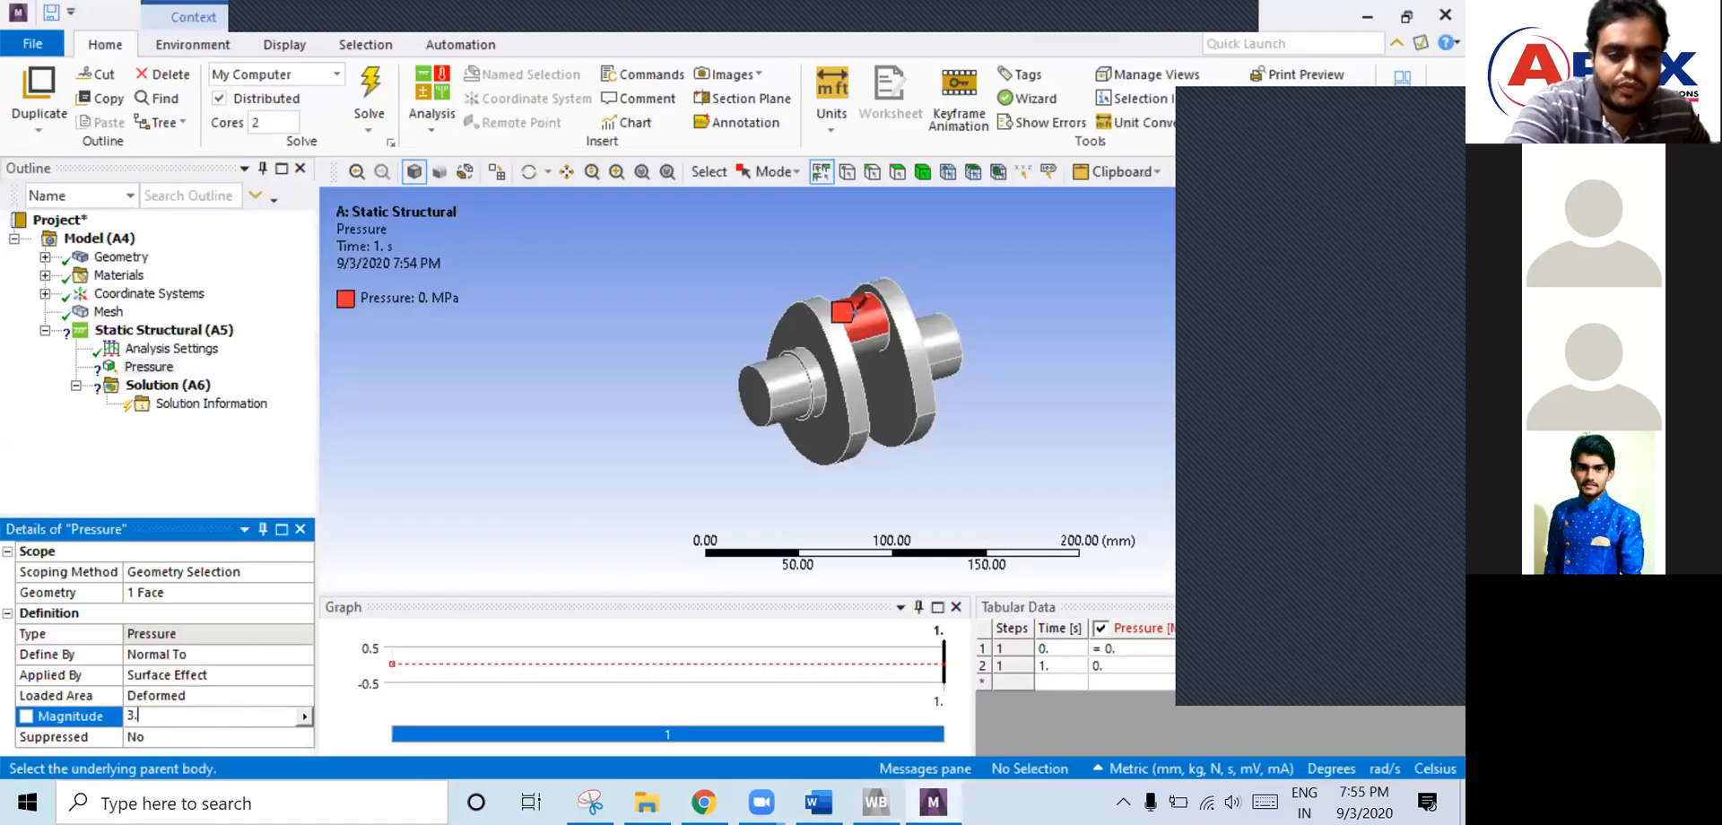
text(.5)
key(Return)
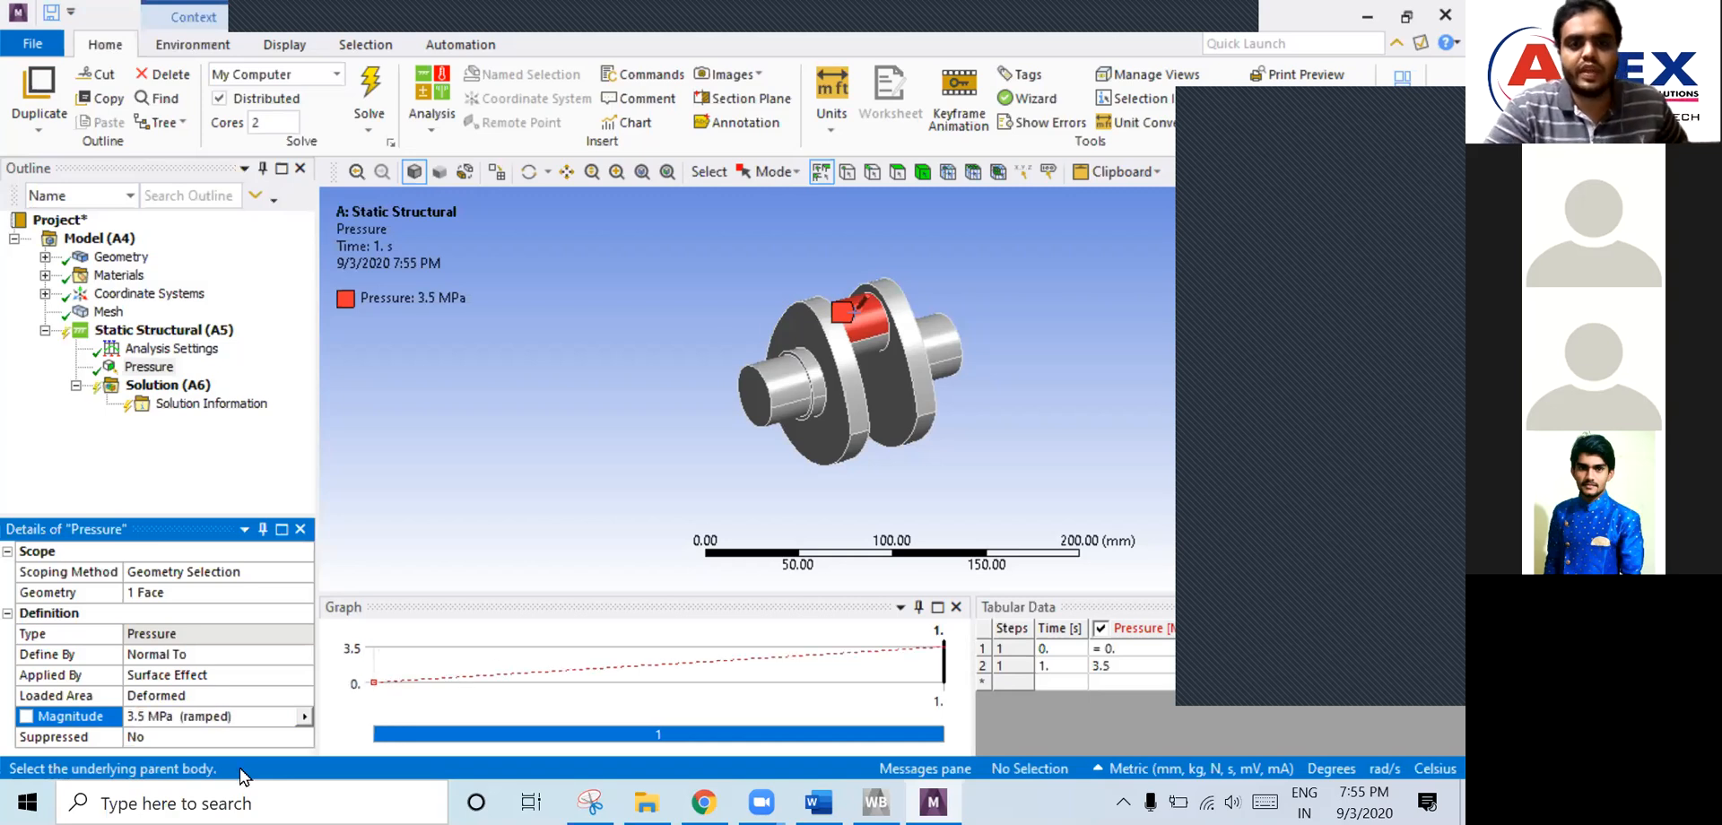
- Try a pressure magnitude of -3.5 MPa to reverse the load direction, and set it back to 3.5 MPa
middle_drag(909, 294, 771, 391)
middle_drag(936, 396, 882, 363)
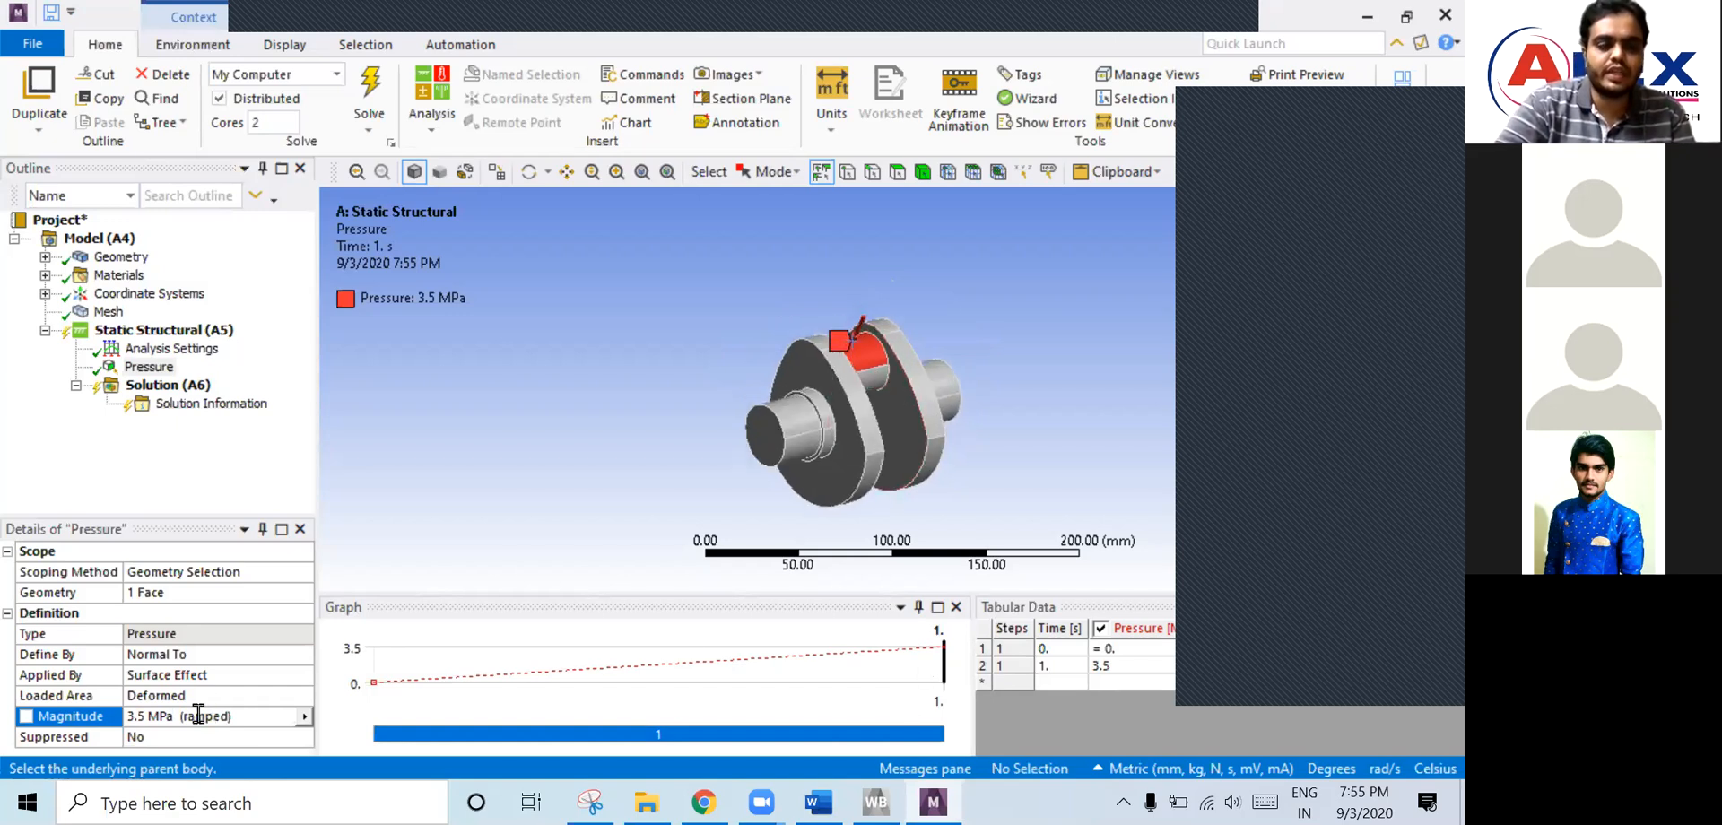
click(199, 715)
text(-)
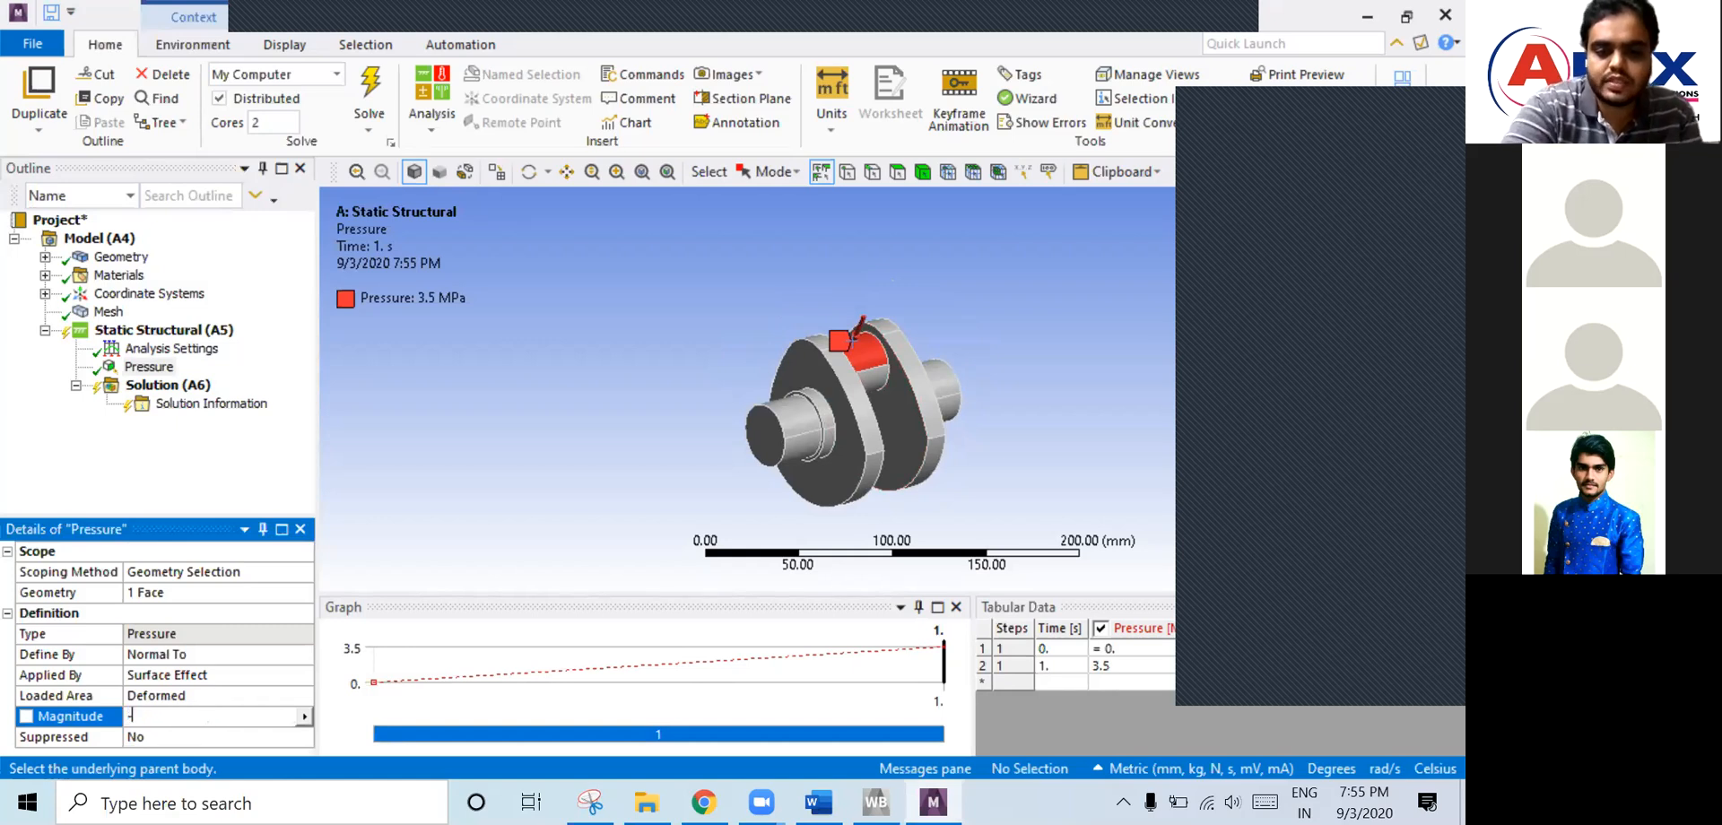
text(3.5)
key(Return)
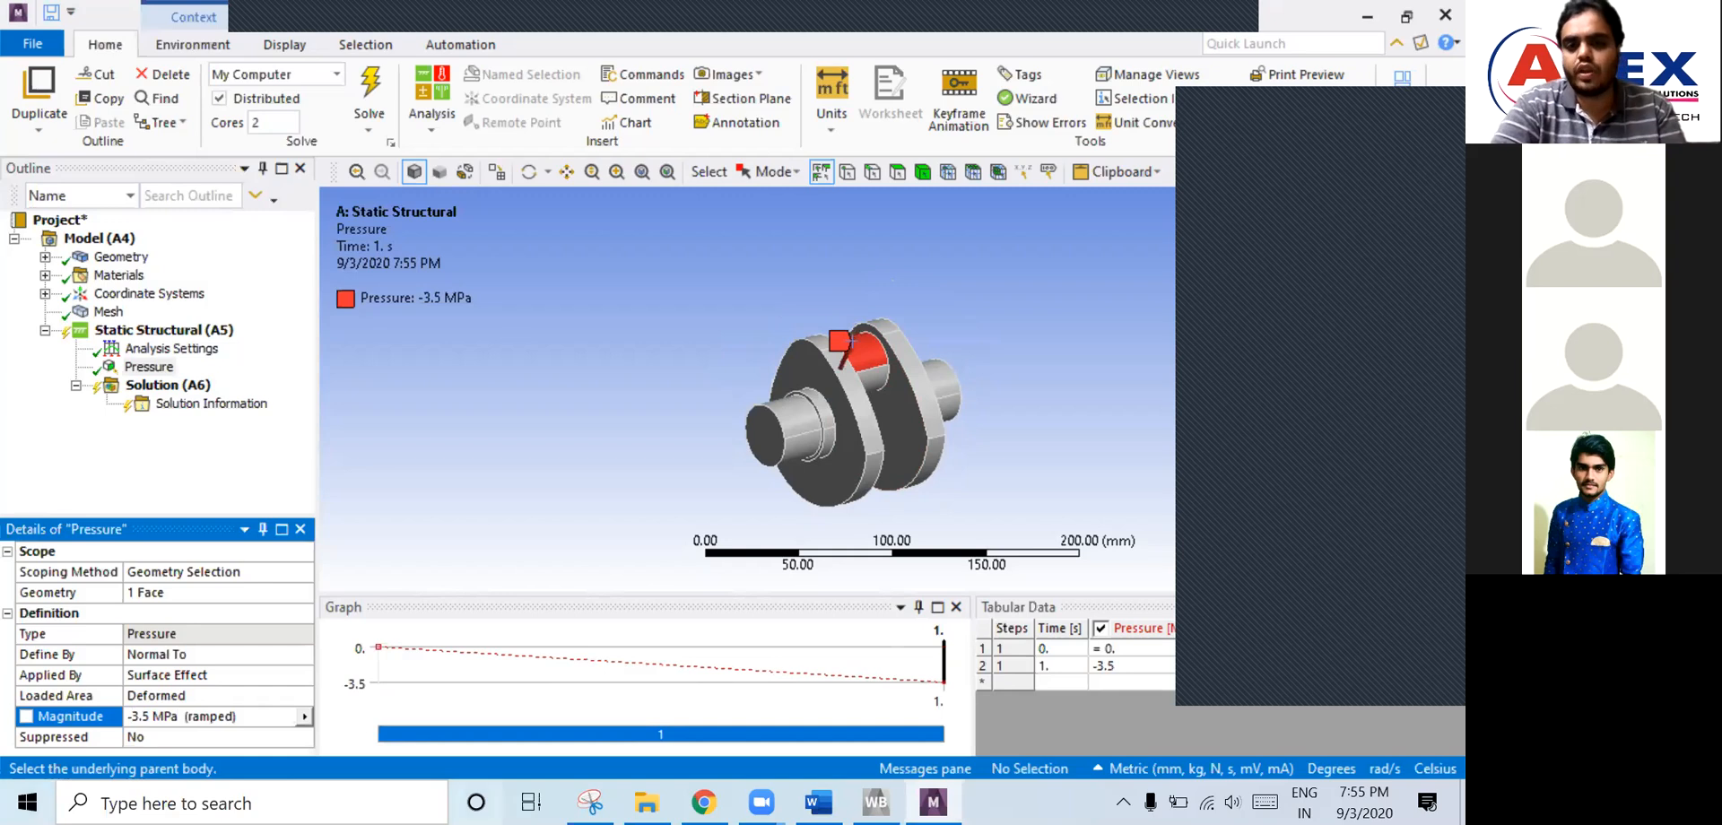
click(240, 716)
text(3)
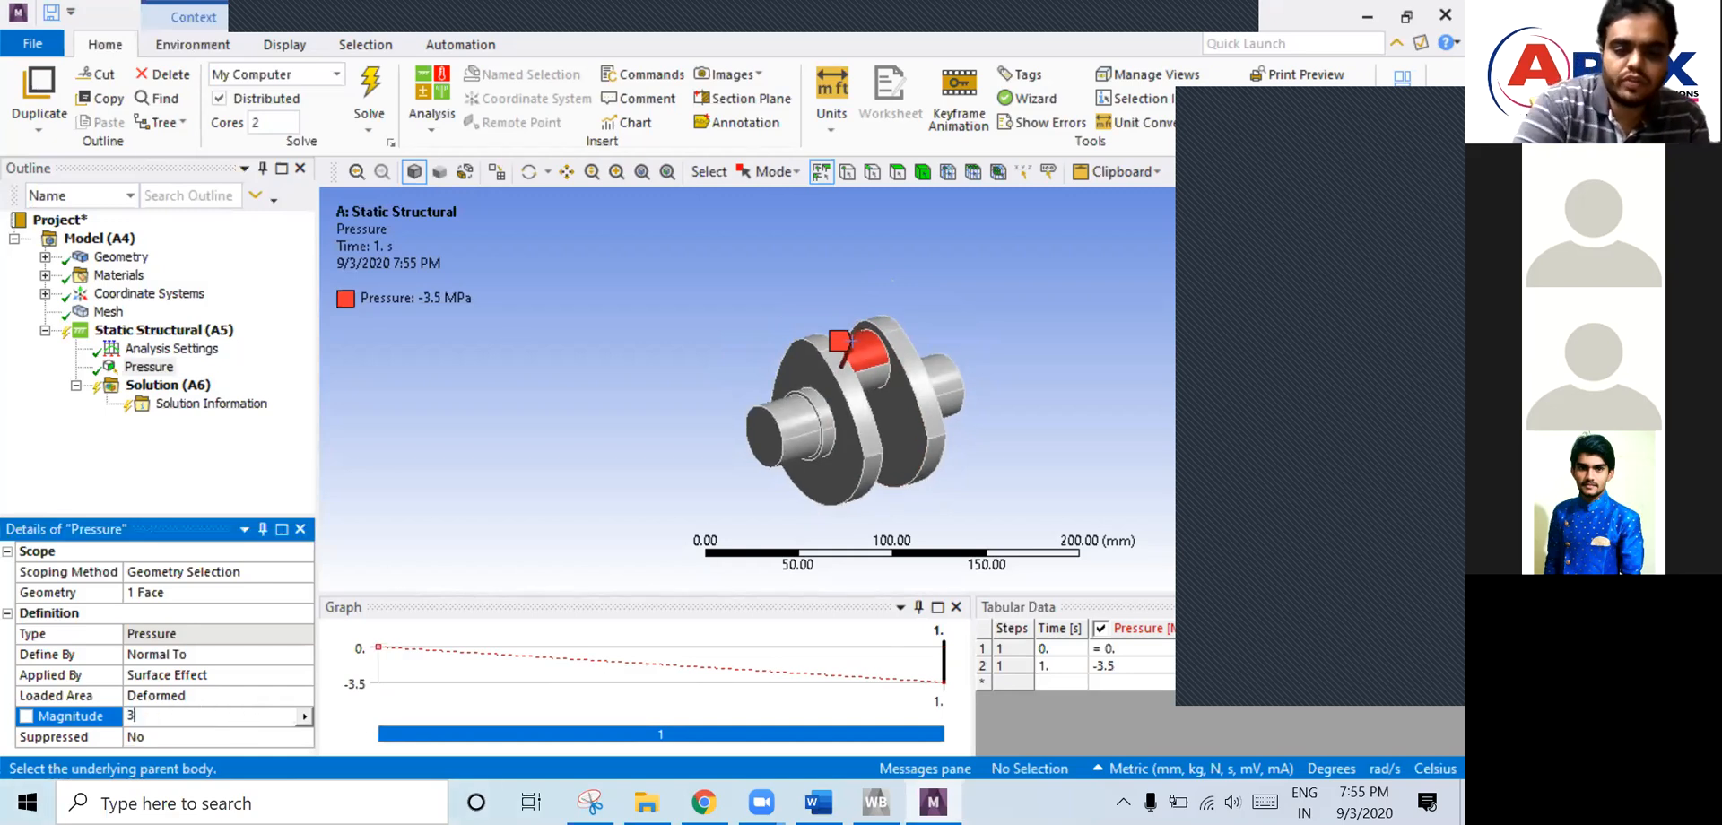
text(.5)
key(Return)
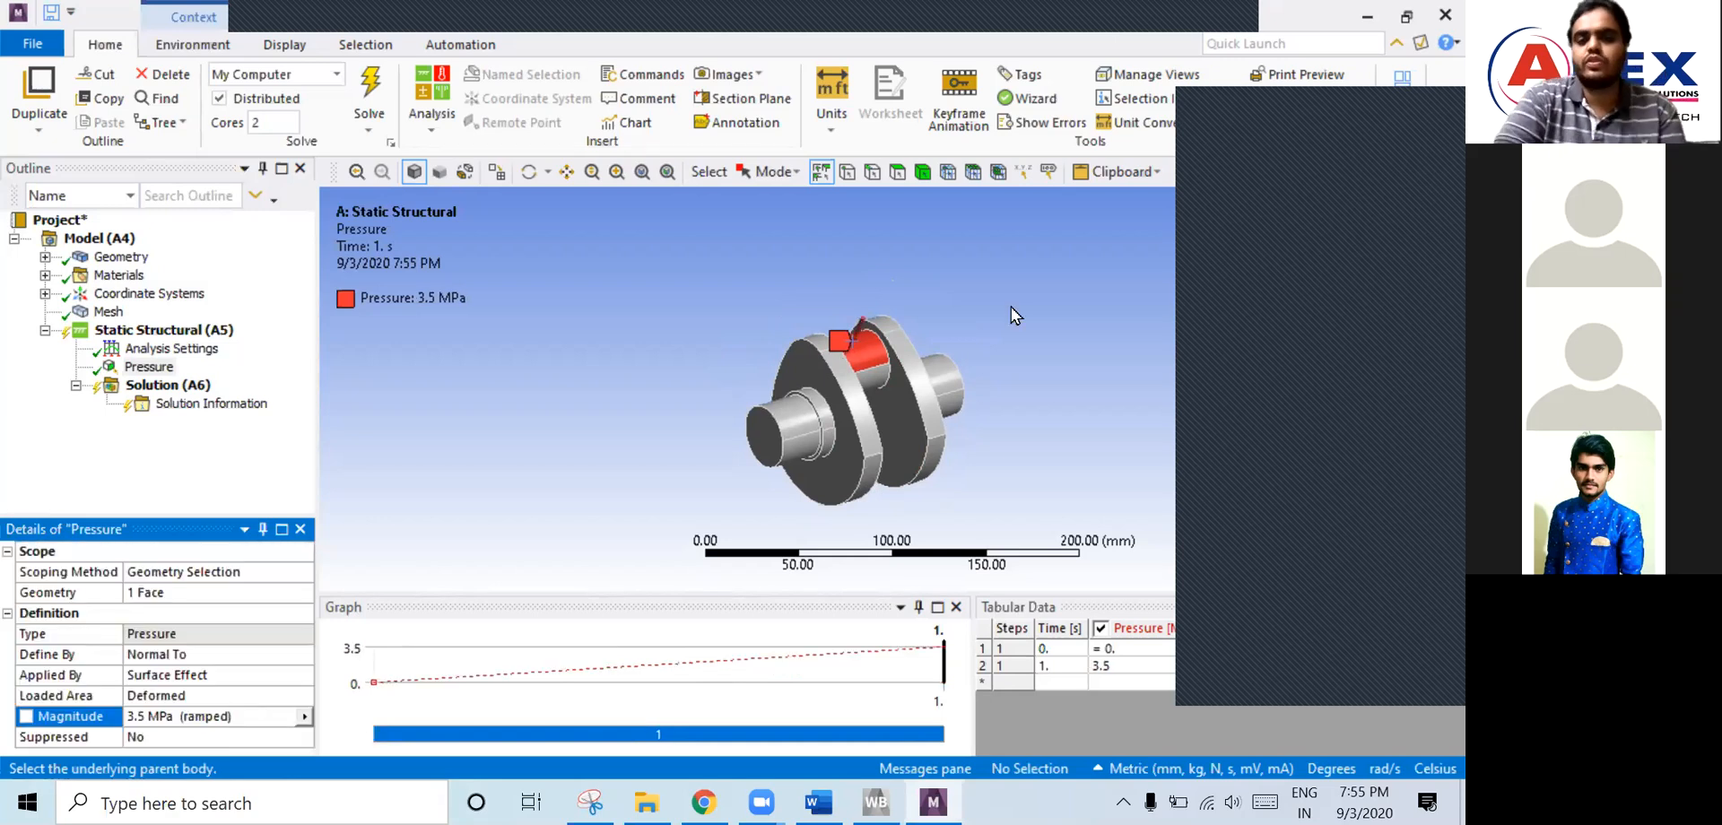
- Define the pressure by Components instead and look through its X, Y and Z component values
mouse_move(915, 386)
middle_down()
mouse_move(980, 419)
mouse_move(924, 381)
mouse_move(901, 399)
middle_up()
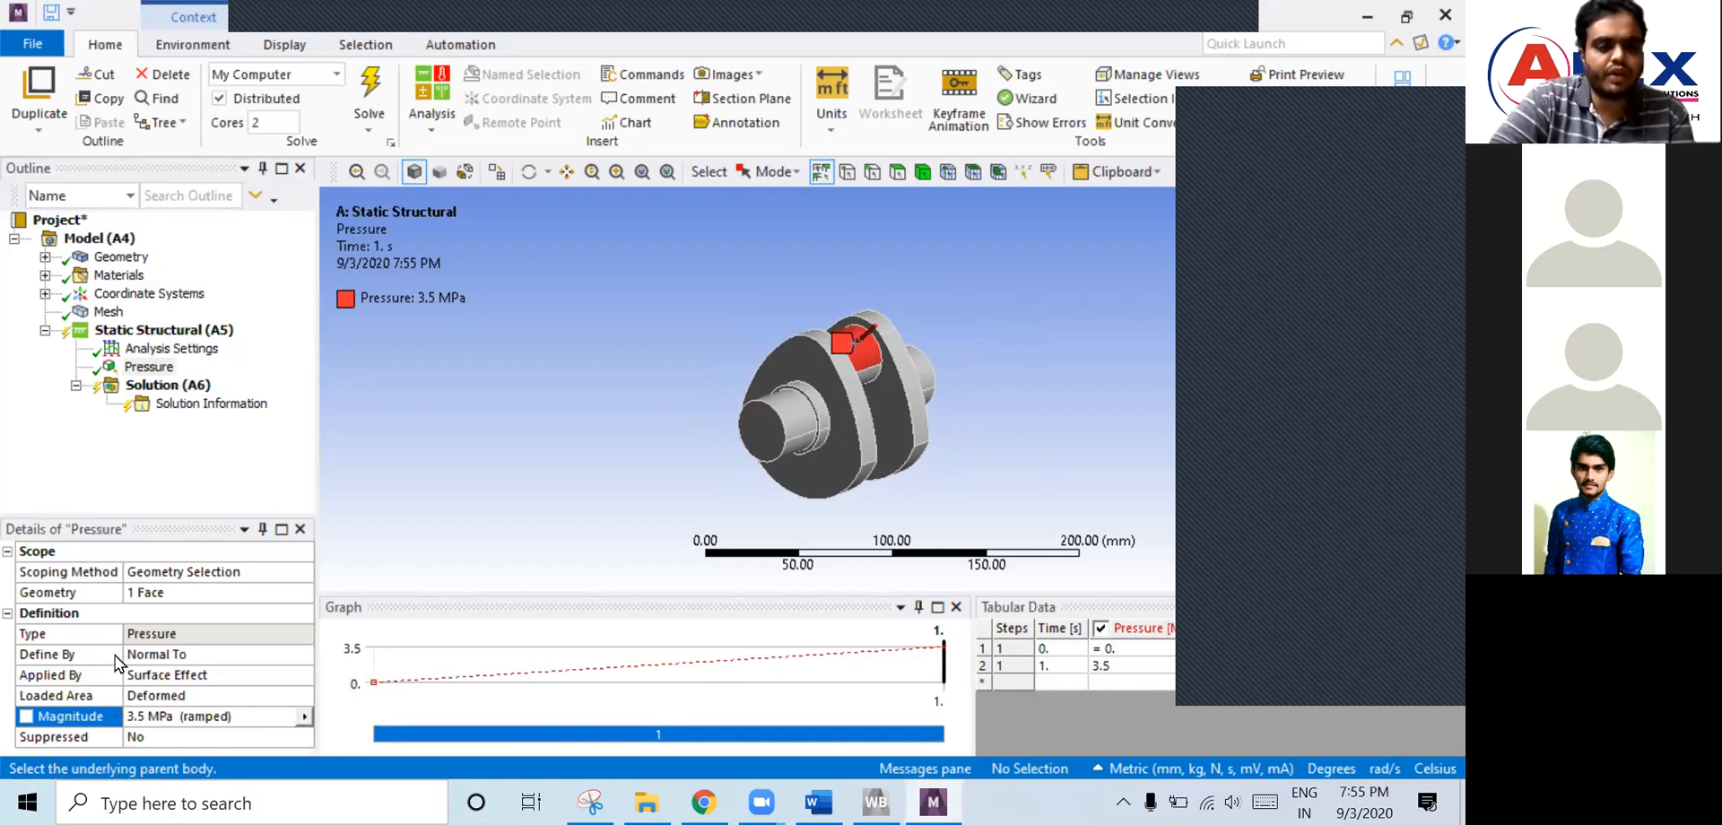
click(218, 654)
click(304, 656)
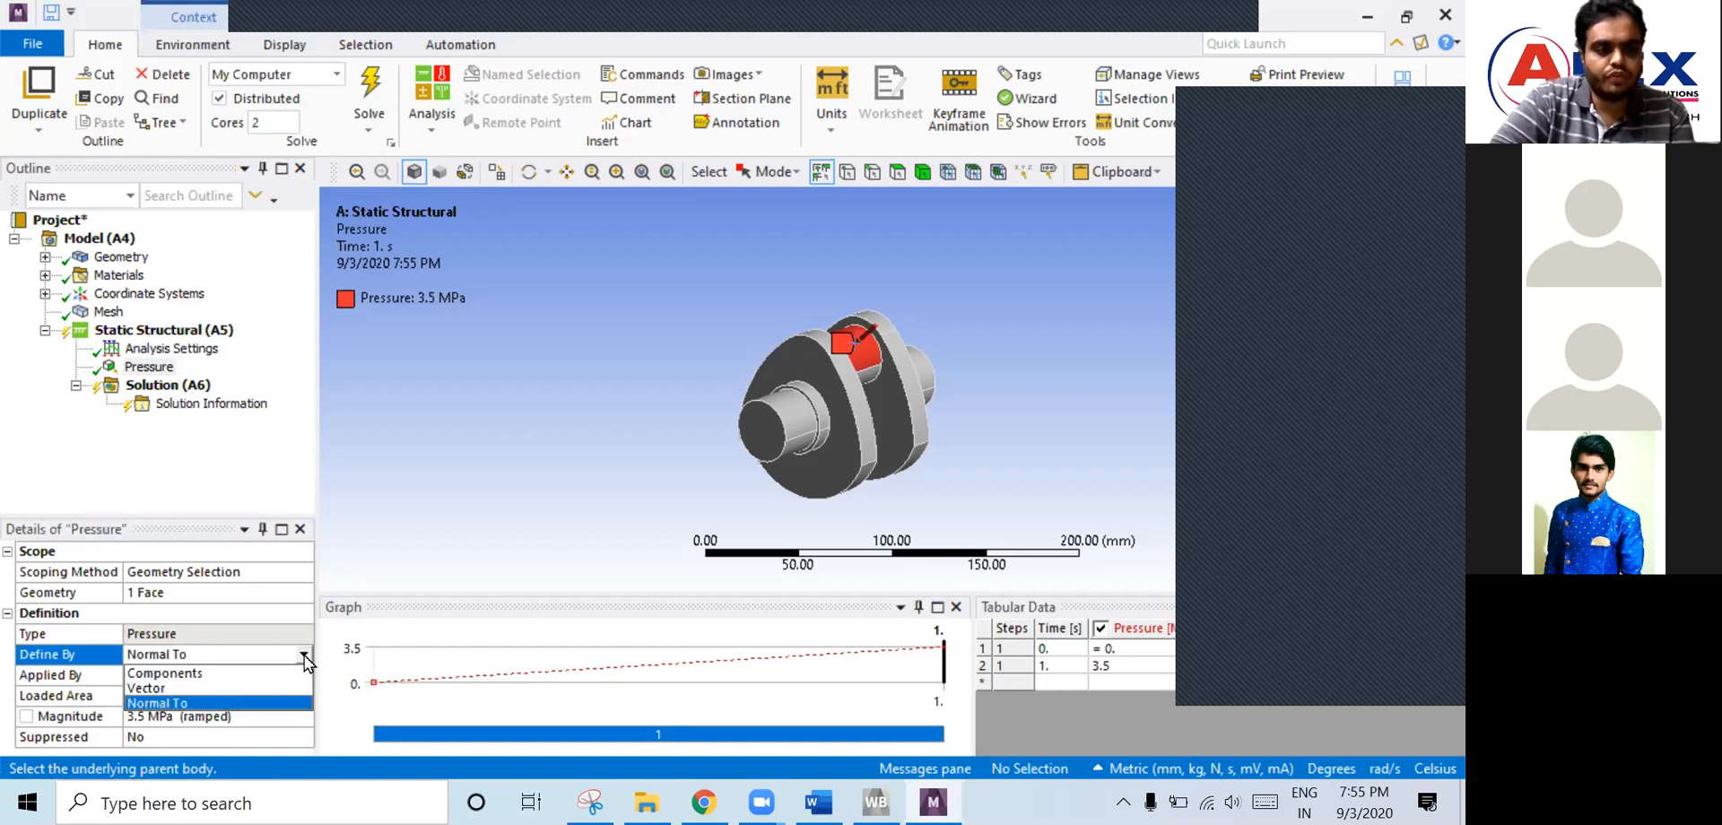
click(201, 675)
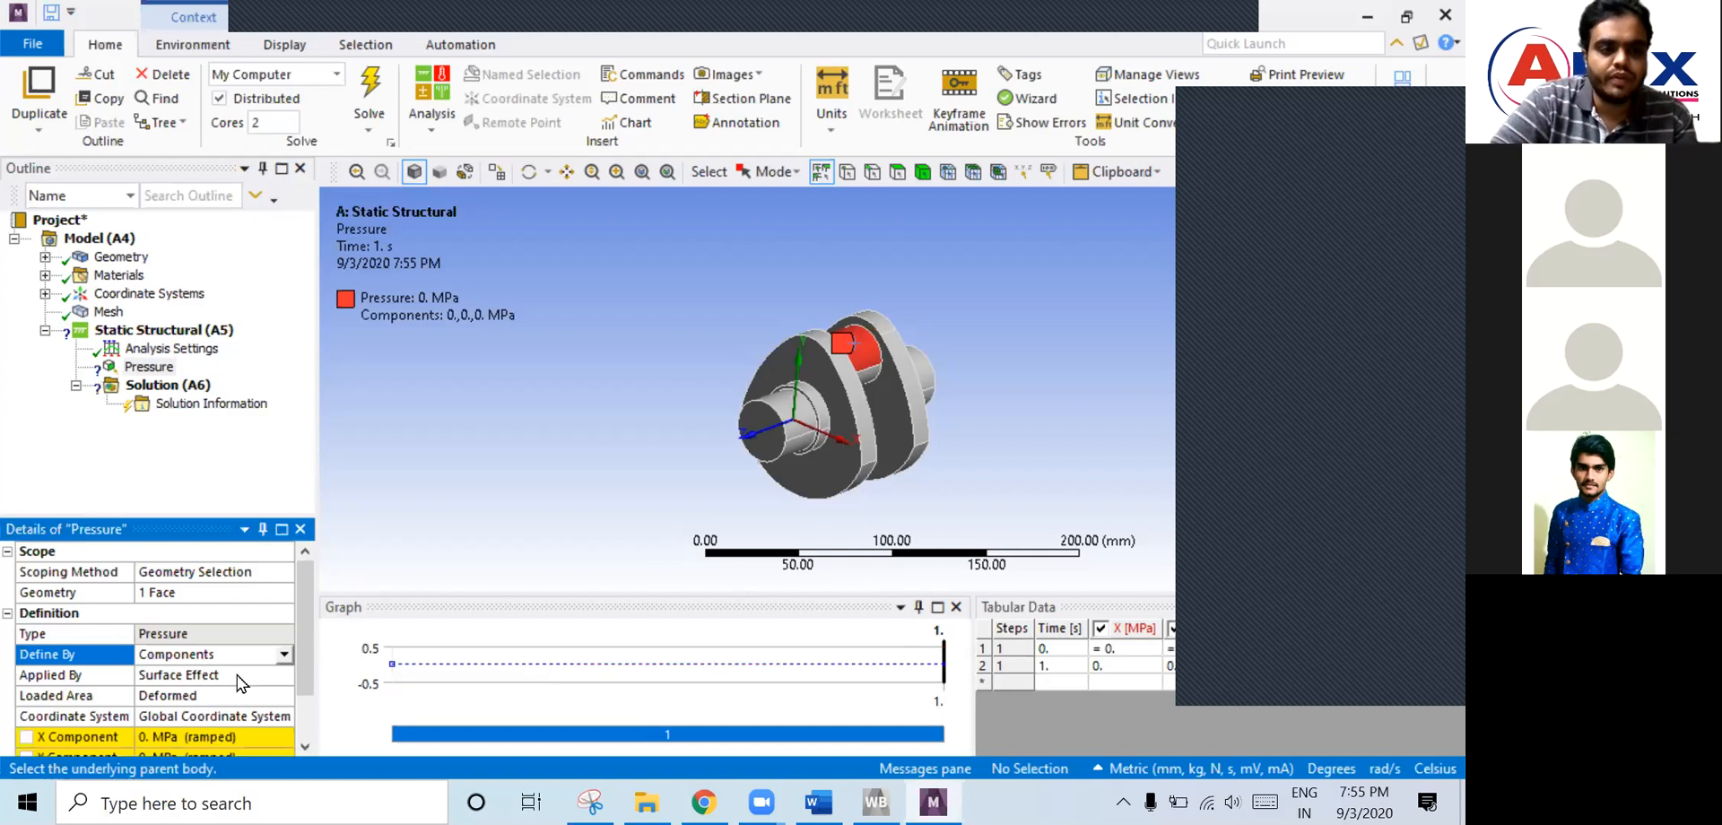
scroll(237, 672, down, 1)
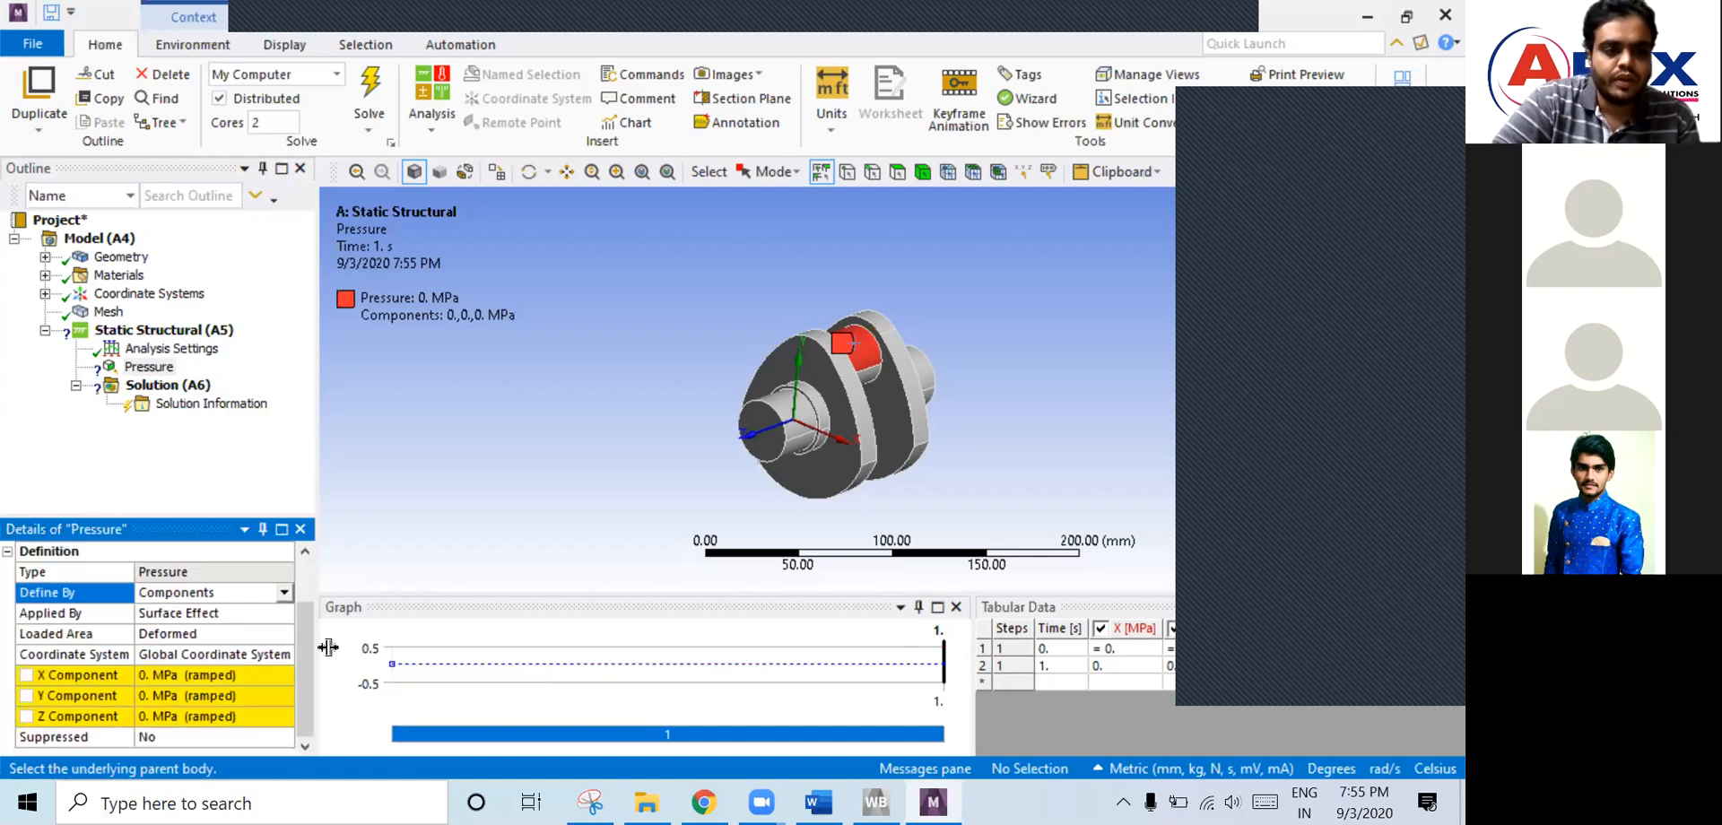
click(181, 674)
click(191, 692)
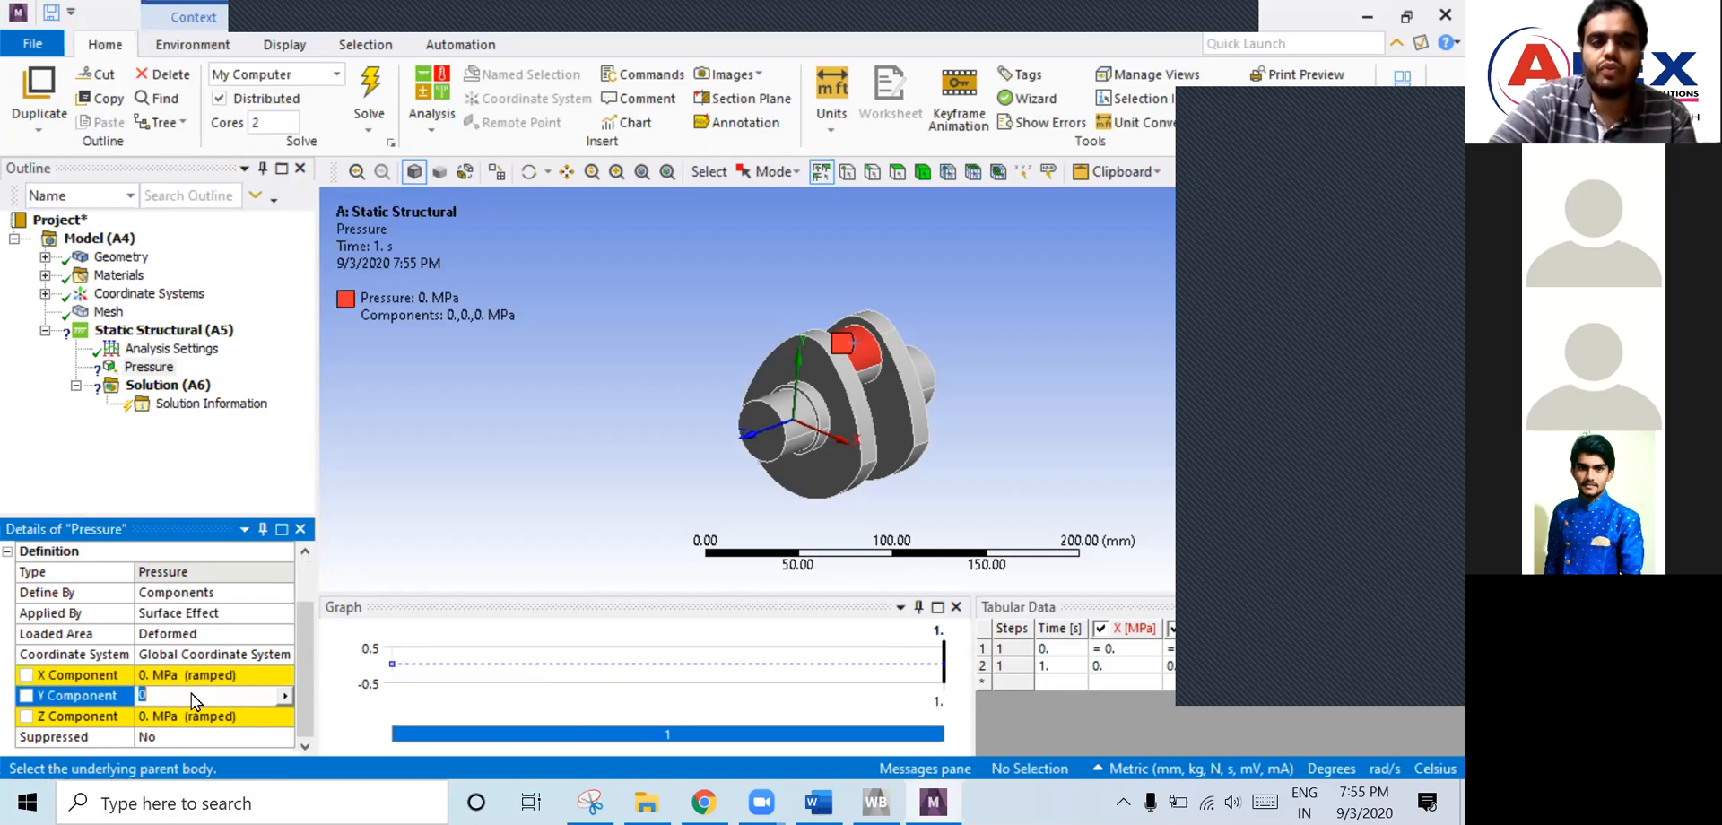
click(183, 714)
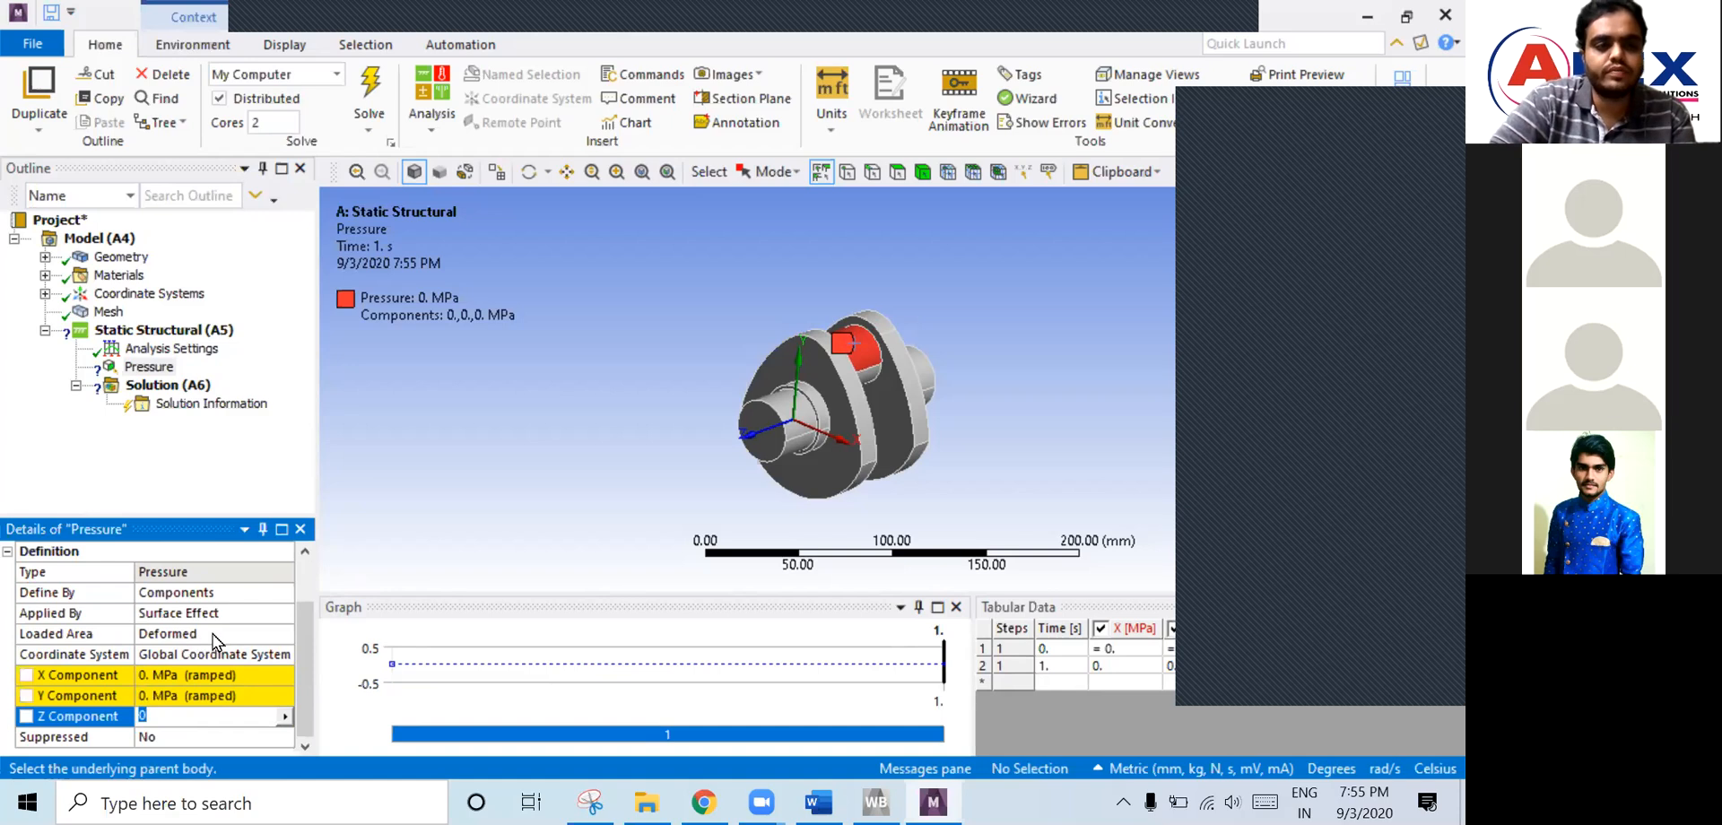
- Define the crankpin pressure by Normal To again and re-enter a magnitude of 3.5 MPa
click(196, 593)
click(283, 593)
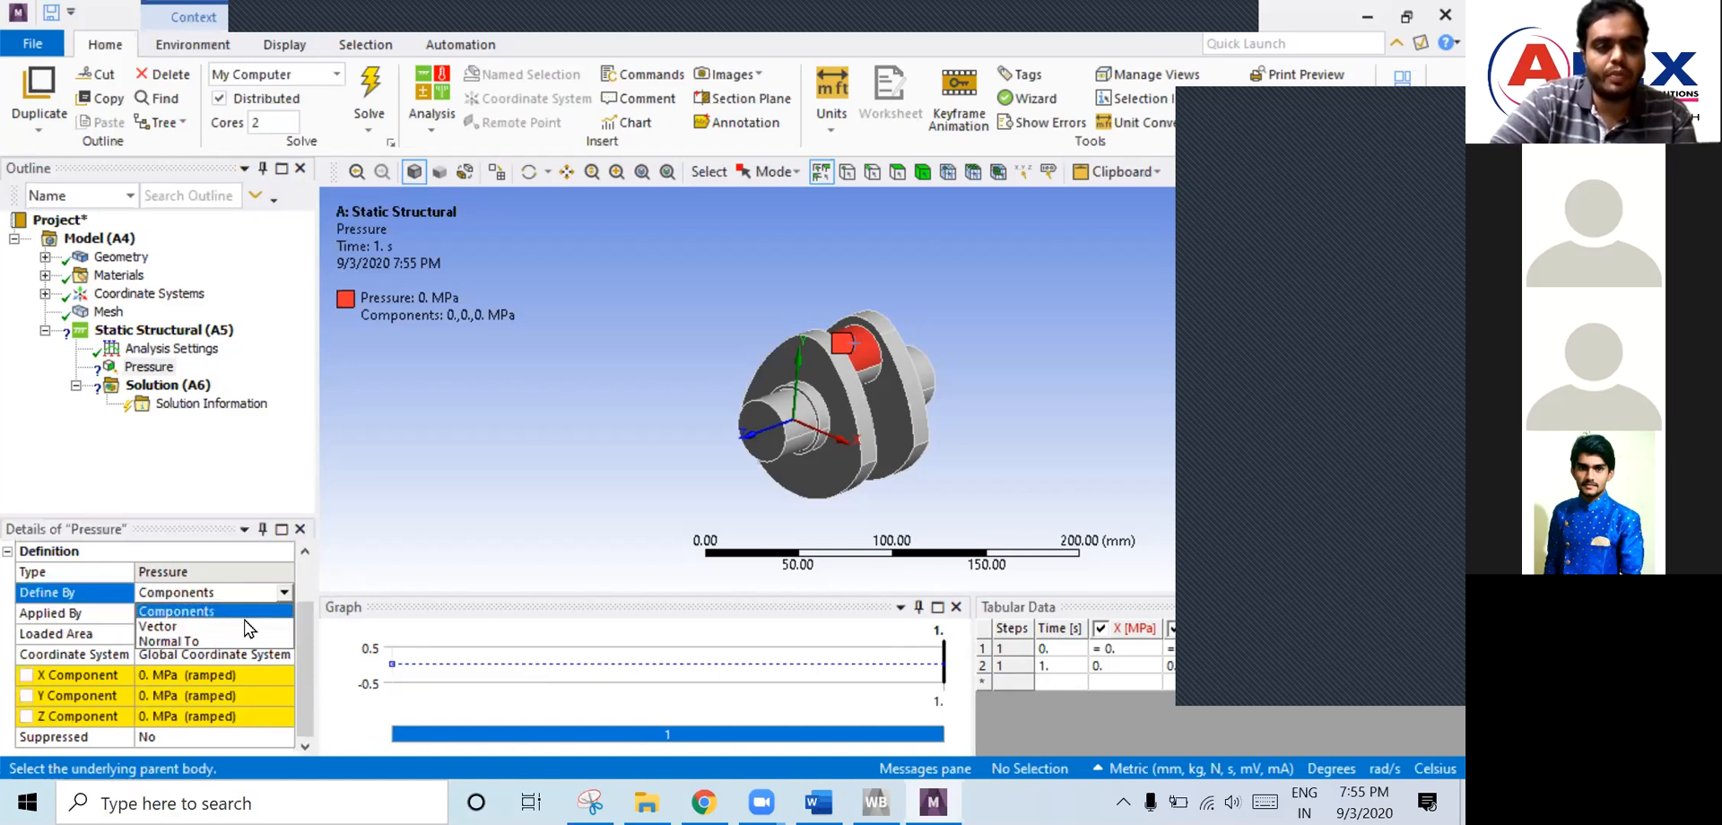
click(215, 613)
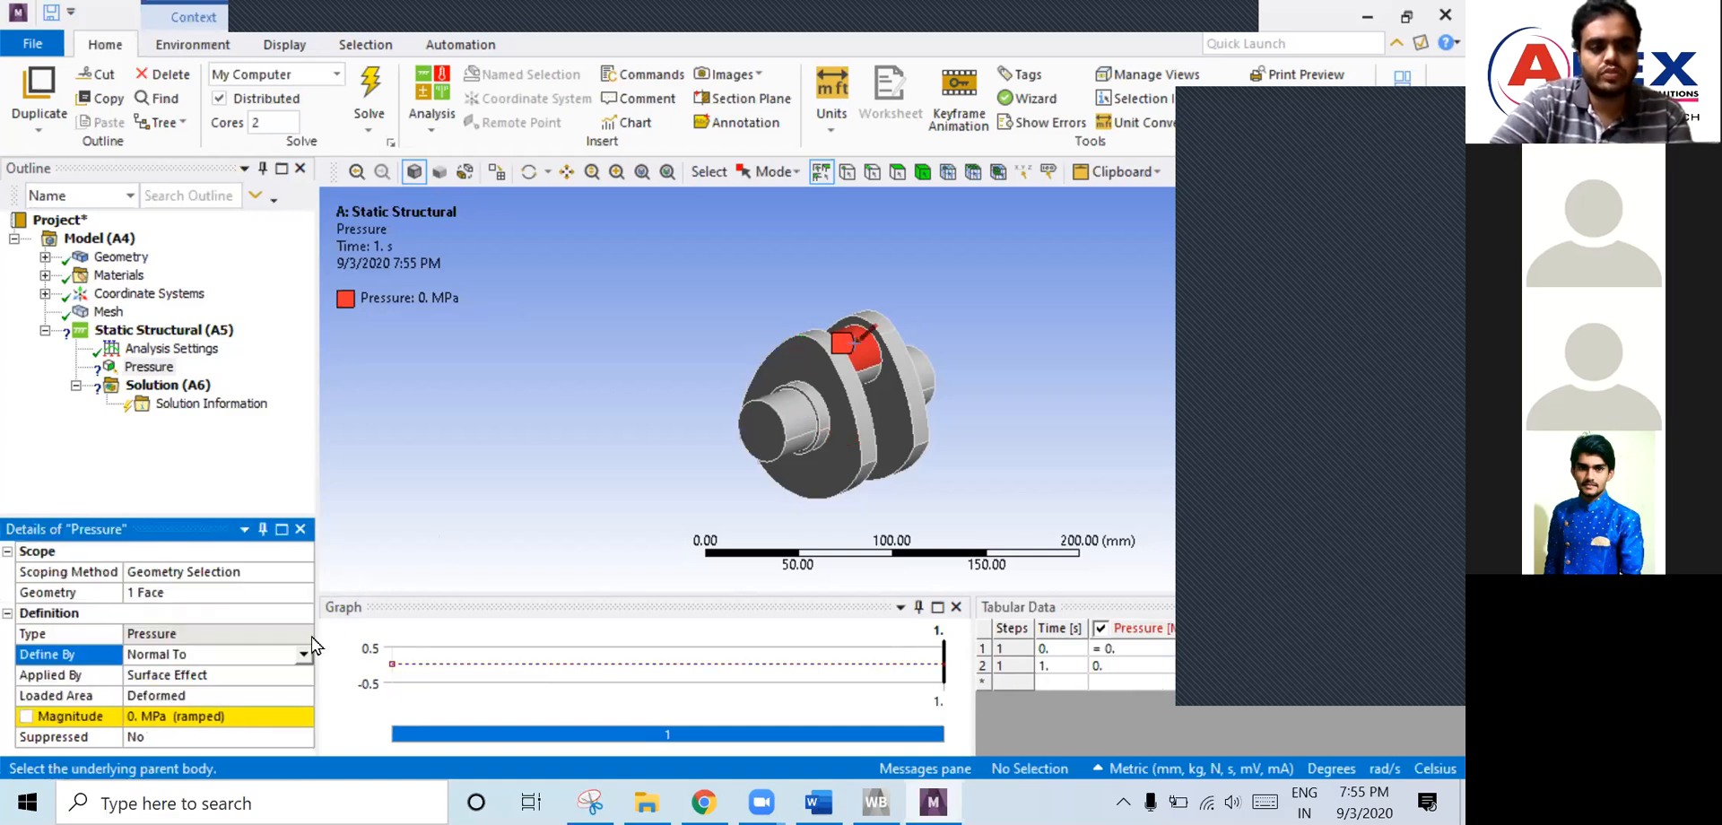
click(260, 699)
click(262, 717)
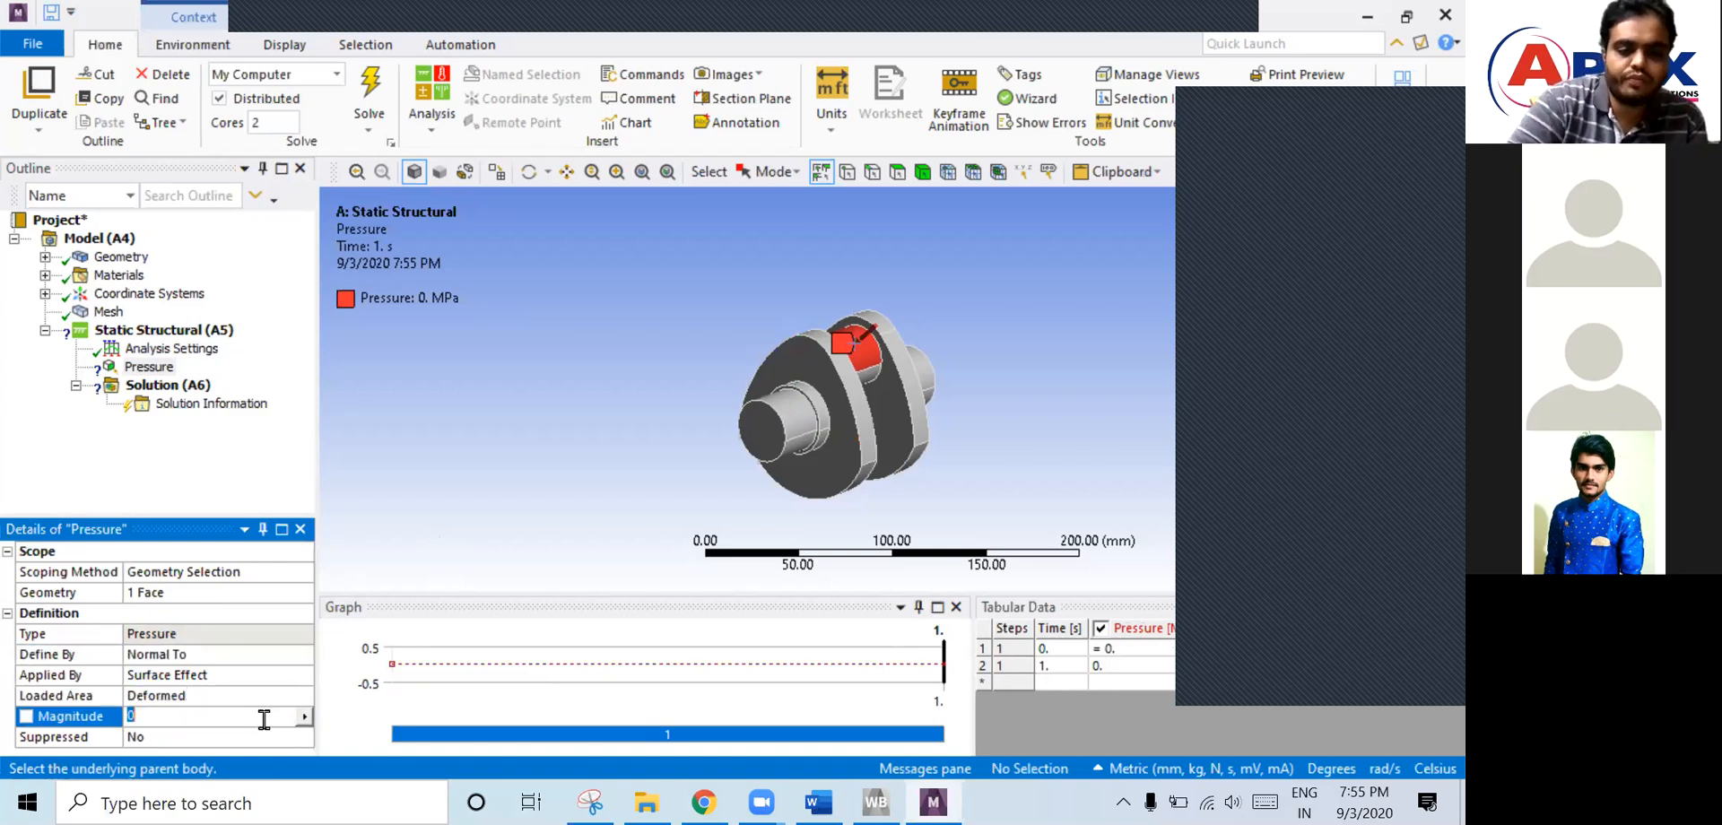
text(3.5)
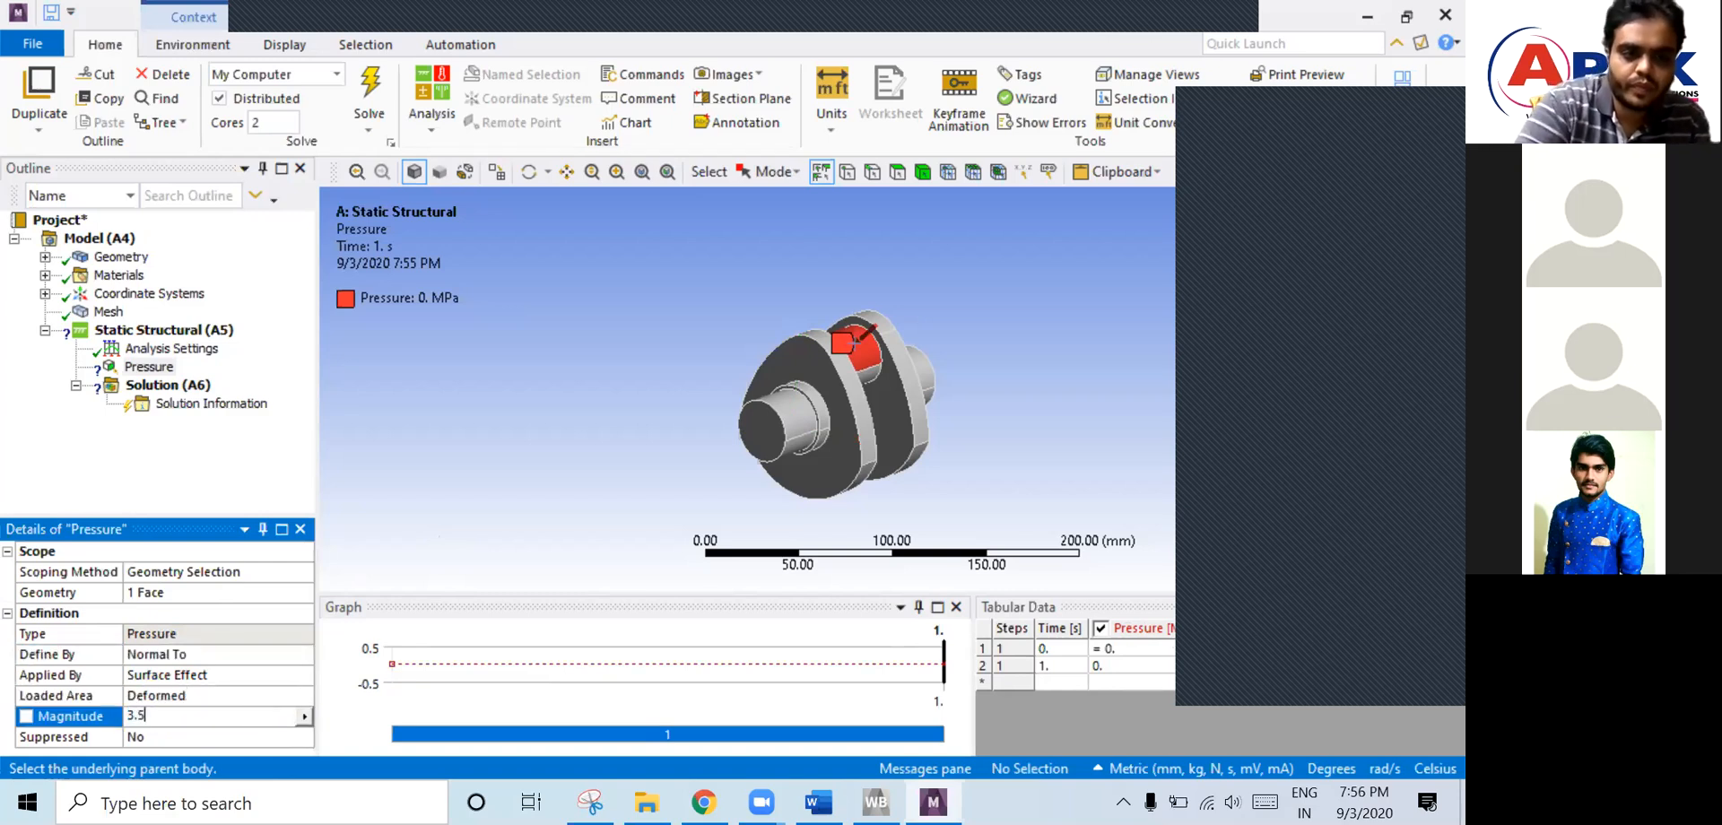
key(Return)
- Insert a Fixed Support under Static Structural on the lower face of the crankshaft's far bearing end
middle_drag(897, 346, 894, 402)
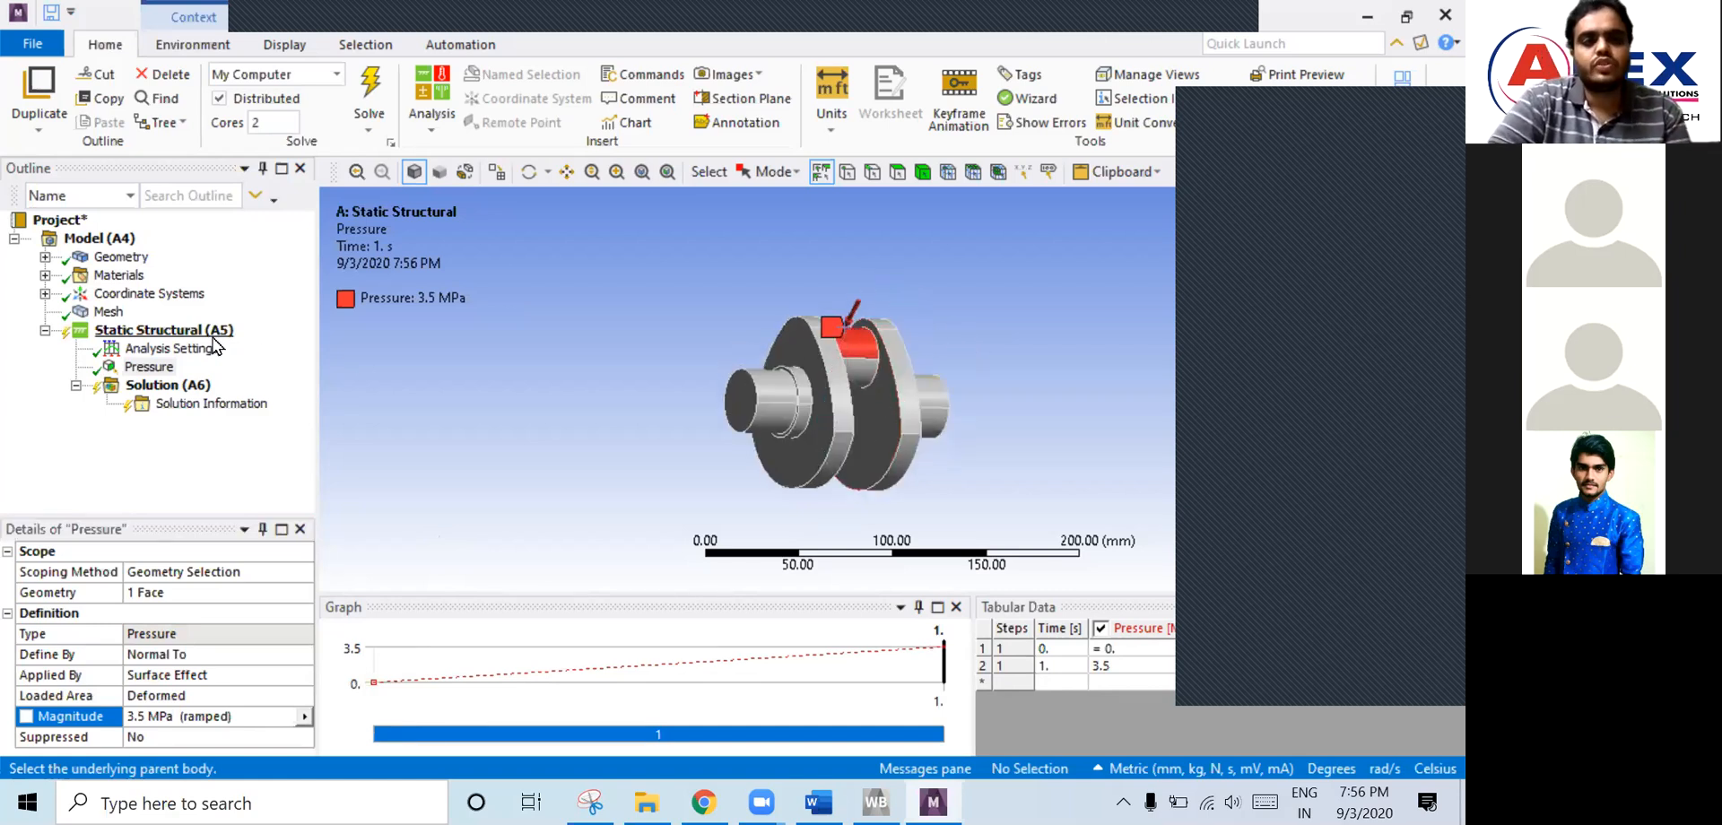
click(769, 420)
click(932, 426)
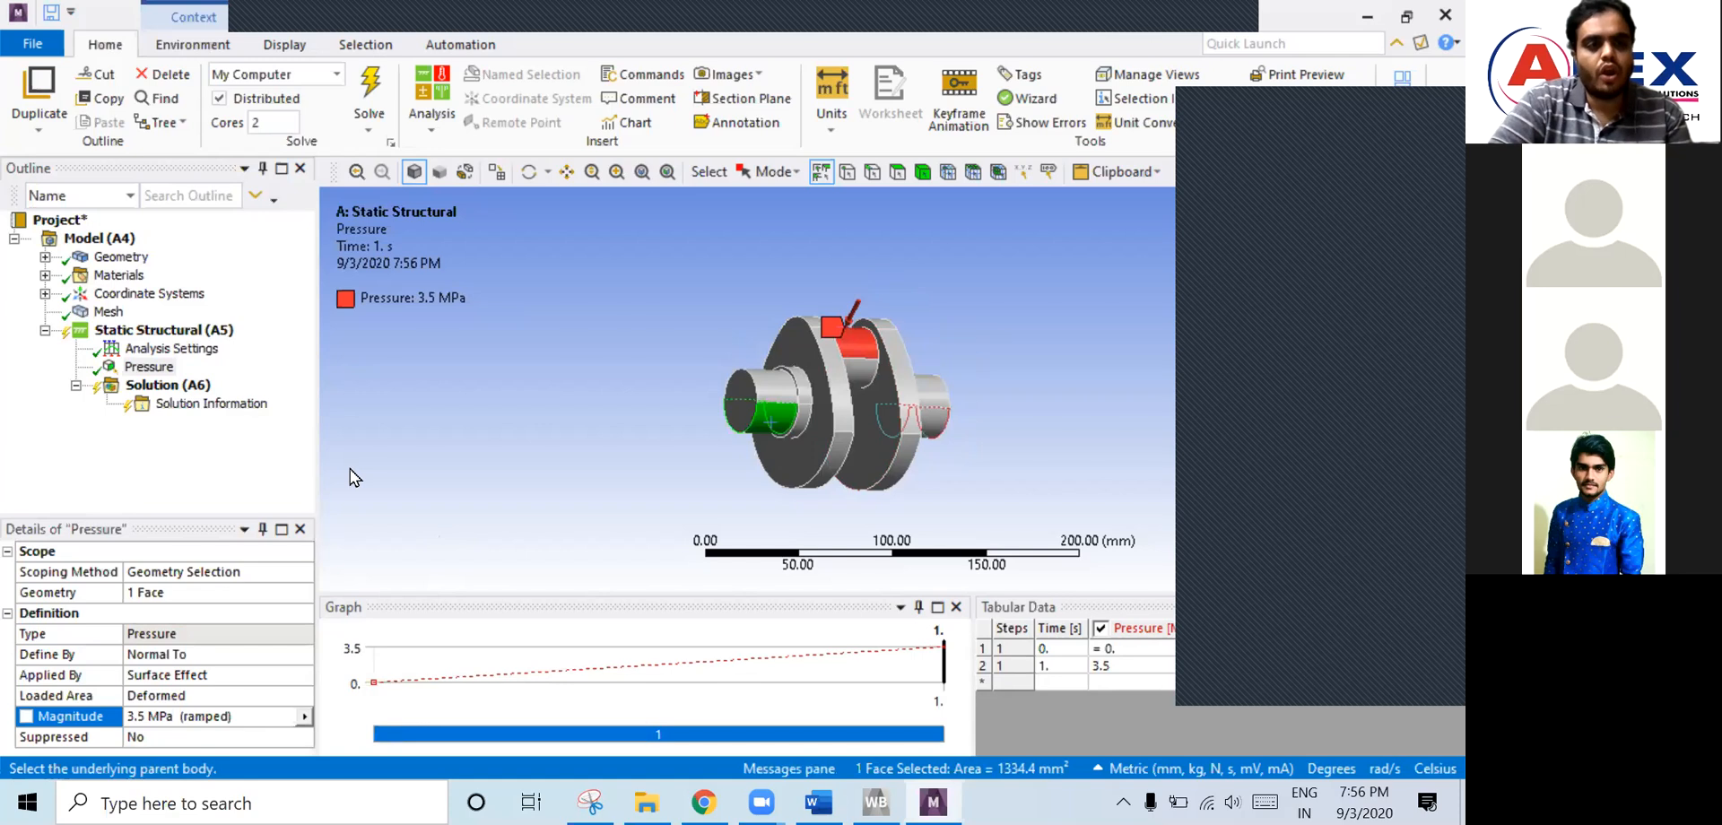
right_click(144, 334)
mouse_move(346, 357)
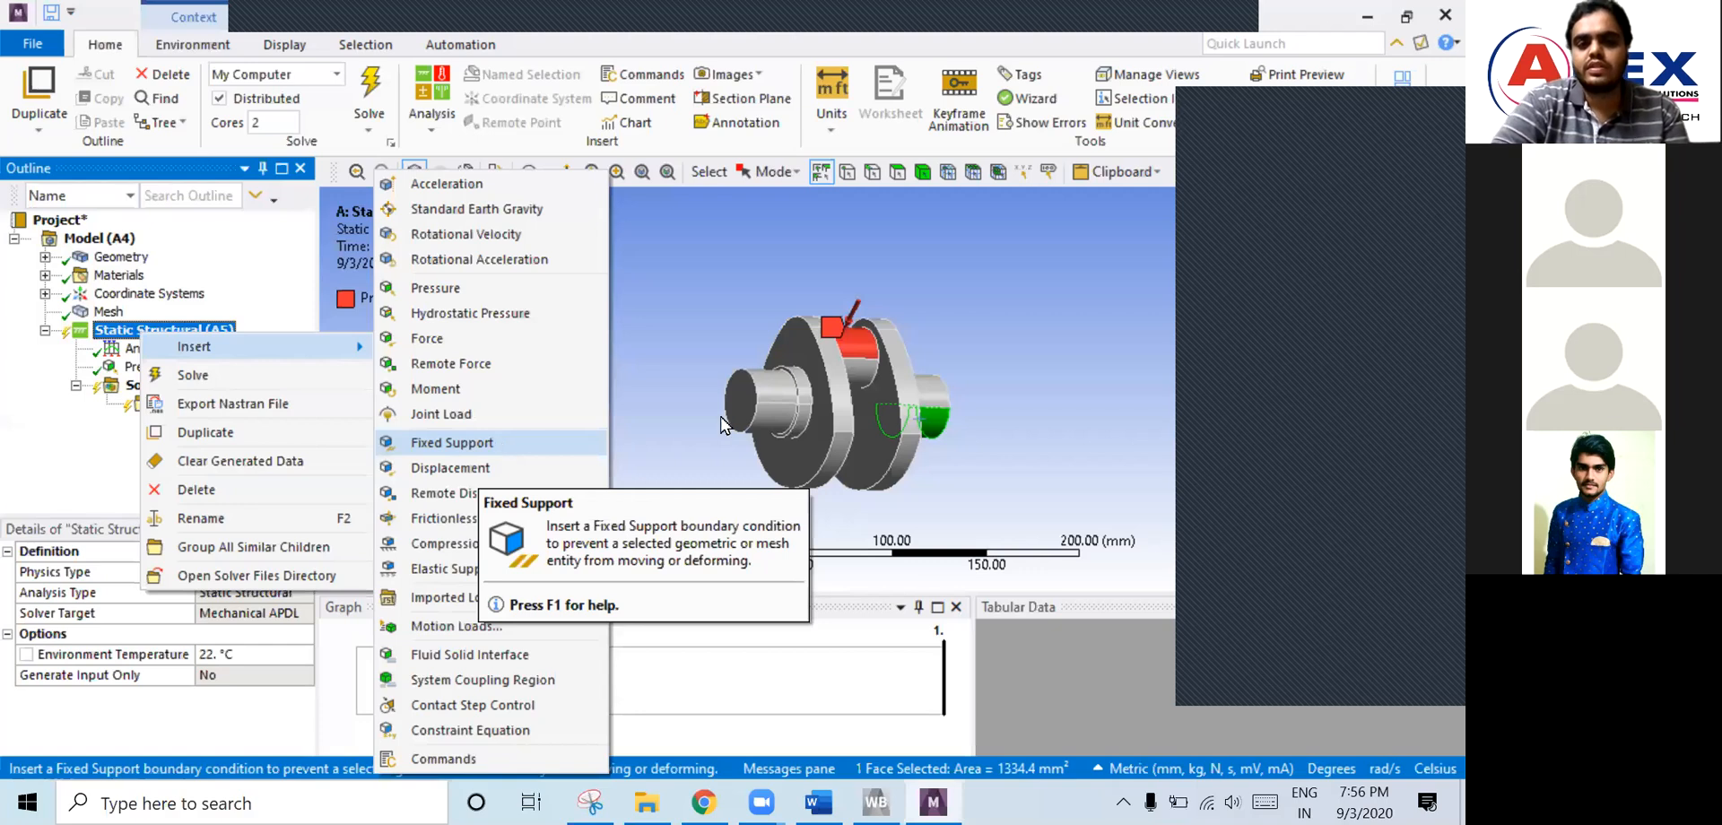
click(500, 442)
- Rescope the Fixed Support to the lower faces of both crankshaft bearing ends
click(764, 414)
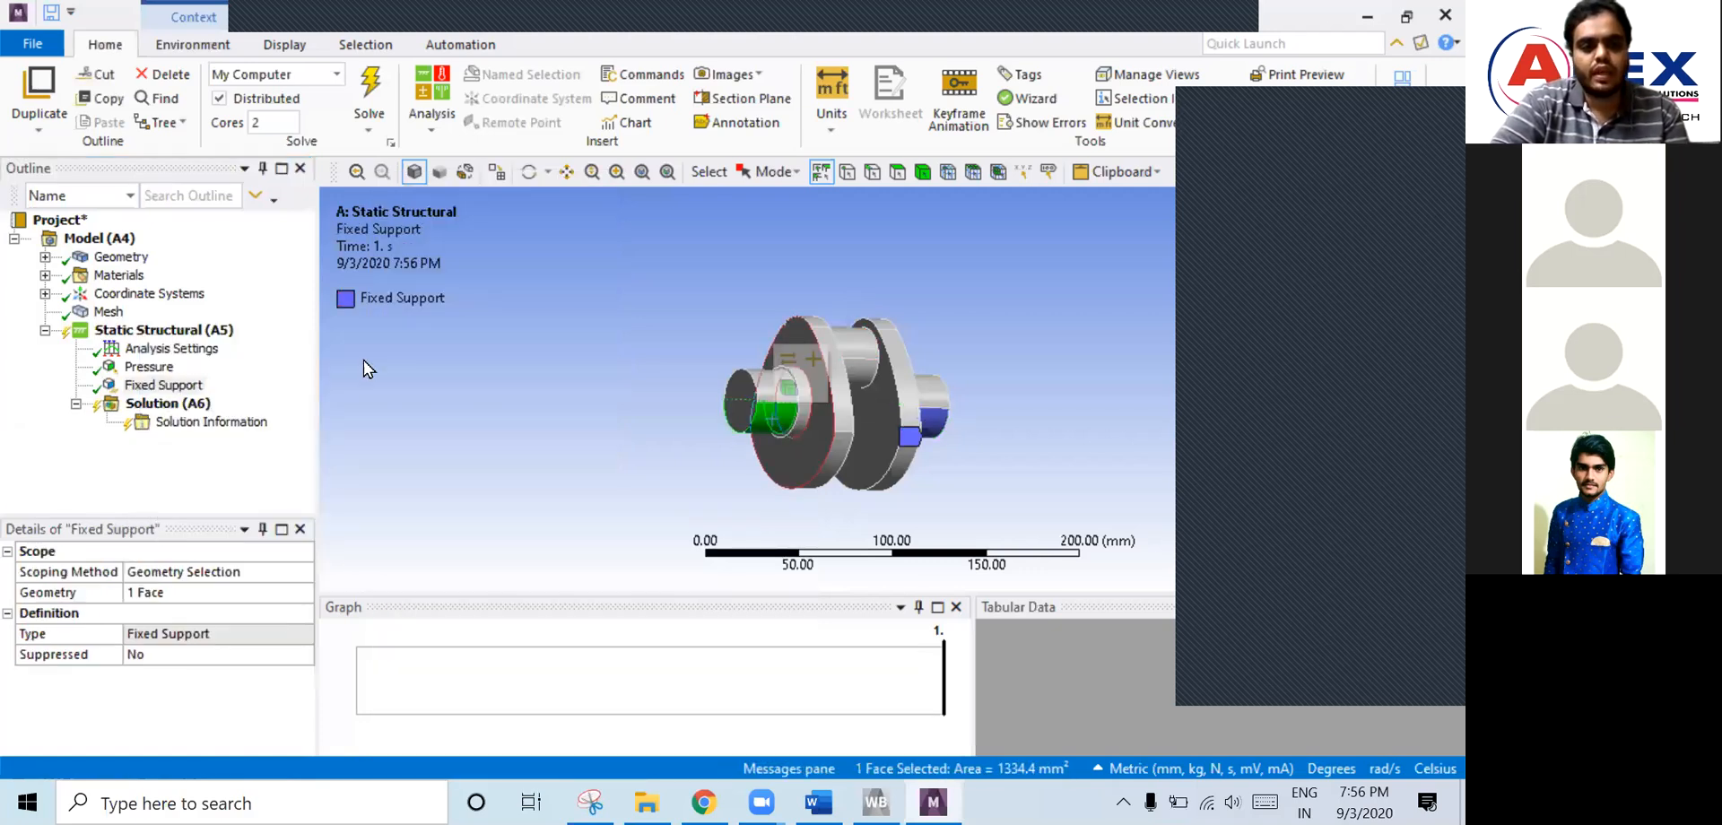
click(186, 599)
click(196, 596)
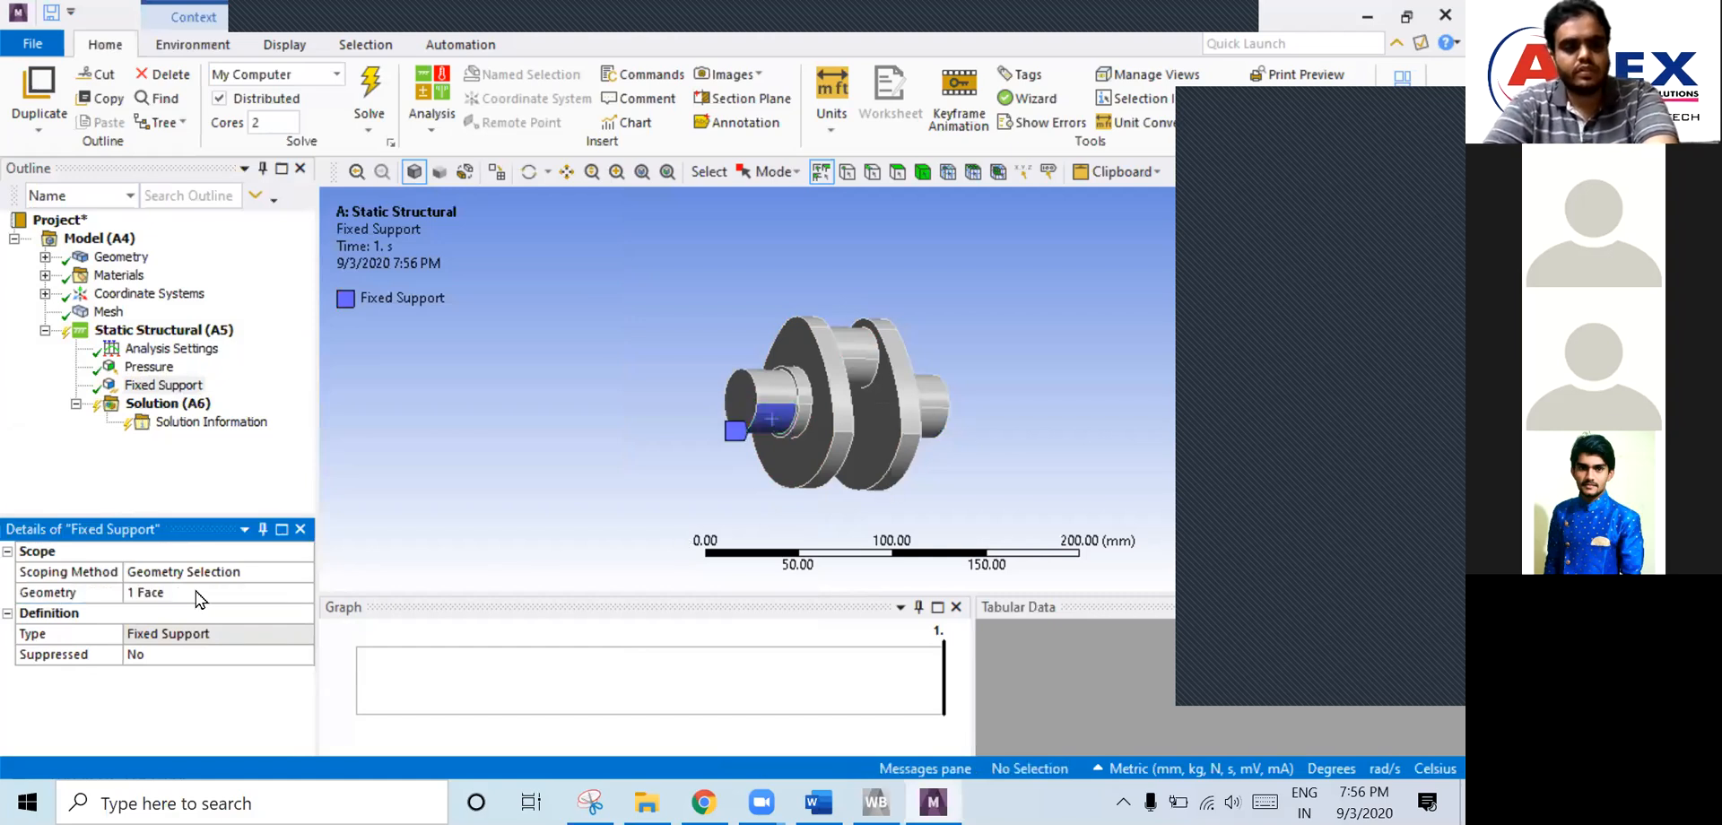
click(196, 596)
ctrl+click(932, 422)
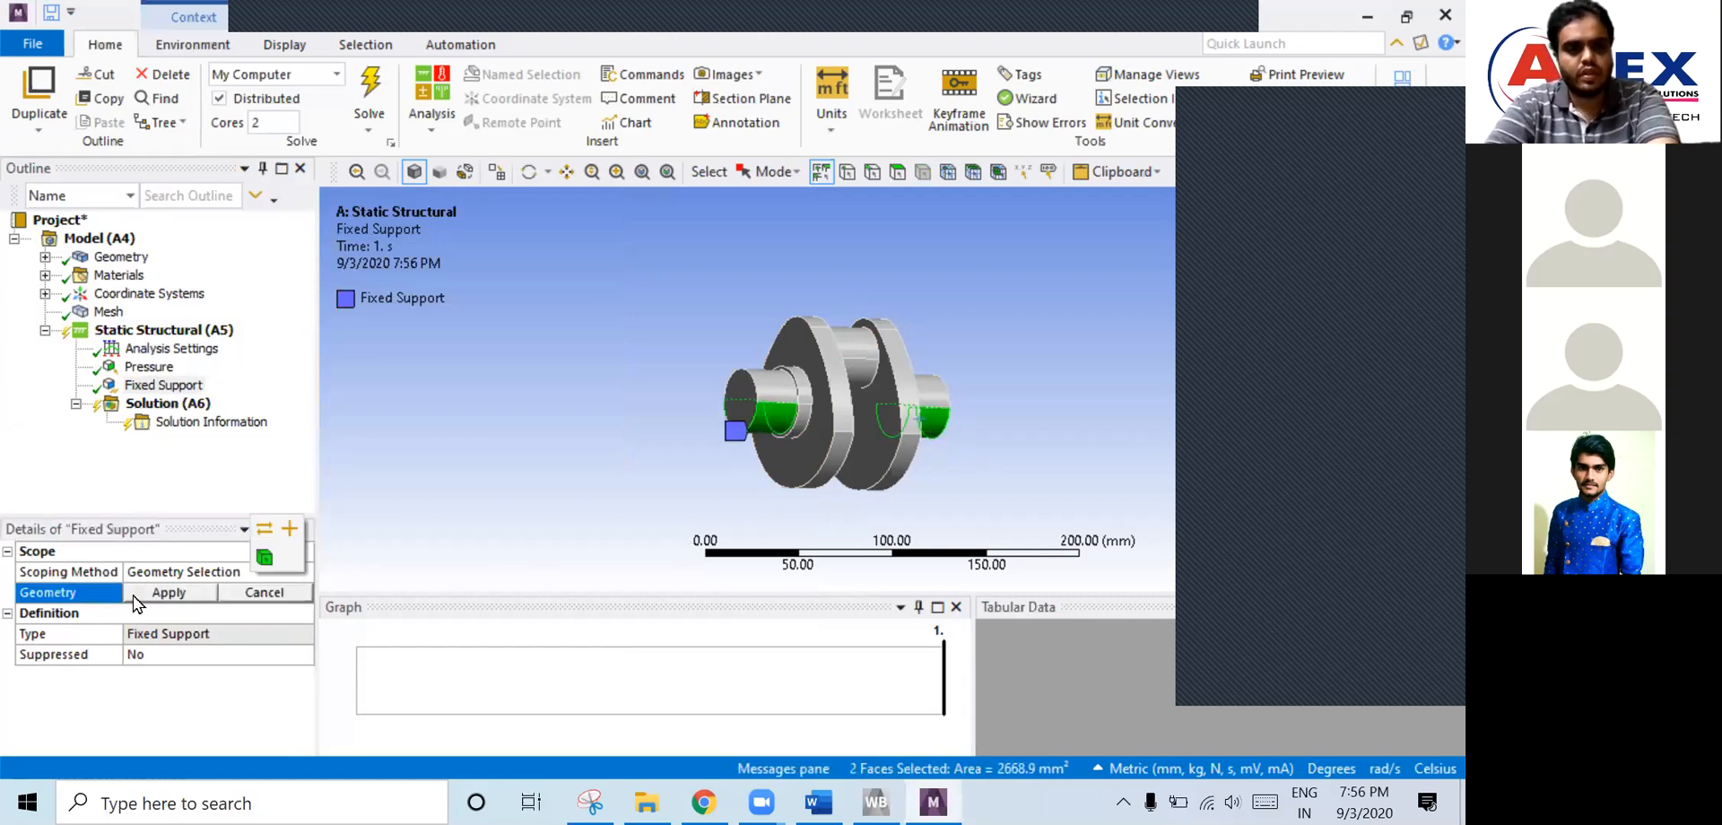
click(135, 594)
- Display the Static Structural loads and supports together and check the pressure and fixed support locations on the crankshaft
middle_drag(839, 448, 815, 425)
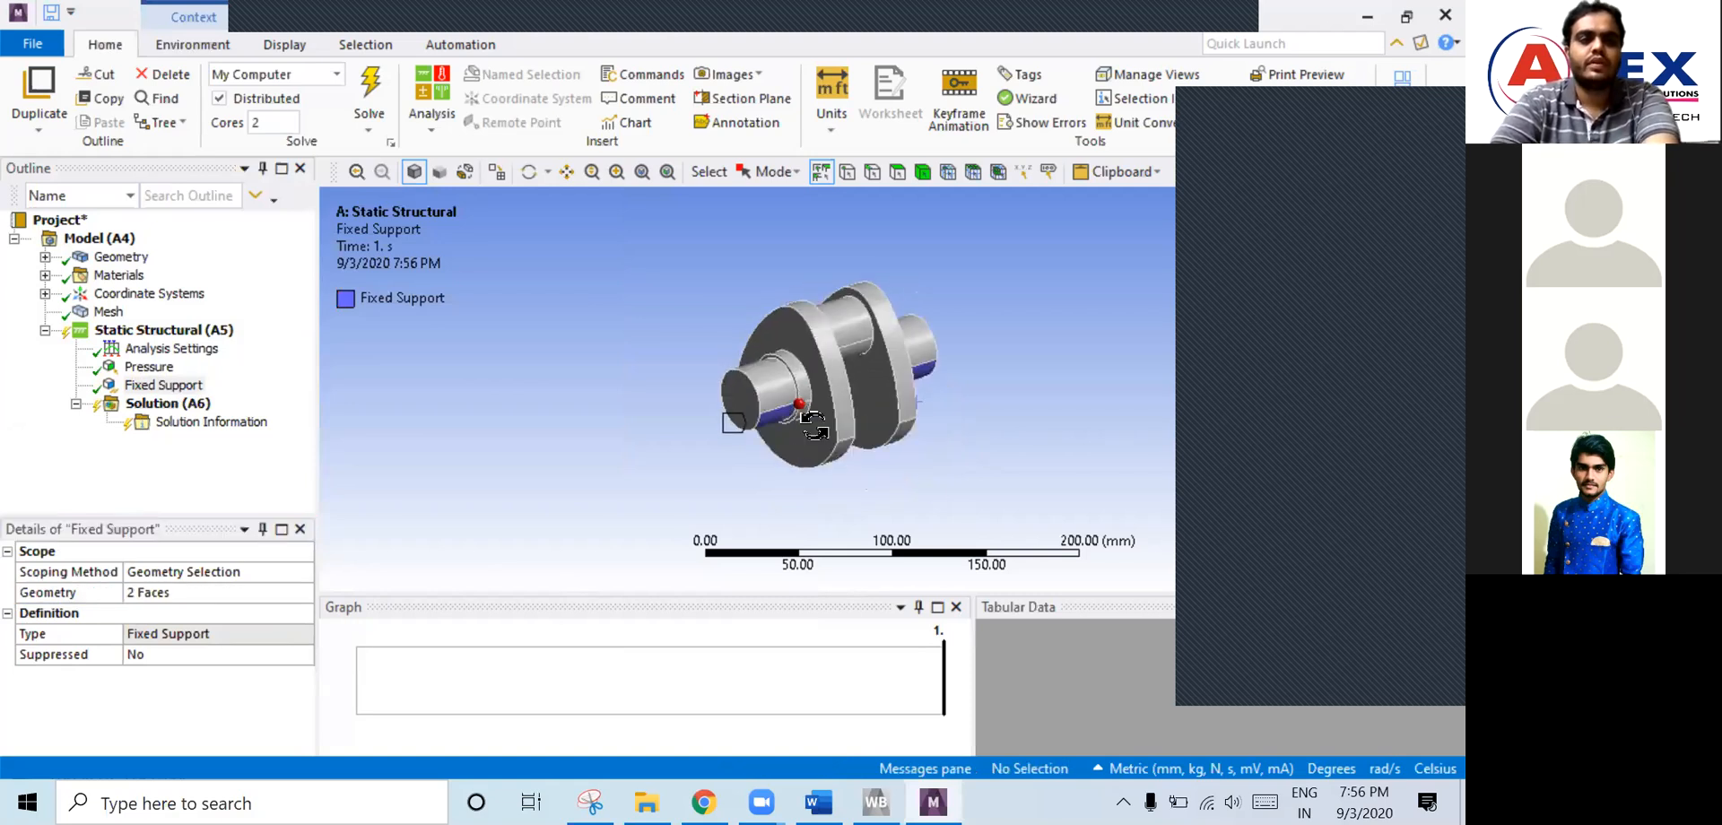
click(166, 331)
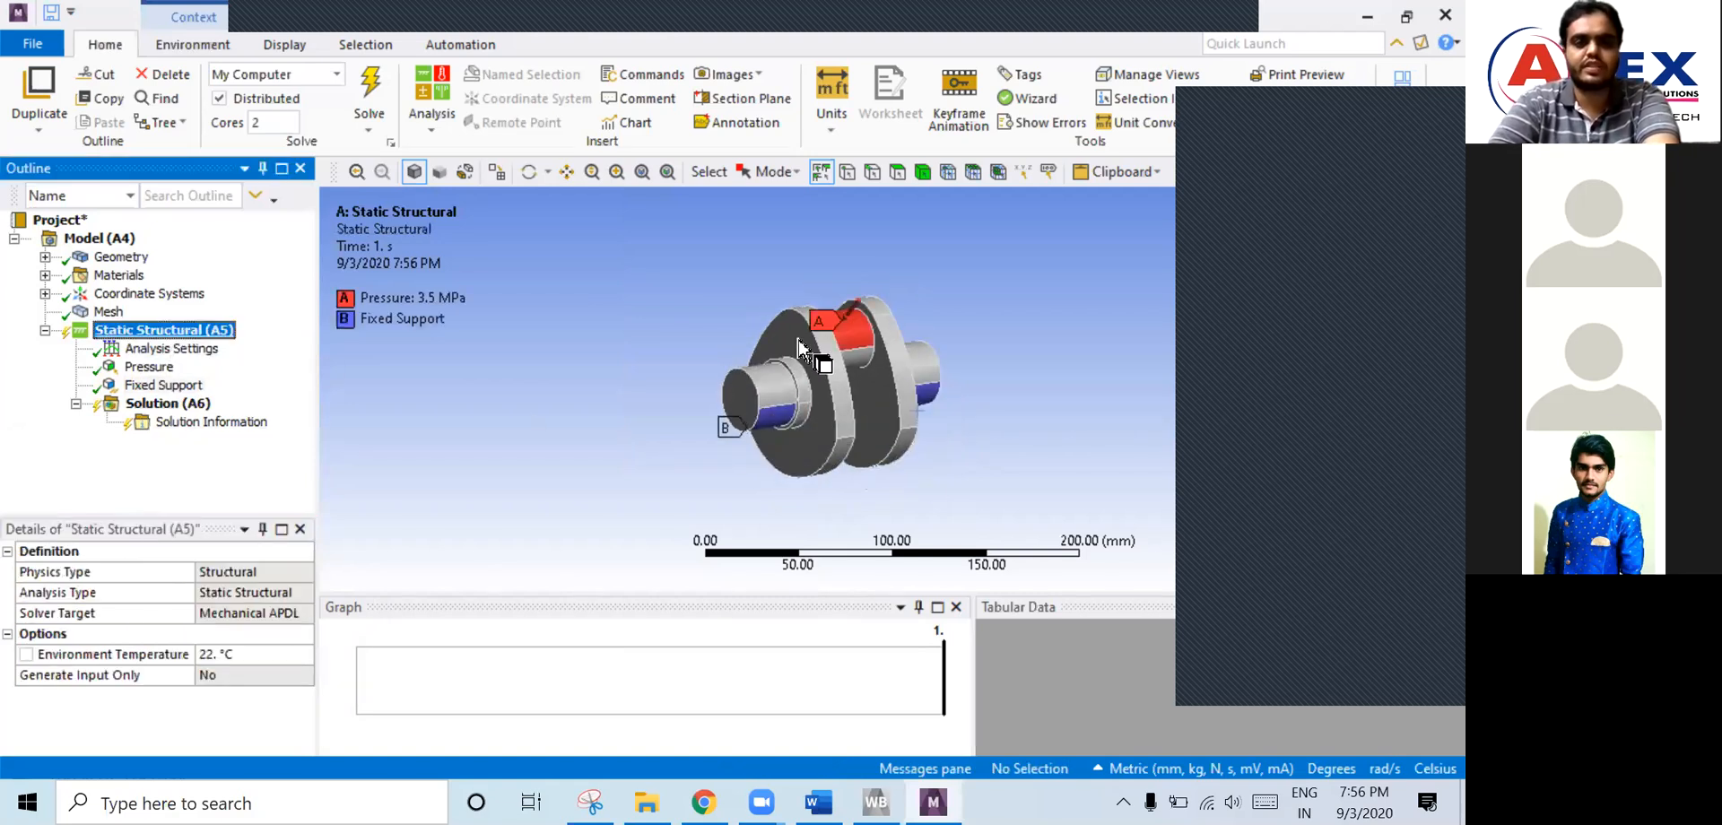
middle_drag(865, 339, 807, 422)
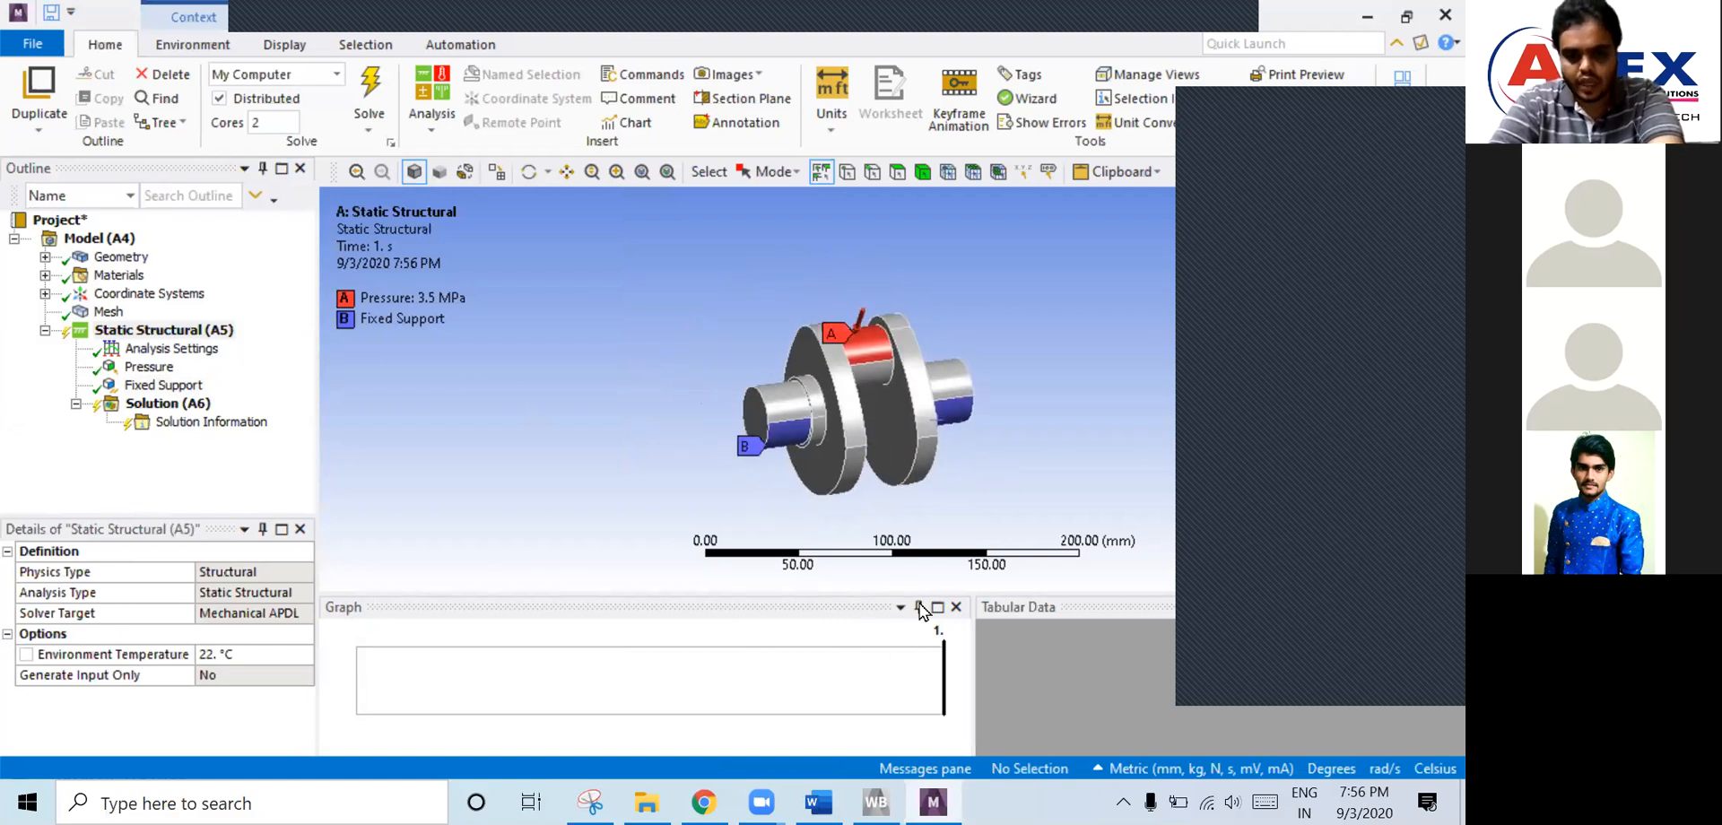
- Compare the crankshaft's pressure and fixed supports with the boundary conditions text and figure in the Word report, then return to Mechanical
click(920, 607)
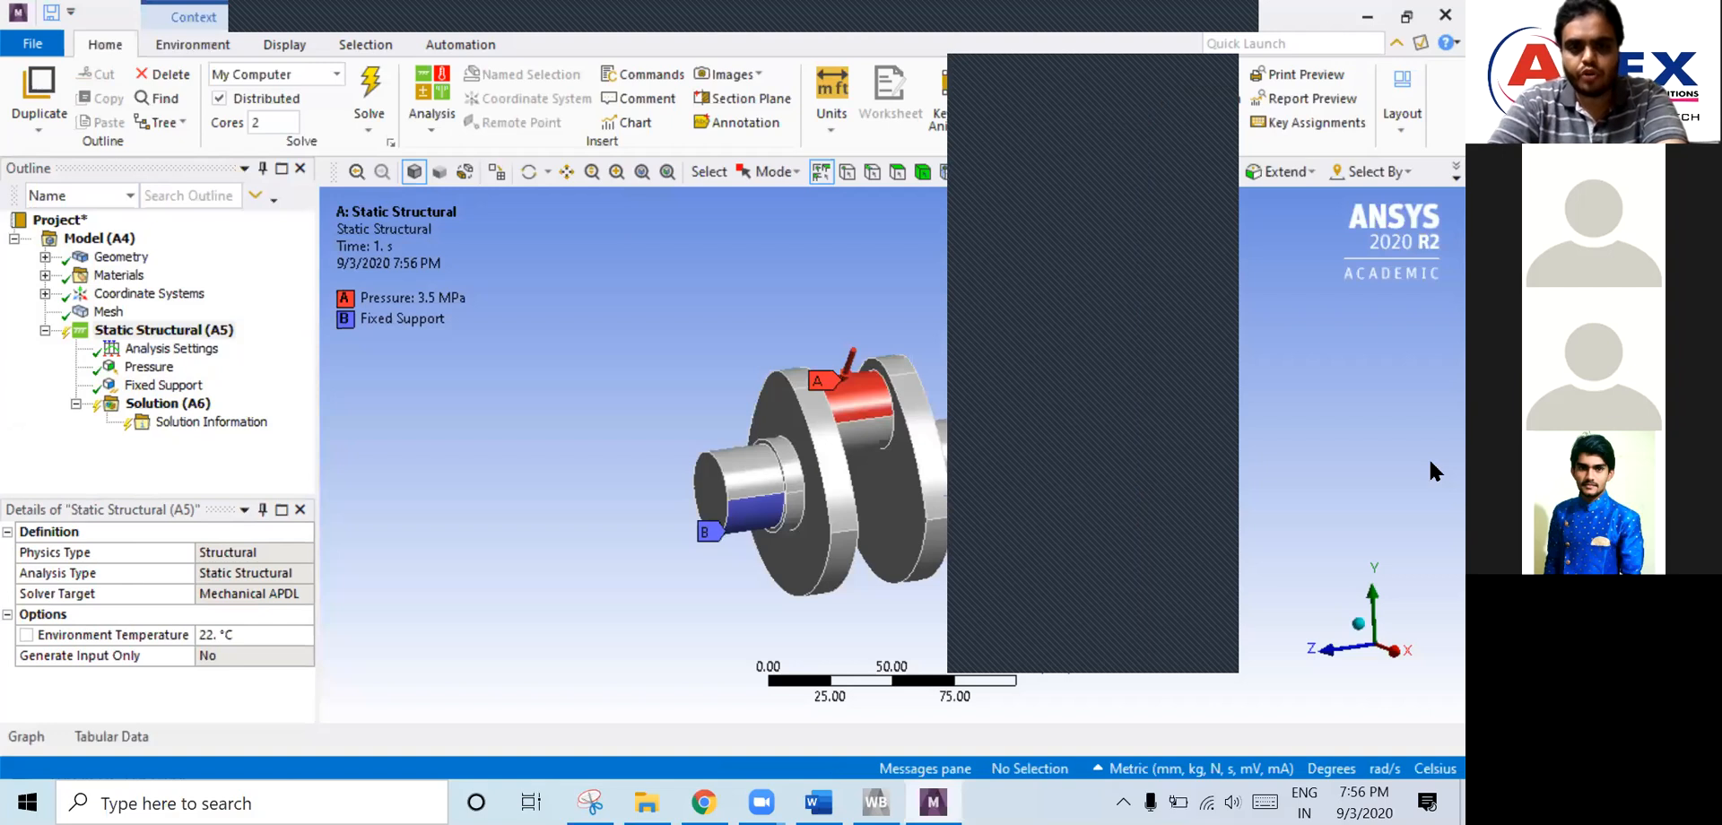
middle_drag(649, 364, 756, 423)
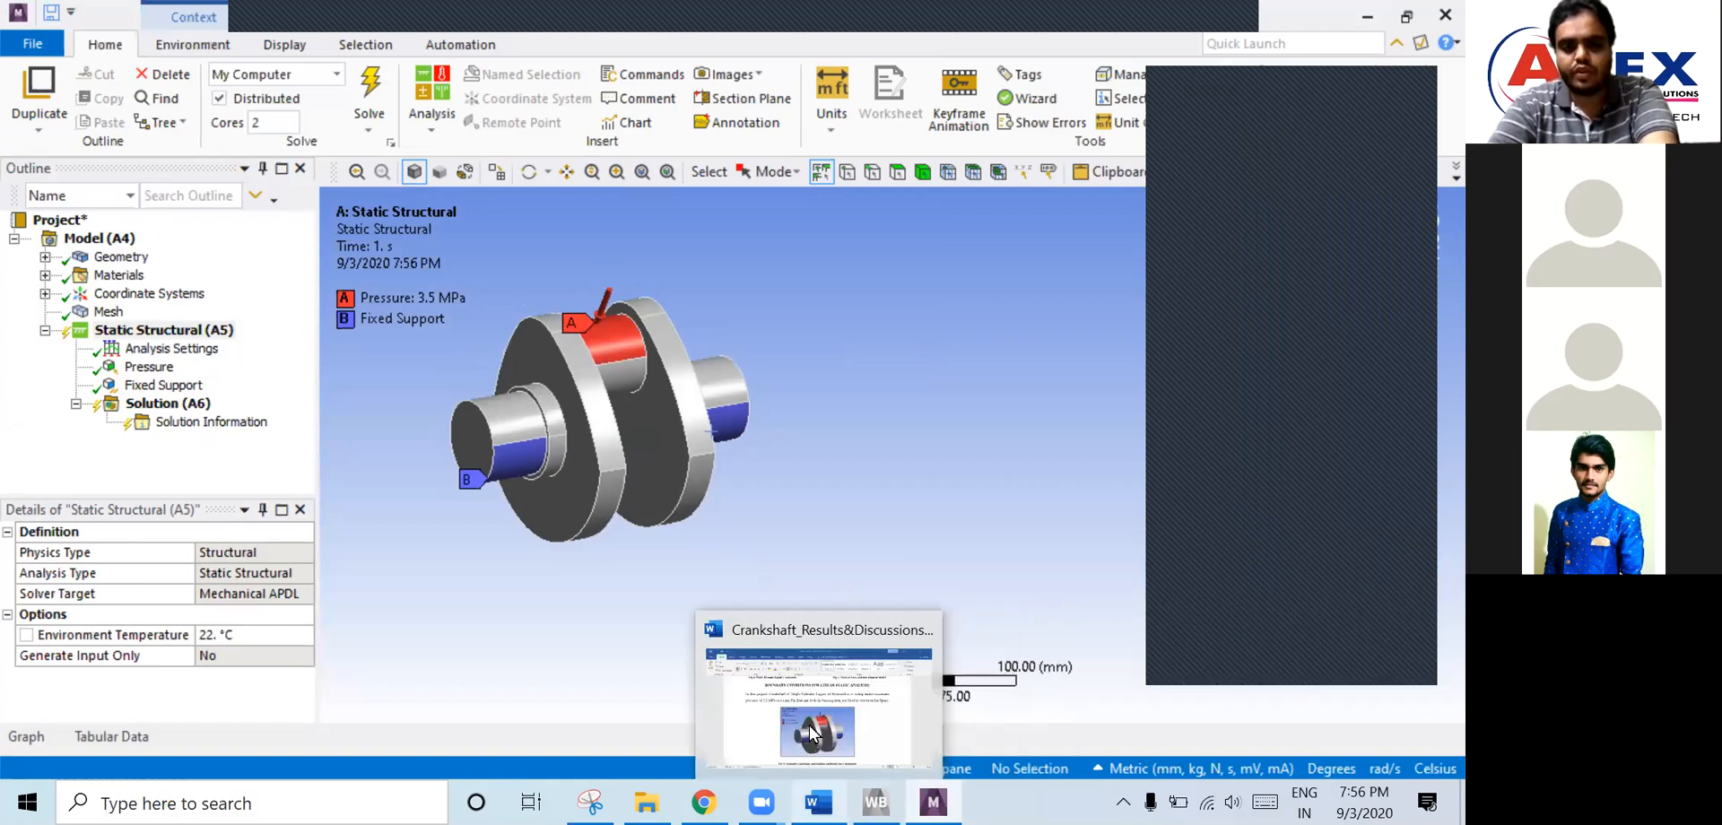
click(811, 736)
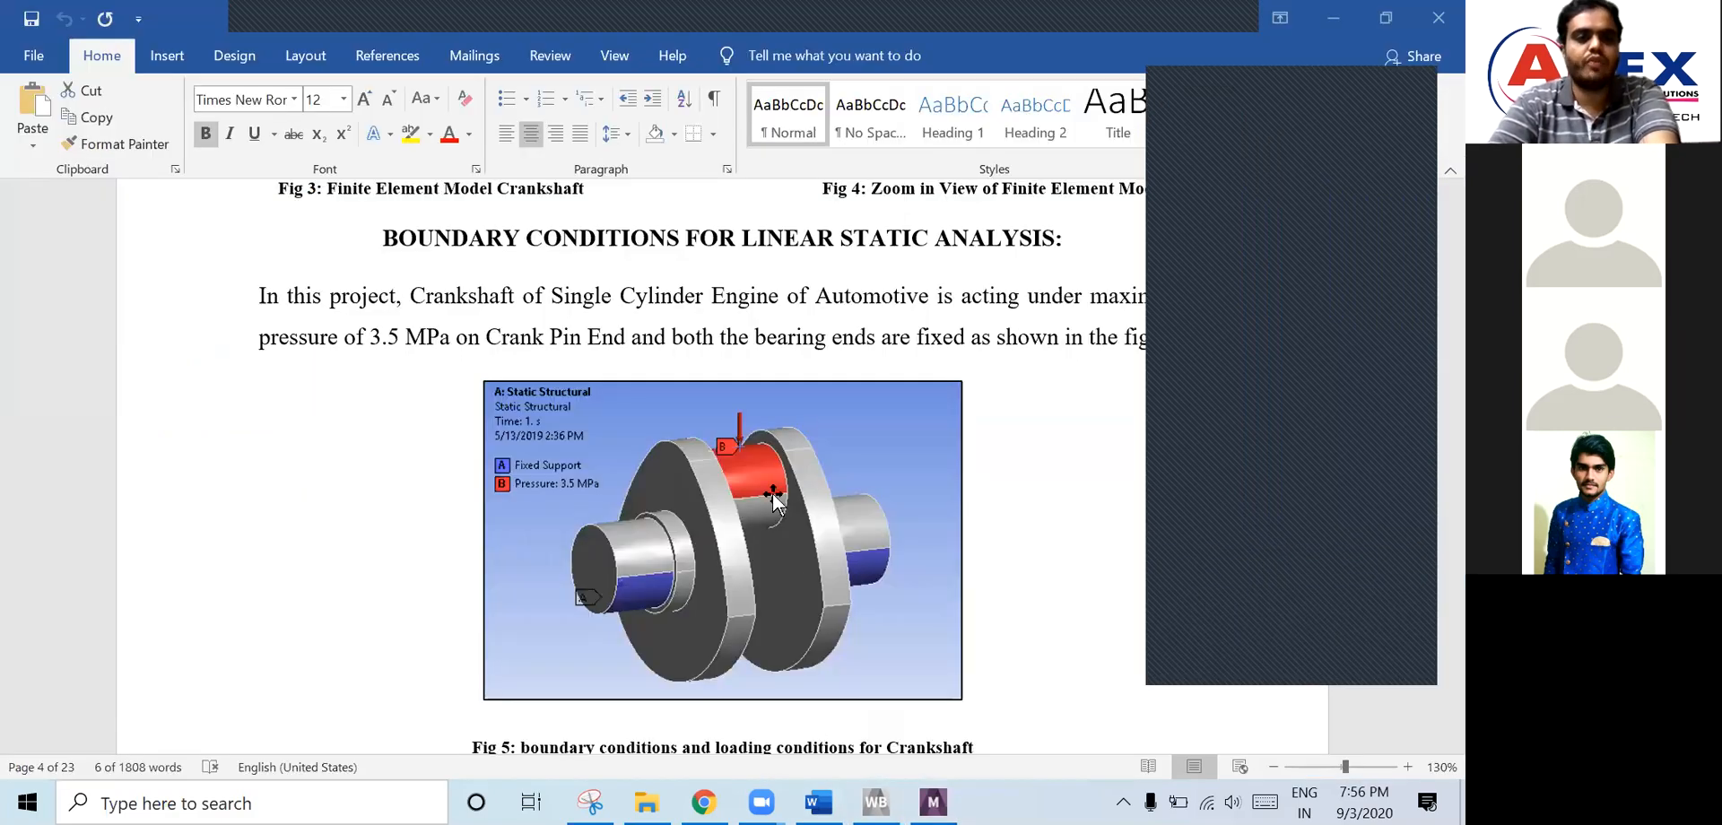
drag(259, 300, 996, 339)
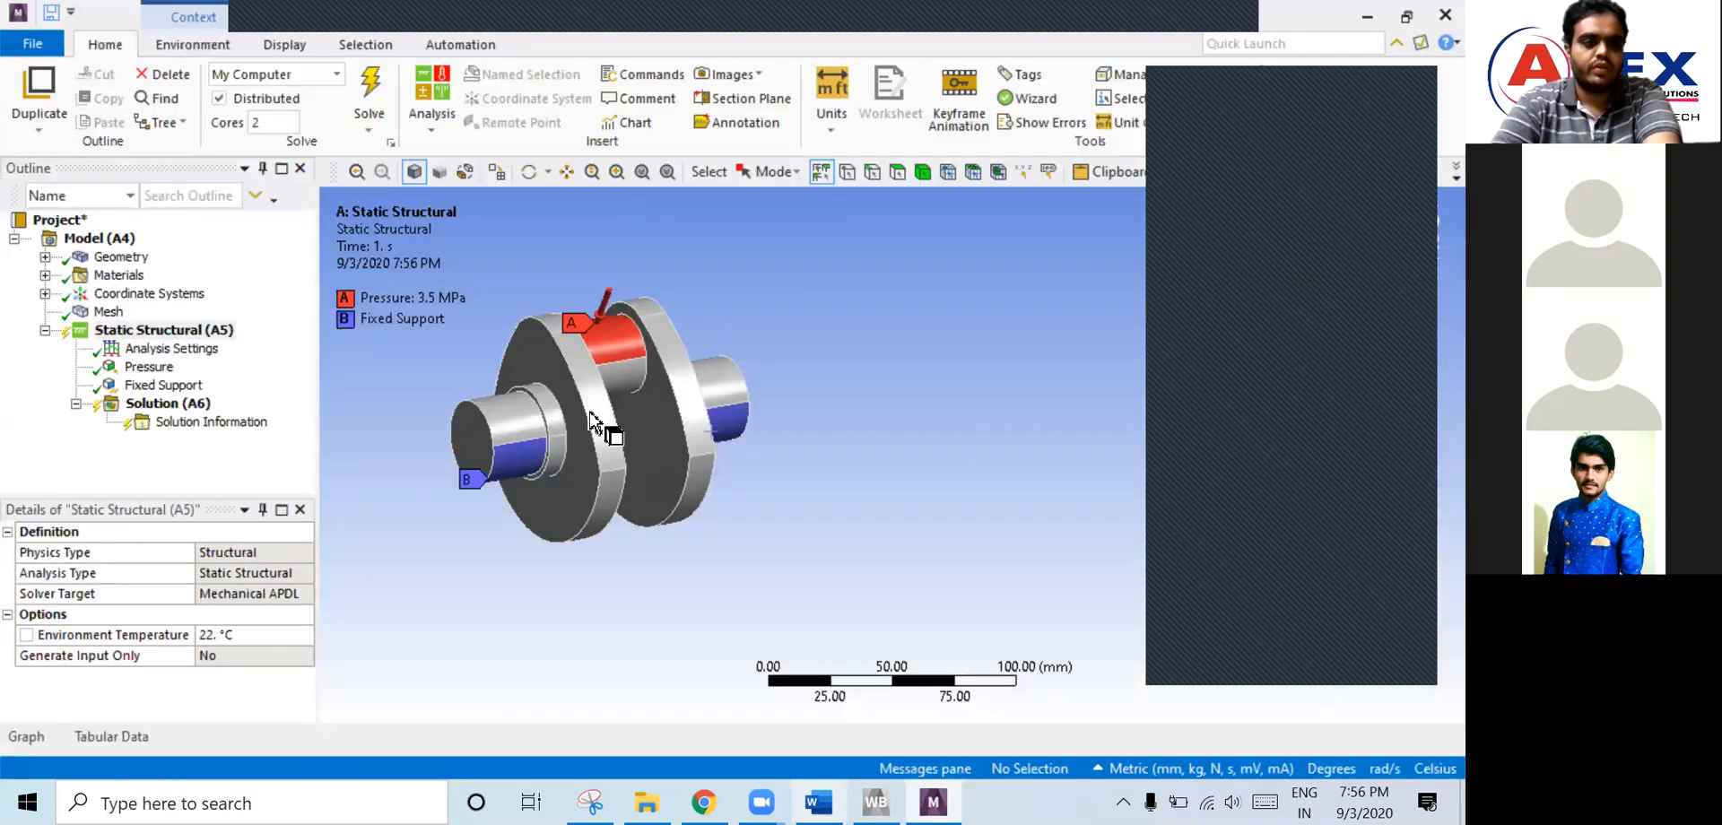
click(933, 802)
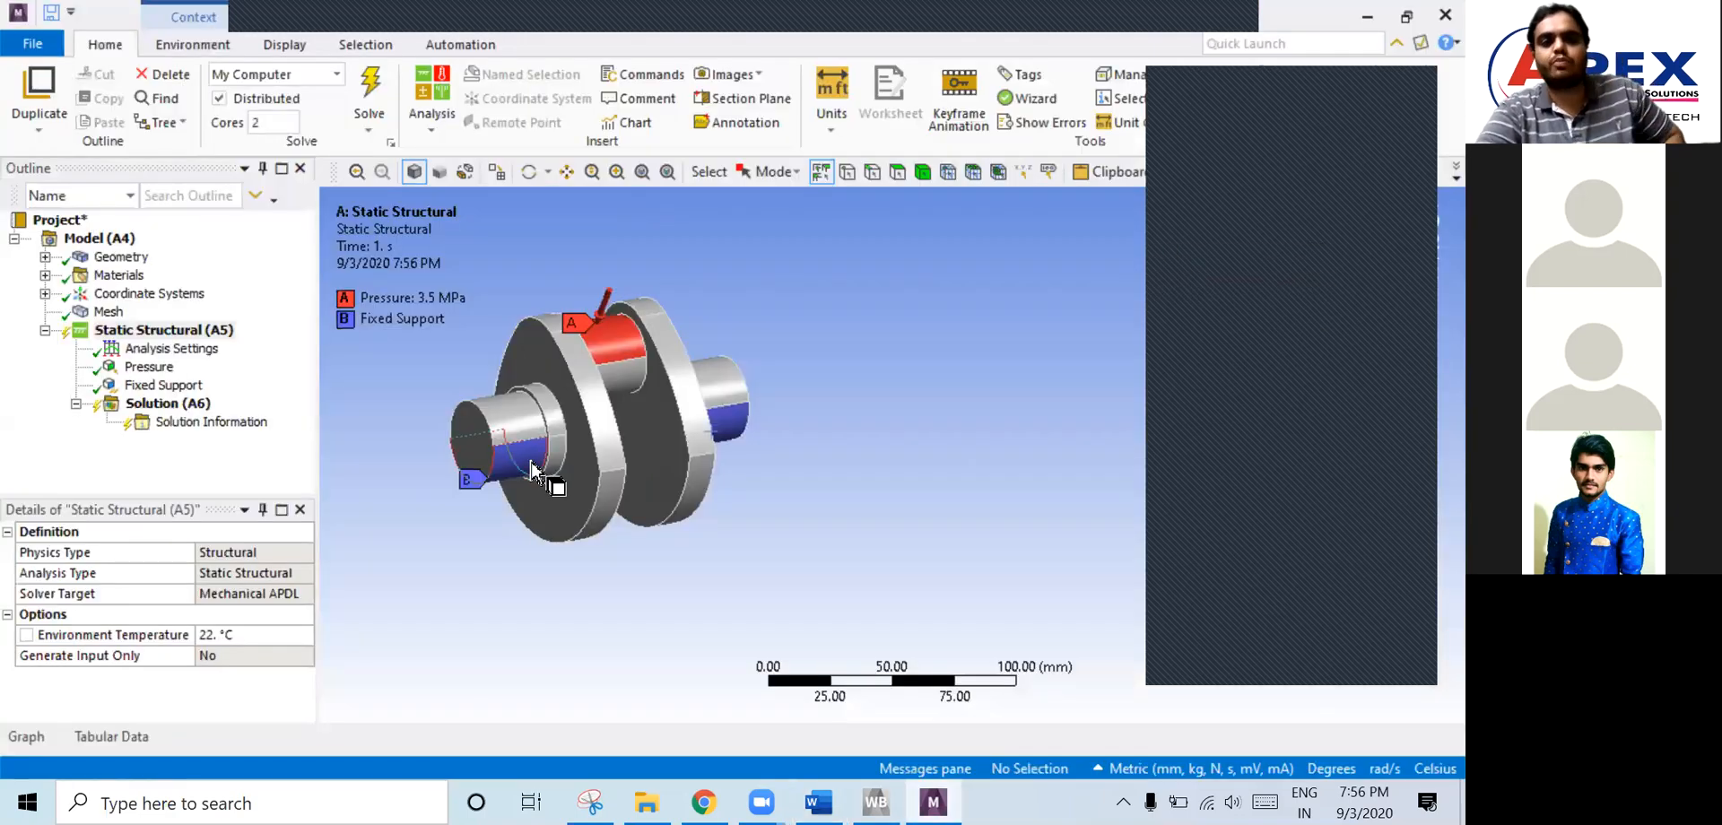
- Insert a Total Deformation result under Solution
click(196, 405)
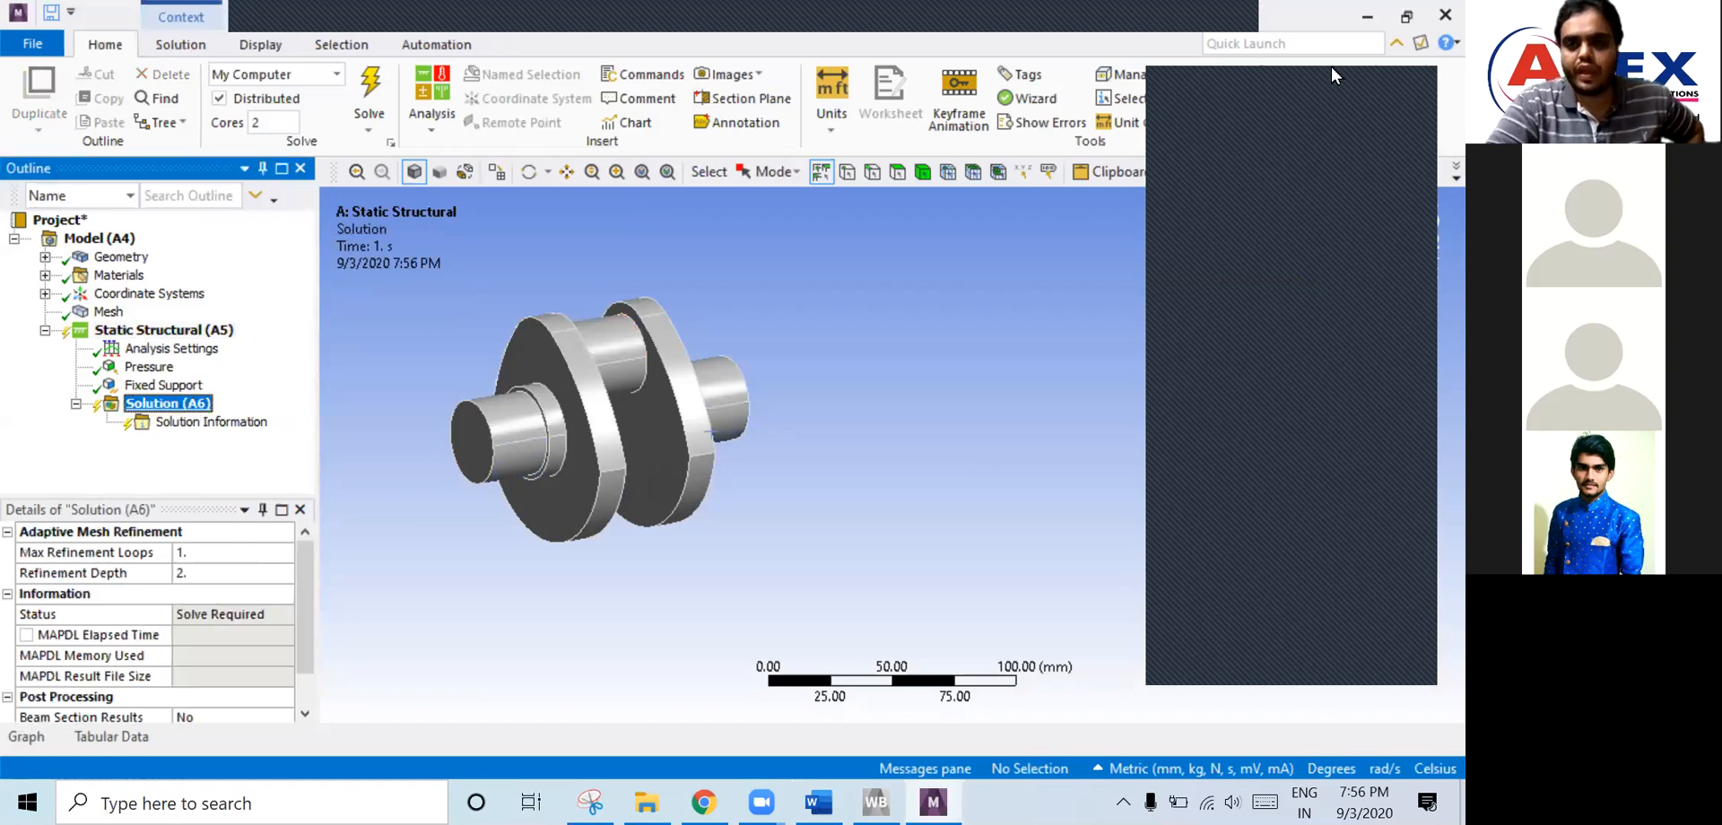
right_click(142, 404)
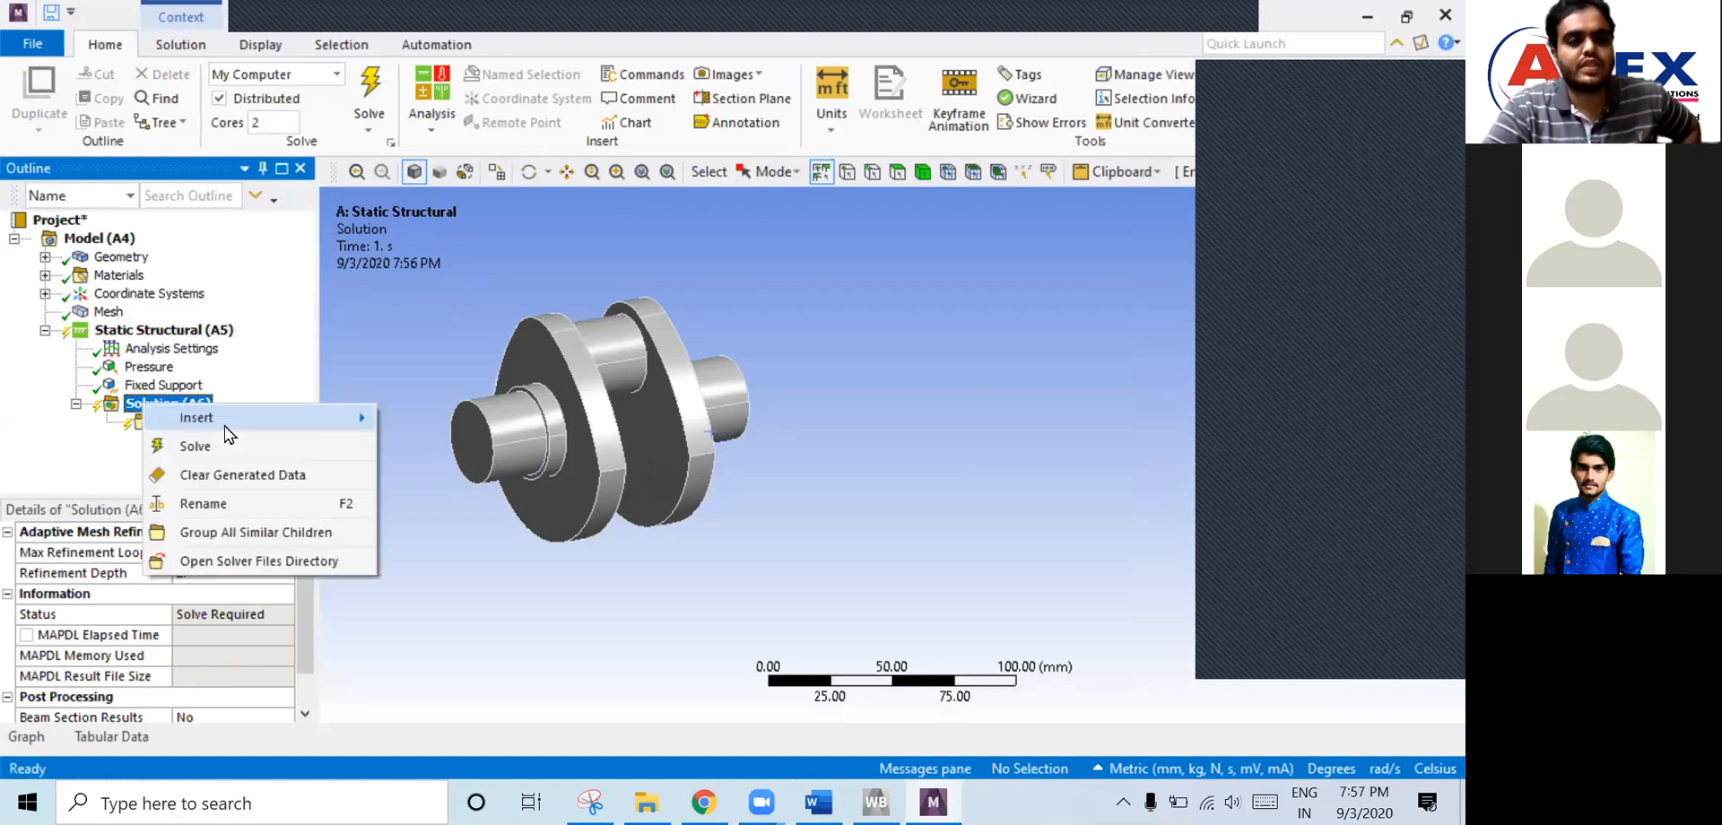
click(617, 373)
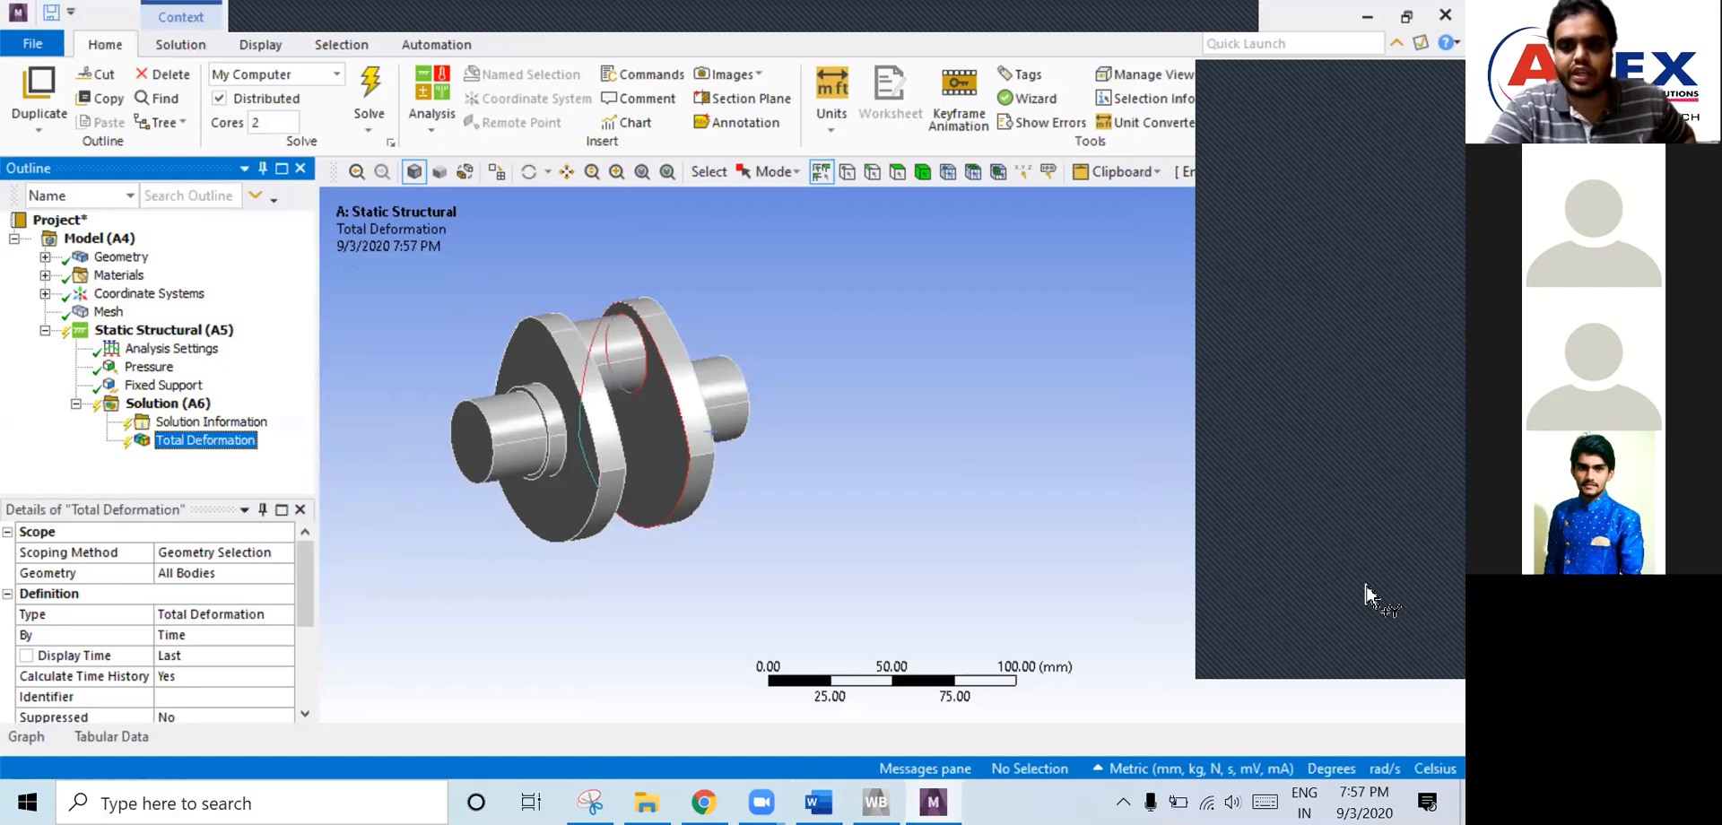
- Insert a Directional Deformation result under Solution and set its orientation to the Y Axis
right_click(168, 403)
mouse_move(241, 419)
mouse_move(476, 374)
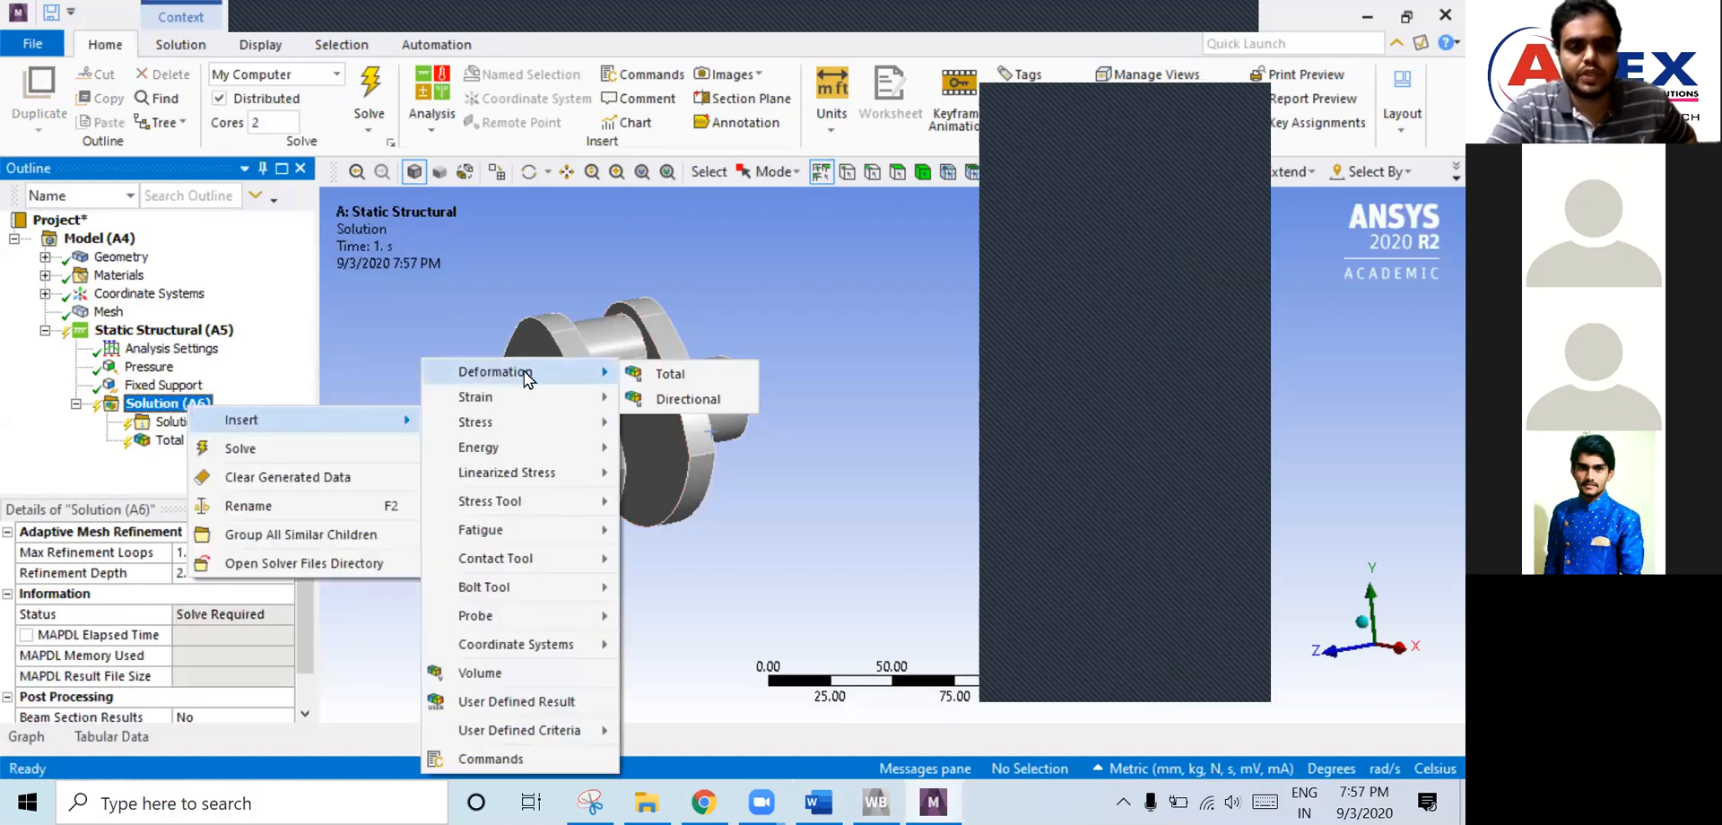
click(678, 408)
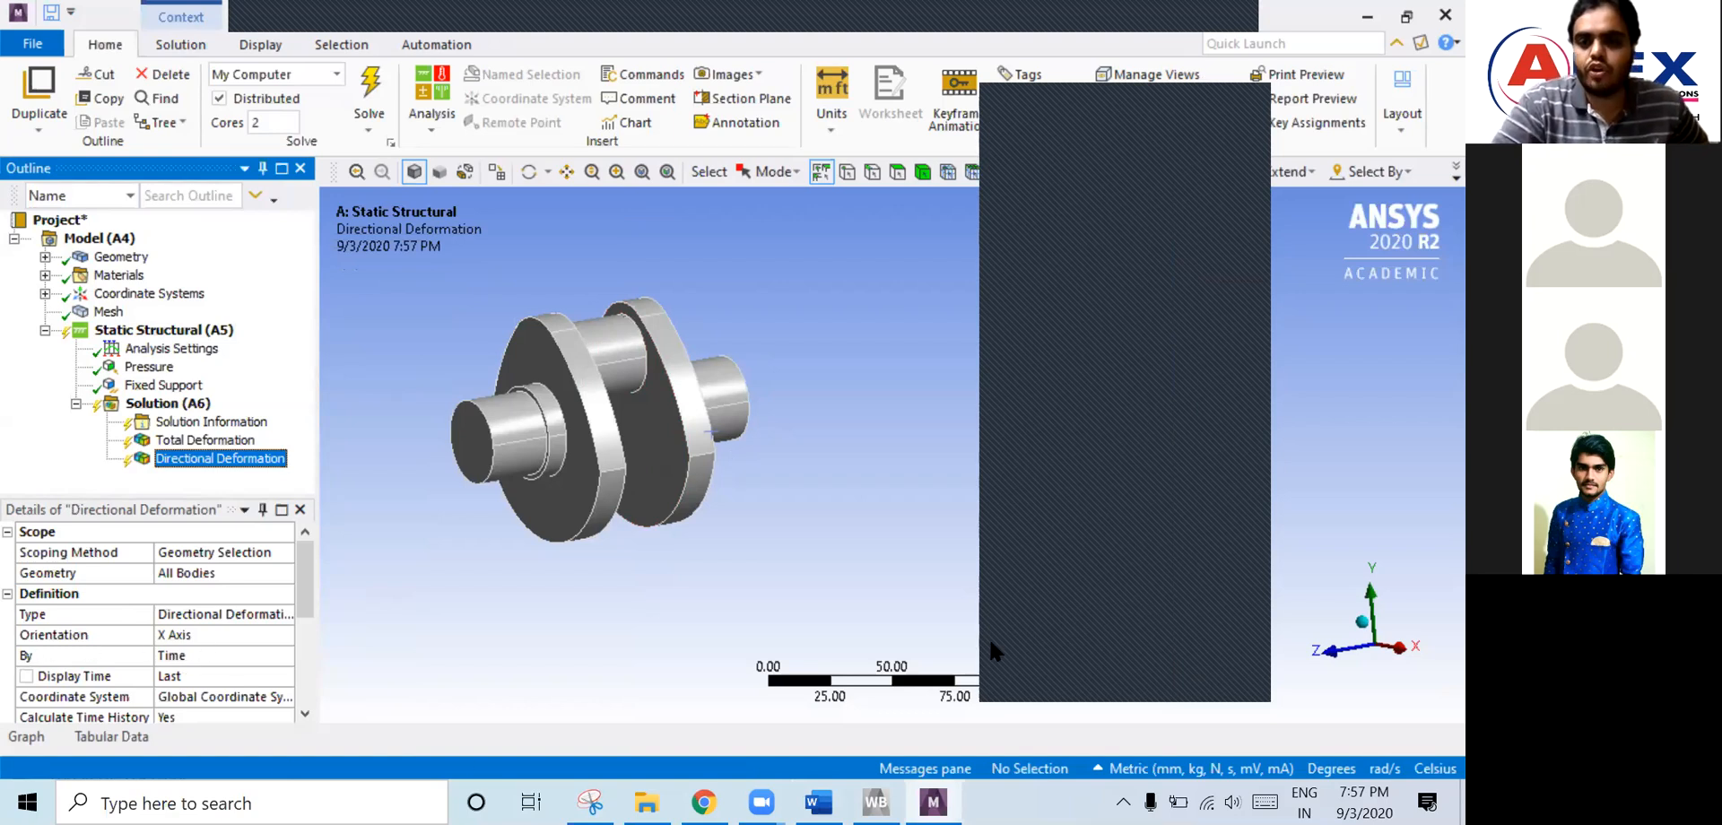
click(196, 634)
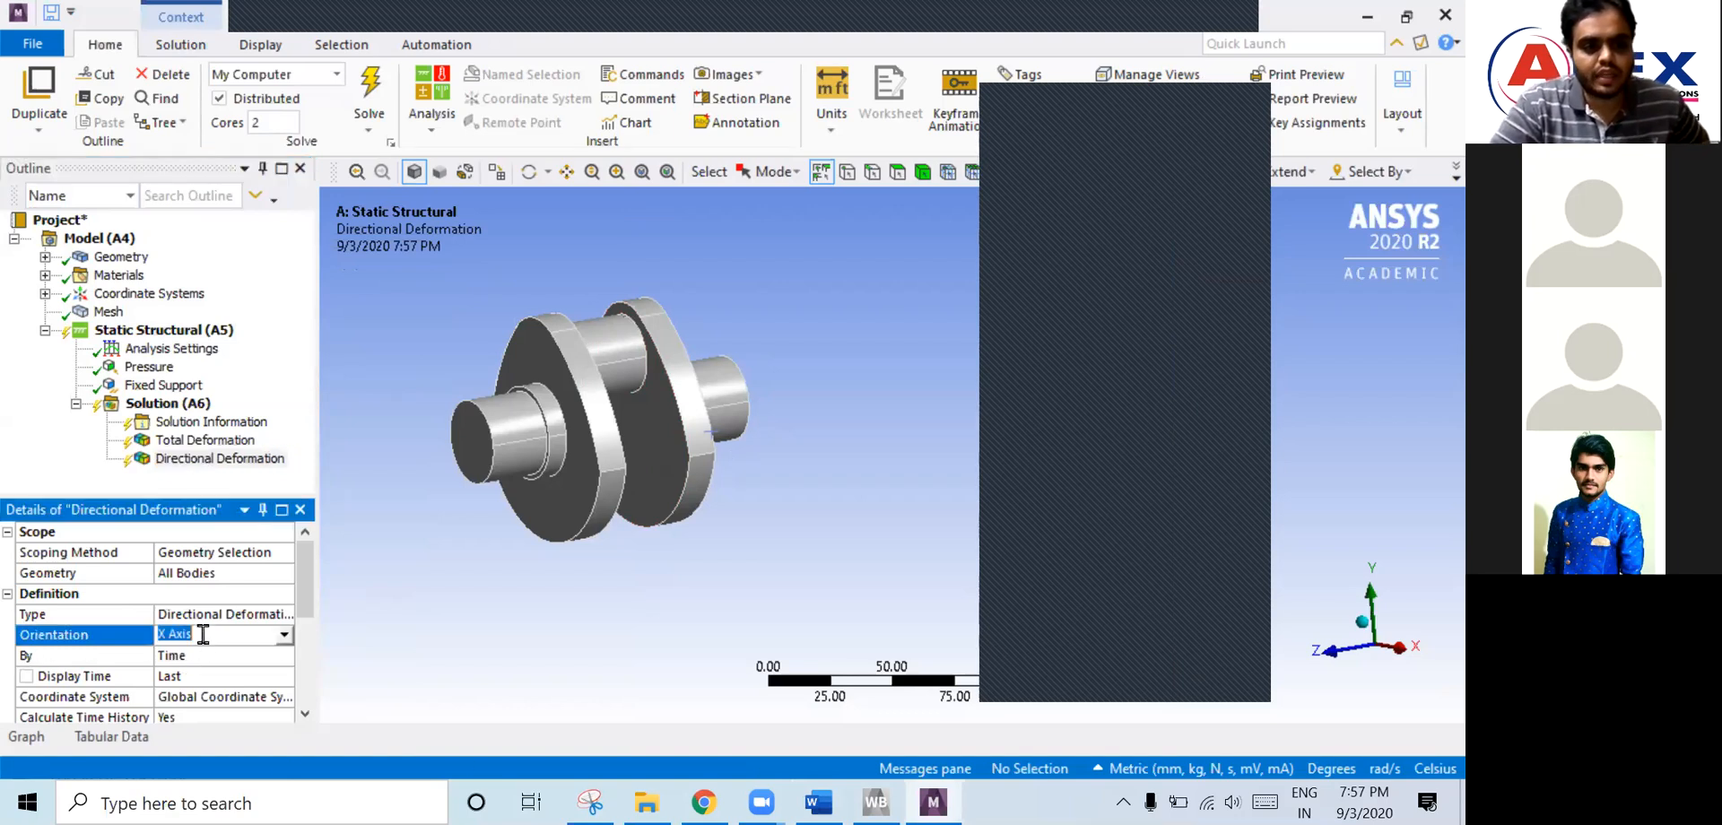
click(290, 634)
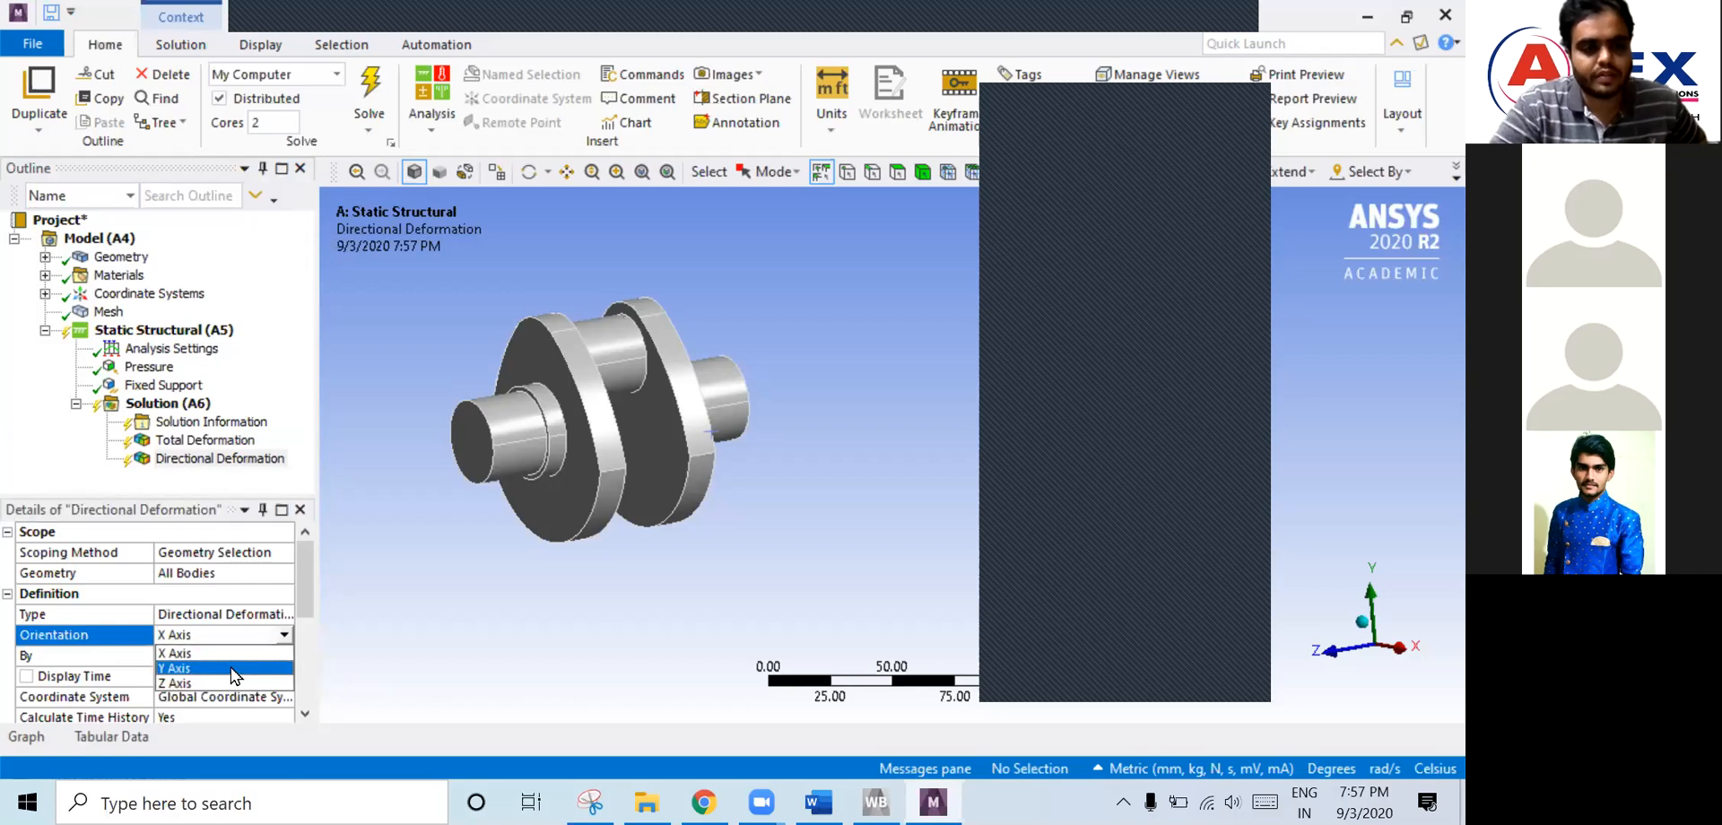
click(261, 671)
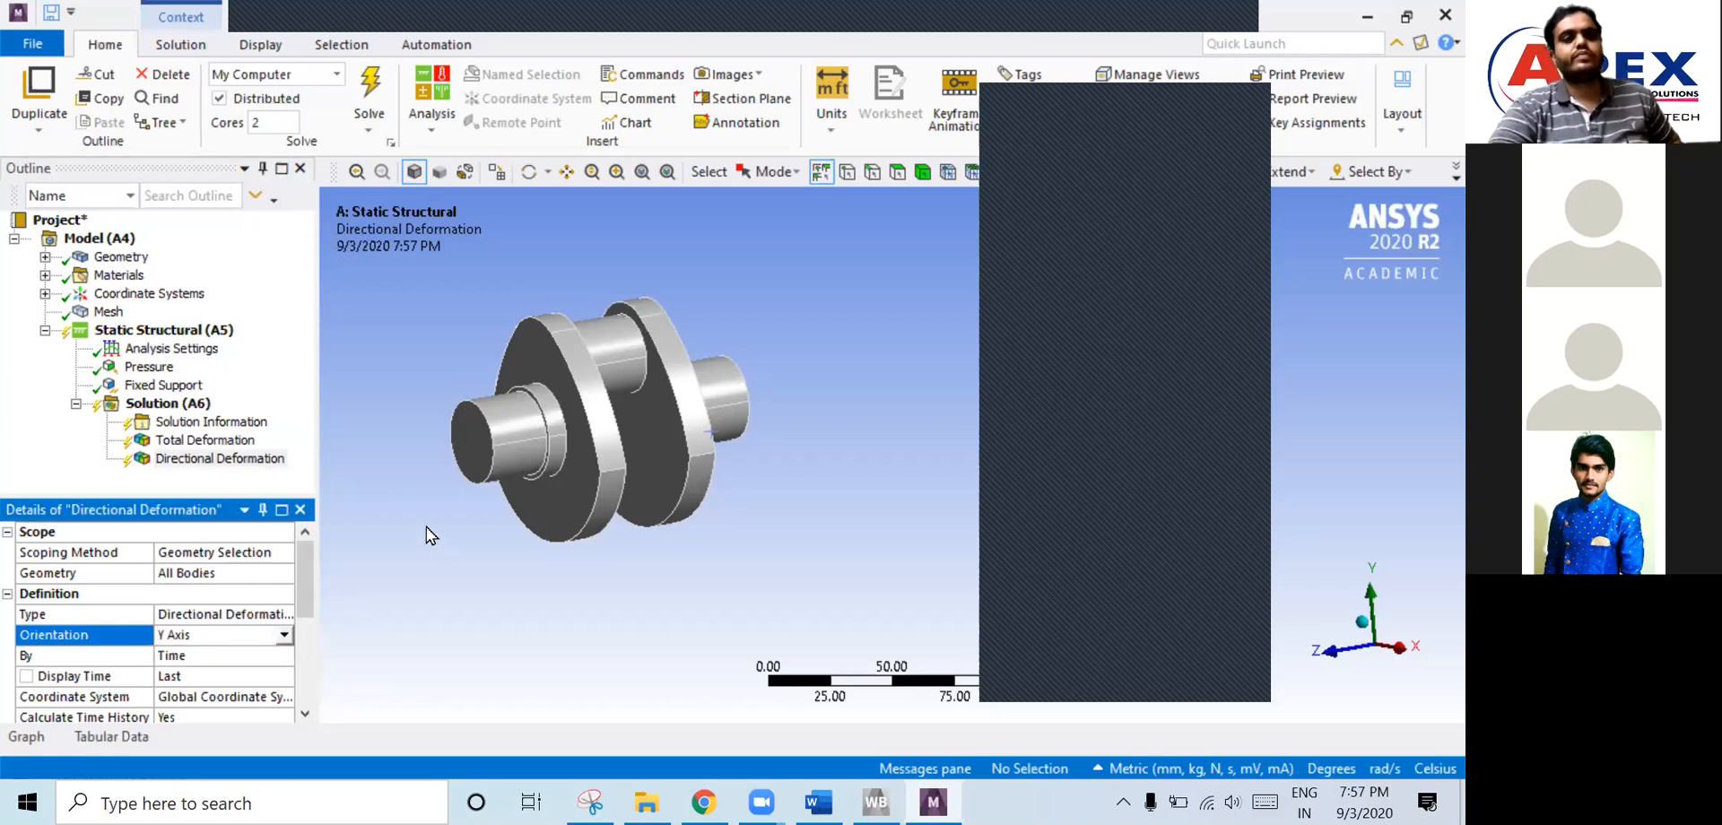
- Insert Equivalent (von-Mises) stress and Equivalent (von-Mises) strain results under Solution
right_click(199, 411)
mouse_move(269, 413)
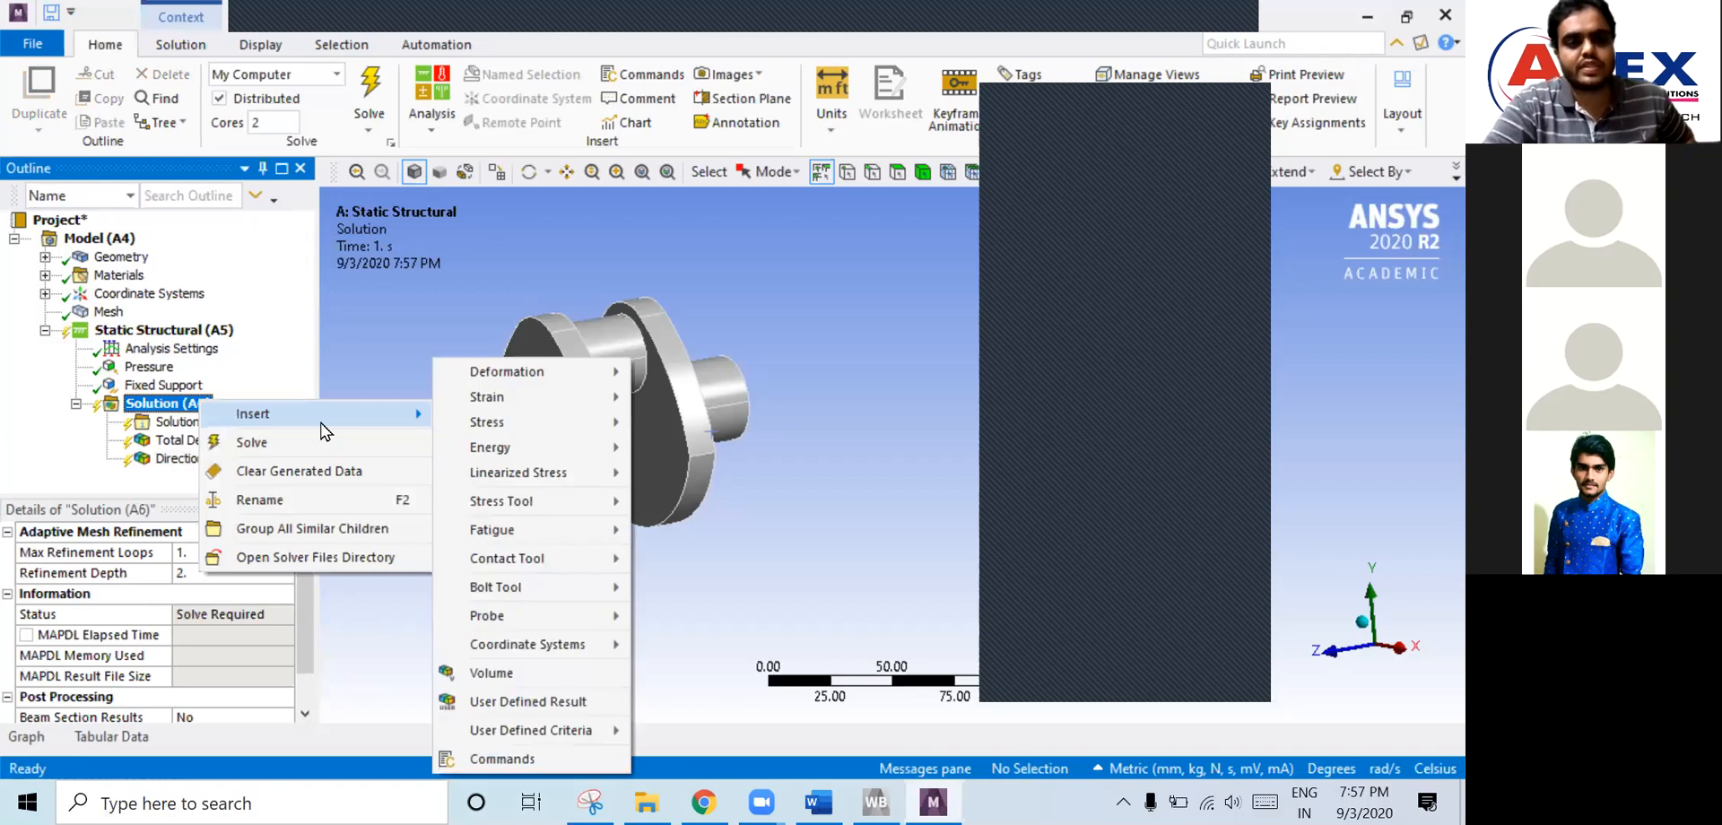
mouse_move(554, 420)
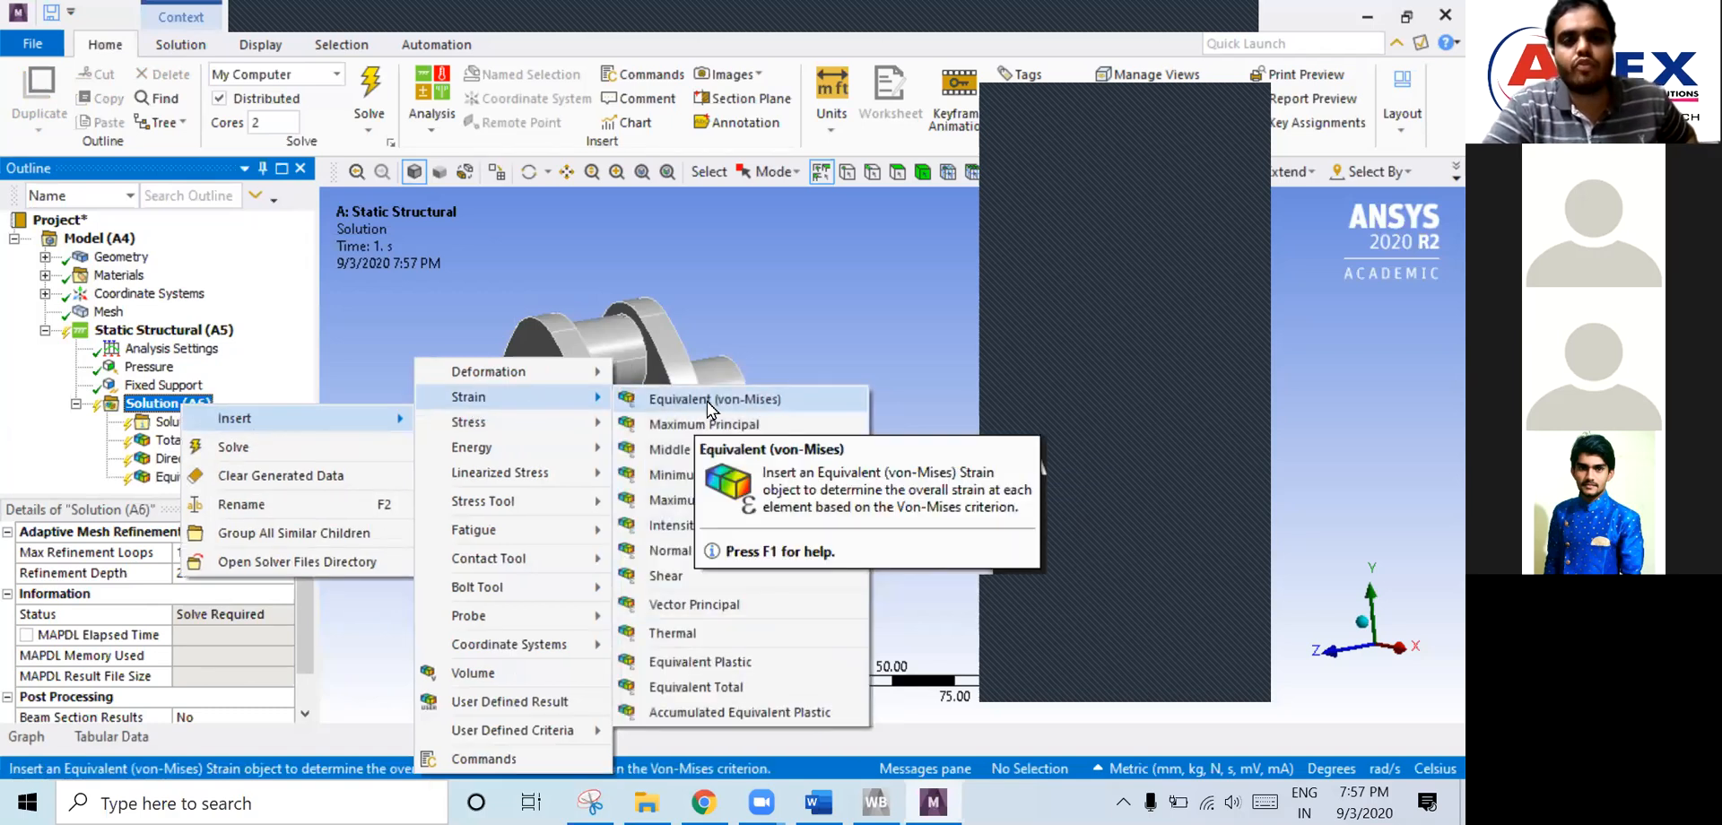
click(707, 401)
click(179, 389)
right_click(179, 390)
mouse_move(233, 405)
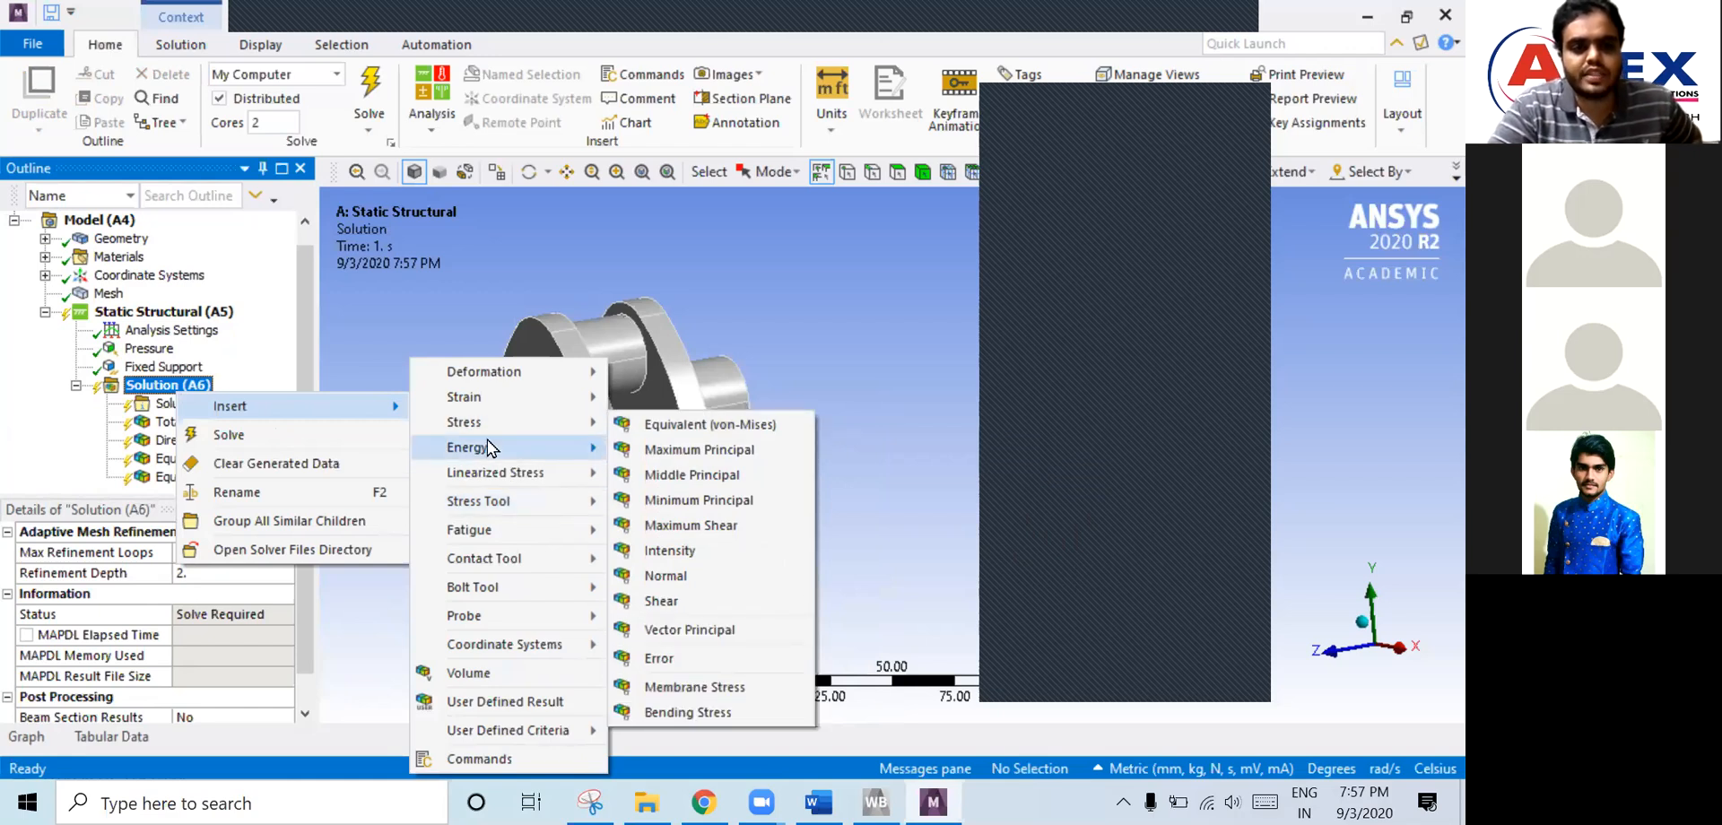
mouse_move(489, 448)
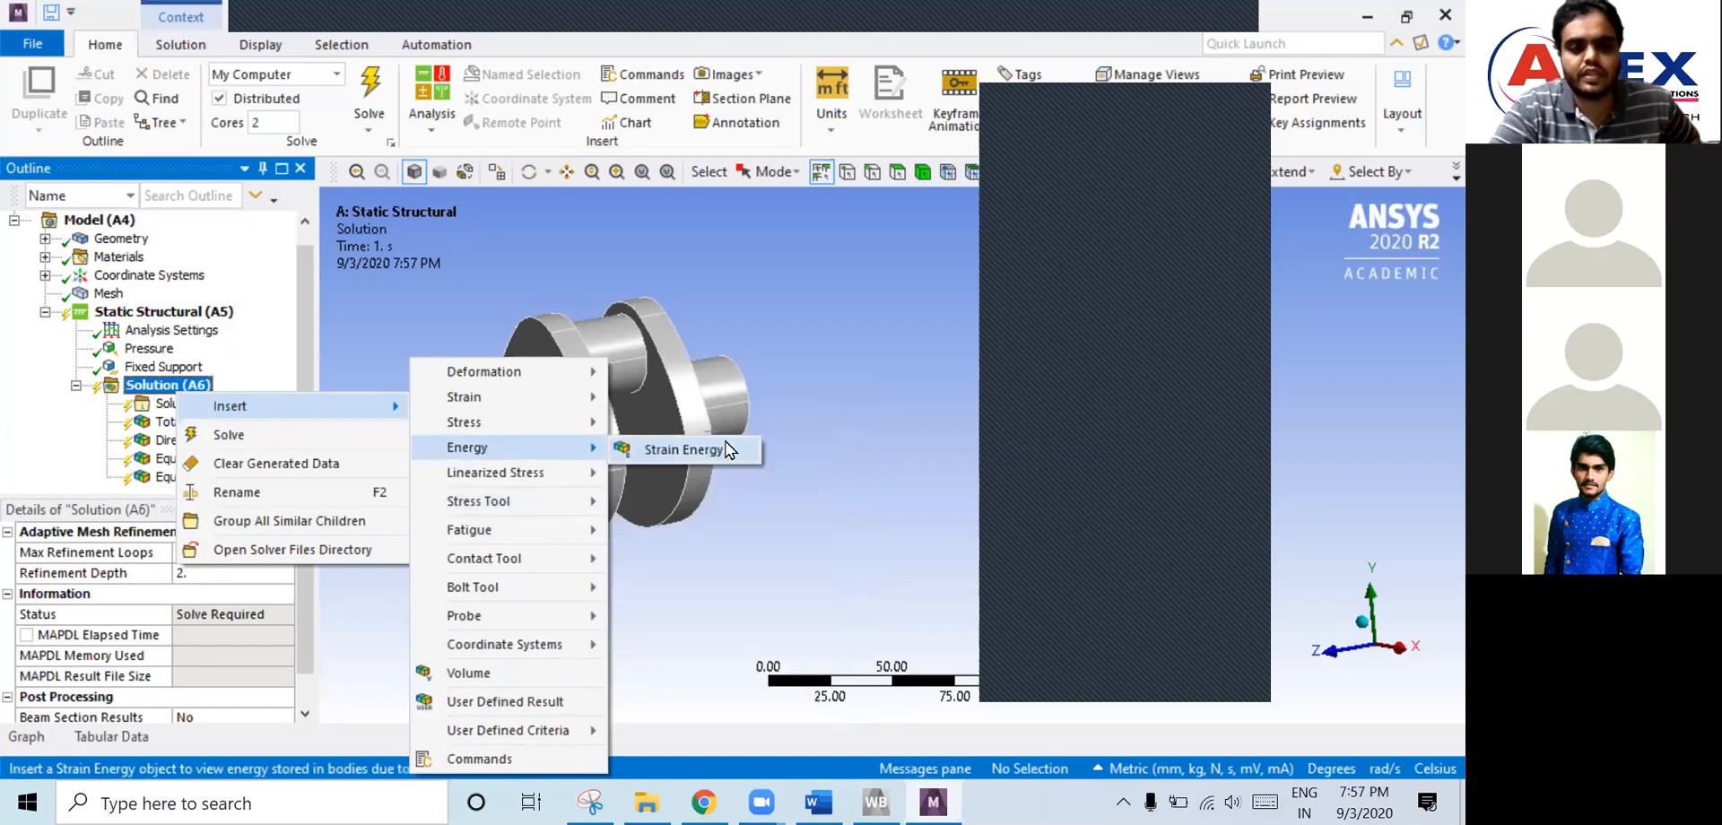
click(633, 289)
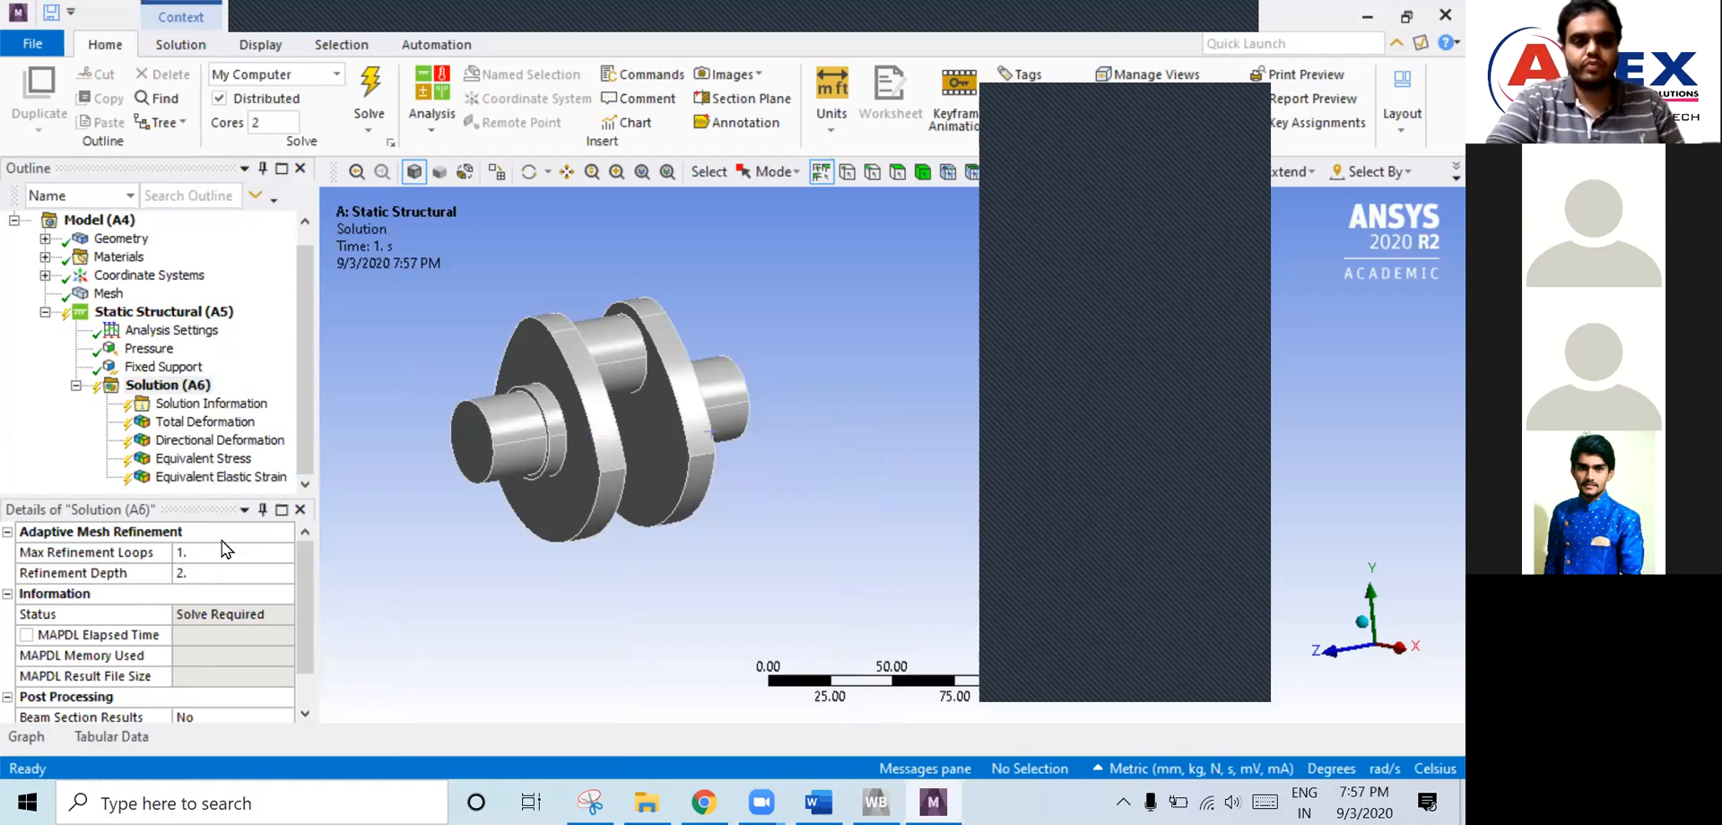
- Try to solve the Static Structural analysis with the 2 mm crankshaft mesh
right_click(191, 391)
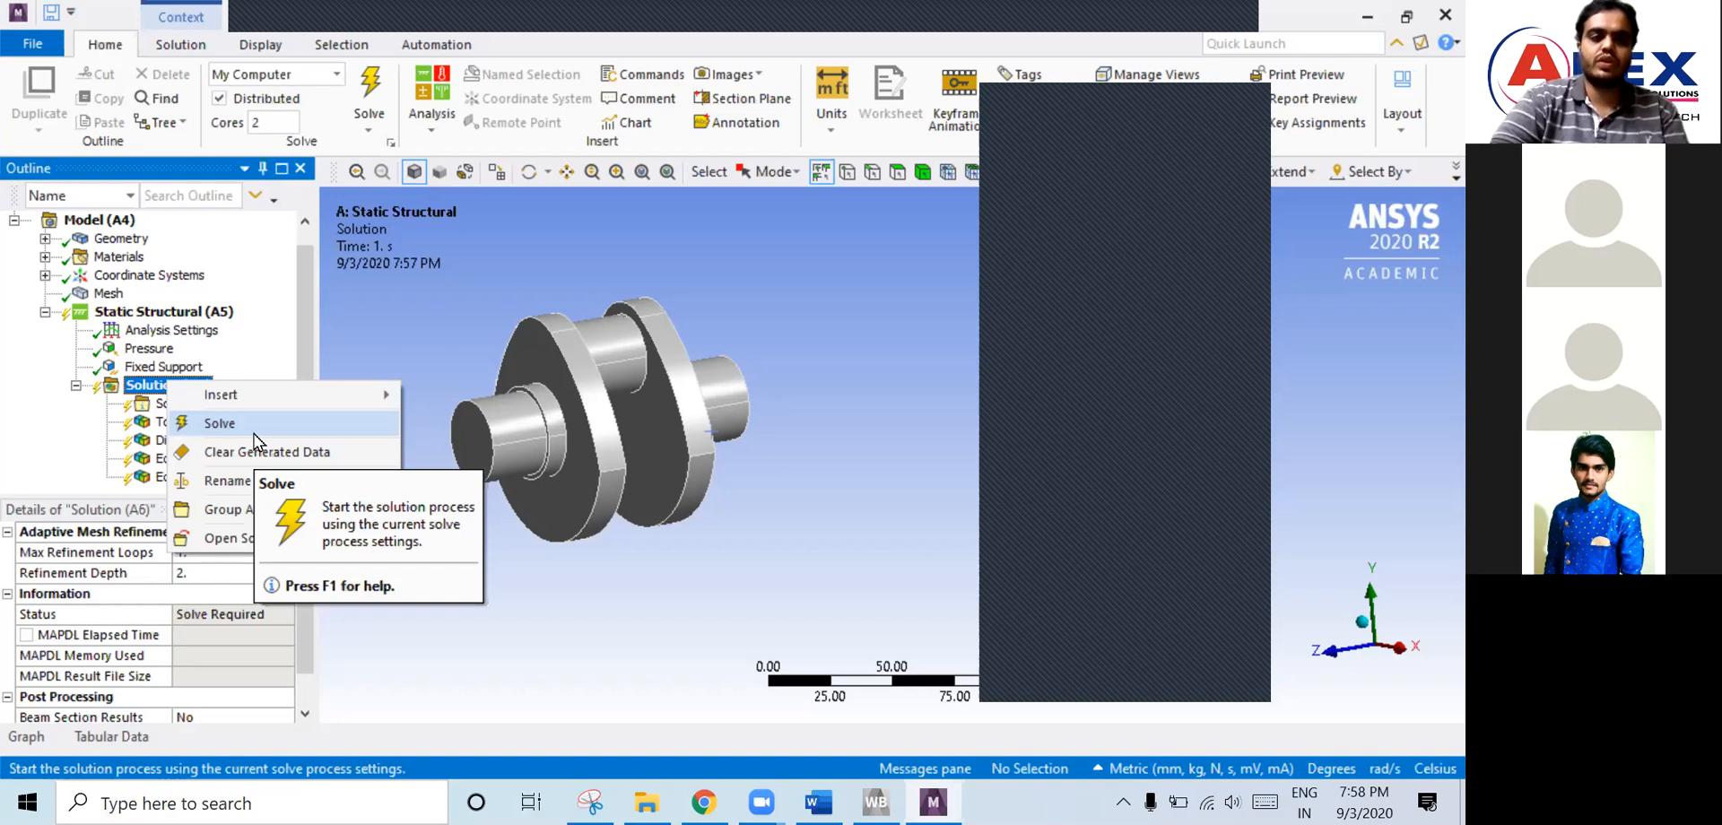
click(255, 434)
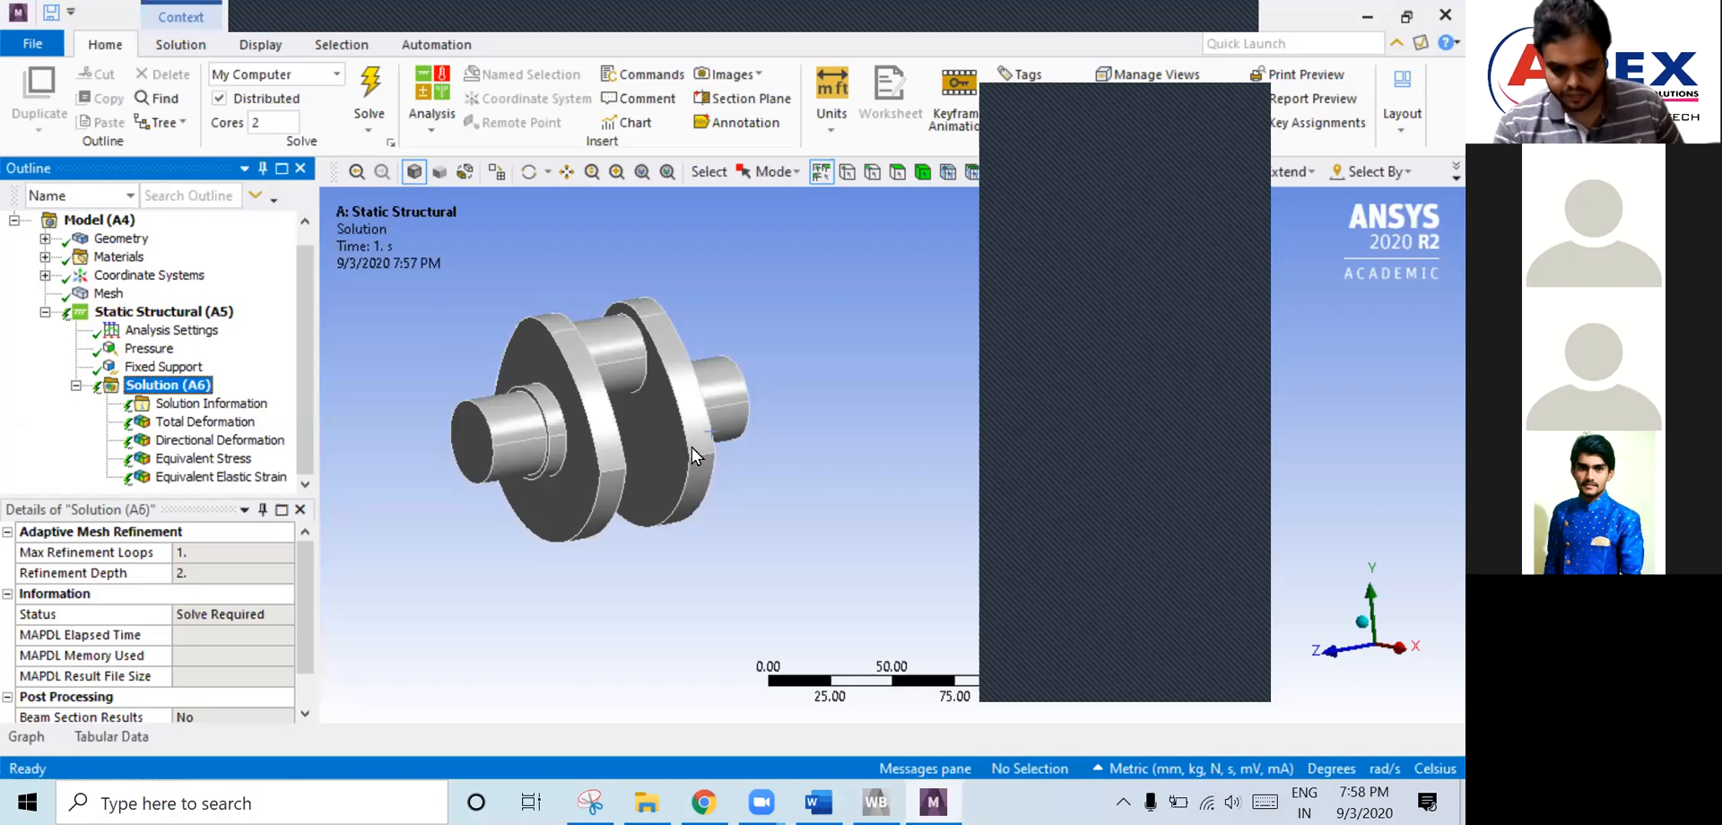
key(F5)
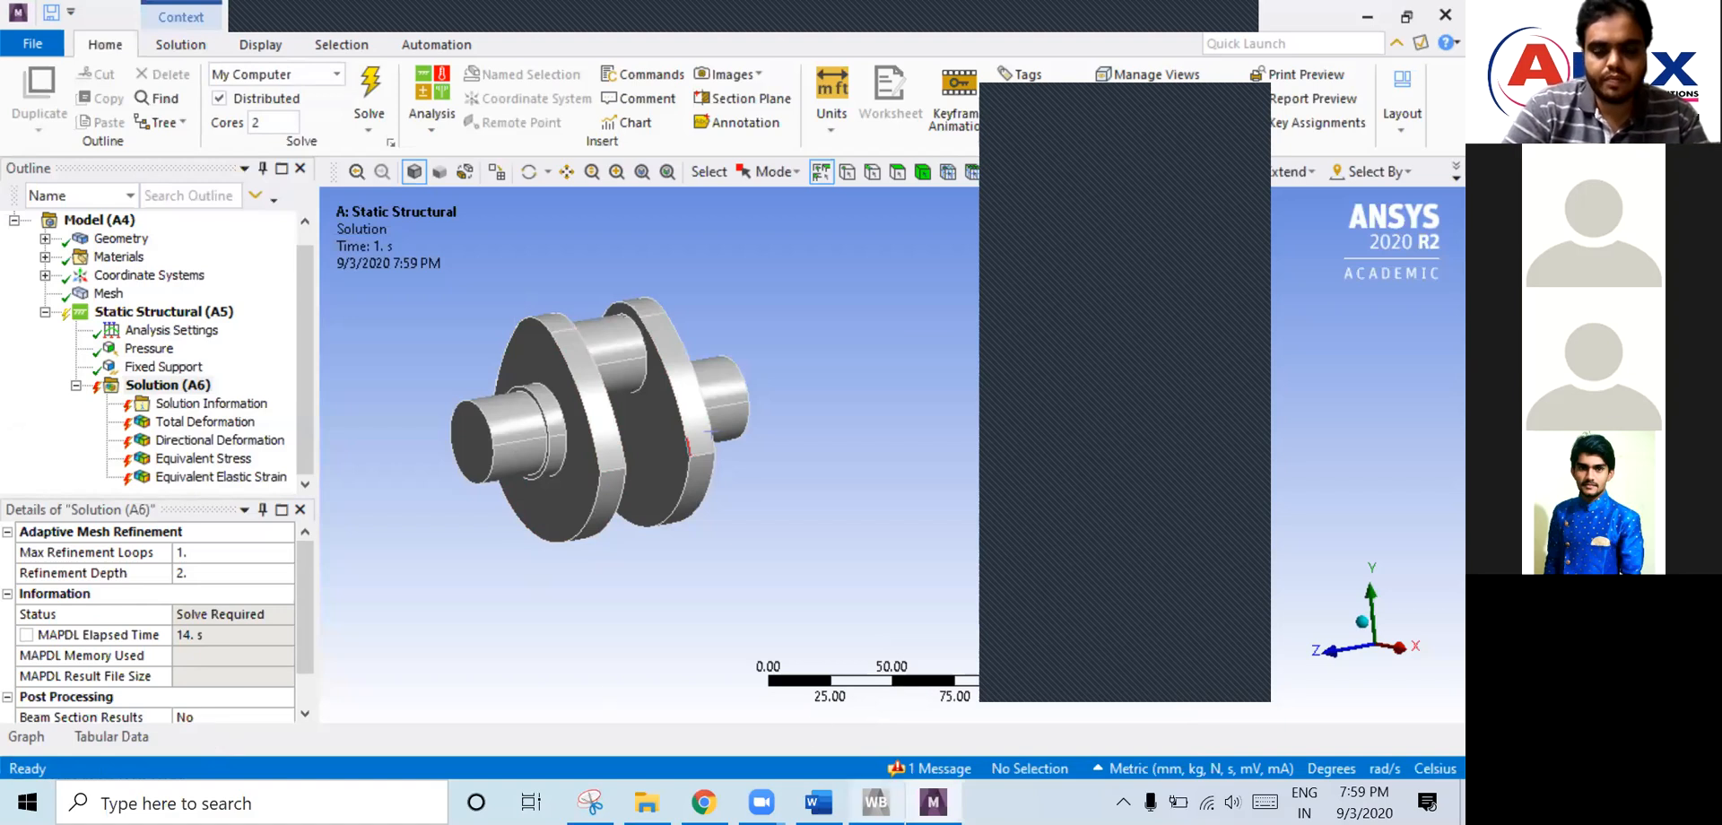
- Check the Static Structural system's status in Workbench, then return to Mechanical and read the solver message
click(876, 802)
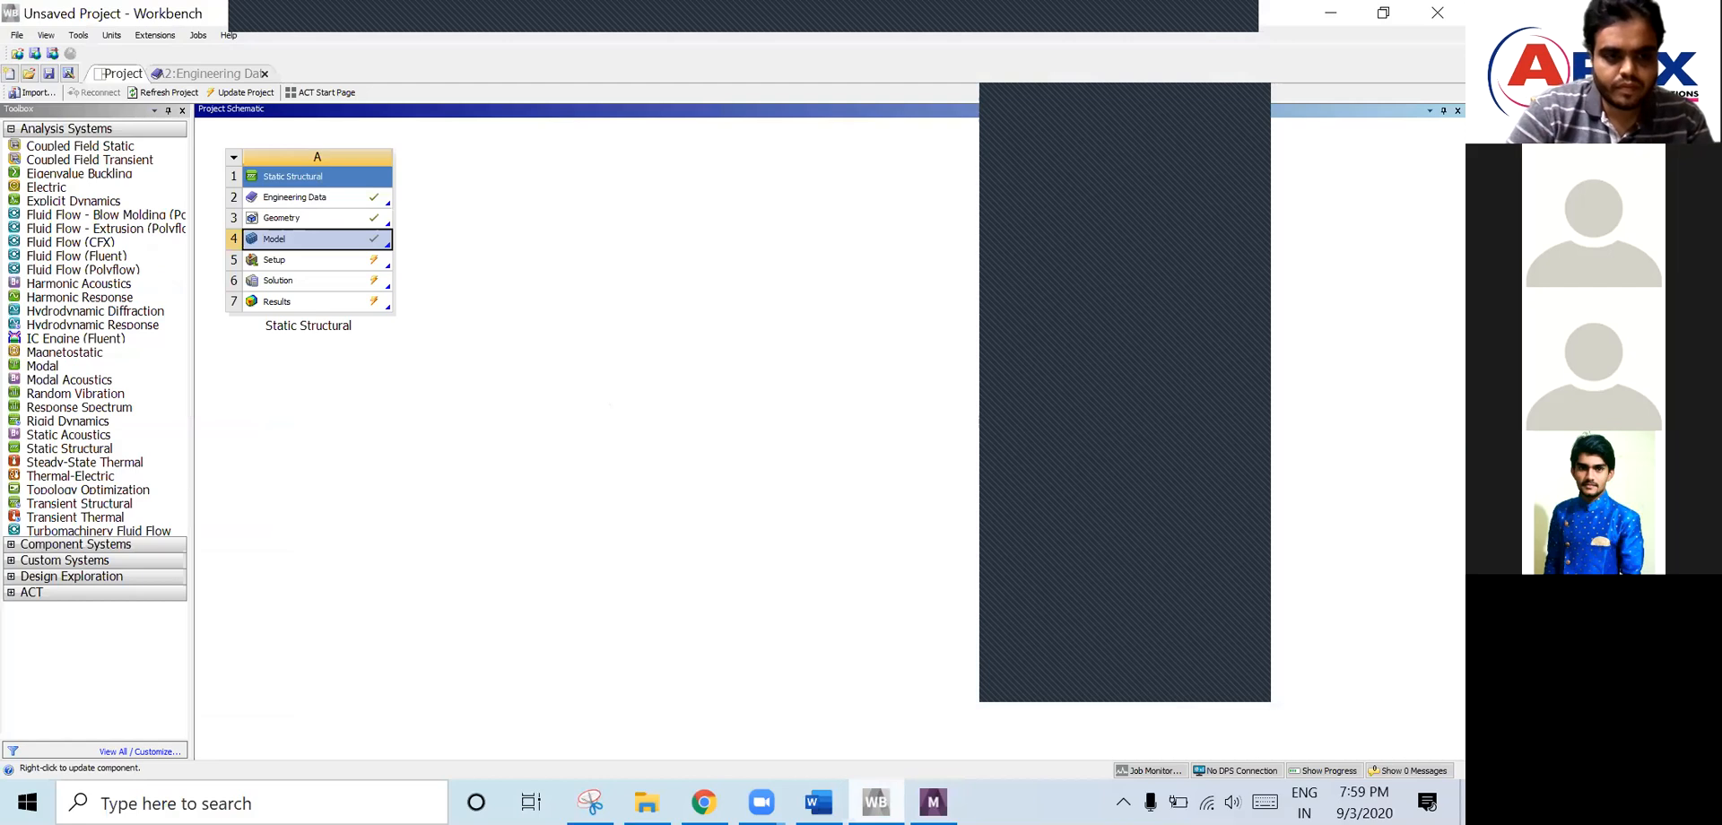
click(933, 803)
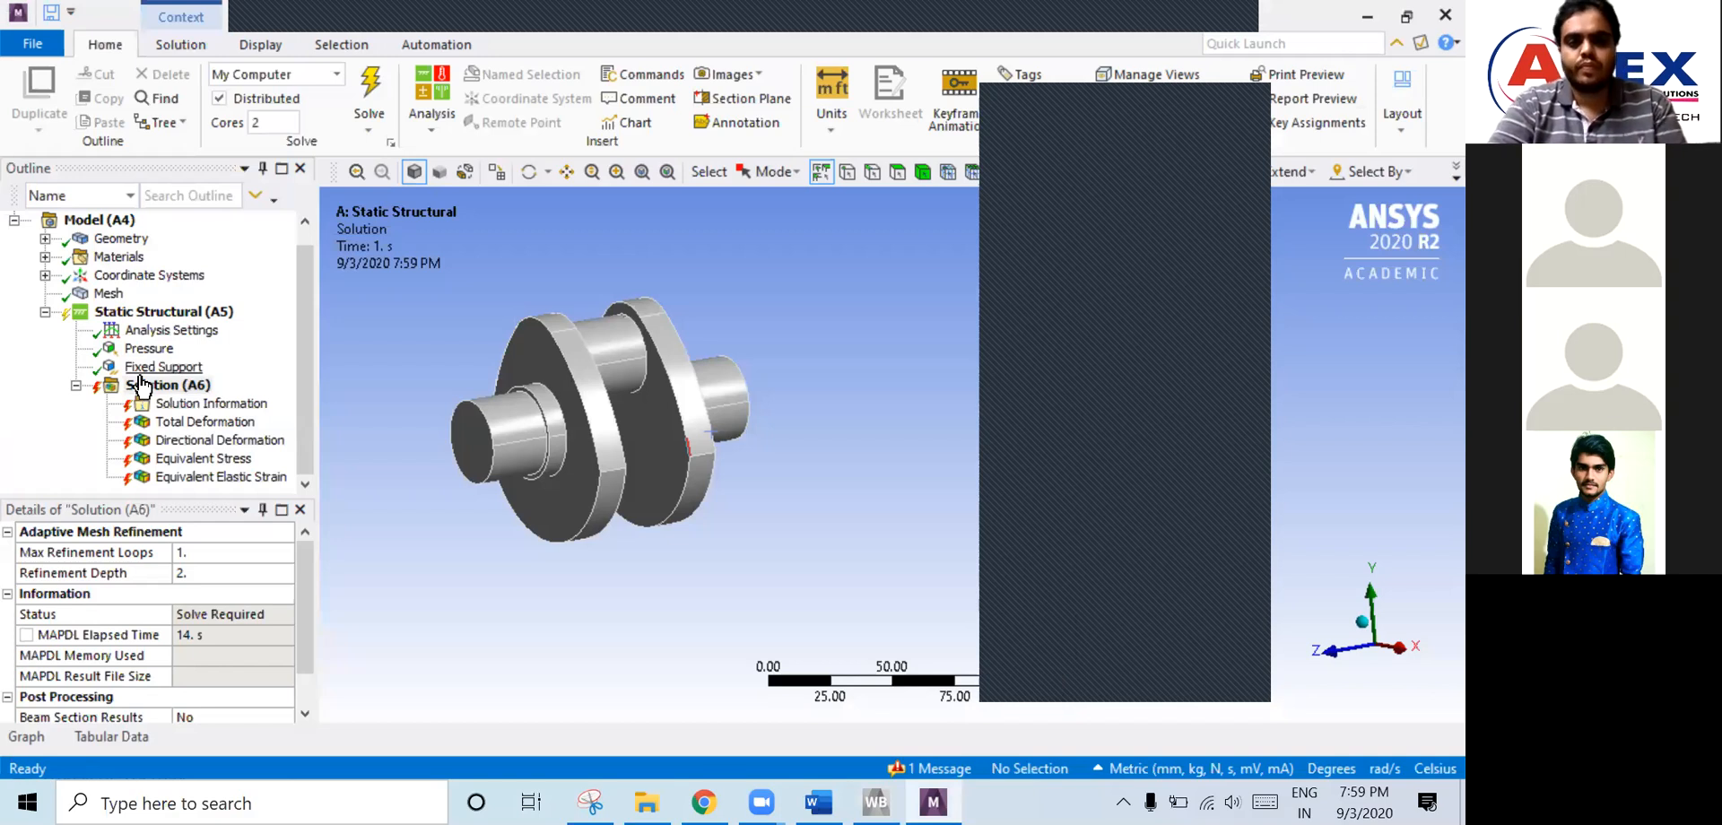
click(951, 770)
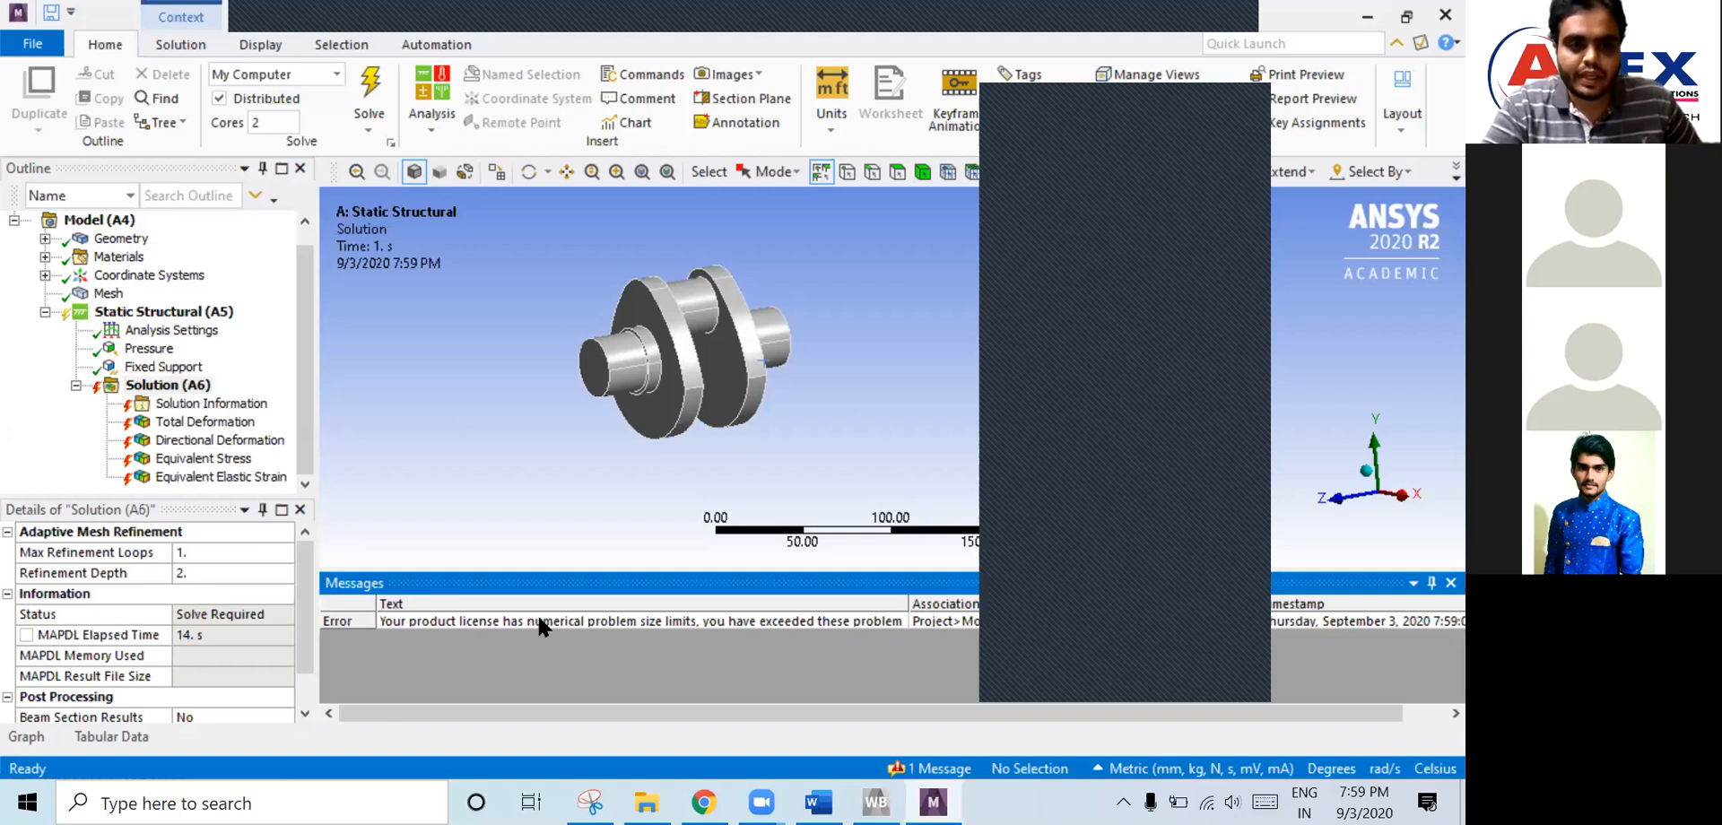
- Set the crankshaft mesh element size to 6 mm, regenerate the mesh and inspect it
click(109, 295)
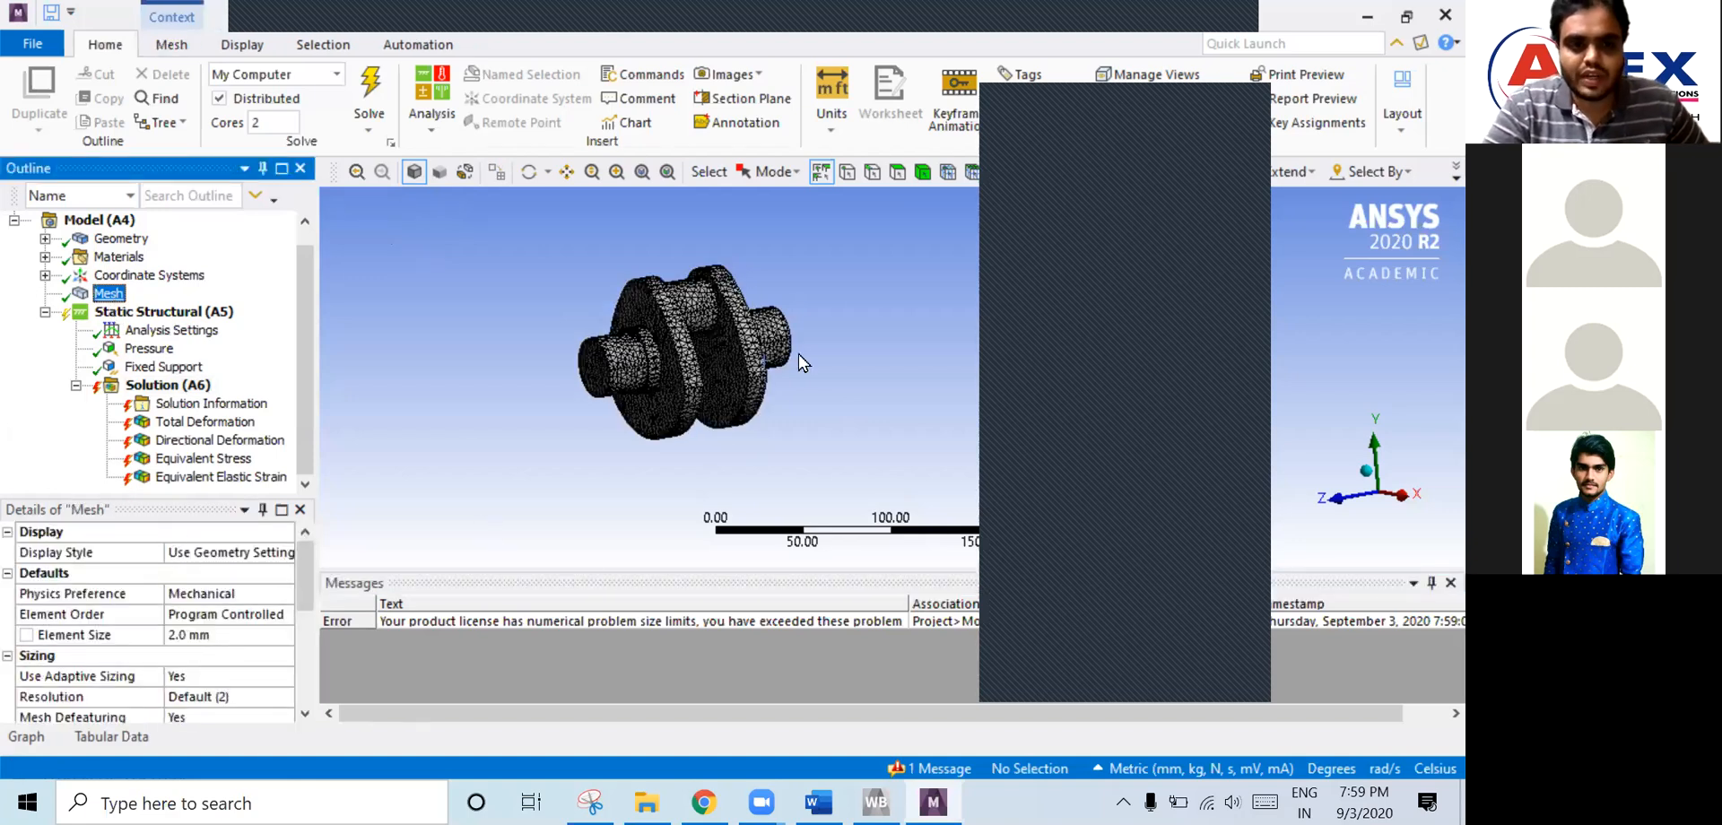
click(225, 632)
text(6)
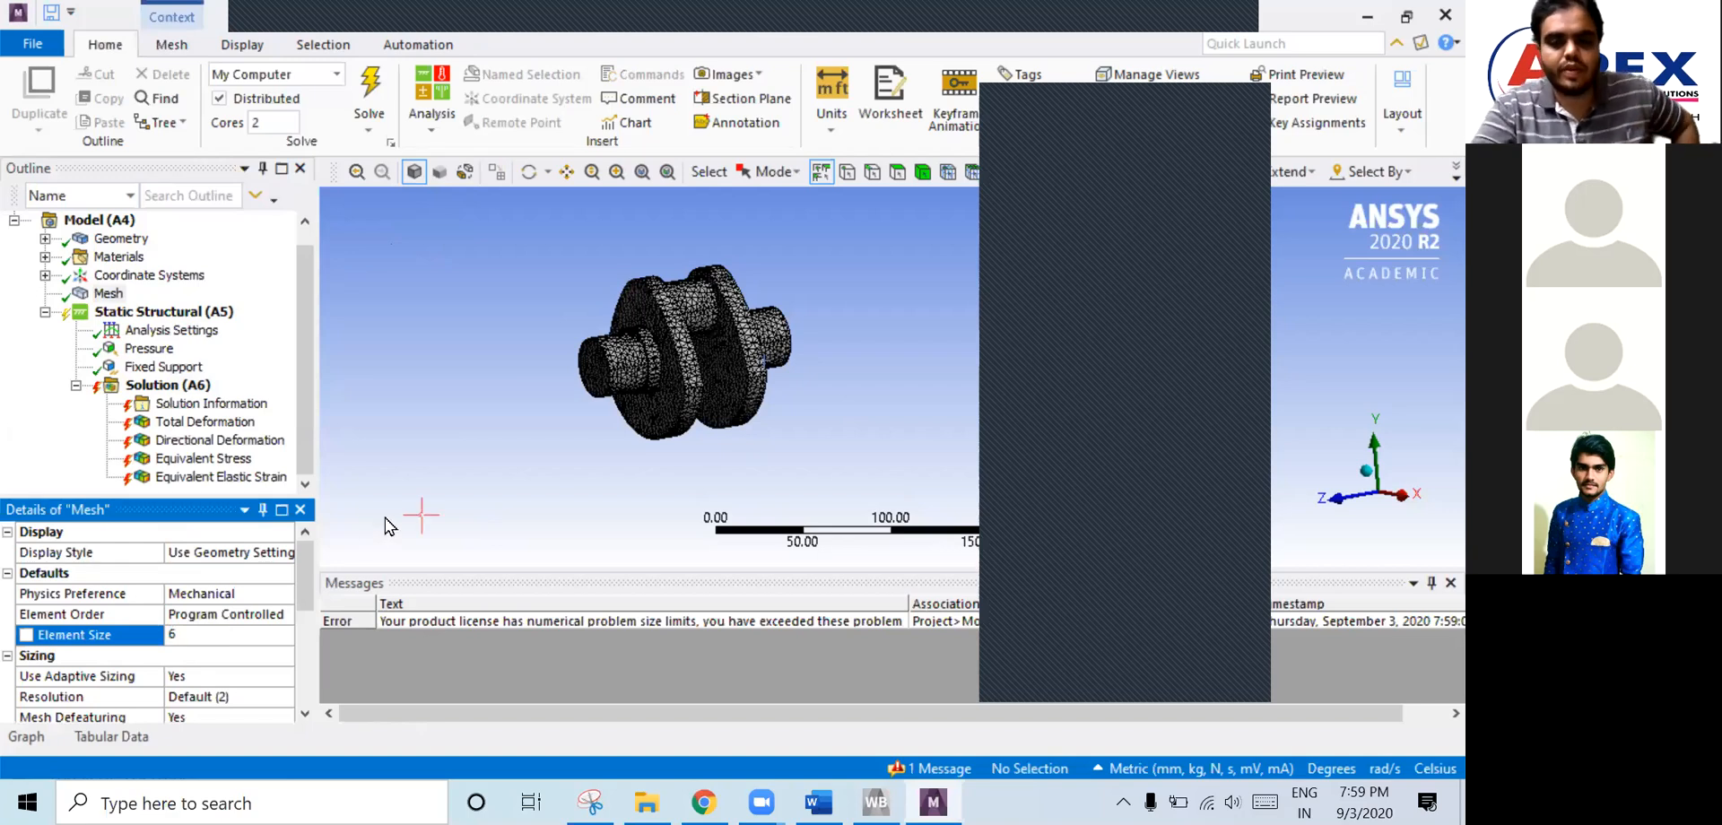
key(Return)
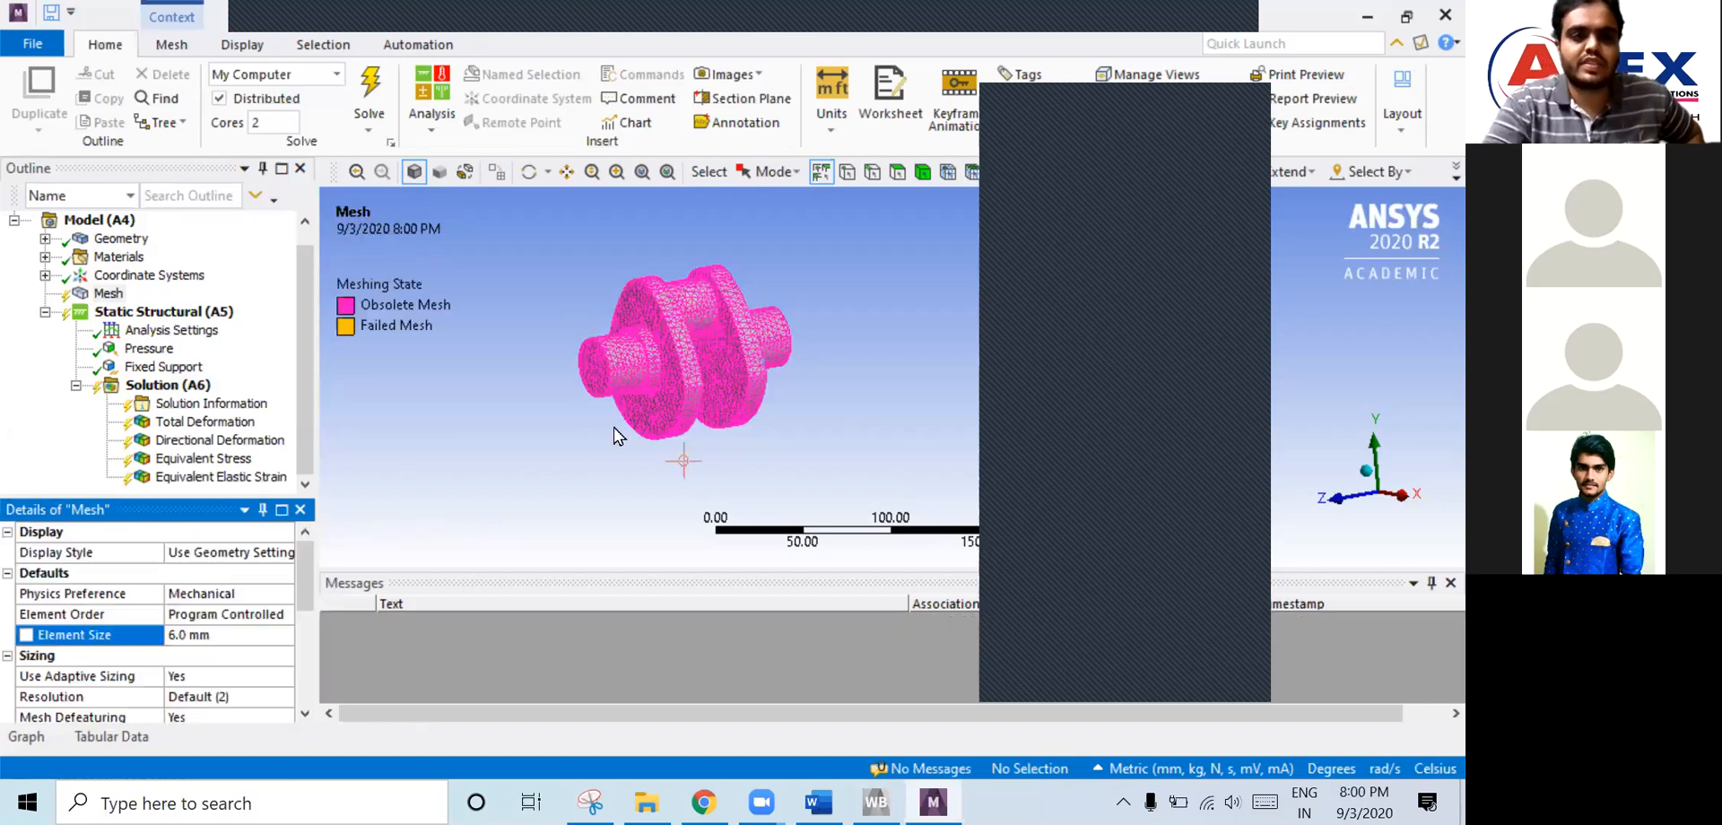
right_click(108, 296)
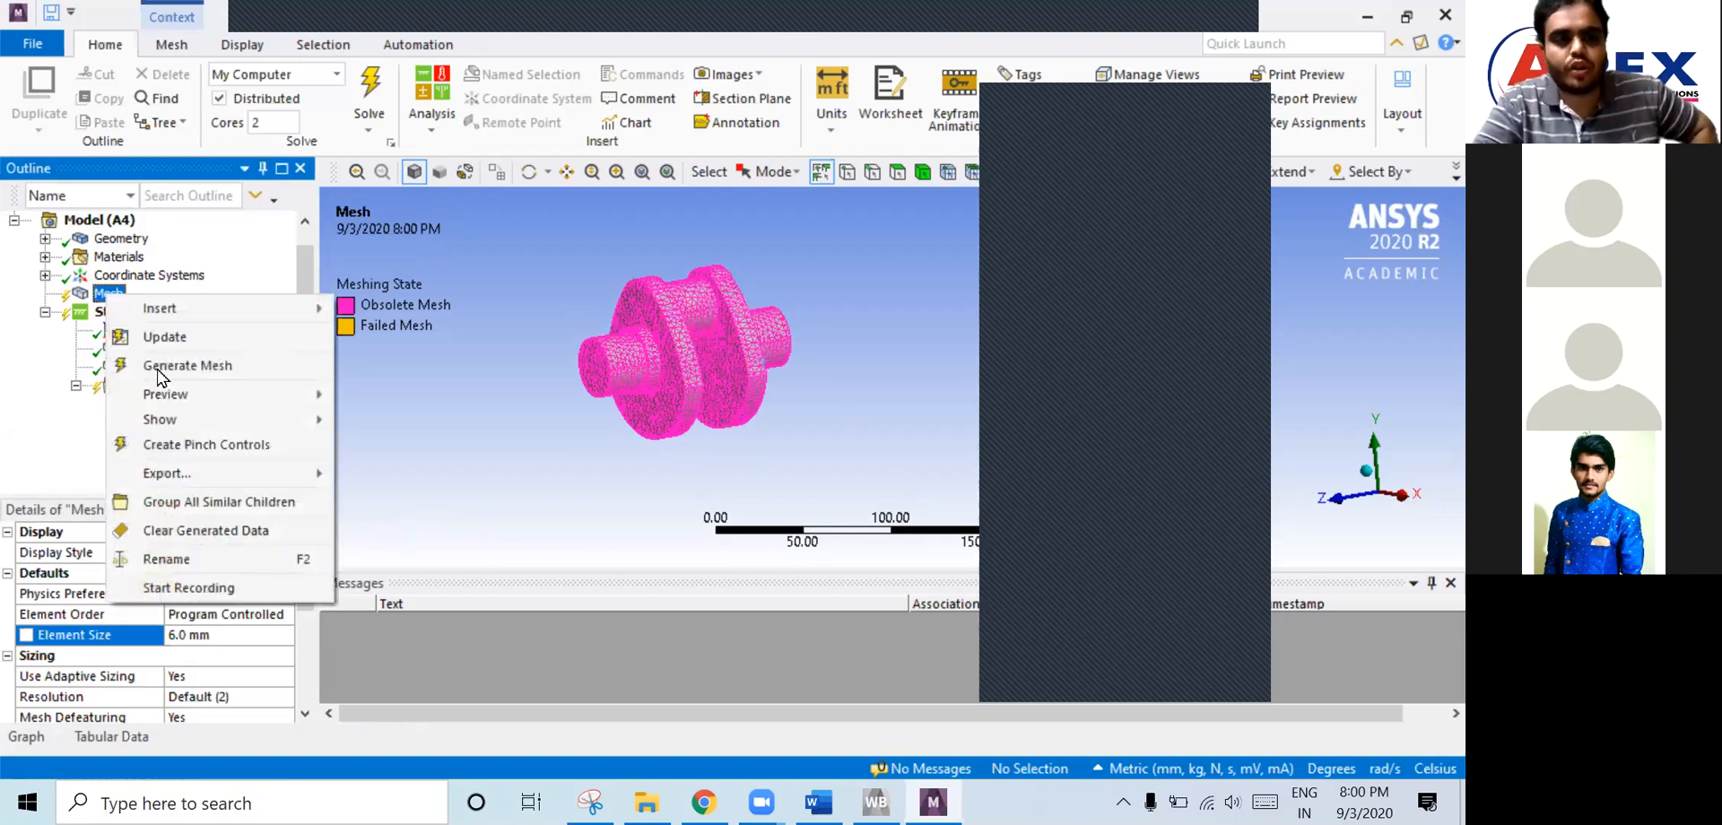
mouse_move(162, 396)
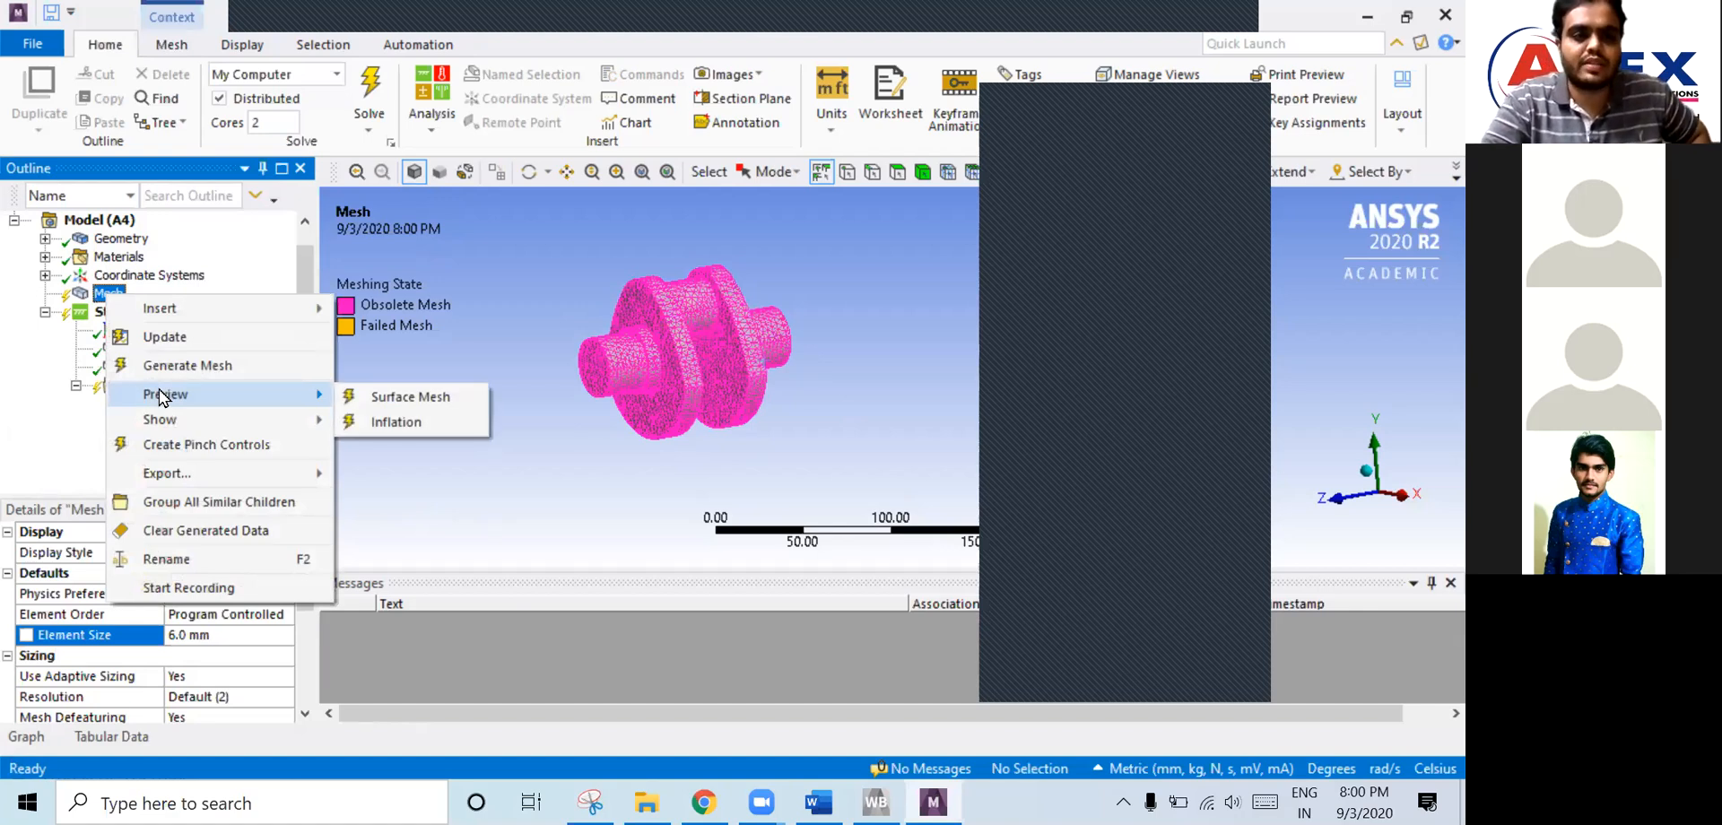
click(172, 366)
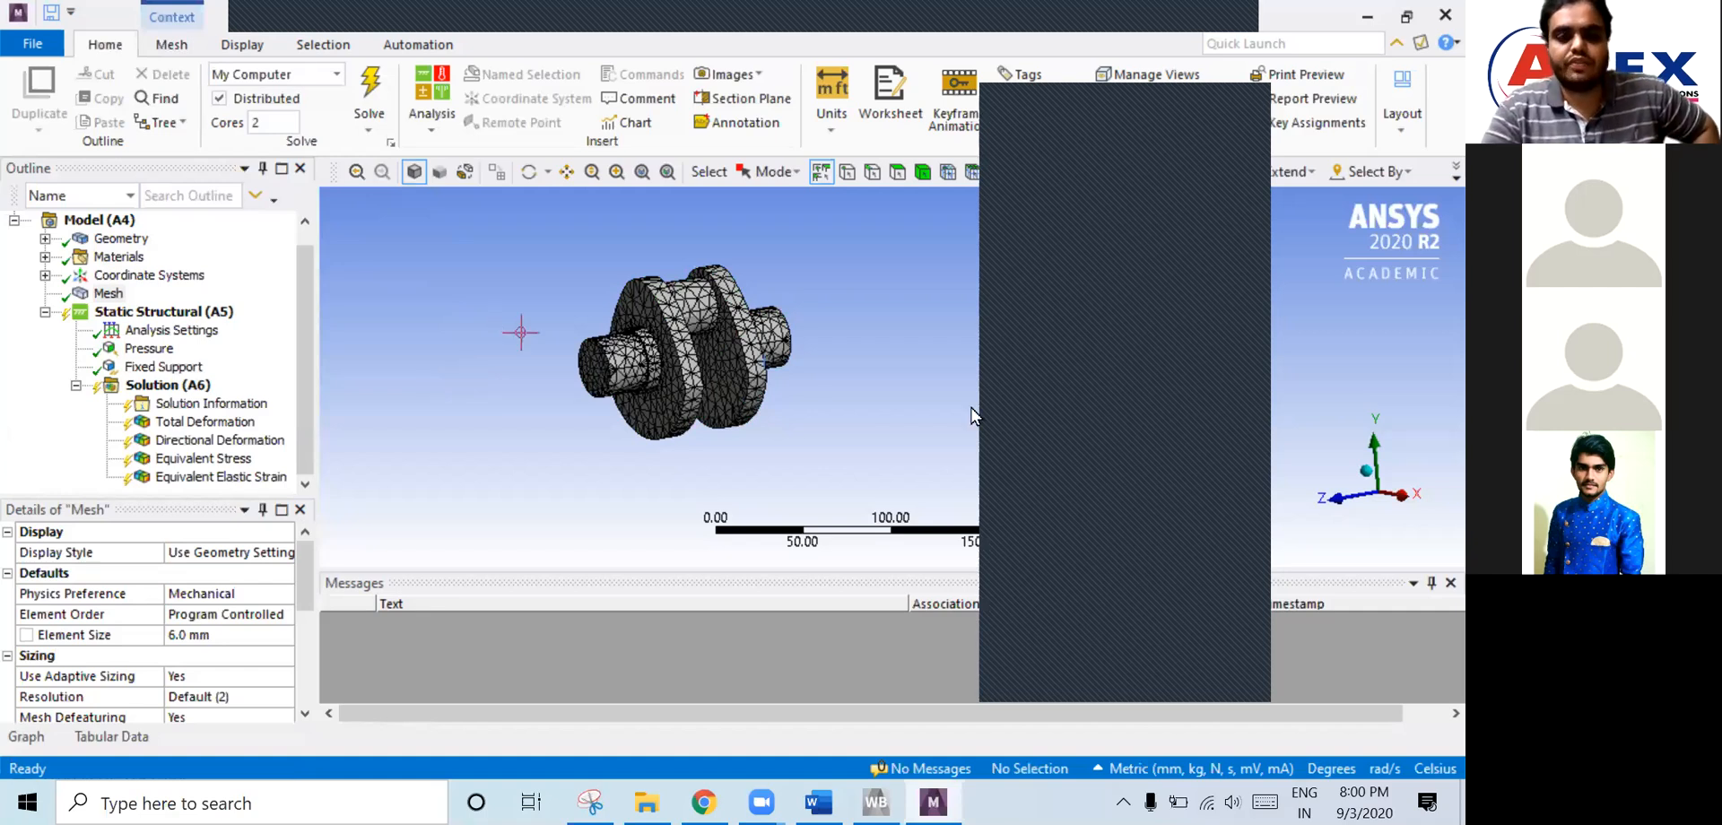
scroll(815, 354, down, 2)
scroll(691, 326, up, 4)
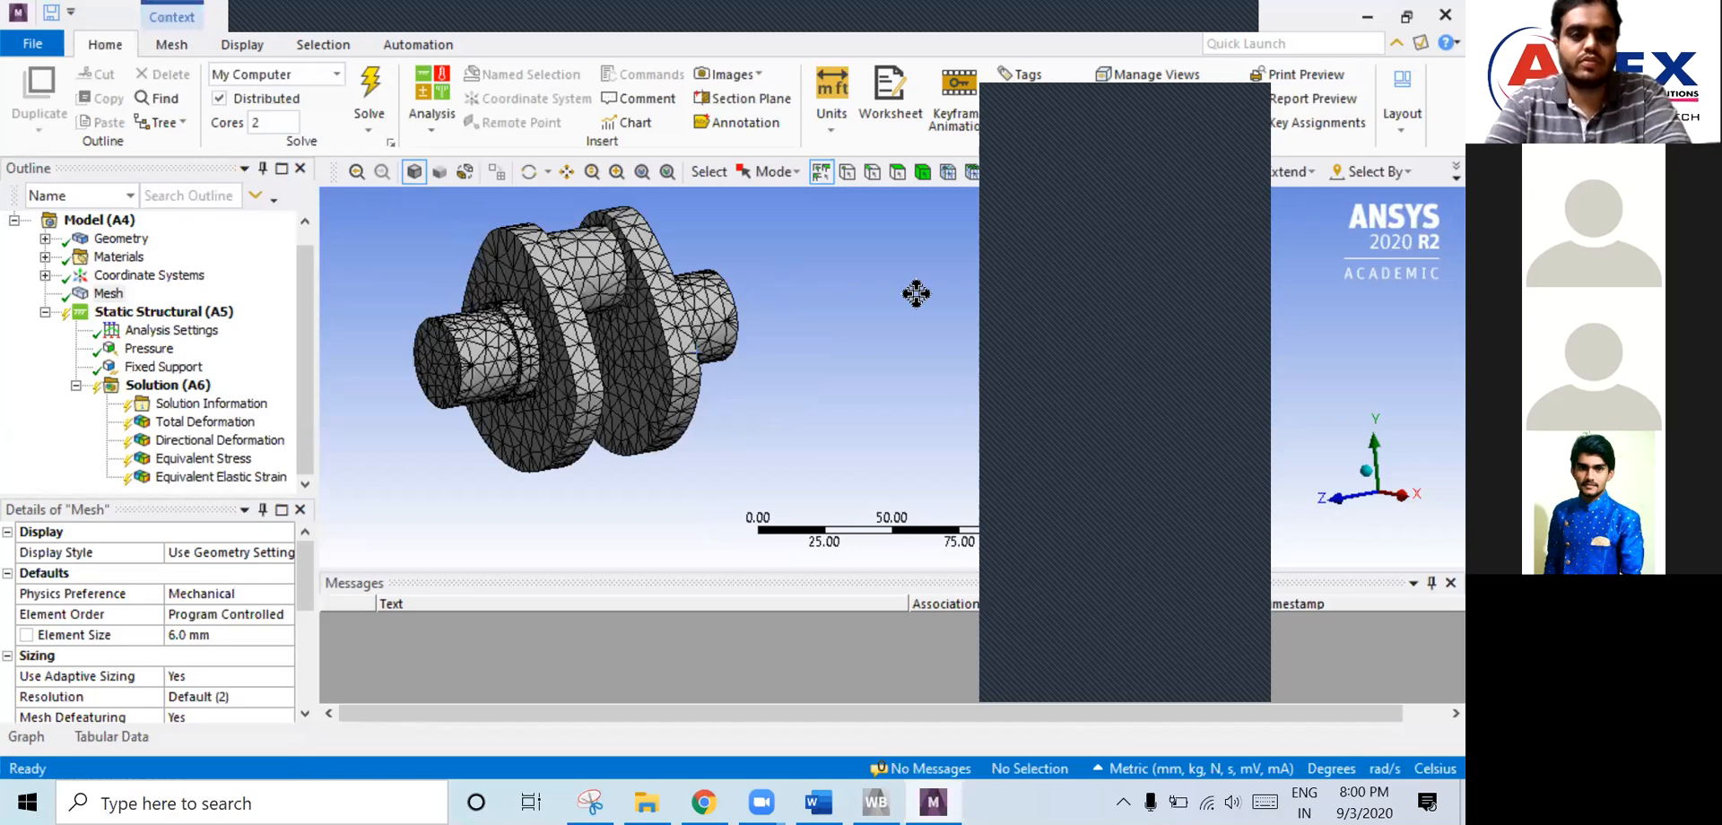
middle_click(440, 380)
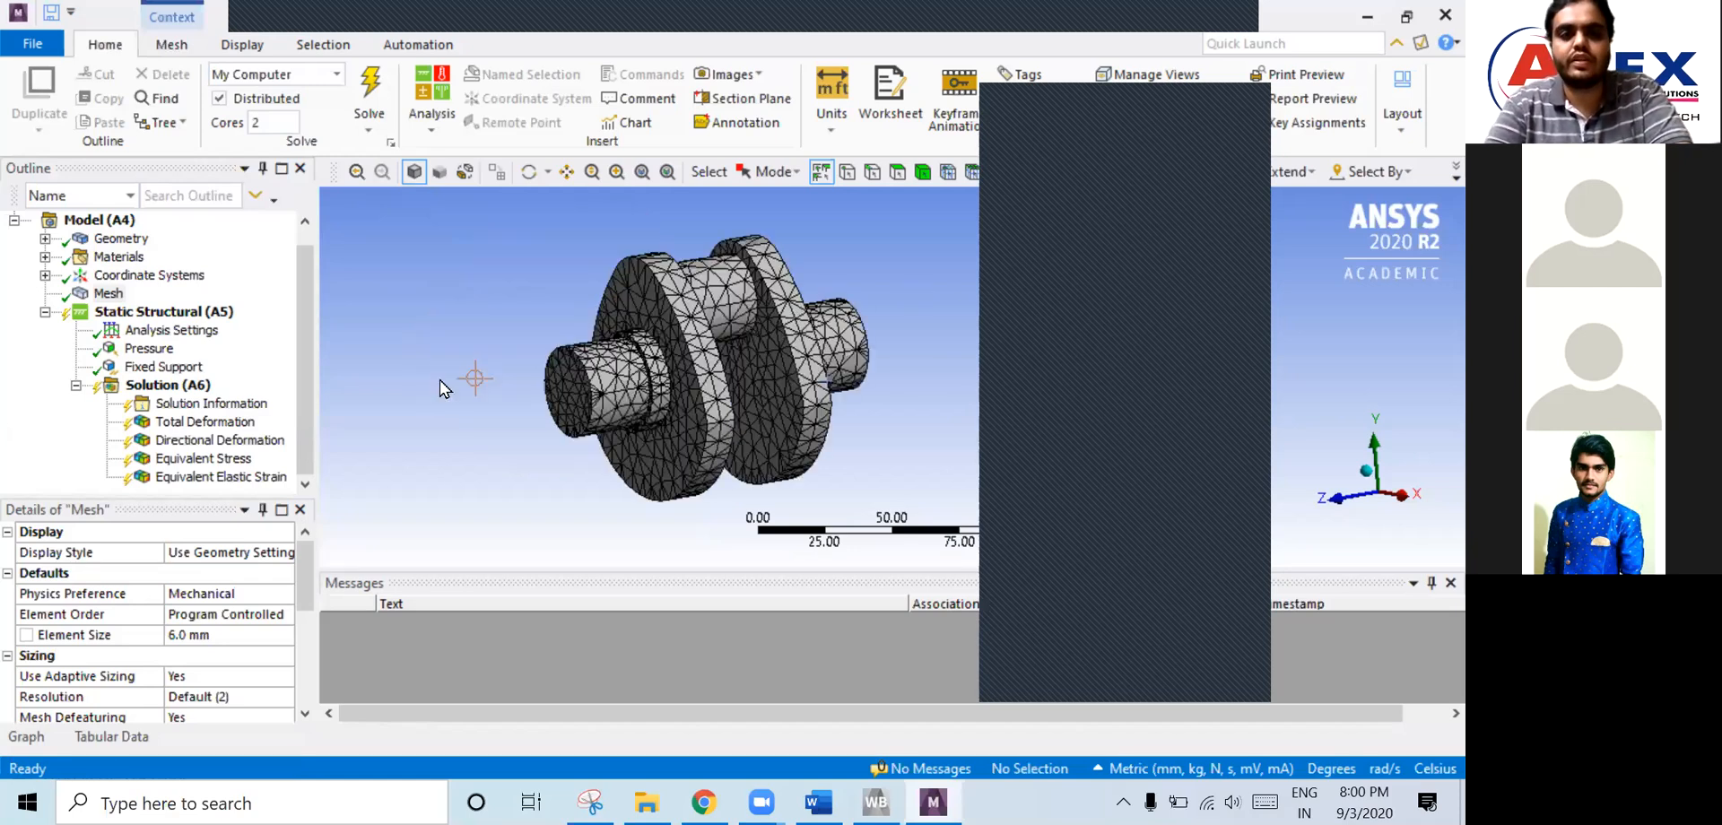
- Solve the Static Structural analysis with the regenerated mesh and select the Total Deformation result
right_click(149, 391)
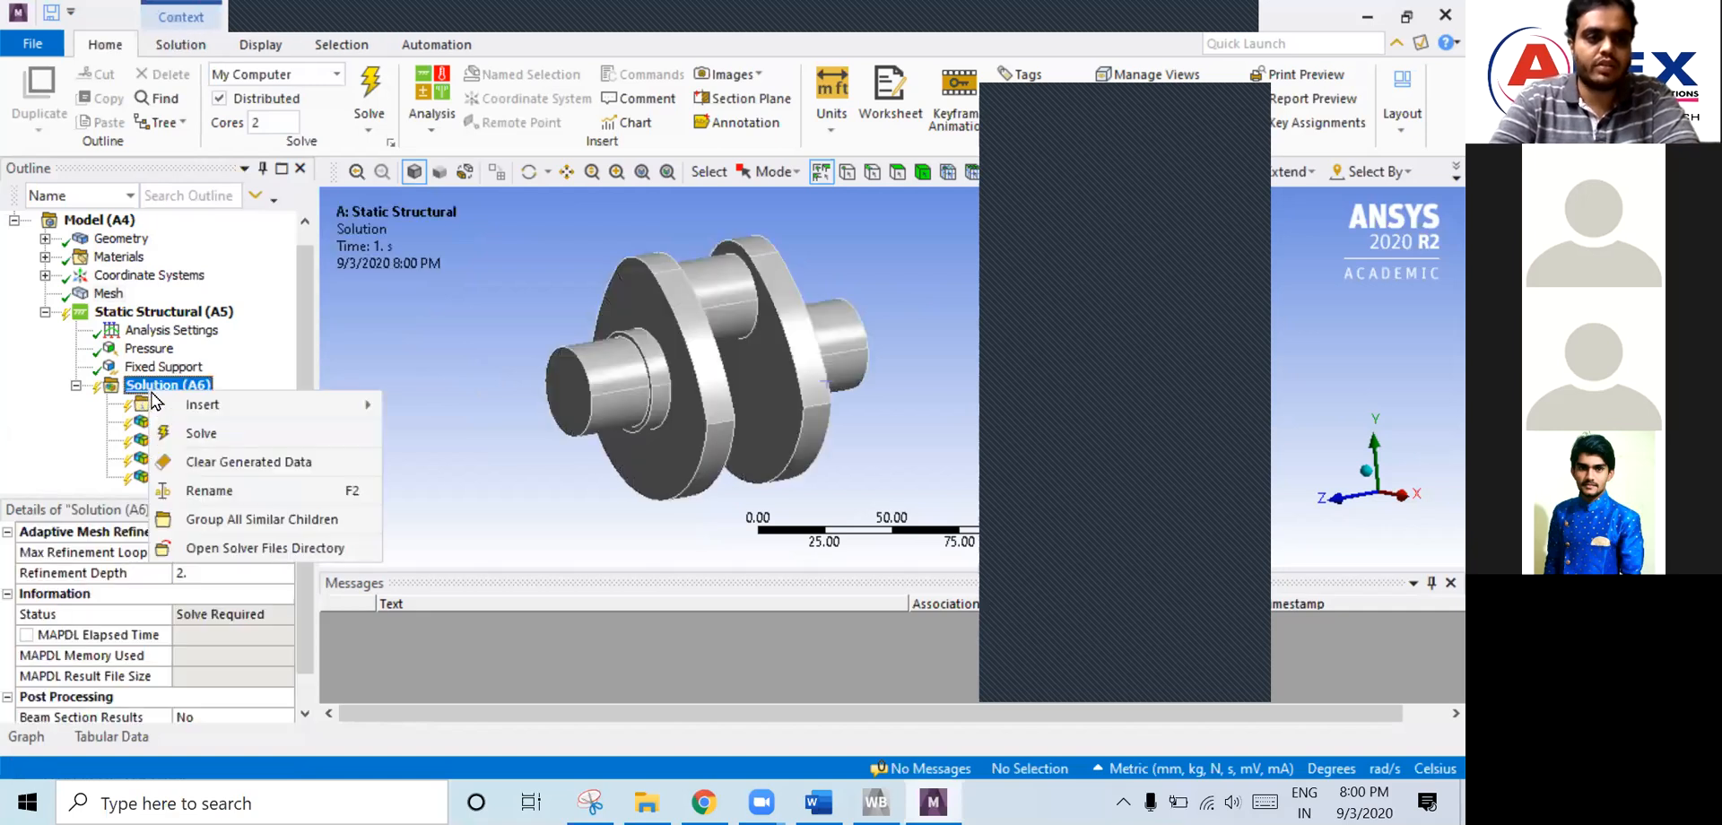
click(200, 434)
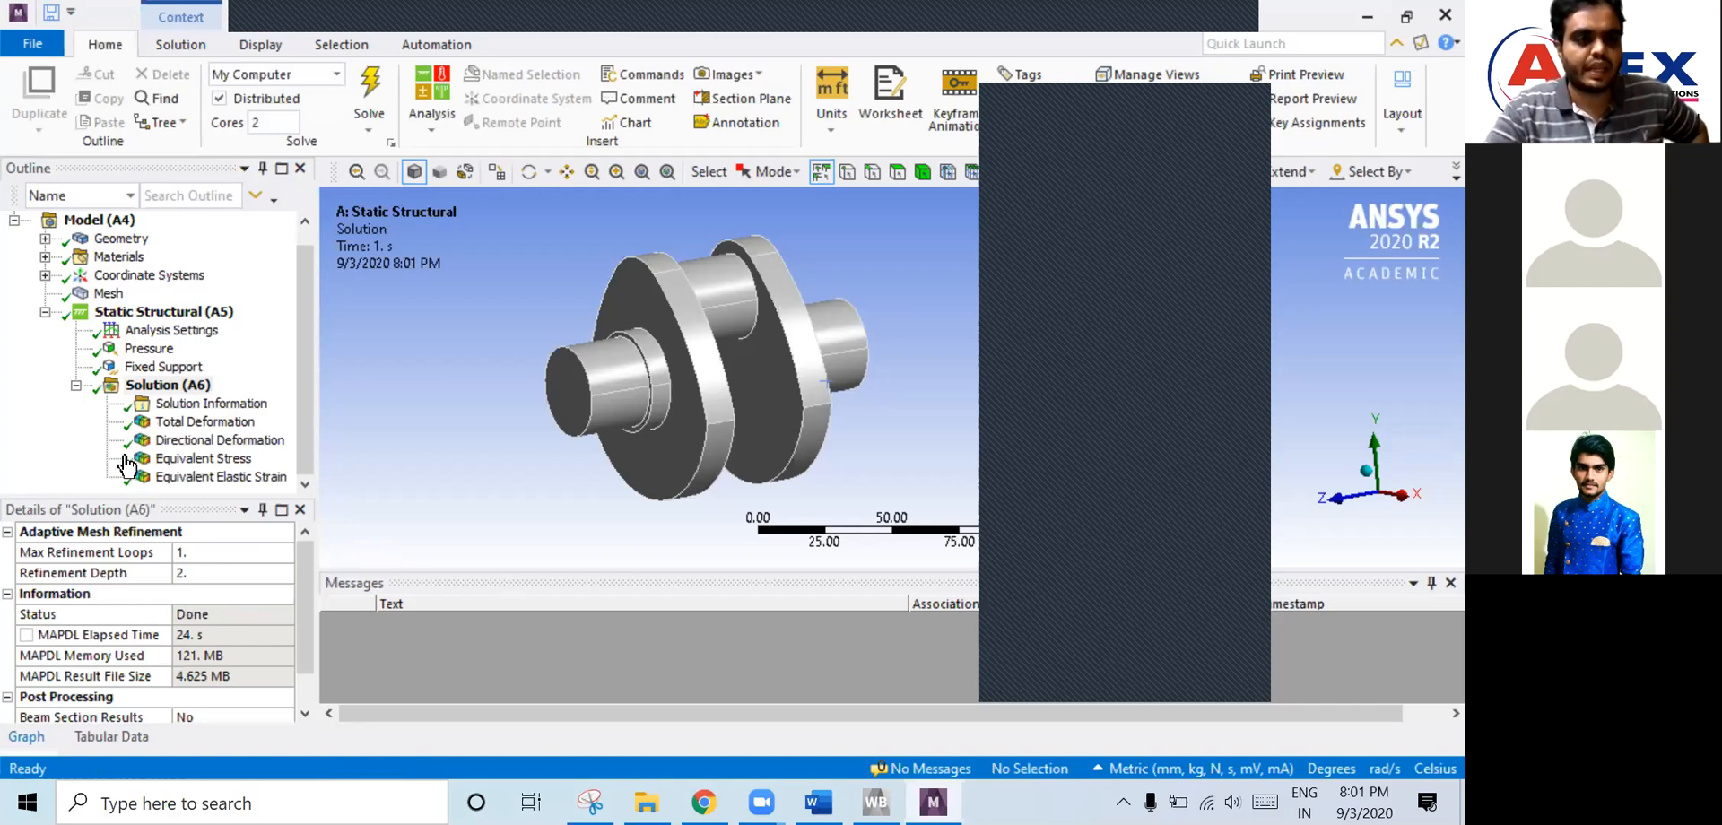
click(201, 426)
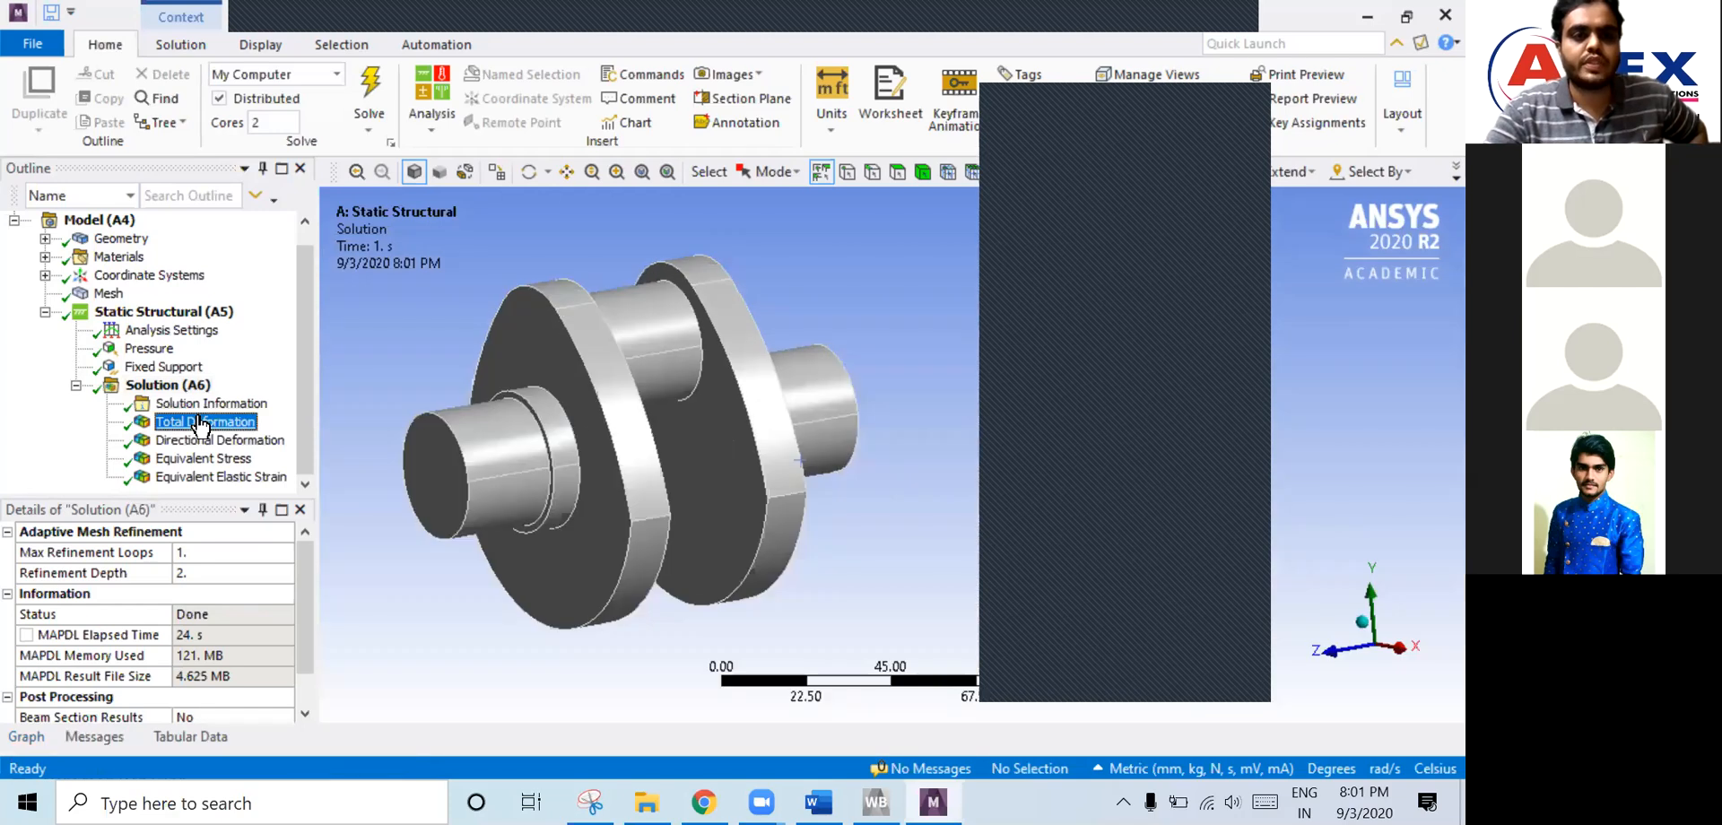
- Examine the Total Deformation and Y-axis Directional Deformation results on the crankshaft, including the maximum values in the Total Deformation legend
middle_drag(765, 444, 713, 411)
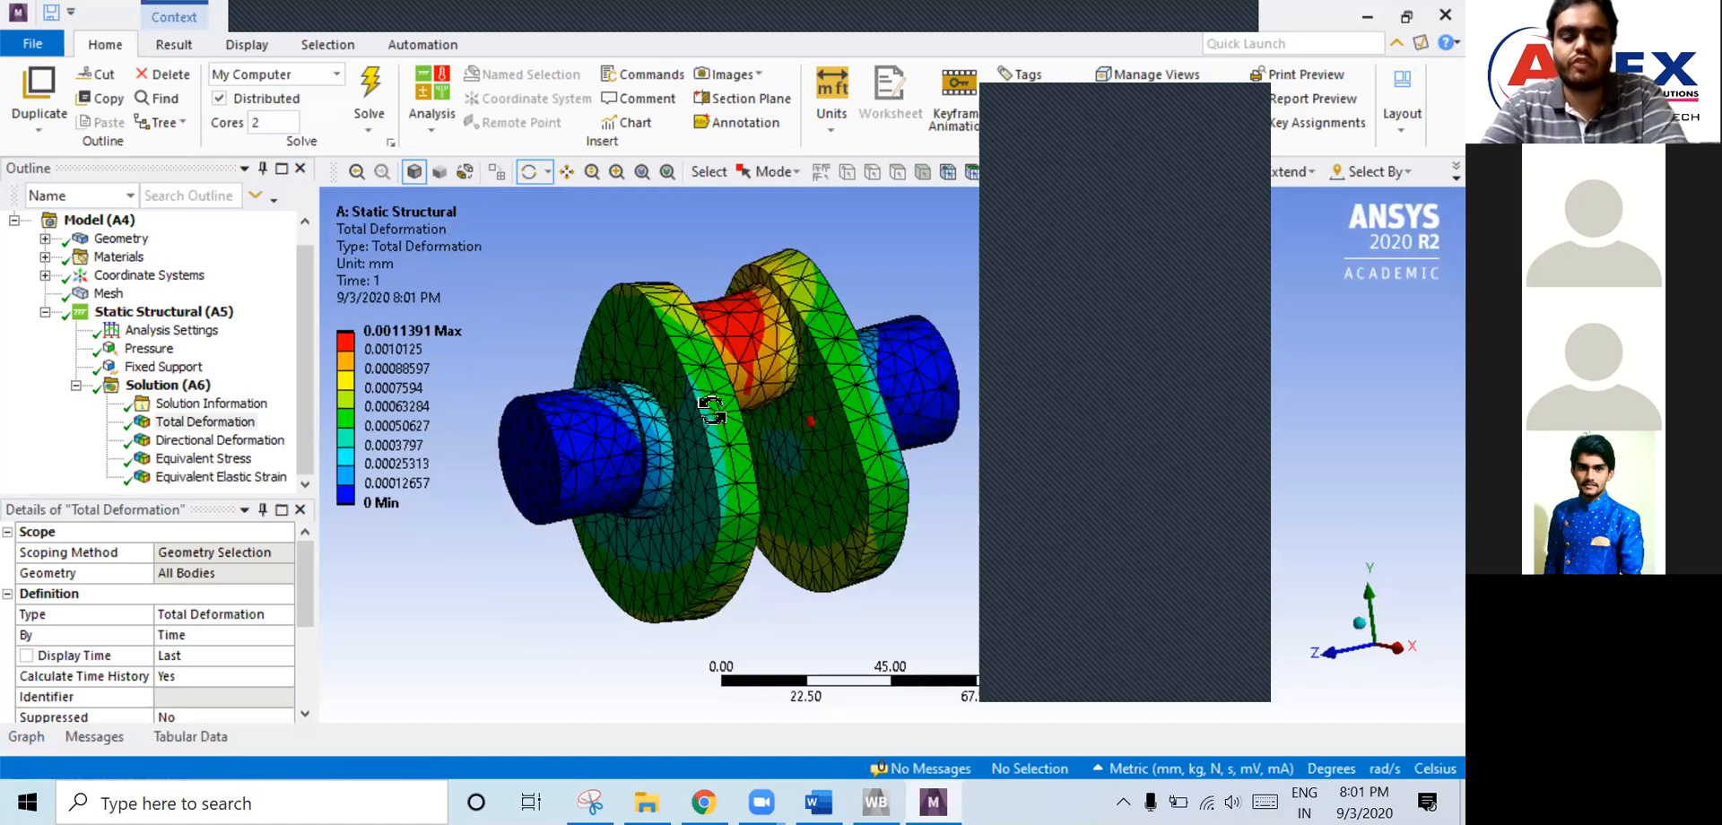
click(216, 441)
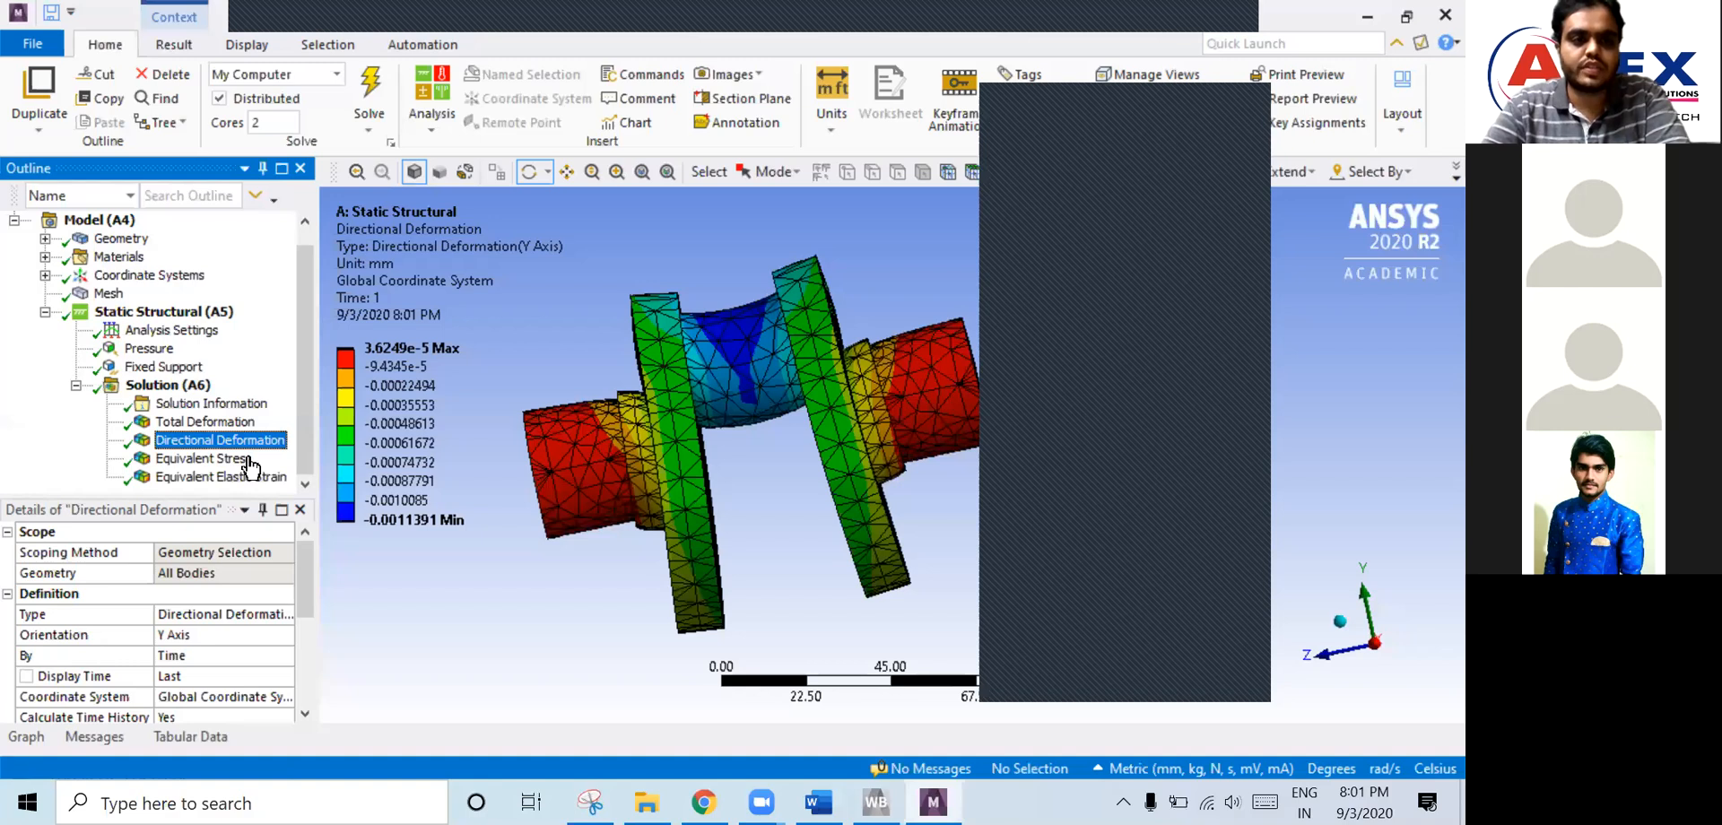
click(218, 424)
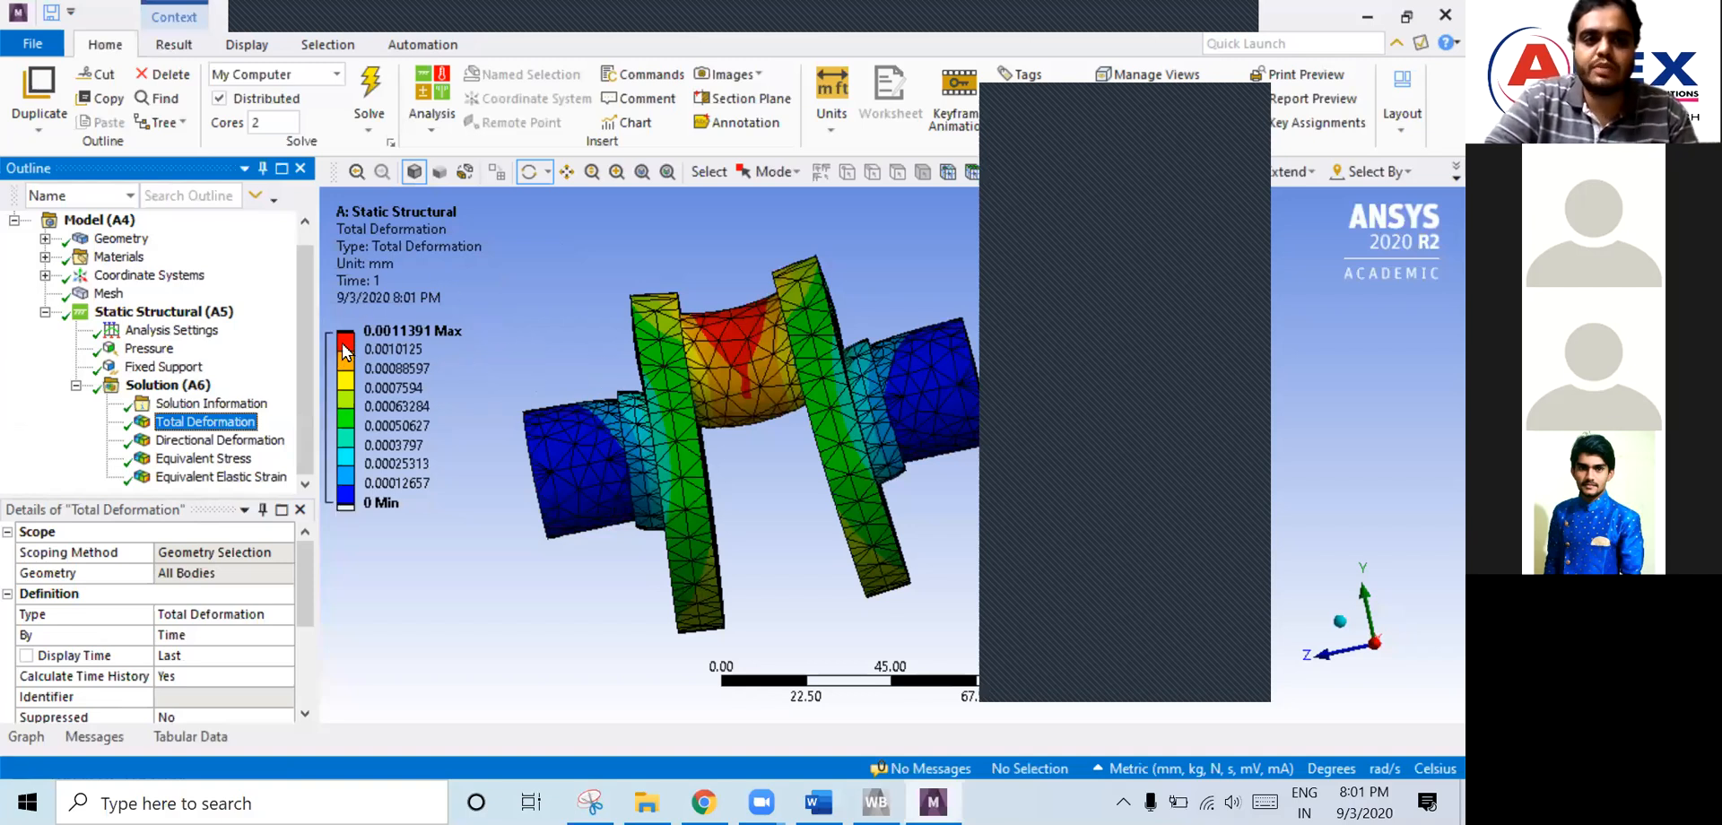
click(381, 349)
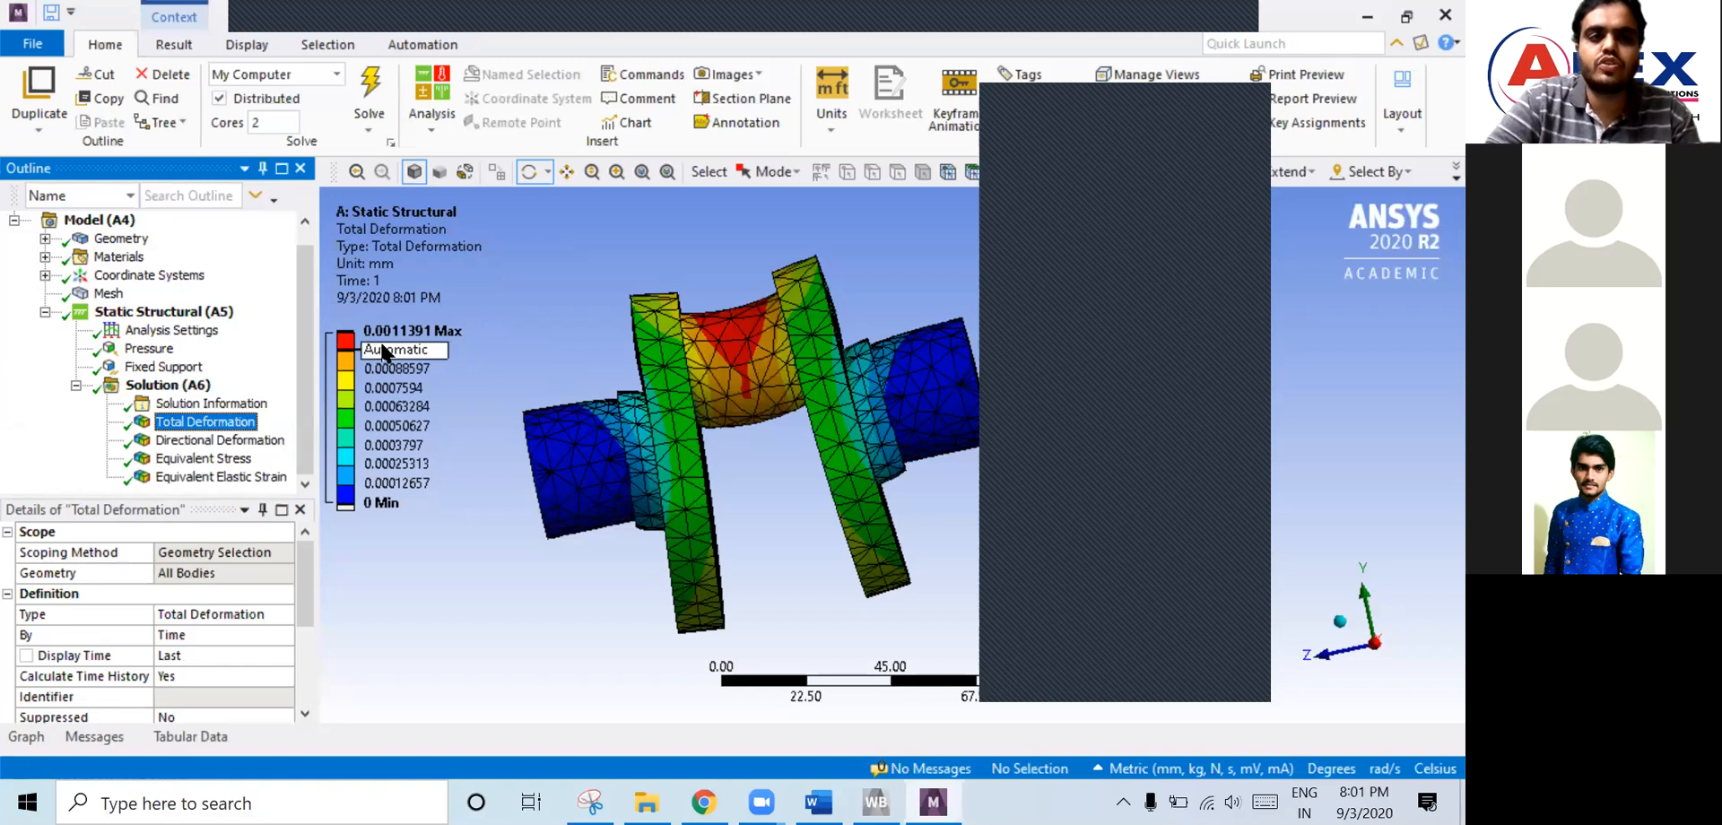
click(399, 336)
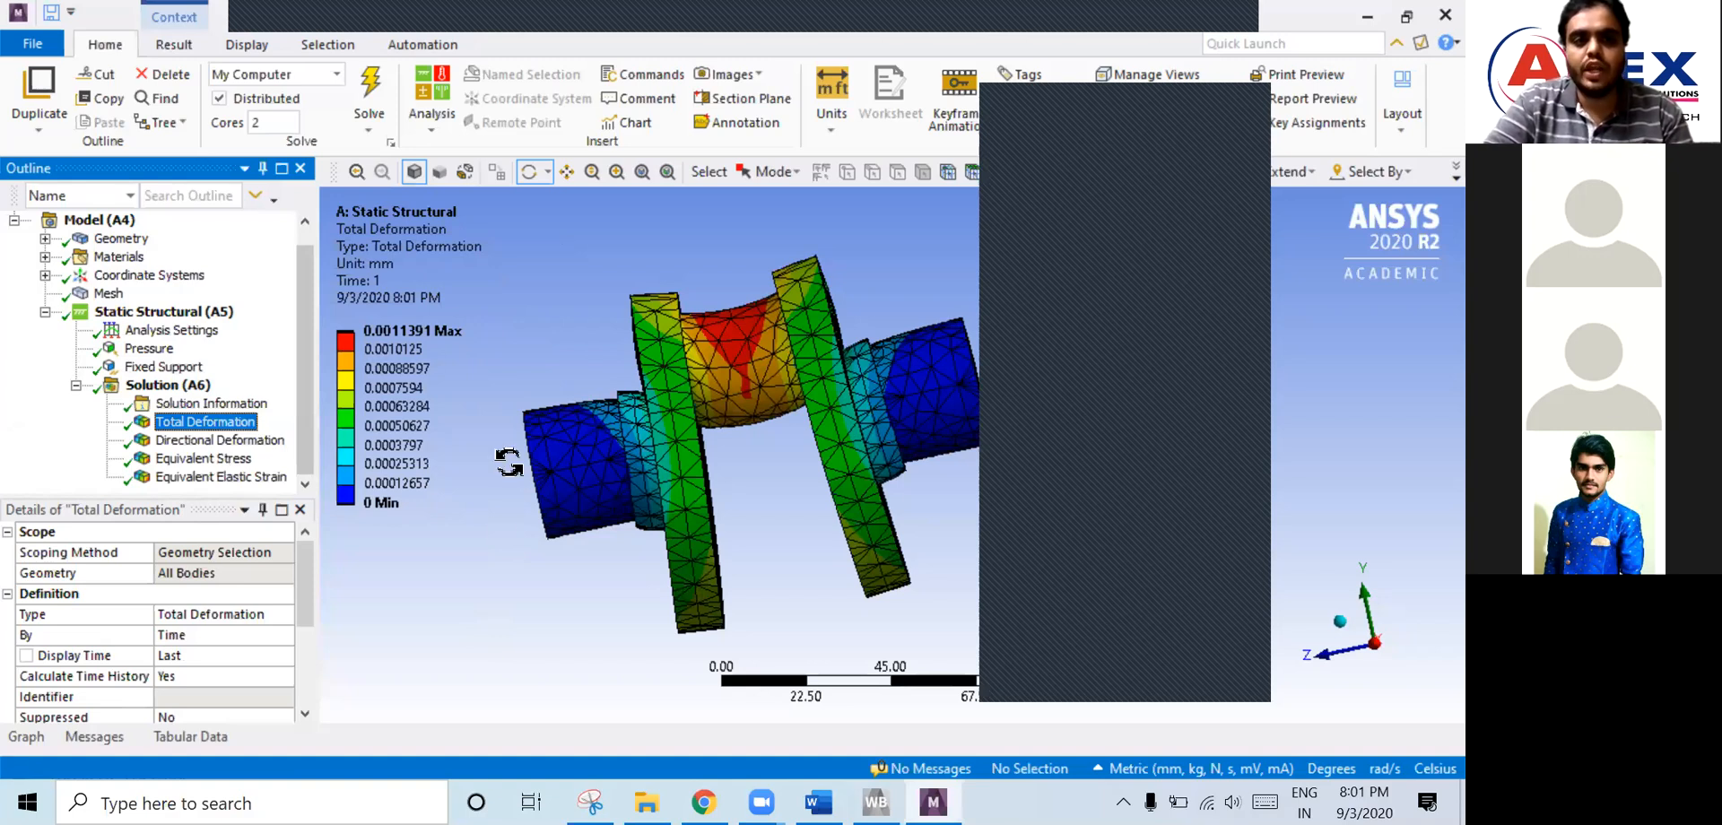
- Display the Equivalent (von-Mises) Stress result, play its animation and keep the Graph window docked open
drag(589, 515, 753, 454)
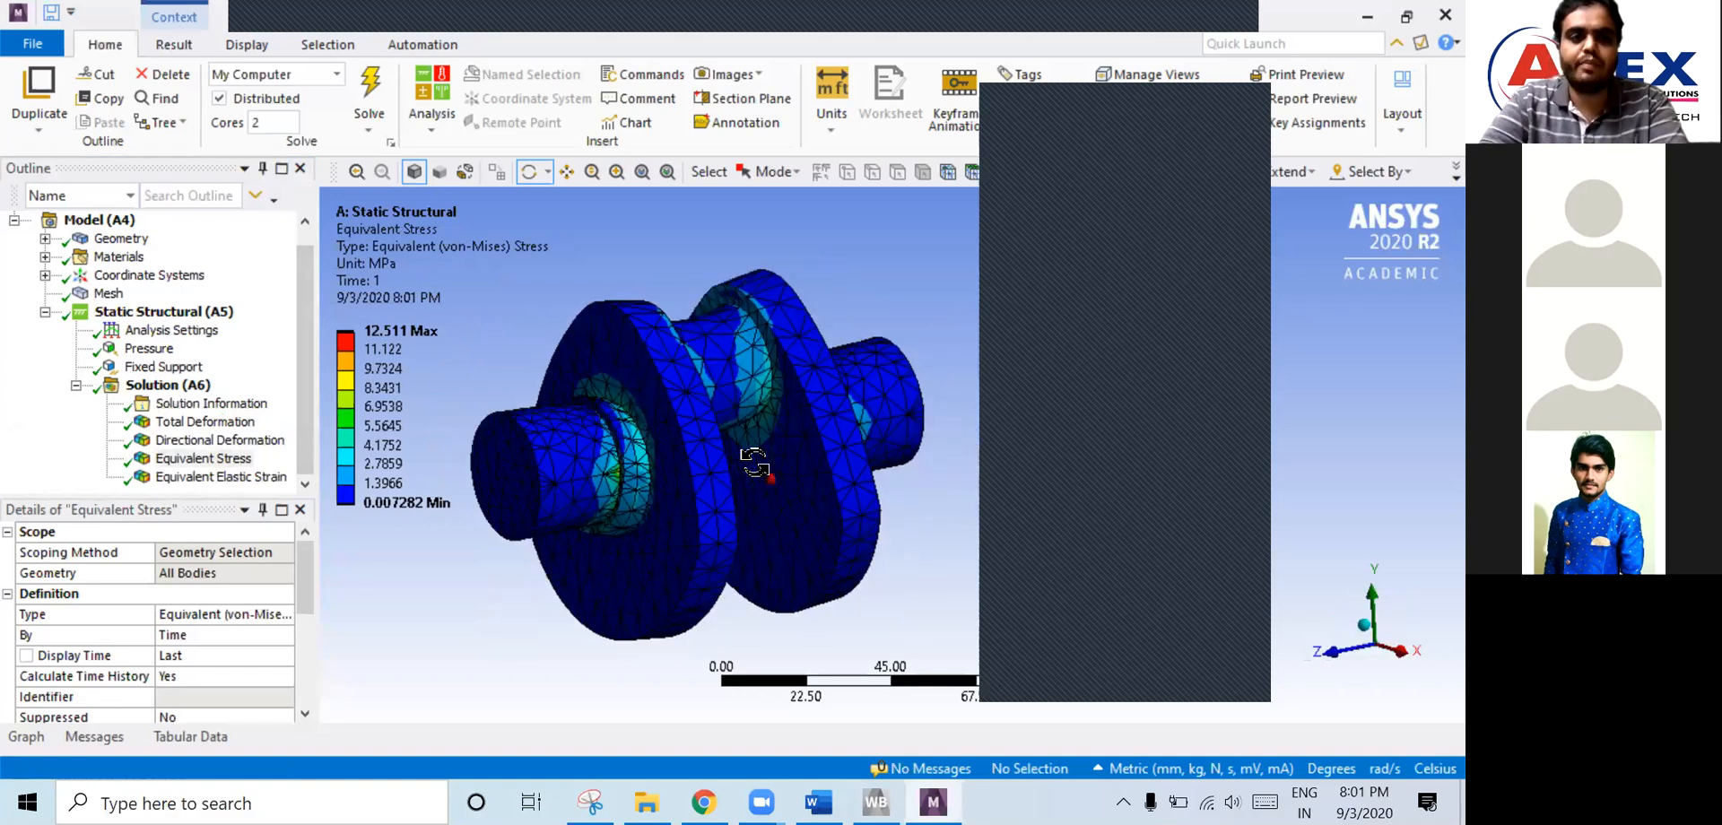
drag(803, 506, 801, 507)
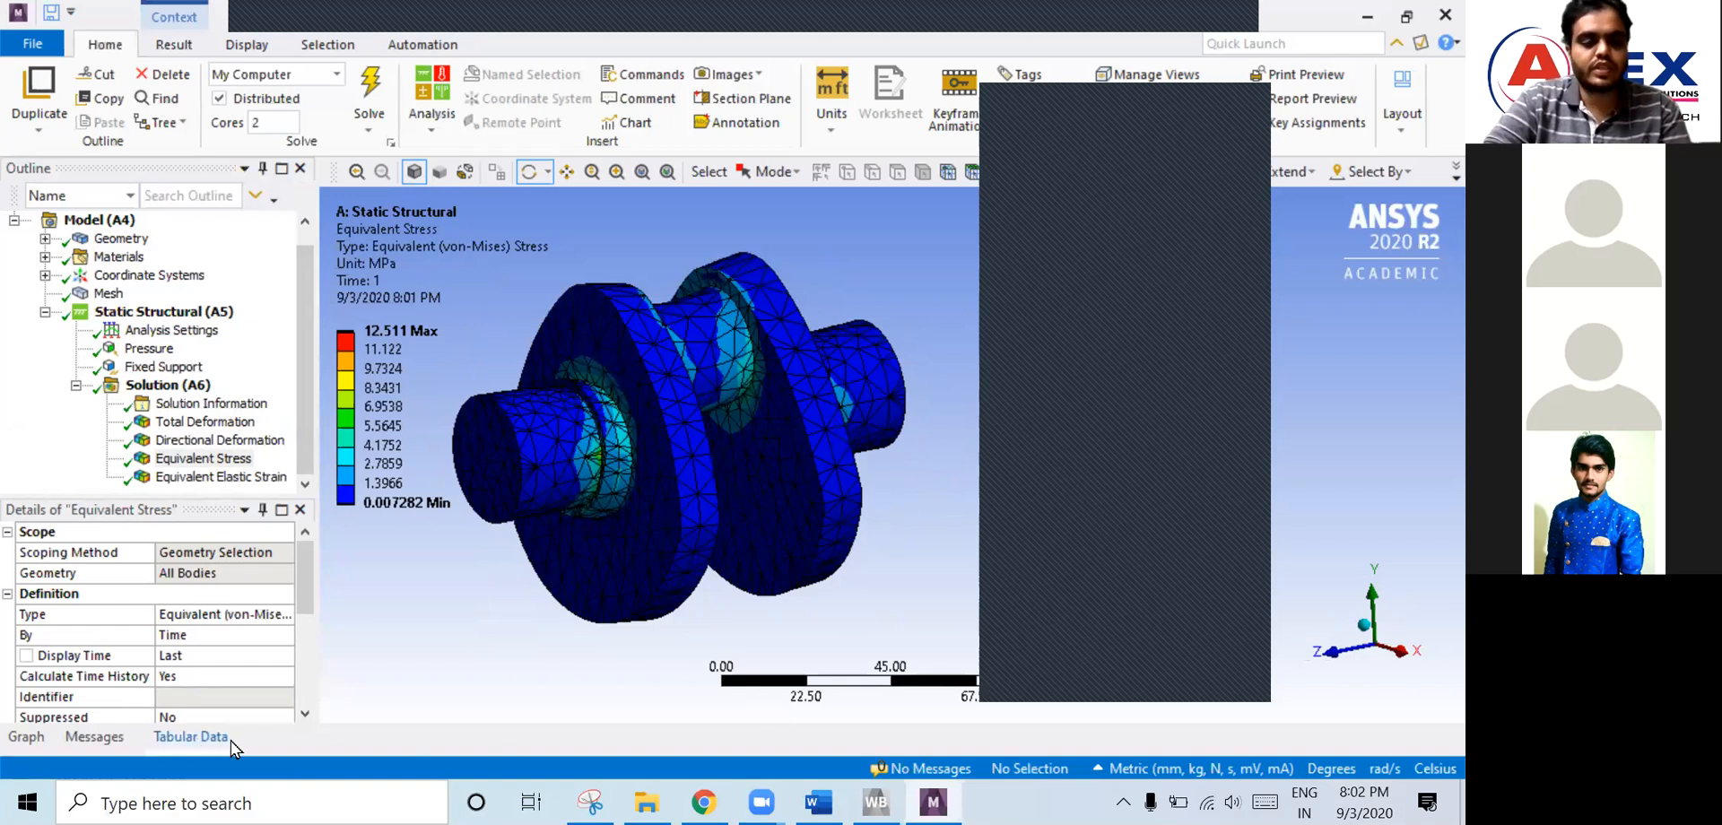
click(34, 741)
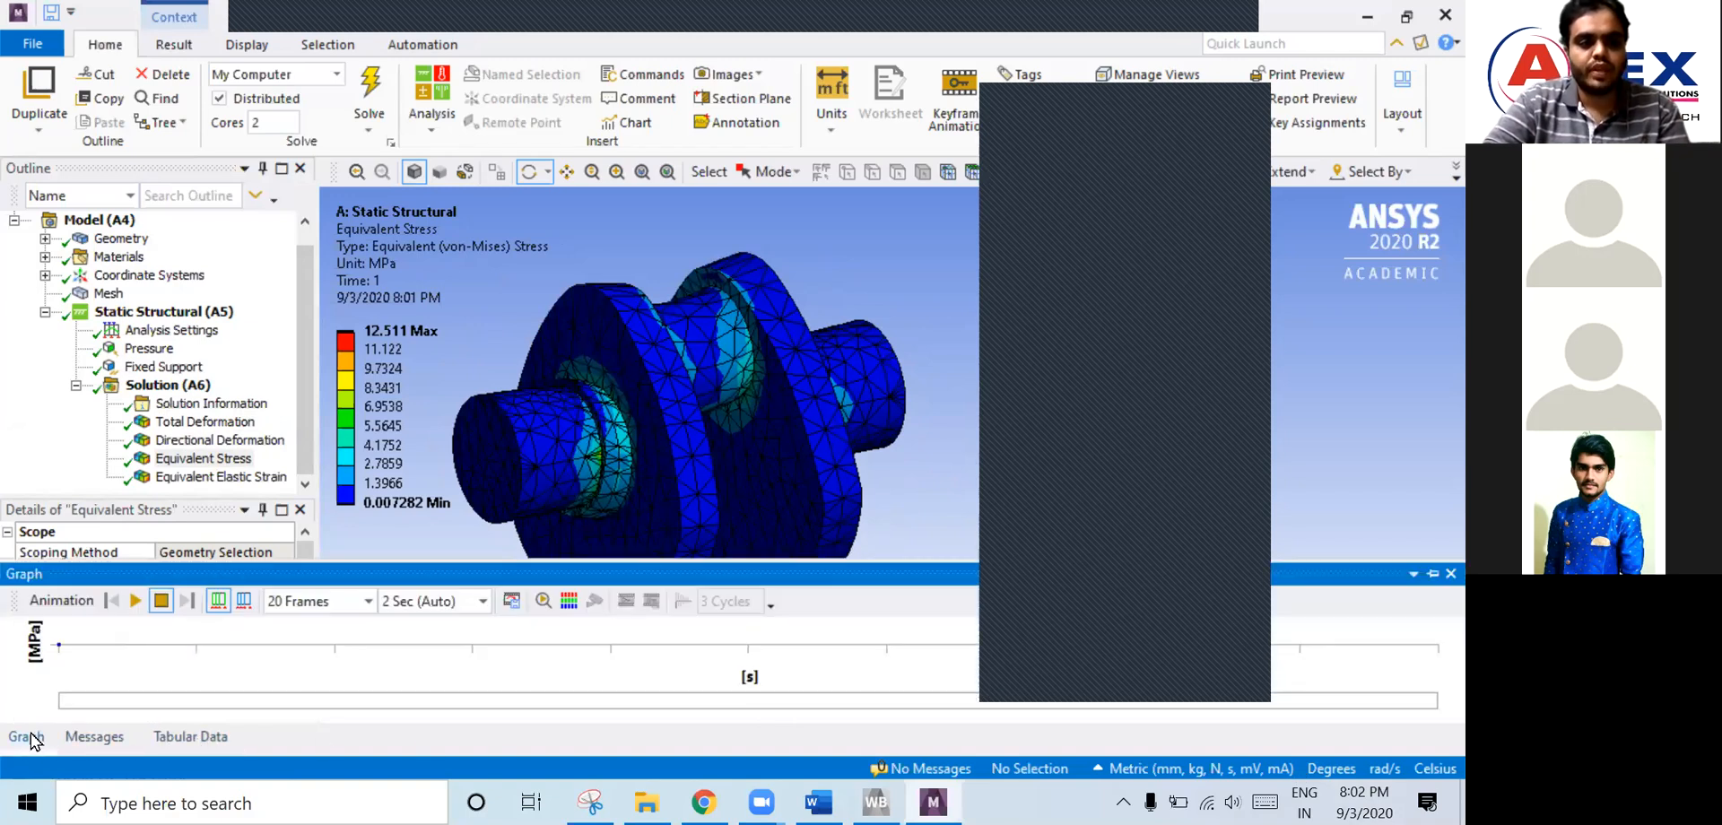
click(131, 601)
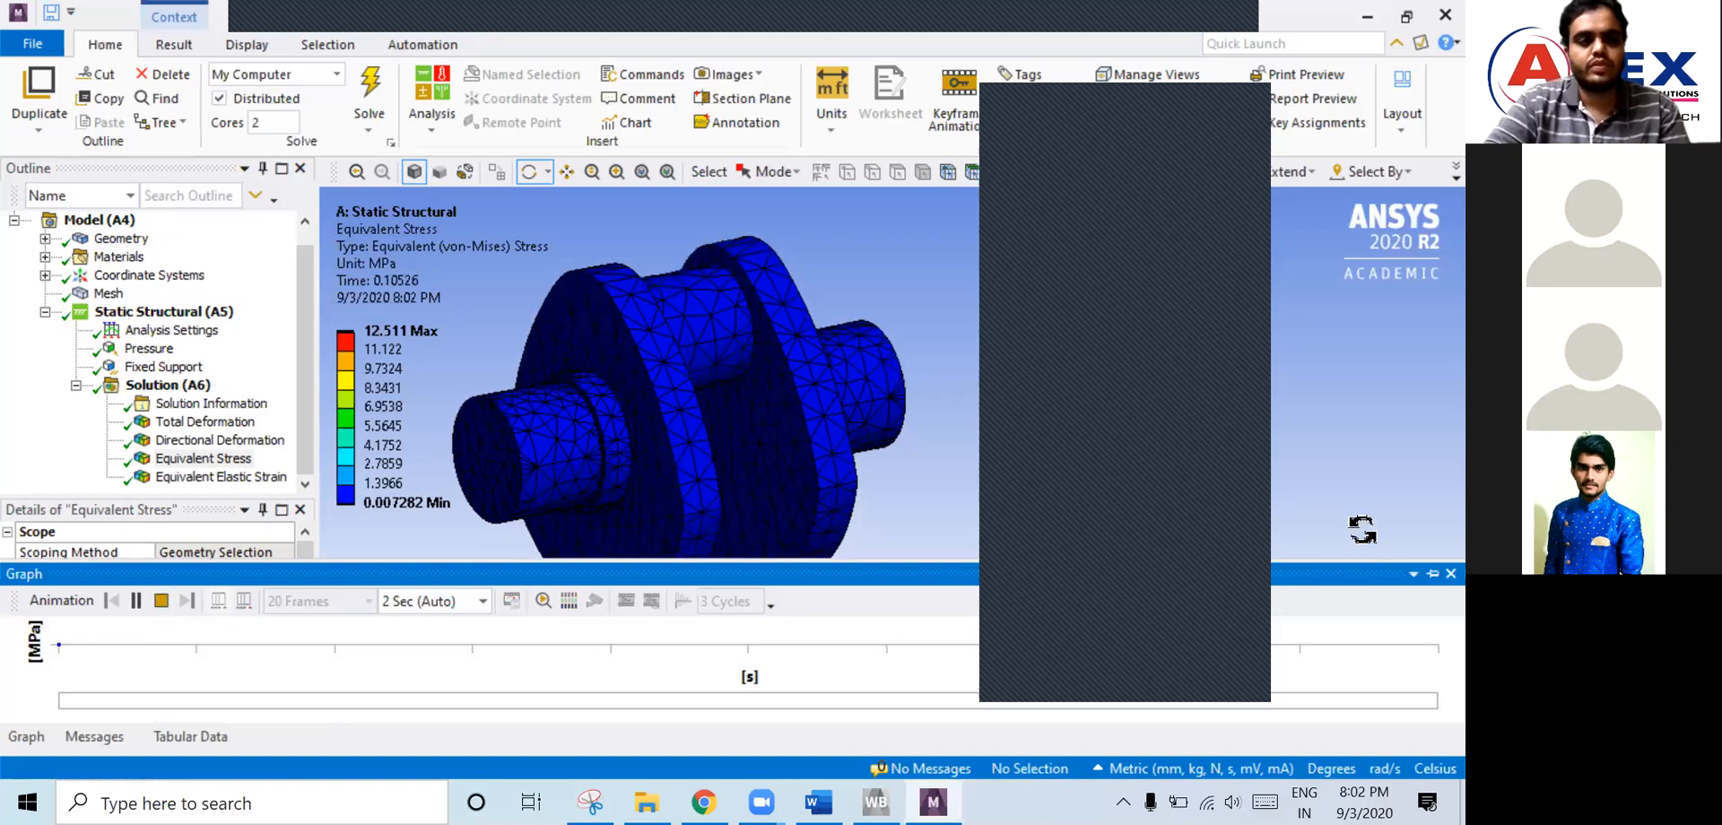
click(1433, 578)
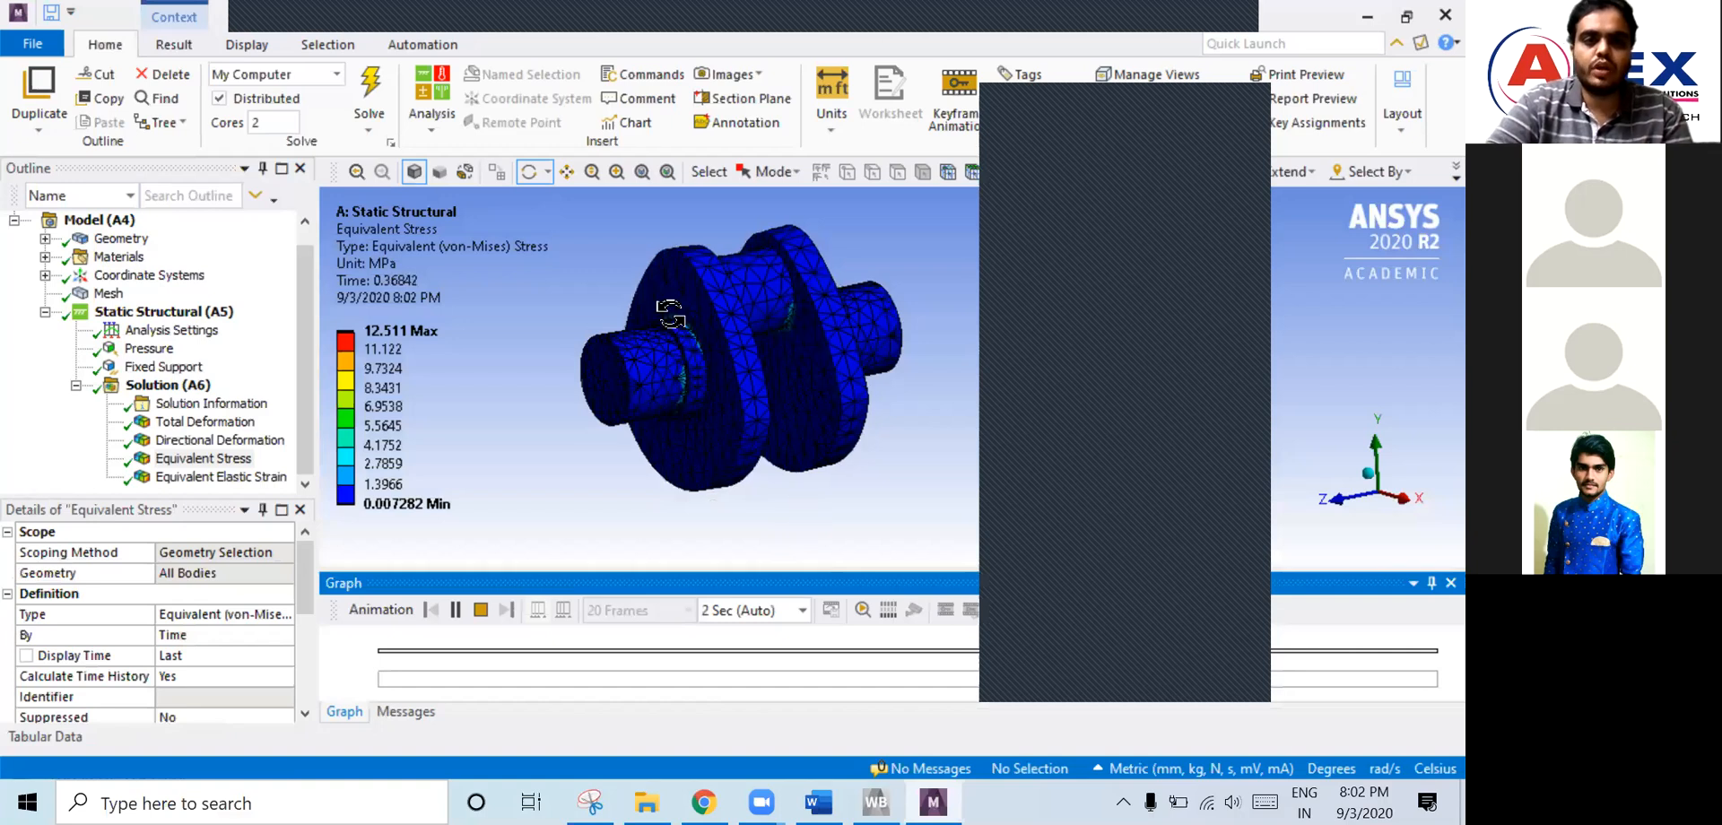
- Inspect the animated von-Mises stress contours around the crankpin and journals, stop the animation and check the legend's maximum
scroll(780, 310, down, 3)
scroll(717, 297, up, 5)
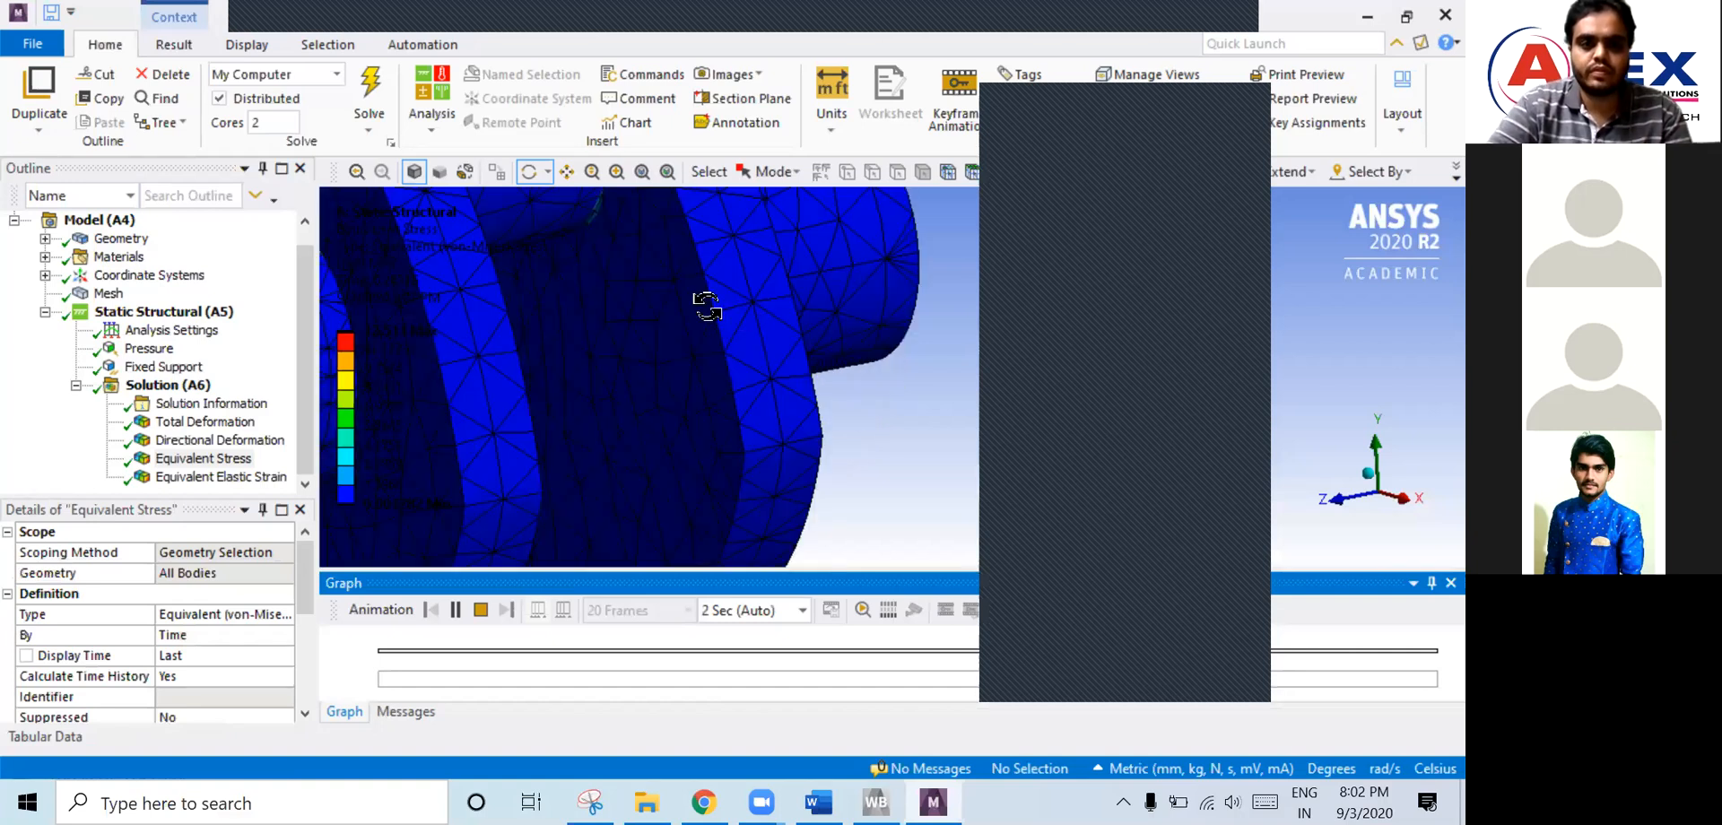
scroll(692, 320, down, 3)
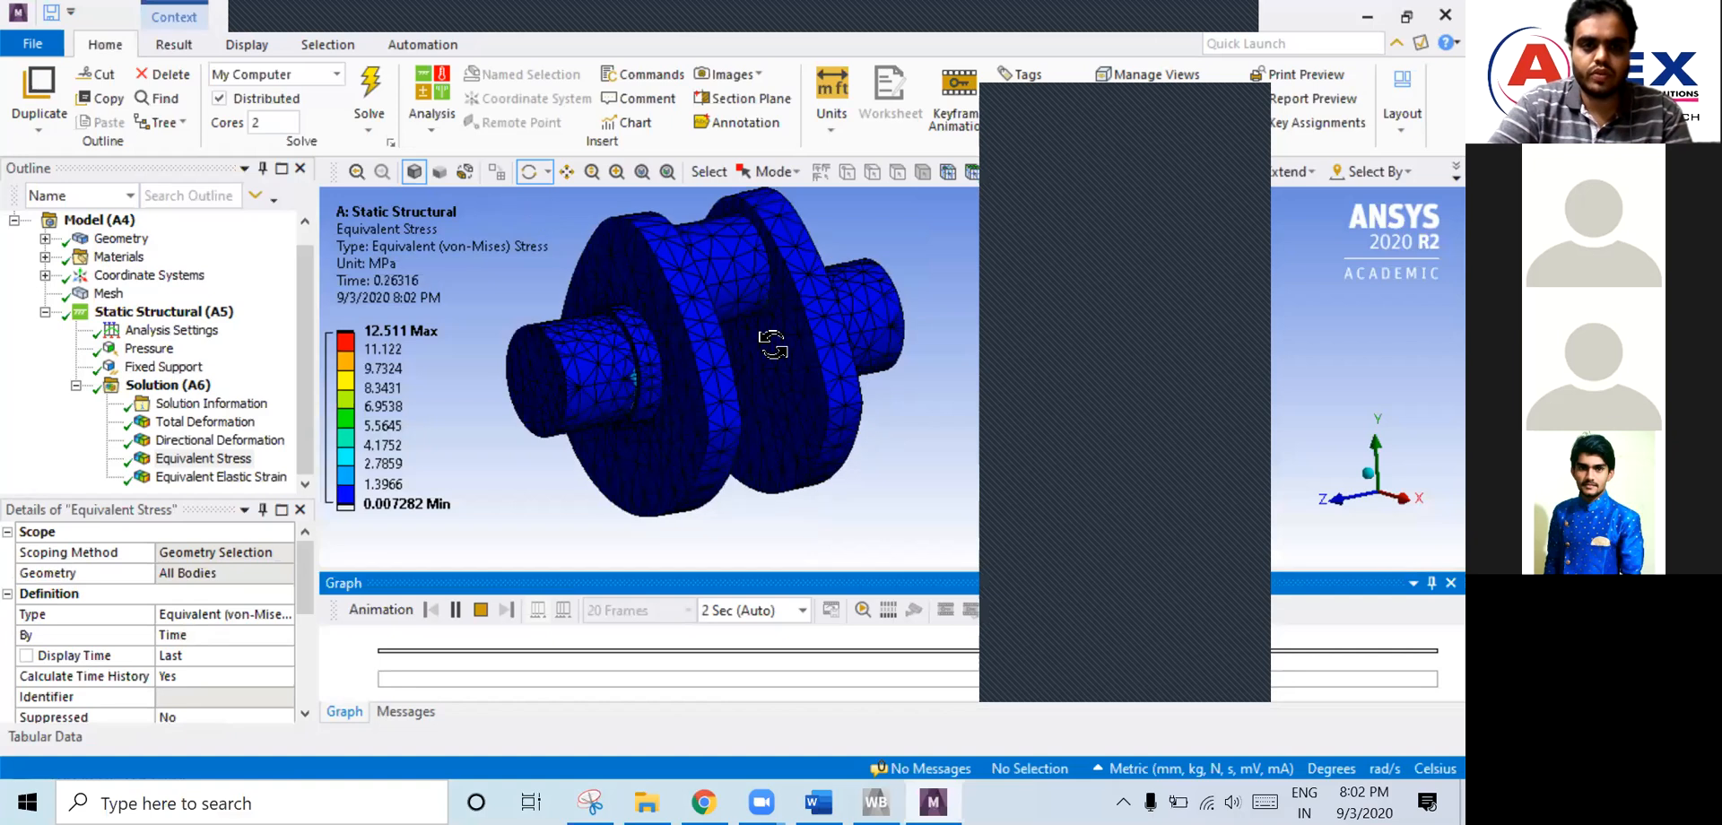
click(724, 305)
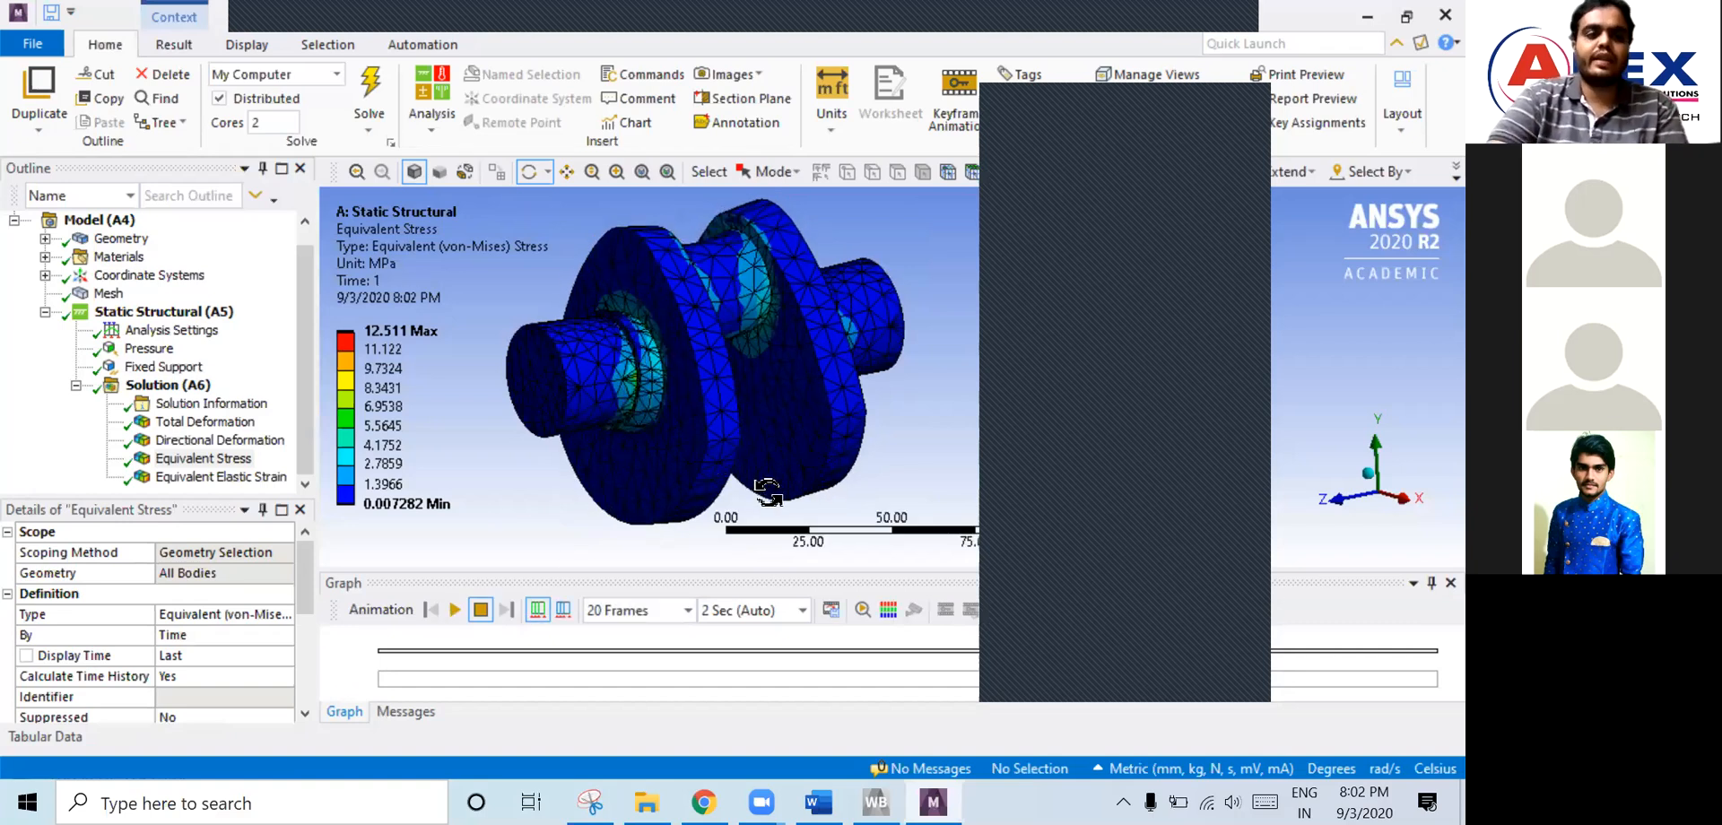
click(381, 333)
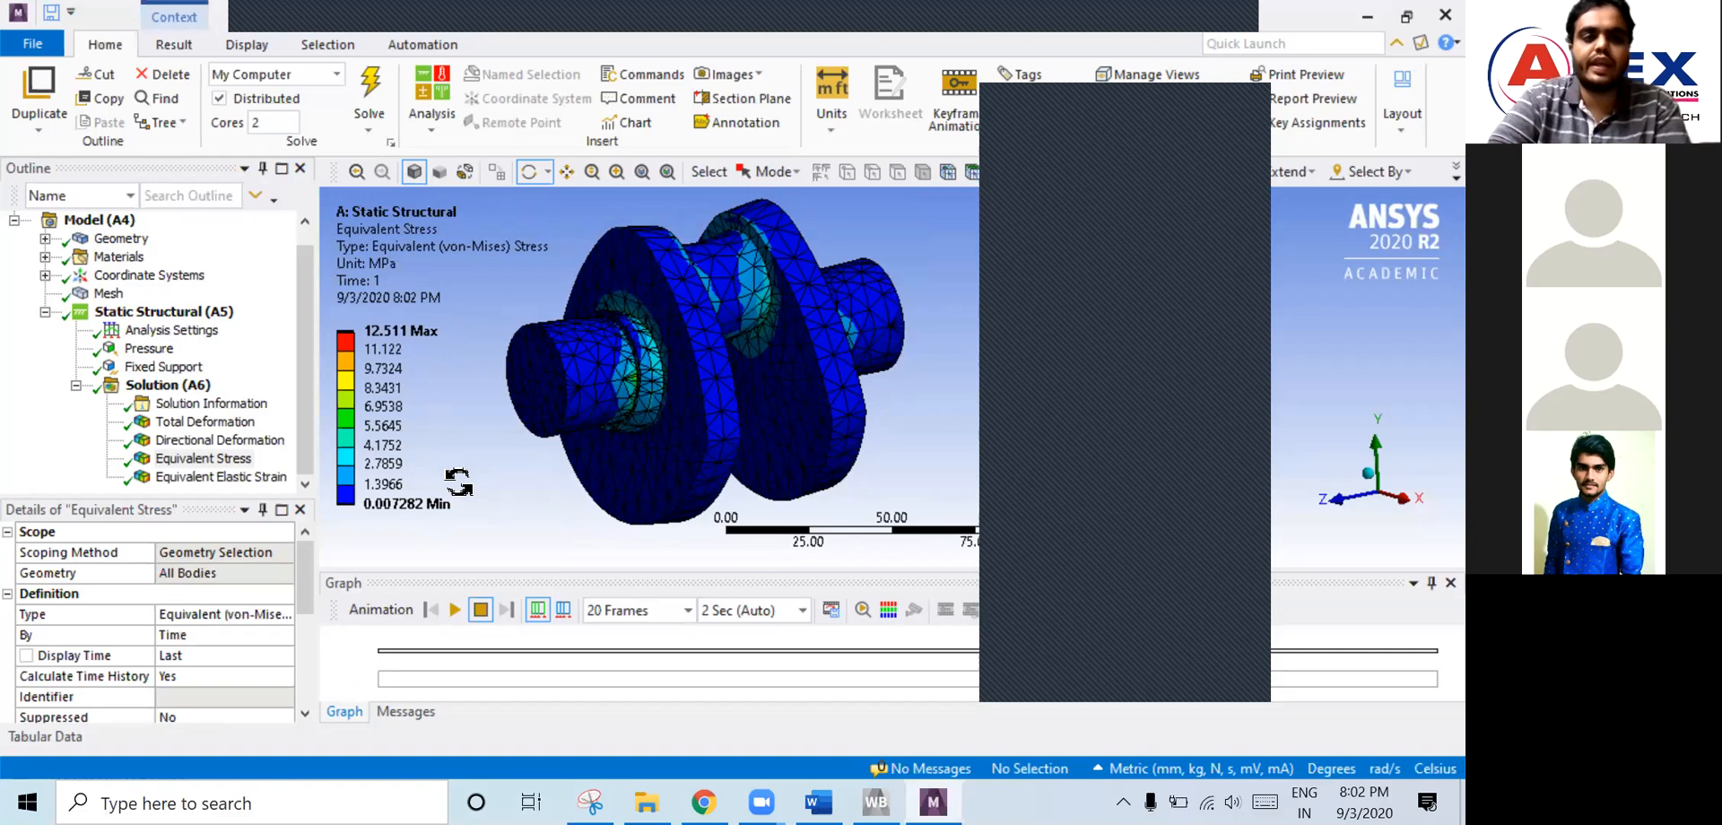
click(196, 461)
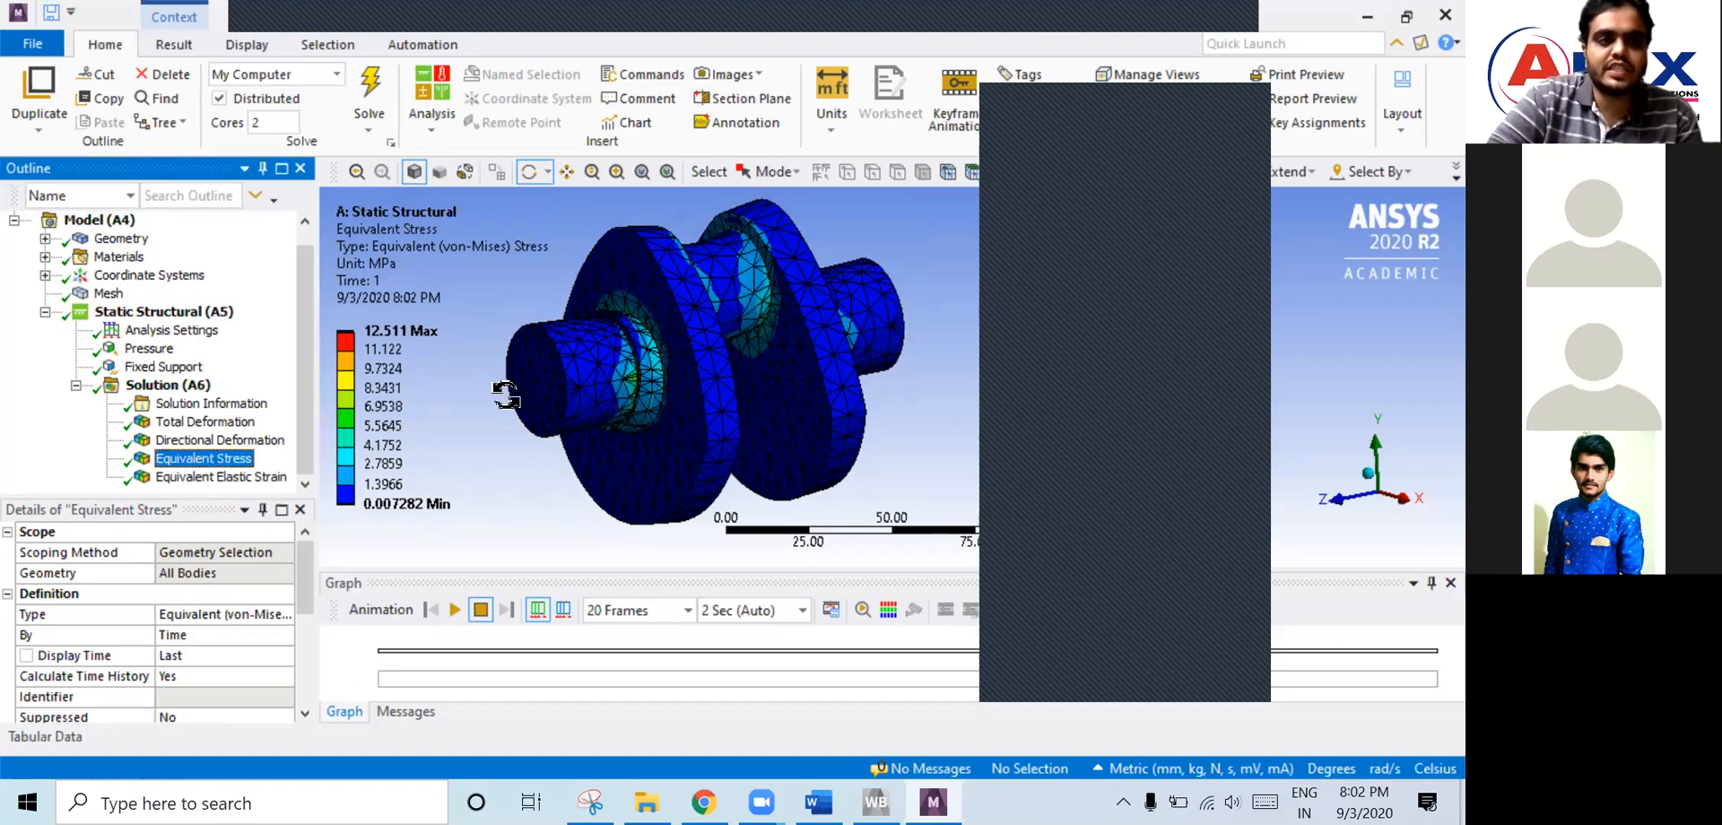
- Assign Aluminum Alloy as the material of the Crank Shaft-FreeParts body
click(44, 238)
click(157, 258)
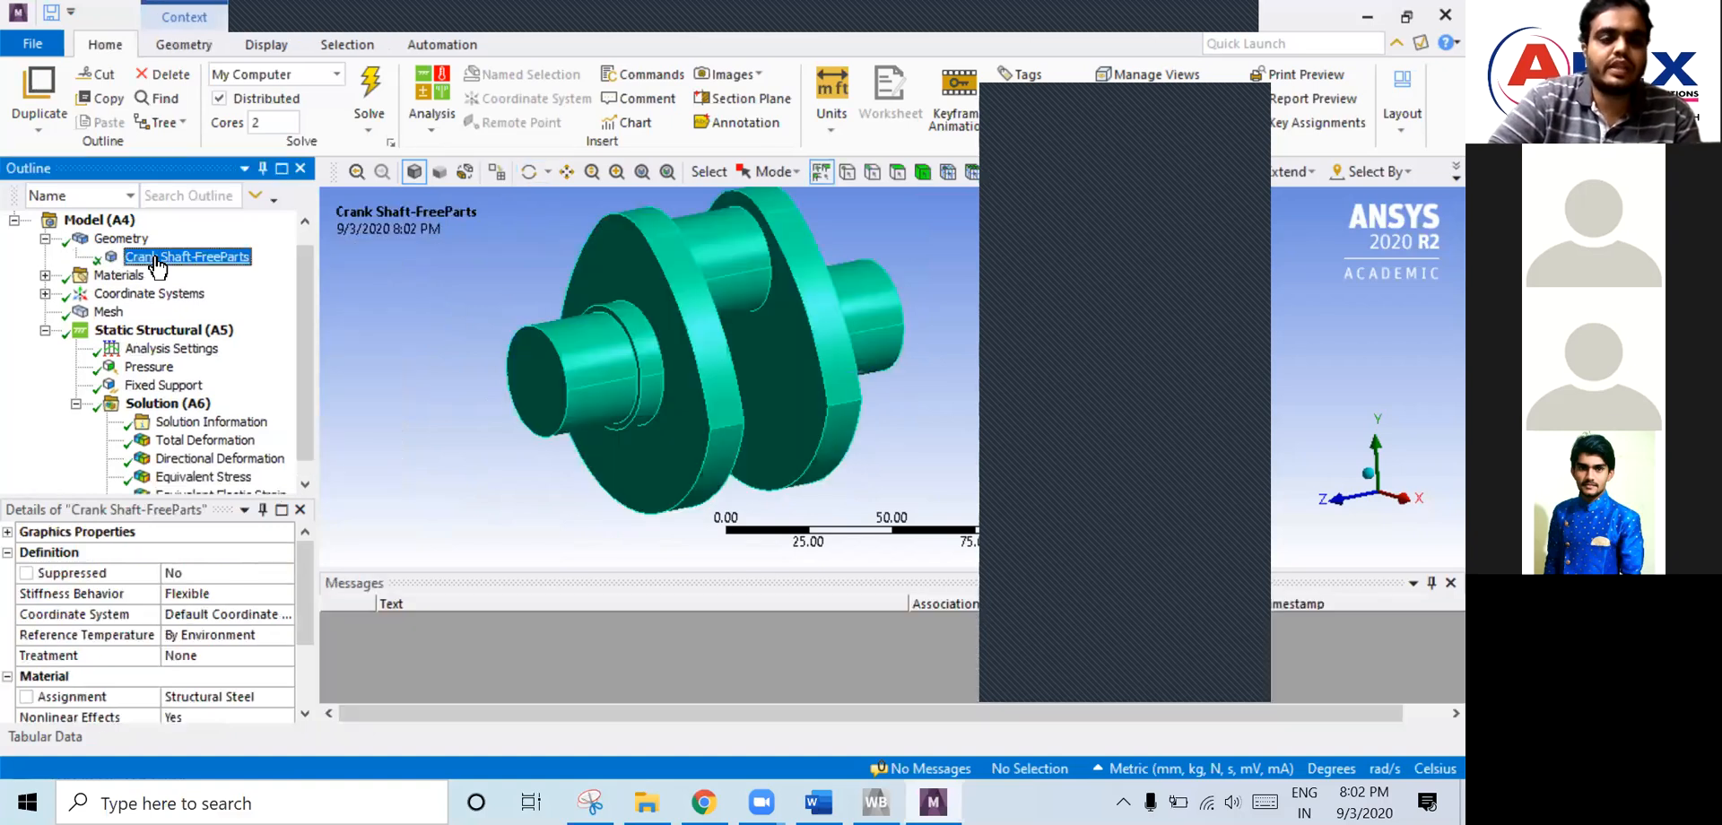
click(284, 700)
click(285, 698)
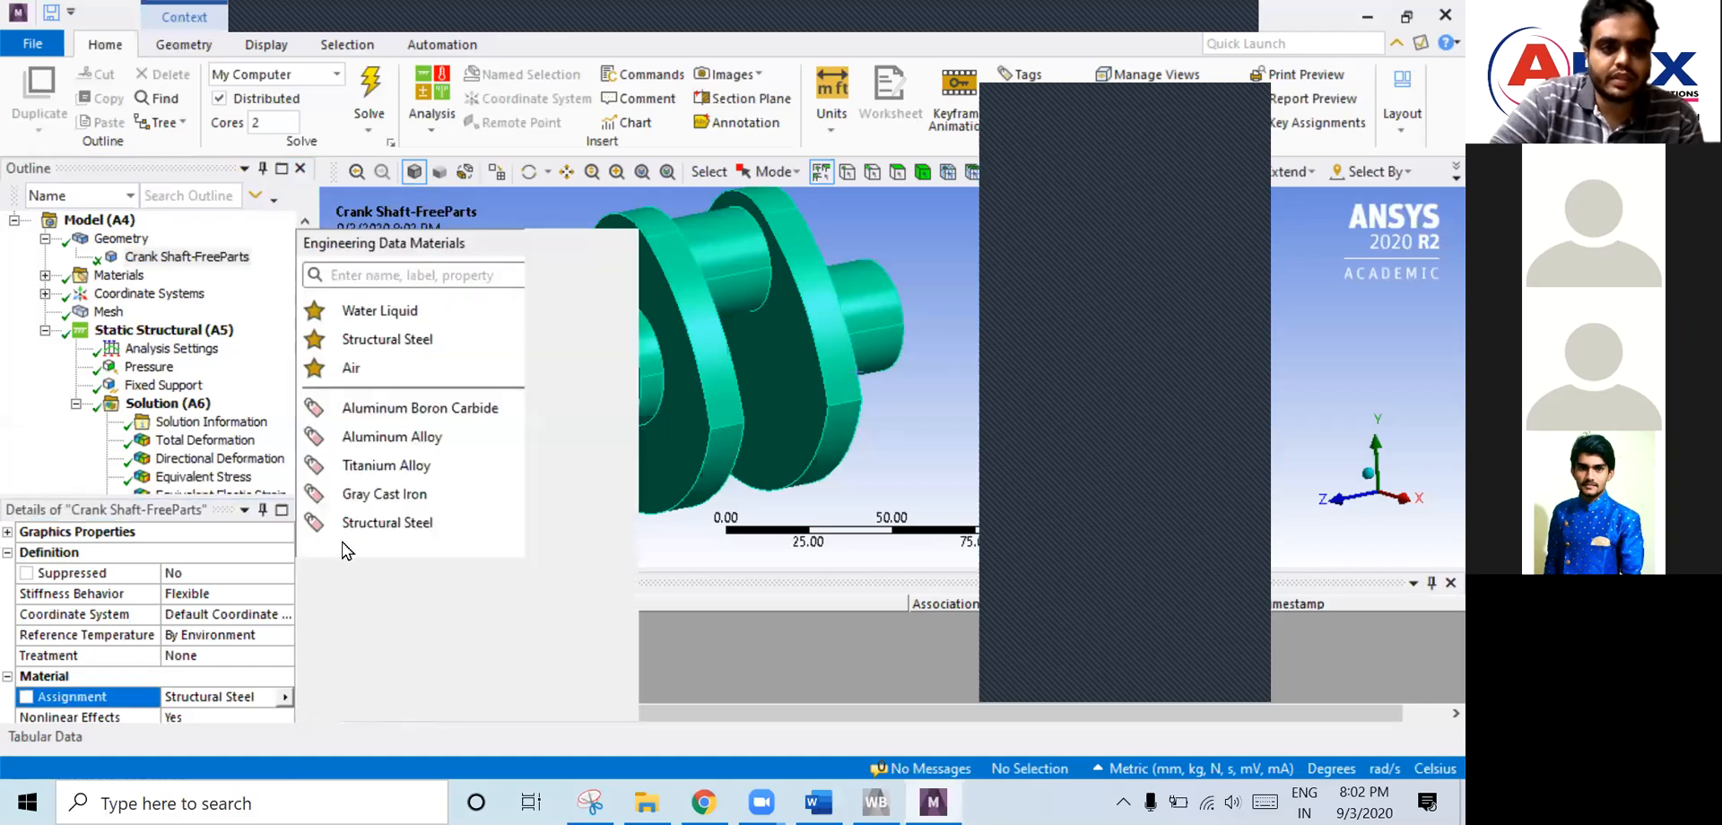
click(385, 437)
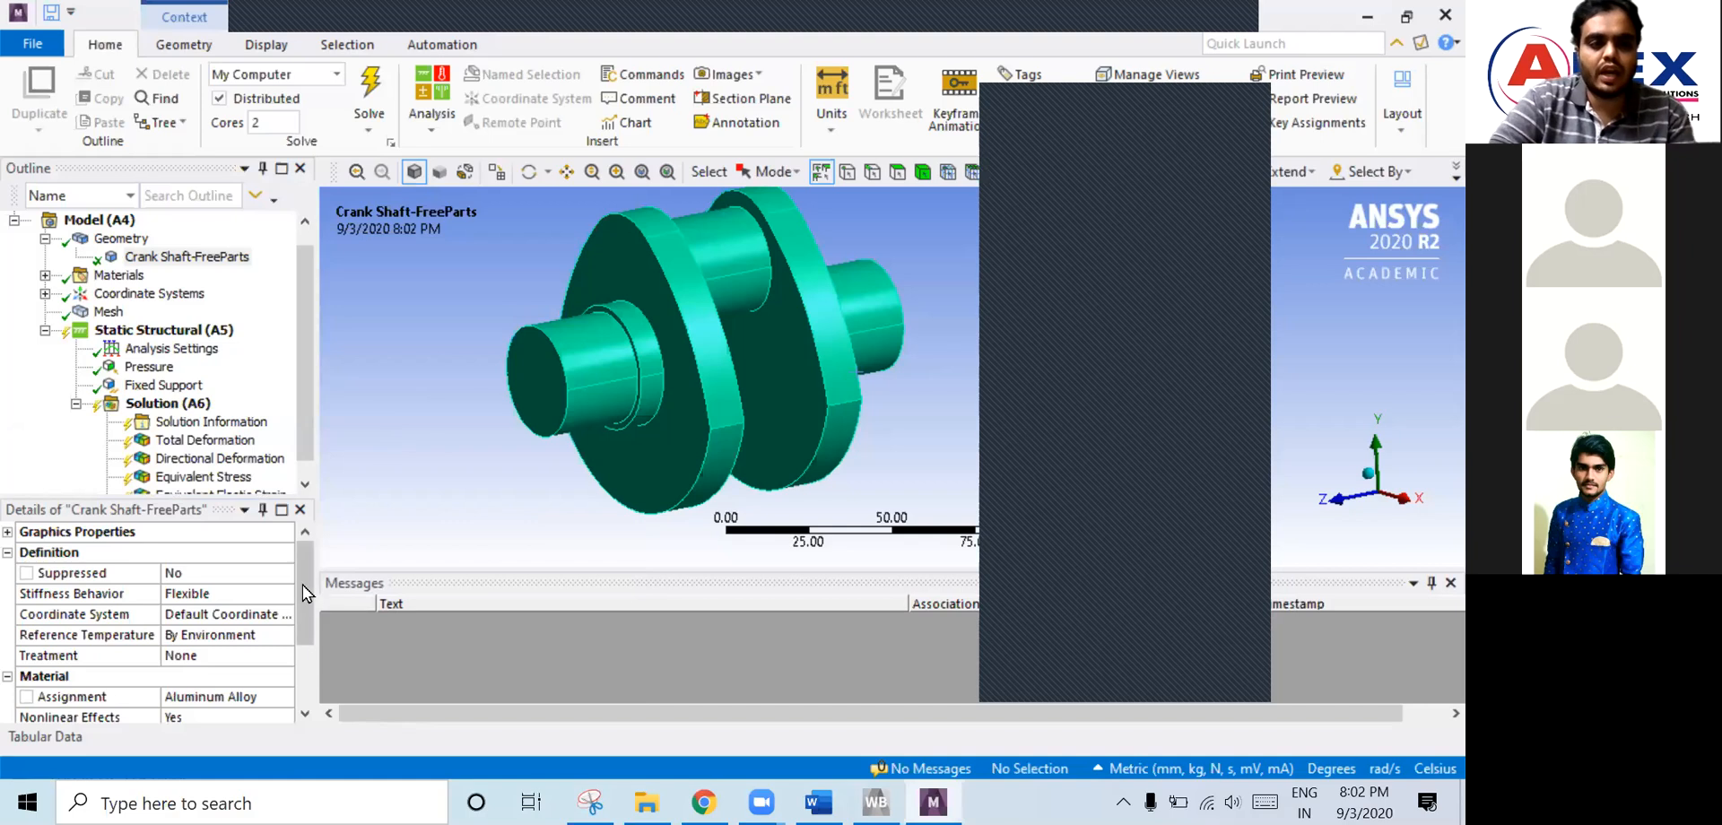
- Expand the crankshaft body's properties and read its volume and mass
drag(305, 572, 304, 626)
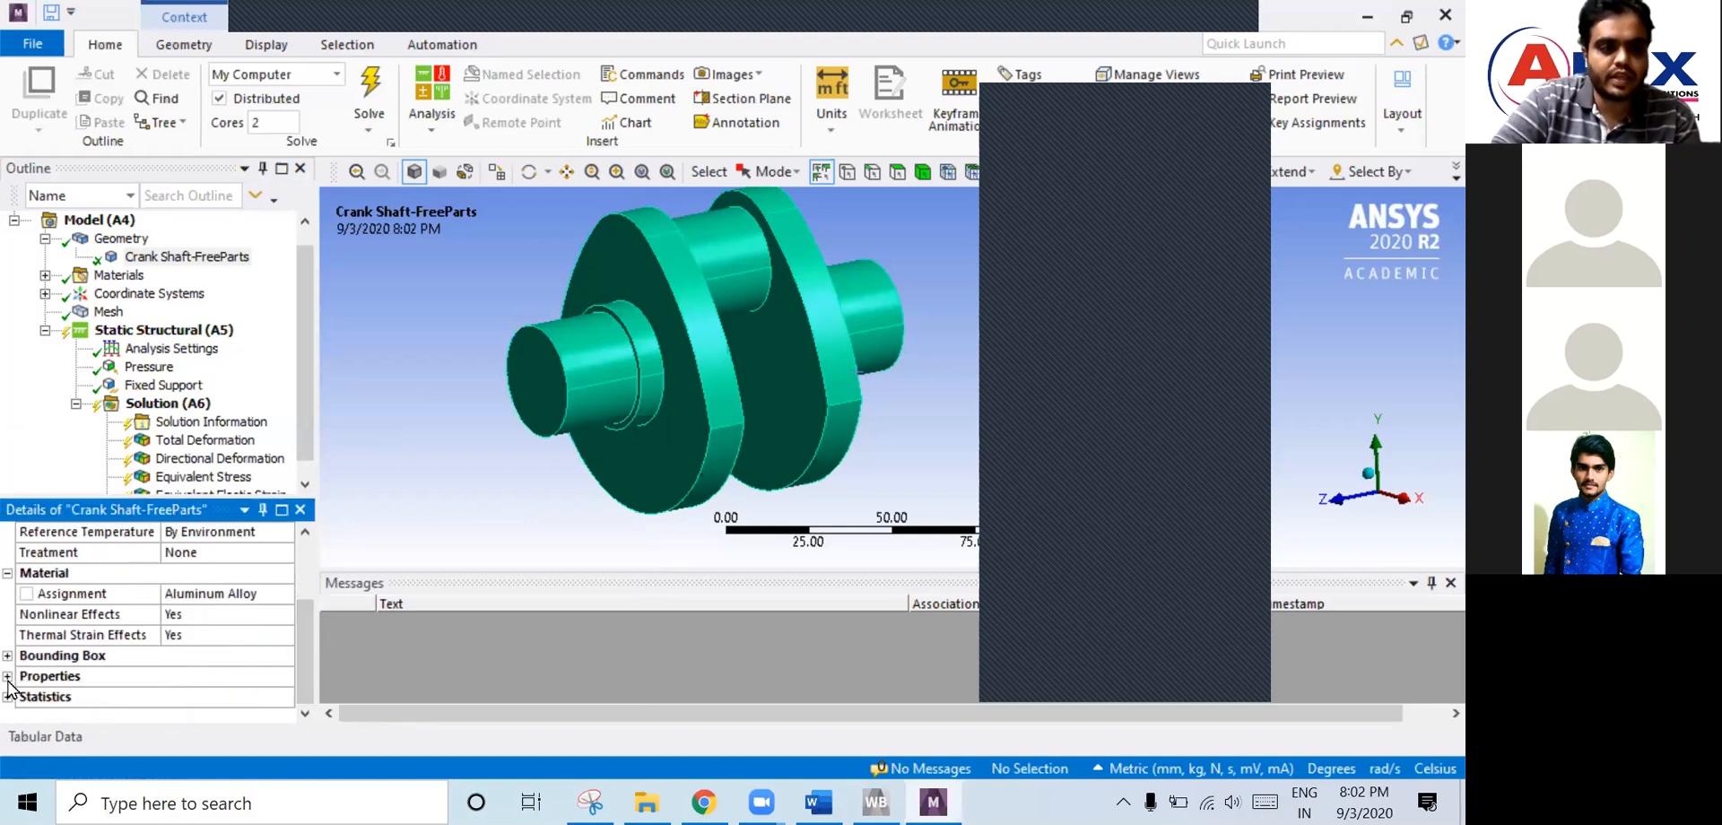
click(14, 676)
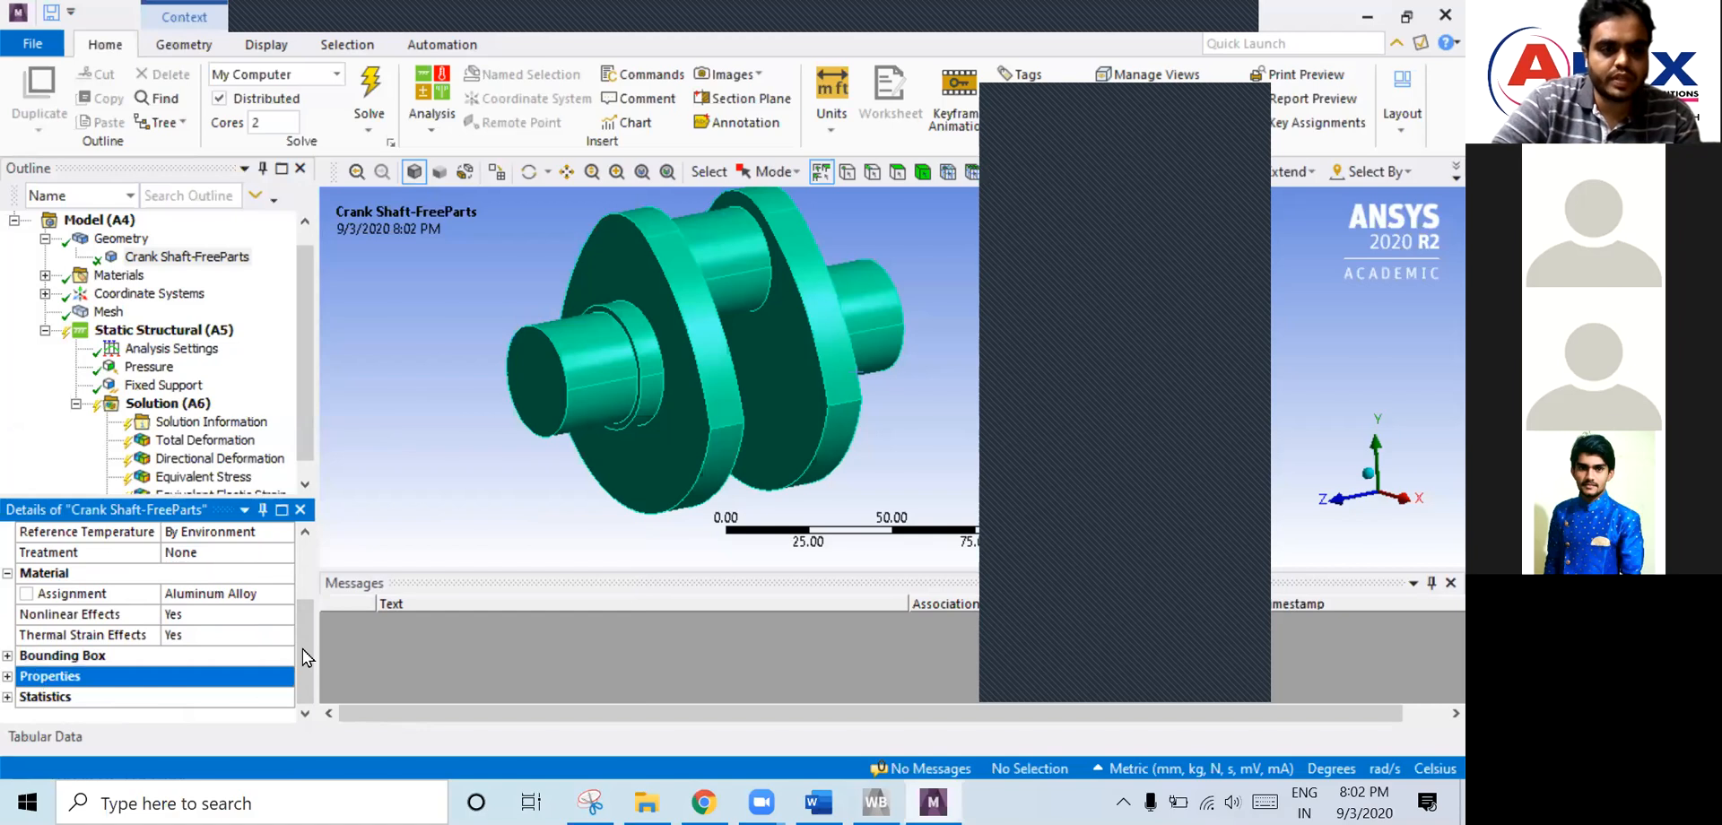
click(8, 677)
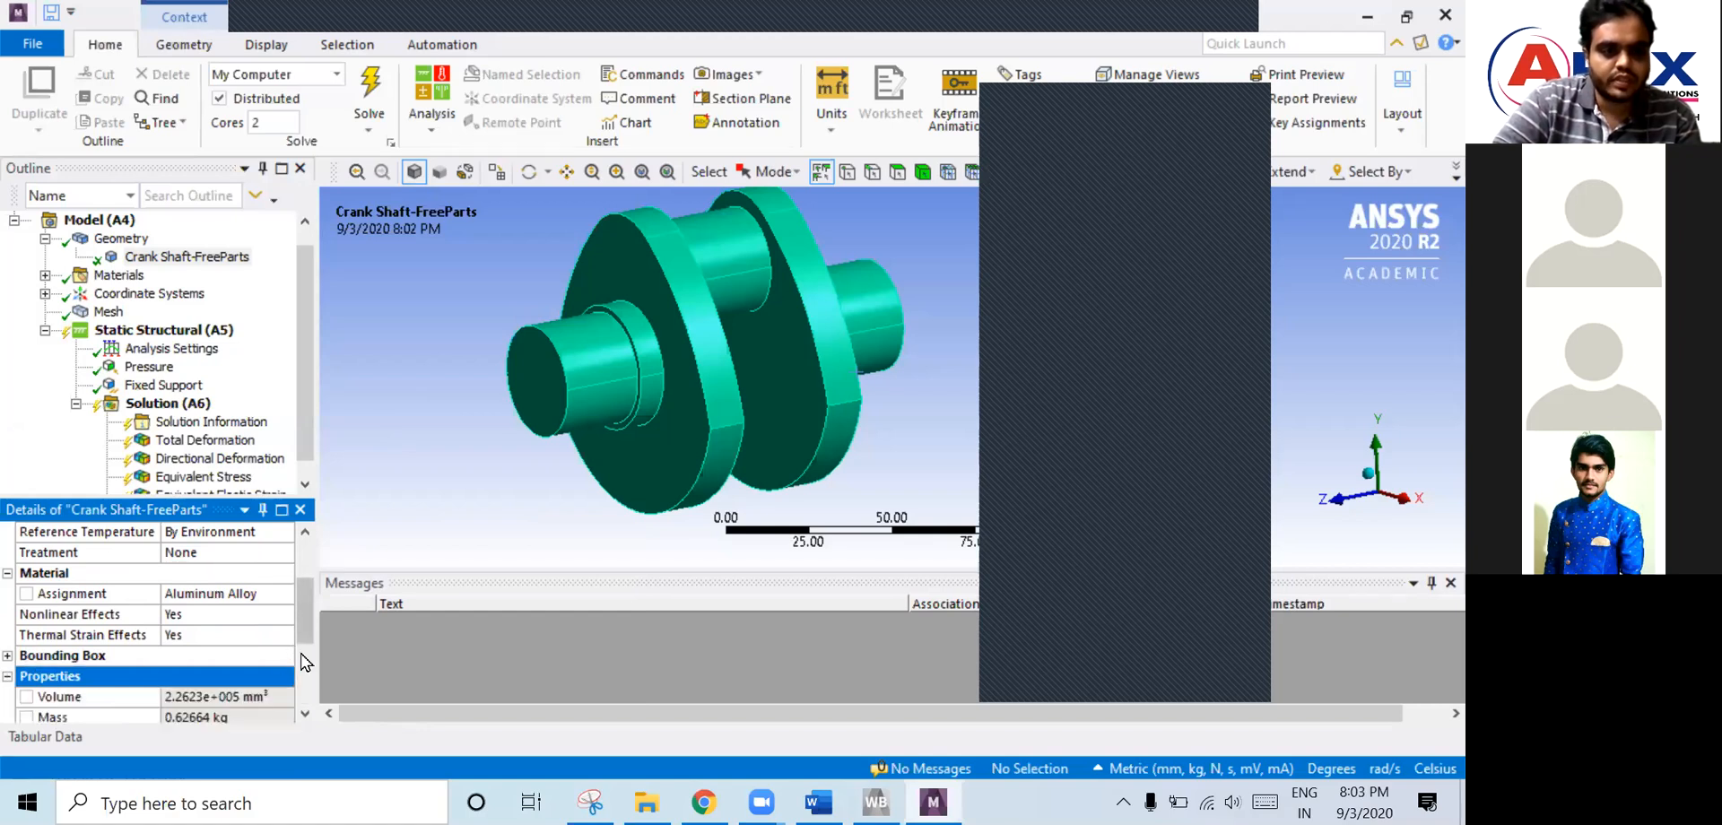
scroll(304, 654, down, 1)
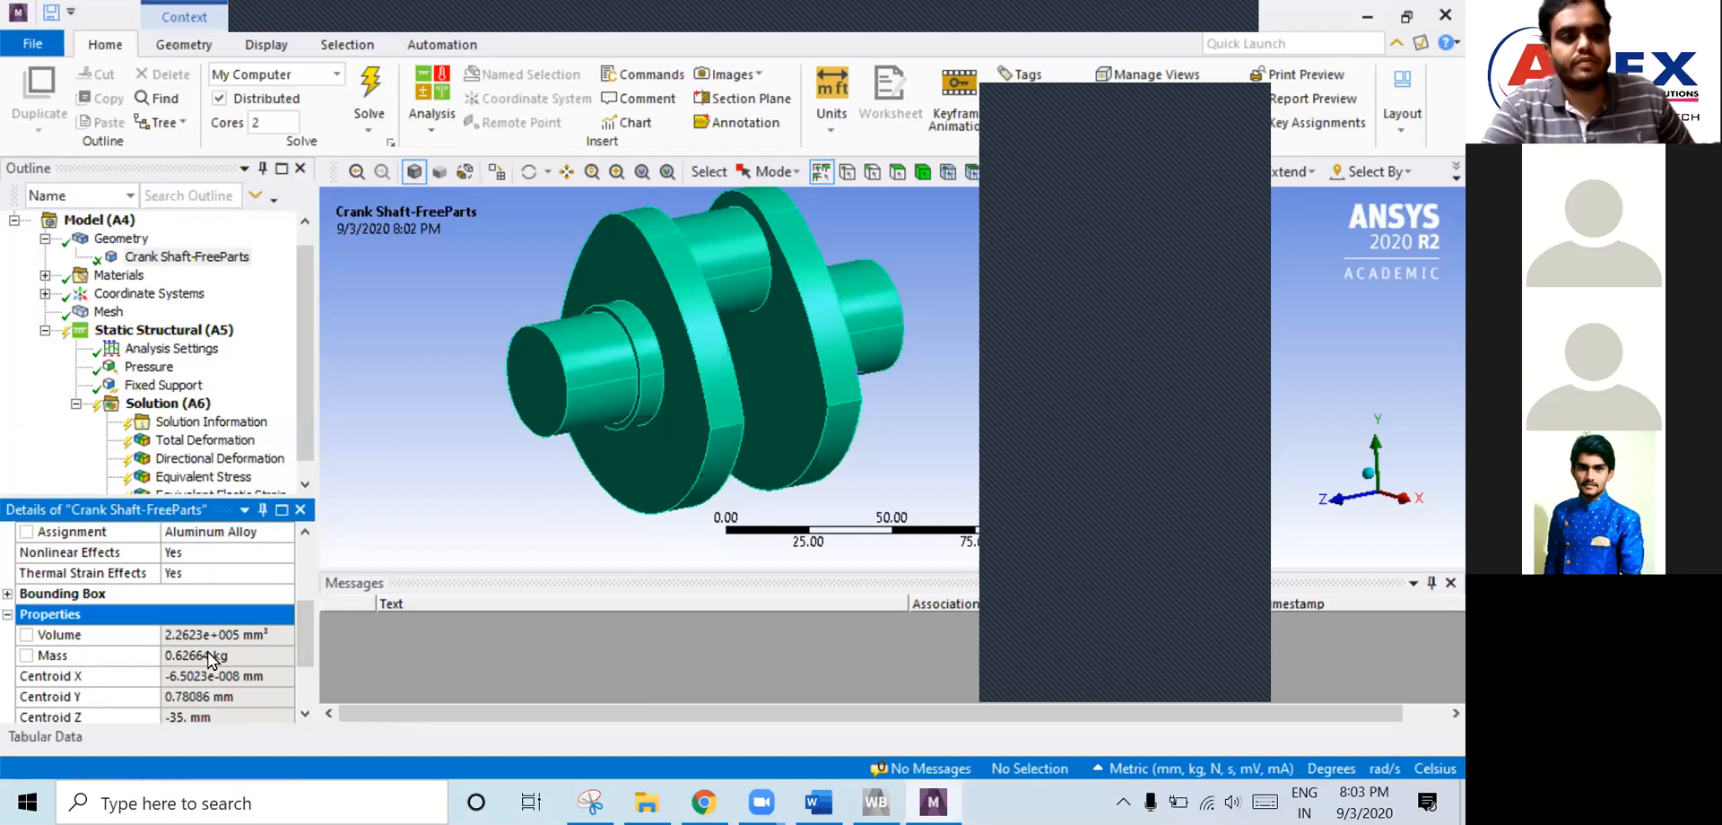
- Solve the Static Structural analysis again with the aluminum alloy crankshaft and display the Equivalent Stress result
right_click(154, 403)
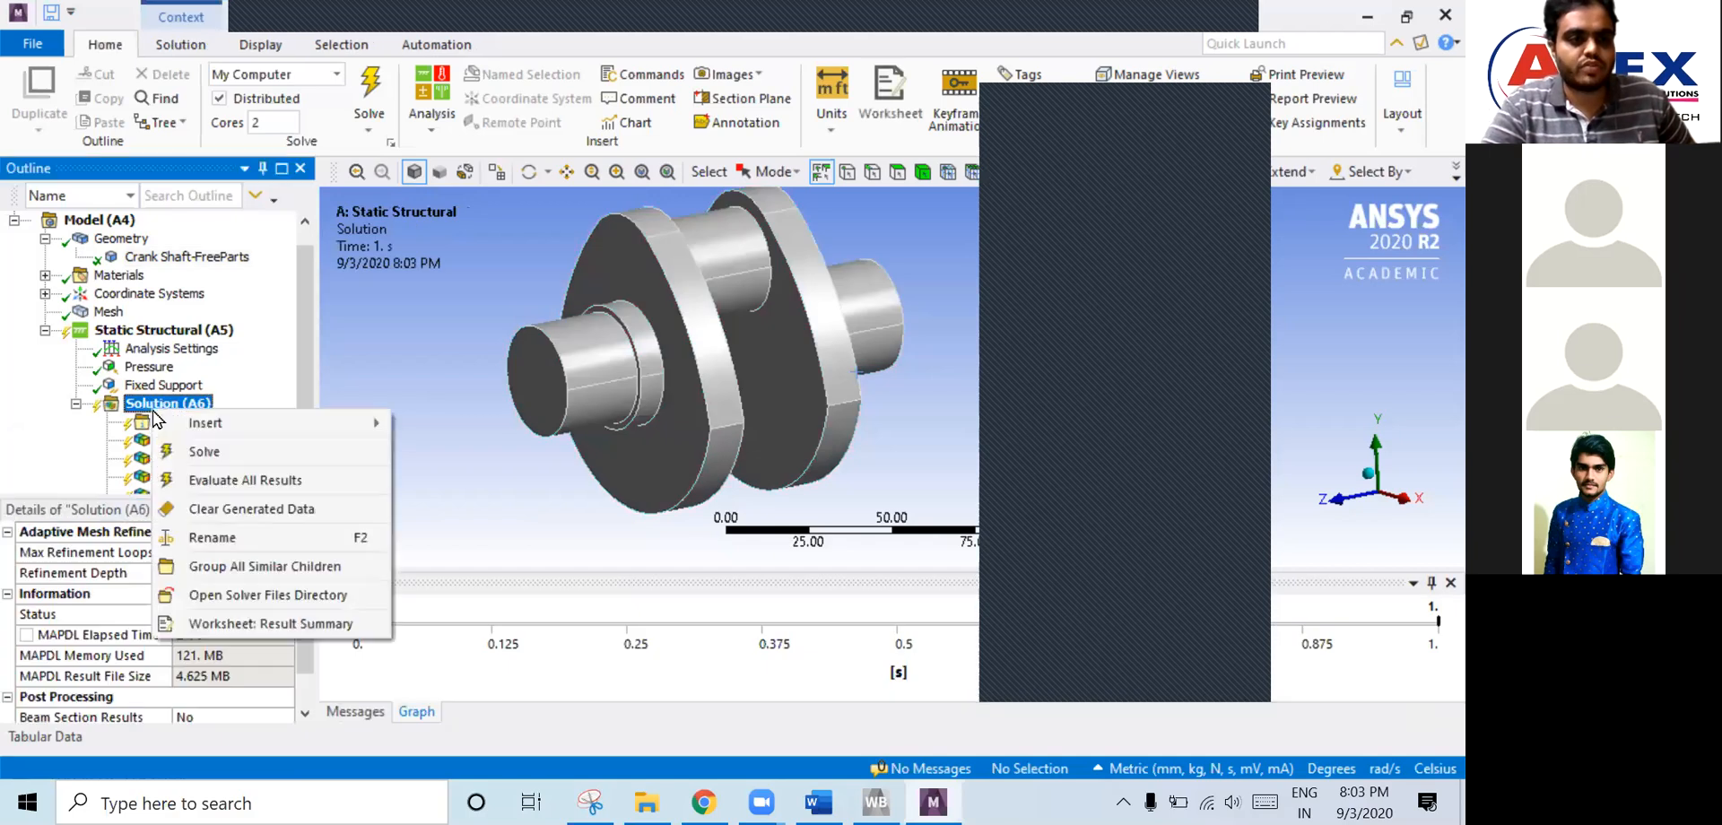
click(206, 451)
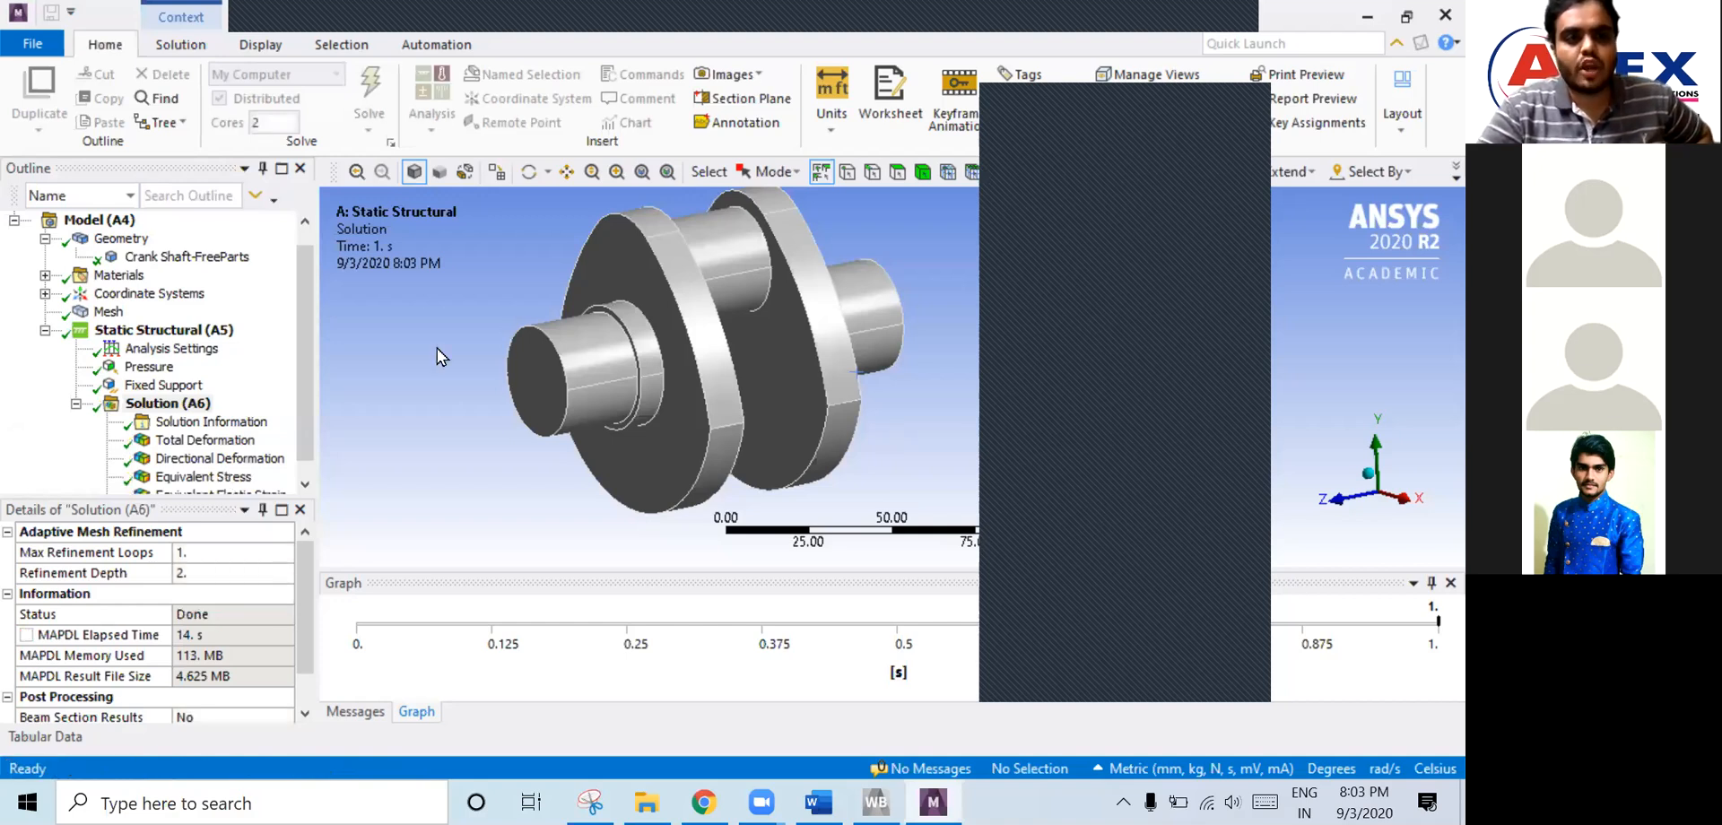
click(224, 476)
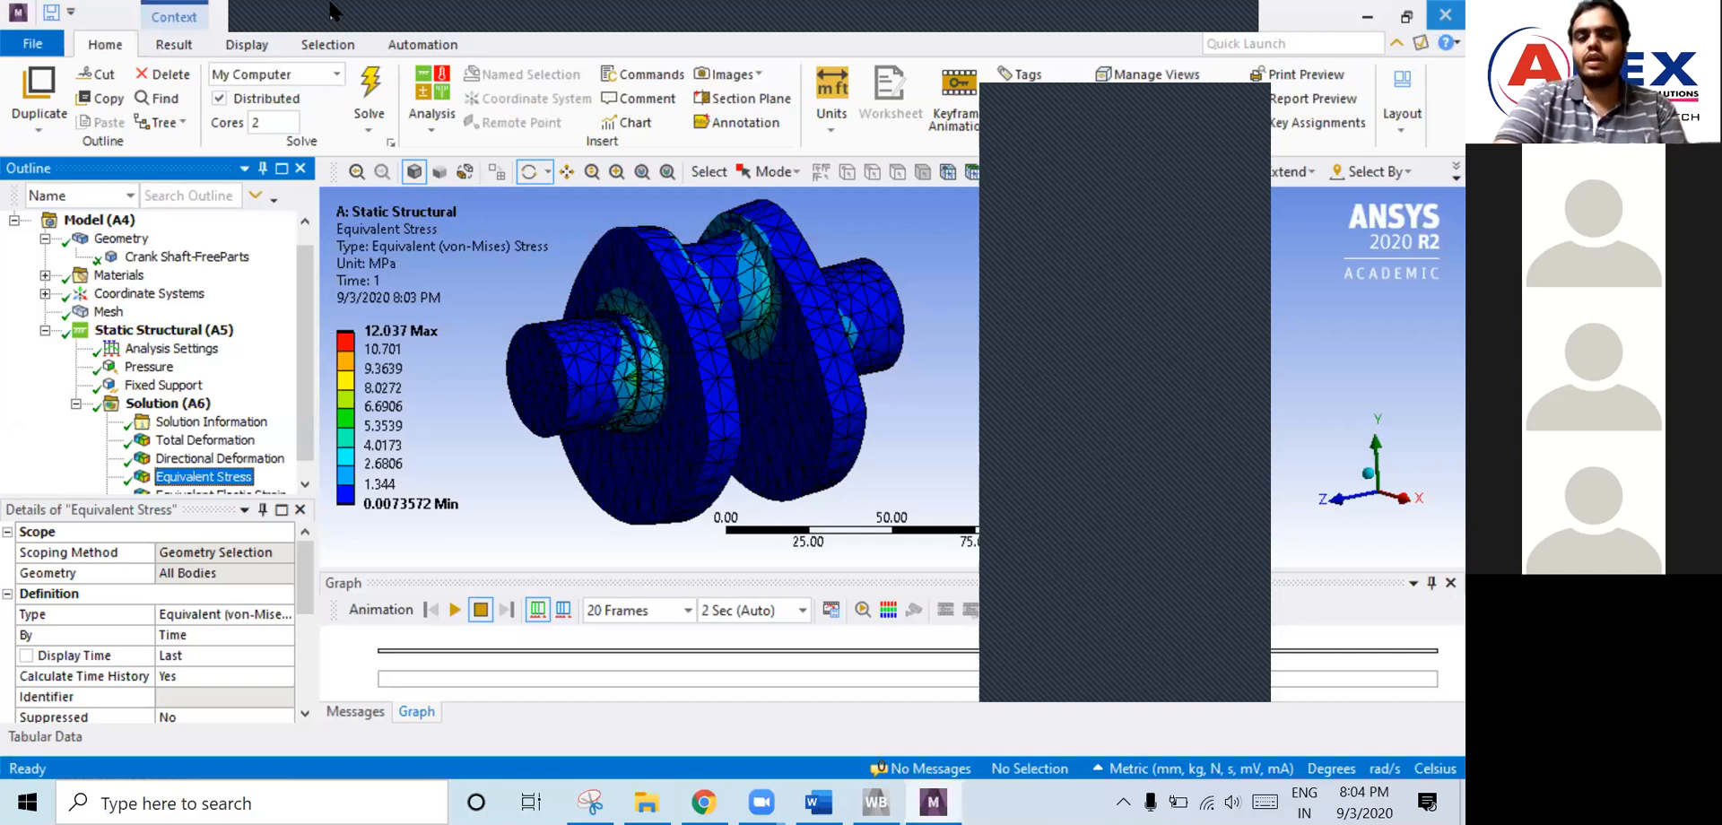
- Switch to the Workbench project window and start saving the project into the Online Internship folder on the Desktop
click(876, 801)
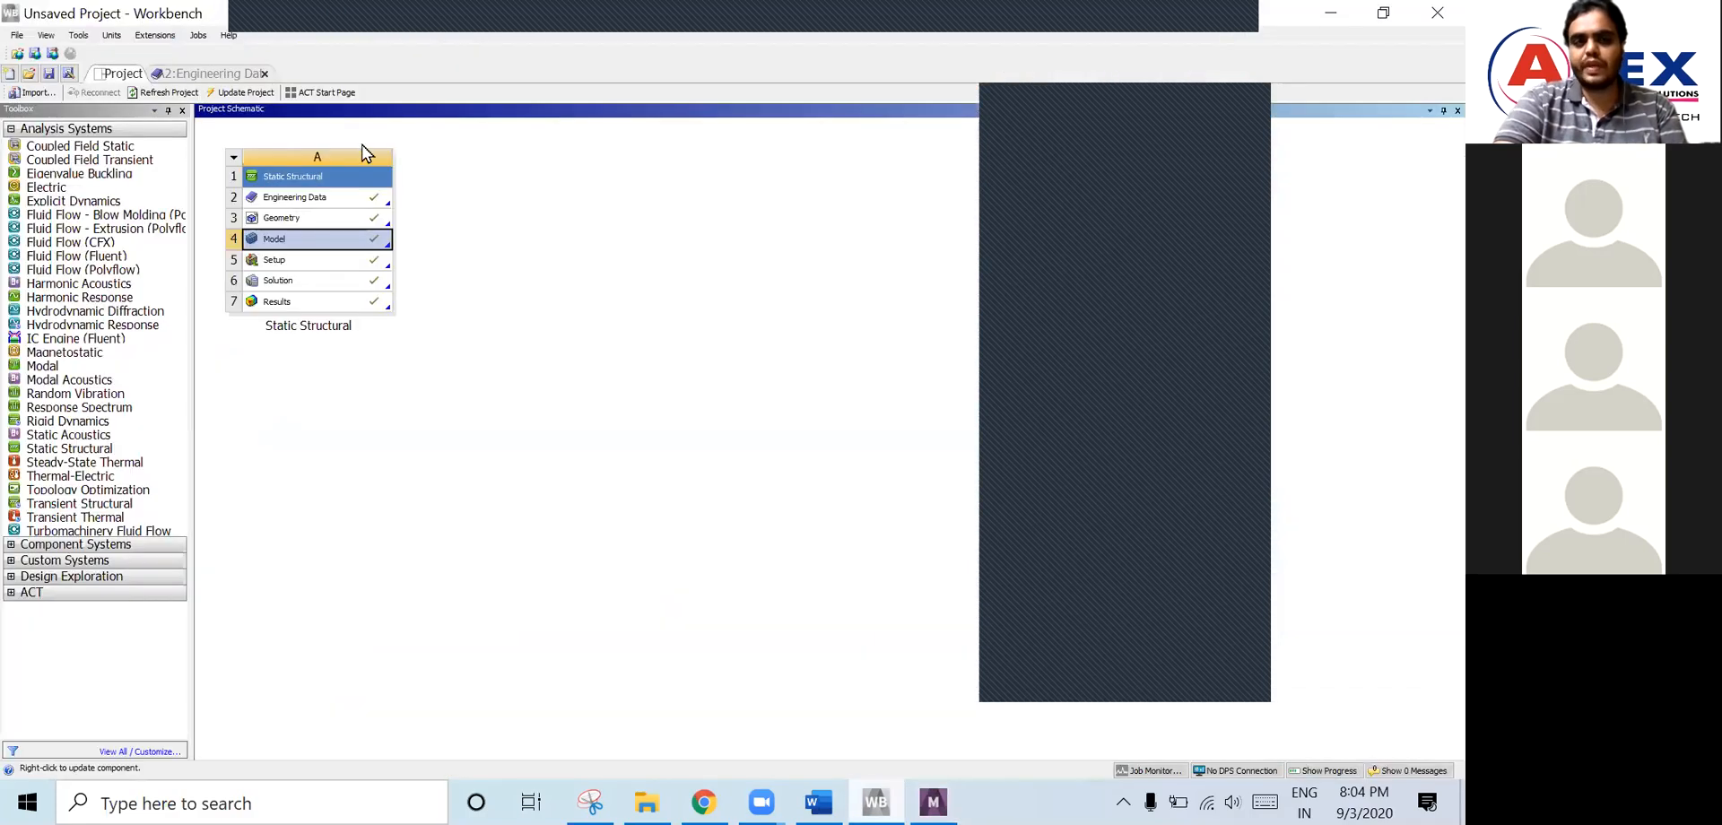
click(498, 357)
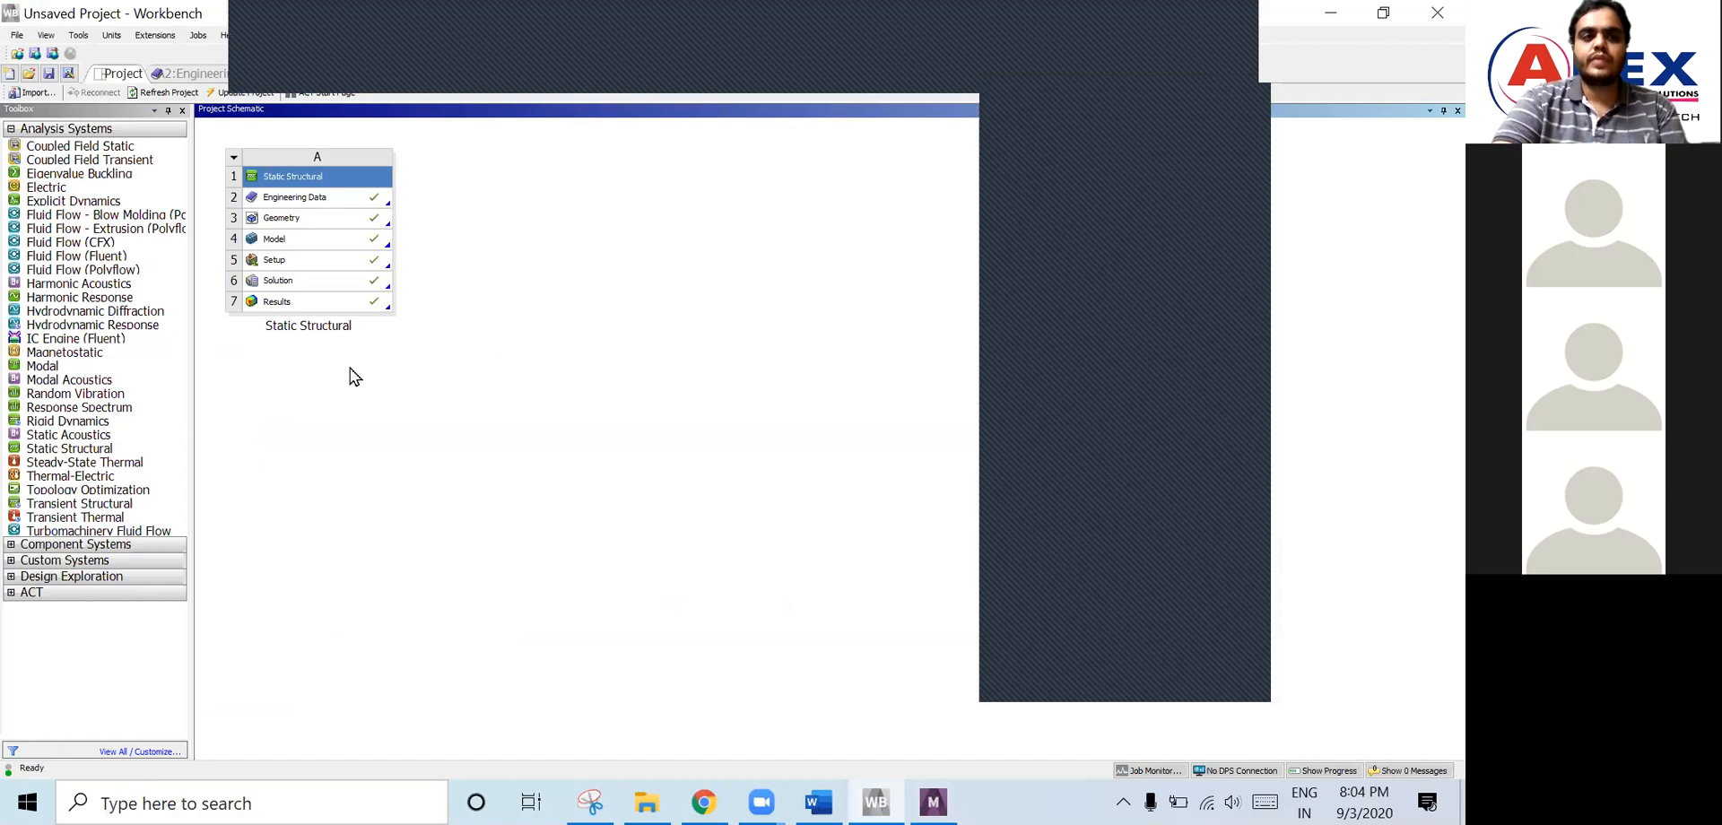
click(16, 35)
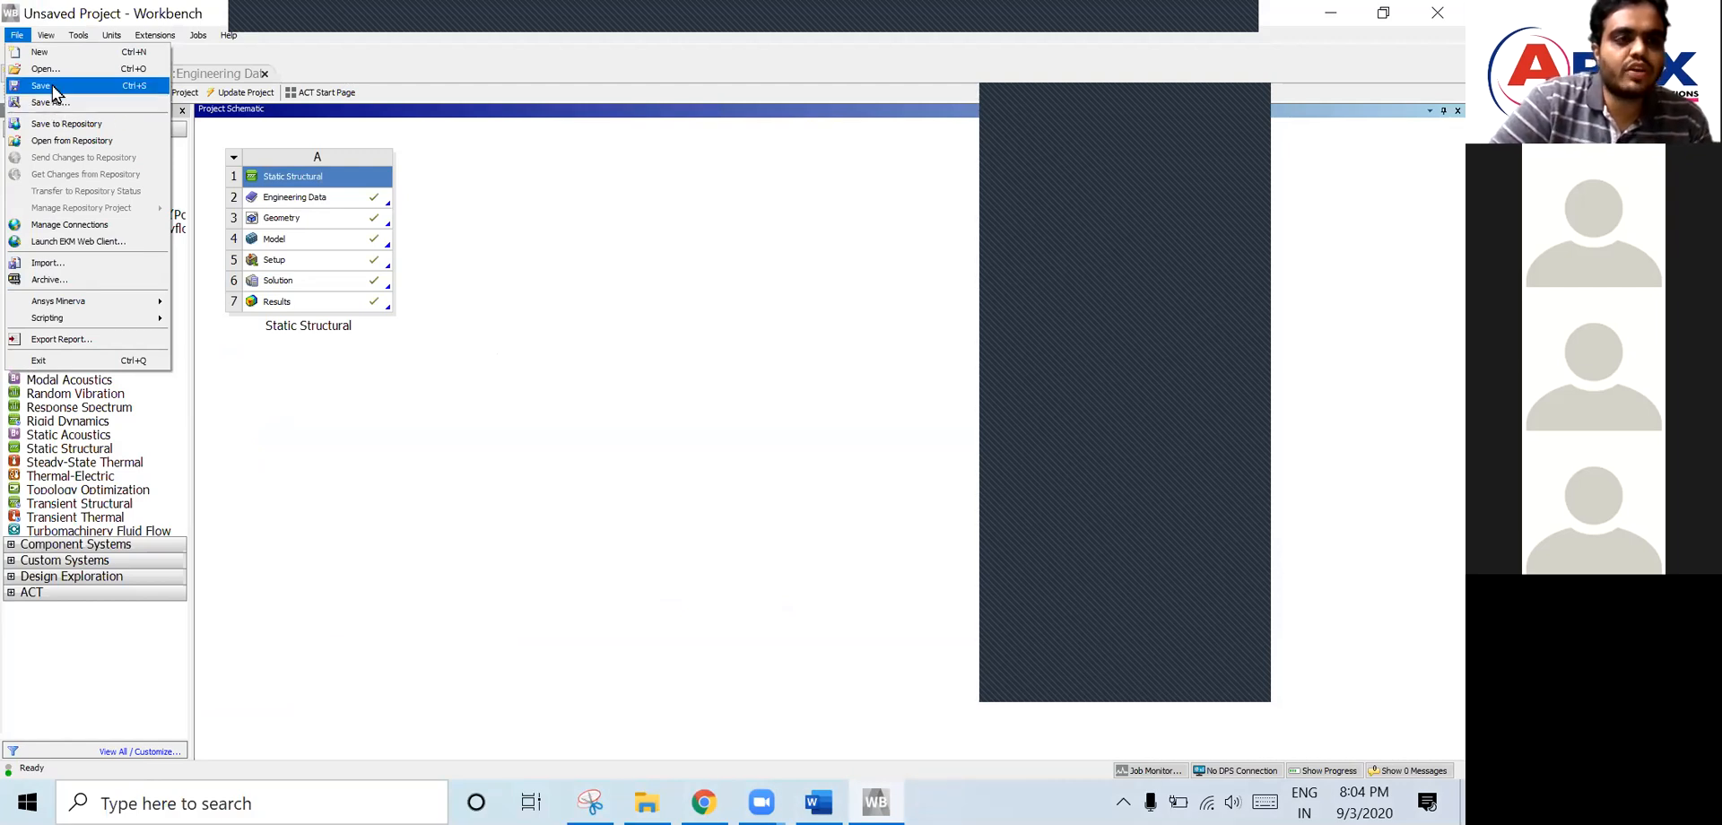
click(53, 87)
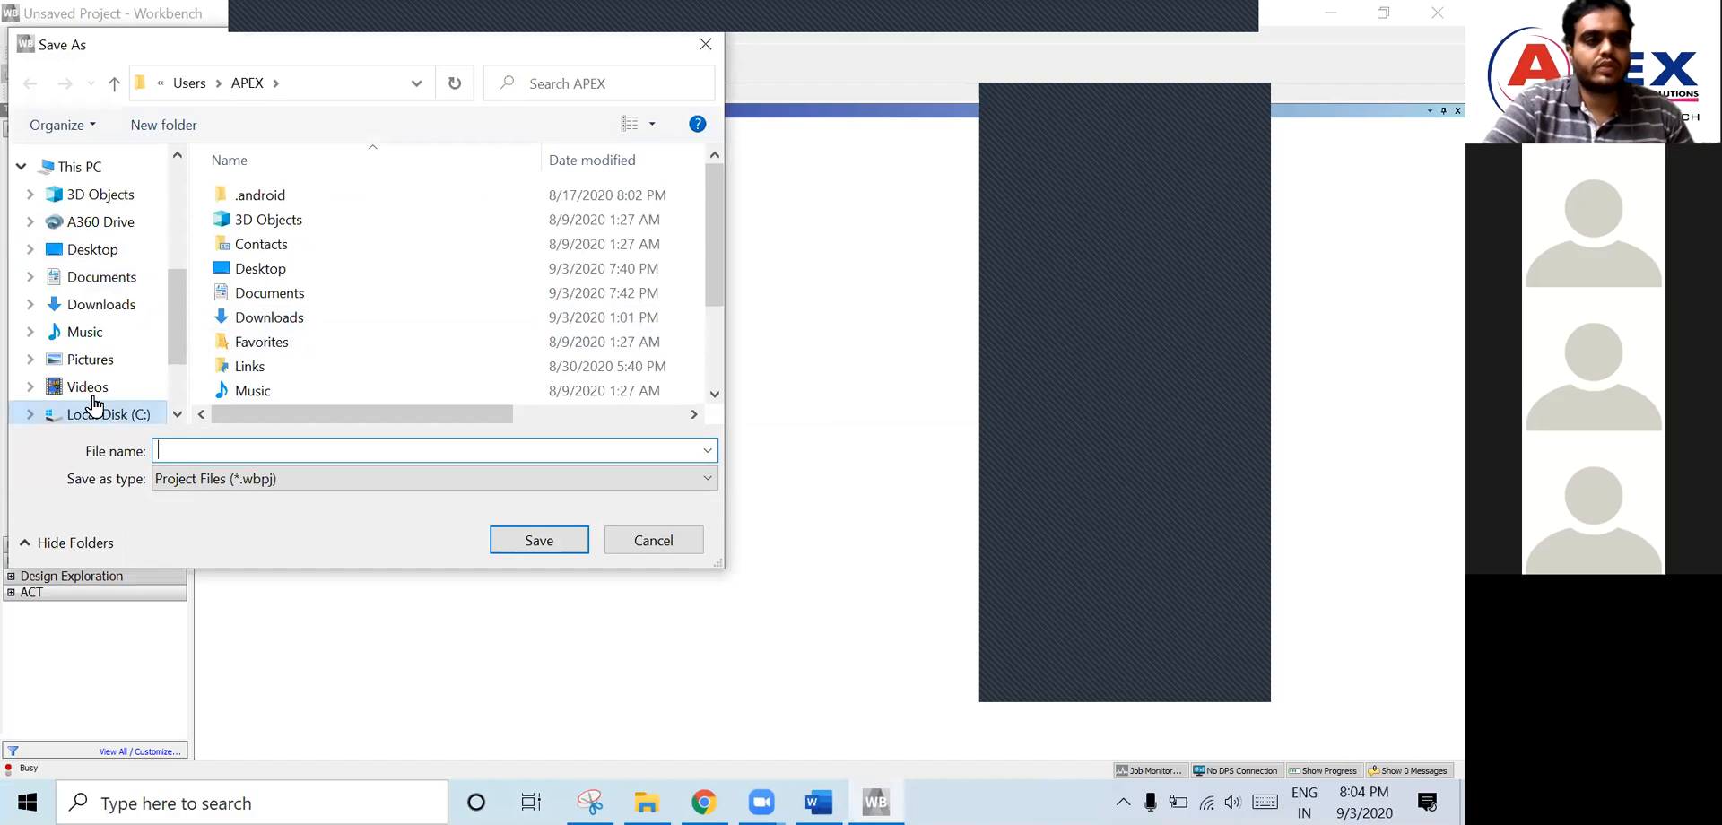
click(121, 258)
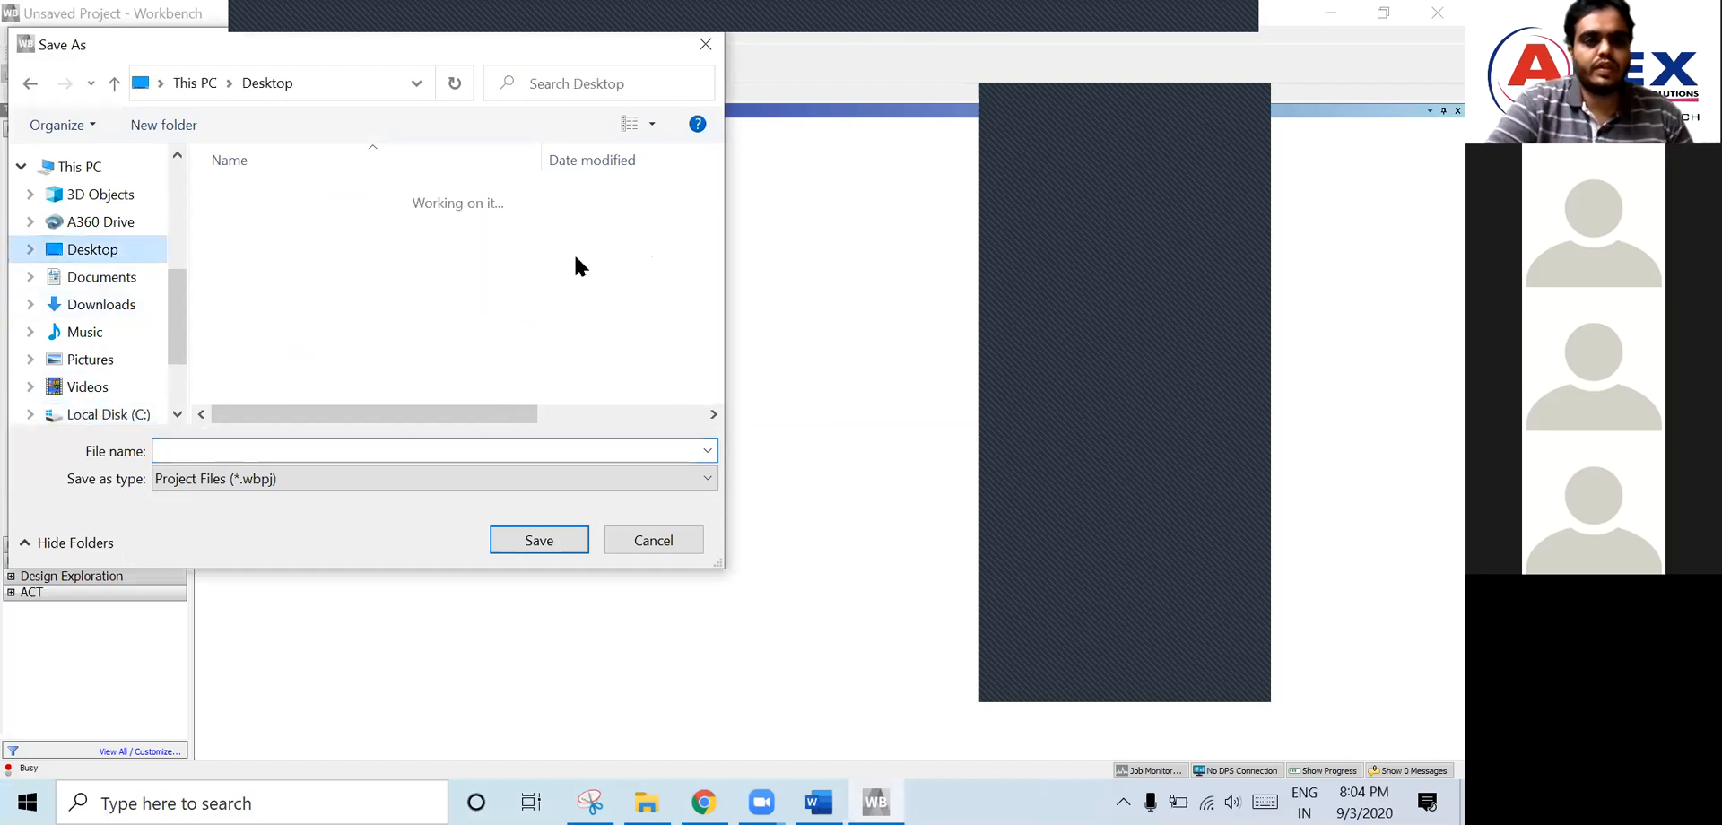
double_click(277, 223)
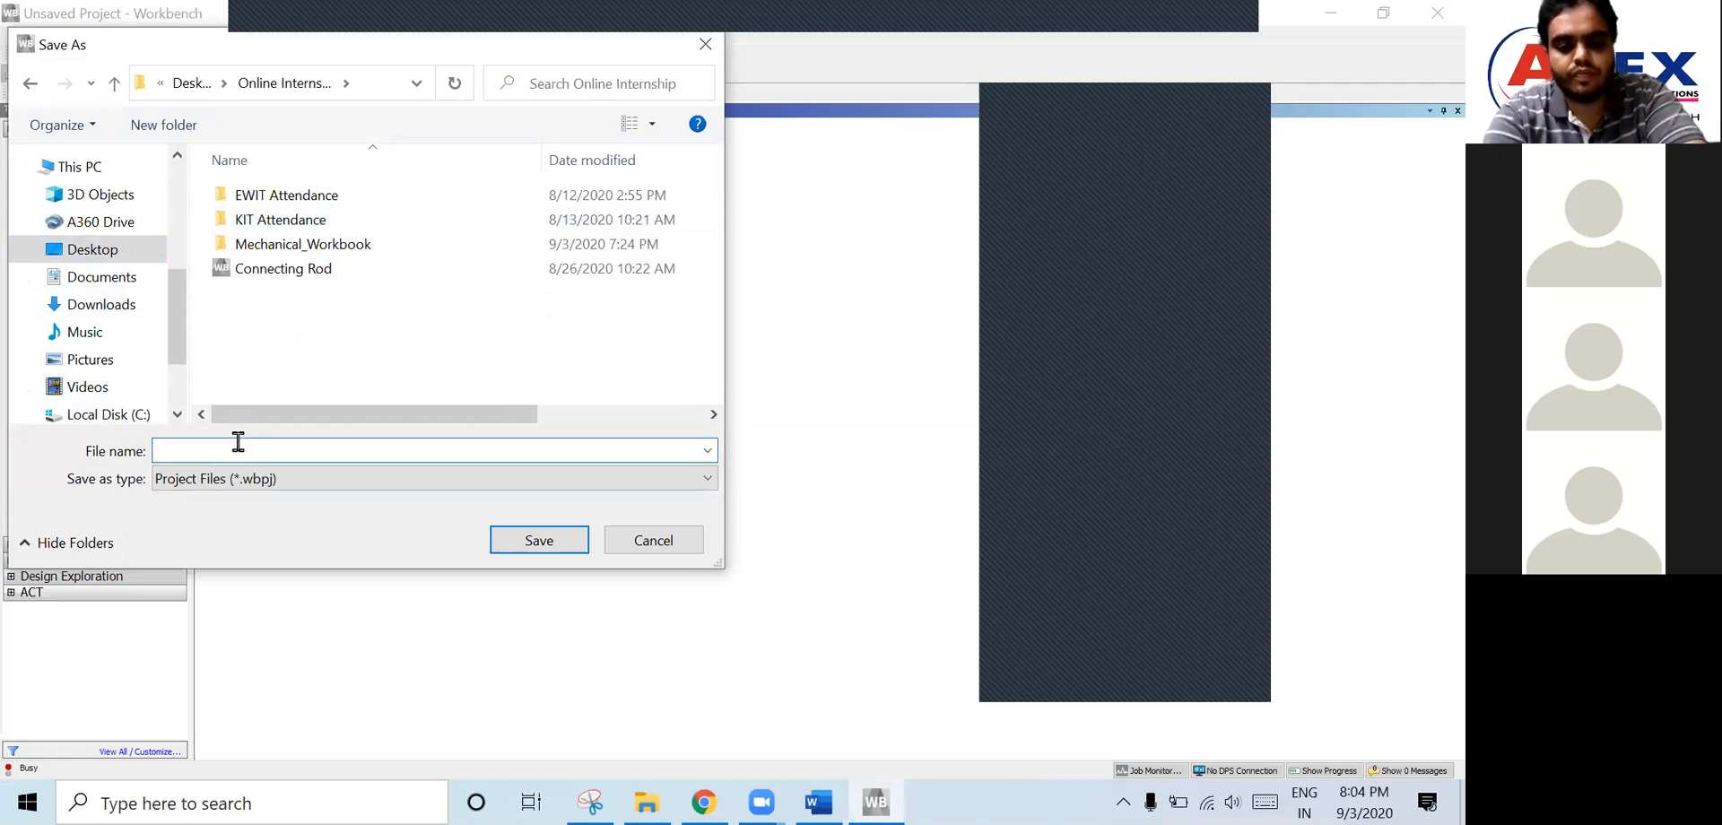
- Name the project file Mechanical Internship Batch 03 and save it as a Workbench project file
text(Mec)
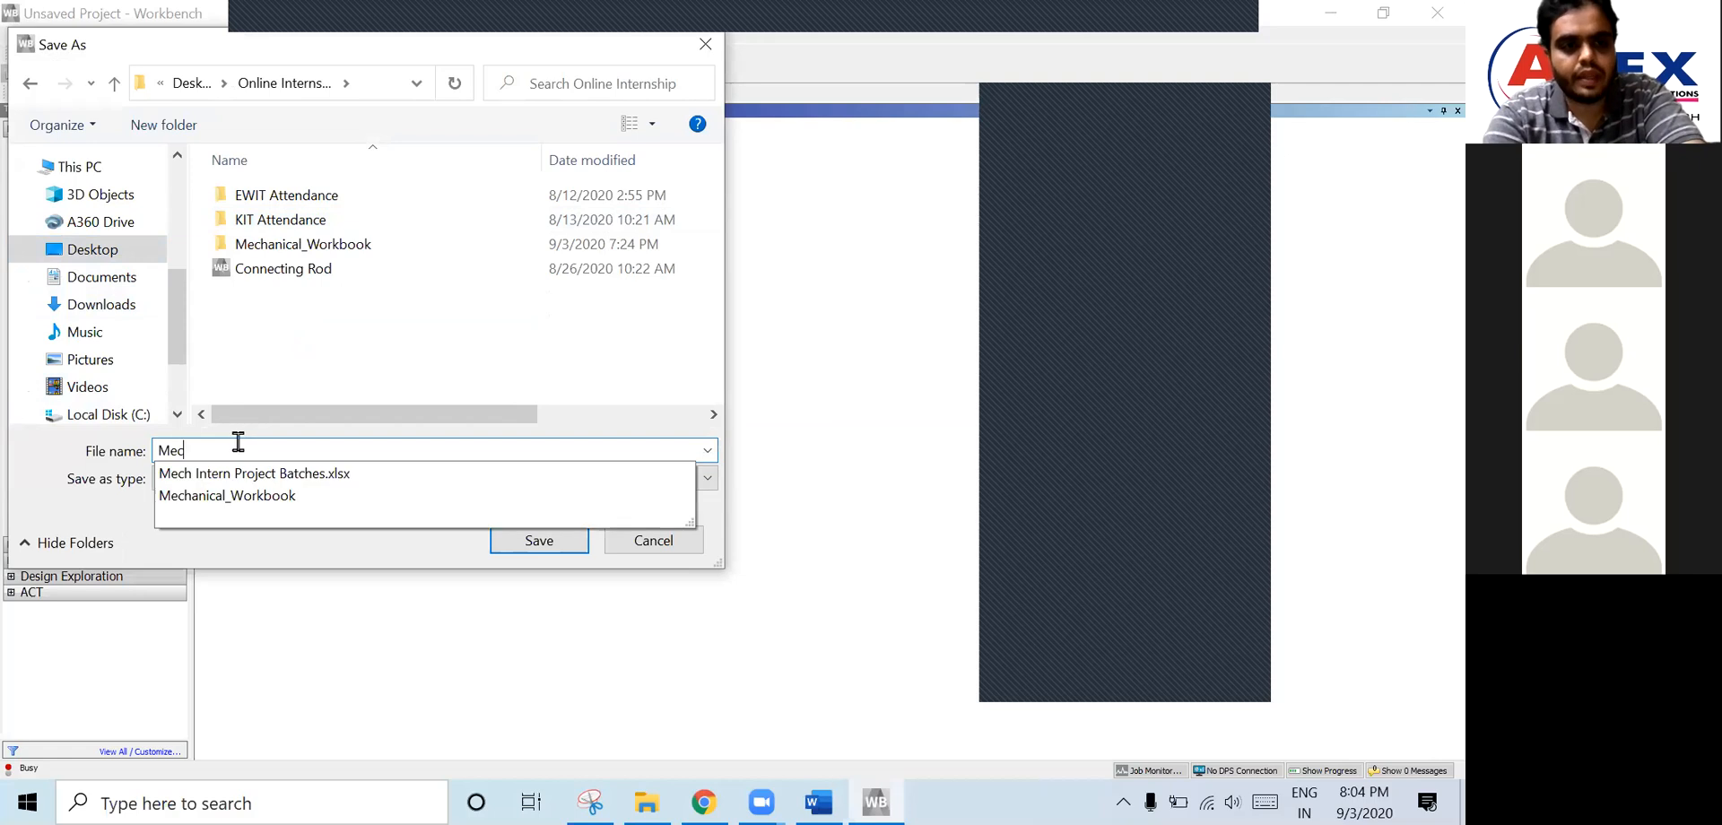
text(hanical I)
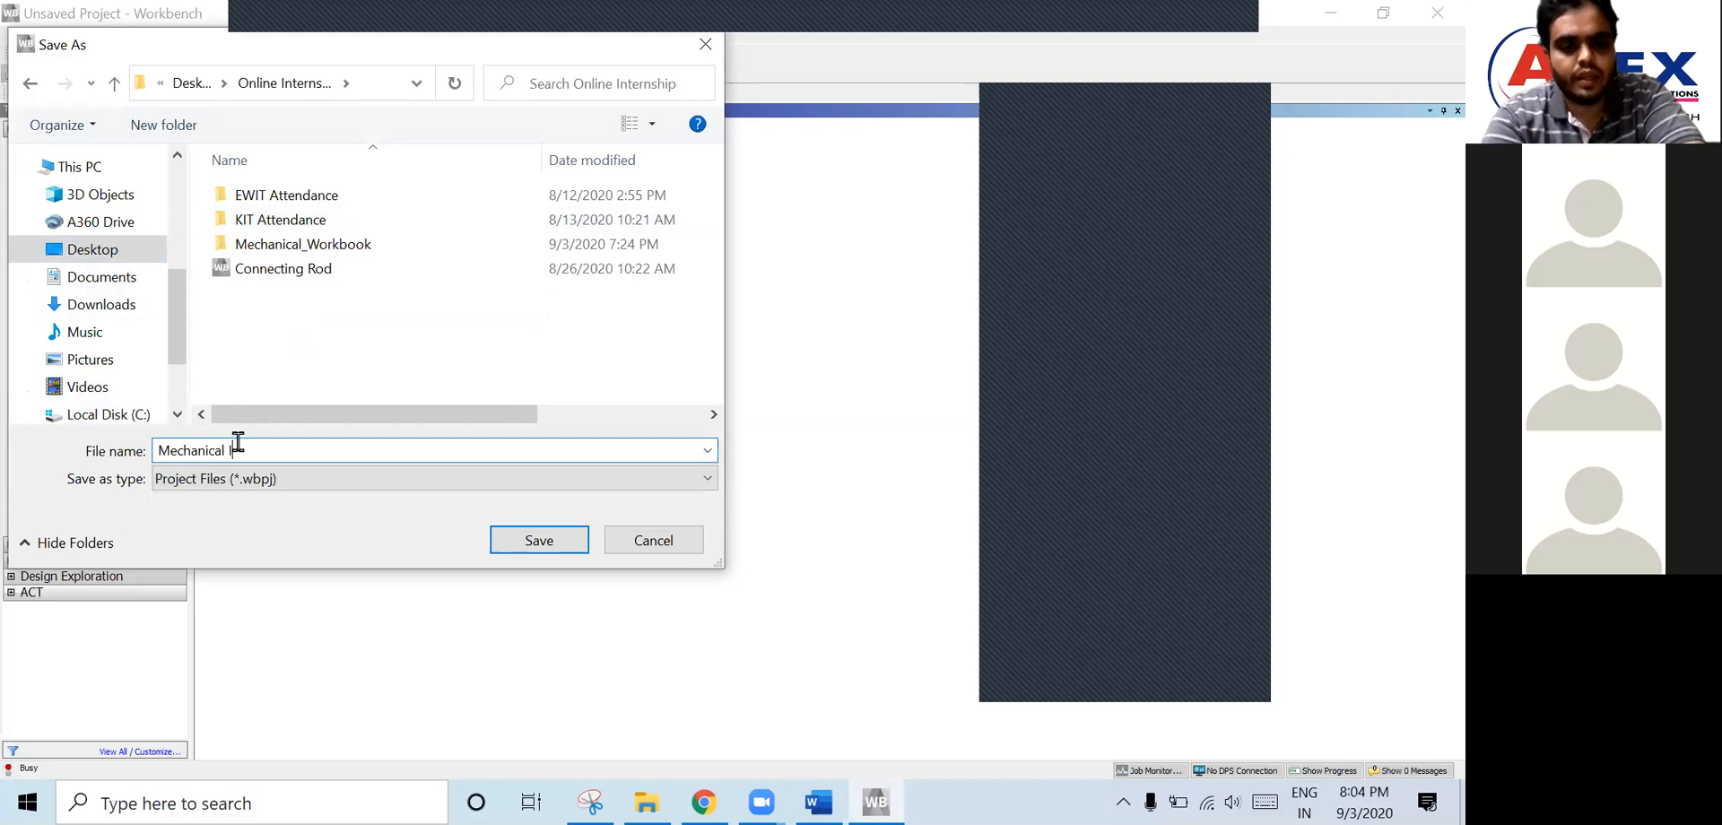
text(nterns)
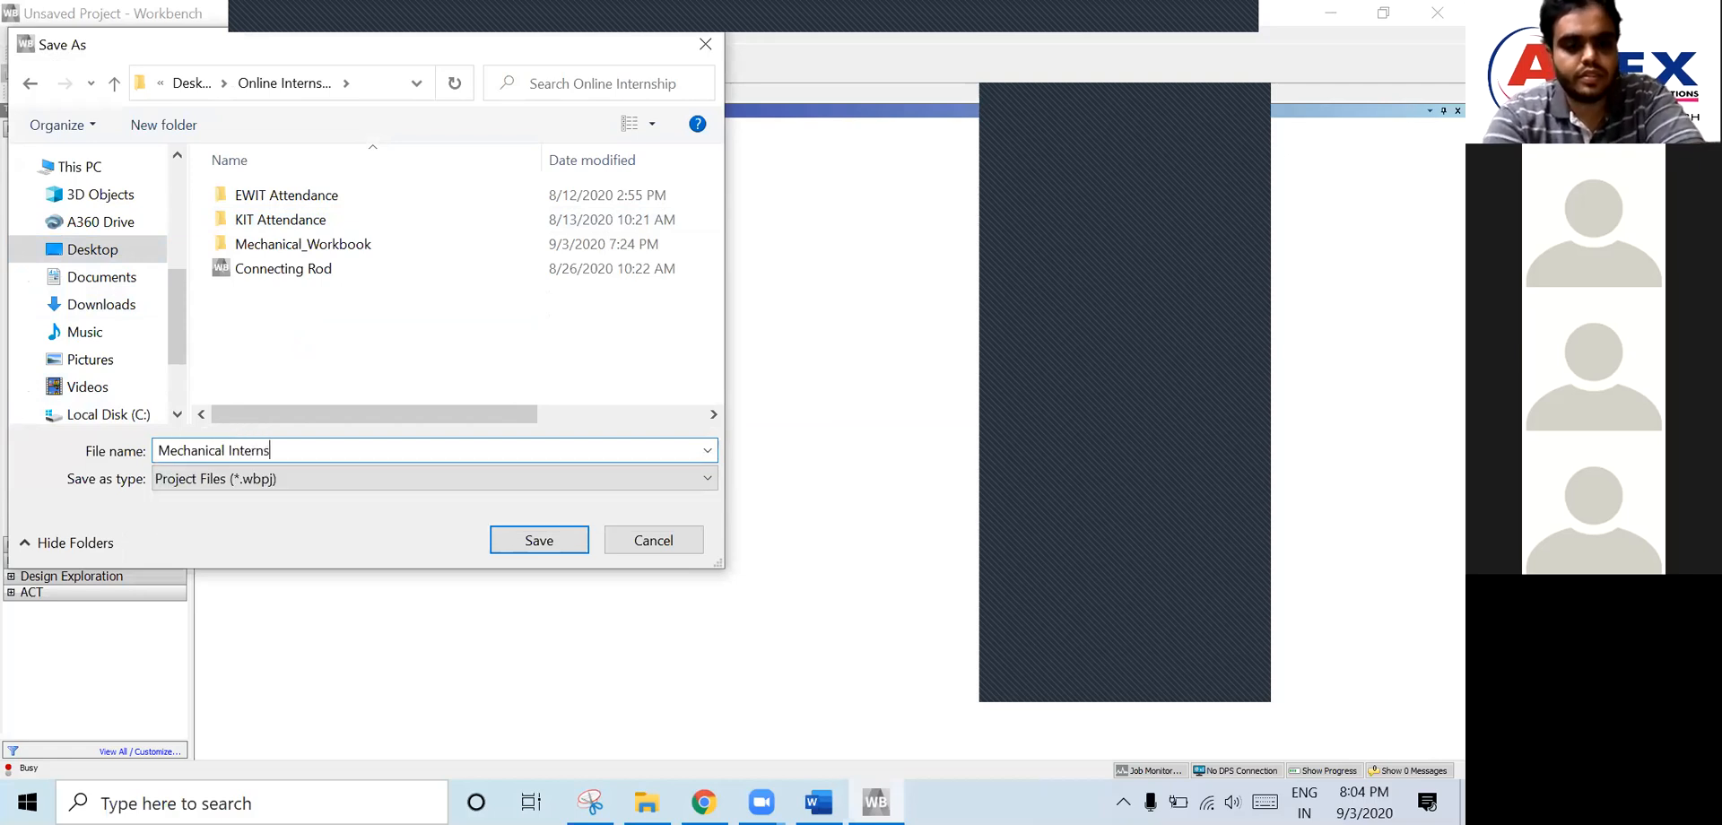
text(hip B)
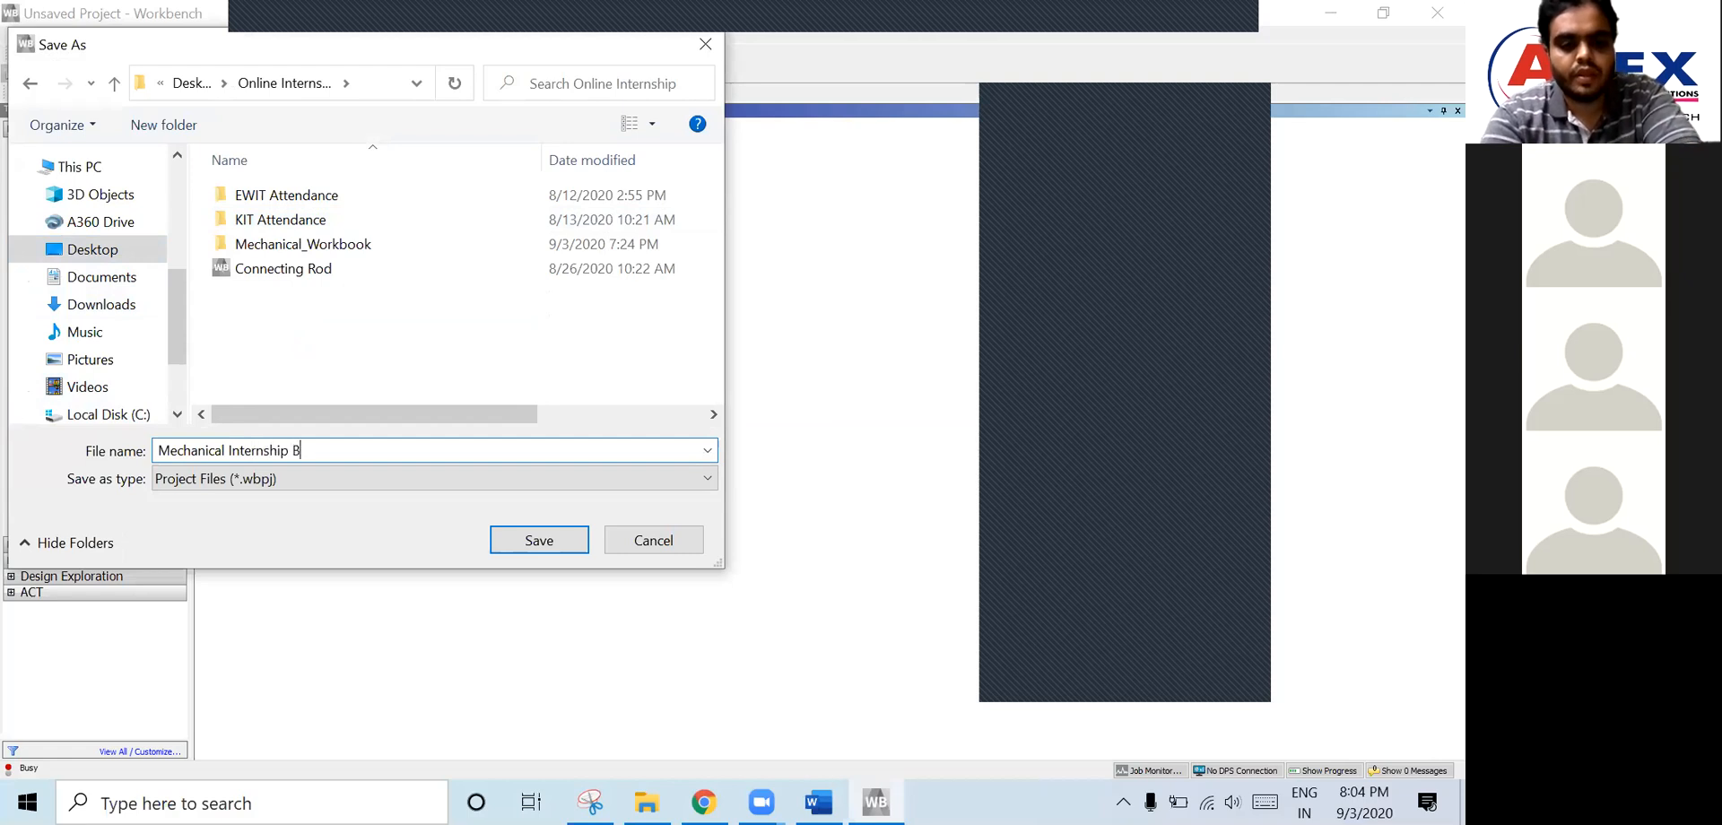
text(atch )
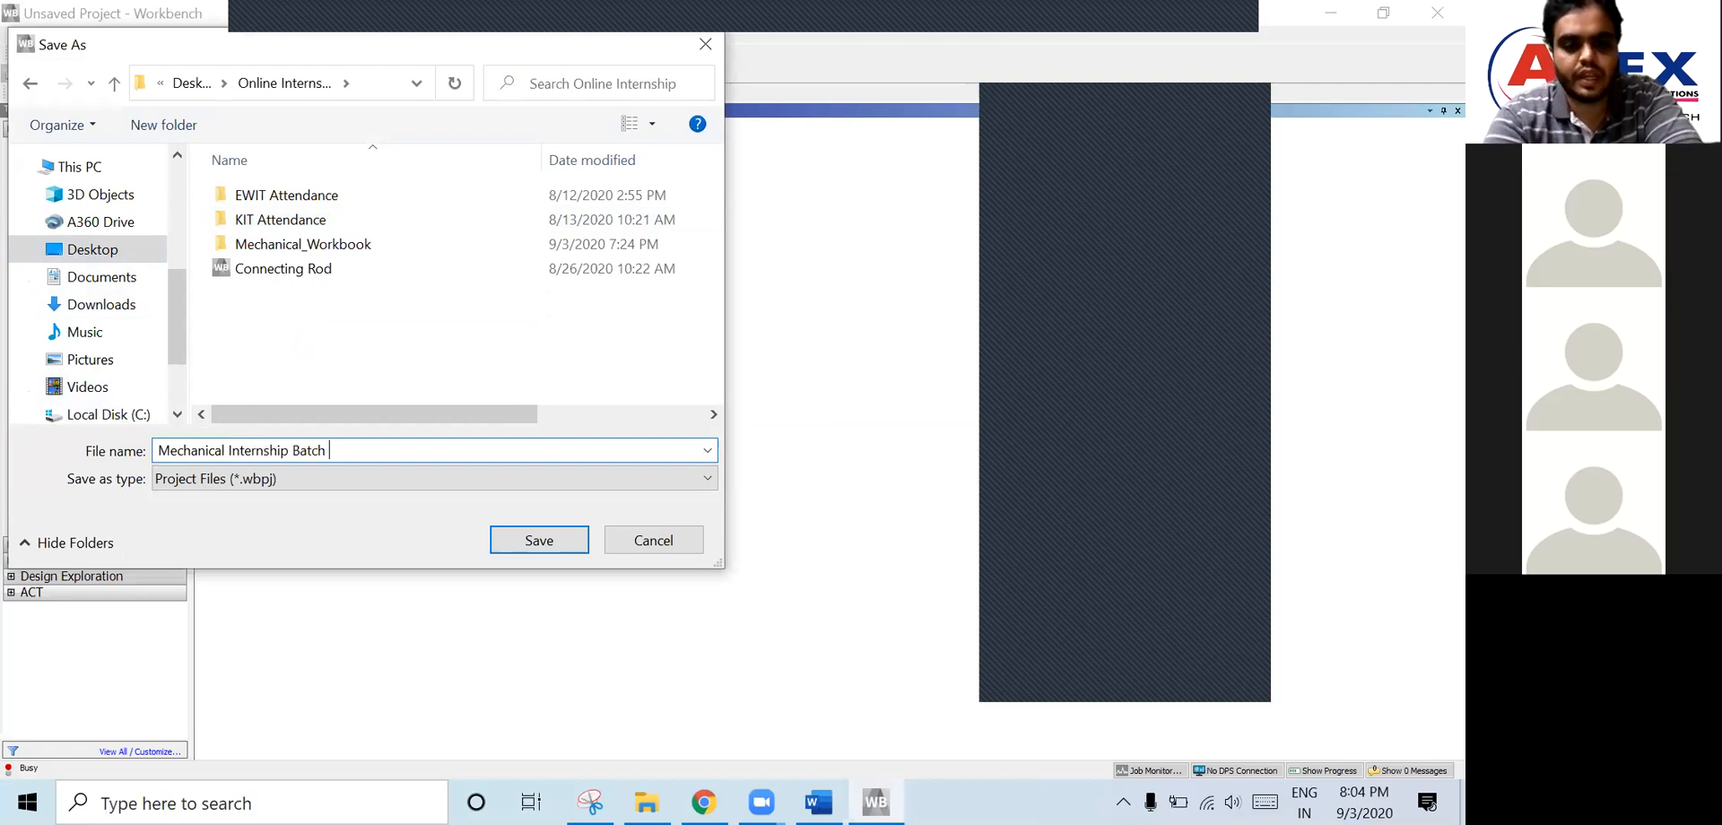
text(03)
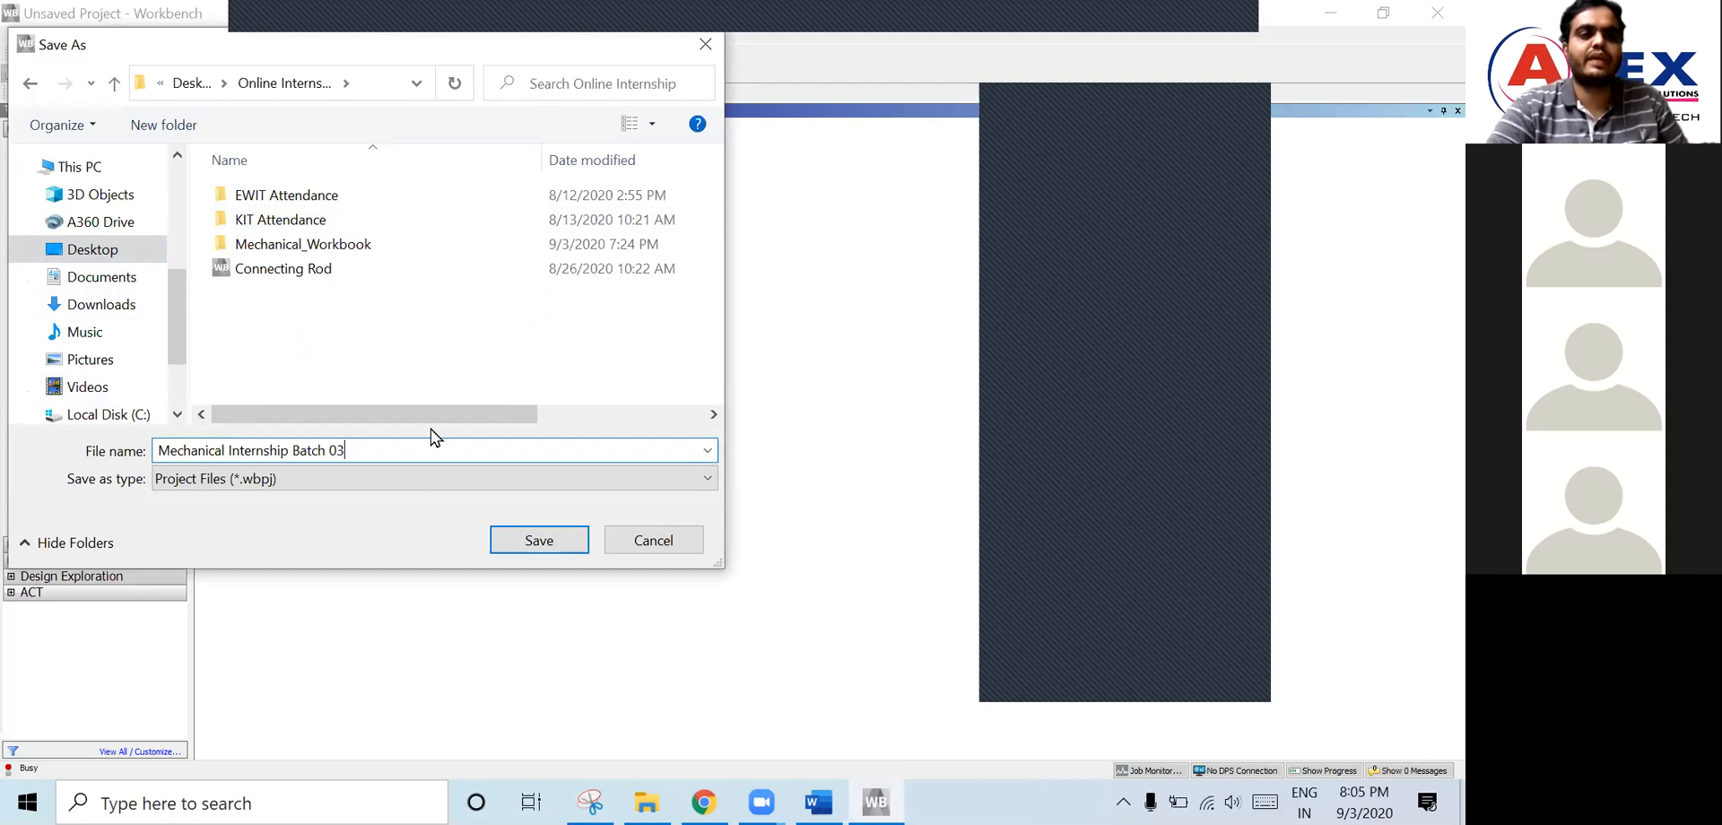
click(545, 539)
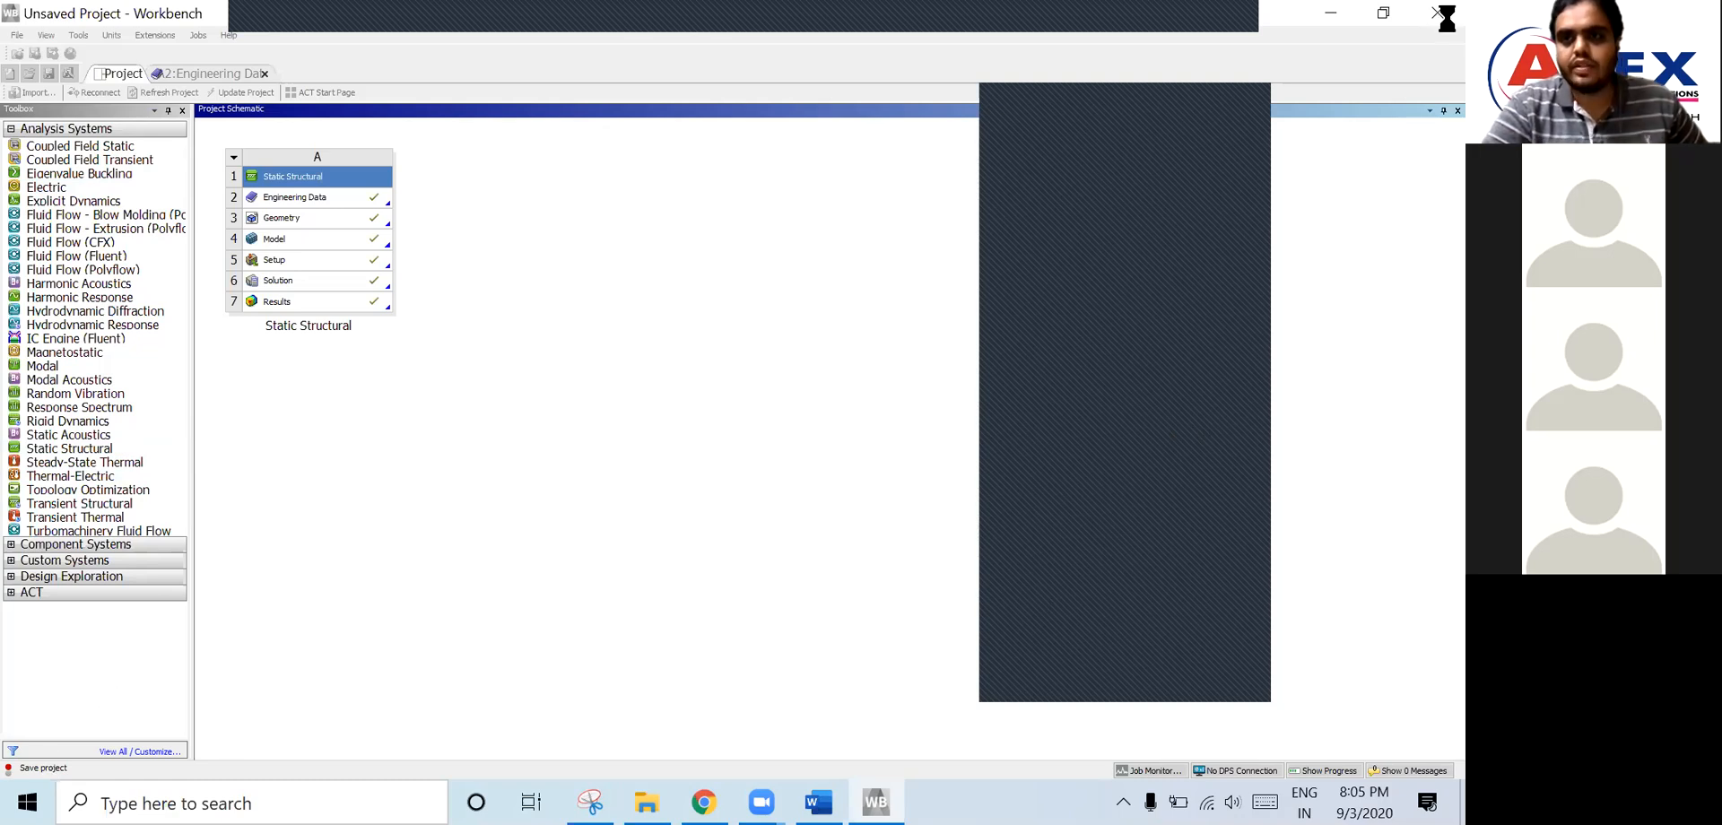
- Close Workbench, waiting for the project save to finish
click(1435, 15)
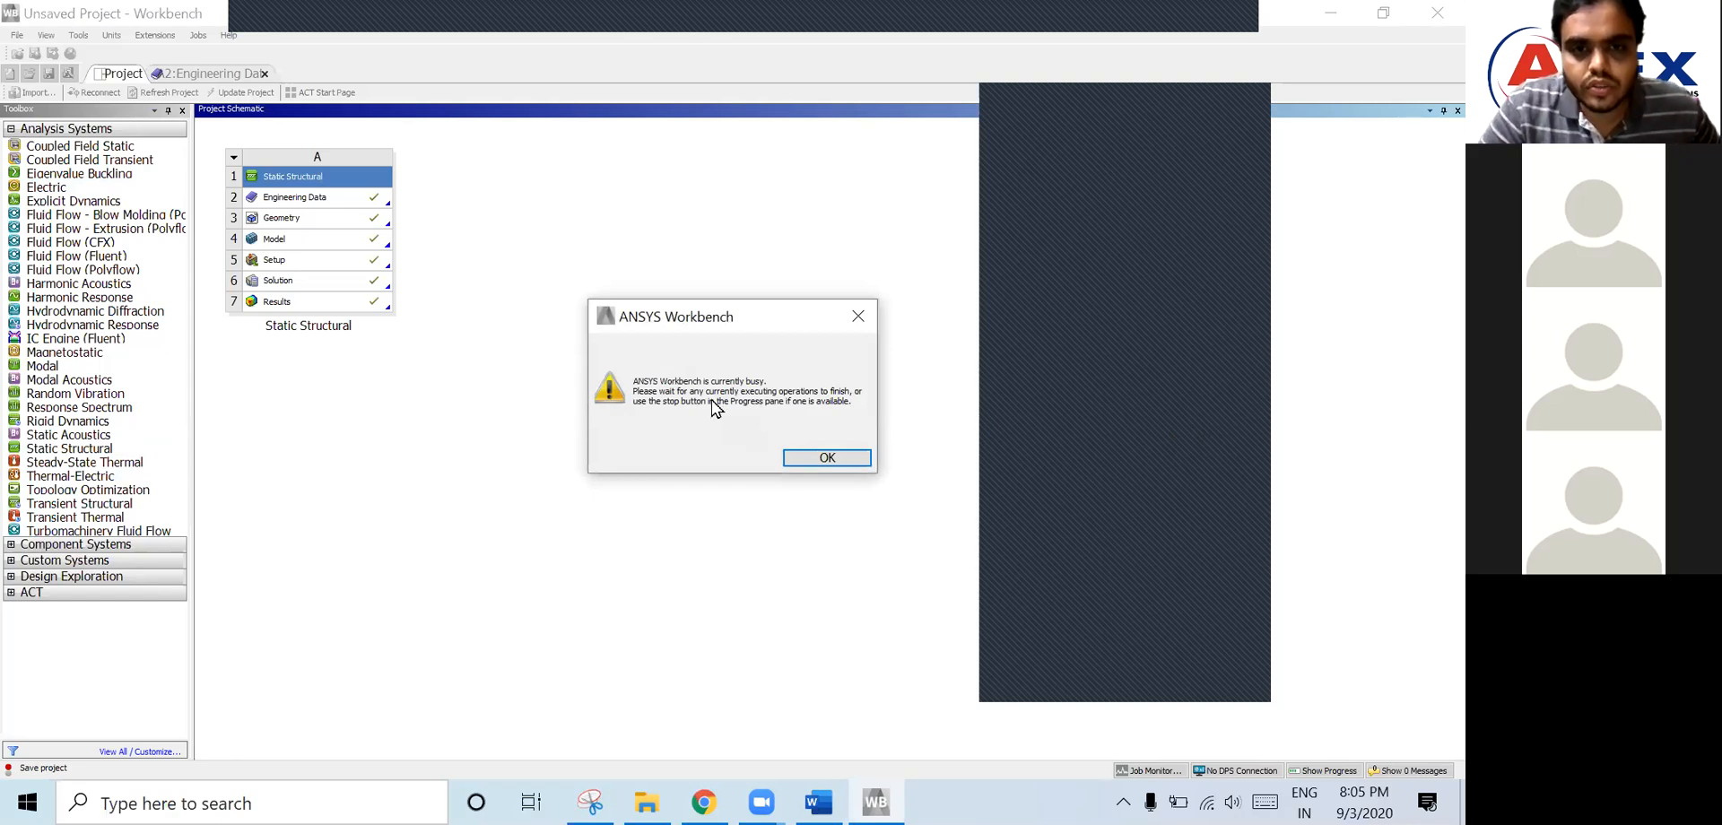
click(859, 317)
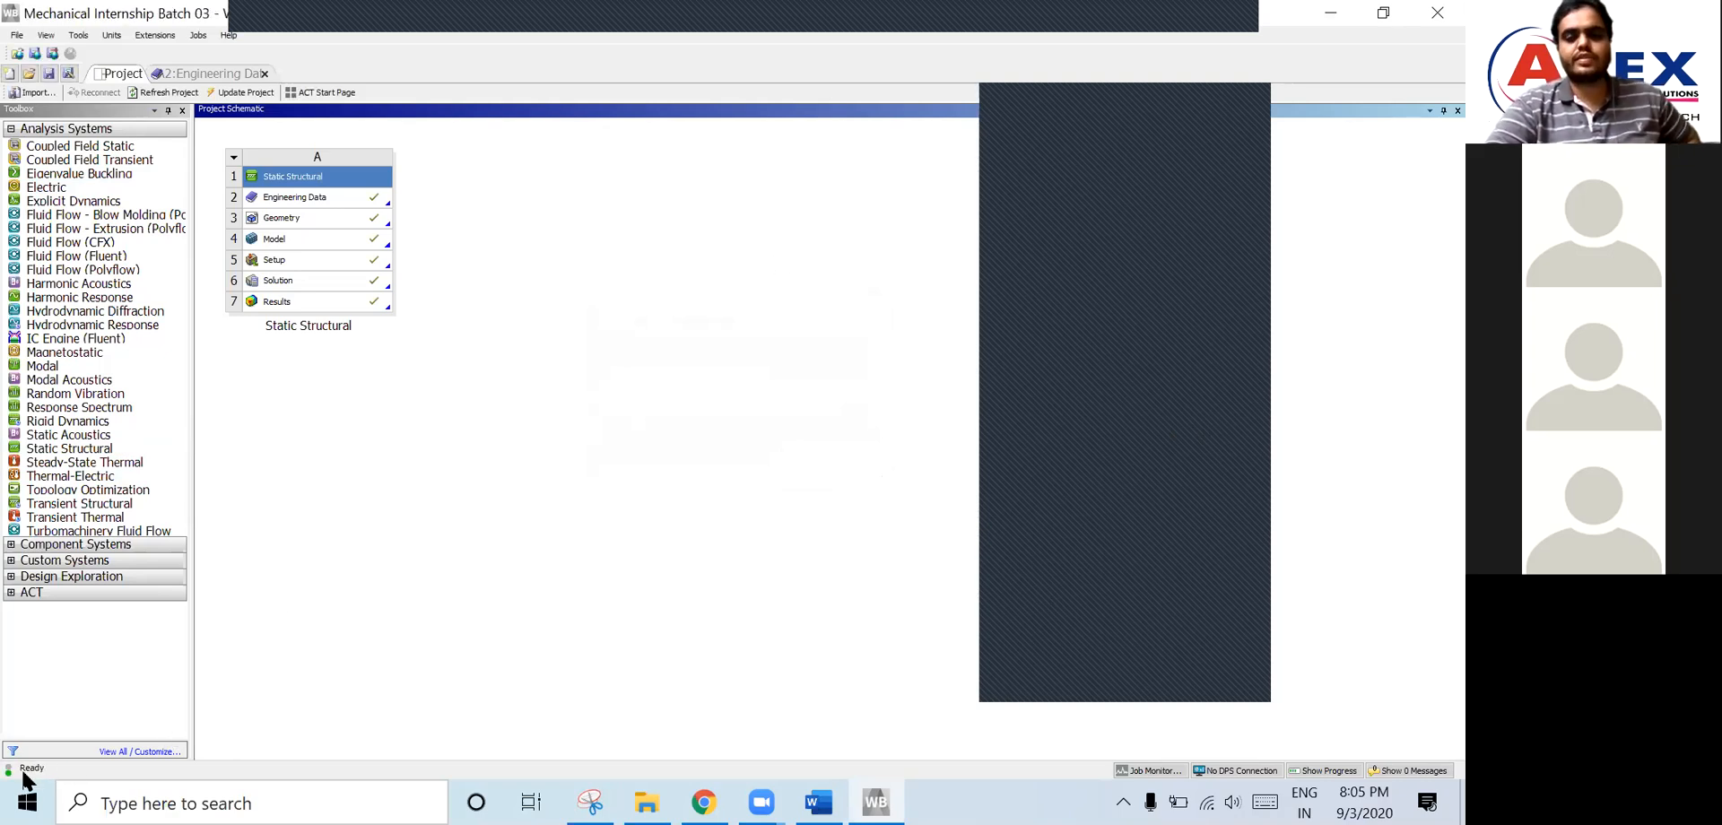
click(1438, 13)
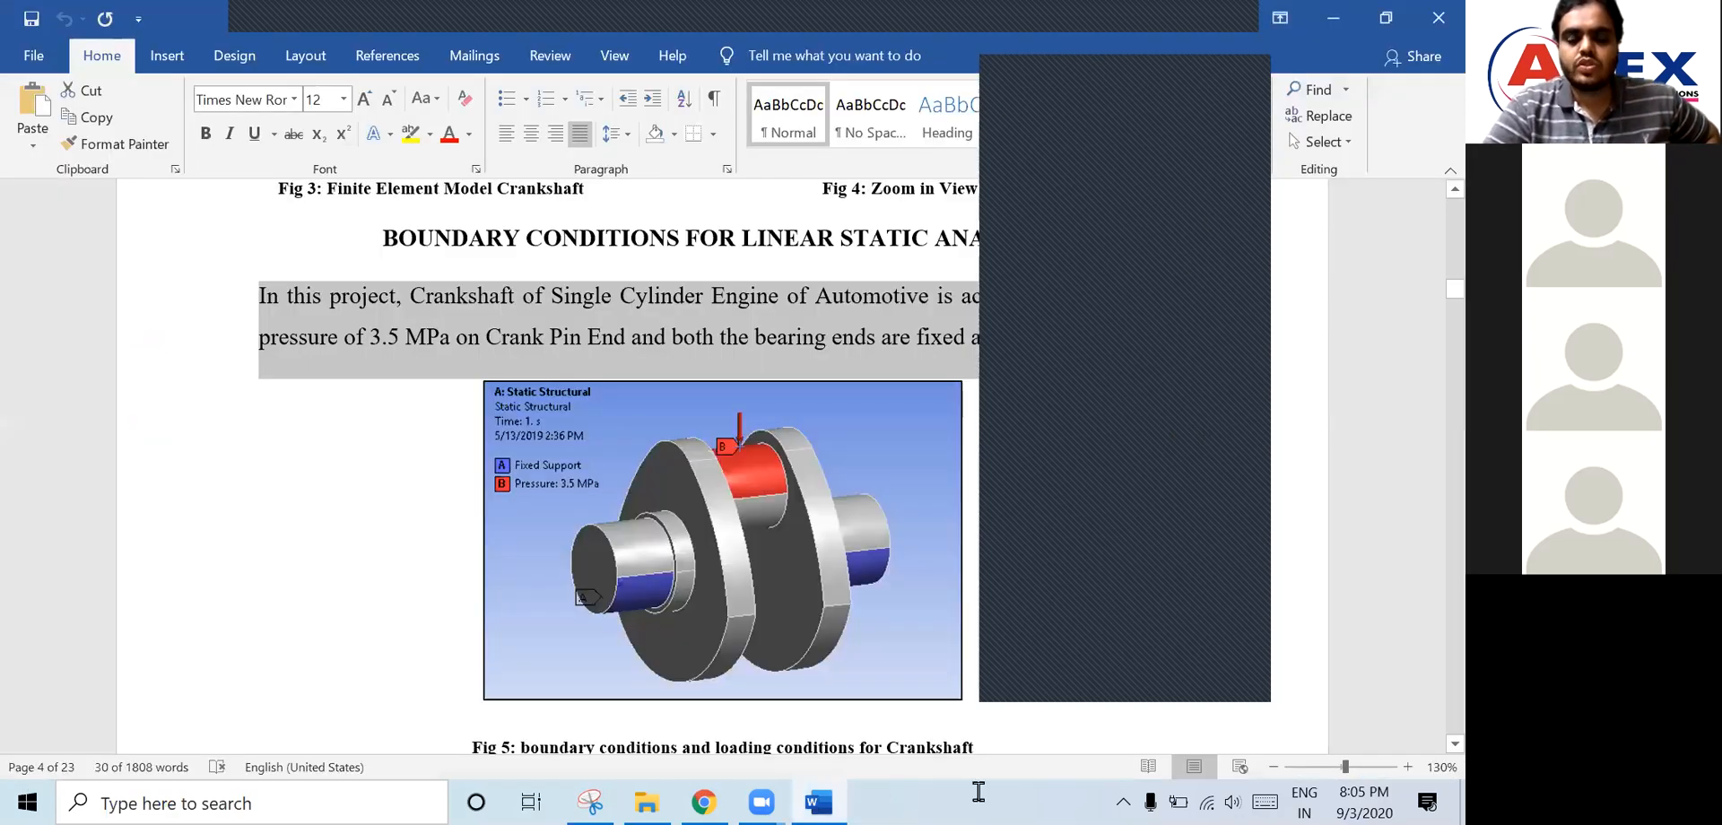
- Review the Word report's structural steel properties, von-Mises stress results and shear stress plot for the crankshaft, and close the document
scroll(762, 480, down, 10)
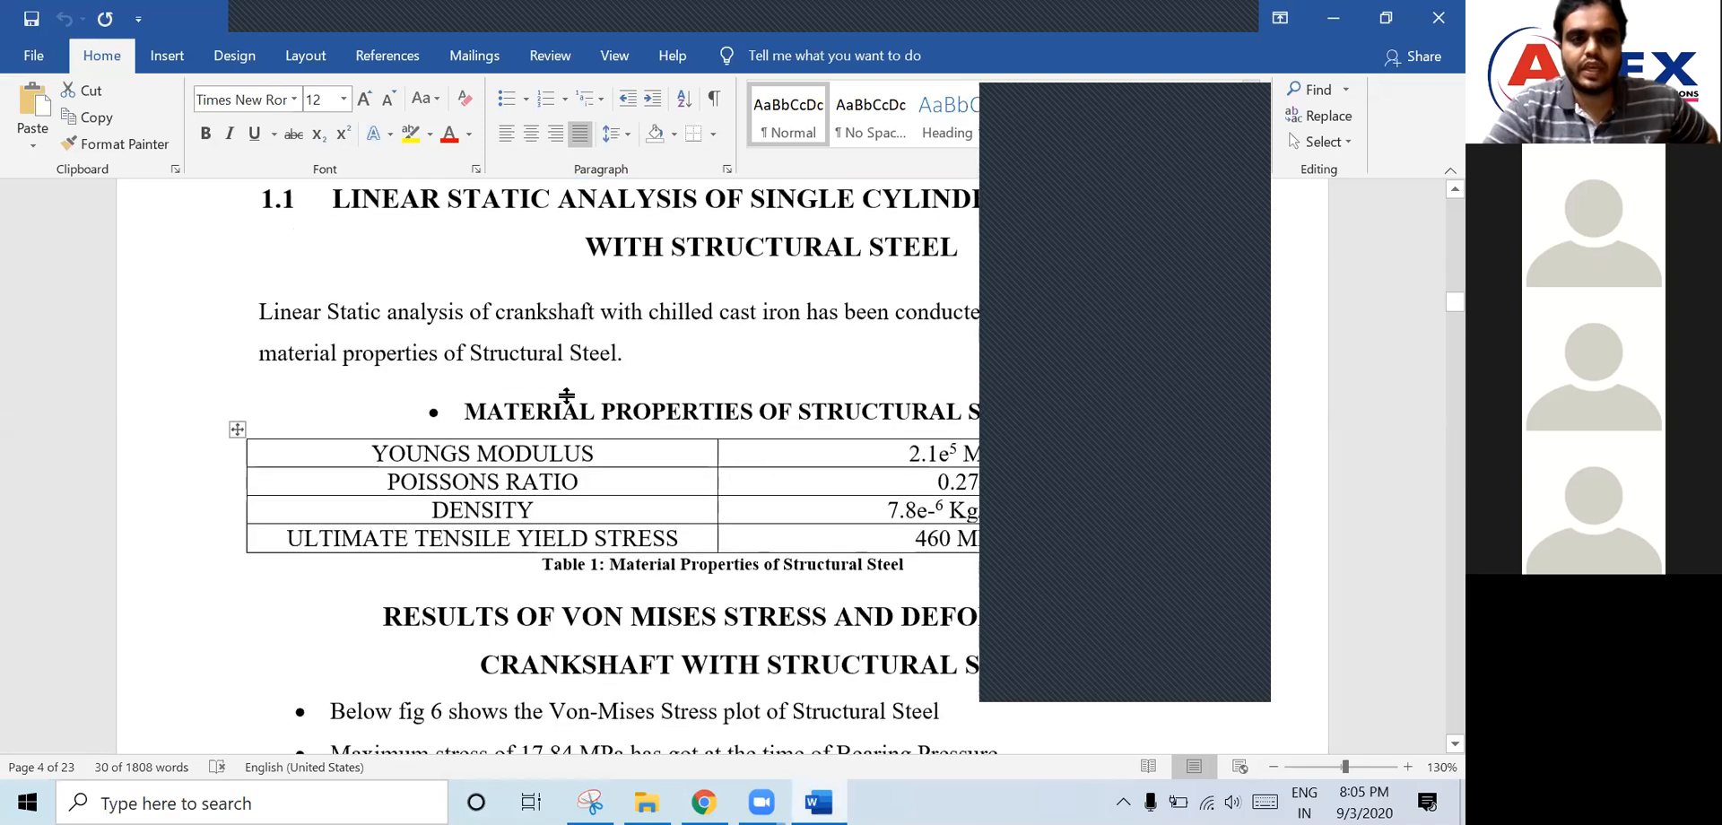
scroll(485, 340, down, 1)
drag(477, 334, 942, 324)
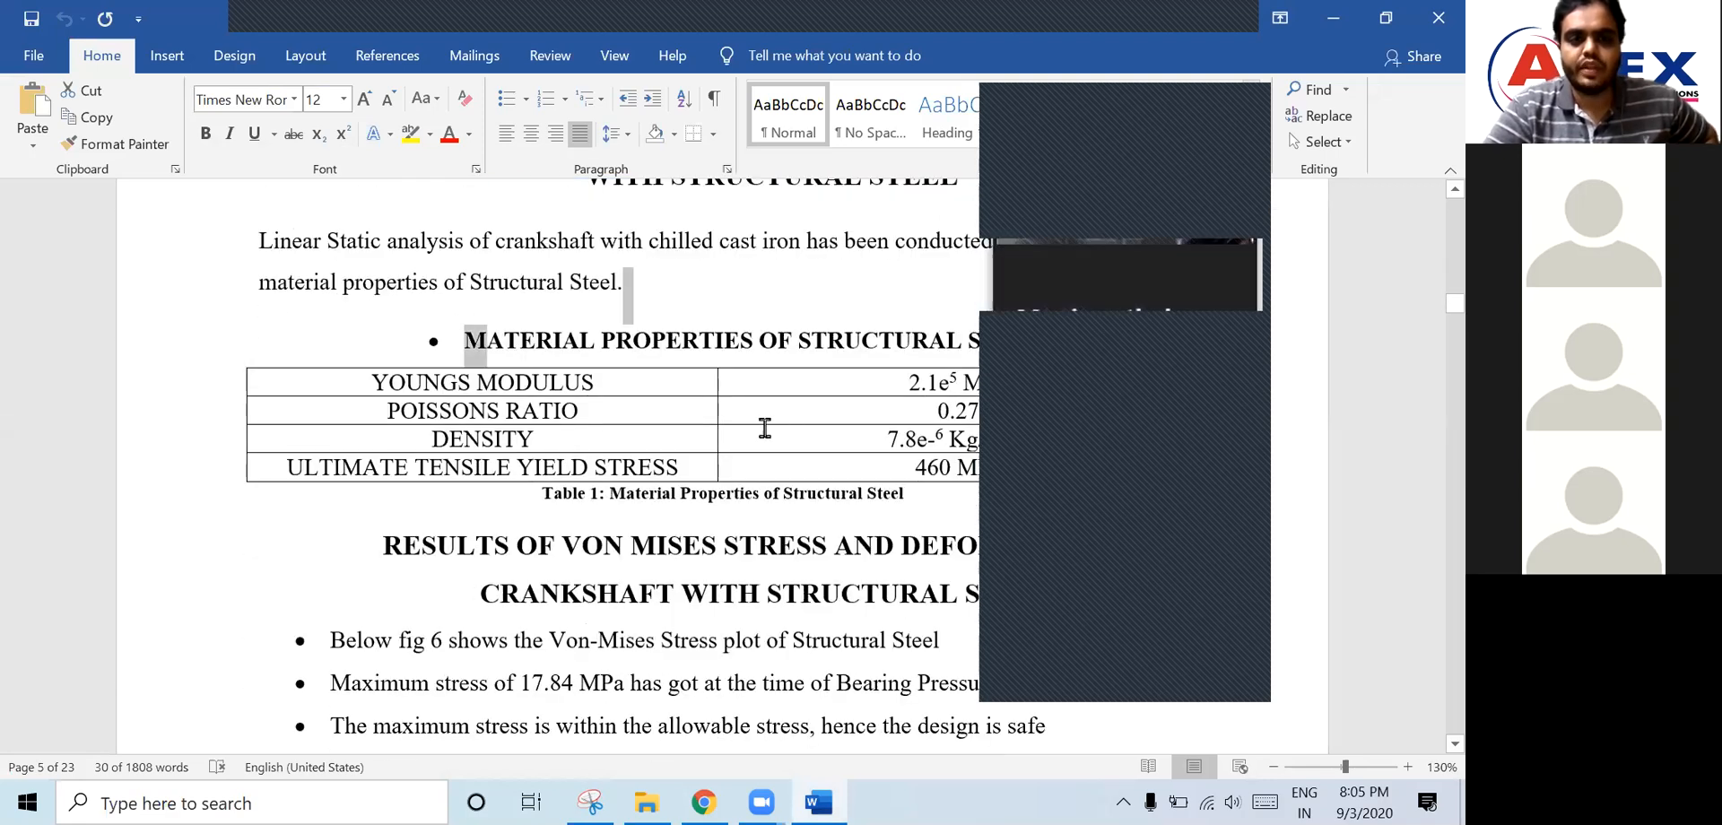
scroll(431, 250, down, 5)
scroll(421, 289, up, 1)
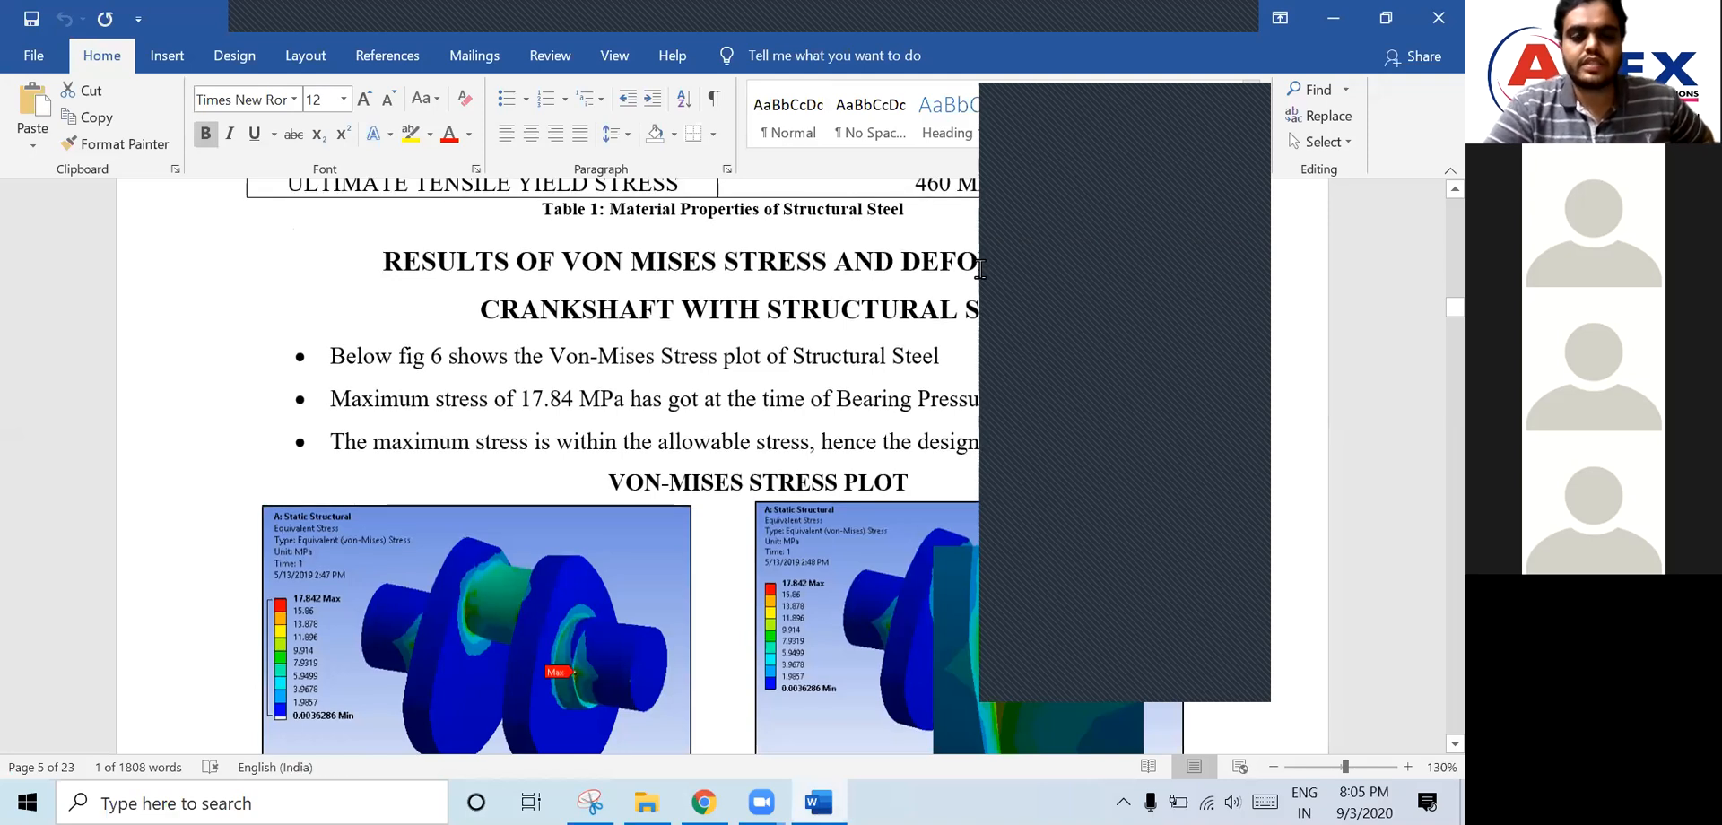
scroll(845, 503, down, 5)
scroll(846, 534, down, 10)
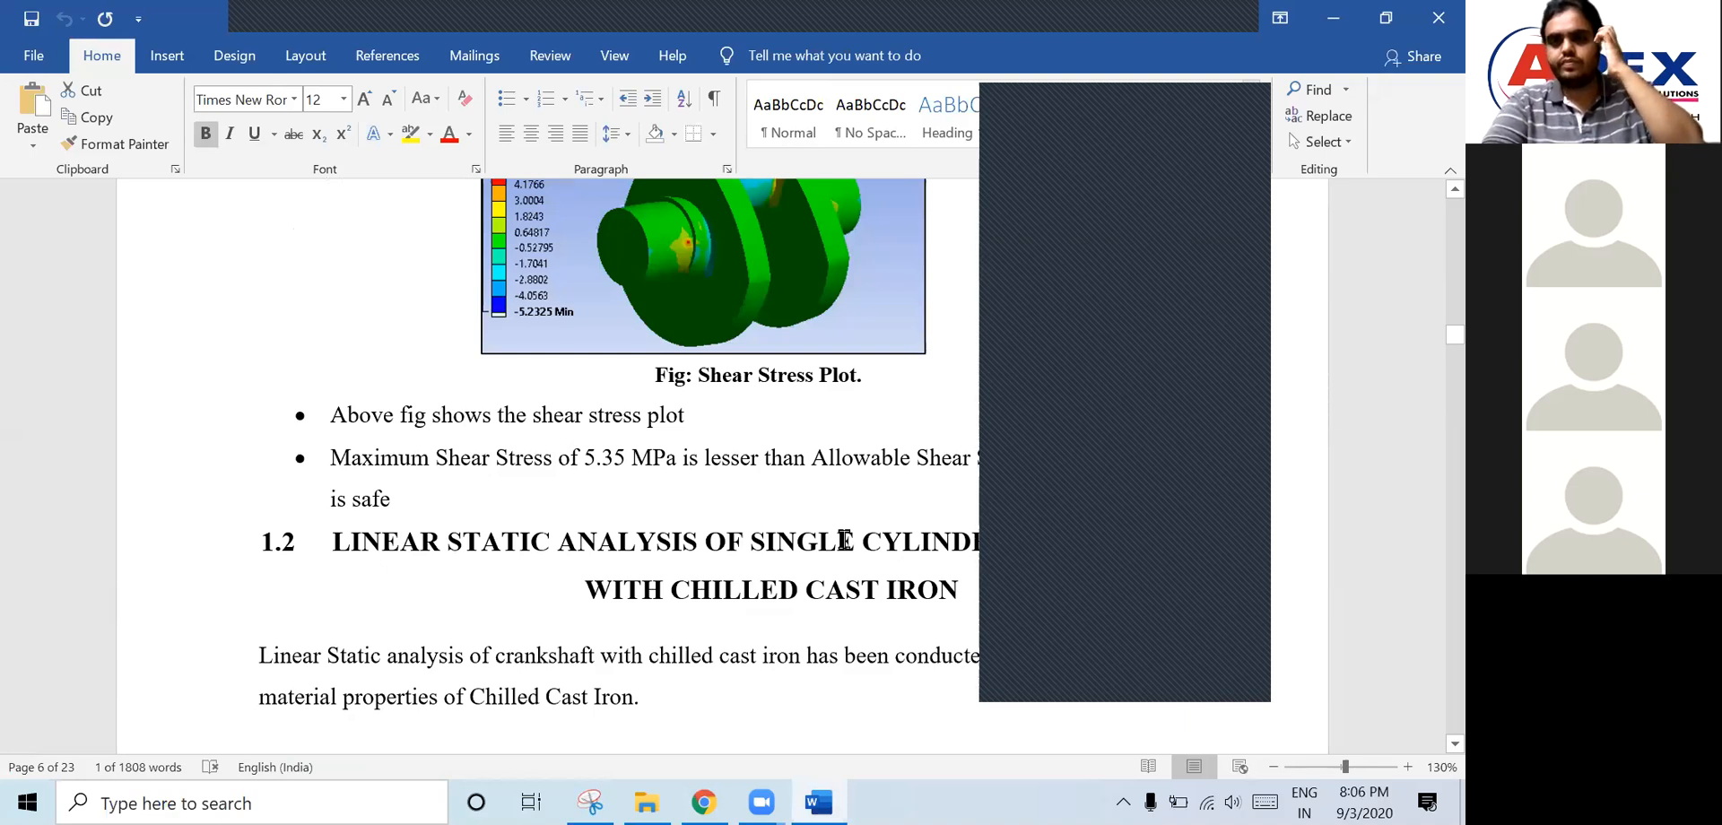
click(1435, 13)
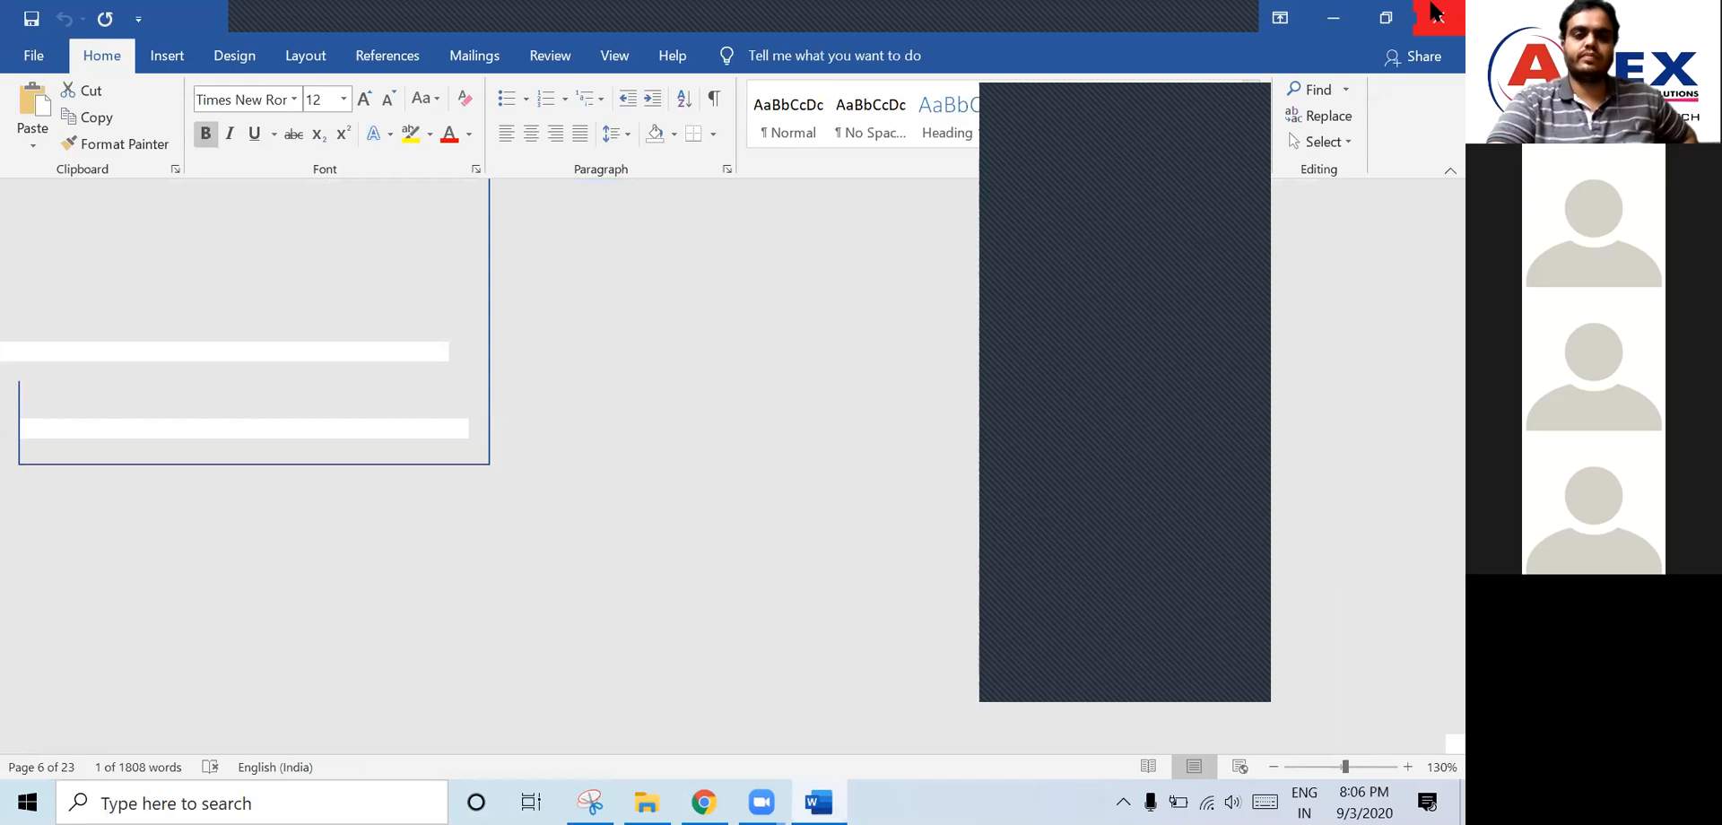